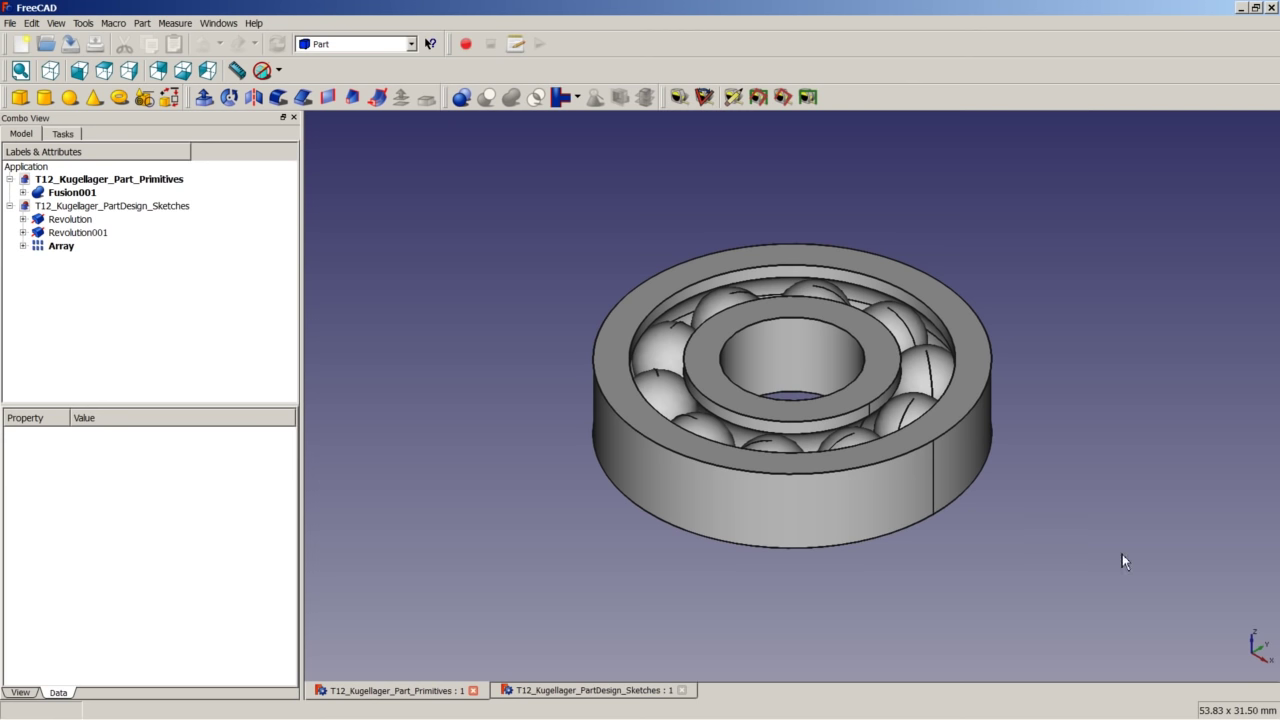
- Check the installed FreeCAD version and revision in the program's About information
left_click(254, 22)
left_click(305, 159)
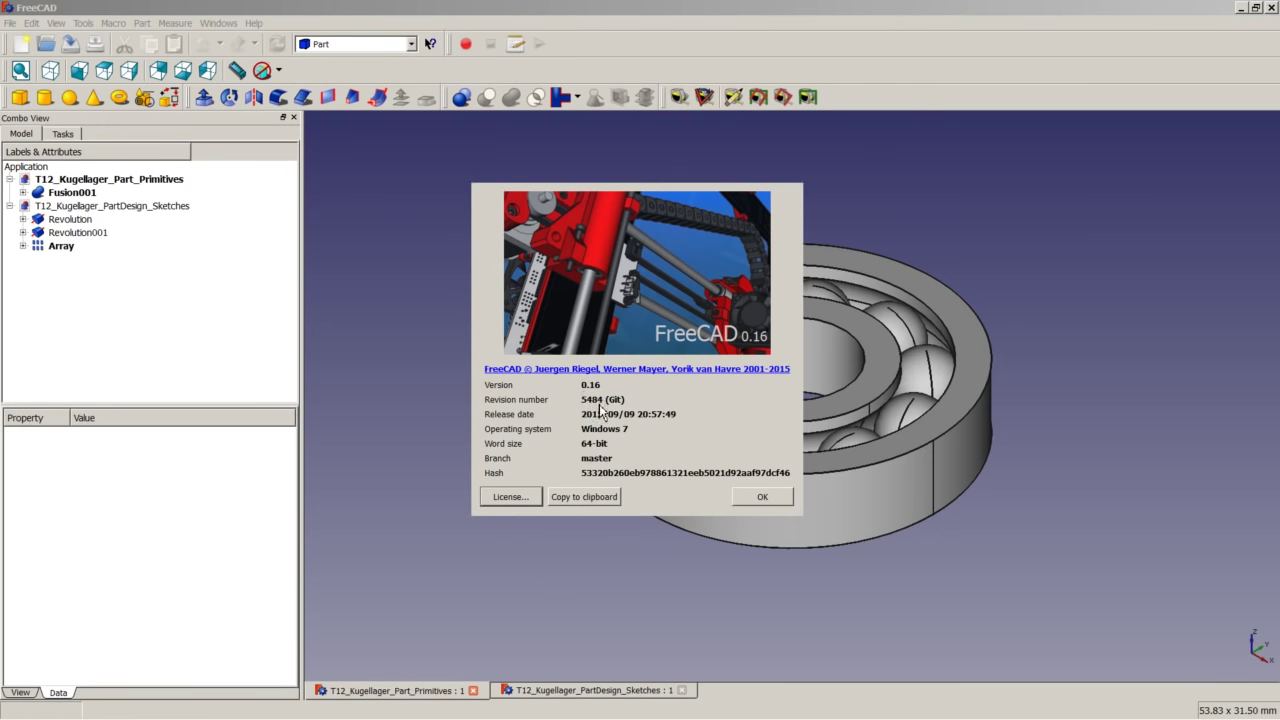
left_click(768, 500)
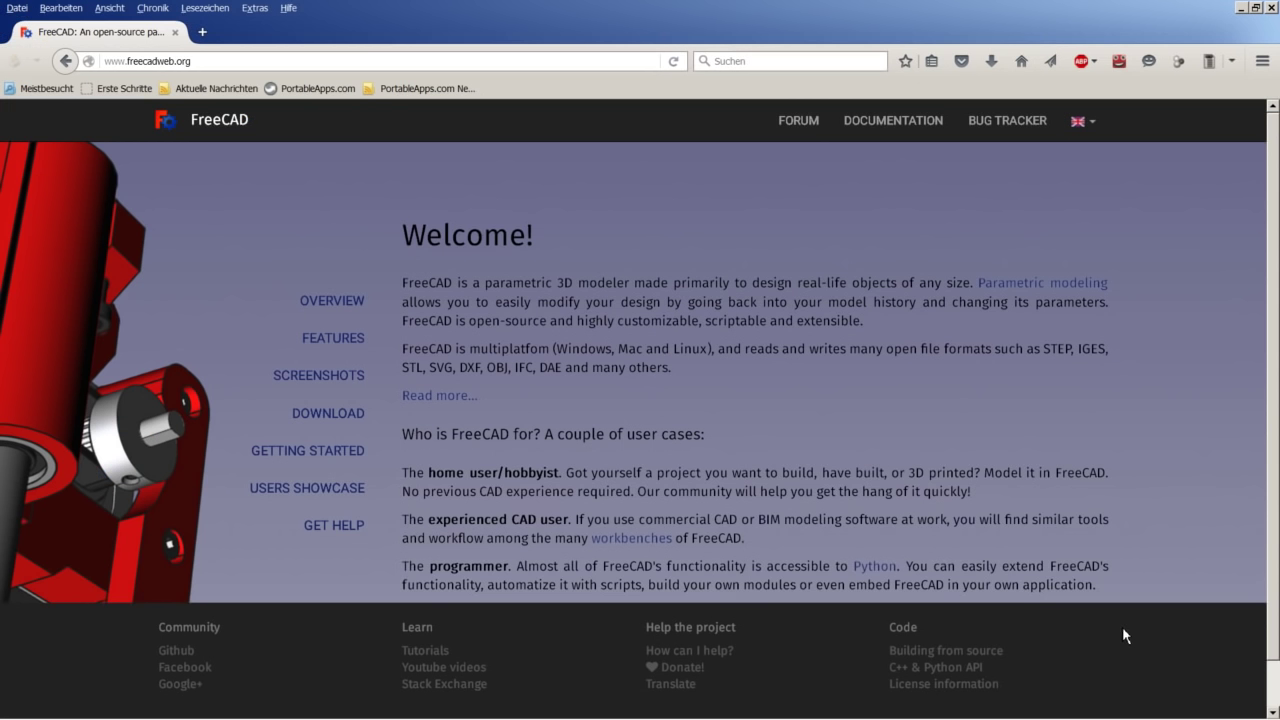
- Switch to Firefox, go to the FreeCAD website's Download page and open its FreeCAD Files page in a new browser tab
left_click(318, 413)
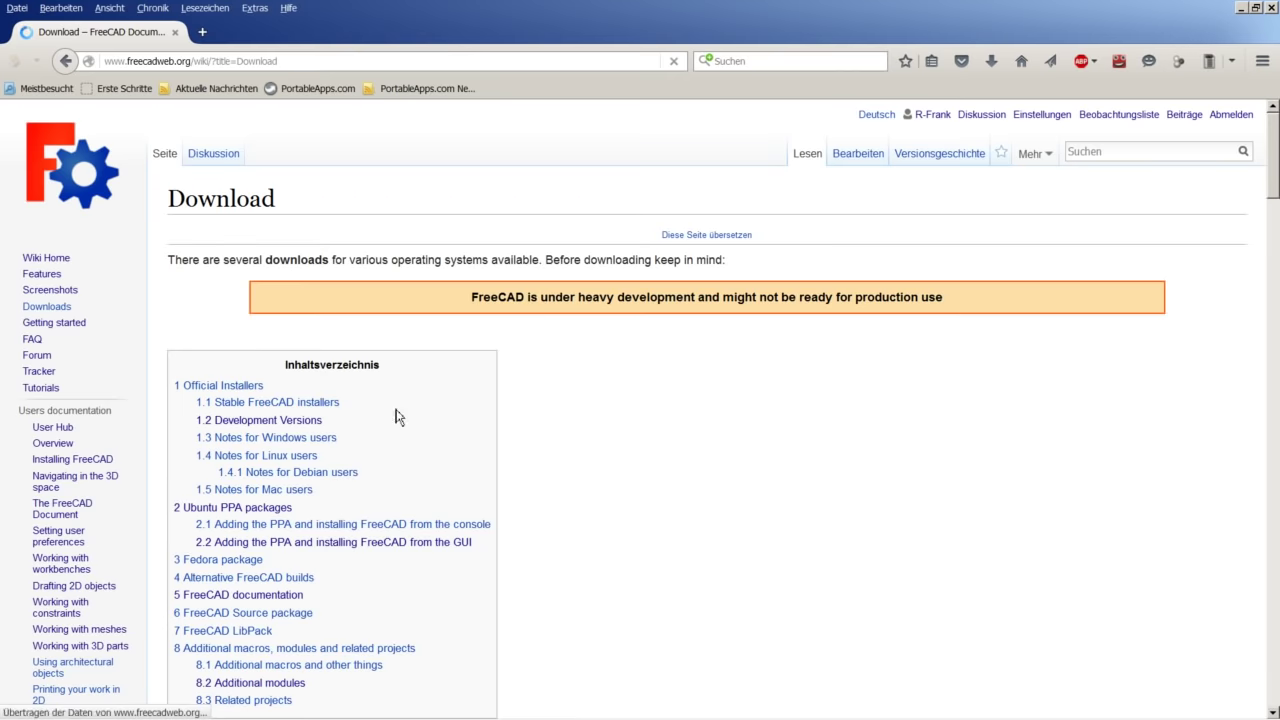
scroll(330, 445, "down", 10)
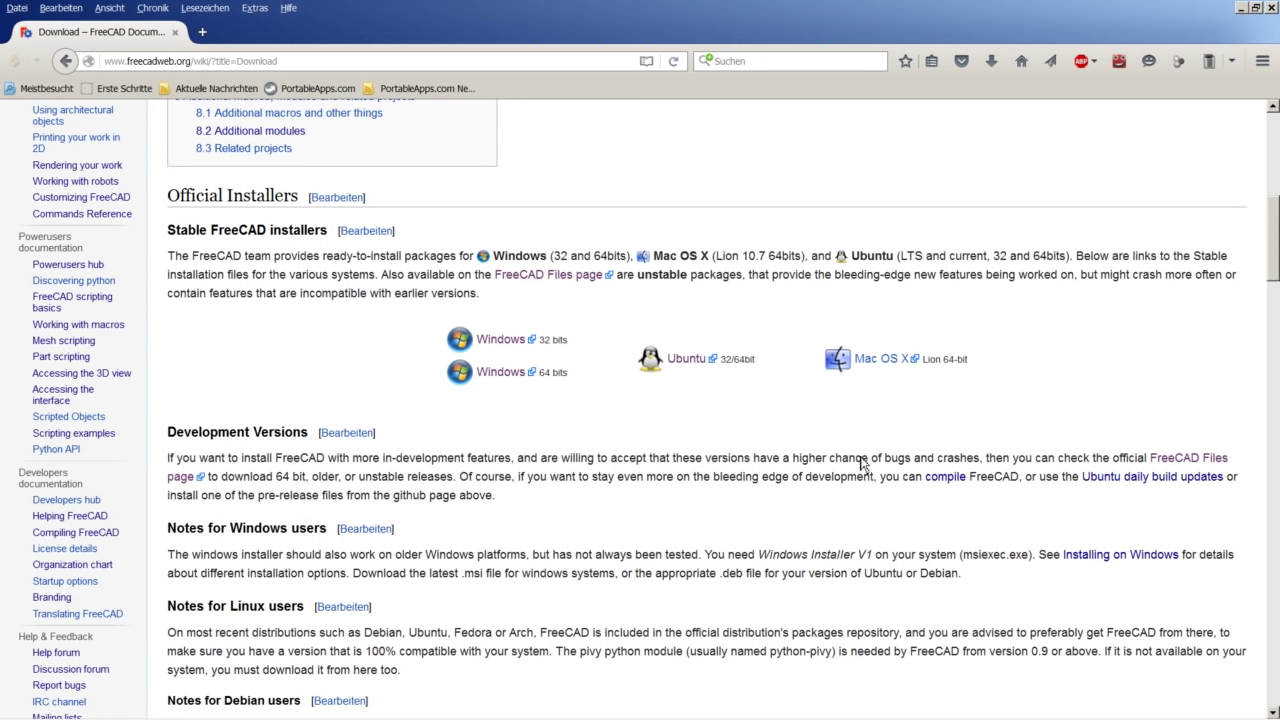
right_click(1184, 463)
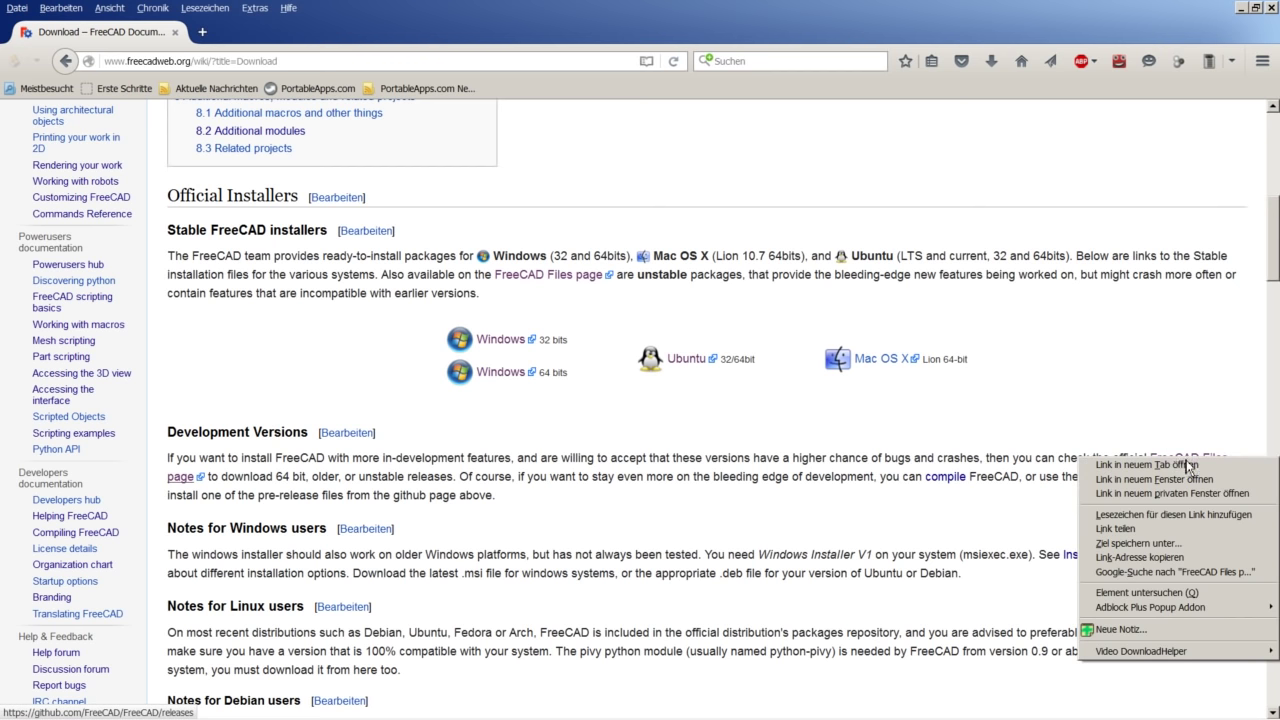
key("Escape")
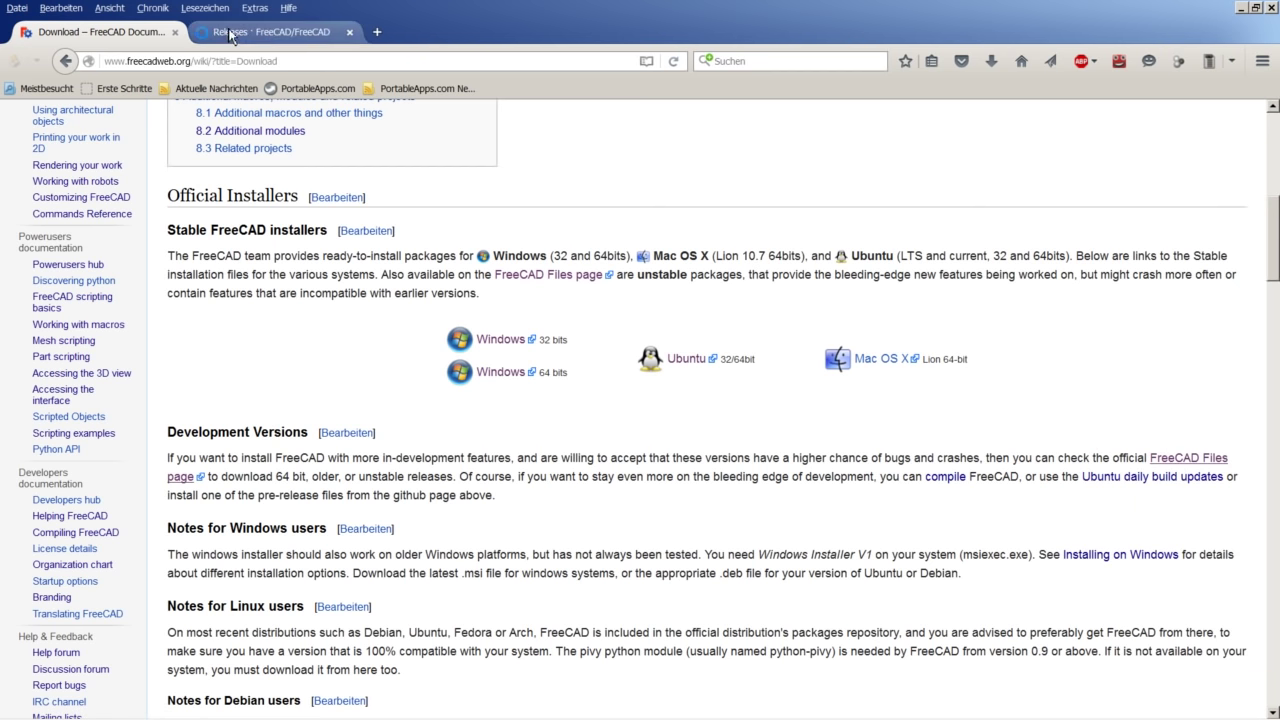
left_click(245, 33)
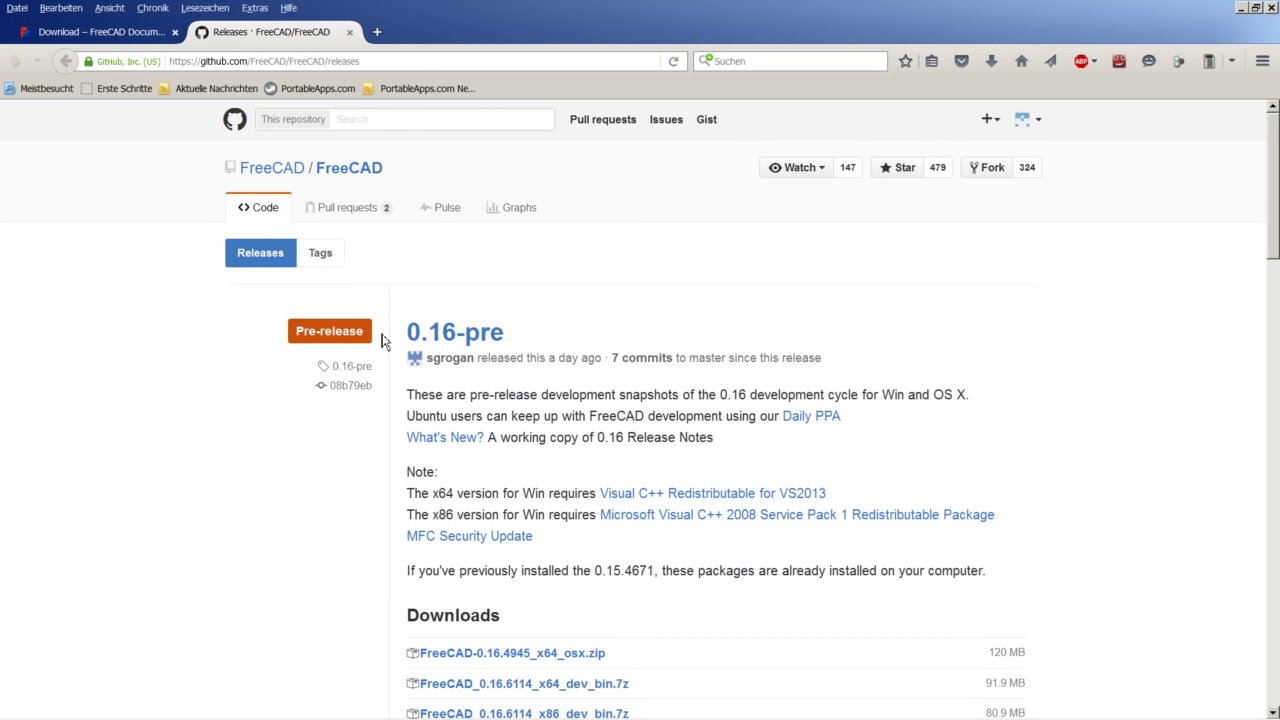
- Examine the 0.16-pre release notes, required redistributables and download packages on the GitHub releases page
scroll(372, 472, "down", 1)
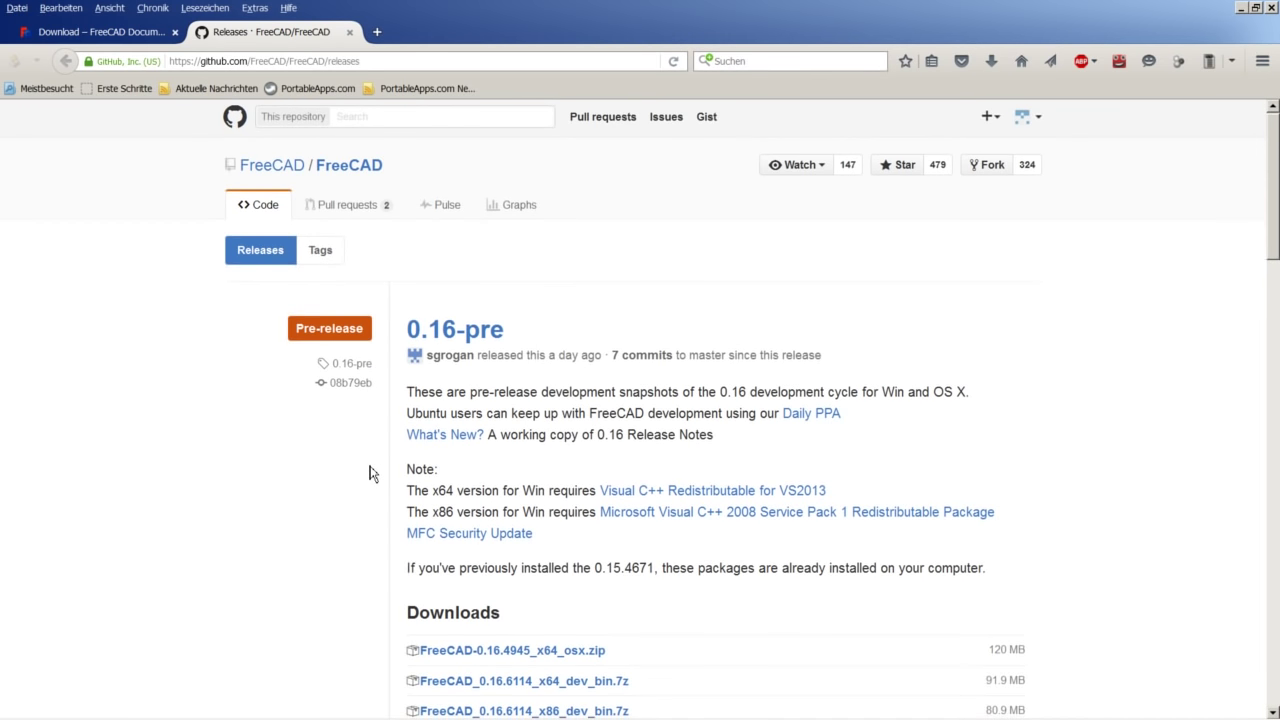
scroll(385, 472, "down", 3)
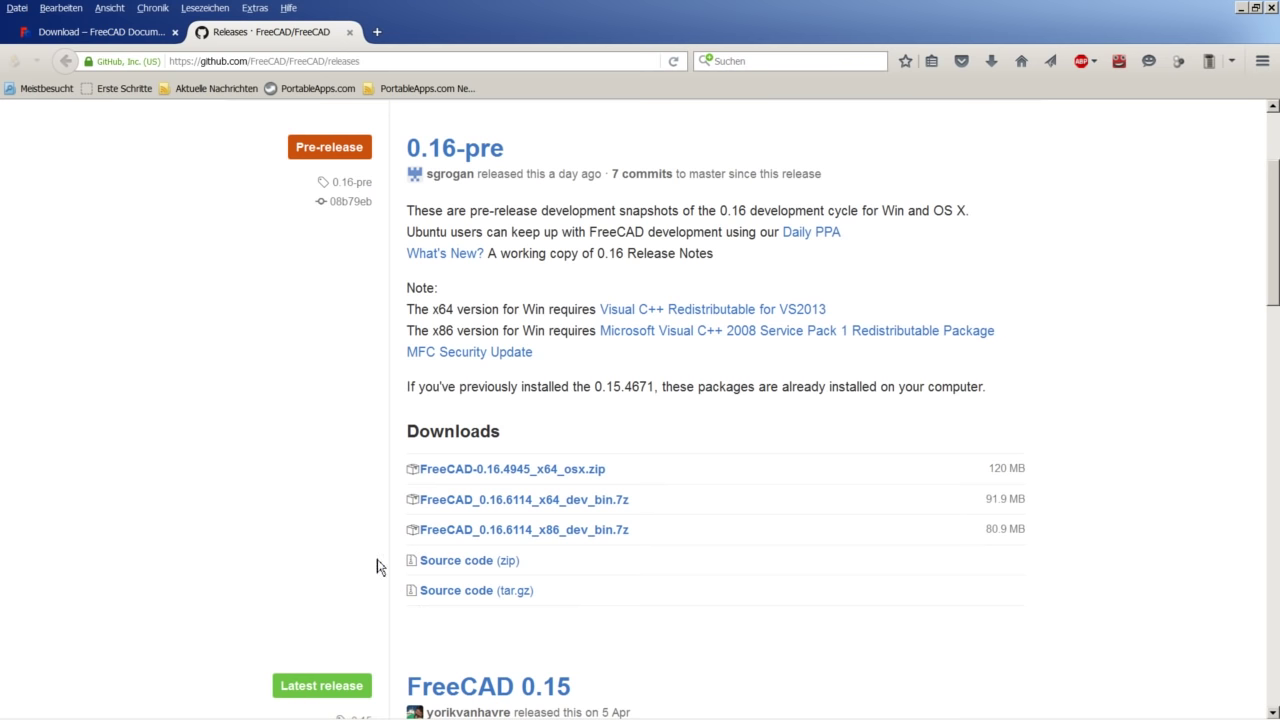
scroll(369, 483, "up", 3)
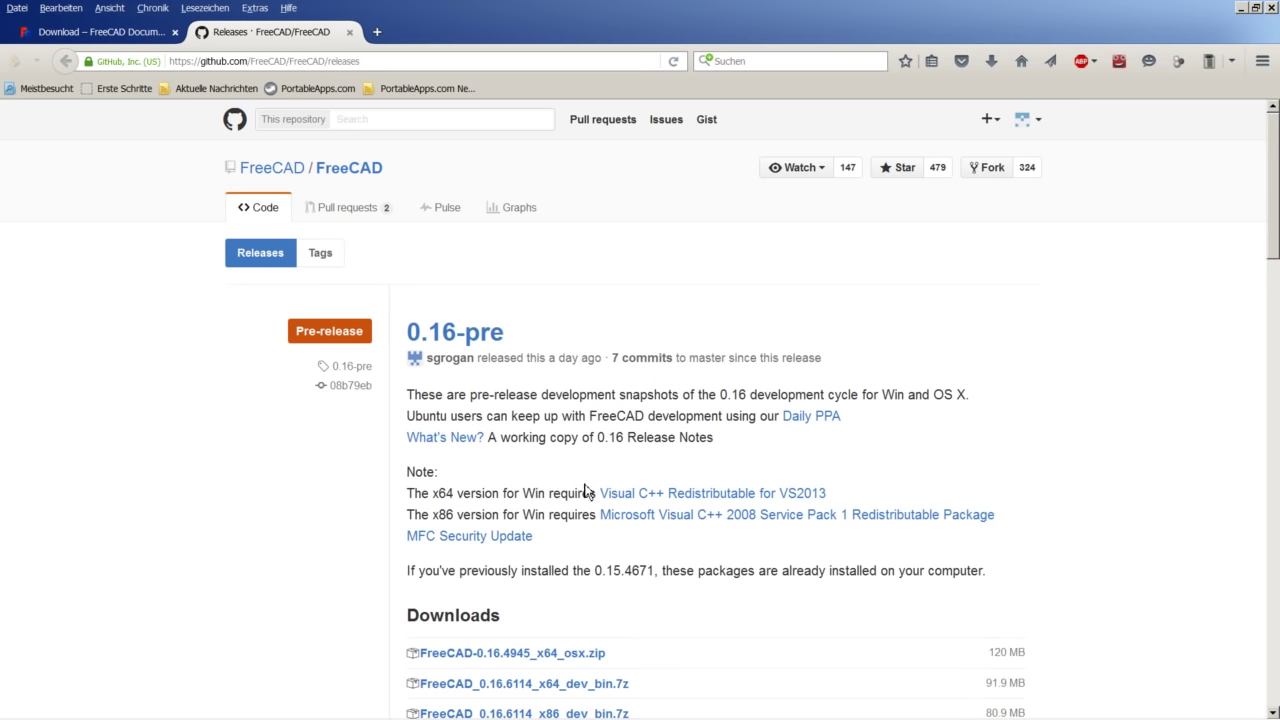
scroll(586, 494, "down", 2)
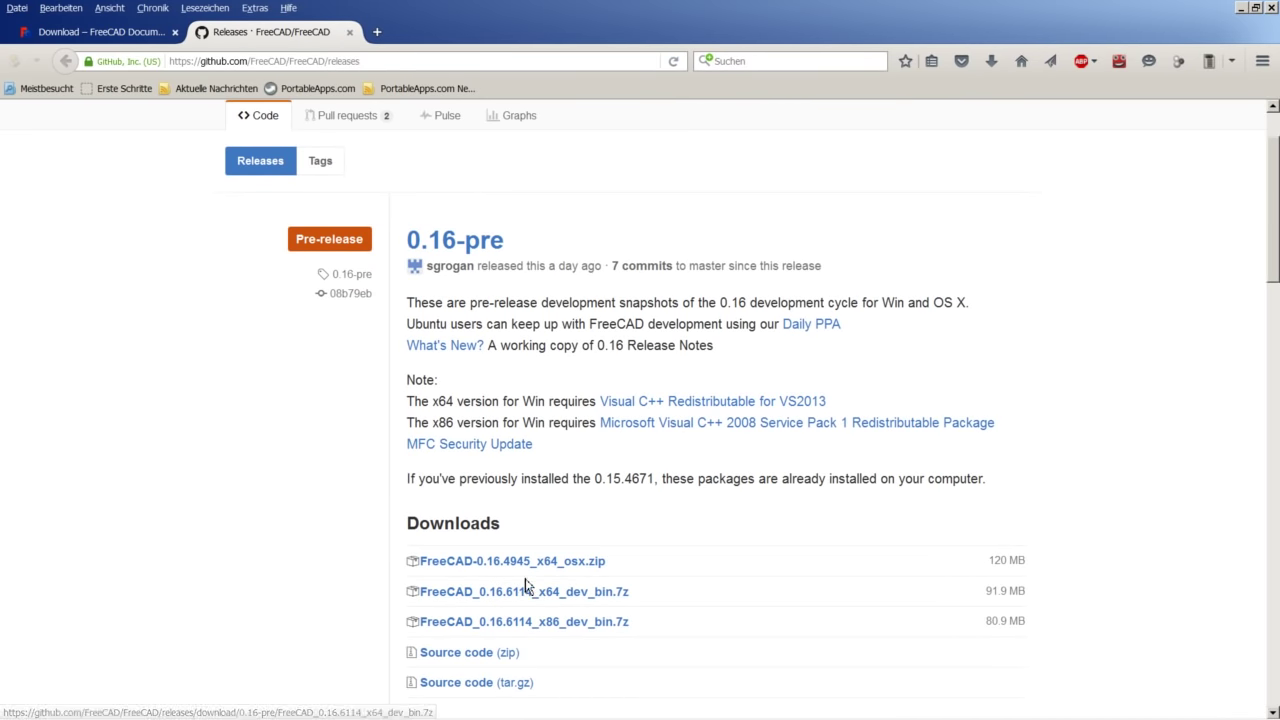
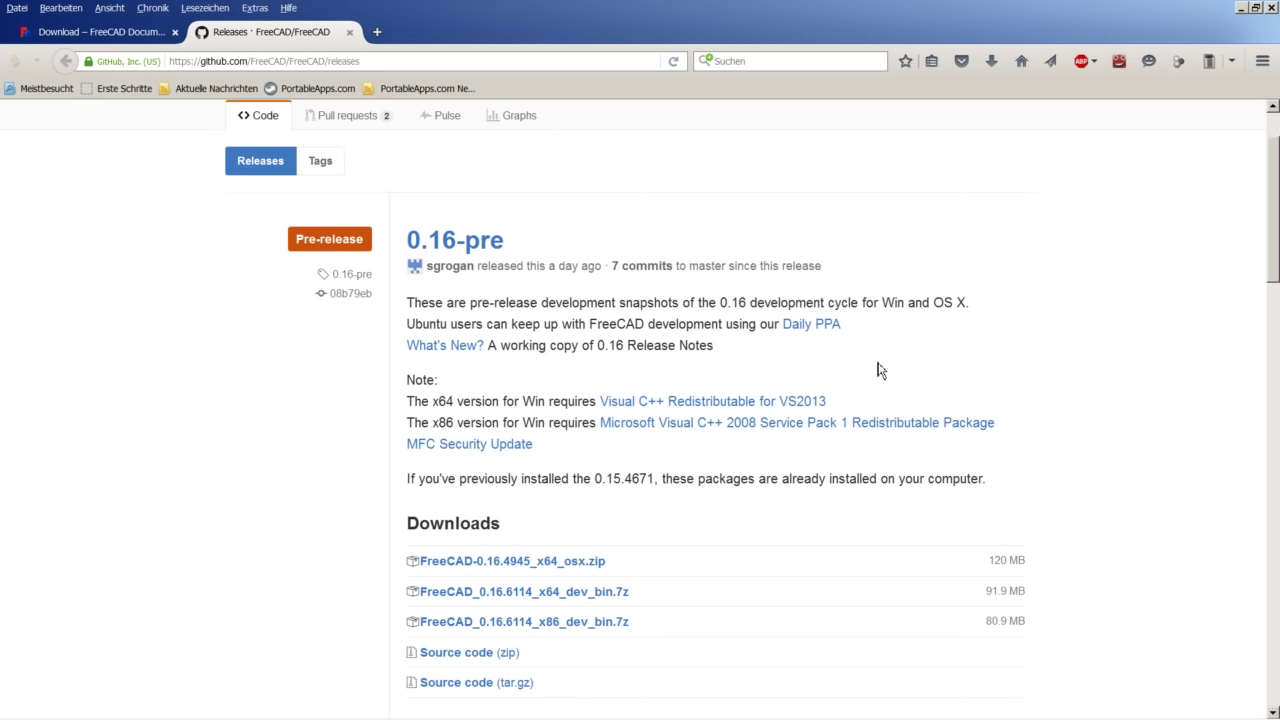
- Return to the wiki's Download page and read the Ubuntu PPA installation instructions
left_click(80, 38)
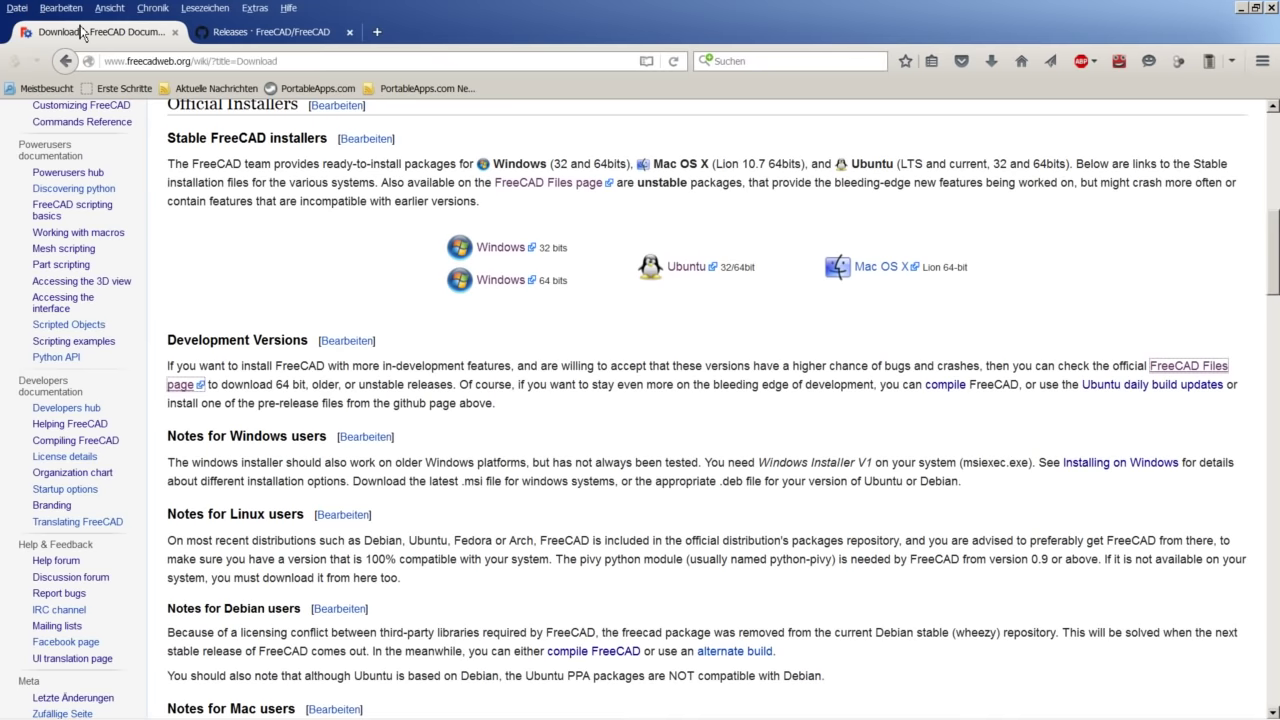
scroll(343, 271, "down", 7)
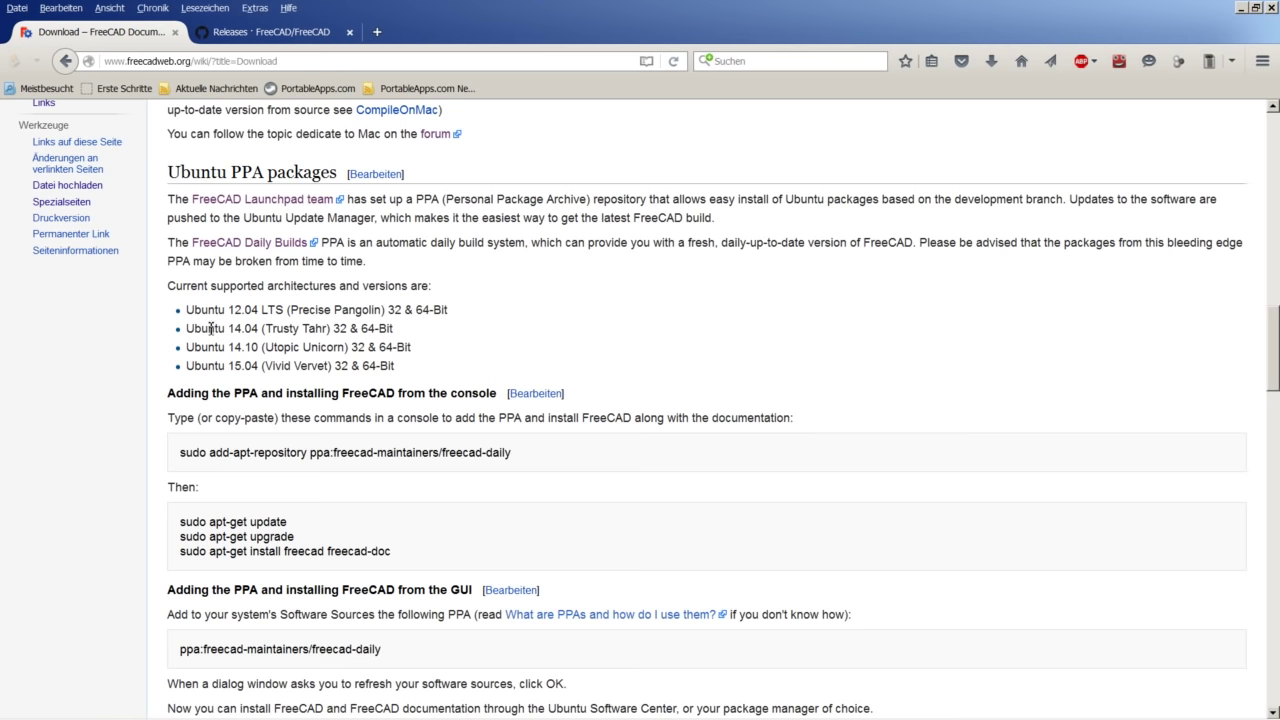
scroll(213, 336, "down", 1)
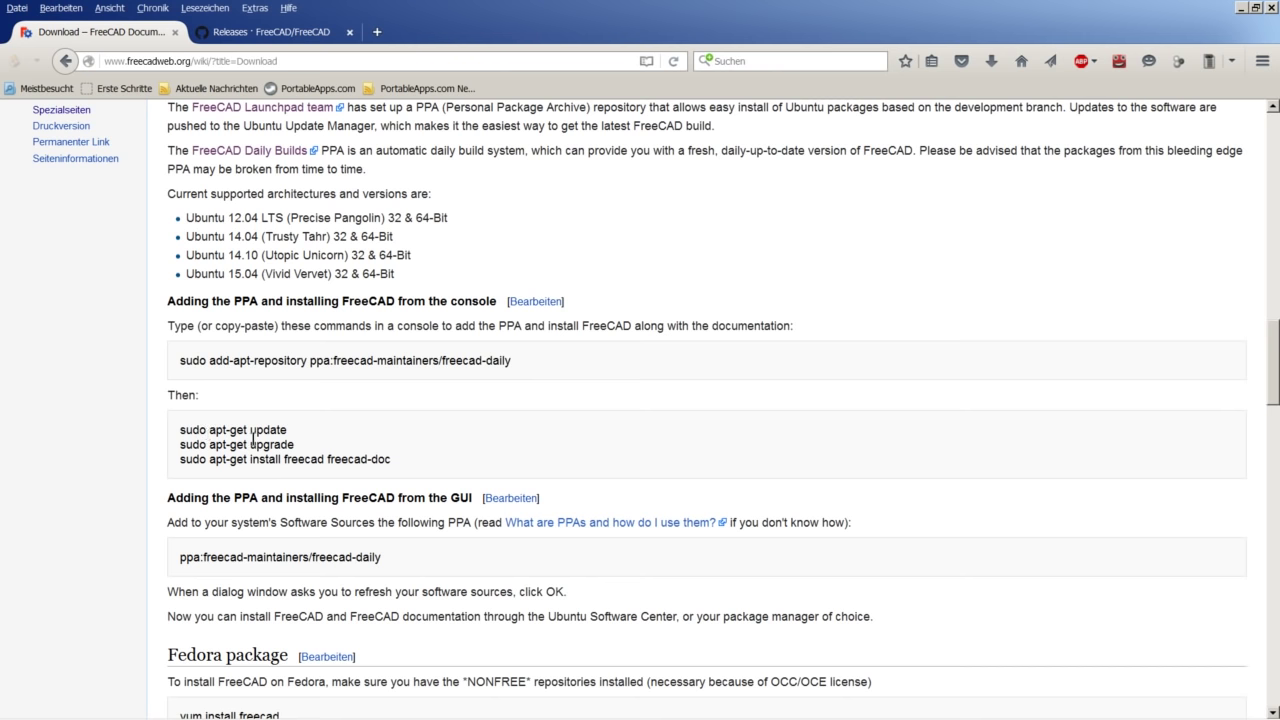
scroll(250, 450, "down", 2)
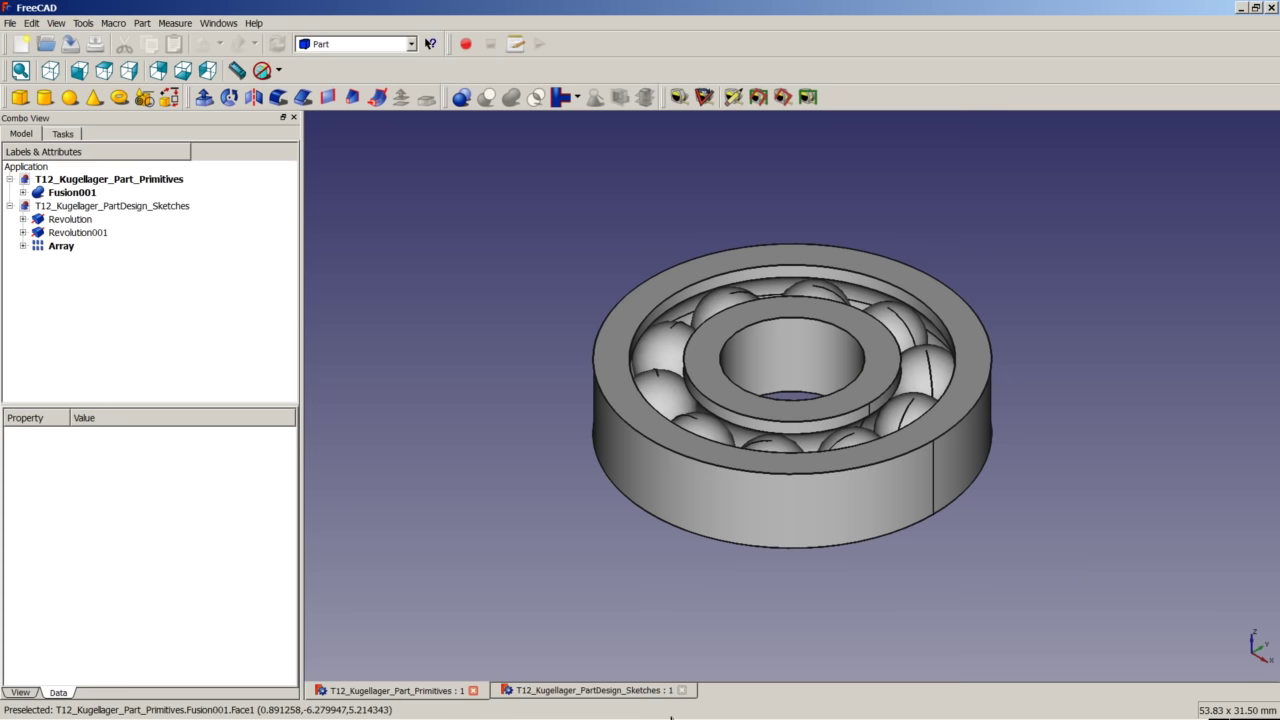
- Switch to FreeCAD, close both open ball bearing documents and create a new empty document
left_click(681, 690)
left_click(473, 690)
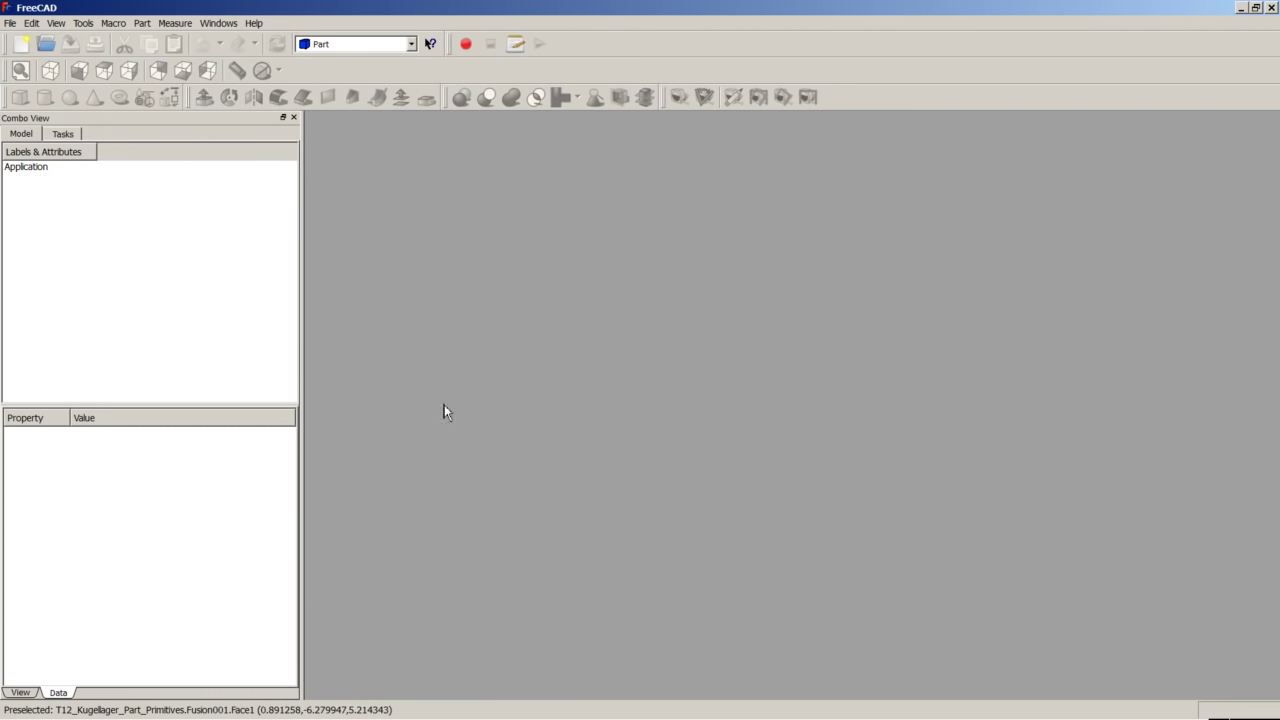
left_click(20, 44)
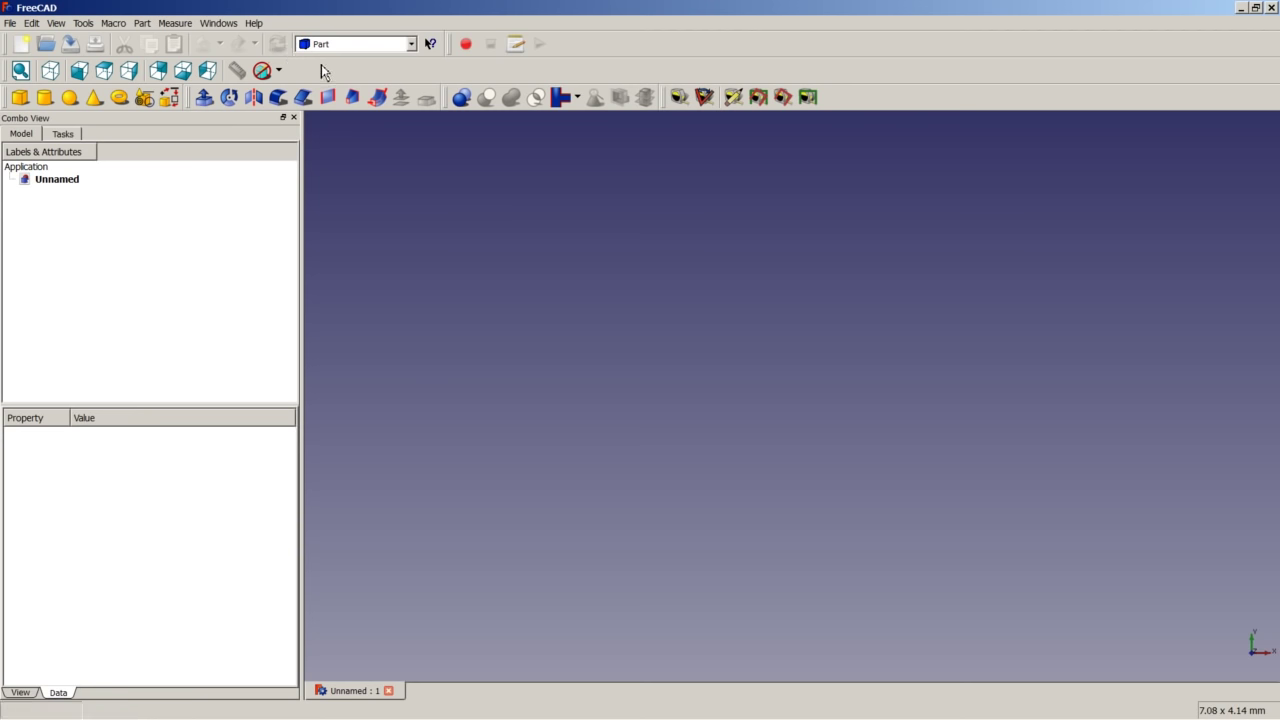
- Create a cylinder primitive with a radius of 11 mm and a height of 5 mm
left_click(45, 98)
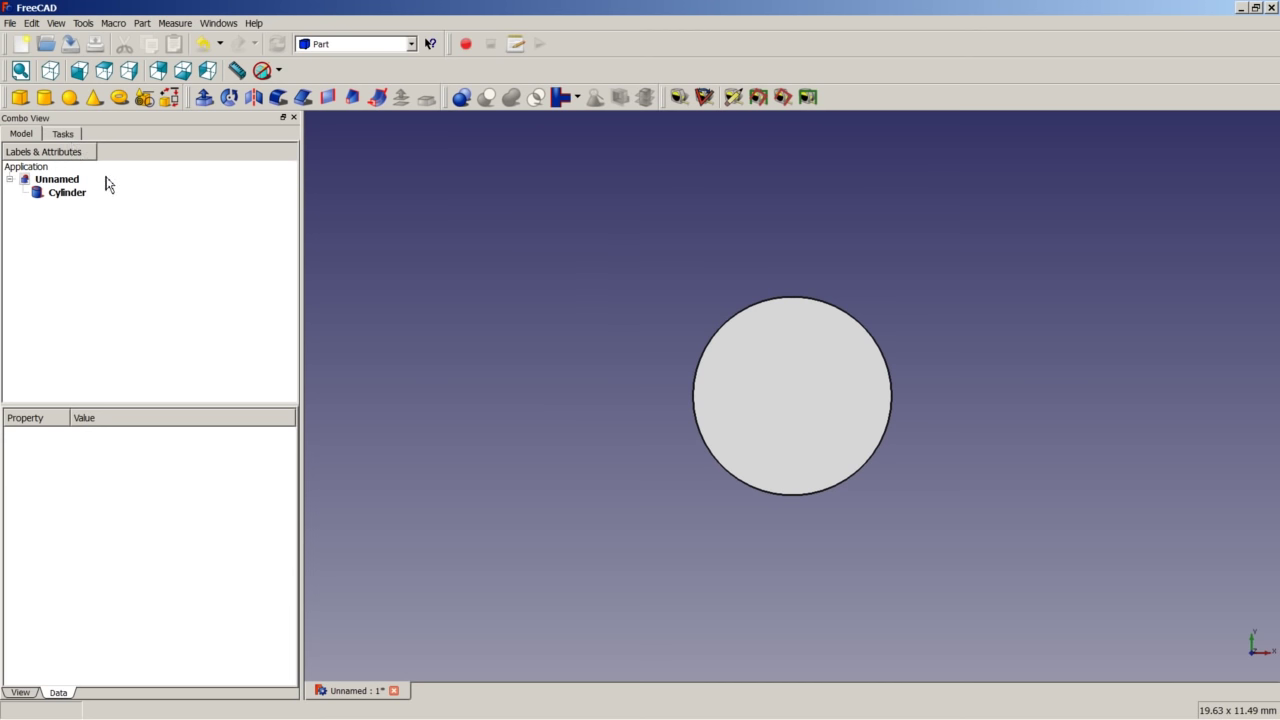
left_click(65, 195)
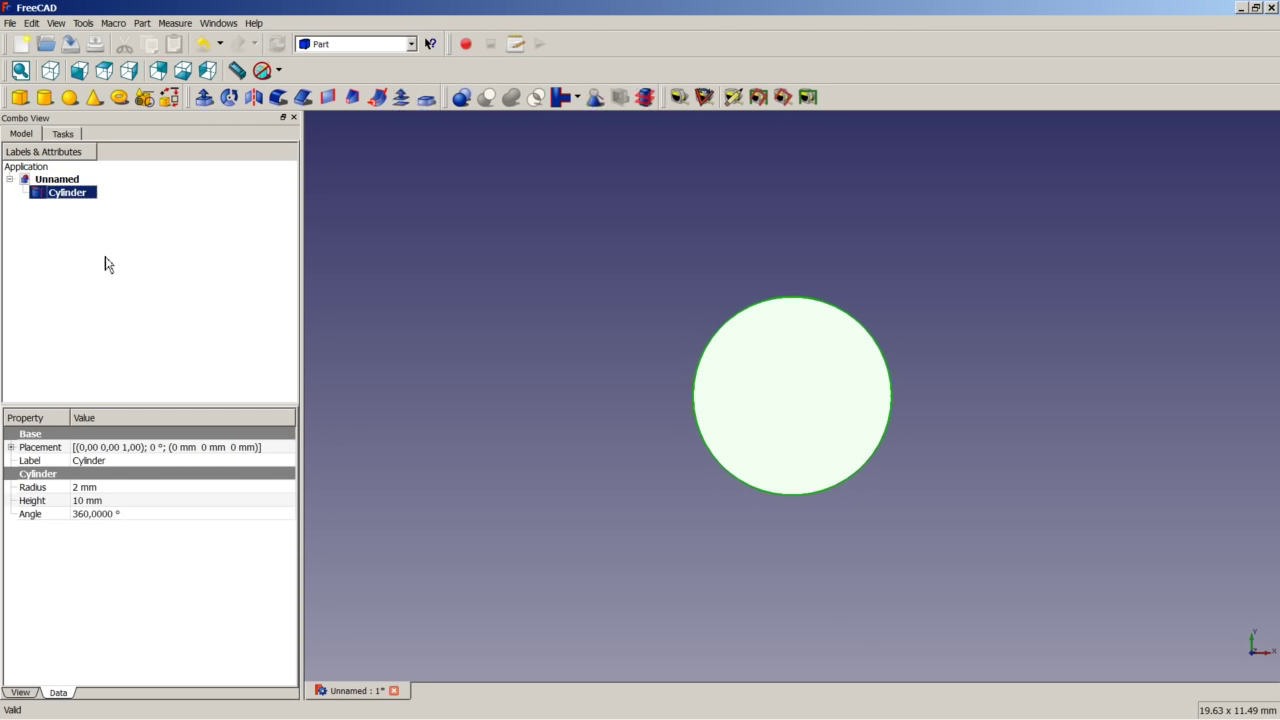
left_click(85, 489)
type("11")
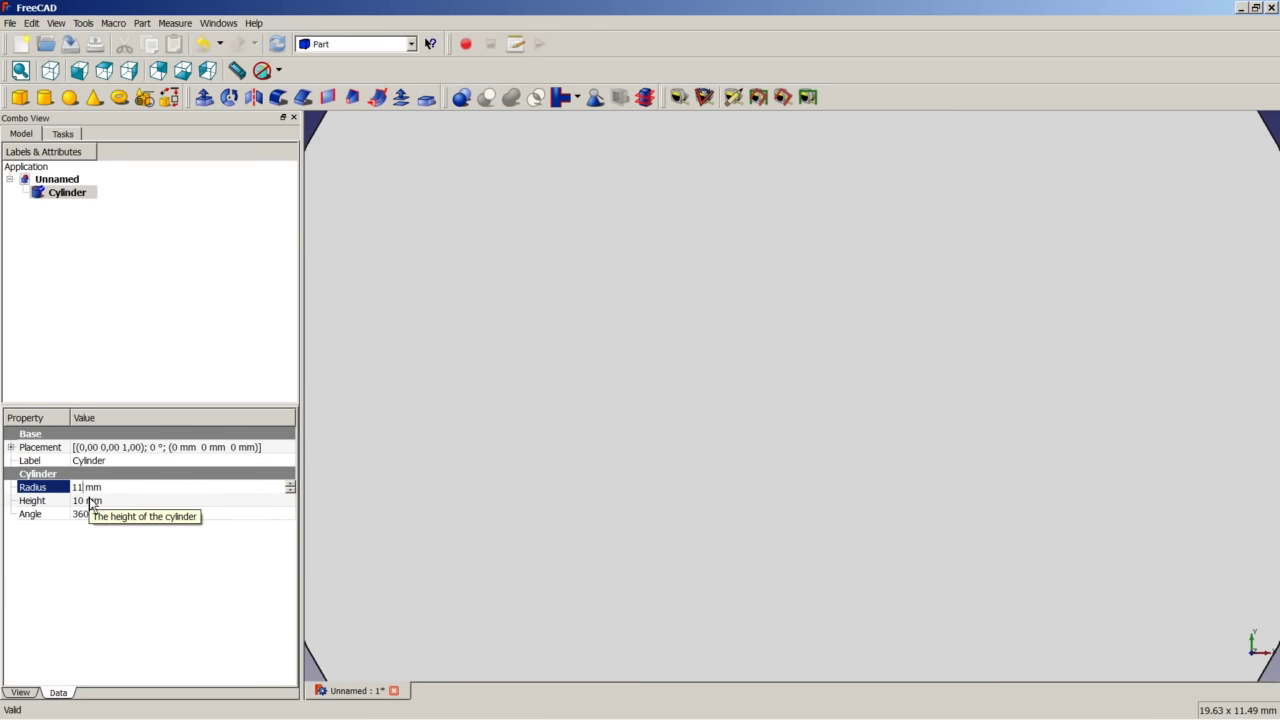
left_click(96, 500)
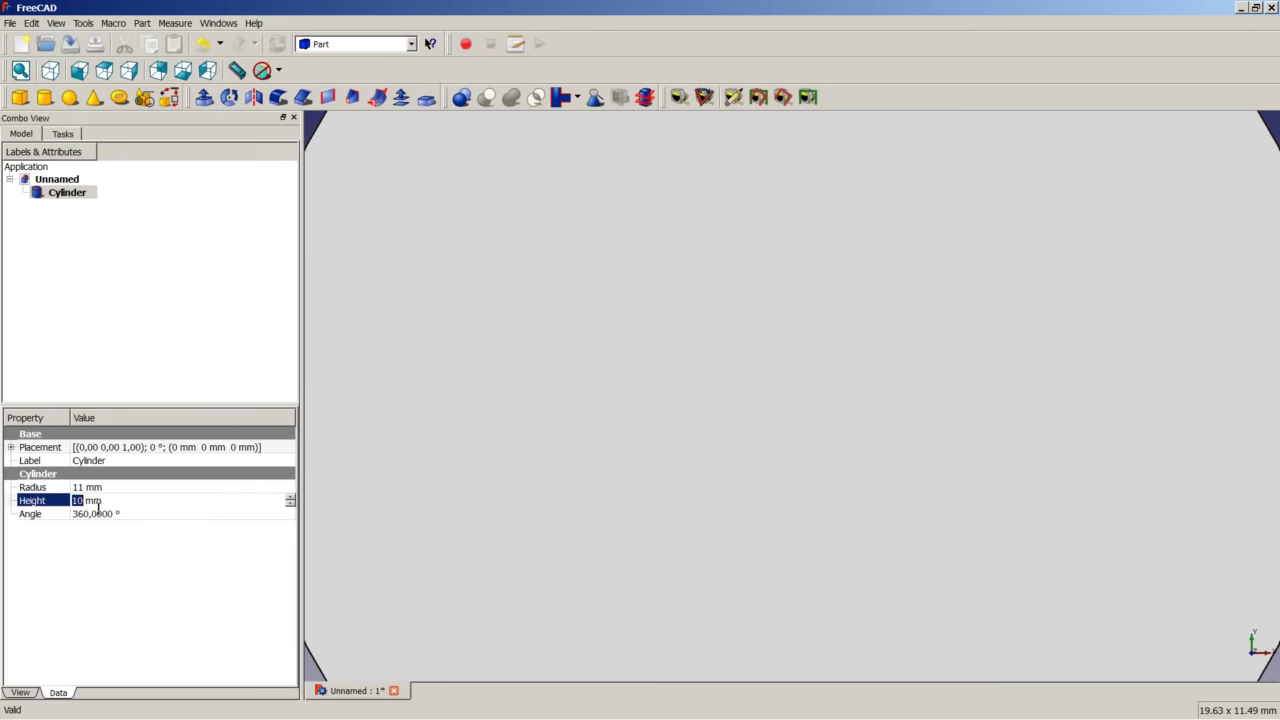
type("5")
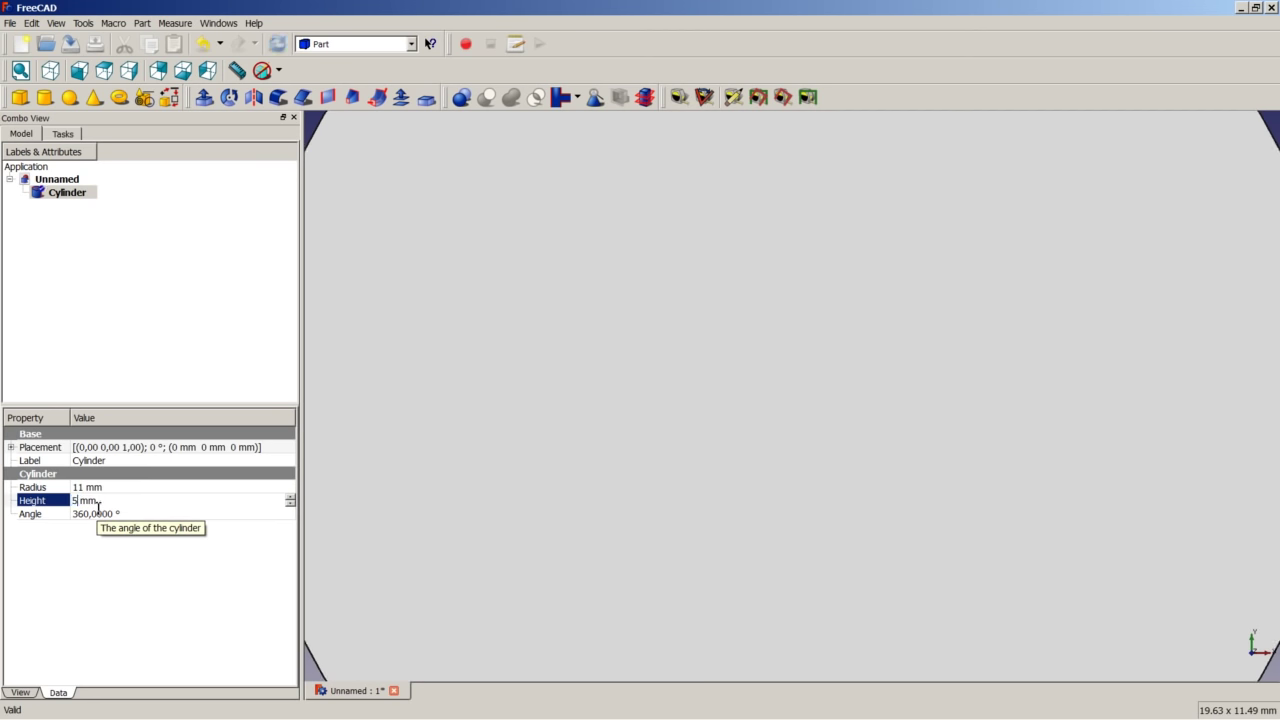
left_click(113, 488)
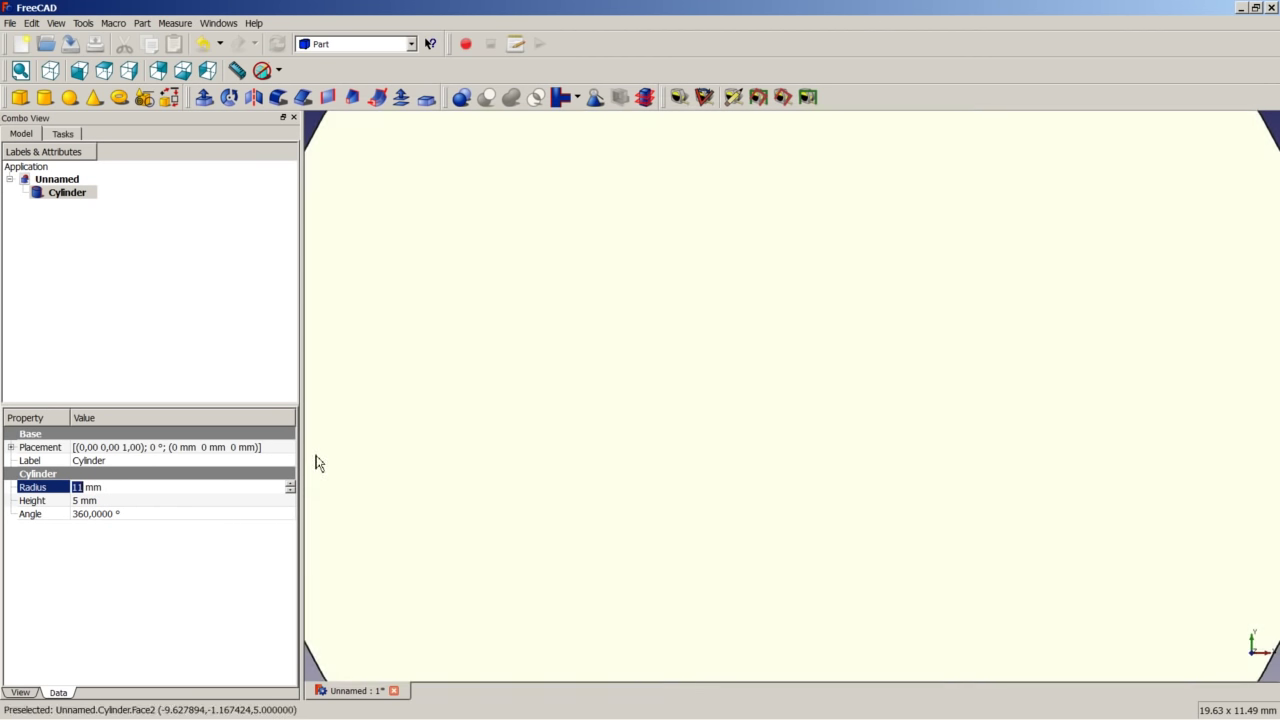
left_click(354, 431)
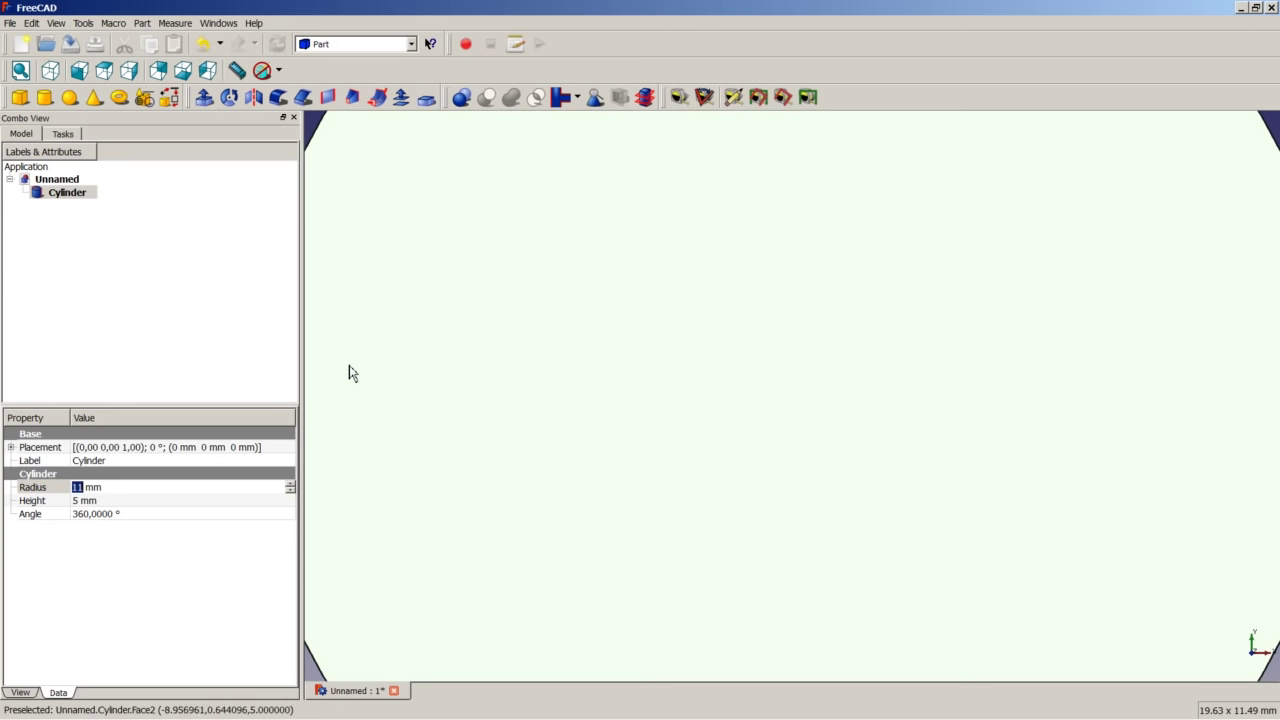
- Show the whole cylinder in axonometric view and clear the selection
left_click(51, 72)
right_click(376, 149)
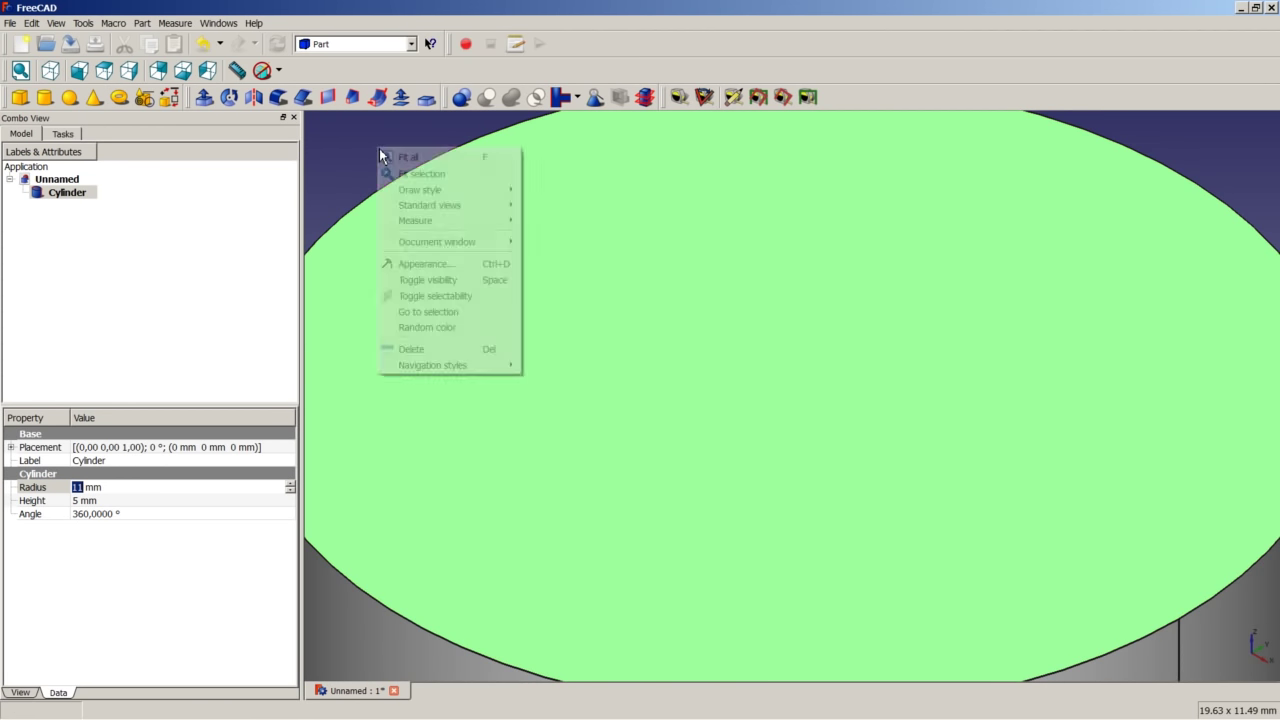
left_click(396, 158)
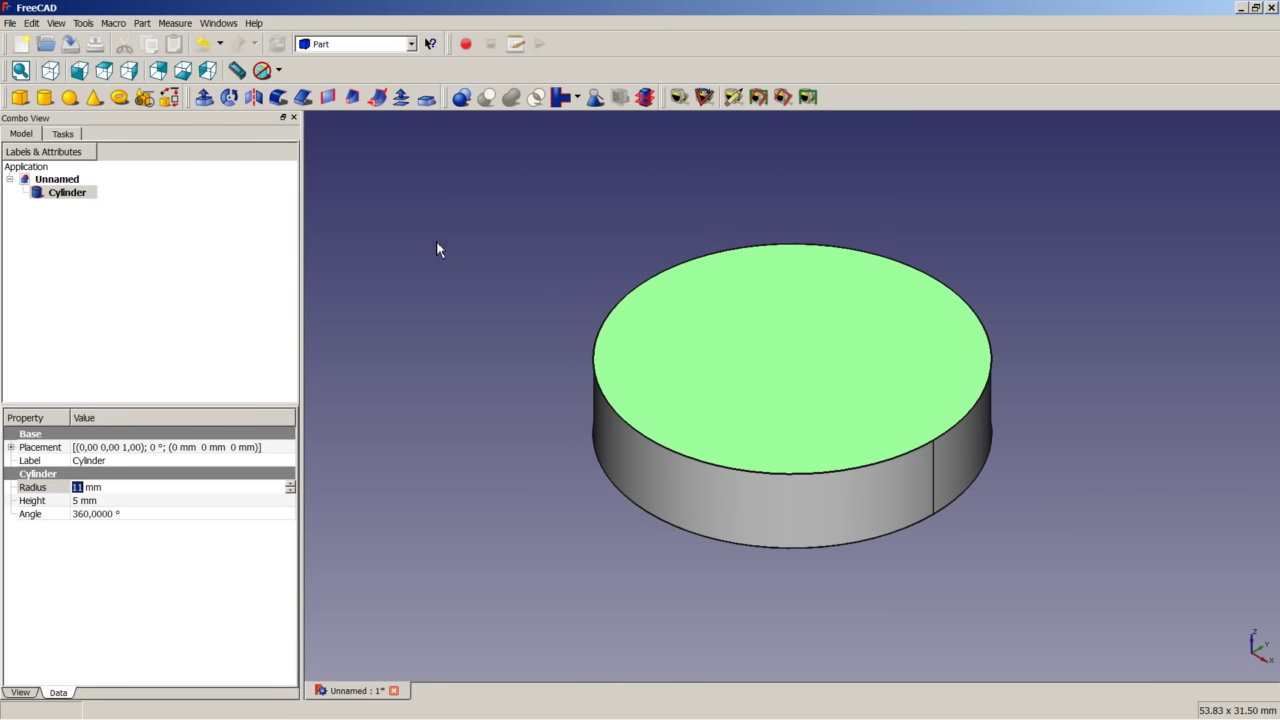
left_click(522, 245)
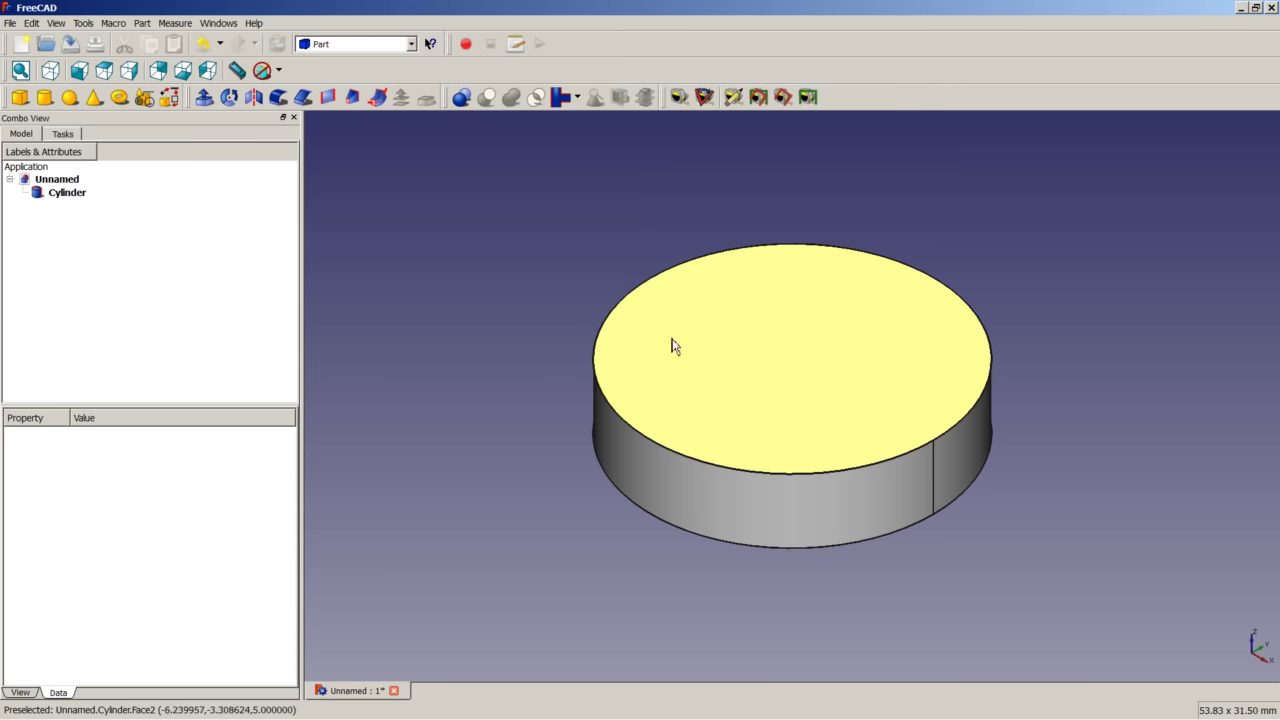
- Add a second cylinder primitive at the origin and set its radius to 9 mm
left_click(44, 97)
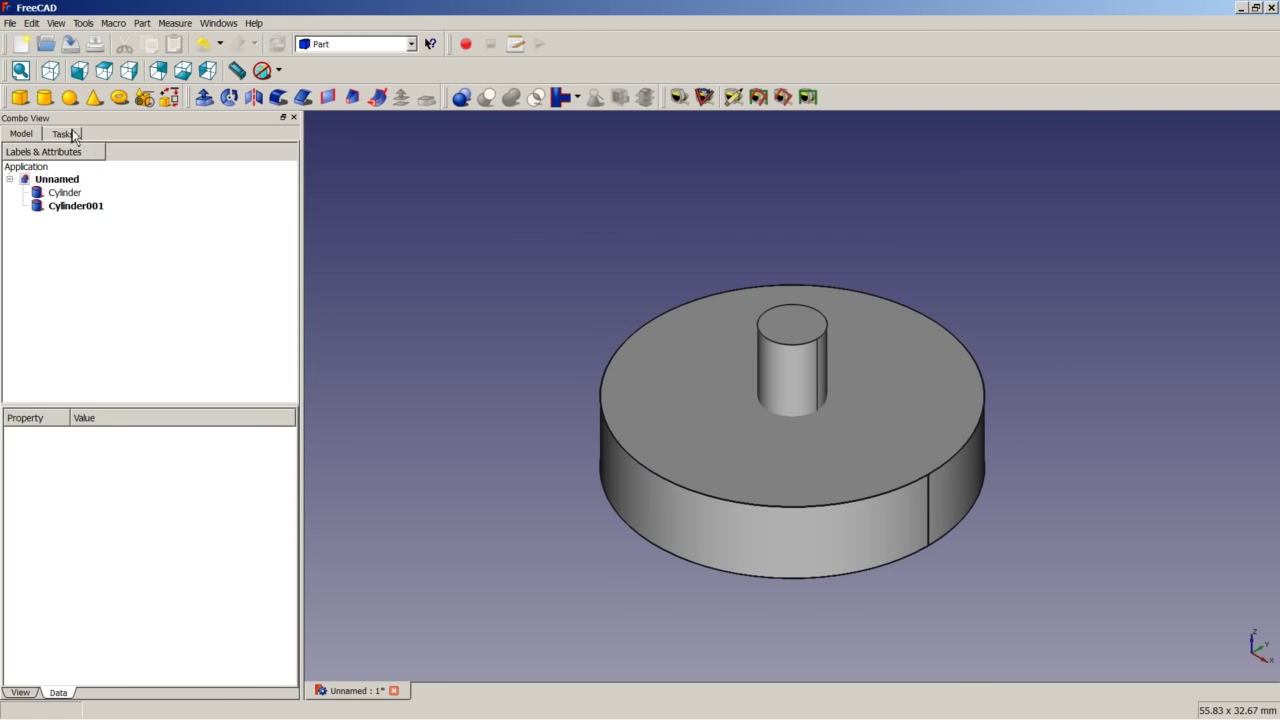
left_click(97, 207)
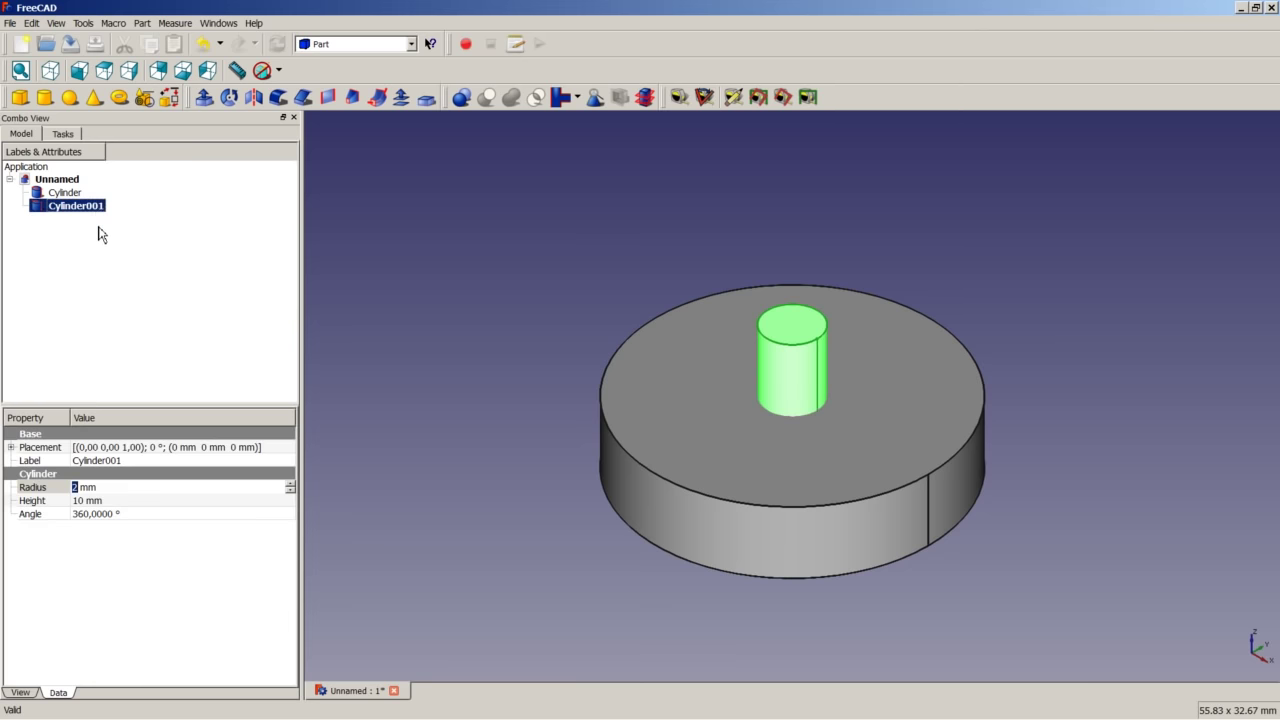
left_click(78, 487)
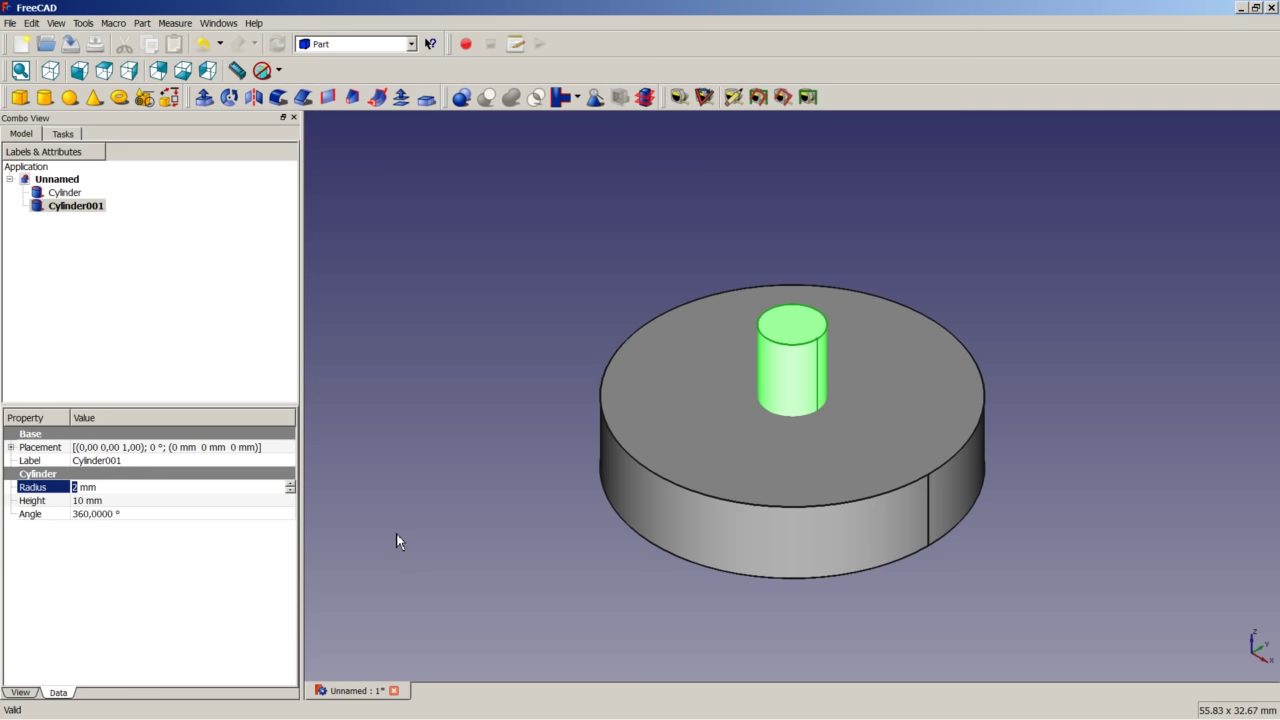
type("9")
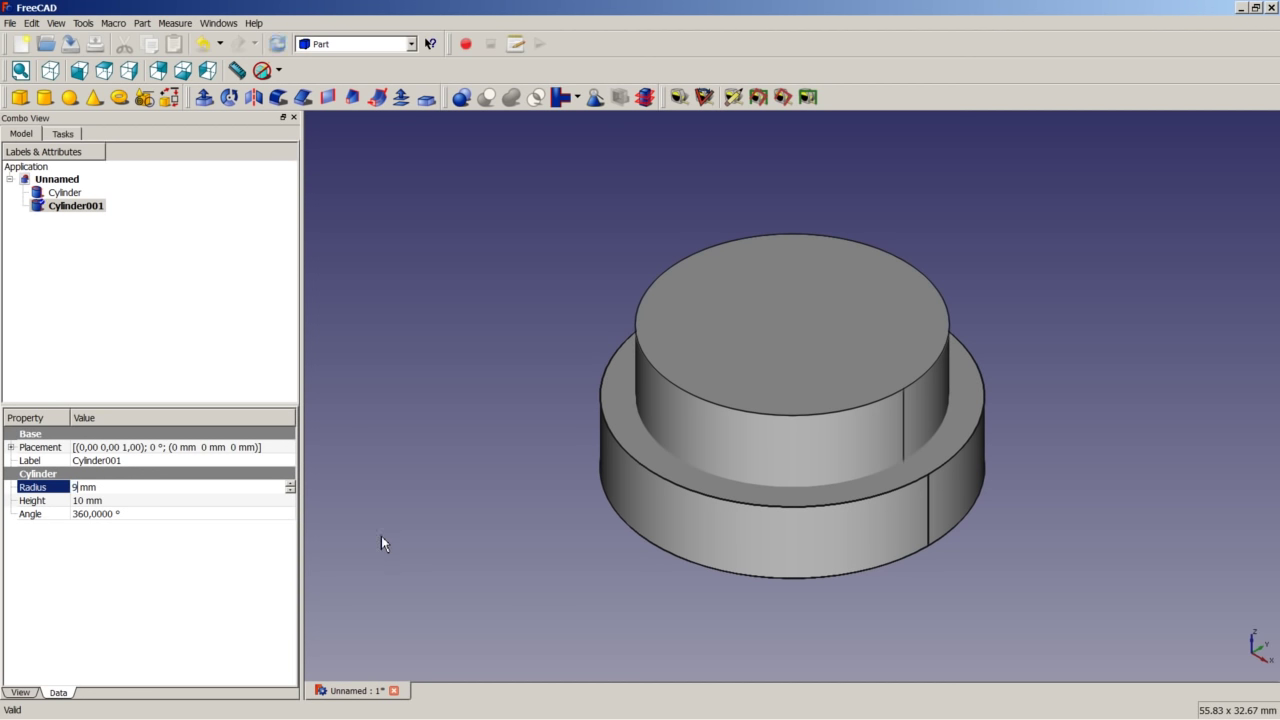
- Set the second cylinder's placement to a Z translation of -2.5 mm
left_click(240, 449)
left_click(287, 448)
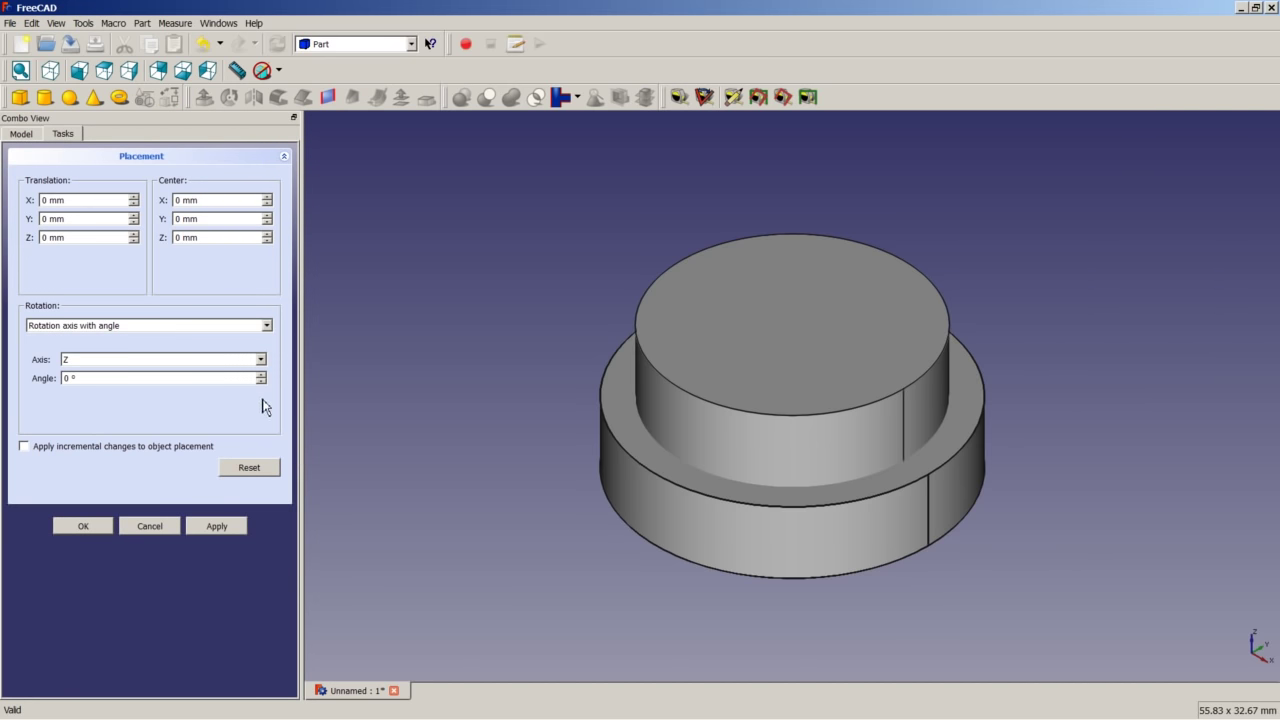
left_click_drag(43, 237, 28, 246)
type("-2,5")
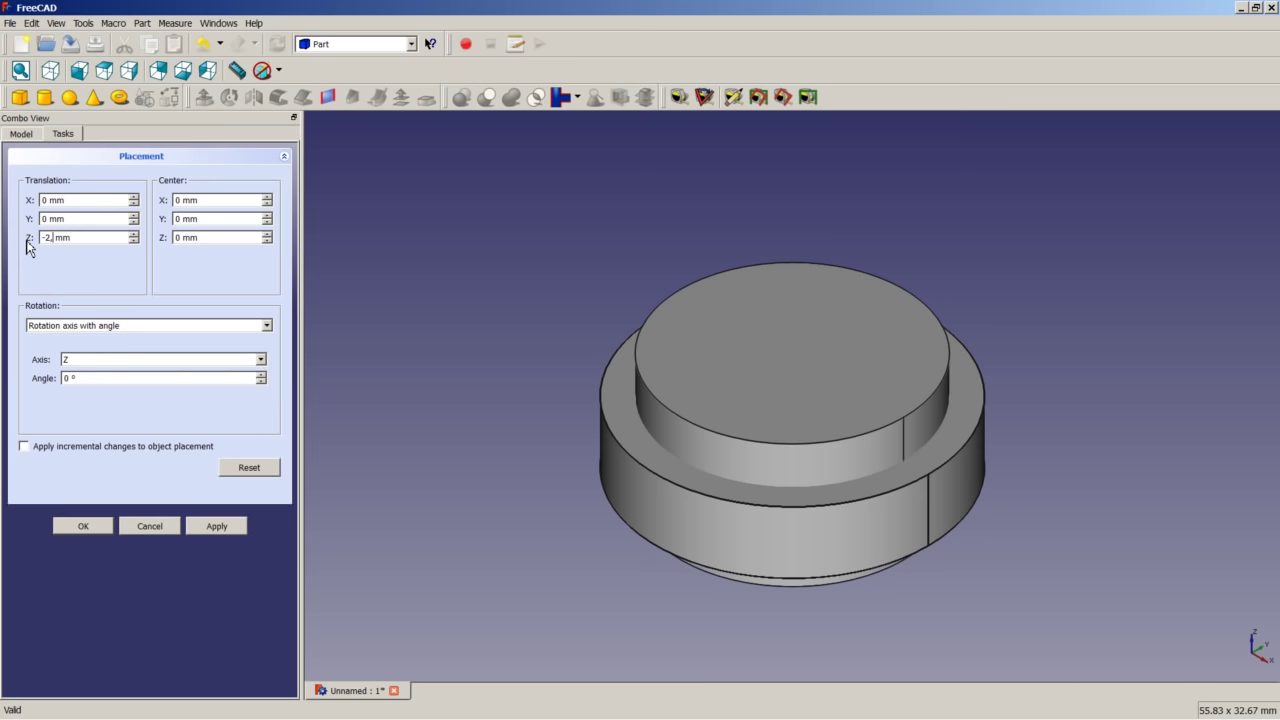
left_click(90, 527)
left_click(433, 466)
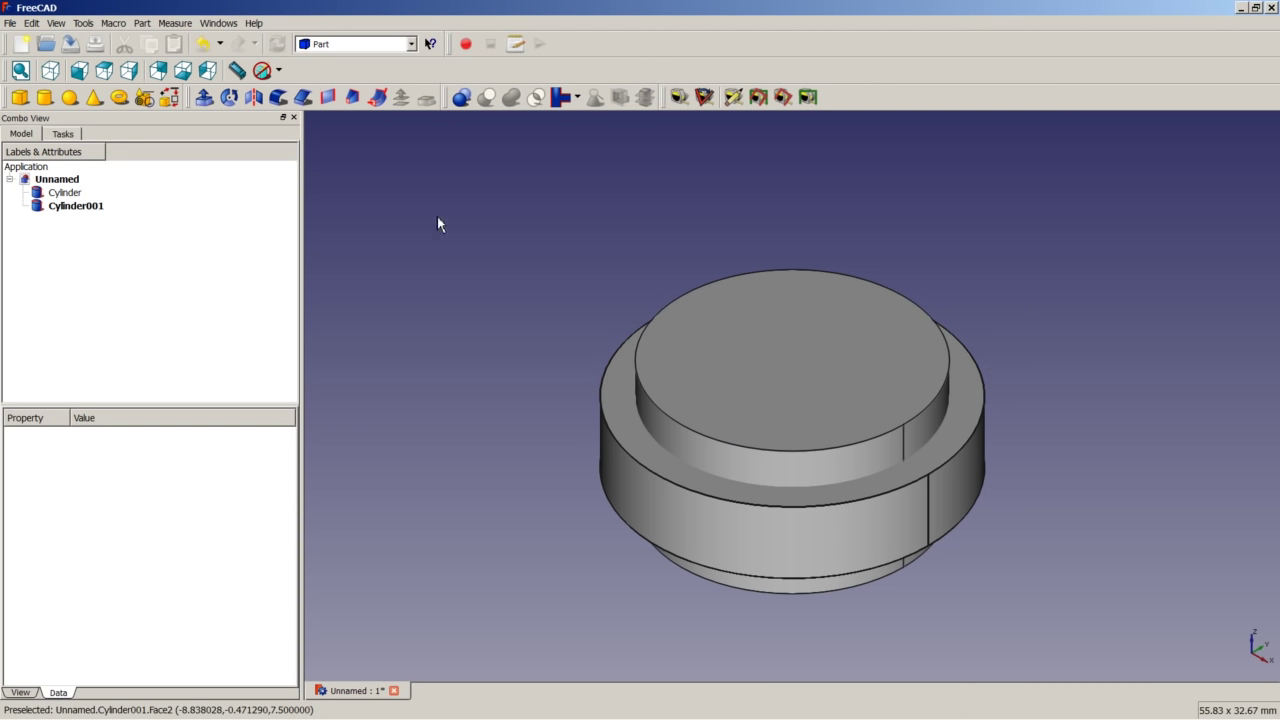
- Cut the 9 mm radius cylinder out of the 11 mm radius cylinder to form the outer ring
left_click(72, 195)
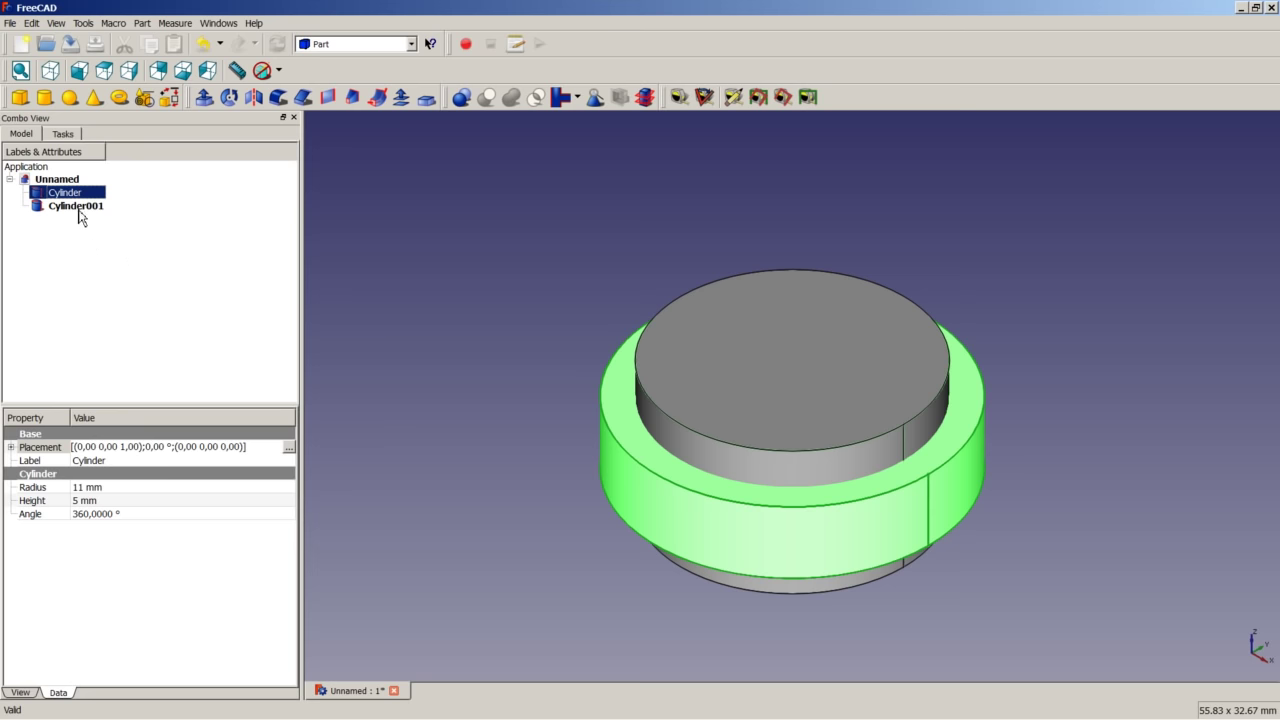
left_click(78, 206, "ctrl")
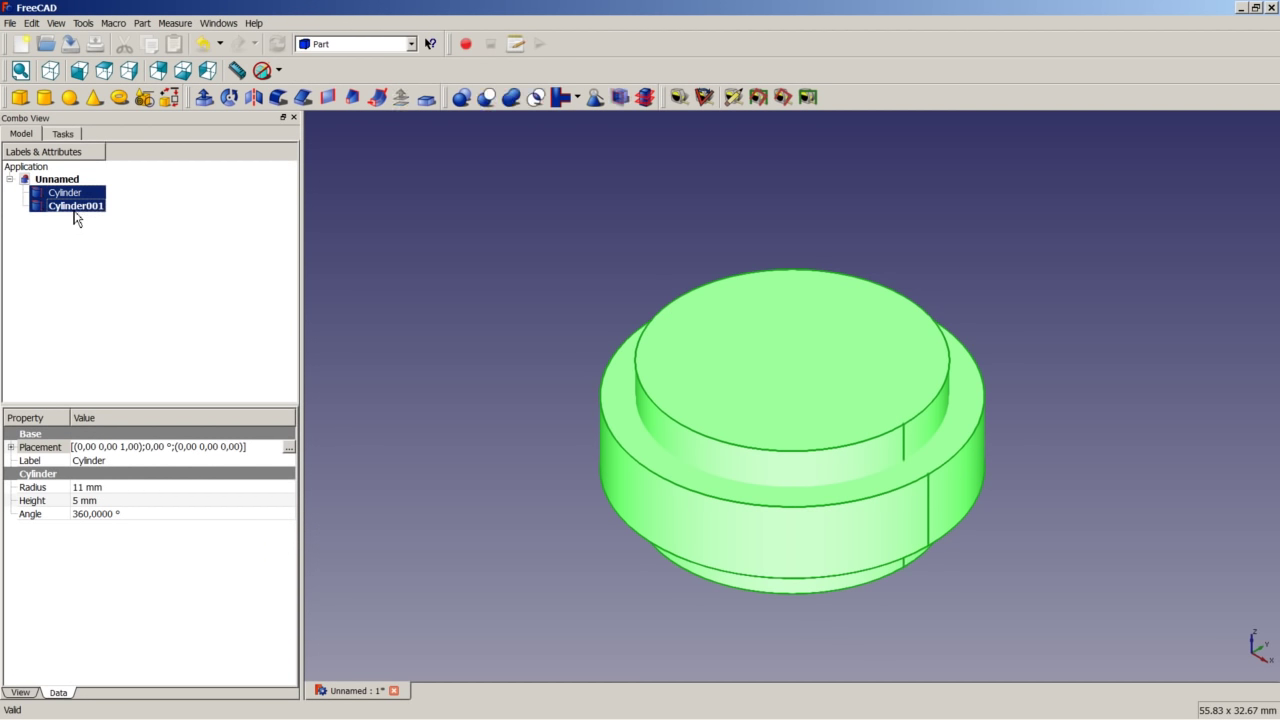
left_click(489, 101)
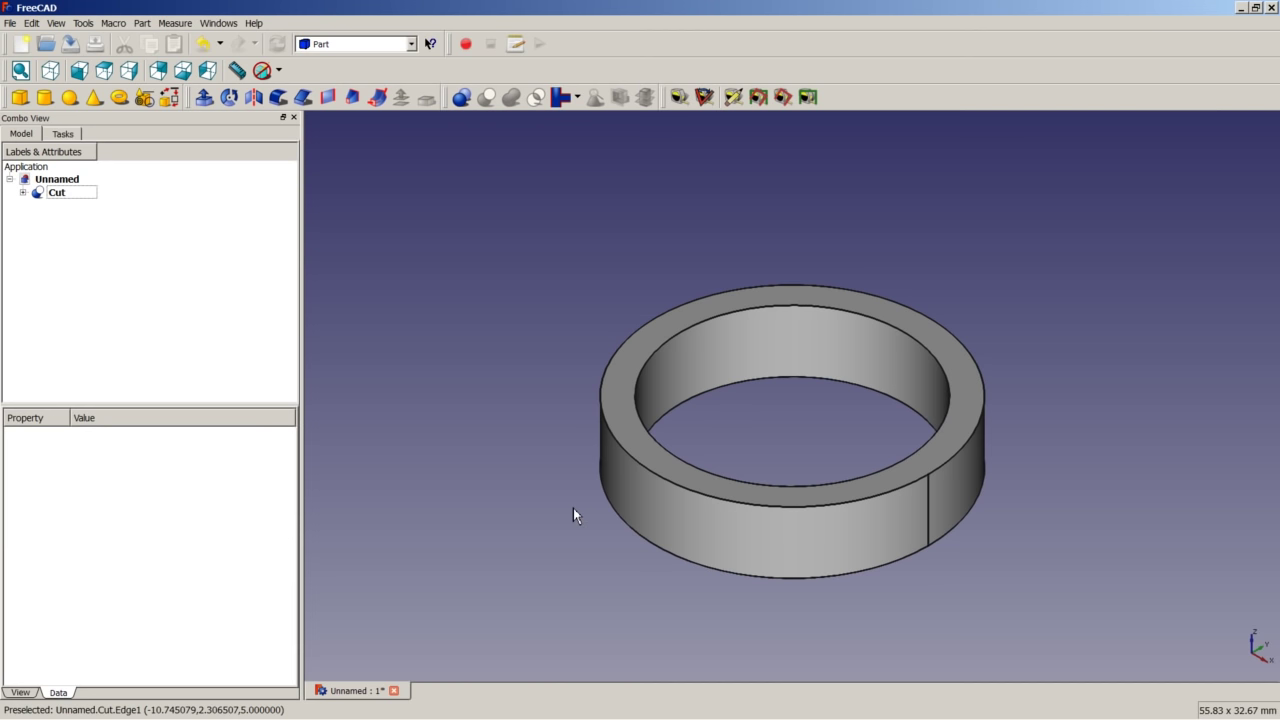
- Add a cylinder primitive inside the outer ring with a radius of 6 mm and a height of 5 mm
left_click(50, 101)
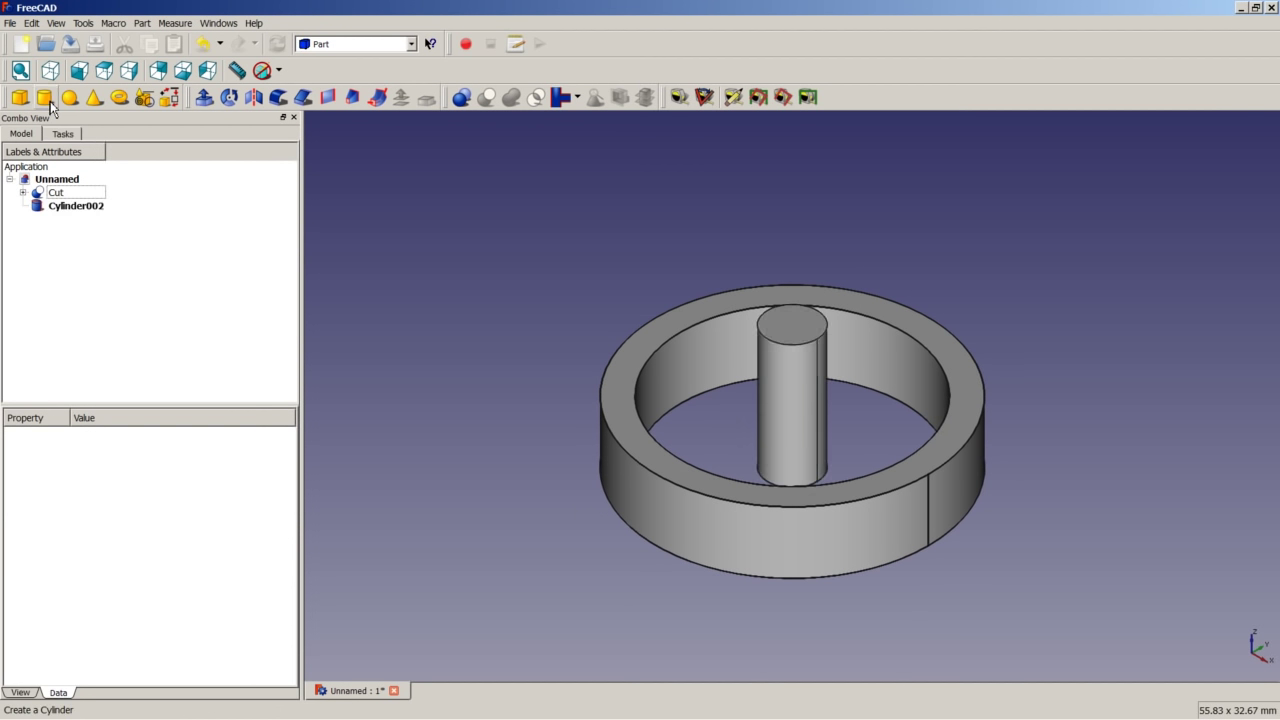
left_click(89, 210)
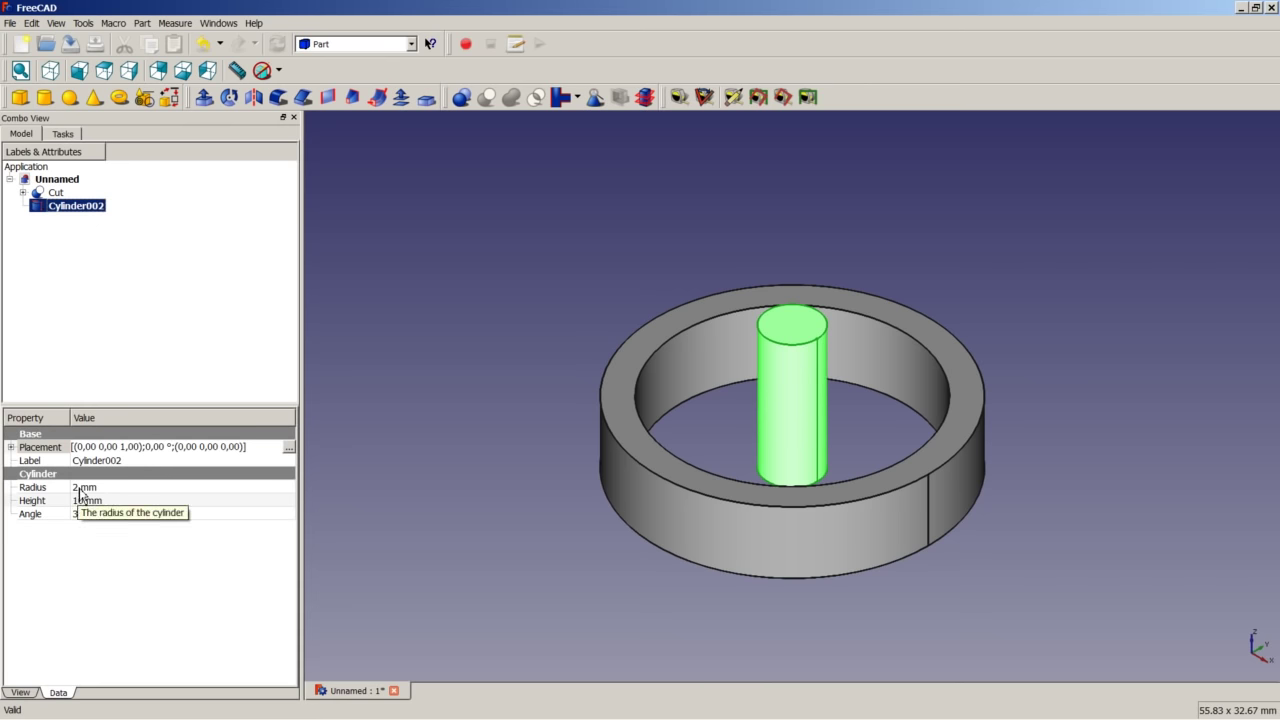
left_click(80, 488)
type("6")
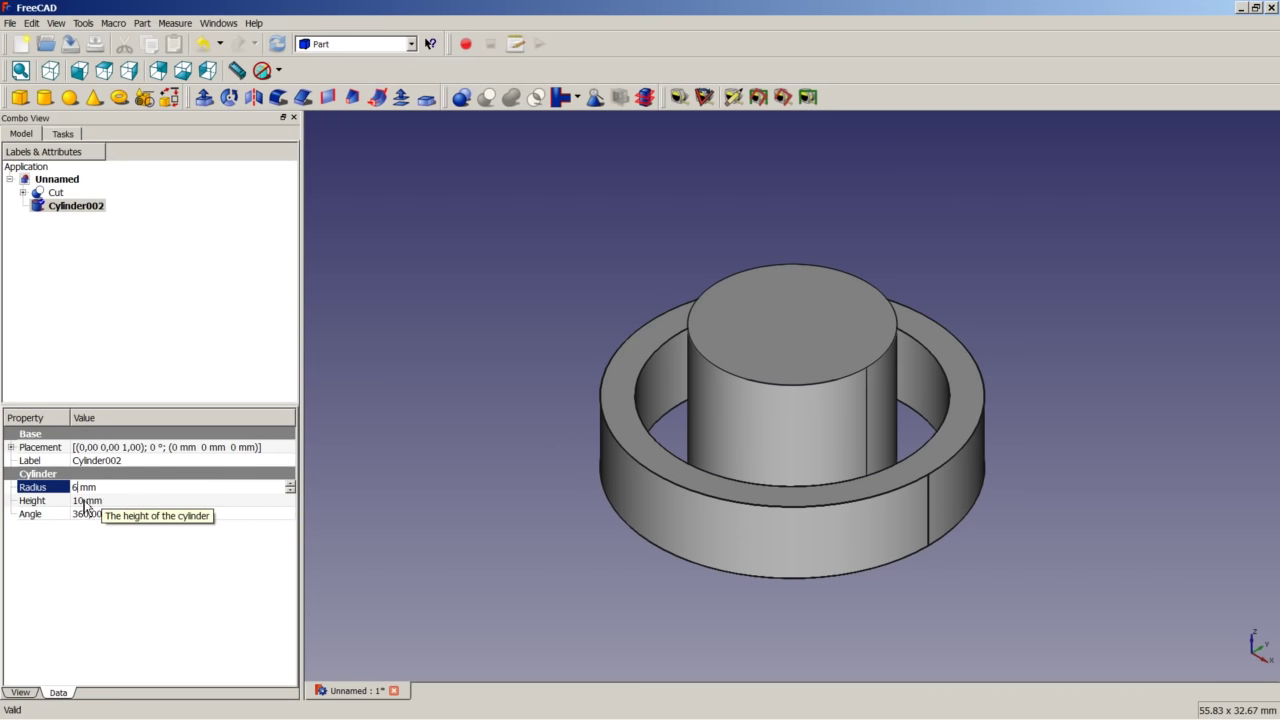
left_click(86, 502)
type("5")
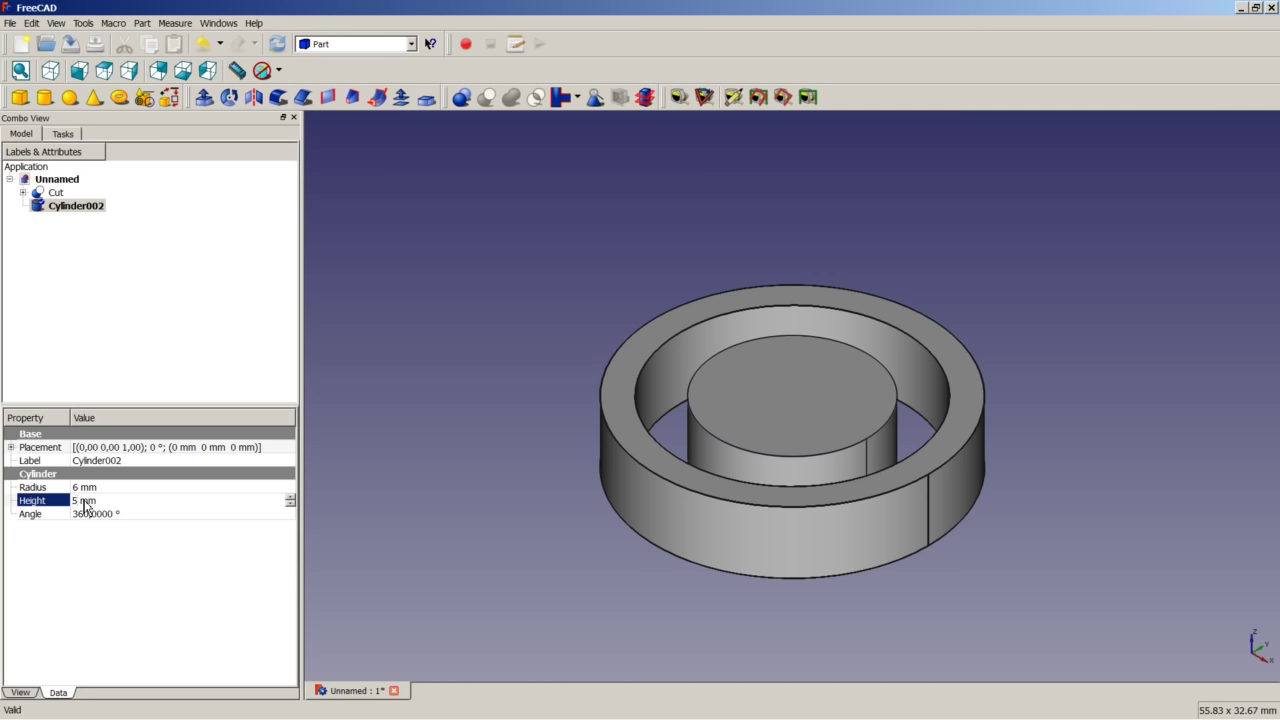
left_click(375, 370)
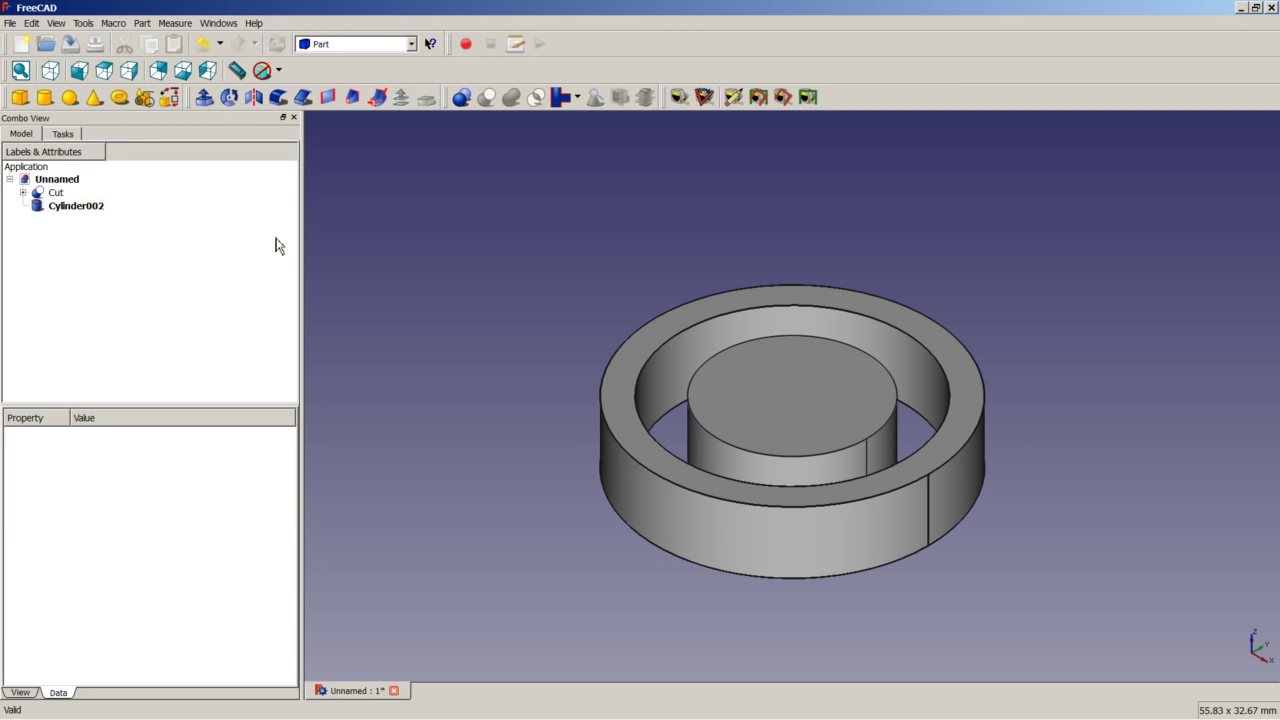
- Add another cylinder primitive at the origin for the bore and set its radius to 4 mm
left_click(44, 97)
left_click(76, 220)
left_click(92, 500)
left_click(81, 489)
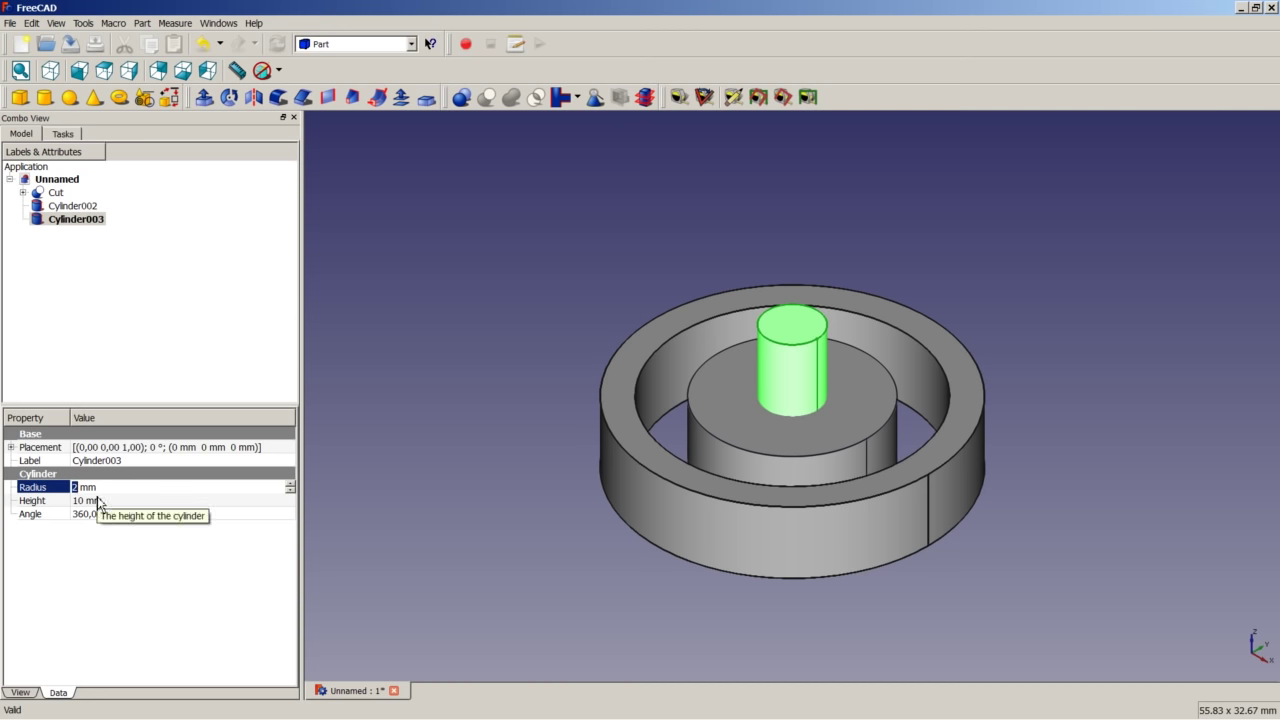
type("4")
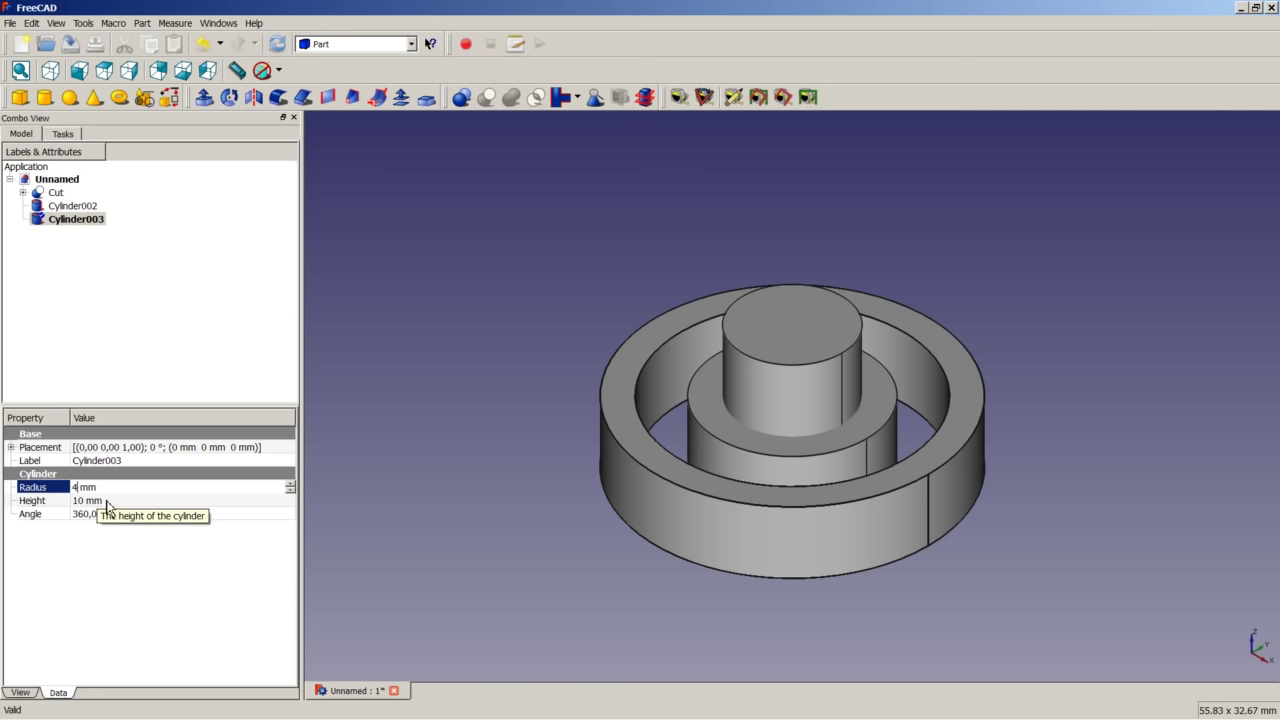
- Set the 4 mm radius cylinder's placement to a Z translation of -2.5 mm
left_click(207, 449)
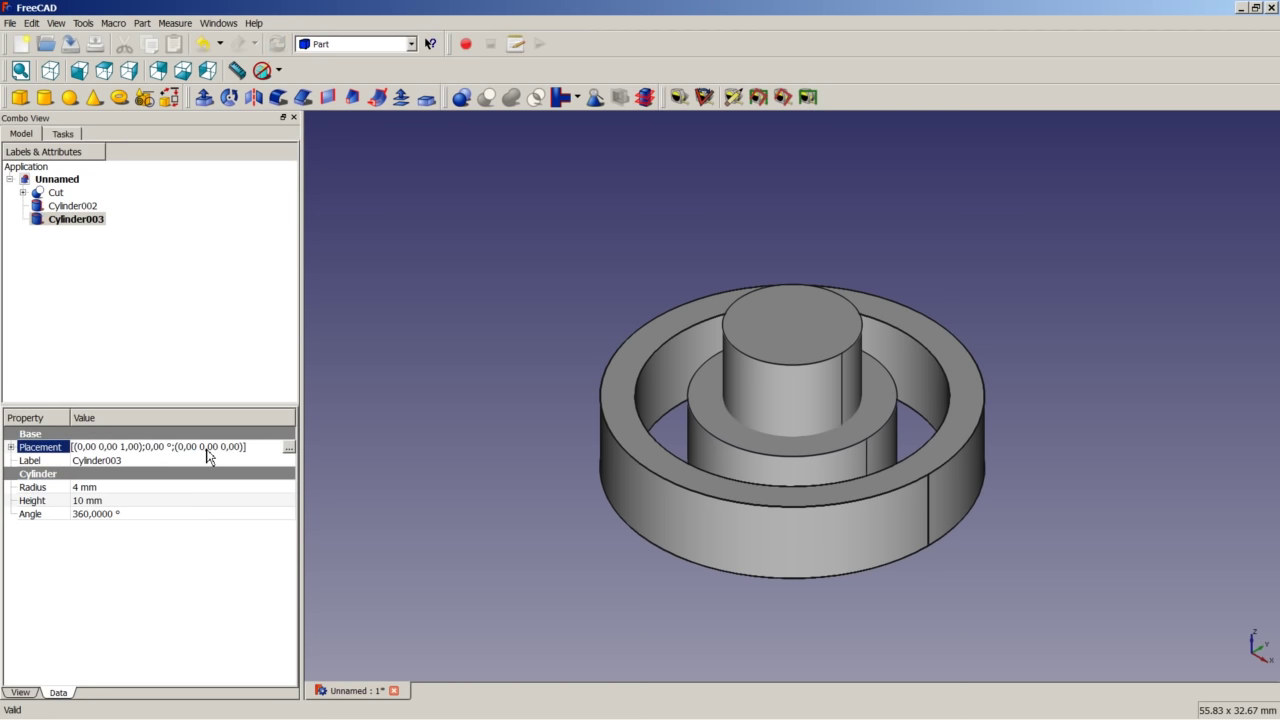
left_click(289, 448)
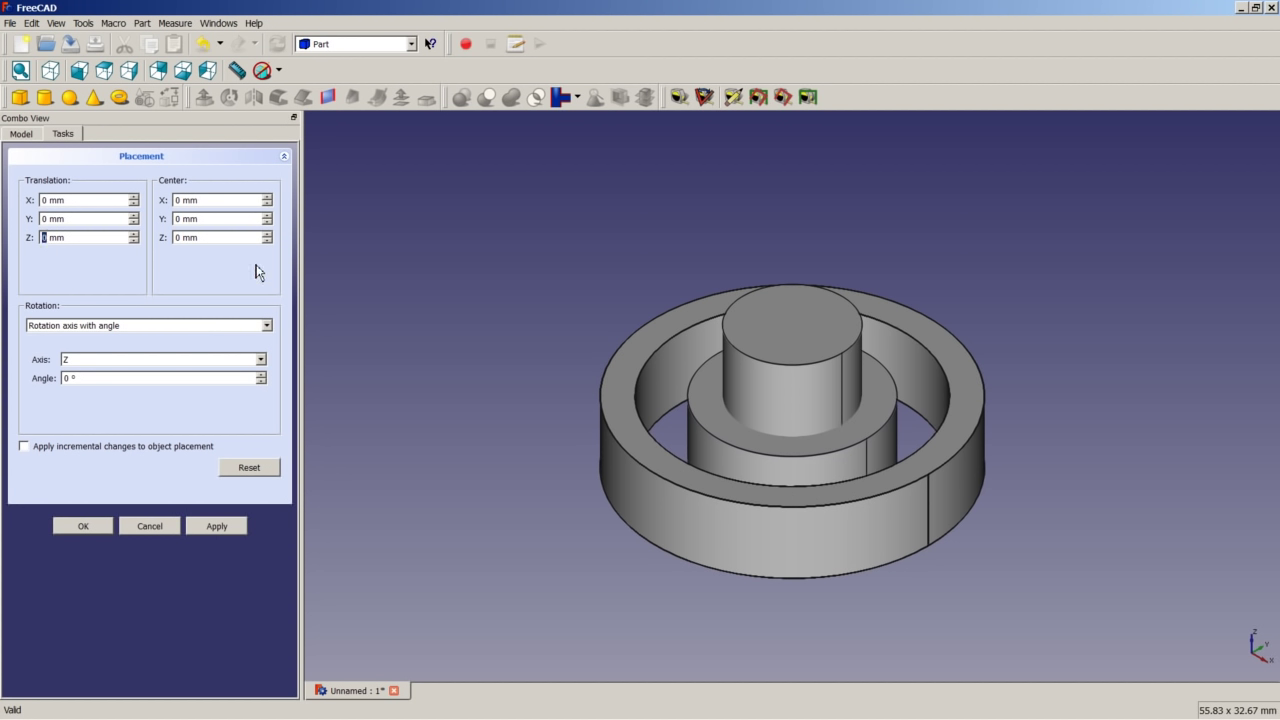
type("-2,")
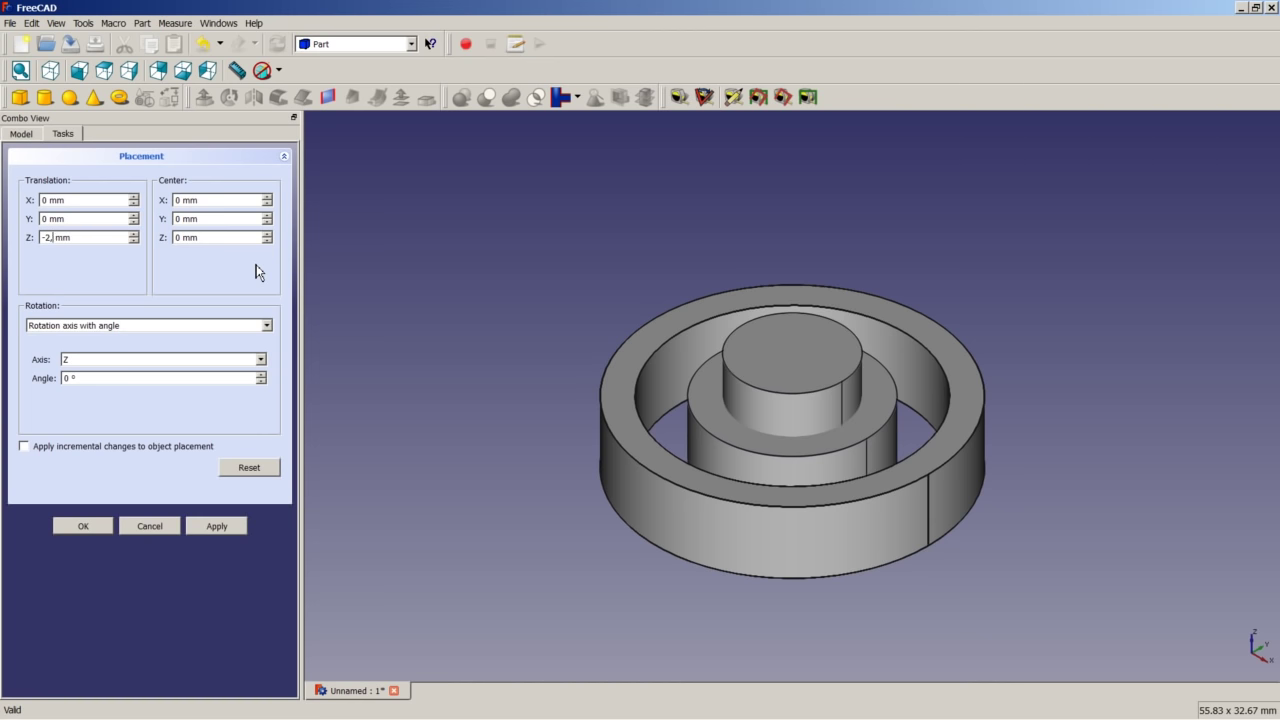
type("5")
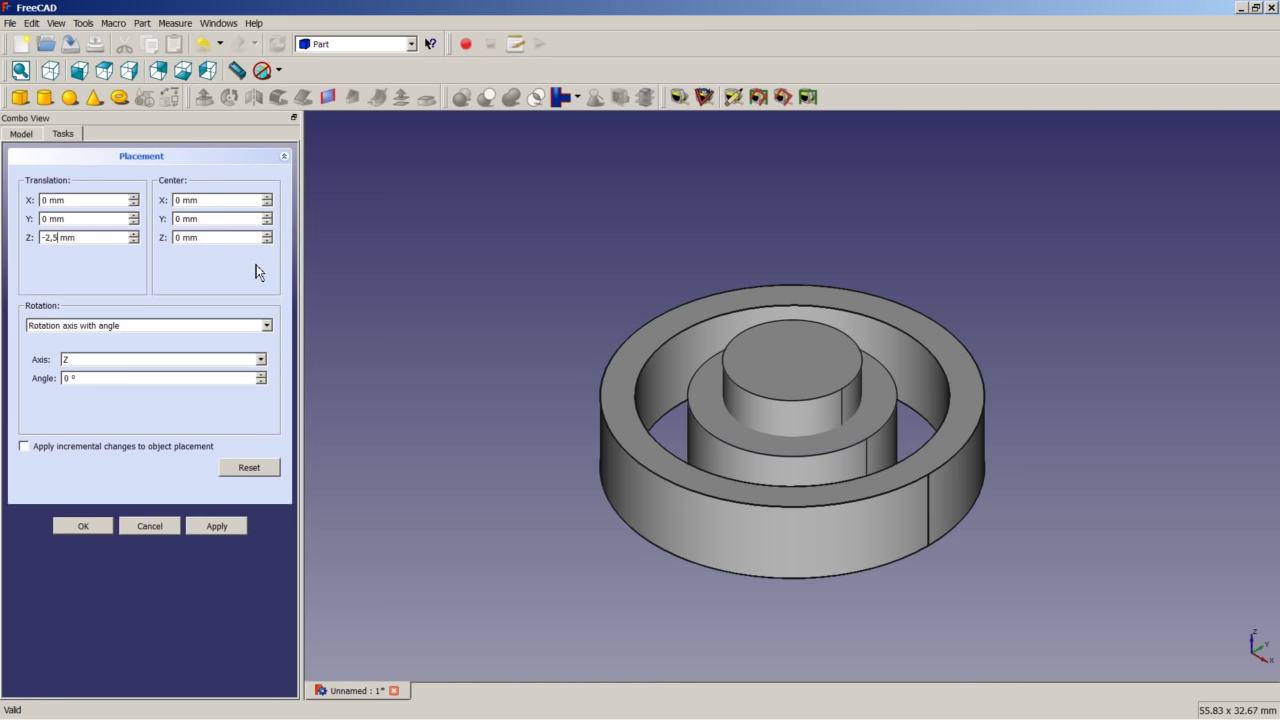
left_click(87, 526)
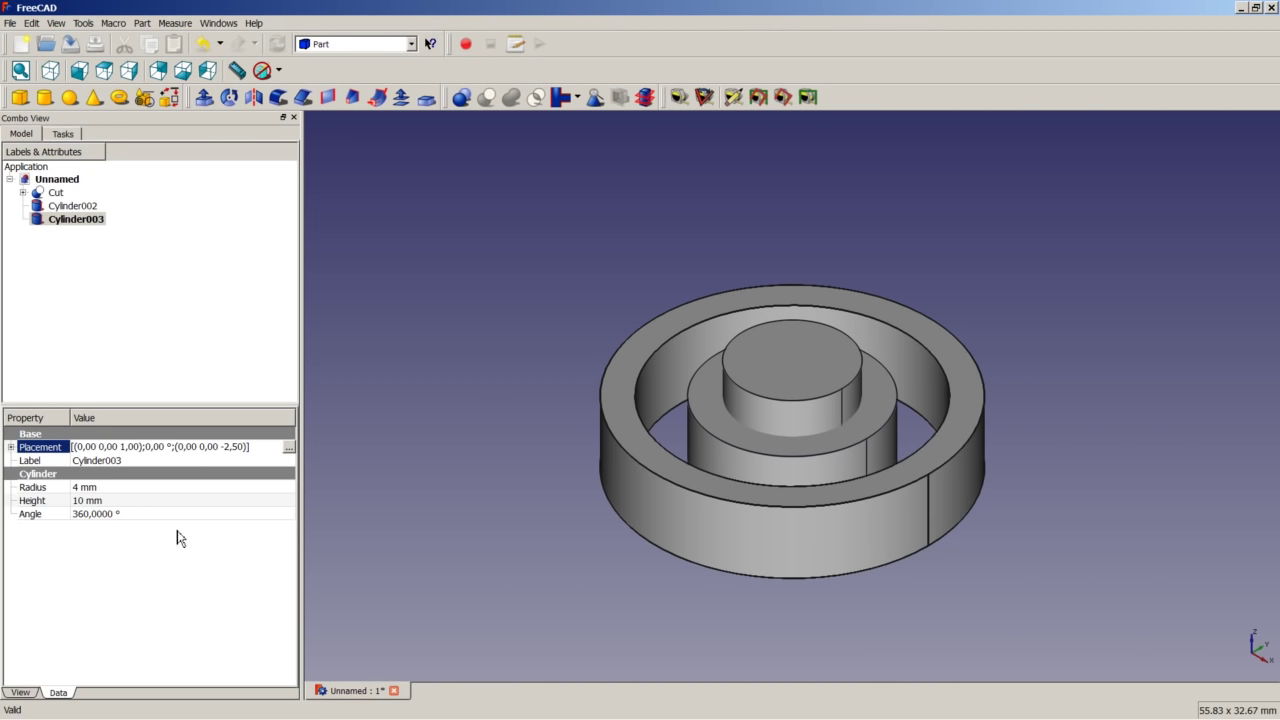
- Cut the 4 mm radius cylinder out of the 6 mm radius cylinder to form the inner ring
left_click(87, 208)
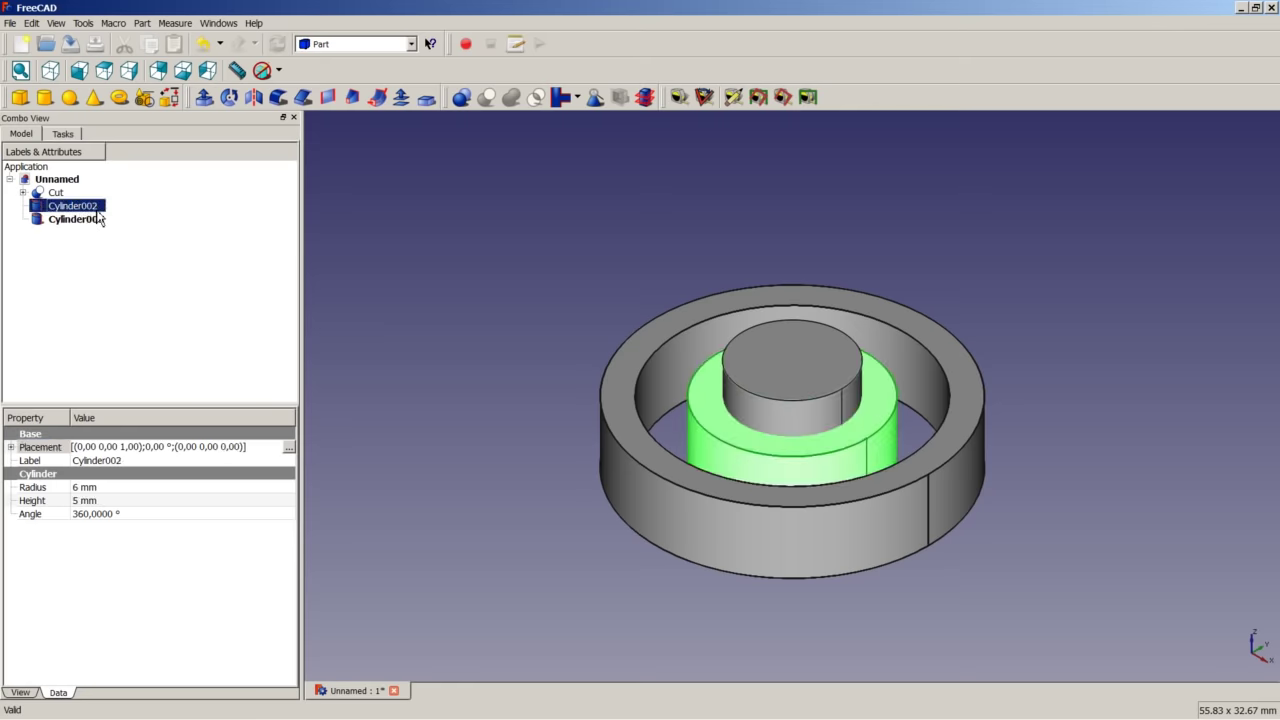
left_click(88, 220, "ctrl")
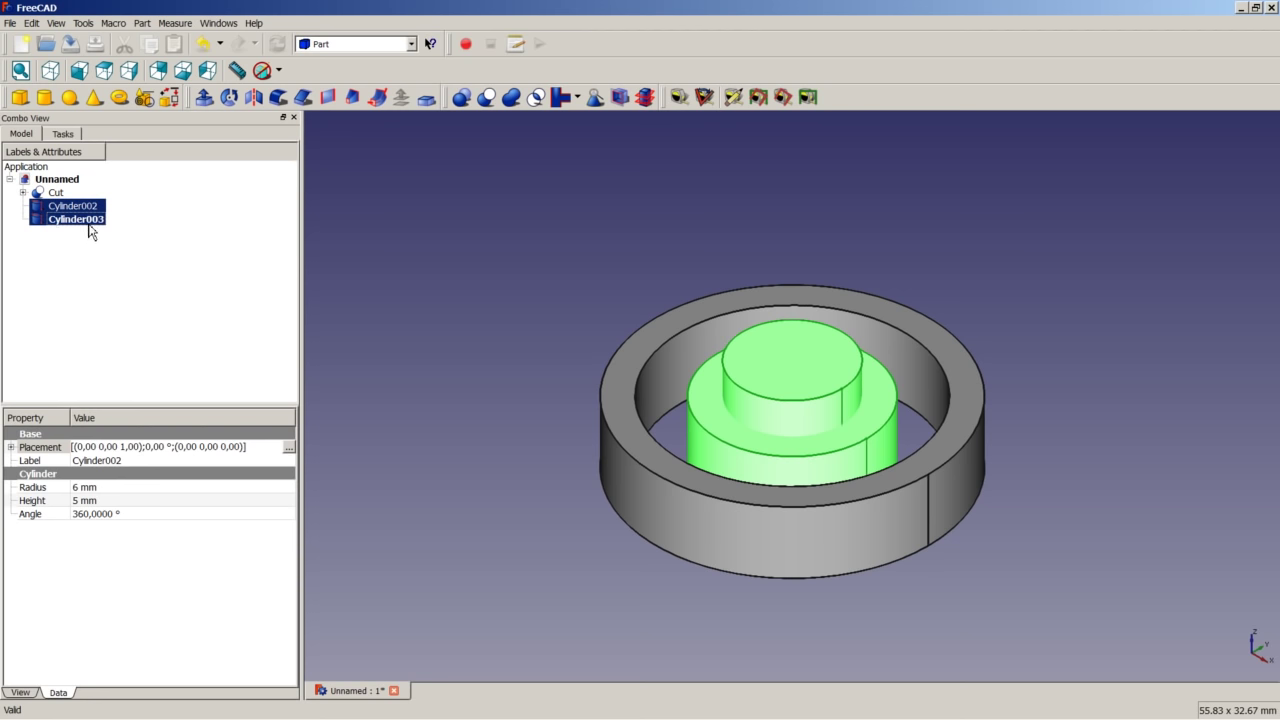
left_click(486, 96)
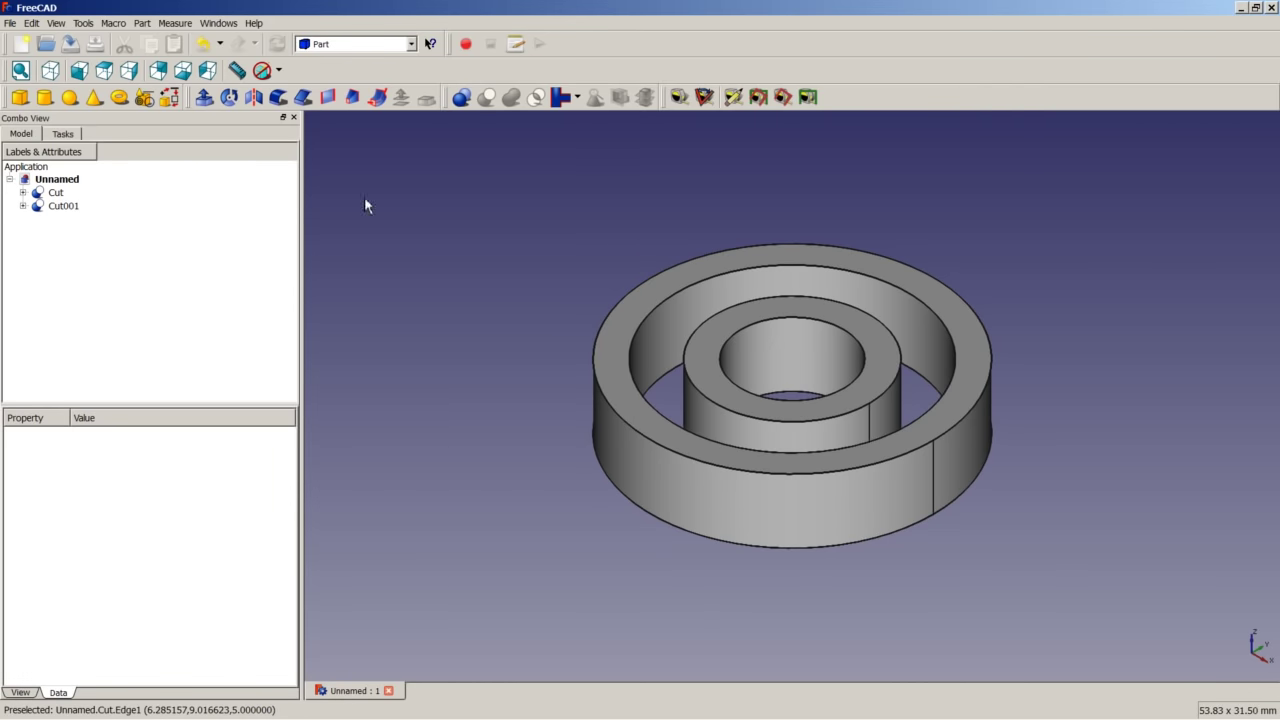
- Fuse the outer and inner rings into one object with a Boolean union
left_click(56, 195)
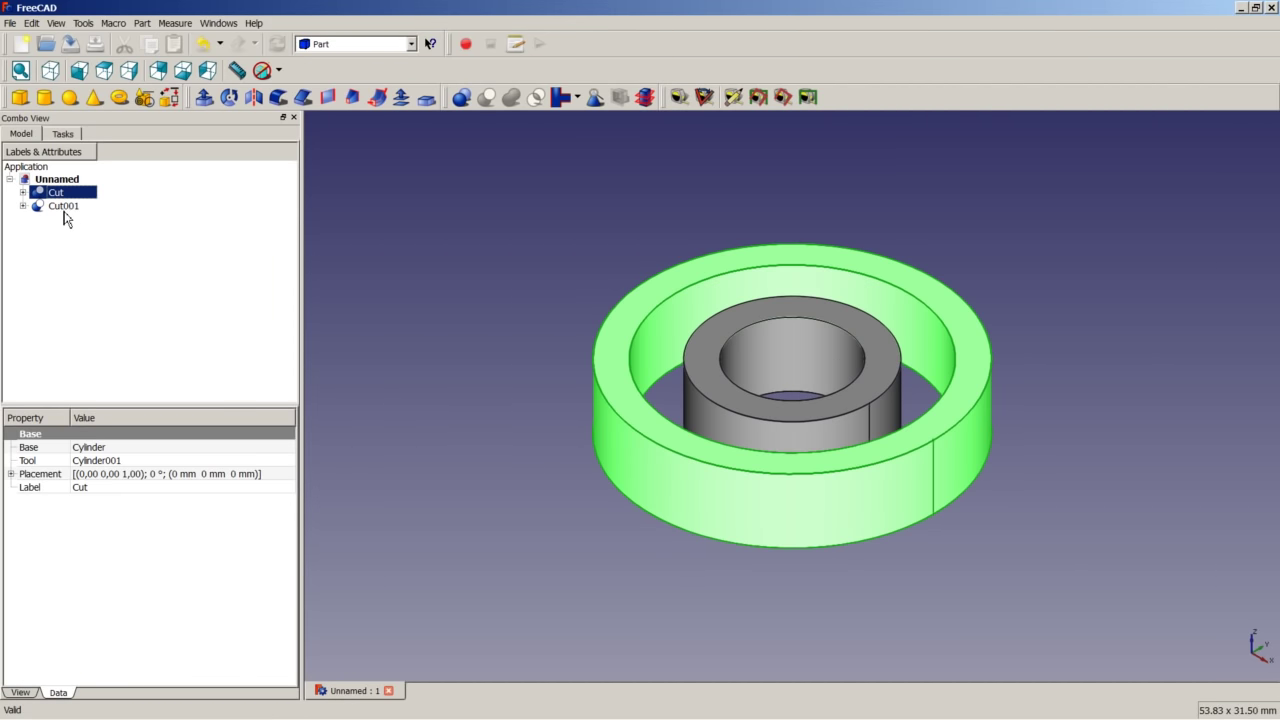
left_click(64, 207, "ctrl")
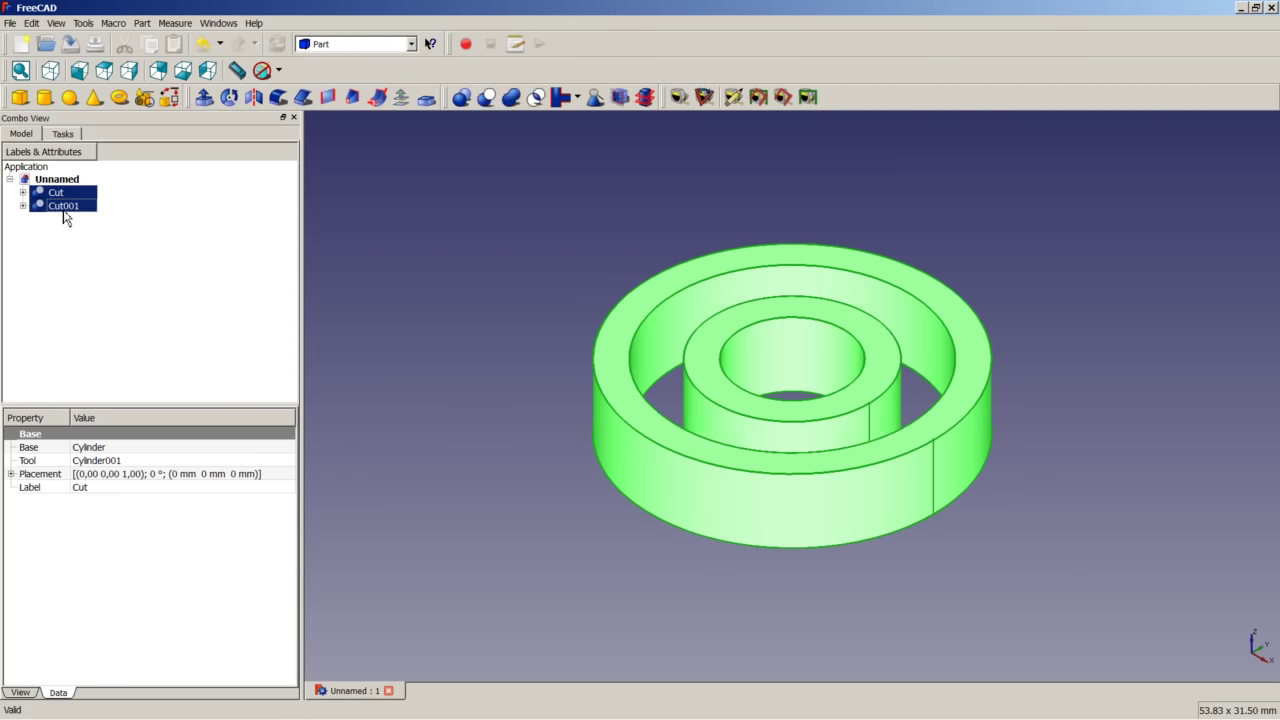
left_click(511, 97)
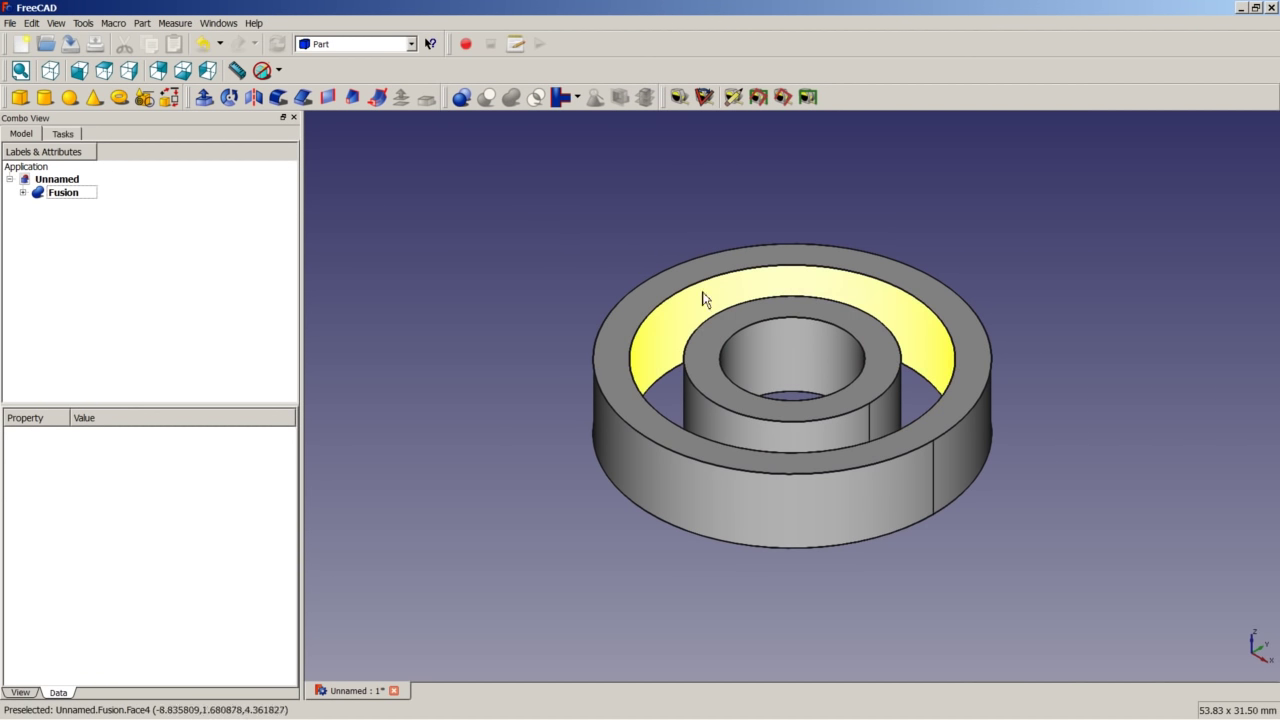
- Add a torus primitive with Radius1 of 7.5 mm and Radius2 of 2.25 mm for the ball groove
left_click(121, 98)
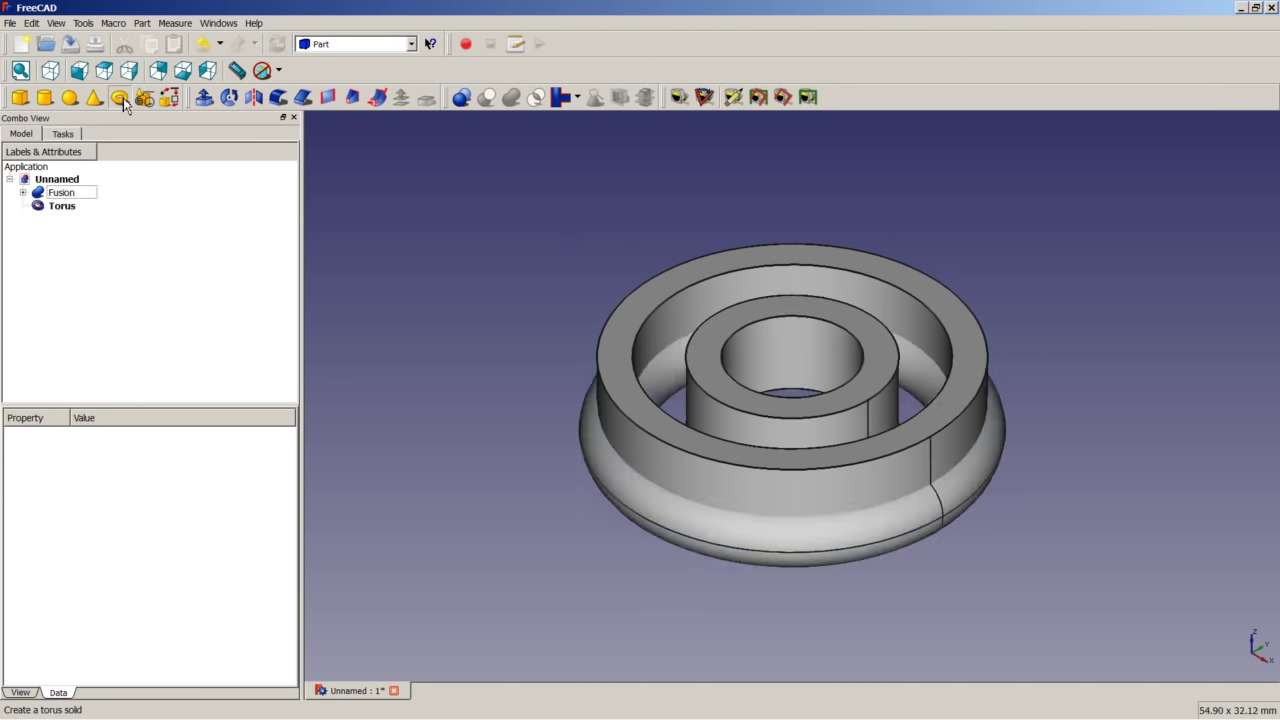
left_click(62, 207)
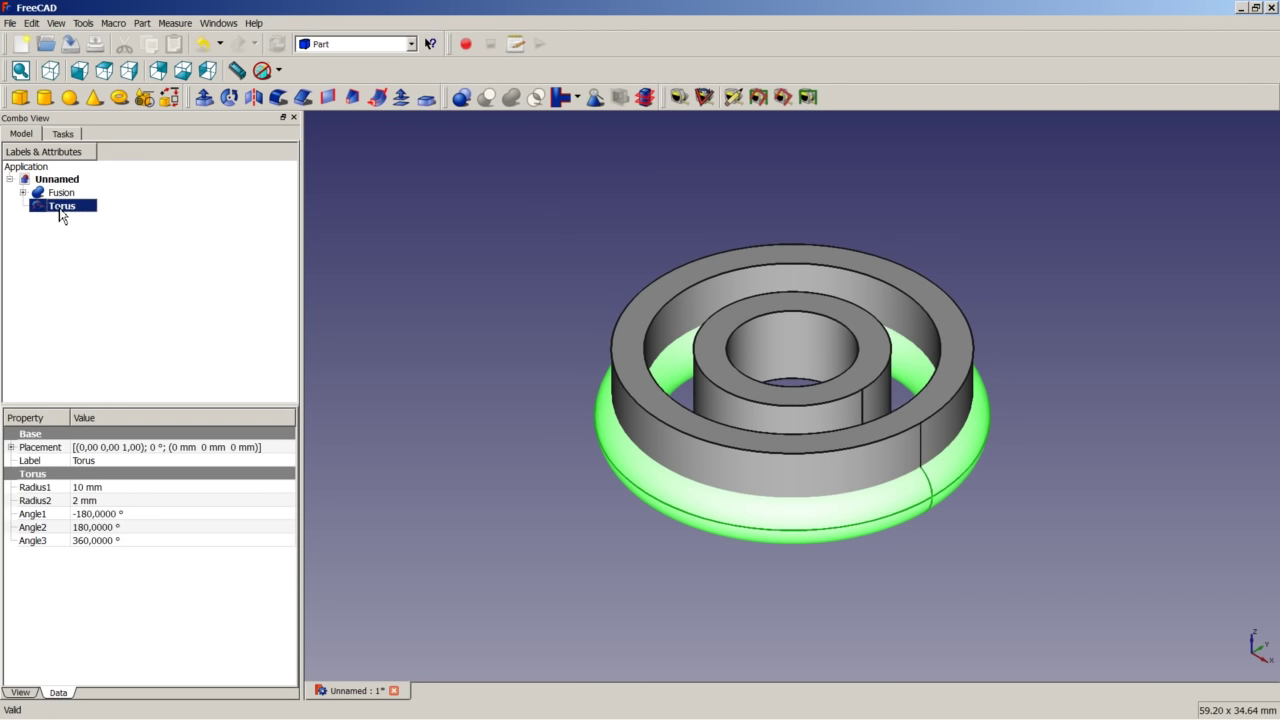
left_click(90, 488)
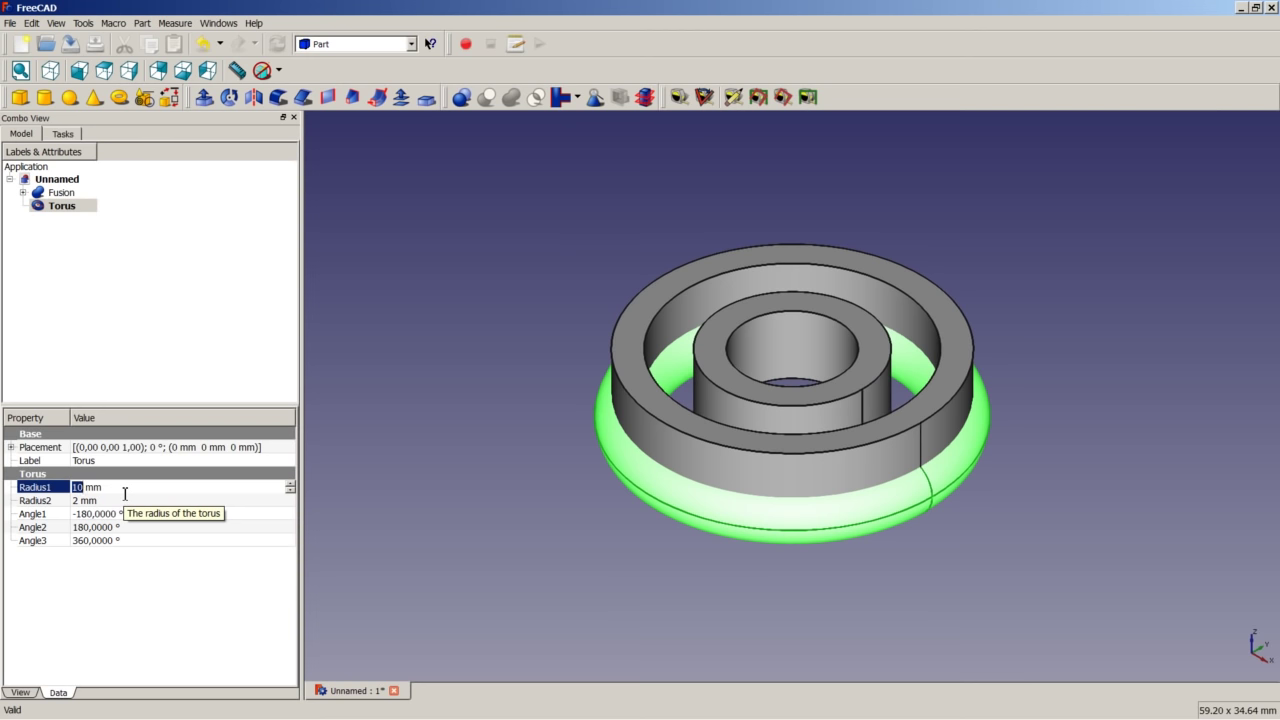
type("7,5")
left_click(84, 501)
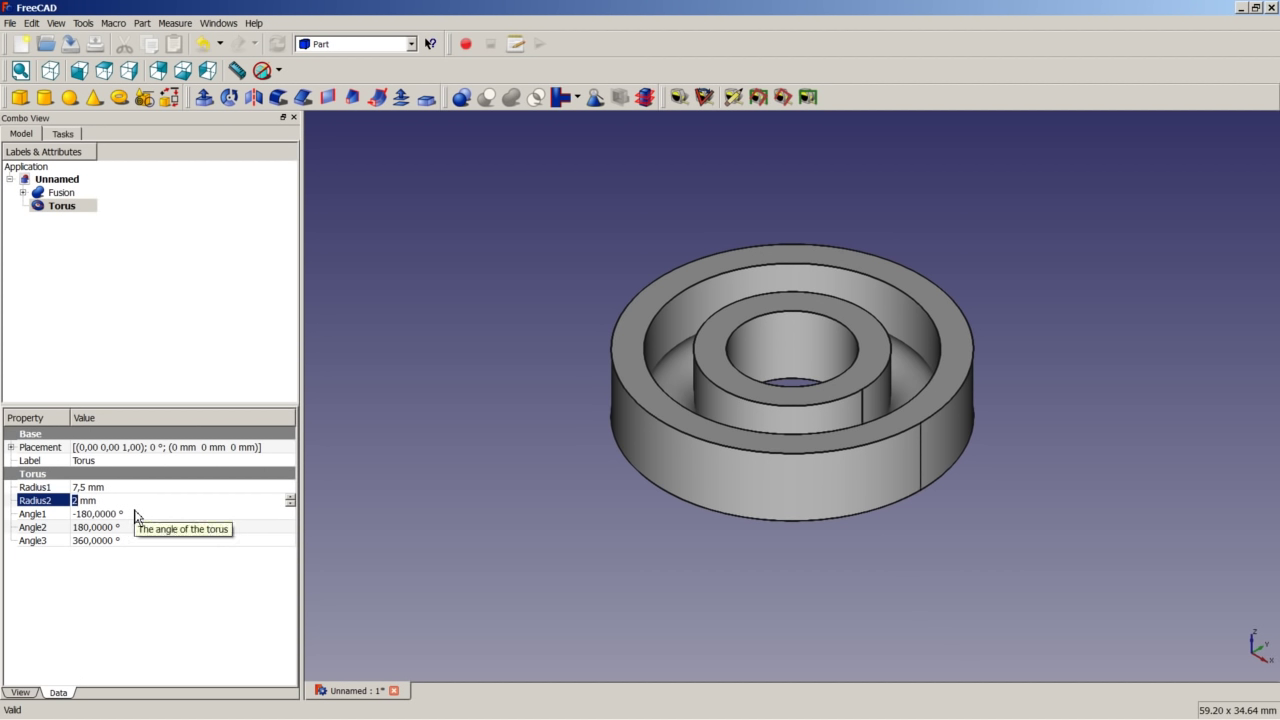
type("2,25")
key("Return")
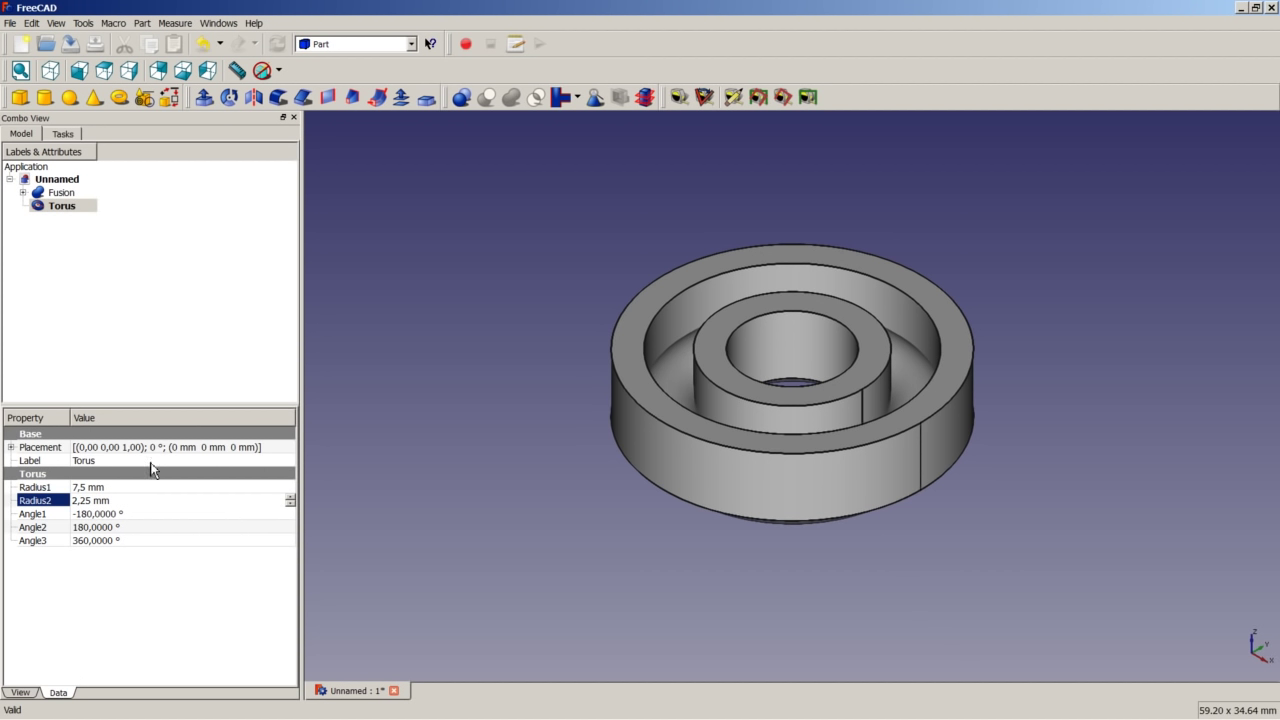
- Set the torus's placement to a Z translation of 2.5 mm and clear the selection
left_click(237, 450)
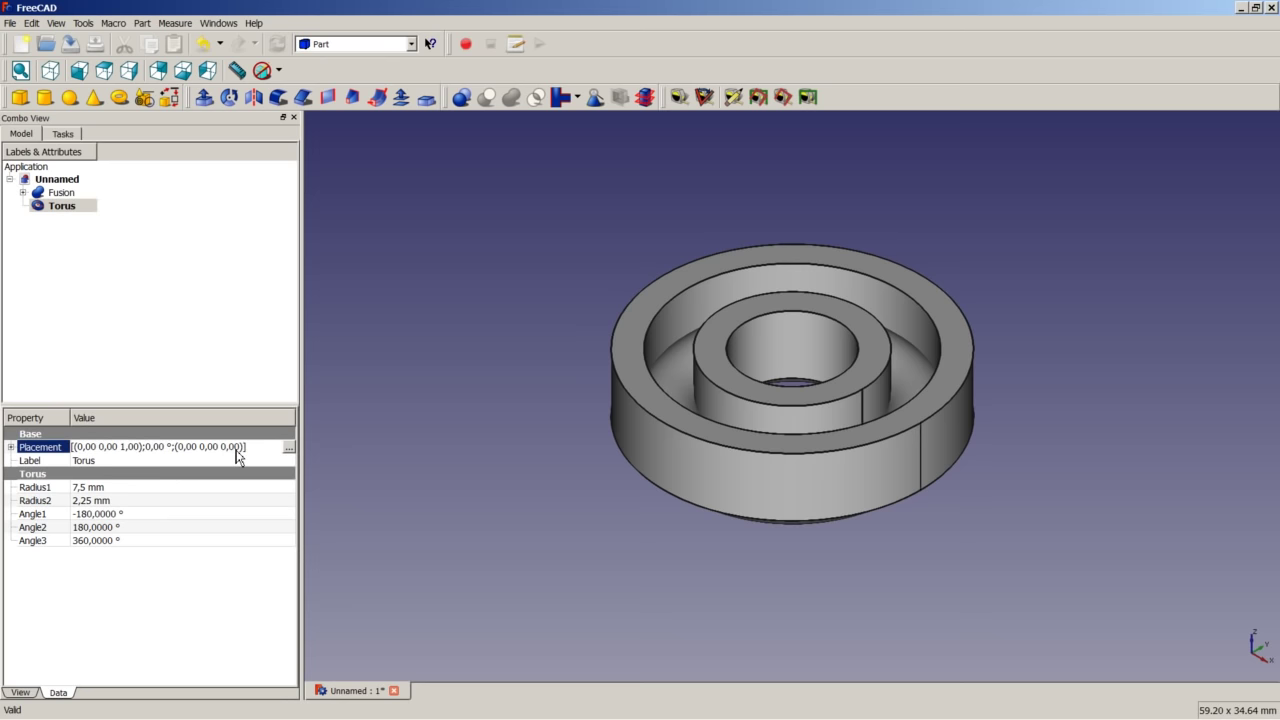
left_click(288, 446)
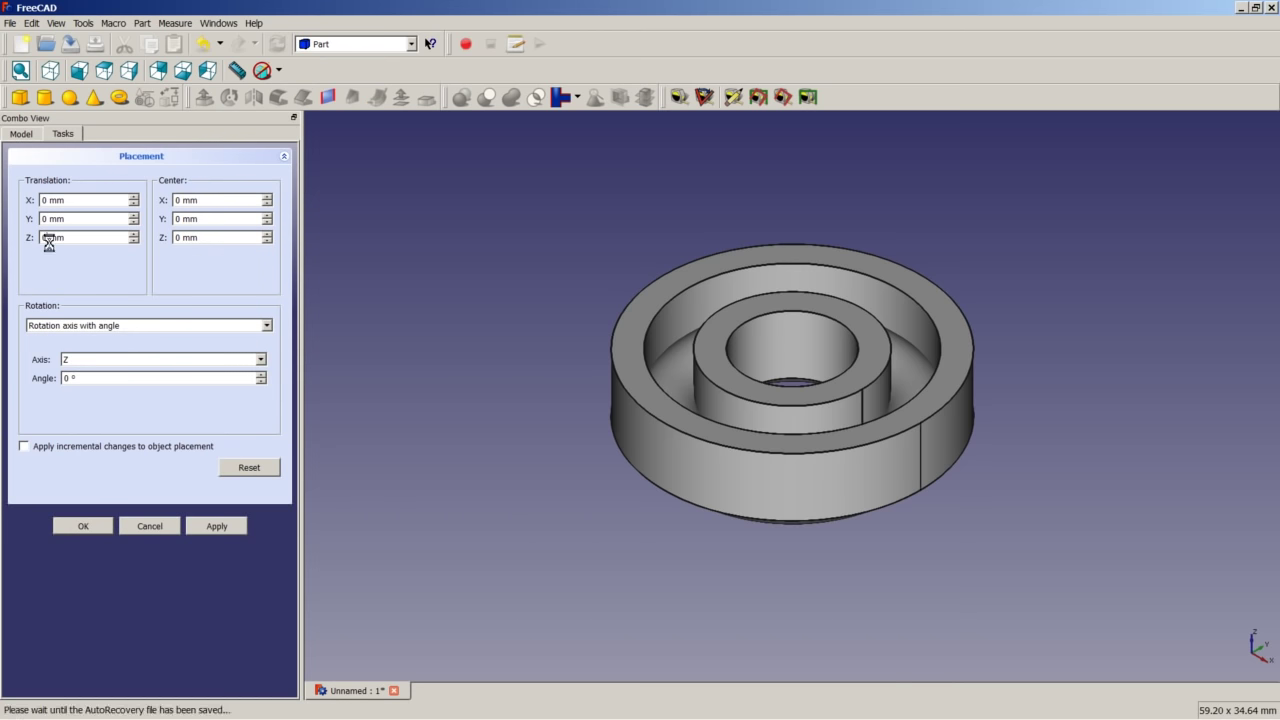
type("2,")
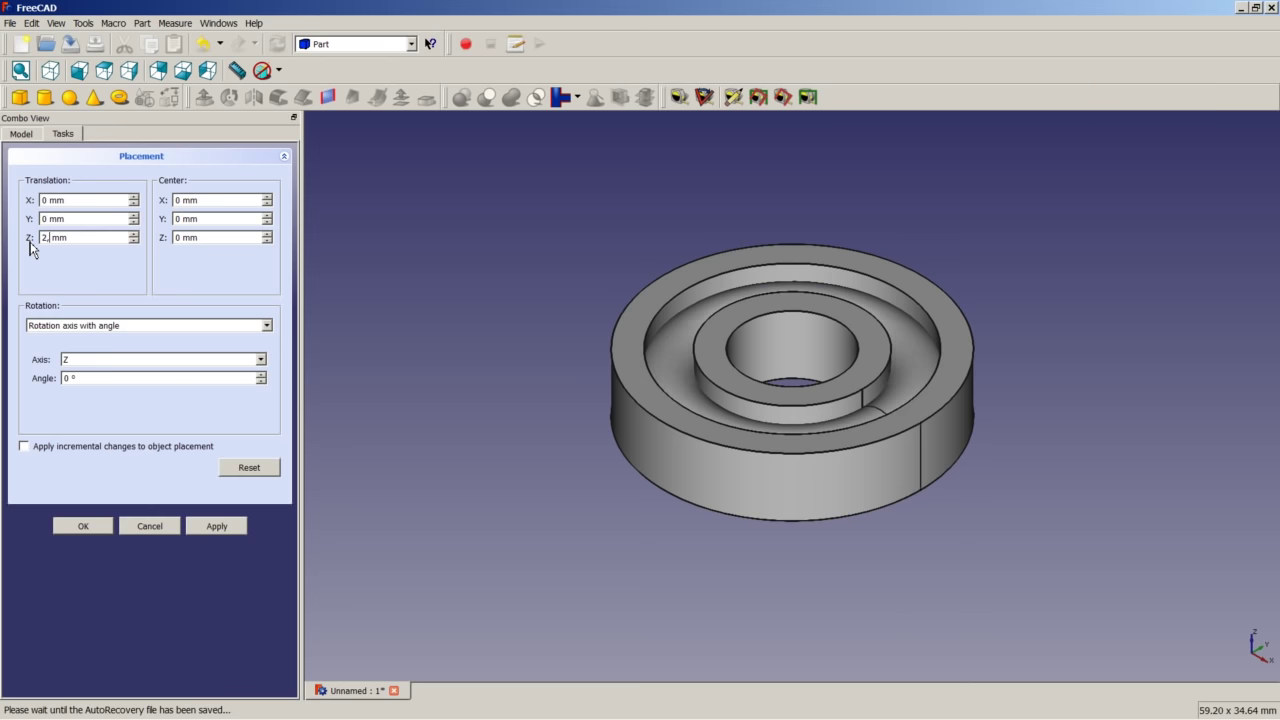
type("5")
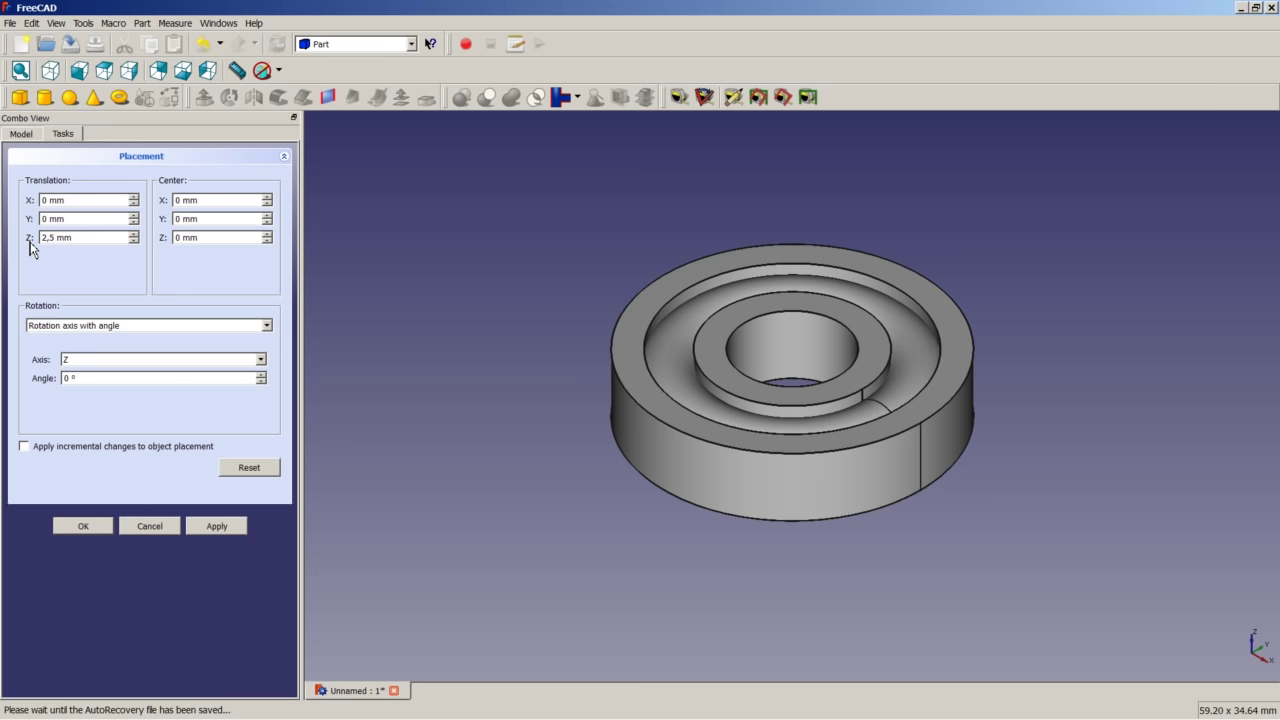
left_click(80, 526)
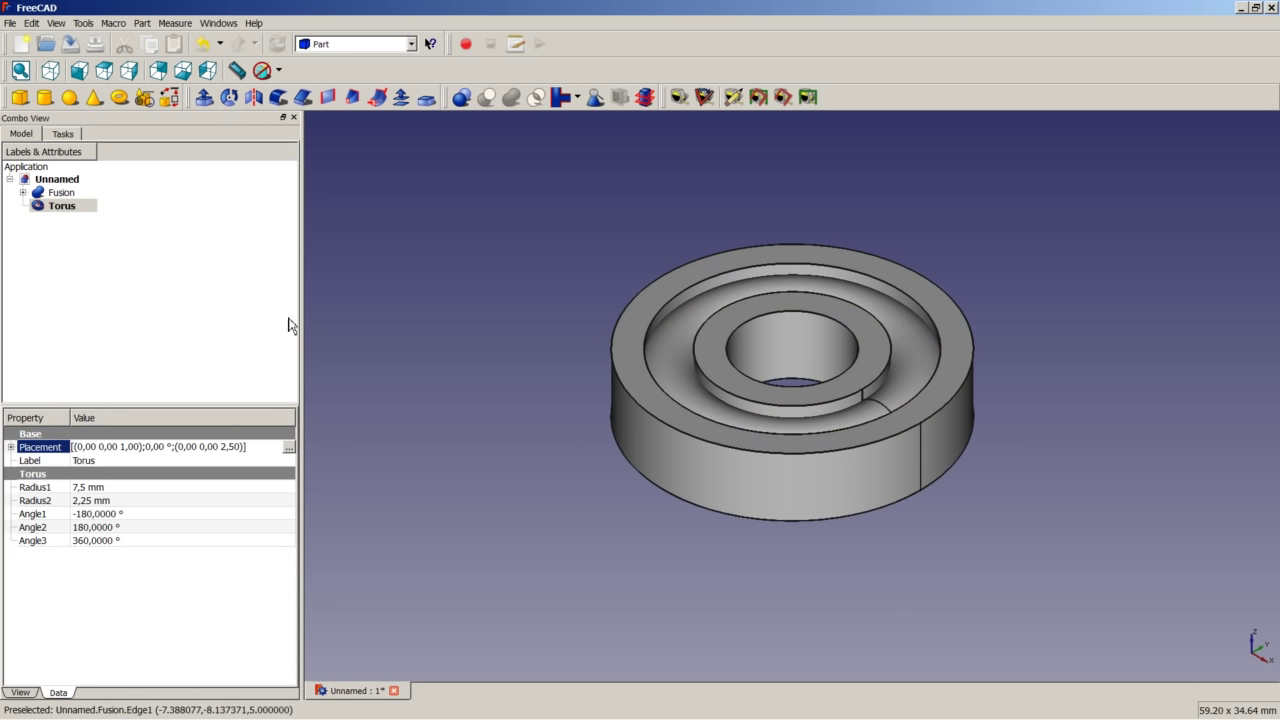
left_click(402, 248)
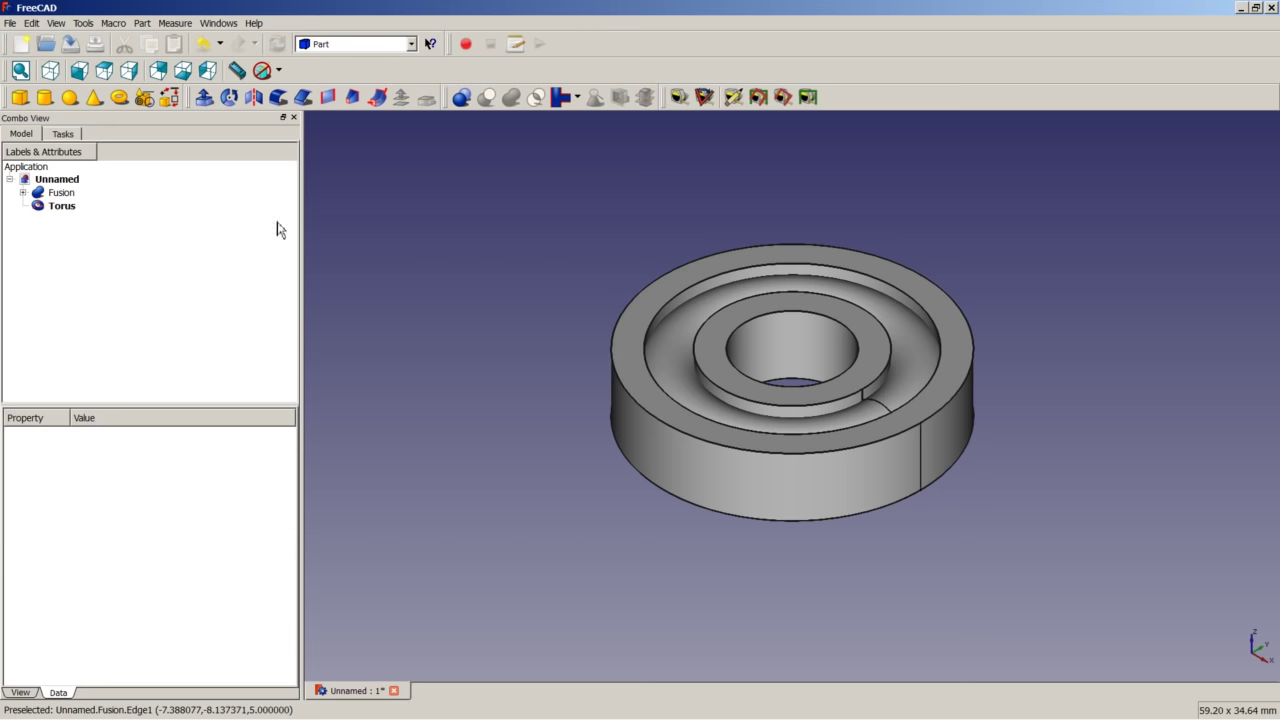
- Cut the torus out of the fused rings to form the ball grooves
left_click(66, 196)
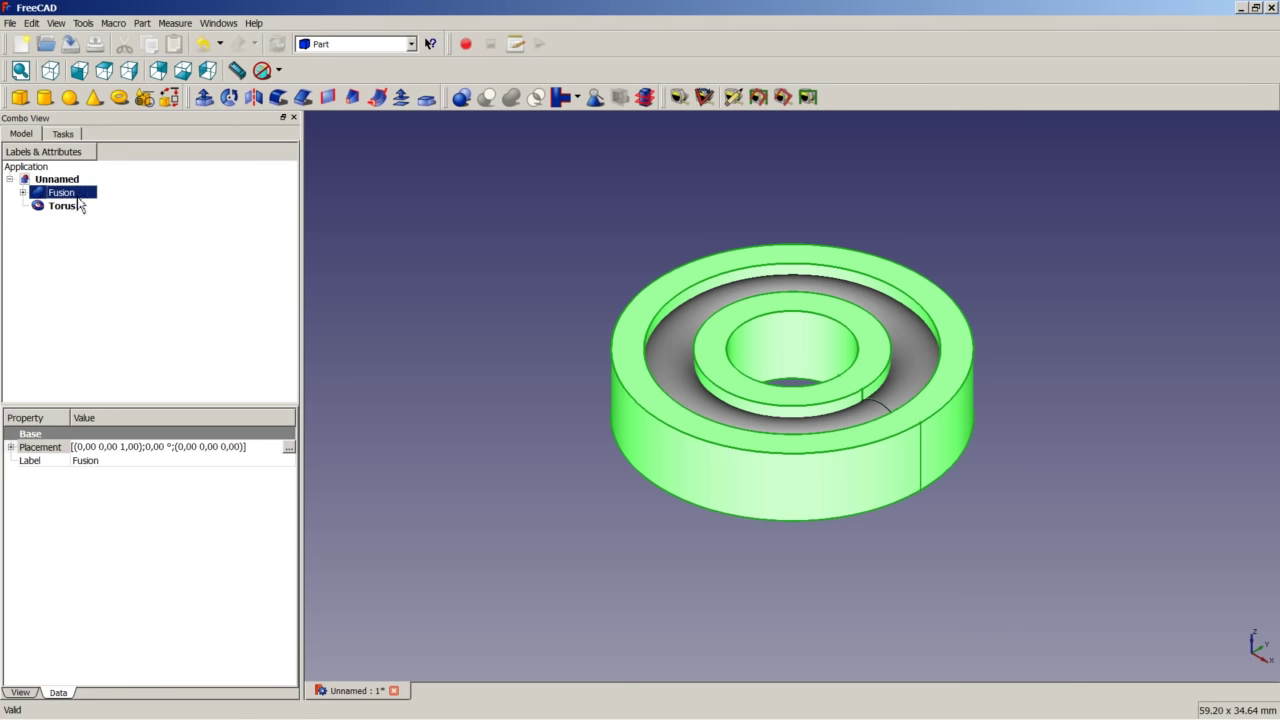
left_click(66, 210, "ctrl")
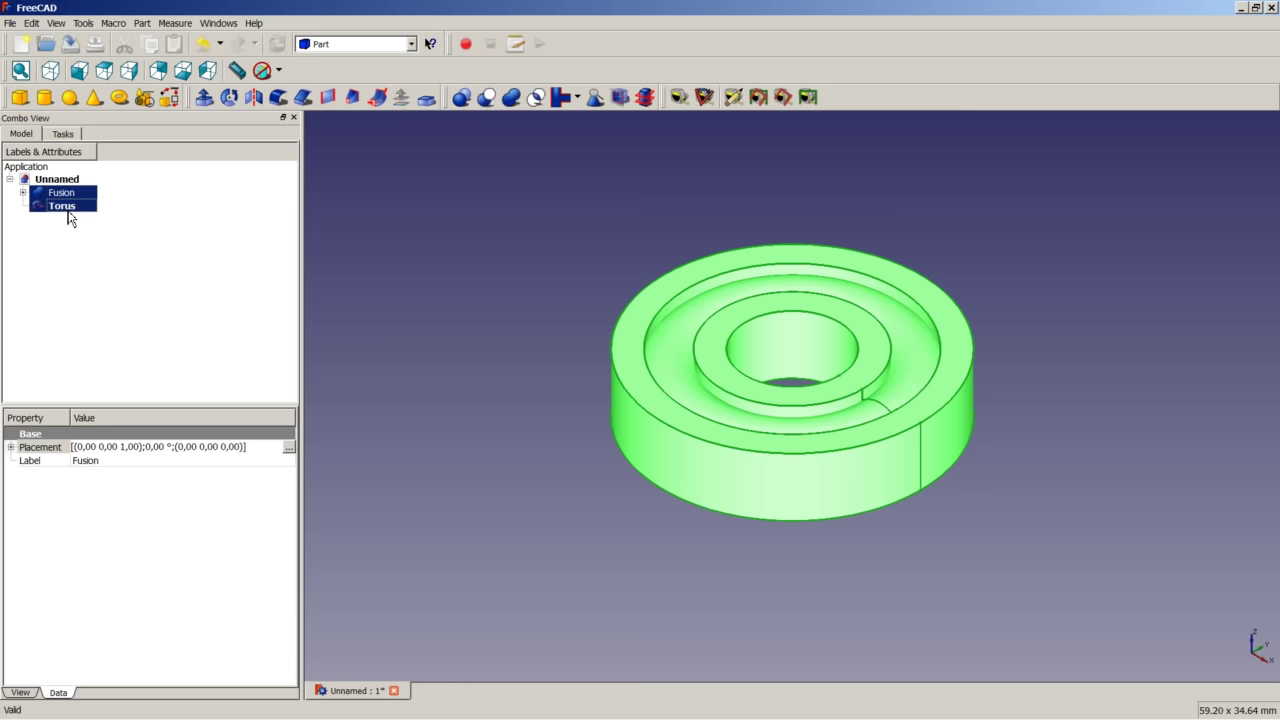
left_click(488, 100)
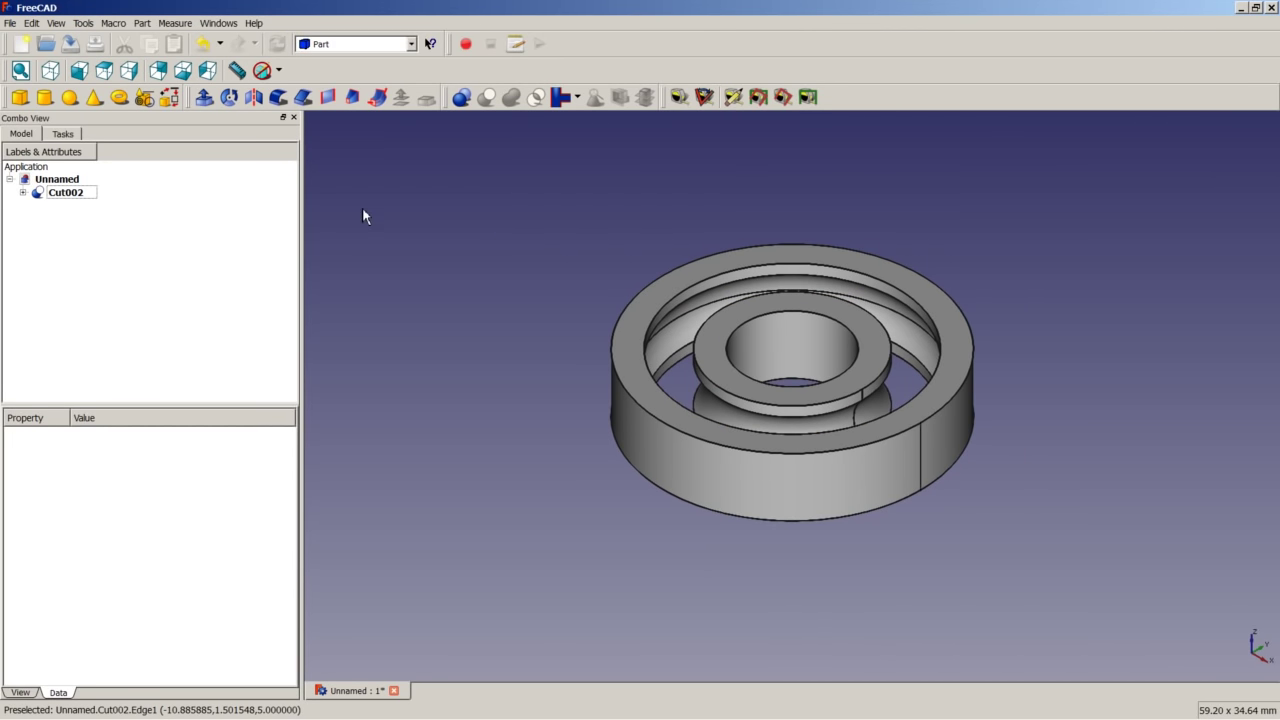
- Add a sphere primitive with a radius of 2.2 mm for the bearing ball
left_click(70, 97)
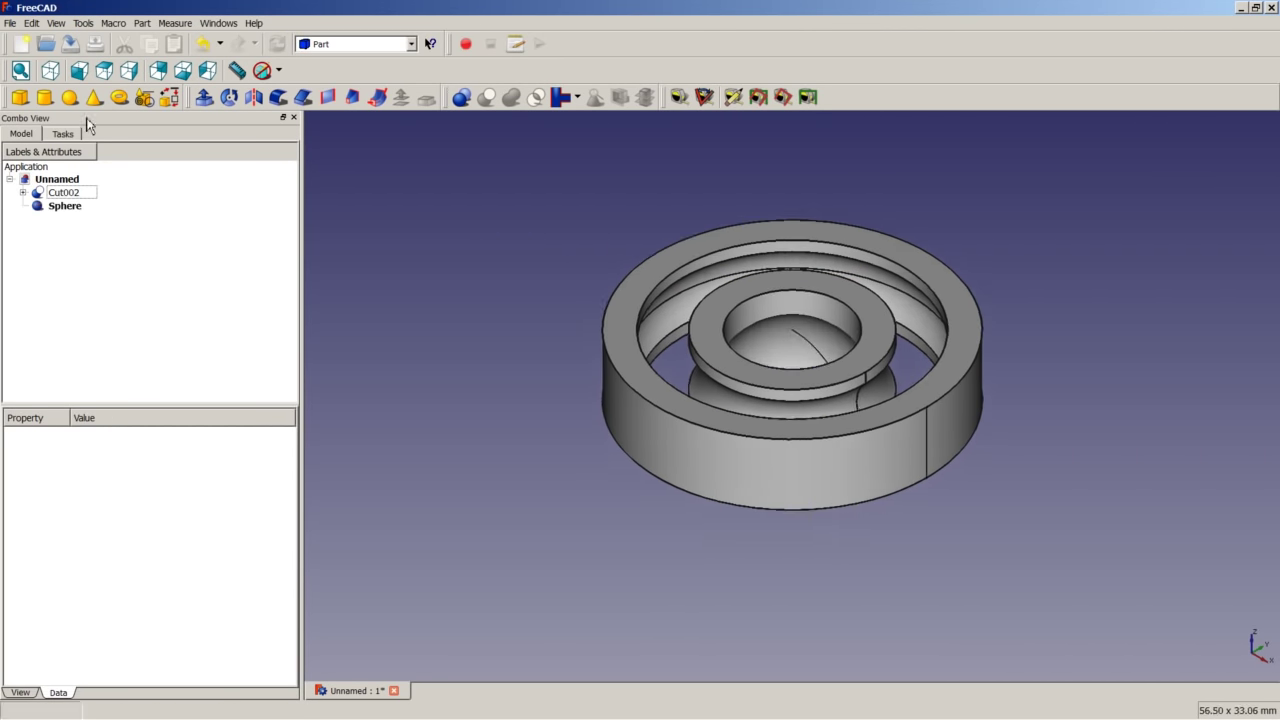
left_click(60, 210)
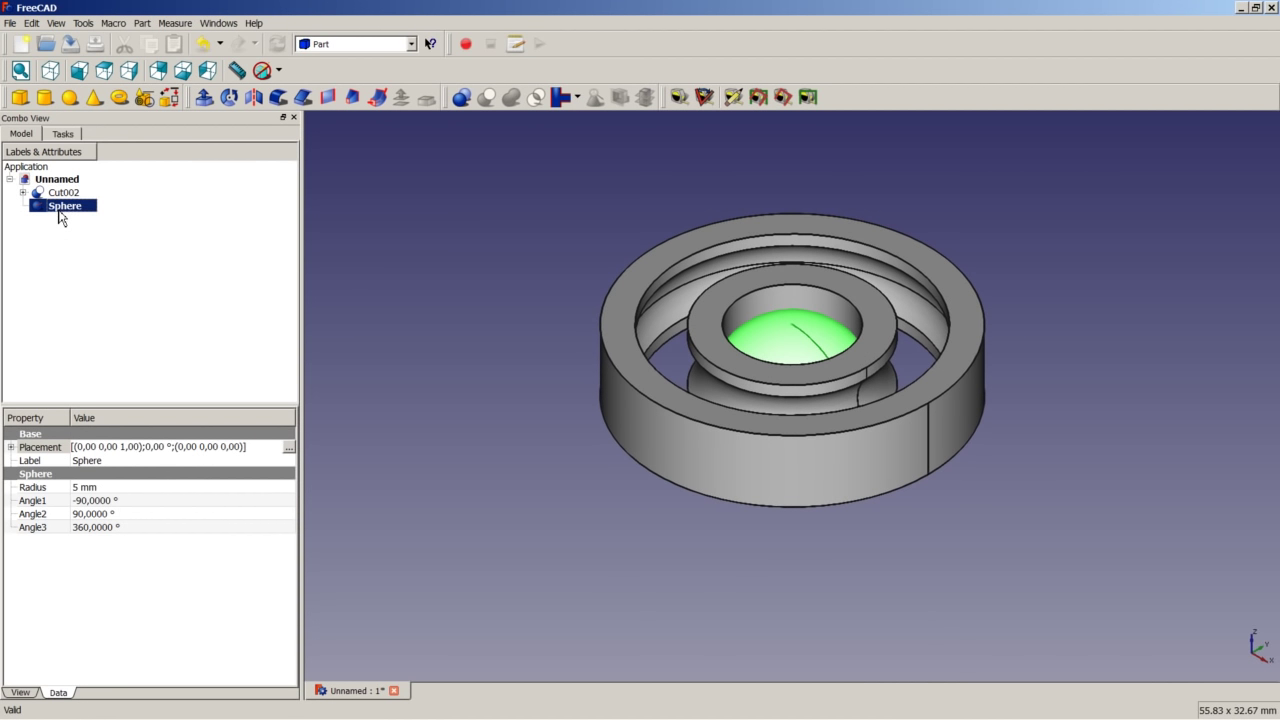
left_click(78, 488)
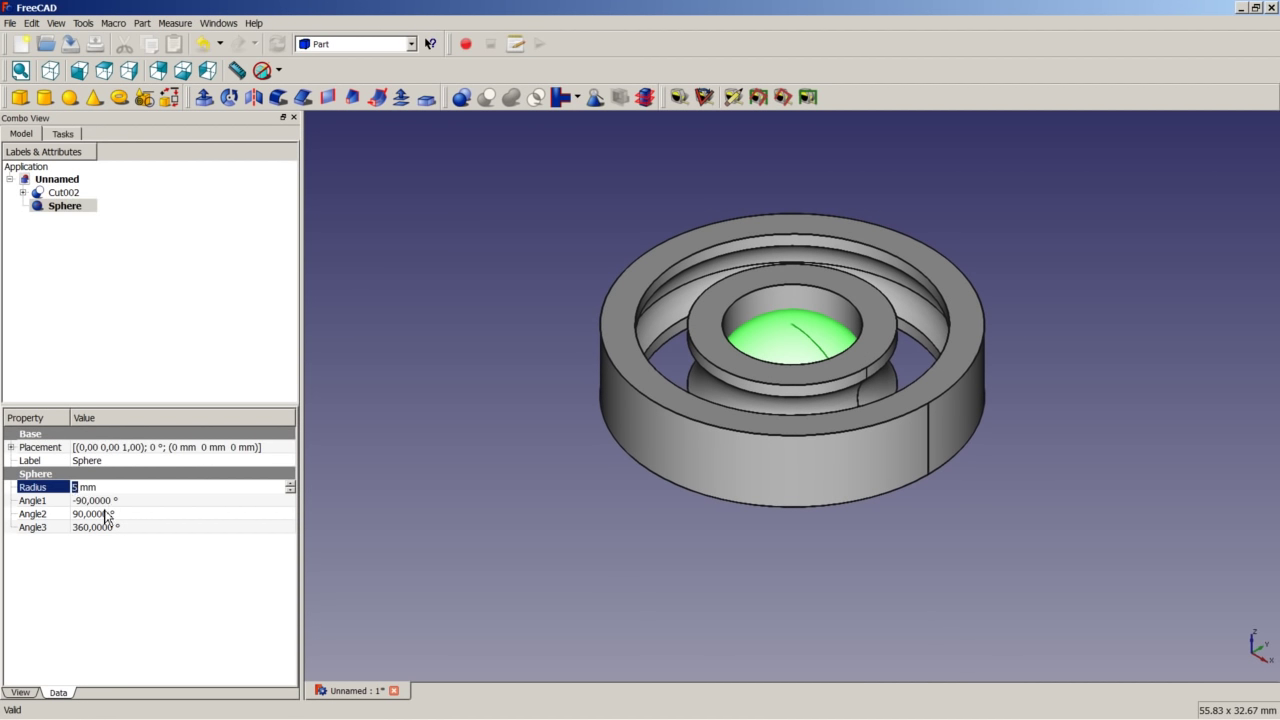
type("2,2")
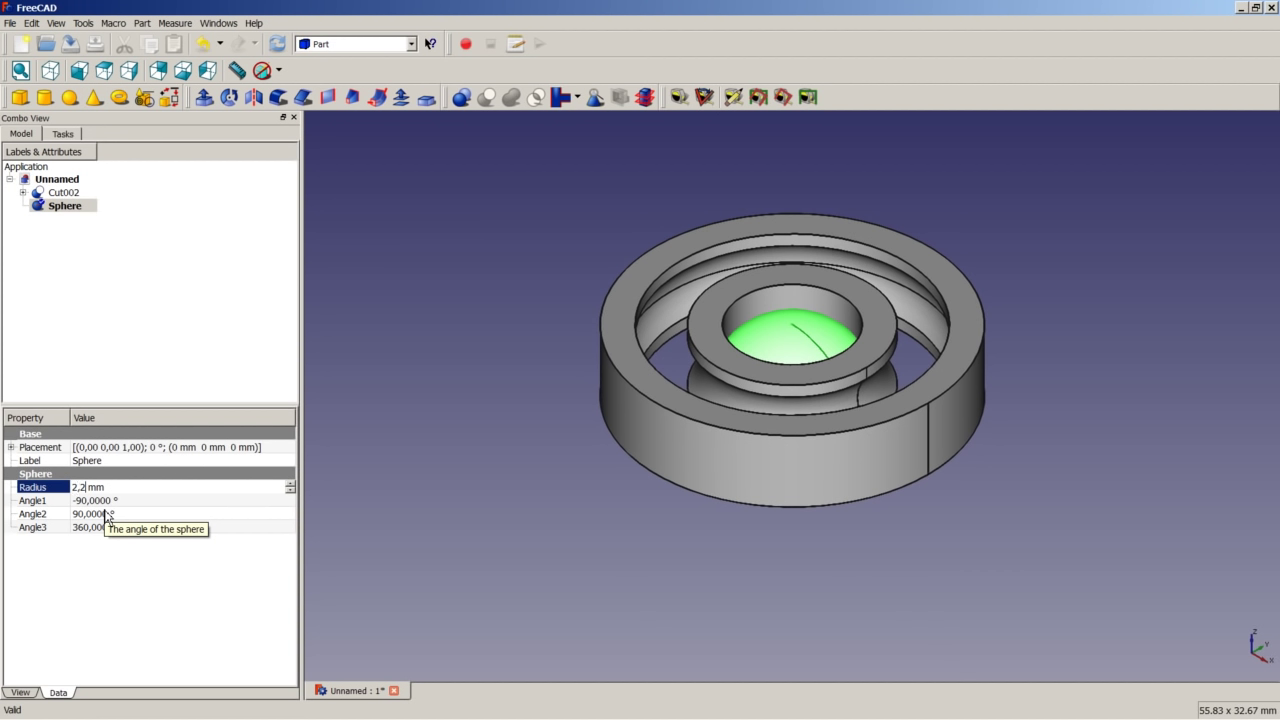
- Set the sphere's placement to a Y translation of 7.5 mm and a Z translation of 2.5 mm
left_click(170, 450)
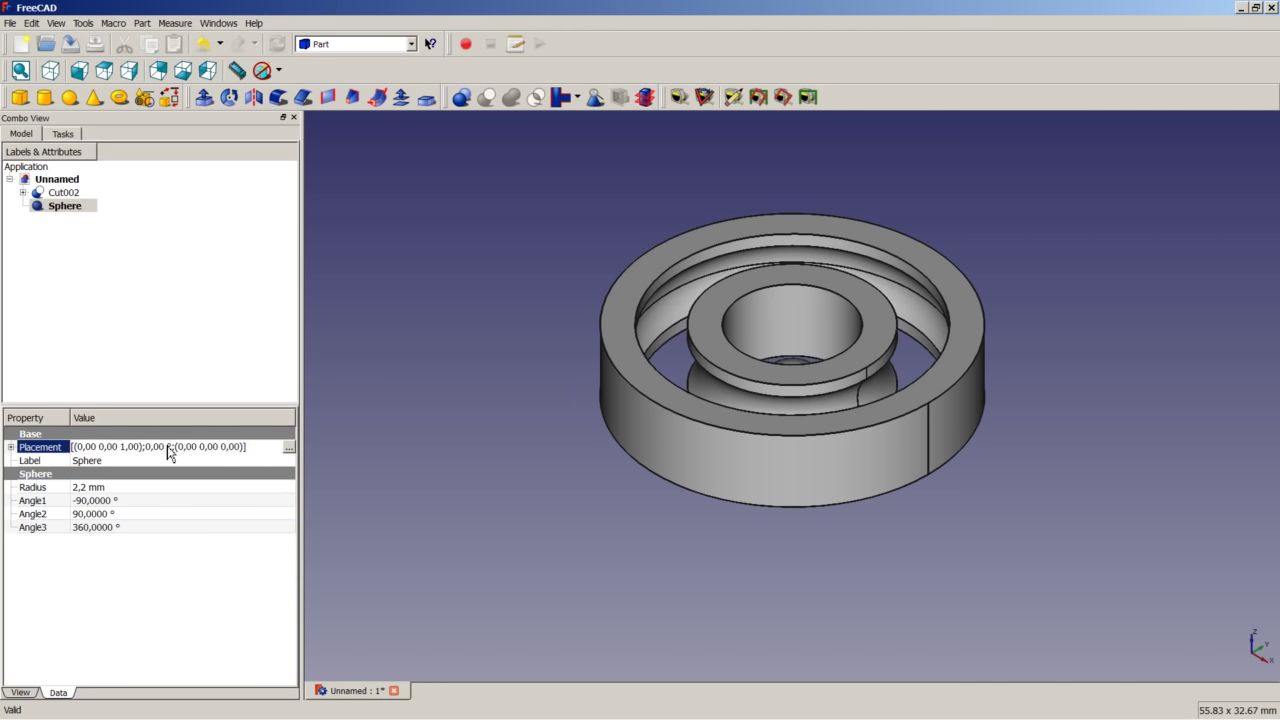
left_click(289, 451)
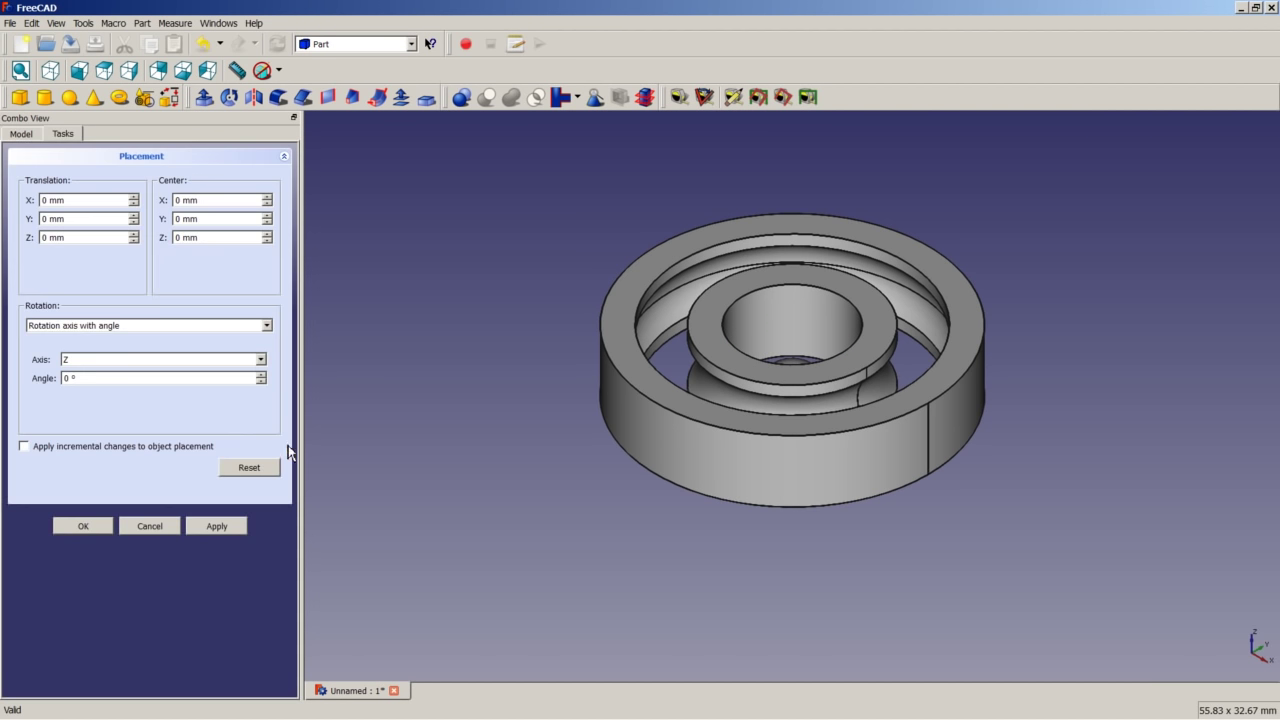
double_click(45, 238)
type("2,5")
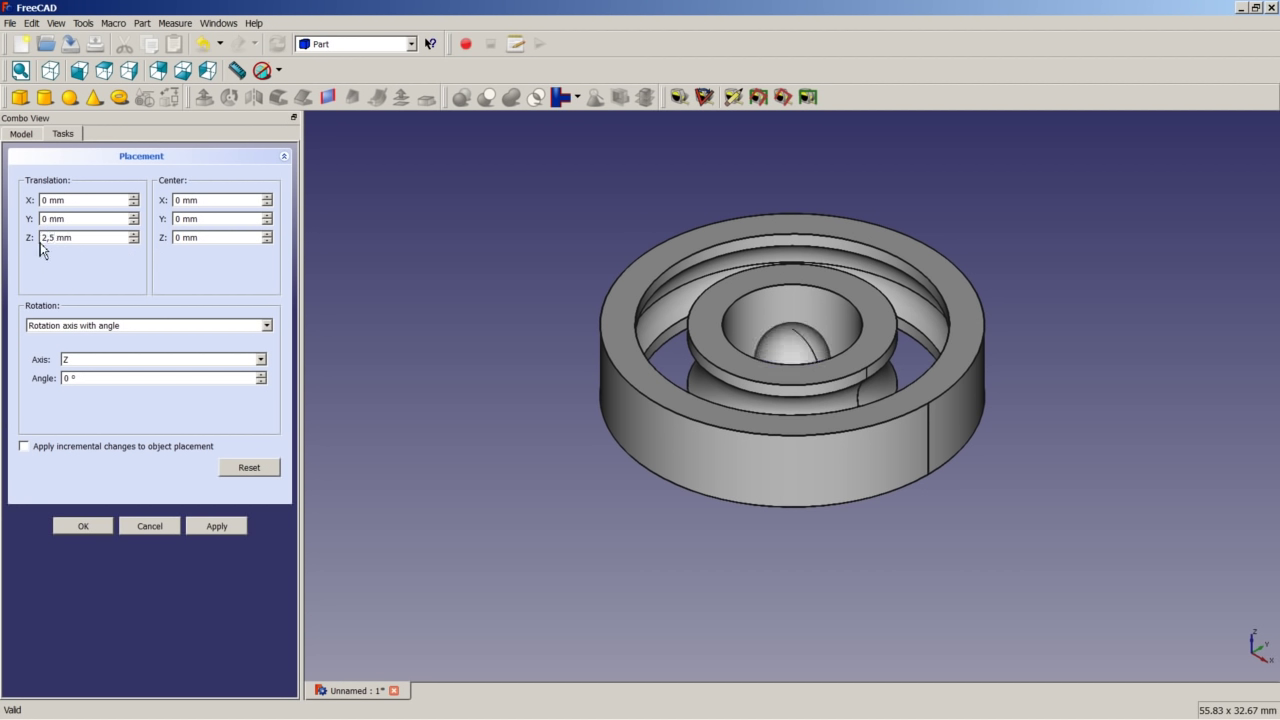
double_click(49, 219)
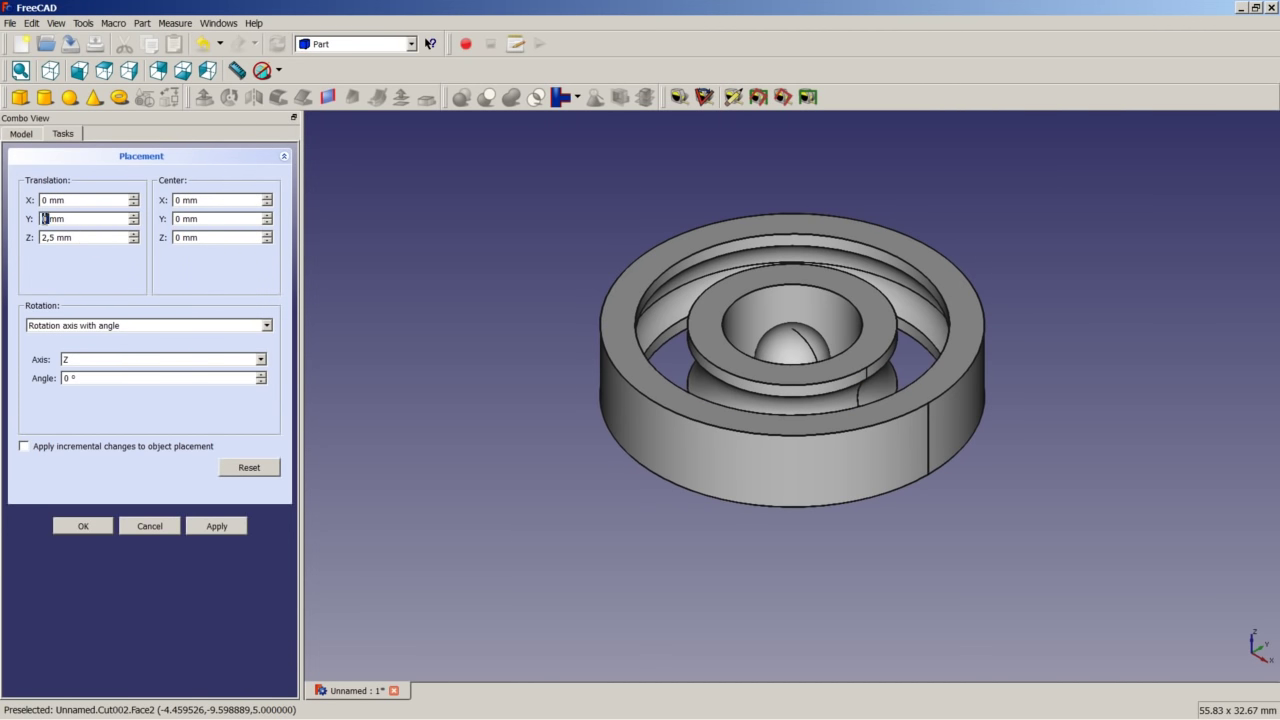
type("2,5")
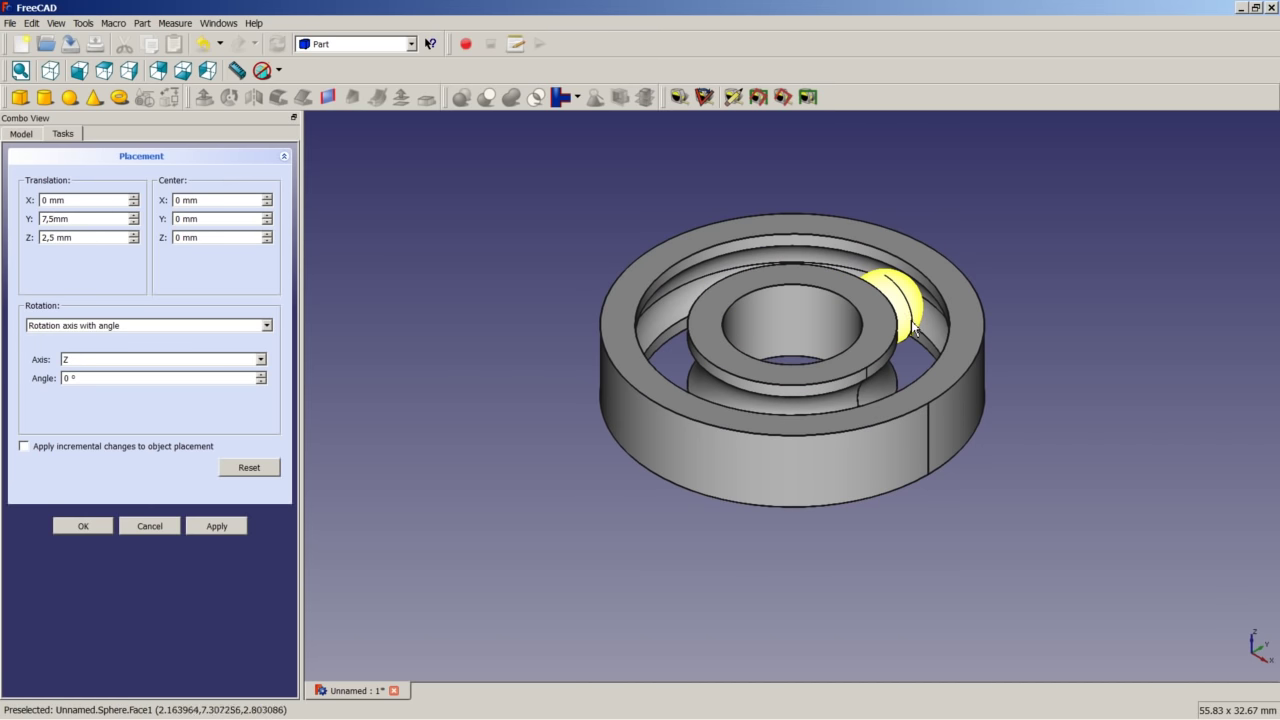
middle_click_drag(916, 313, 855, 374)
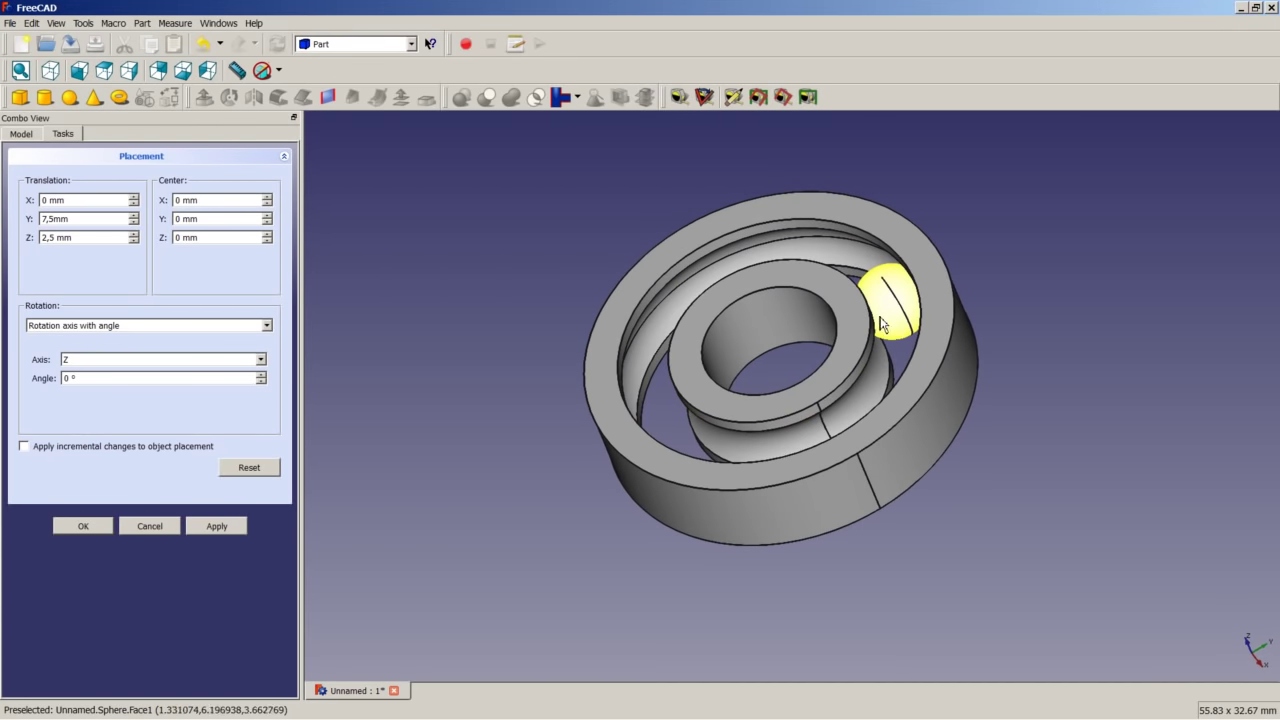
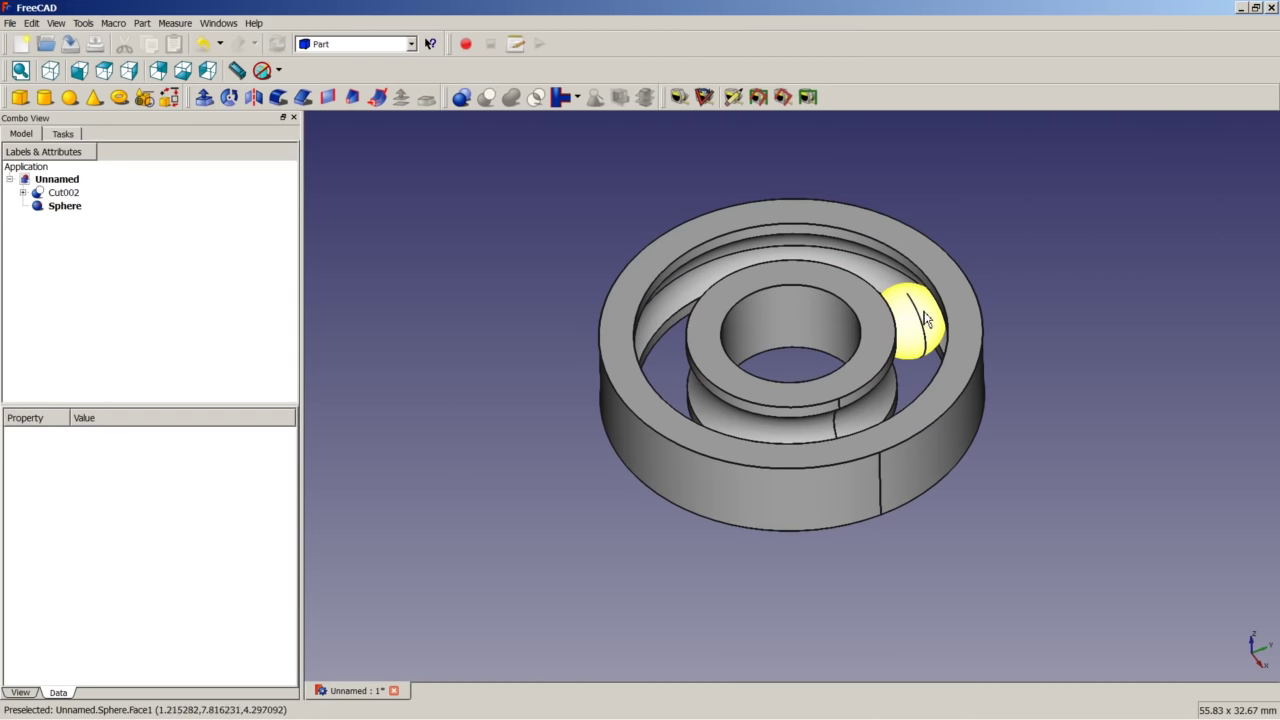
- Create a Draft array of the sphere, set its type to polar with 10 balls, and clear the selection
scroll(926, 316, "up", 3)
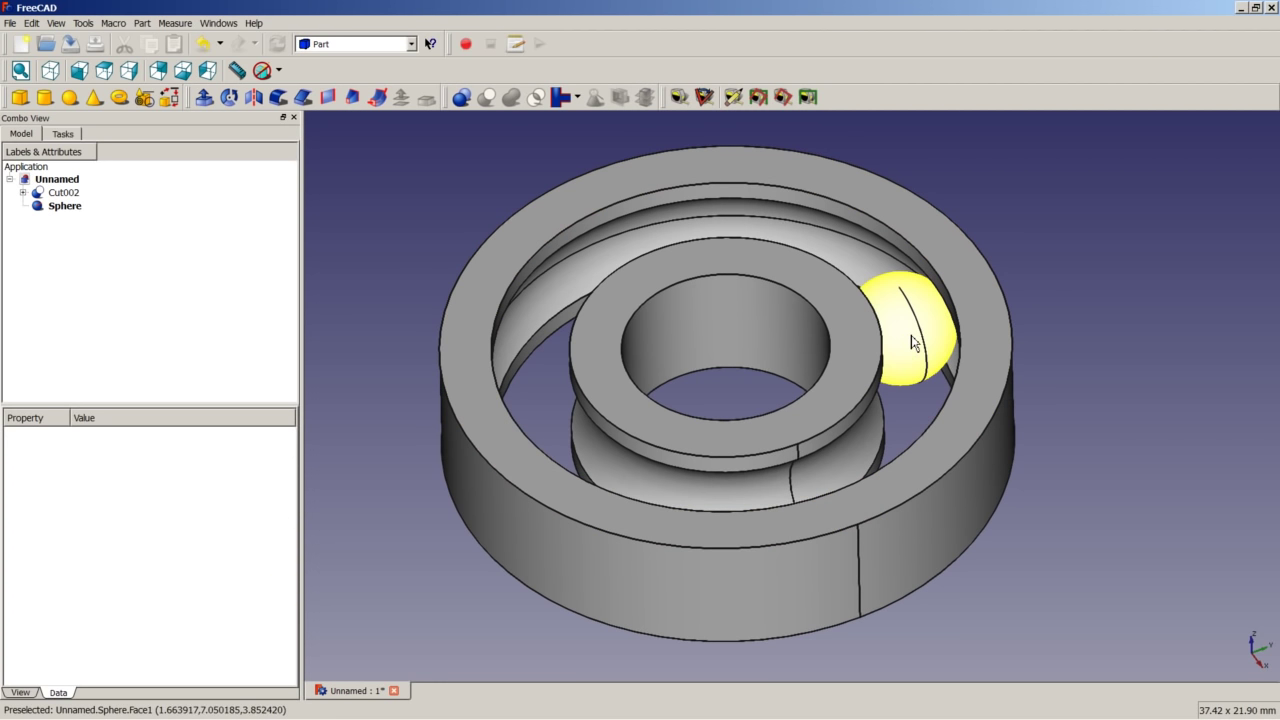
left_click(77, 208)
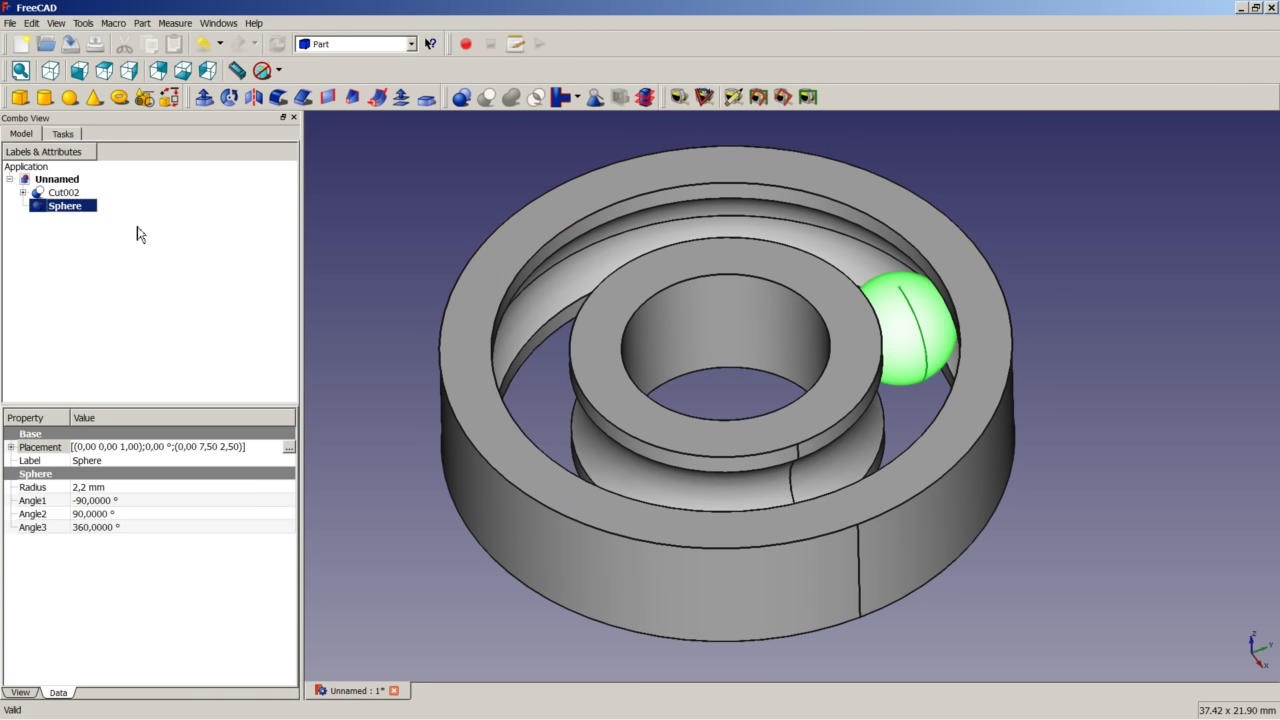
left_click(410, 44)
left_click(333, 81)
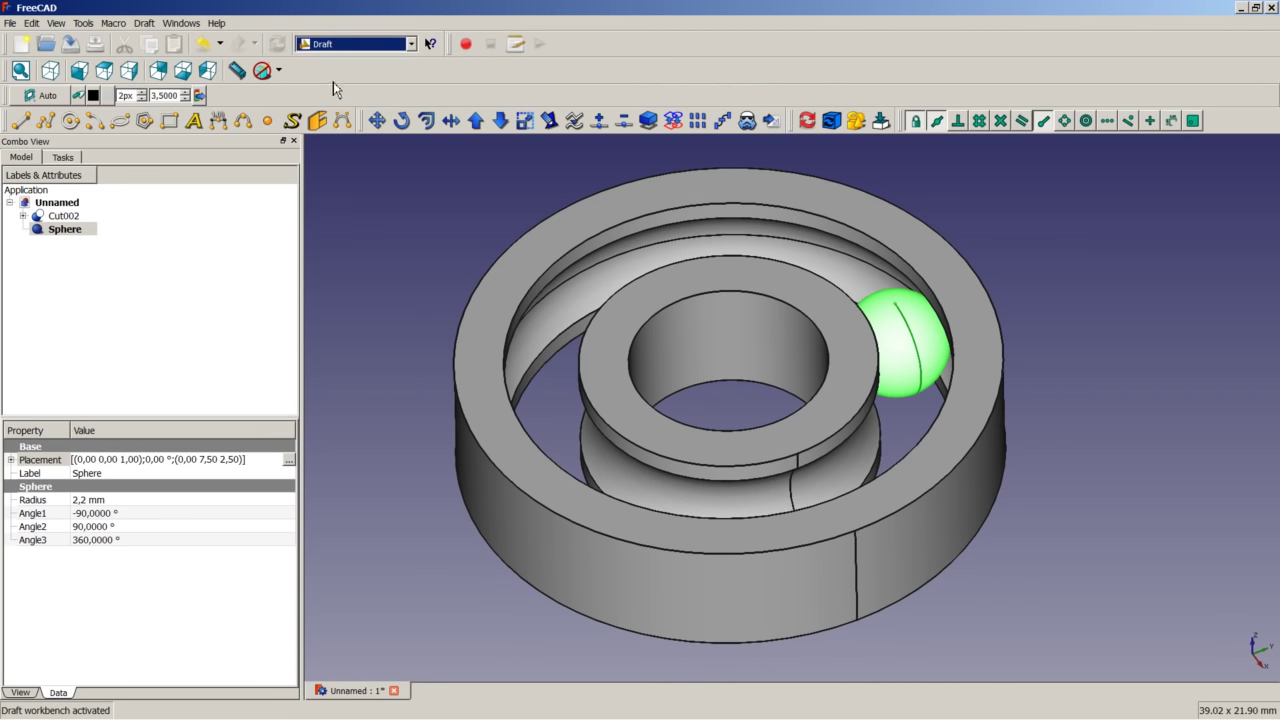
left_click(698, 121)
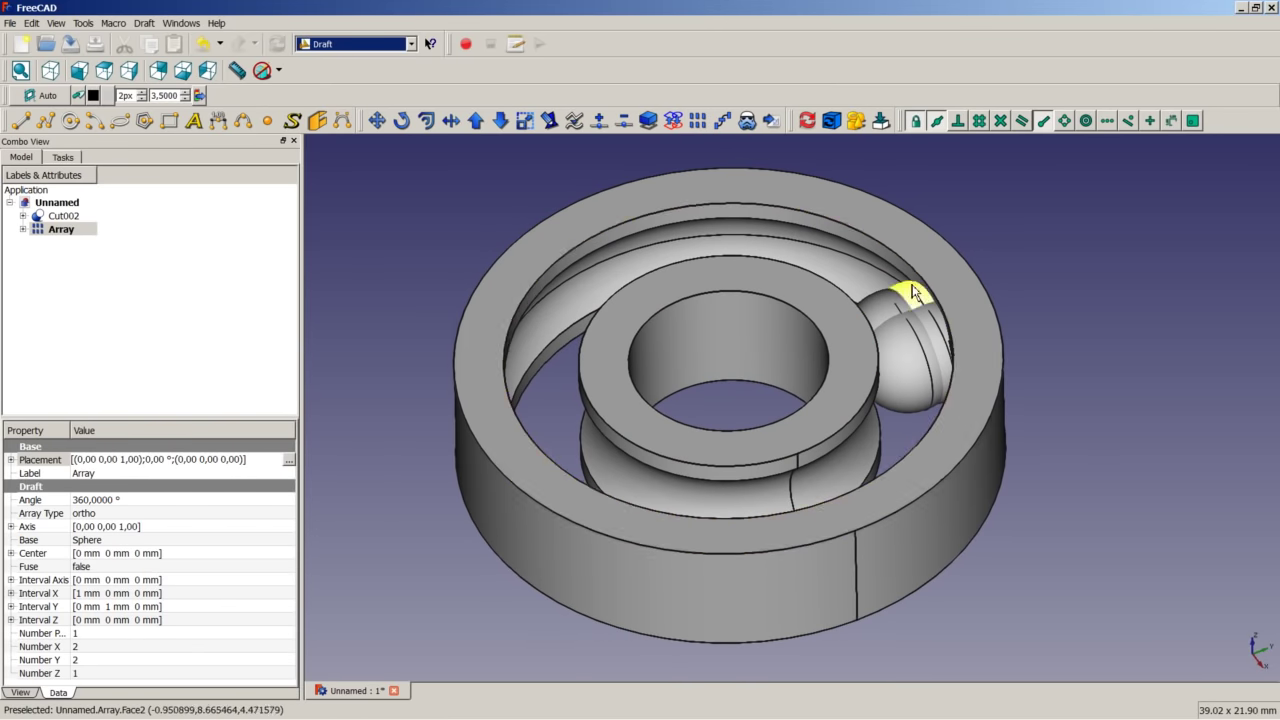
left_click(90, 518)
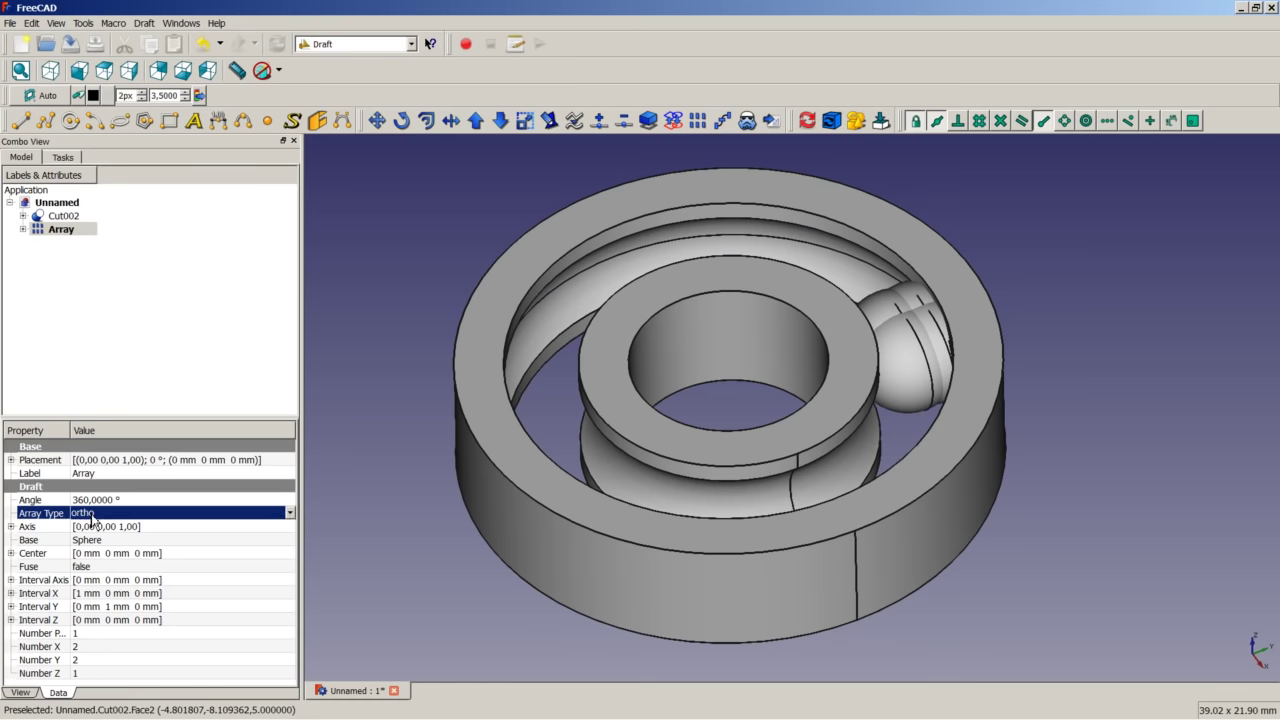
left_click(94, 516)
left_click(101, 538)
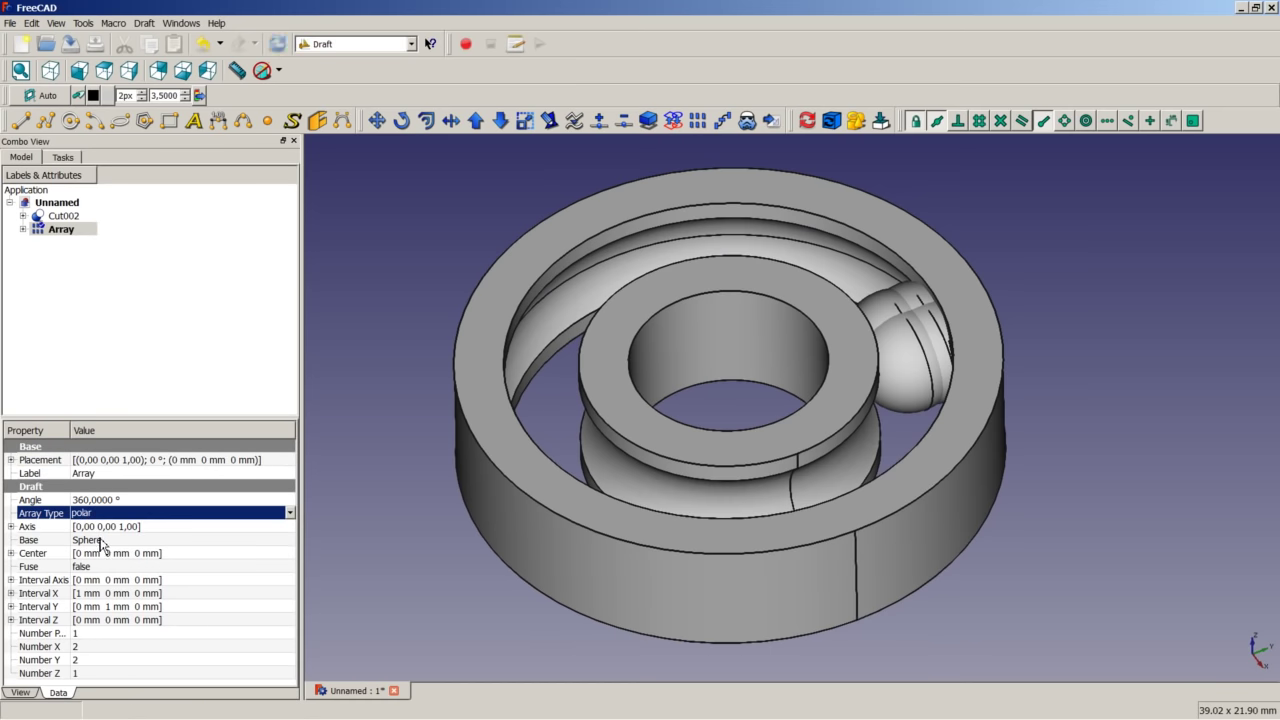
left_click(84, 633)
type("10")
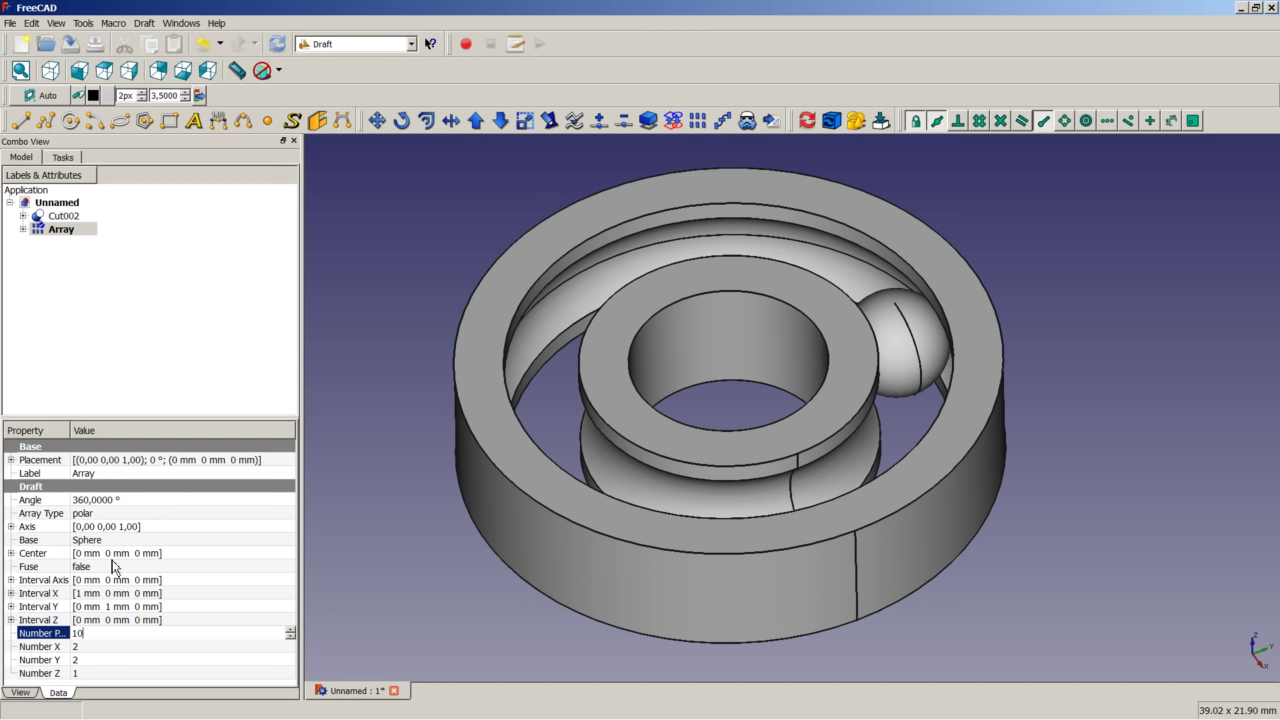
left_click(369, 550)
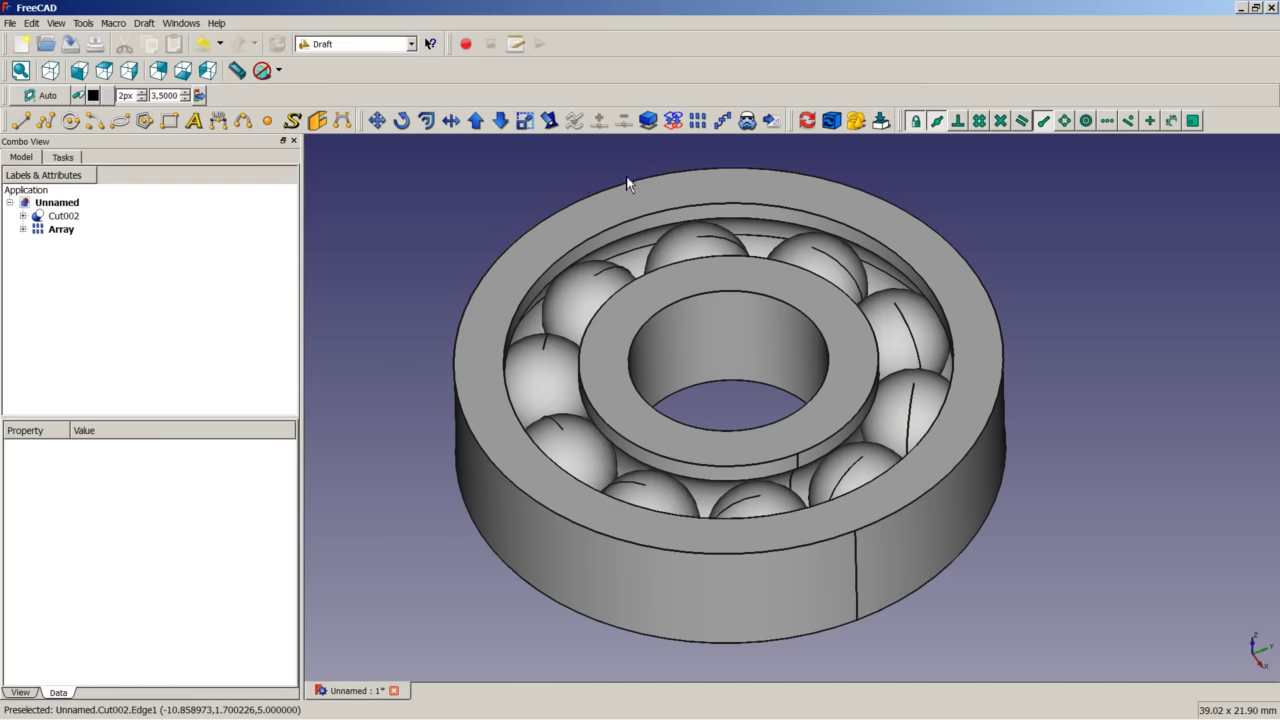
- Fuse the grooved rings and the ball array into one object with a Part Boolean union, and show it in isometric view
left_click(64, 216)
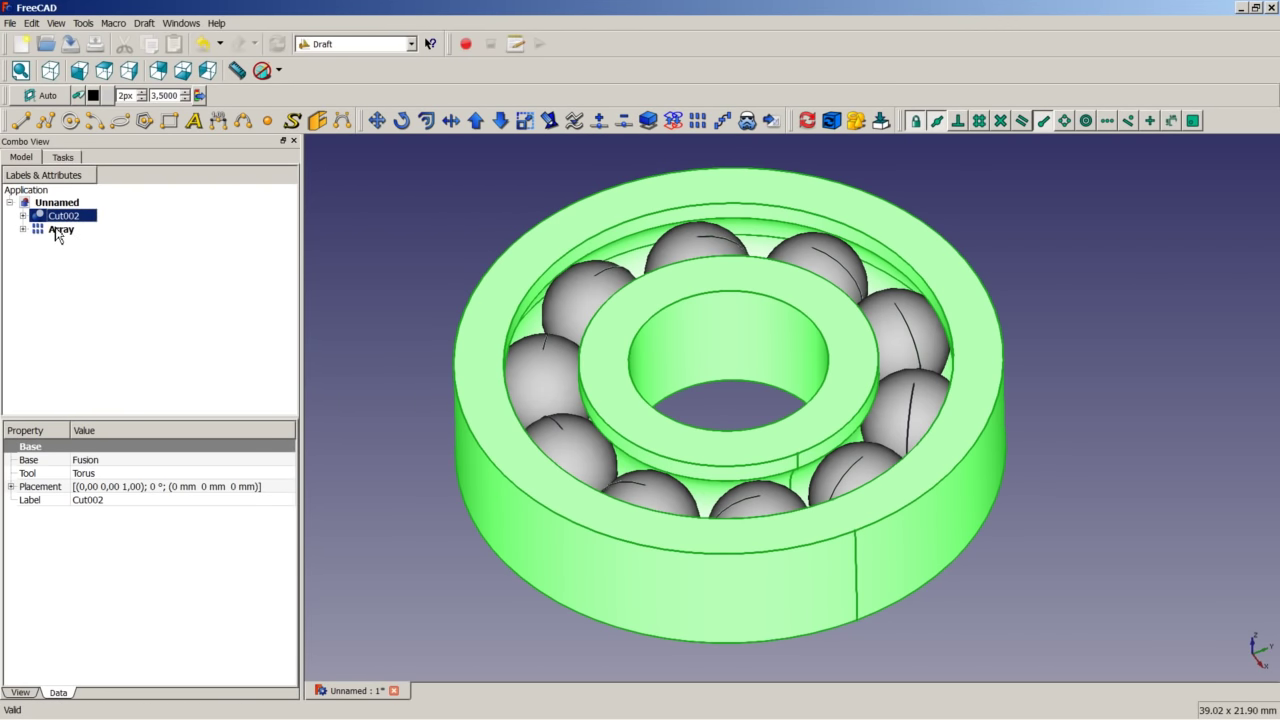
left_click(58, 231, "ctrl")
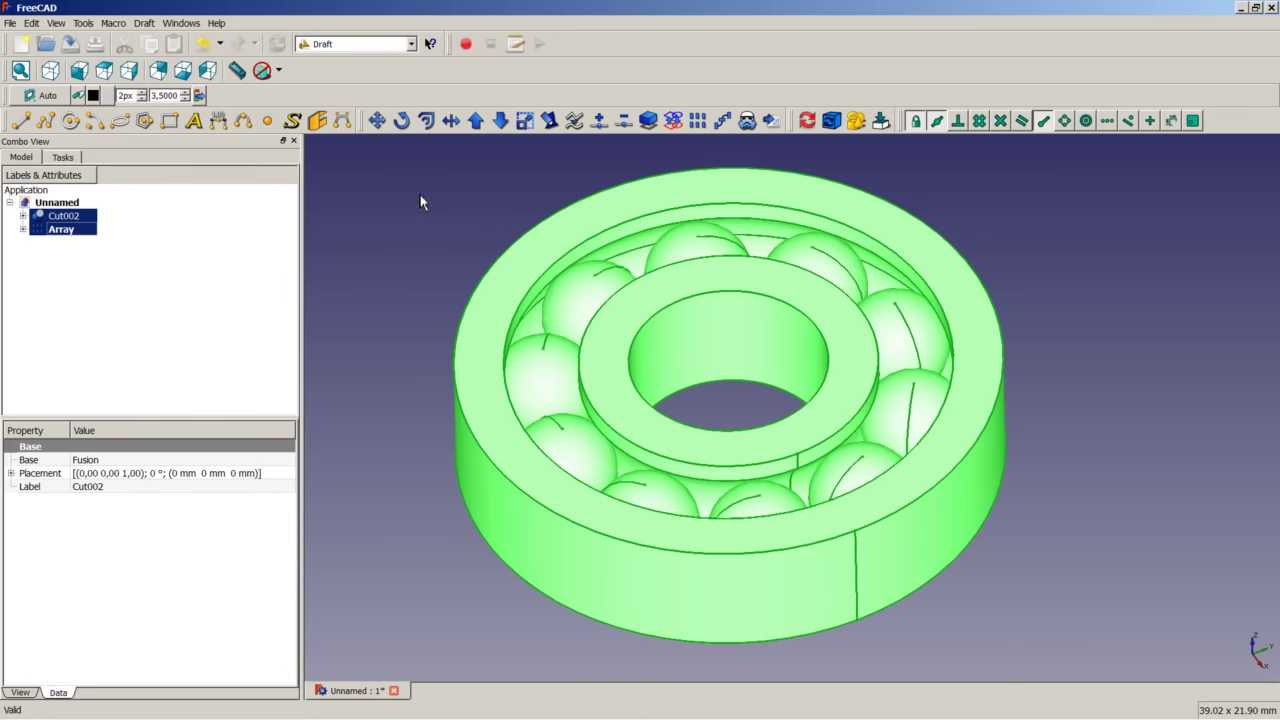
left_click(411, 45)
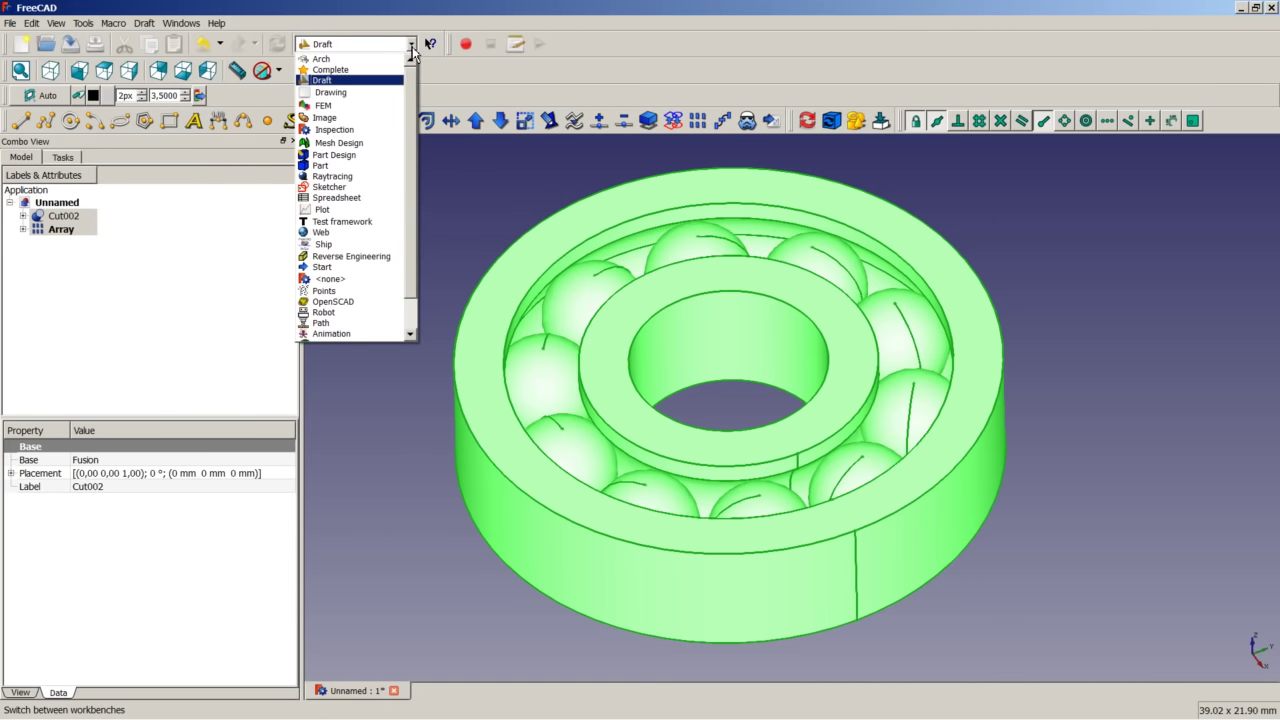
left_click(386, 162)
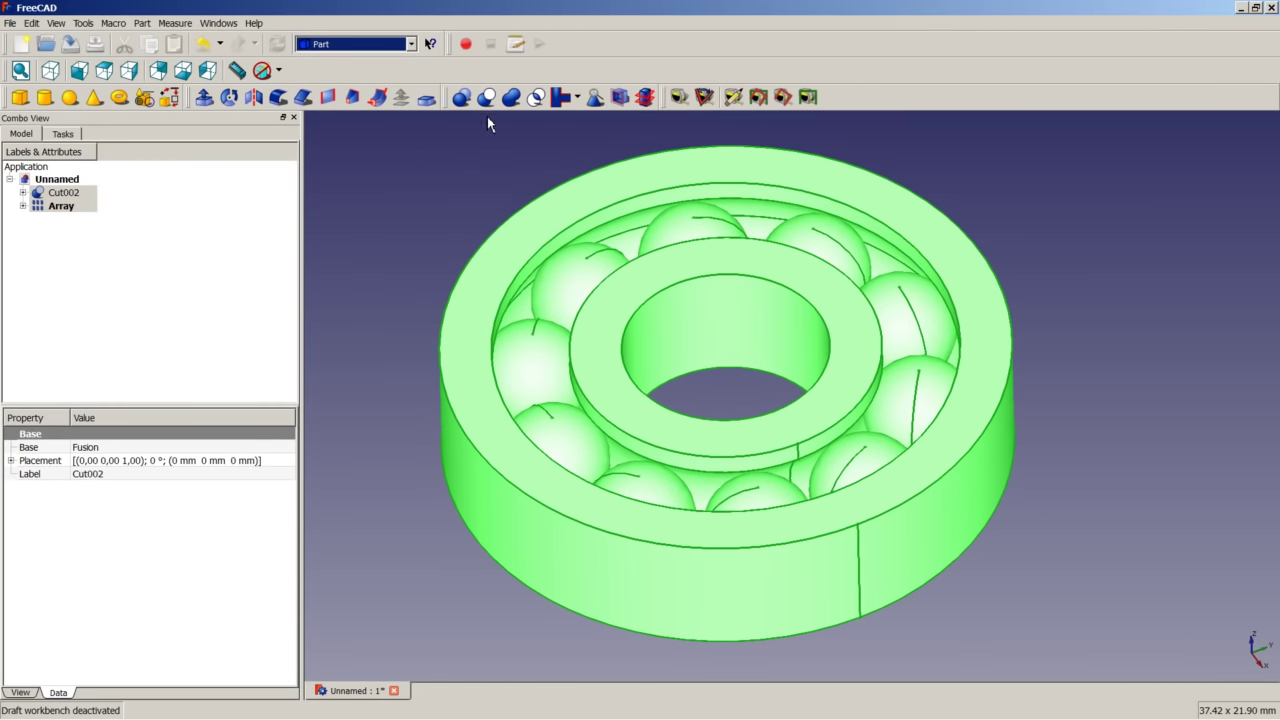
left_click(511, 97)
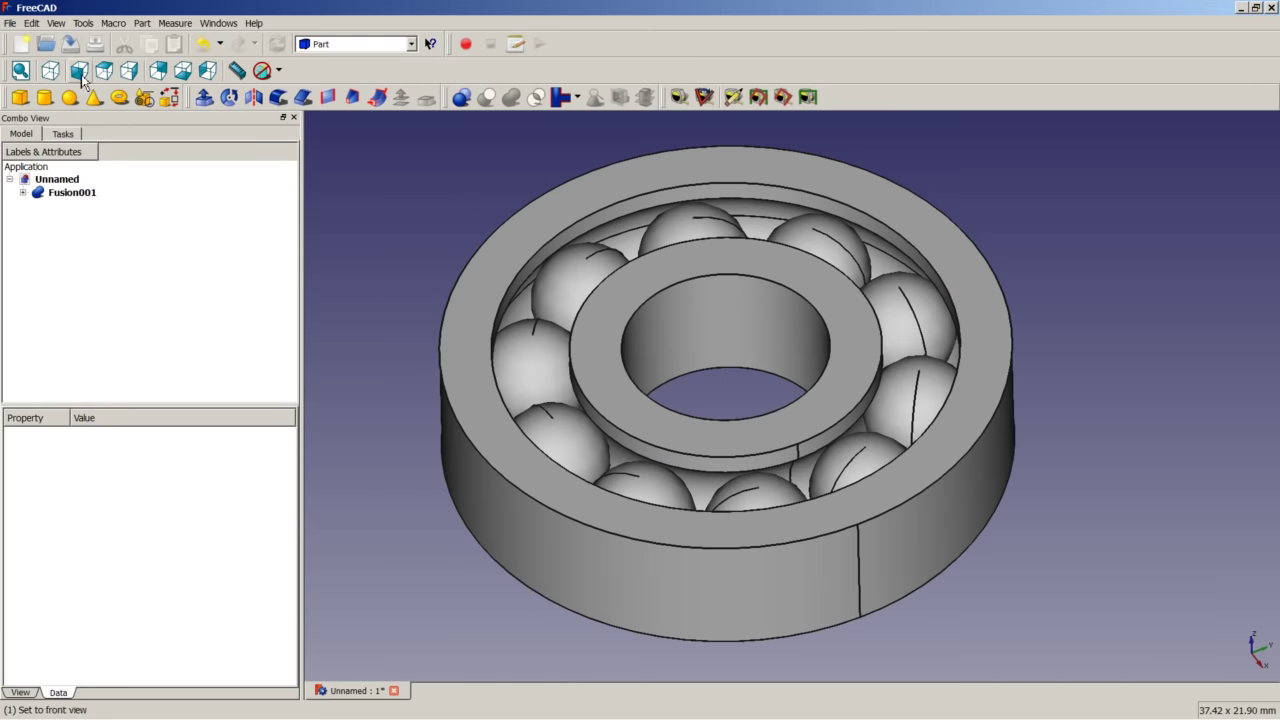
left_click(50, 70)
right_click(394, 221)
left_click(625, 302)
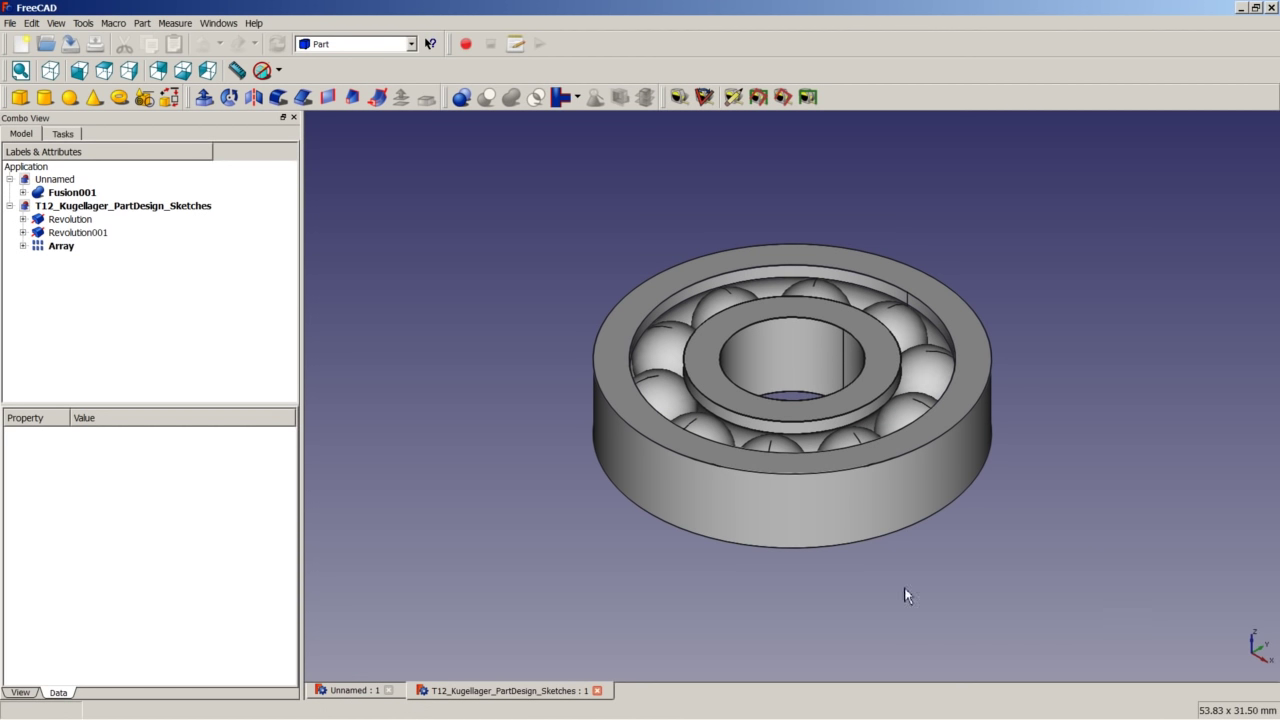
- Close both open documents and create a new empty document in the Part Design workbench with the model tree shown
left_click(597, 690)
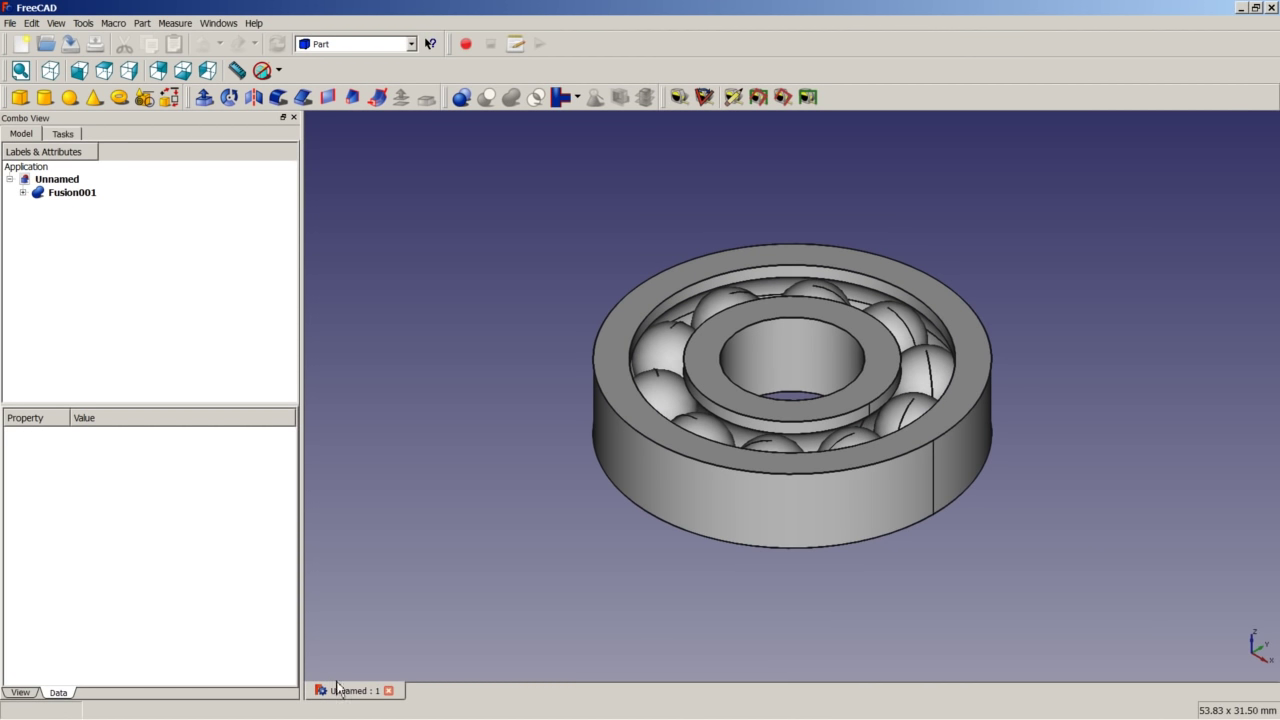
left_click(389, 690)
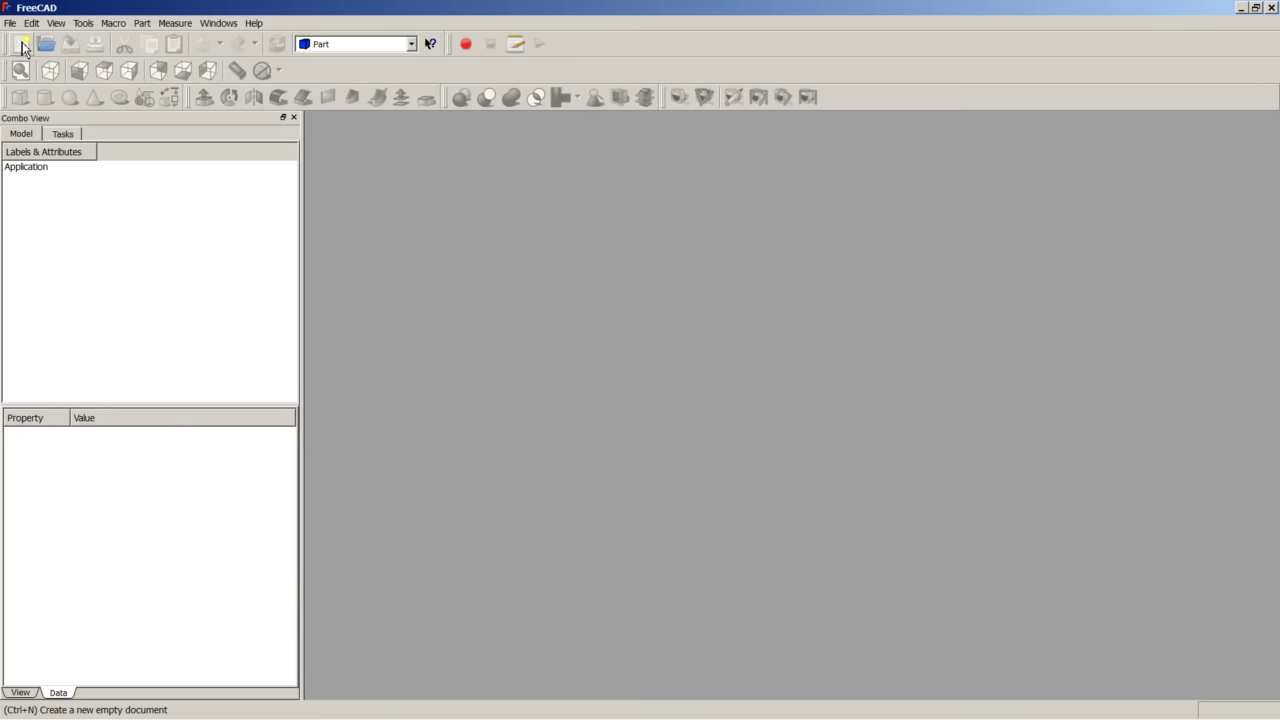
left_click(21, 45)
left_click(366, 45)
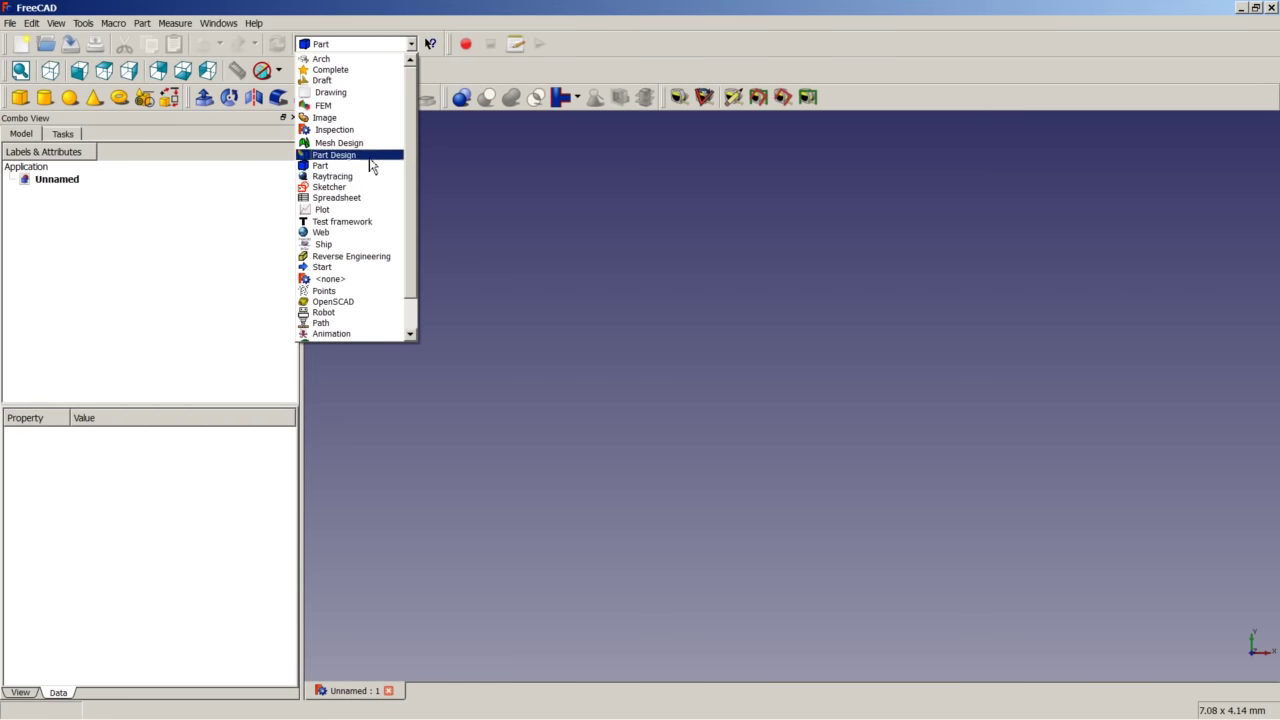
left_click(364, 156)
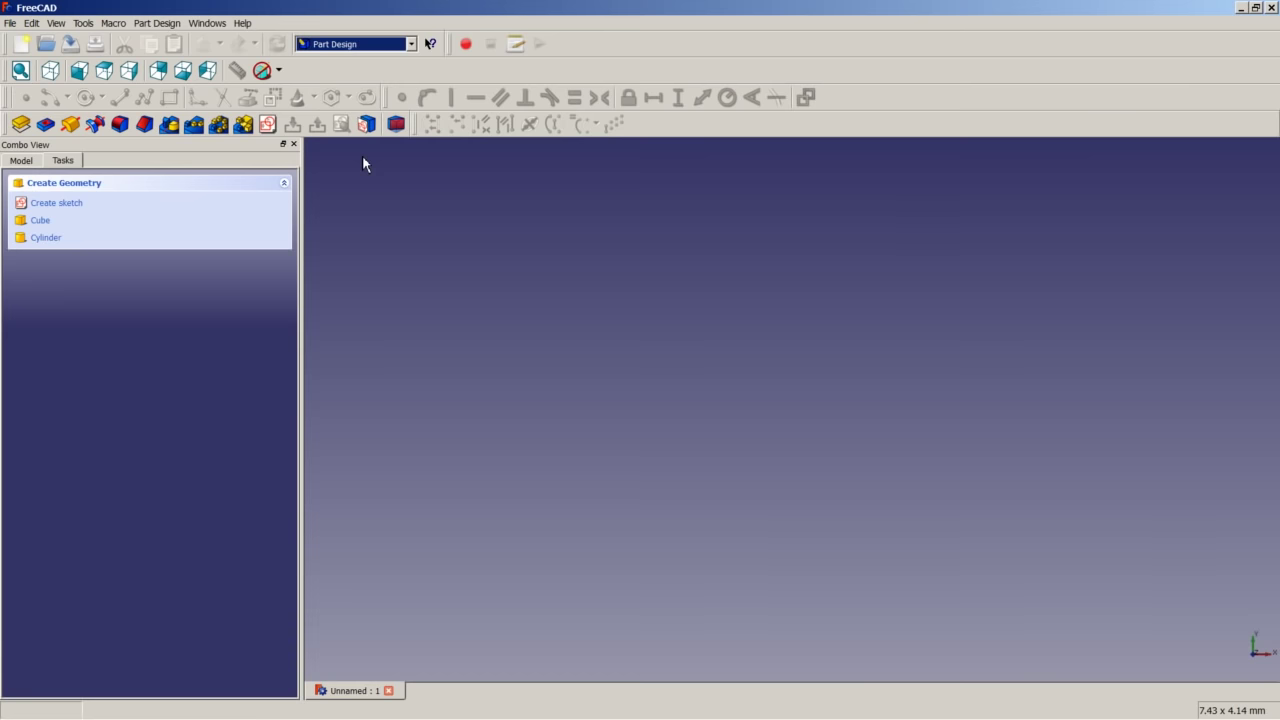
left_click(33, 162)
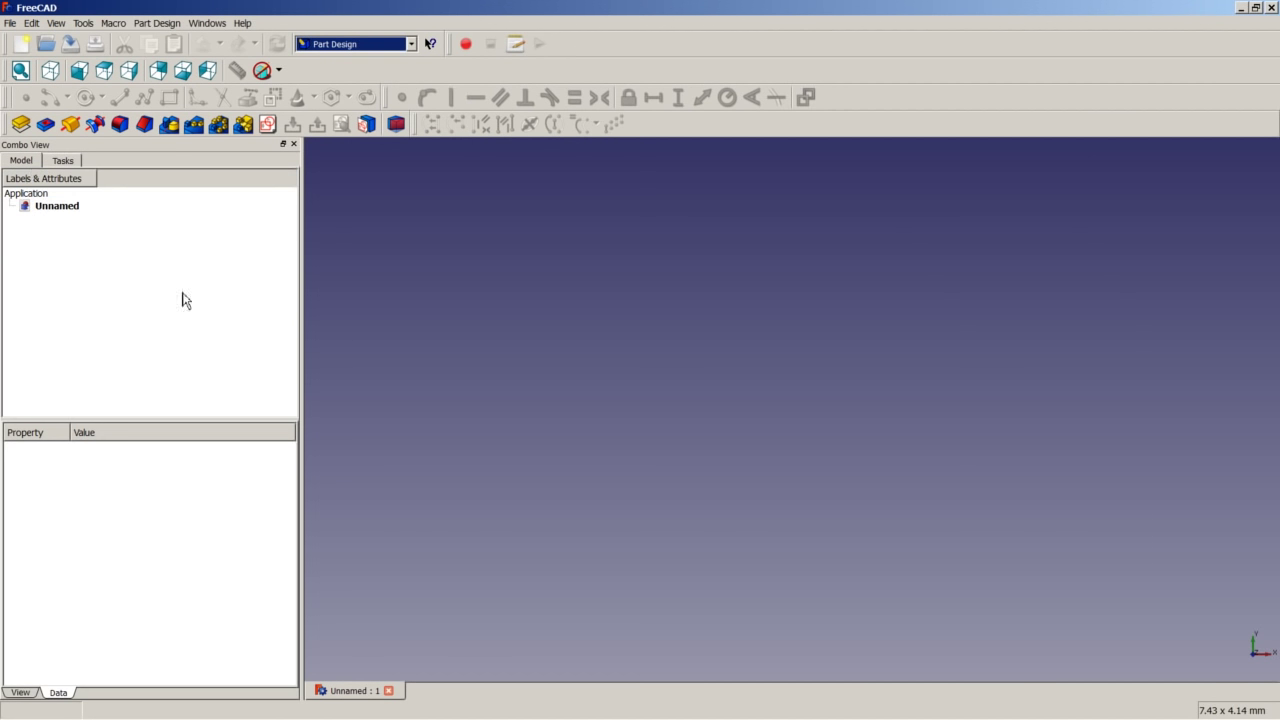
- Create a YZ-plane sketch and draw a five-line rectangle about 24 × 27 mm on the horizontal axis, with a gap in its inner side
left_click(267, 125)
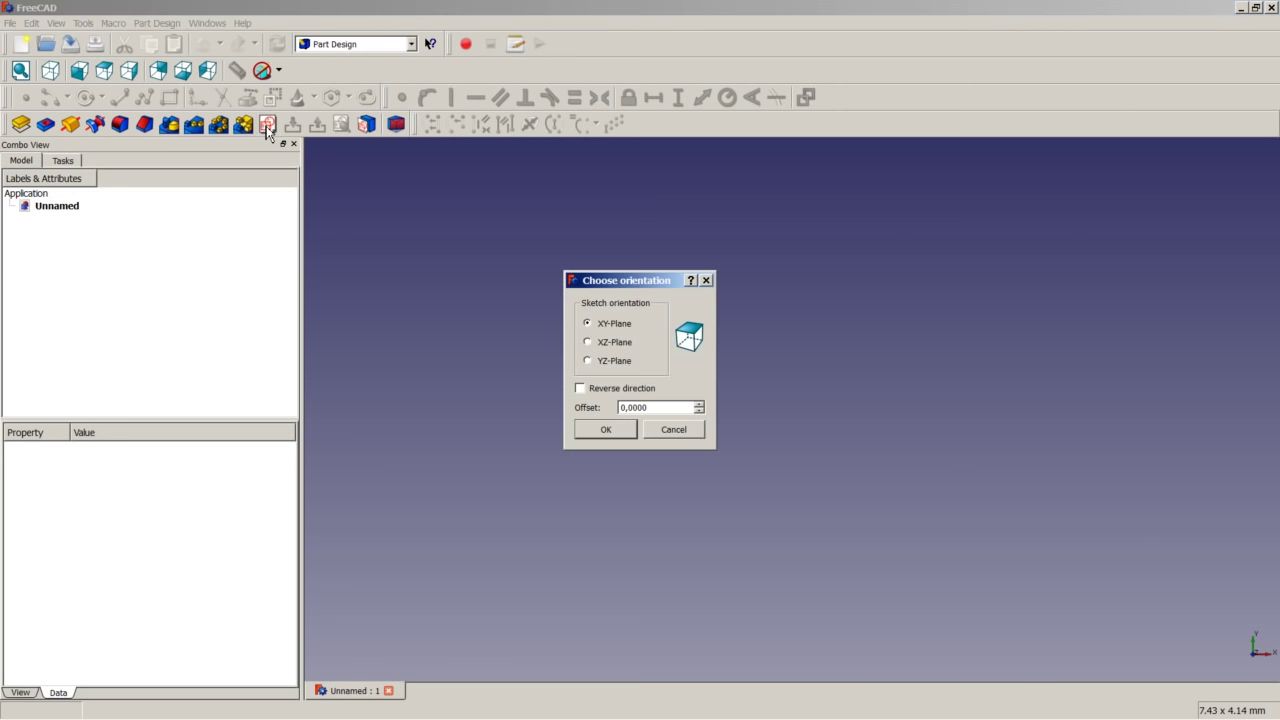
left_click(607, 429)
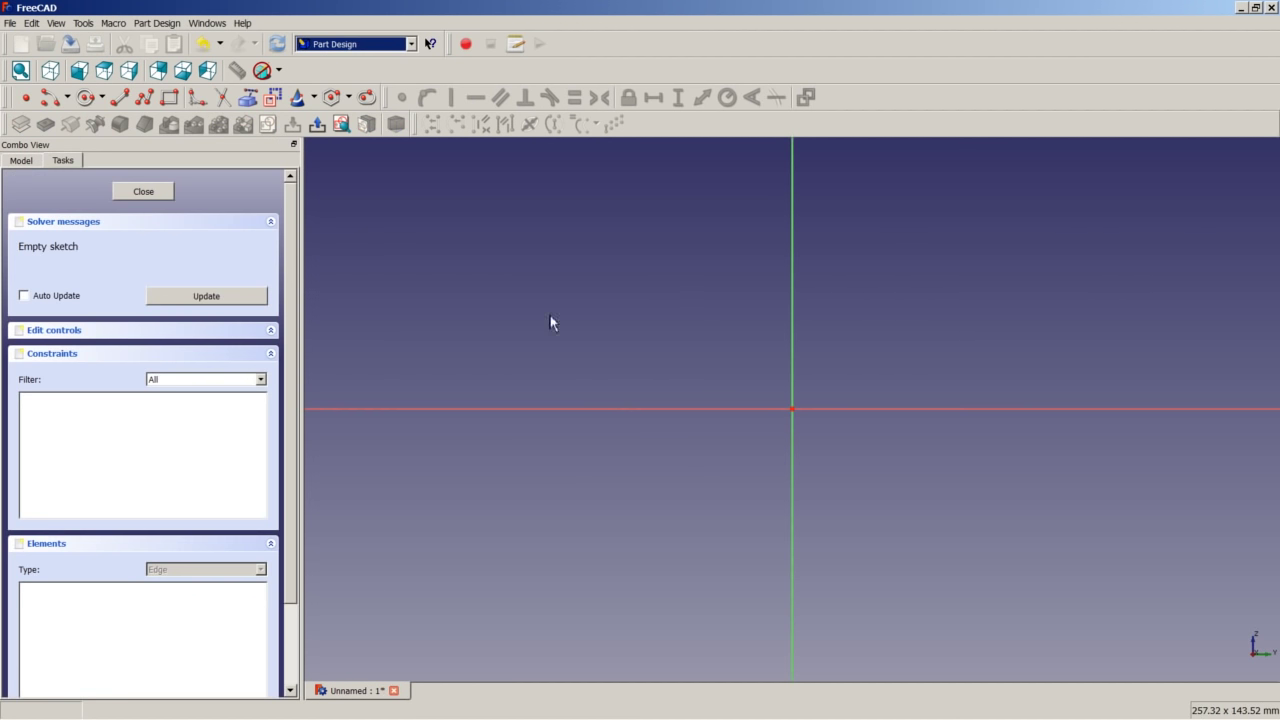
left_click(147, 104)
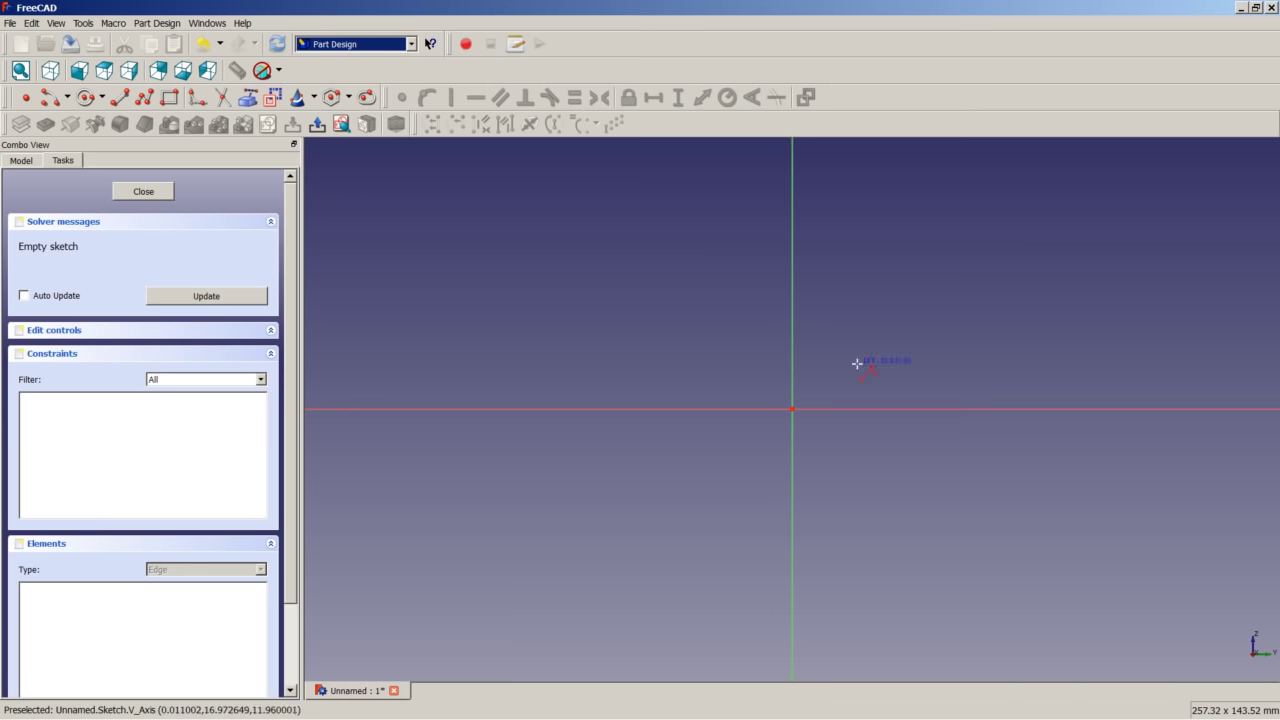
left_click(956, 368)
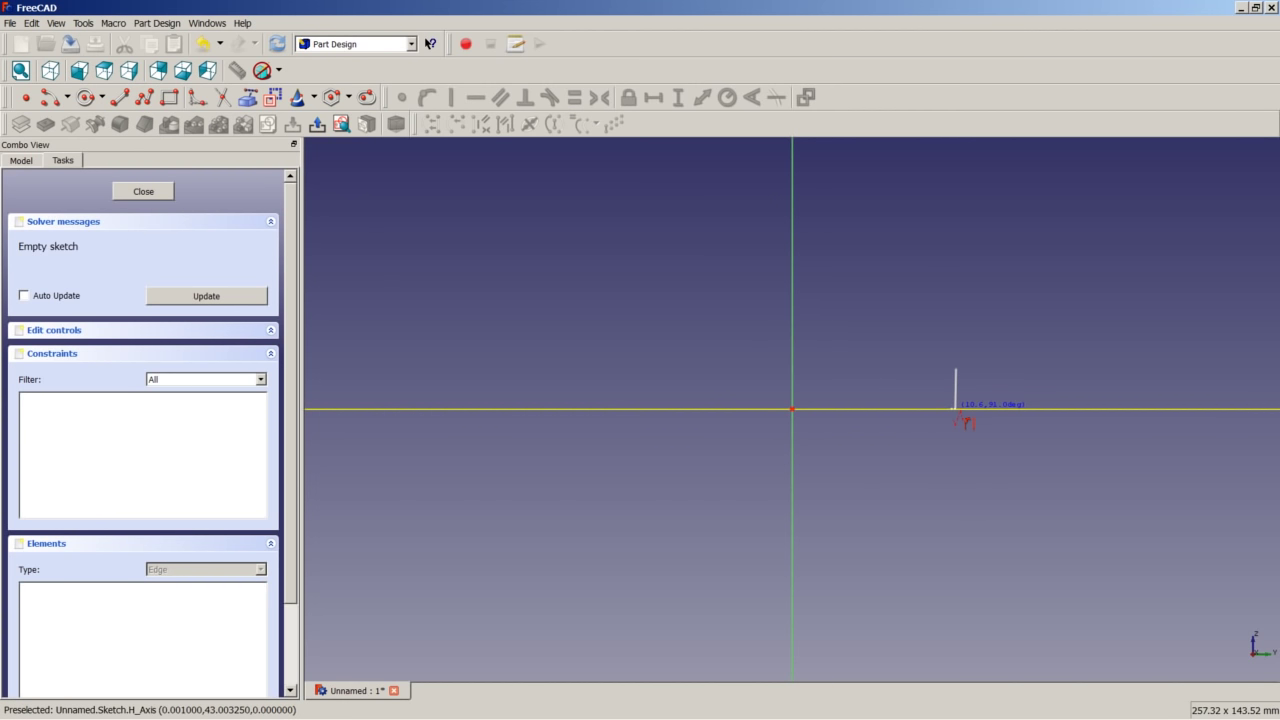
left_click(956, 409)
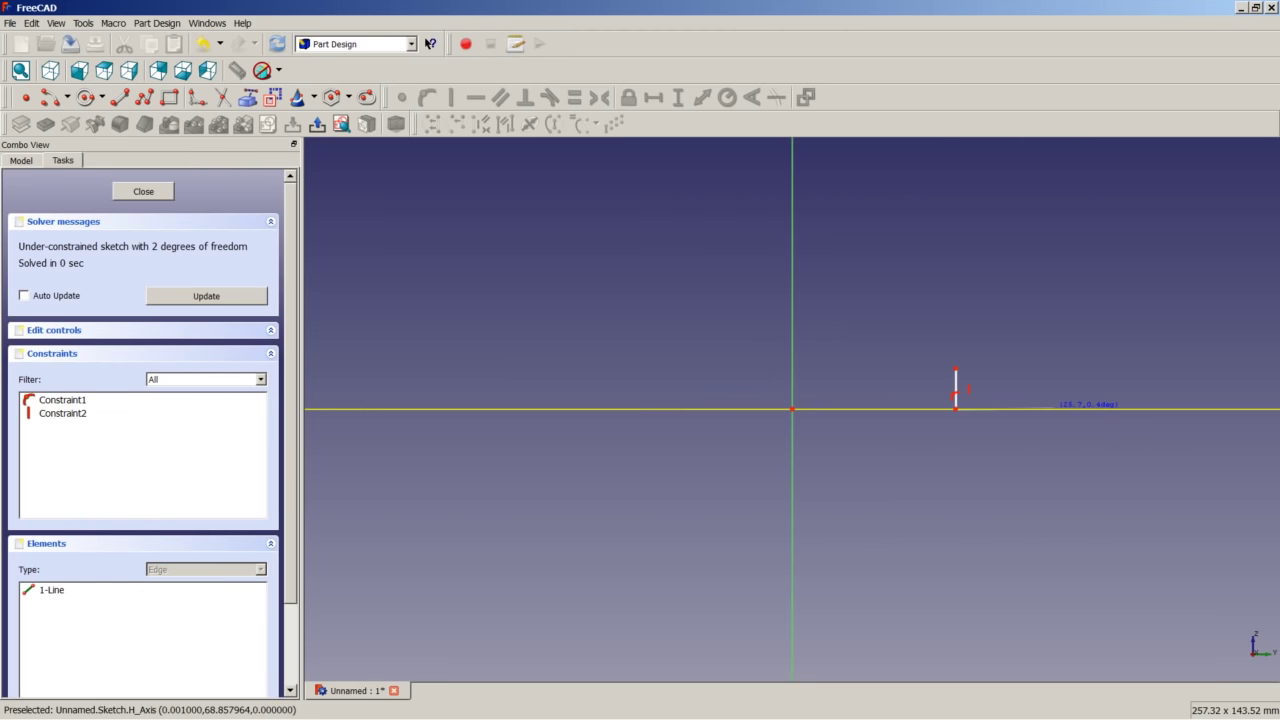
left_click(1045, 409)
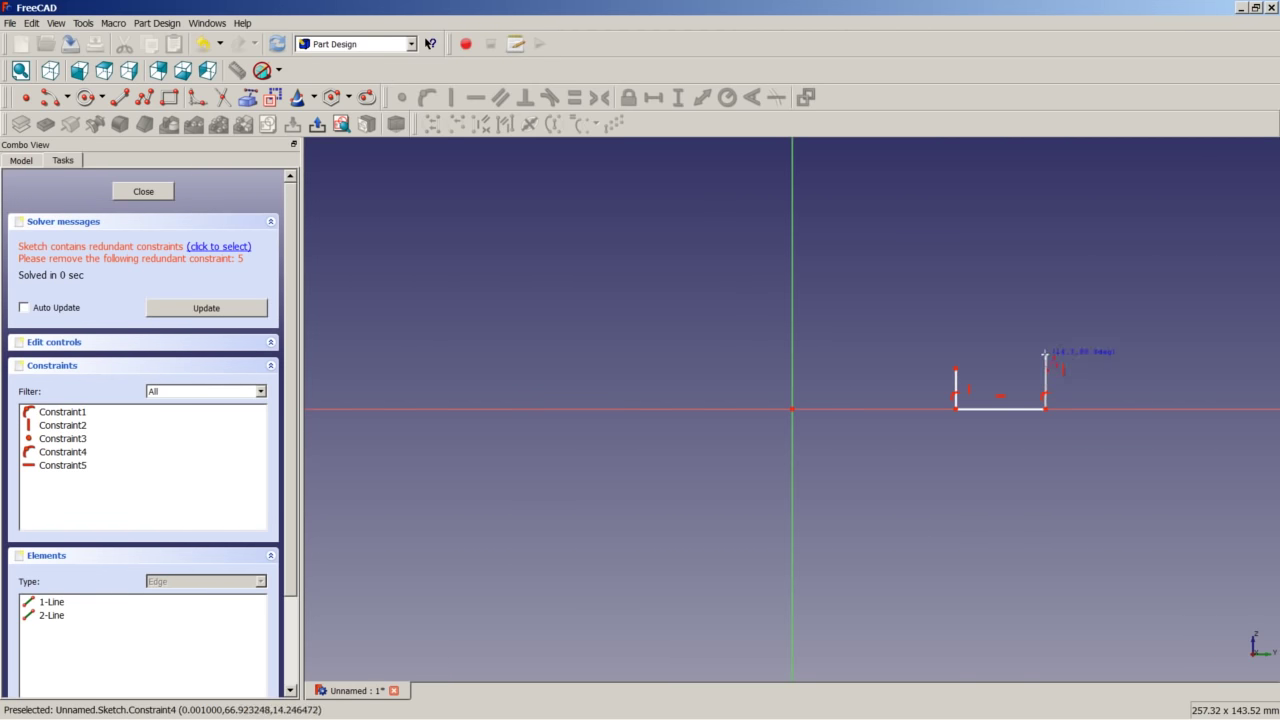
left_click(1045, 306)
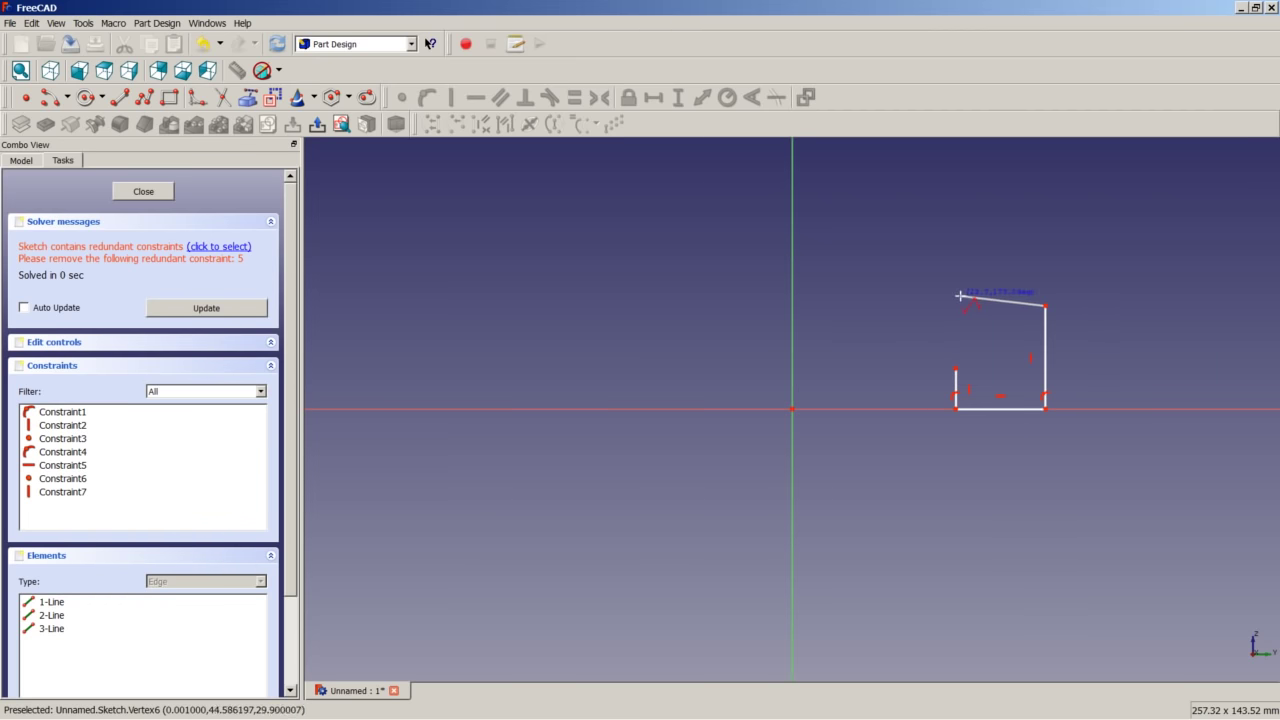
left_click(956, 307)
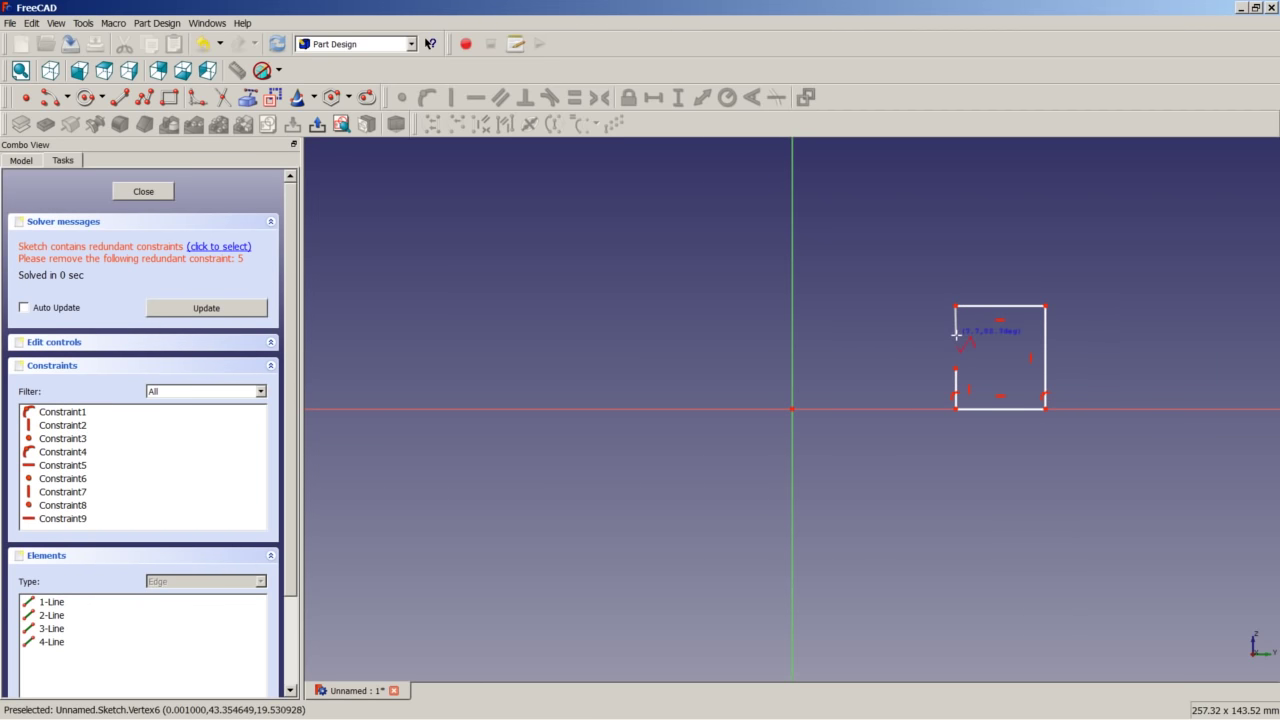
left_click(956, 333)
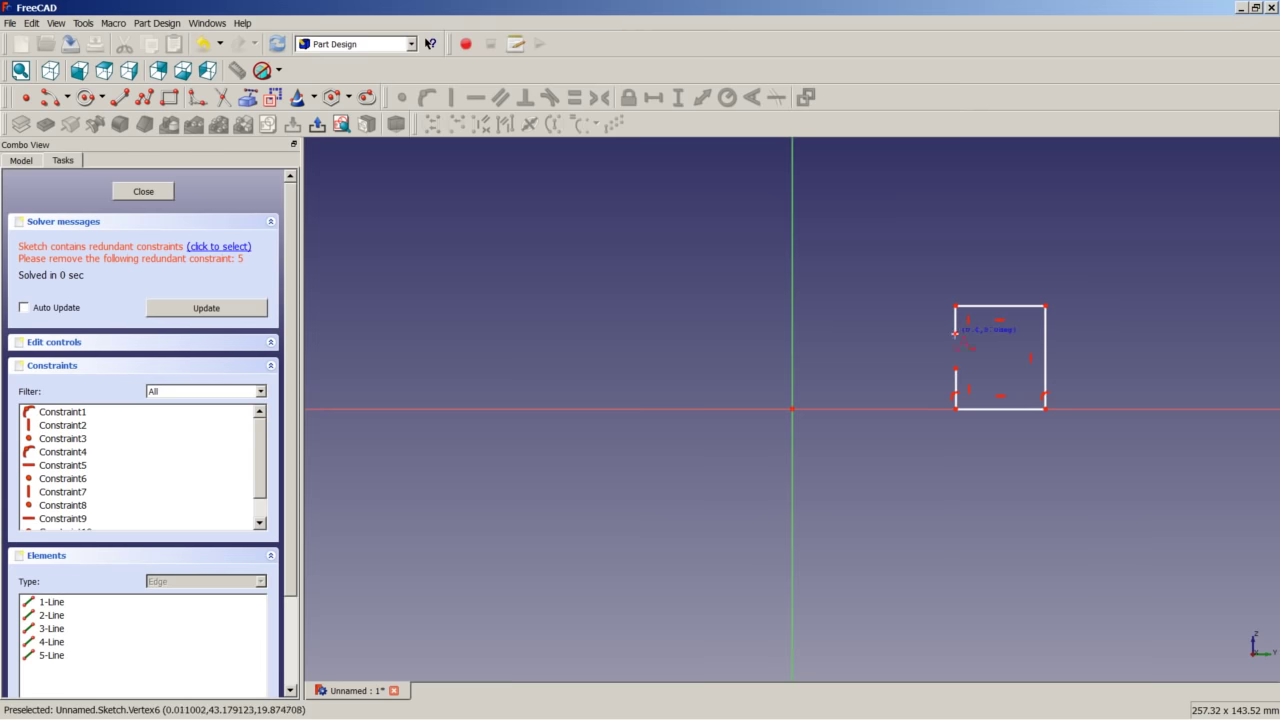
- Delete the redundant horizontal constraint from the base line of the profile
scroll(993, 340, "up", 6)
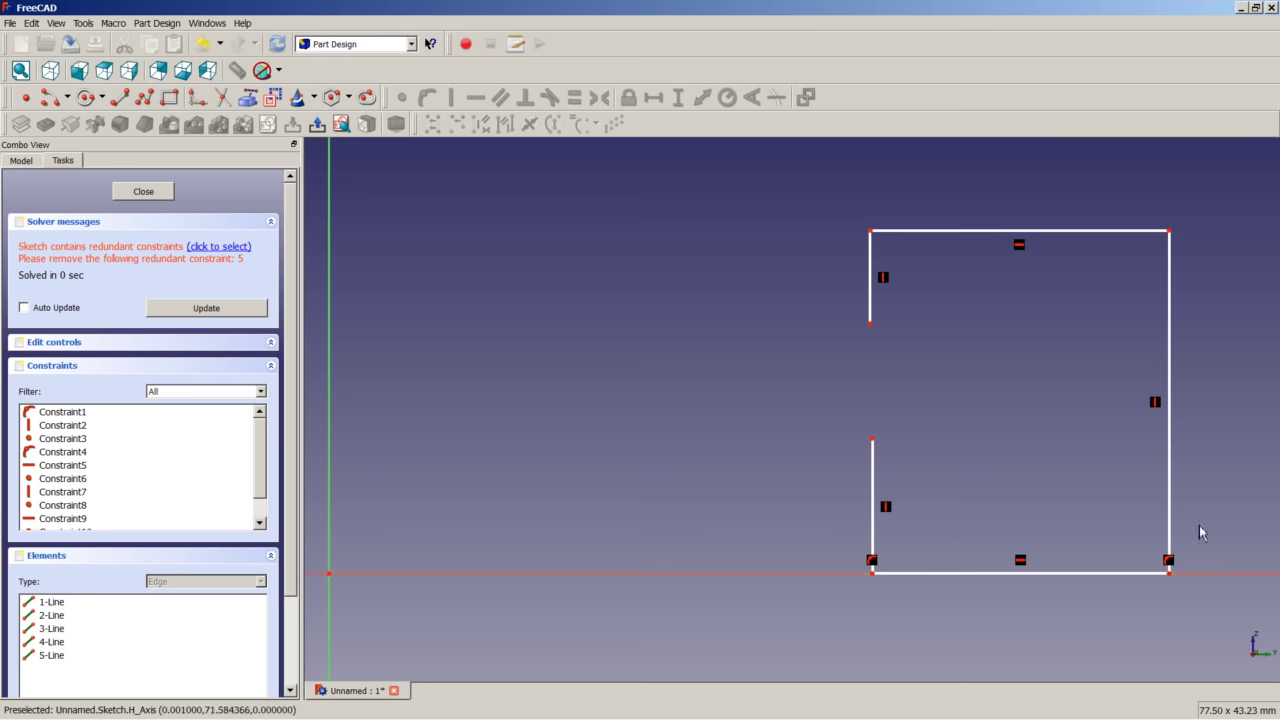
left_click(1028, 564)
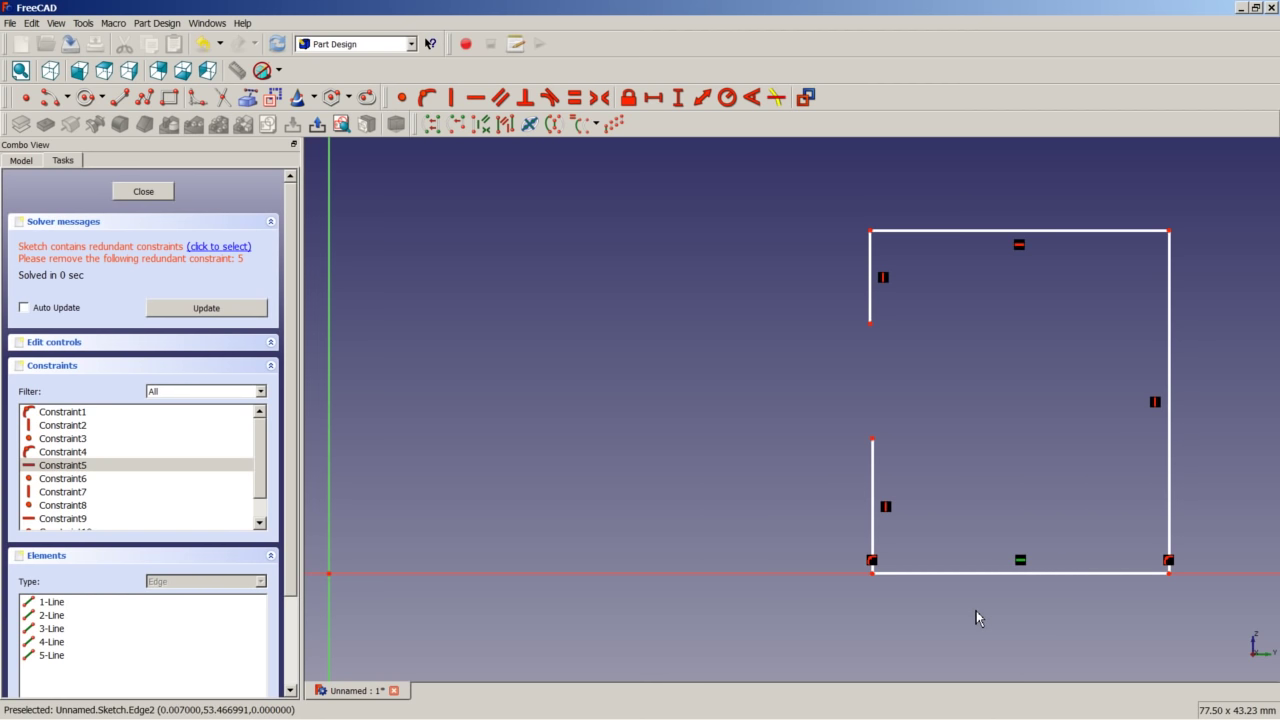
key("Delete")
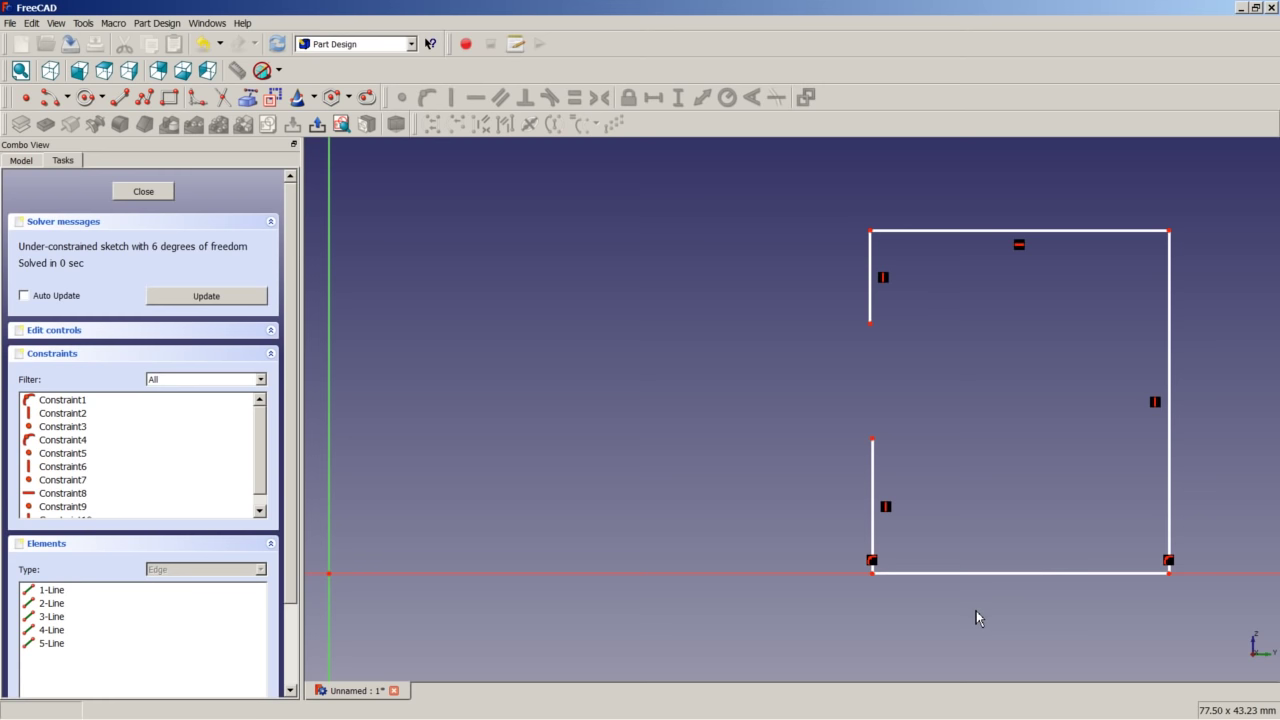
right_click(55, 441)
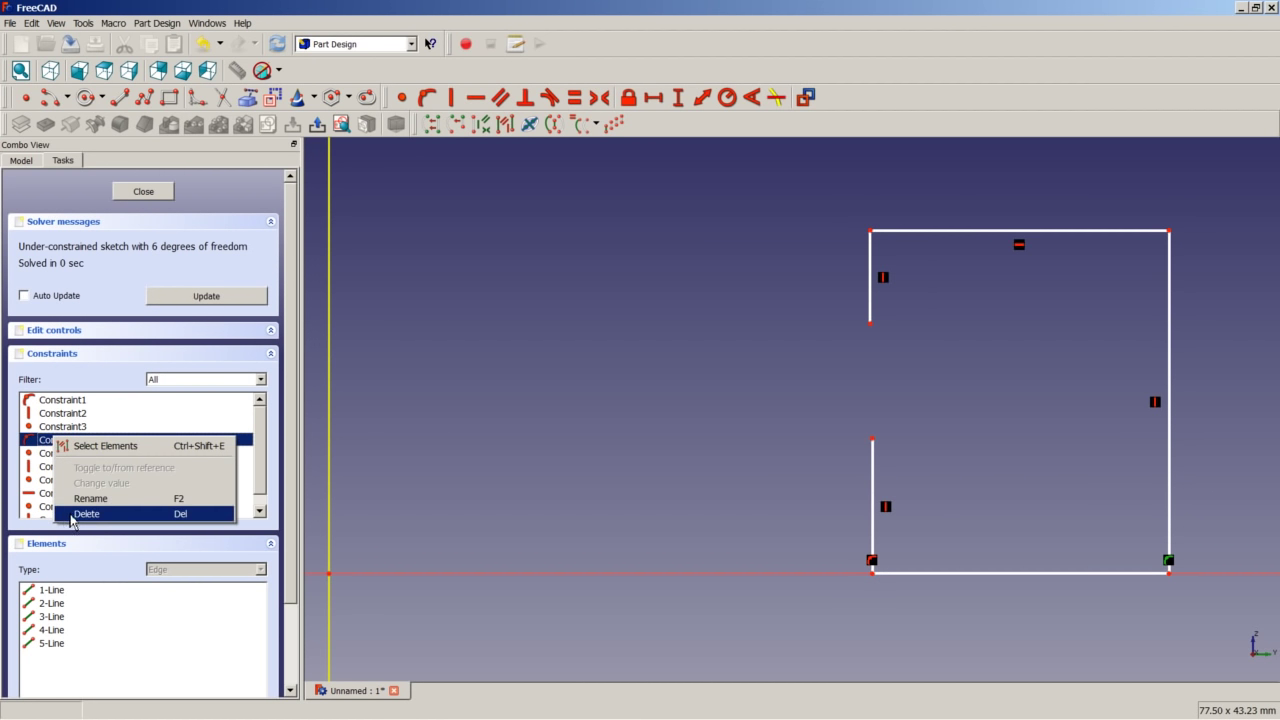
left_click(442, 450)
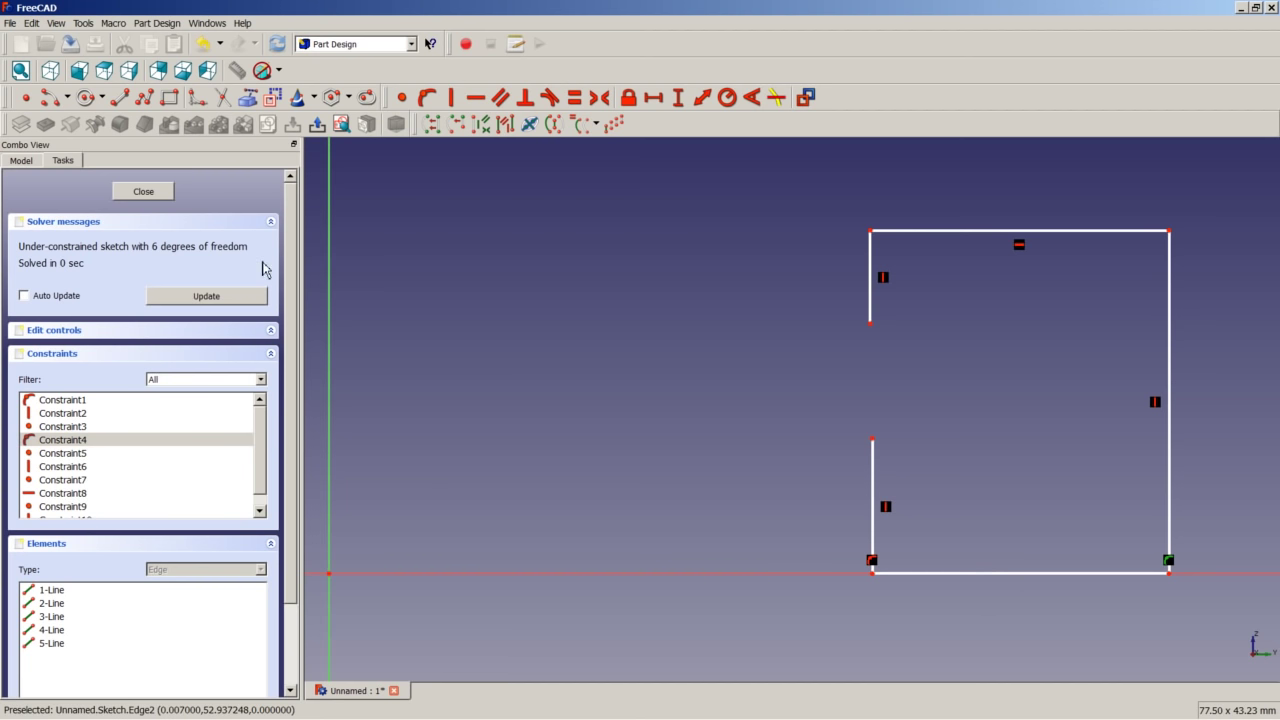
left_click(580, 405)
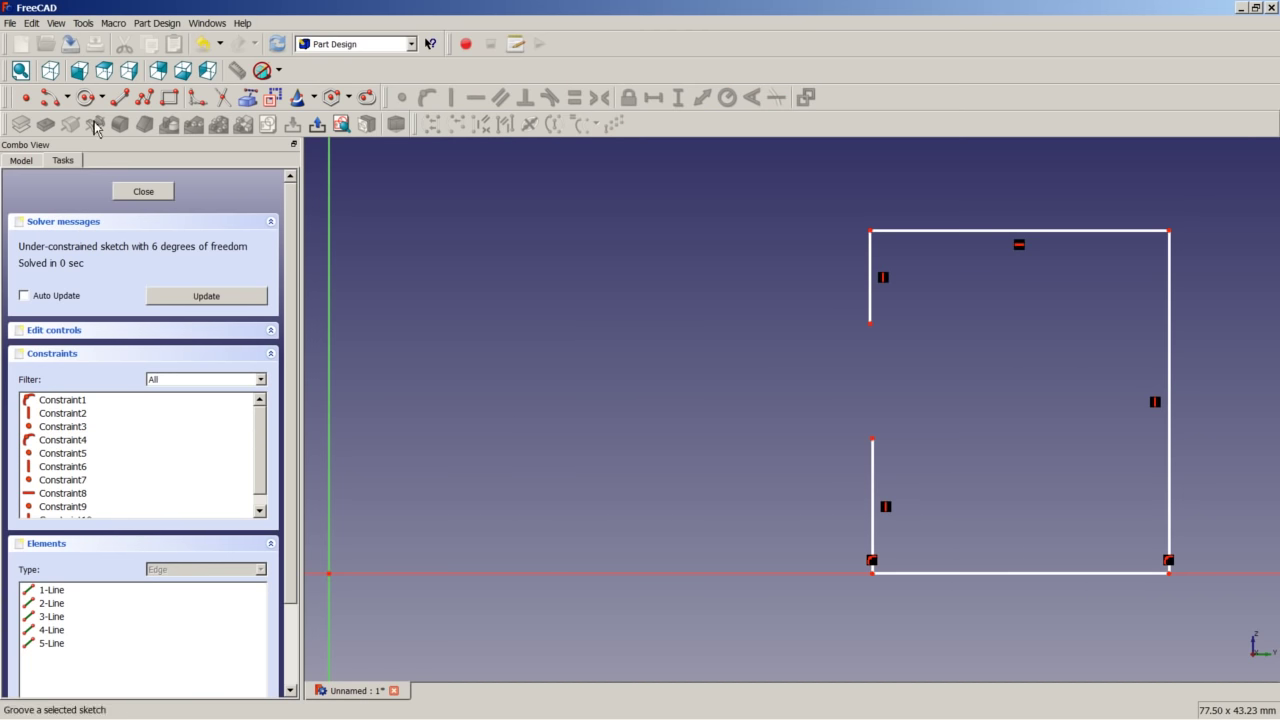
- Close the gap with an arc of about 6.9 mm radius, centred outside the profile and joined to both open line ends
left_click(54, 99)
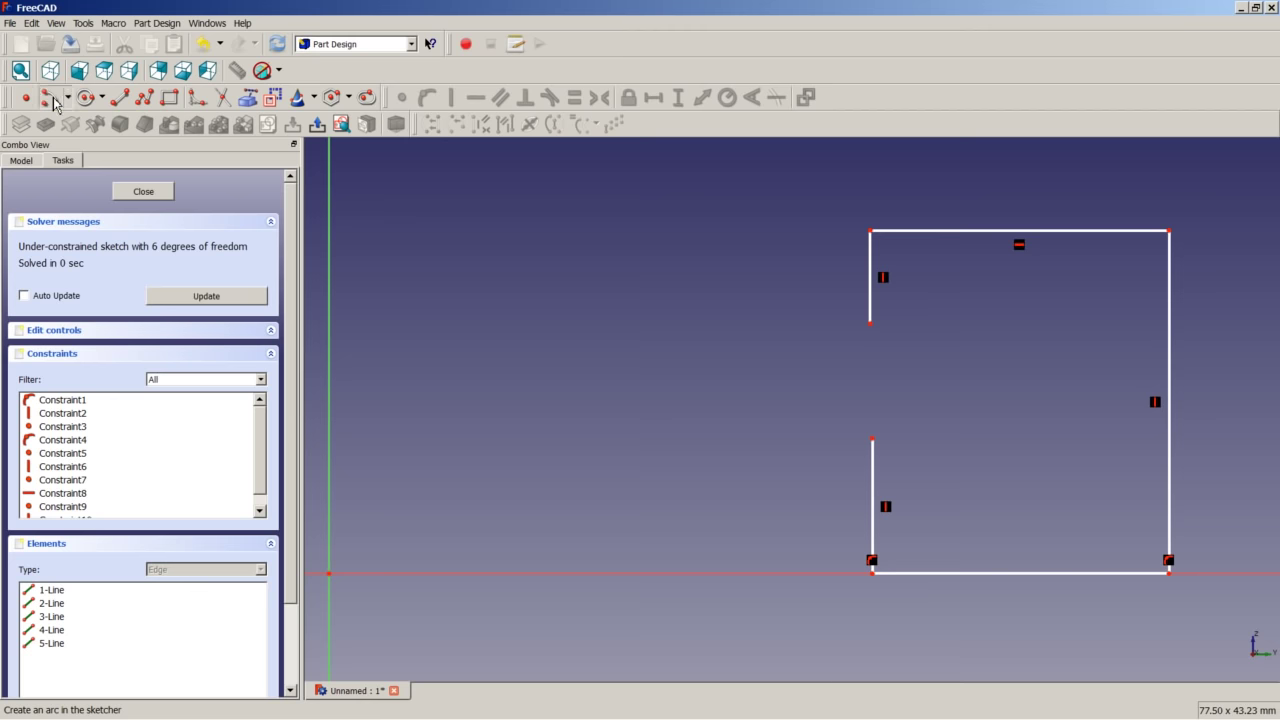
left_click(837, 402)
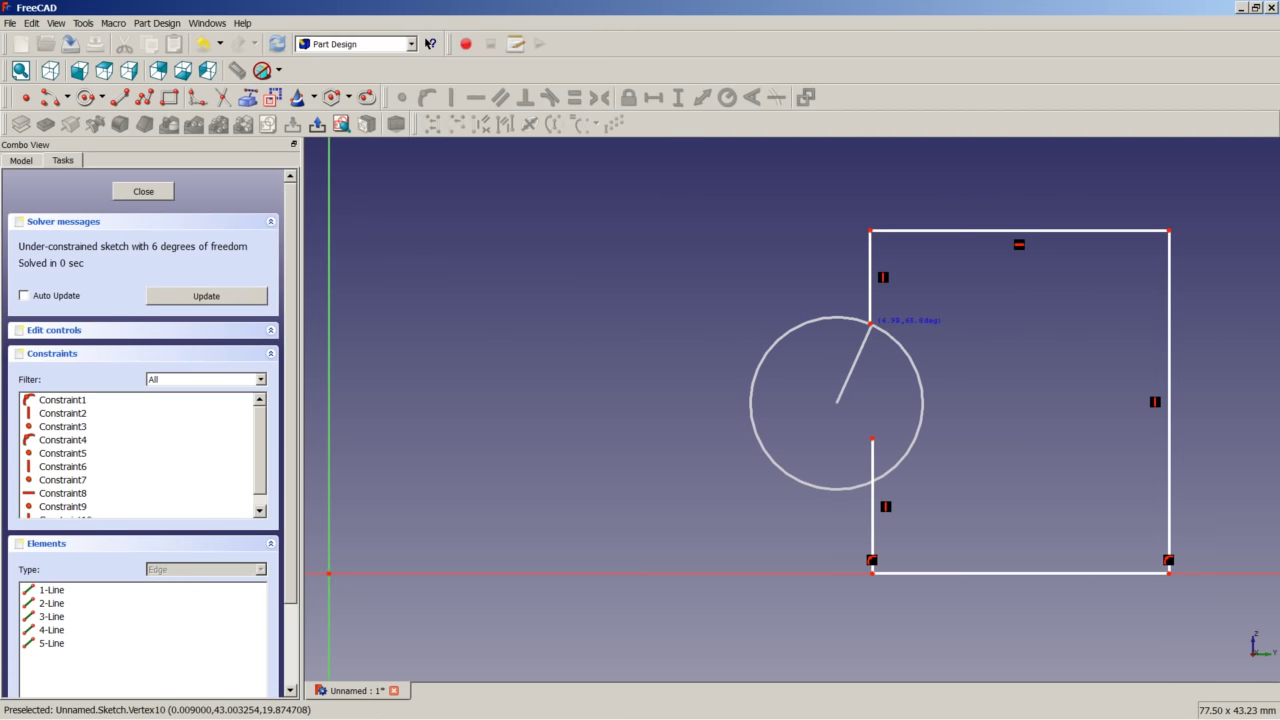
left_click(871, 322)
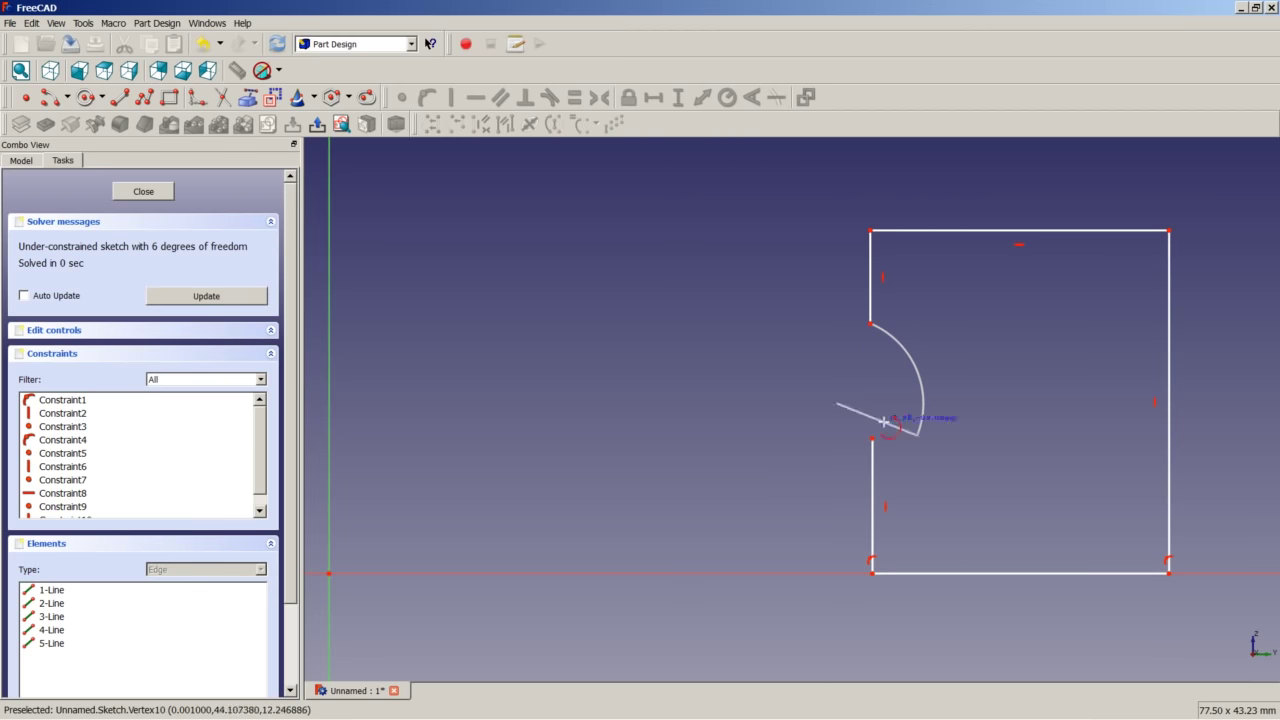
left_click(872, 437)
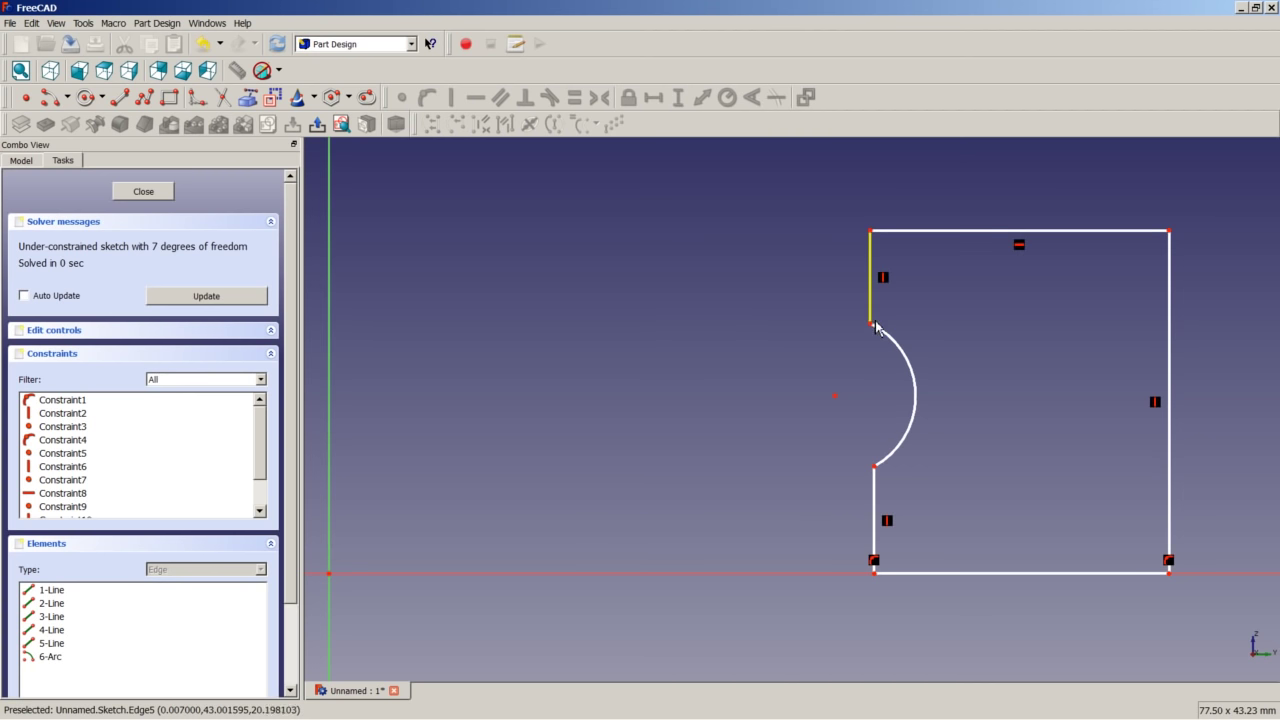
- Make the profile's upper and lower edges equal, and make the two short vertical lines beside the arc equal
left_click(949, 241)
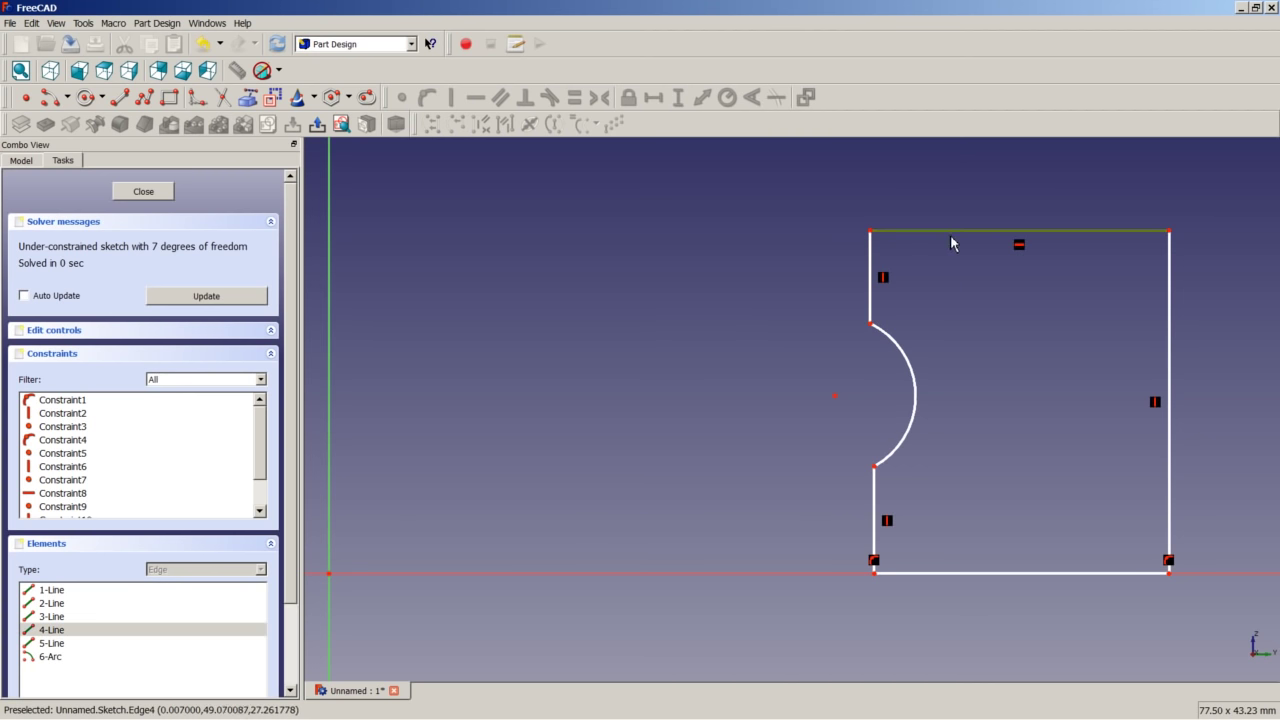
left_click(966, 574)
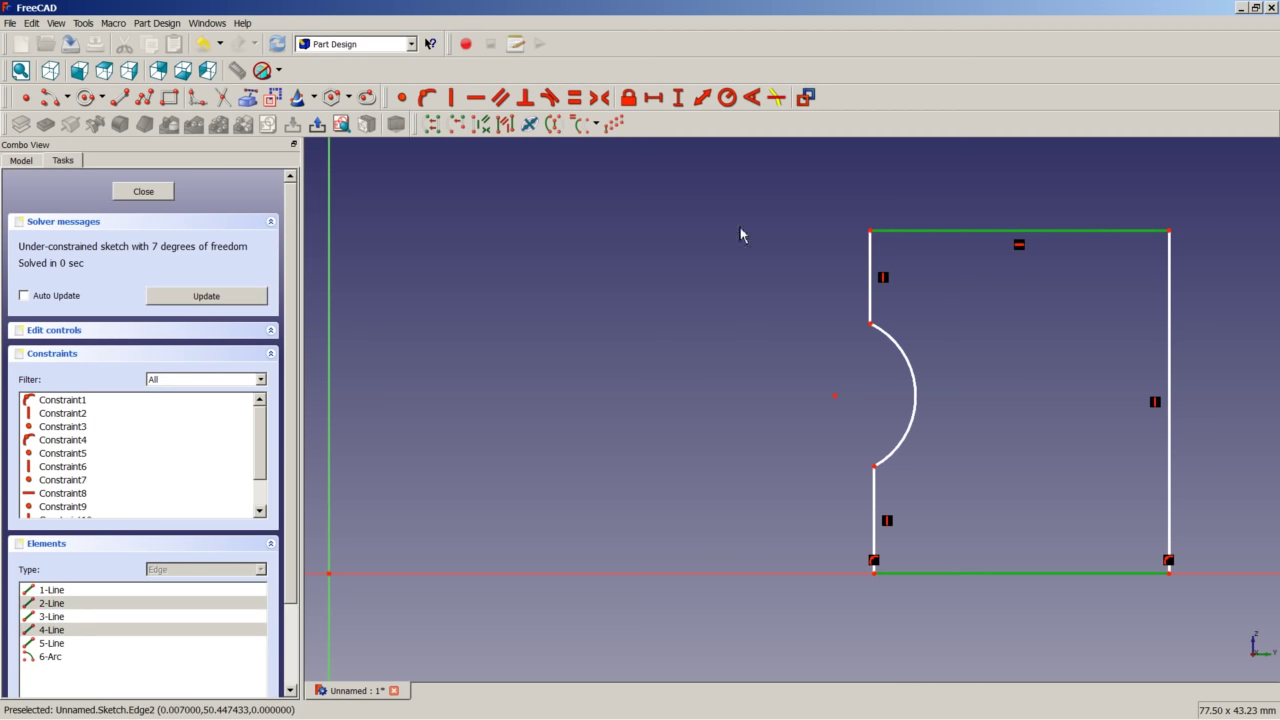
left_click(580, 104)
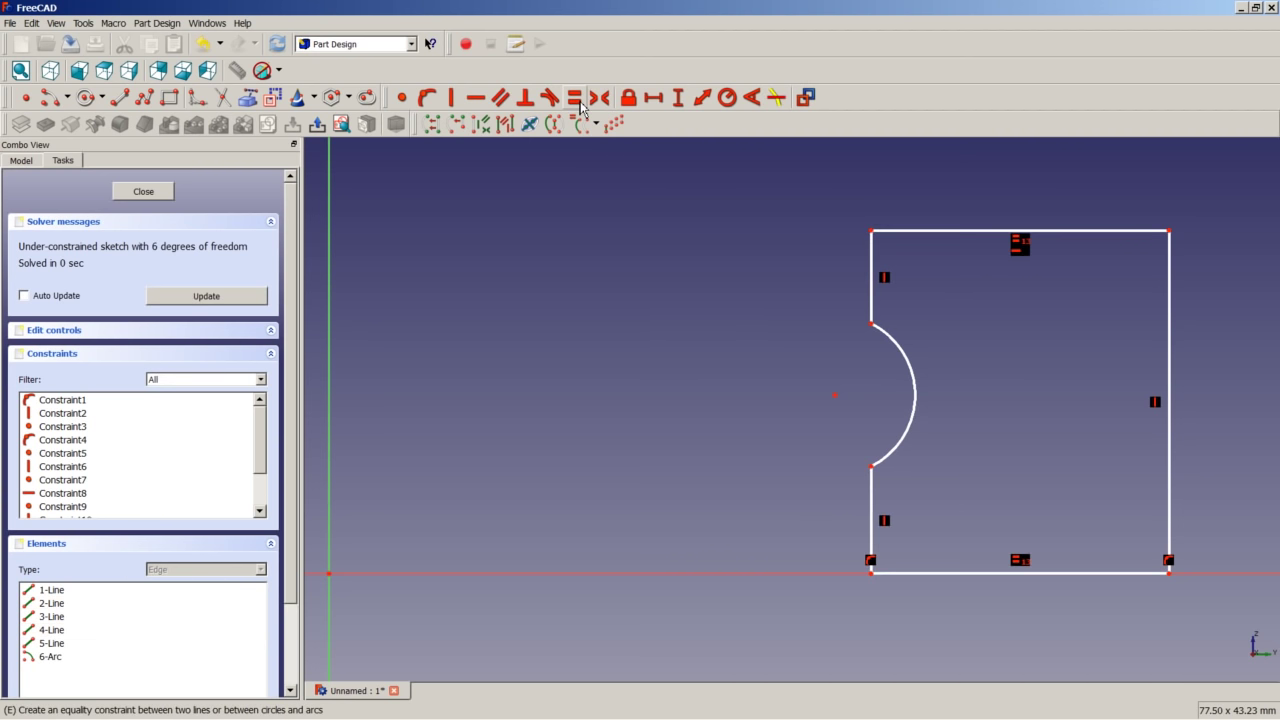
left_click(876, 300)
left_click(873, 491)
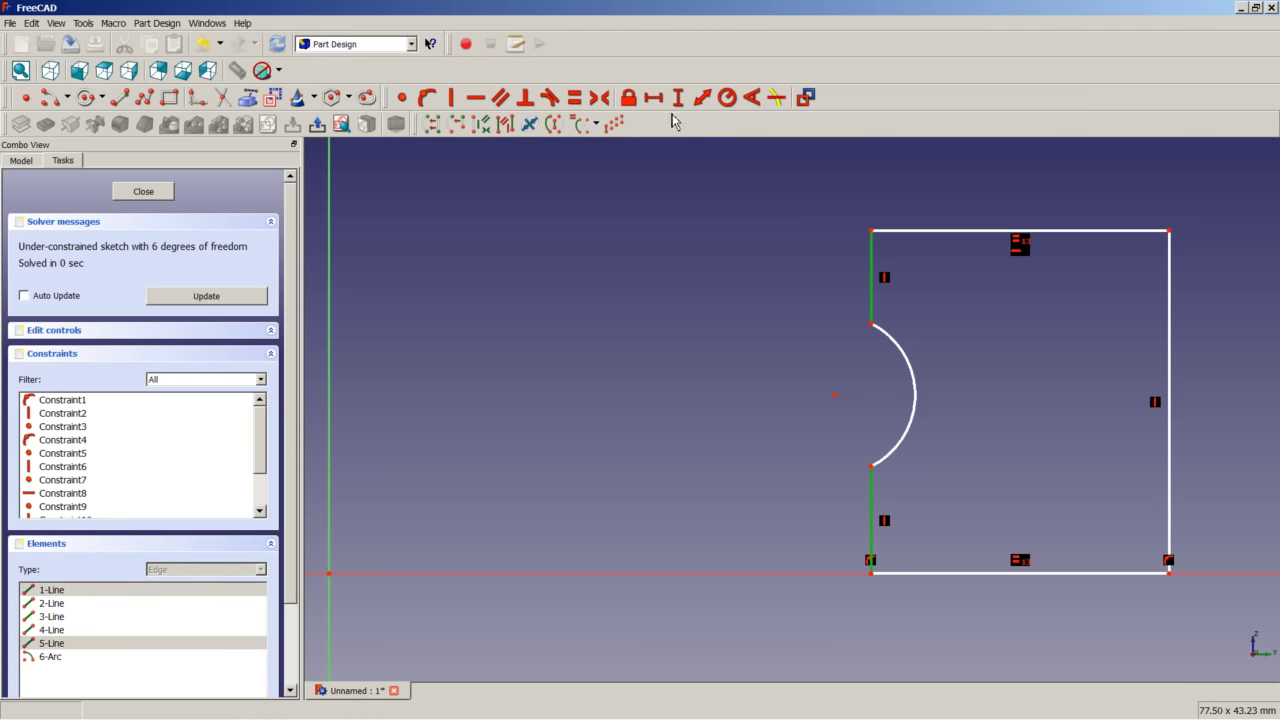
left_click(576, 99)
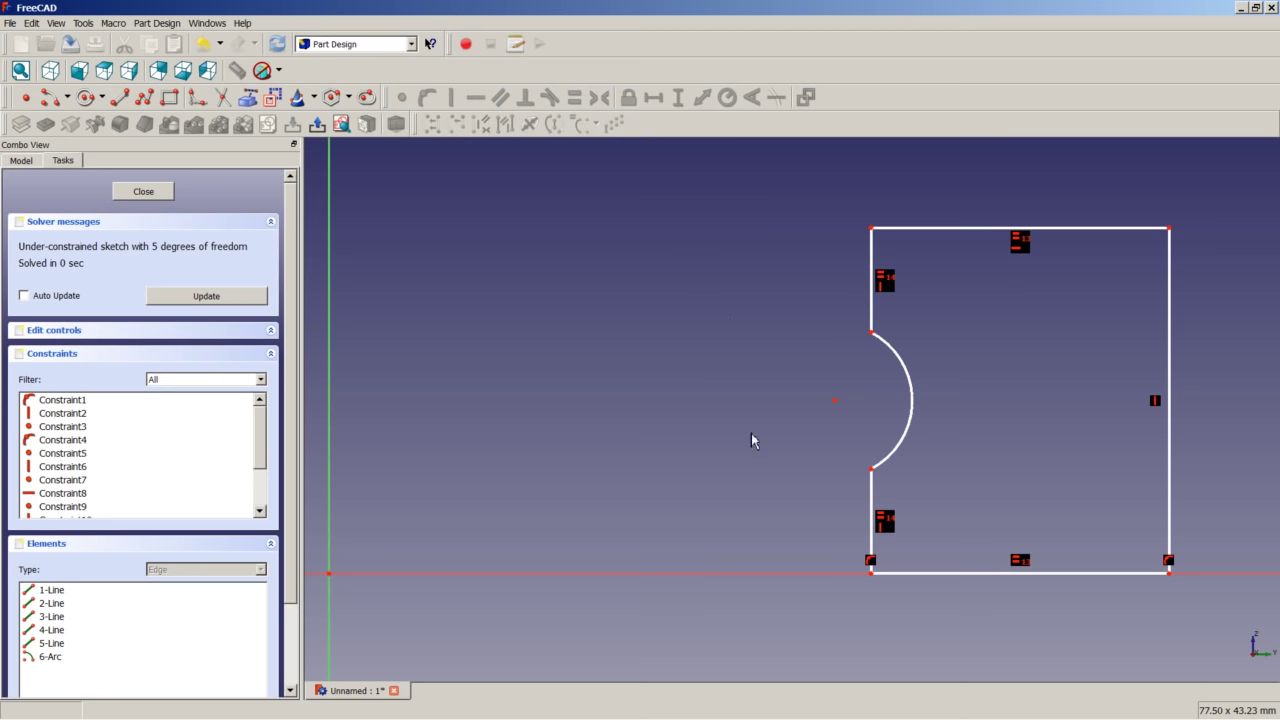
- Constrain the horizontal distance from the origin to the arc's centre to 7.5 mm
scroll(706, 470, "down", 1)
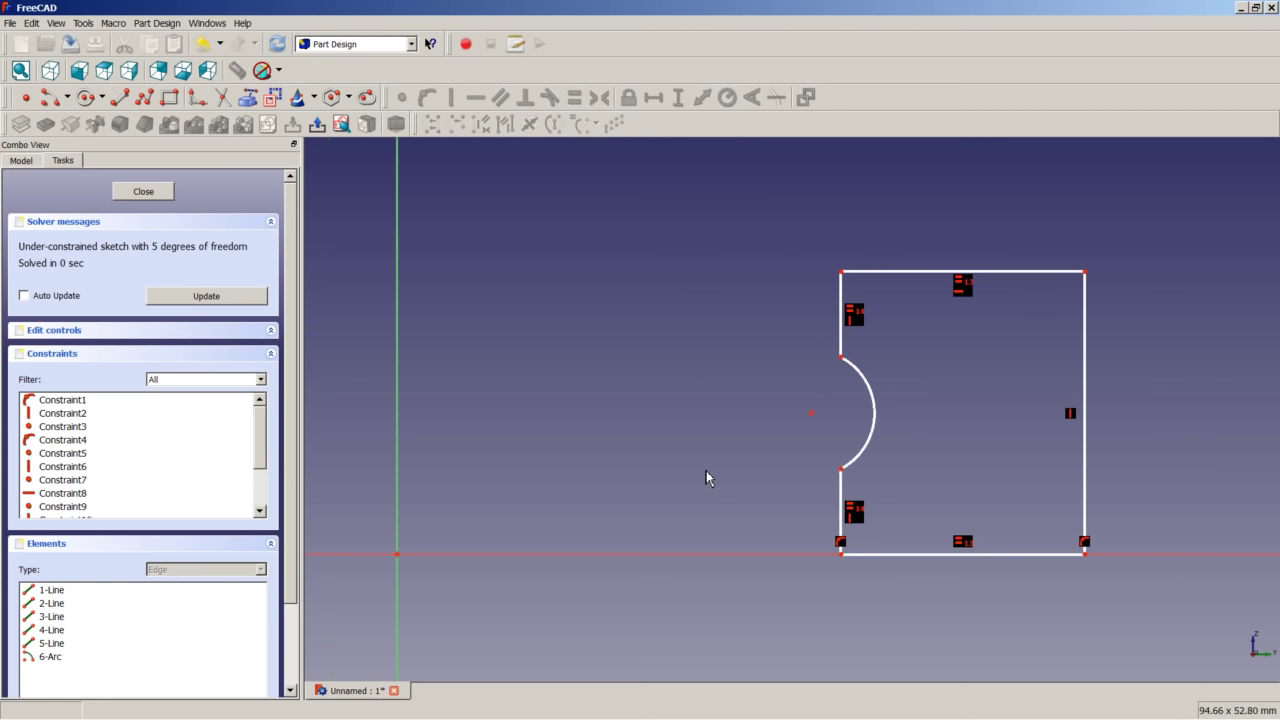
left_click(812, 415)
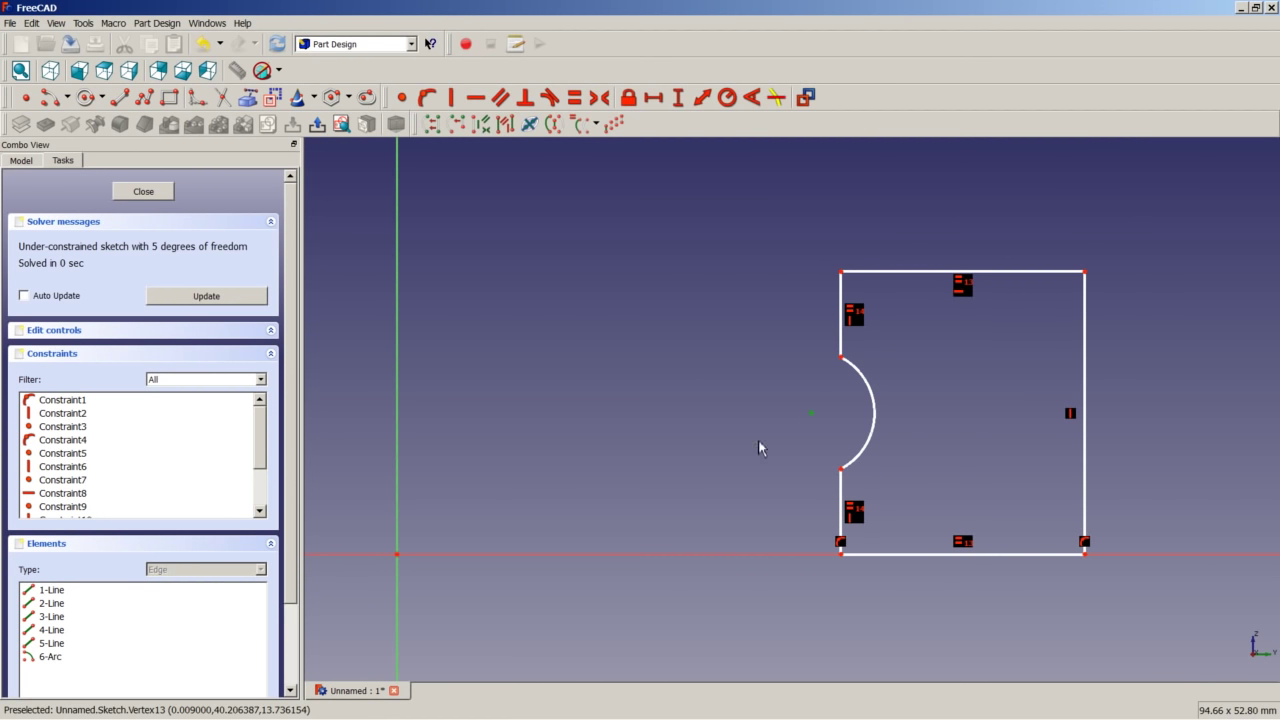
left_click(397, 554)
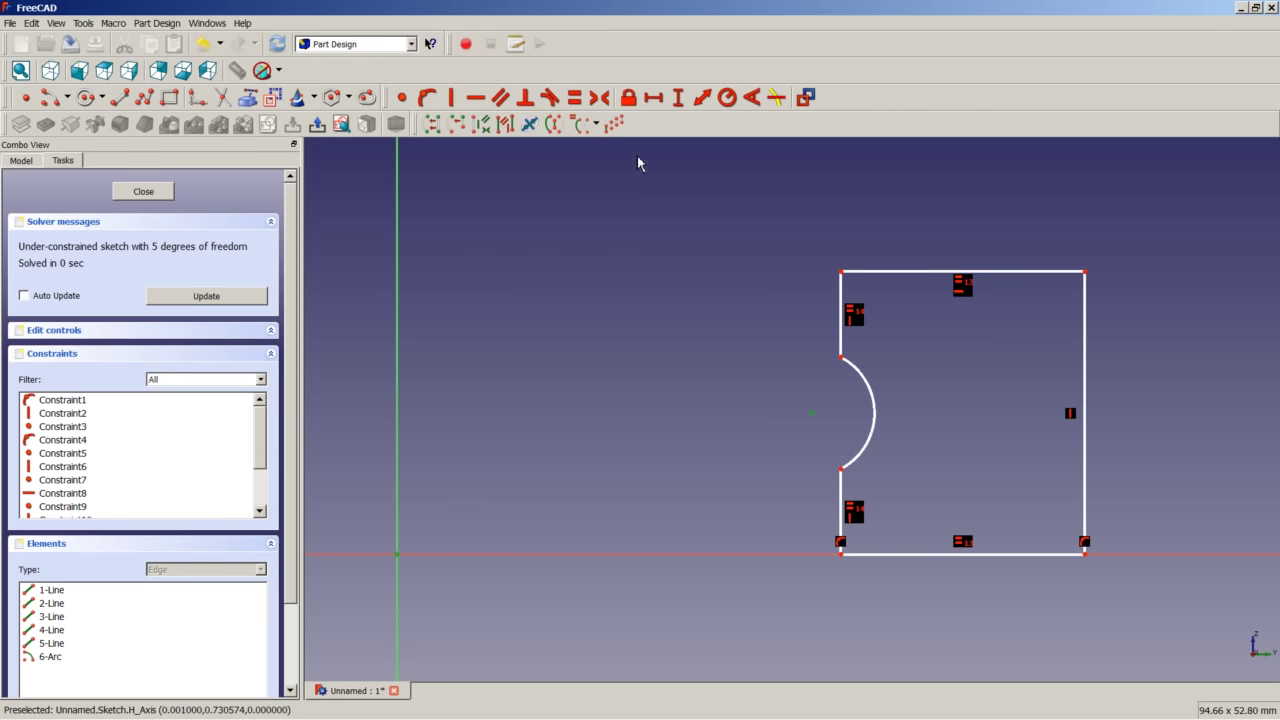
left_click(655, 98)
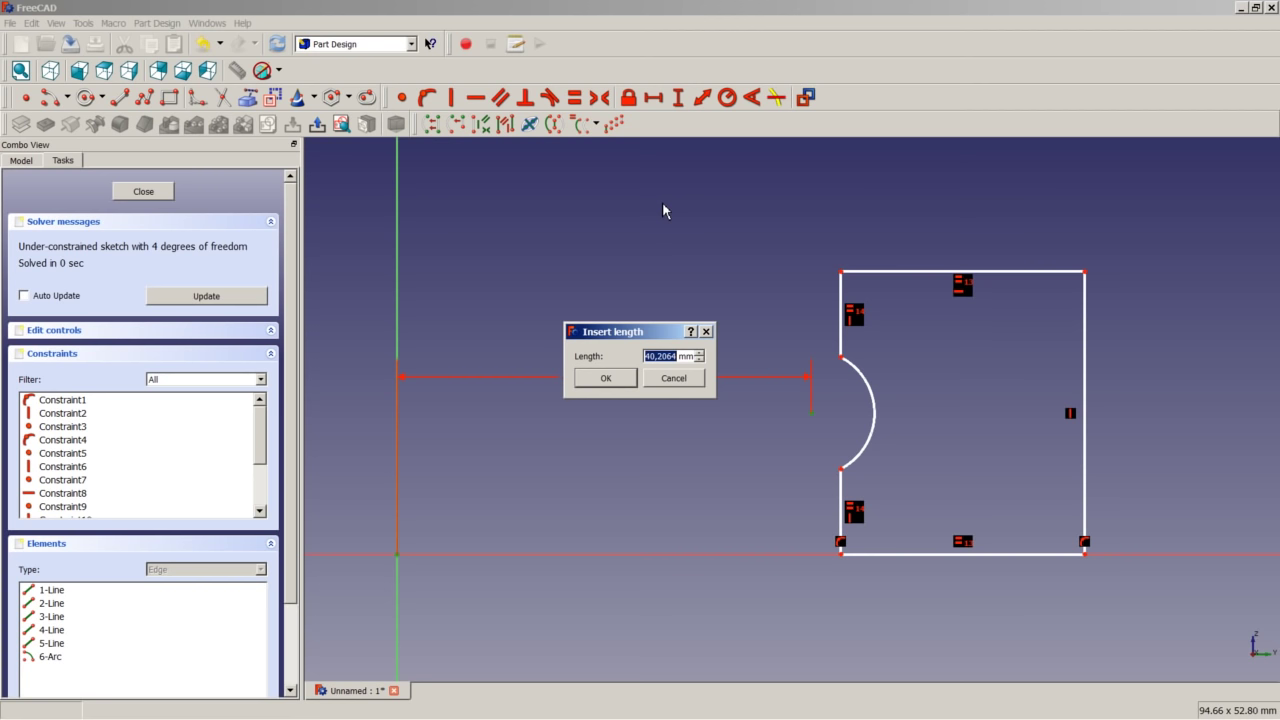
type("7,5")
key("Return")
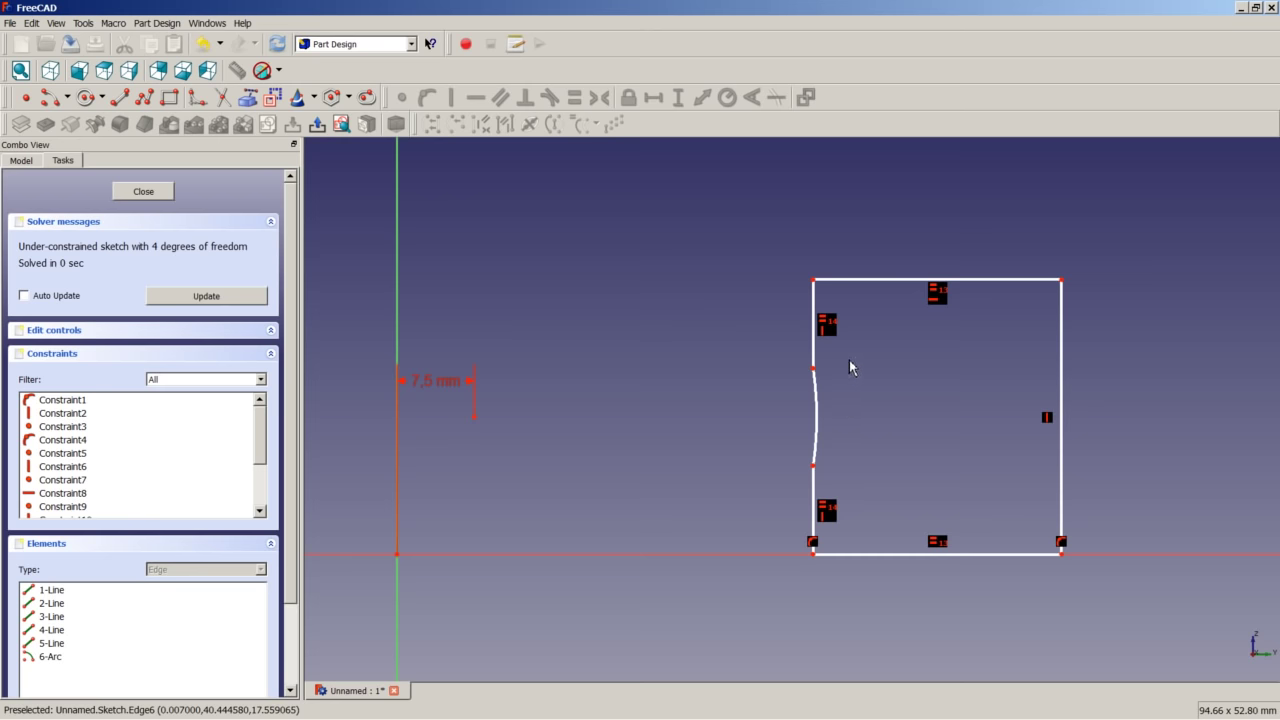
- Set the horizontal distance from the origin to the profile's inner lower corner to 9 mm and place its dimension below the horizontal axis
left_click(813, 554)
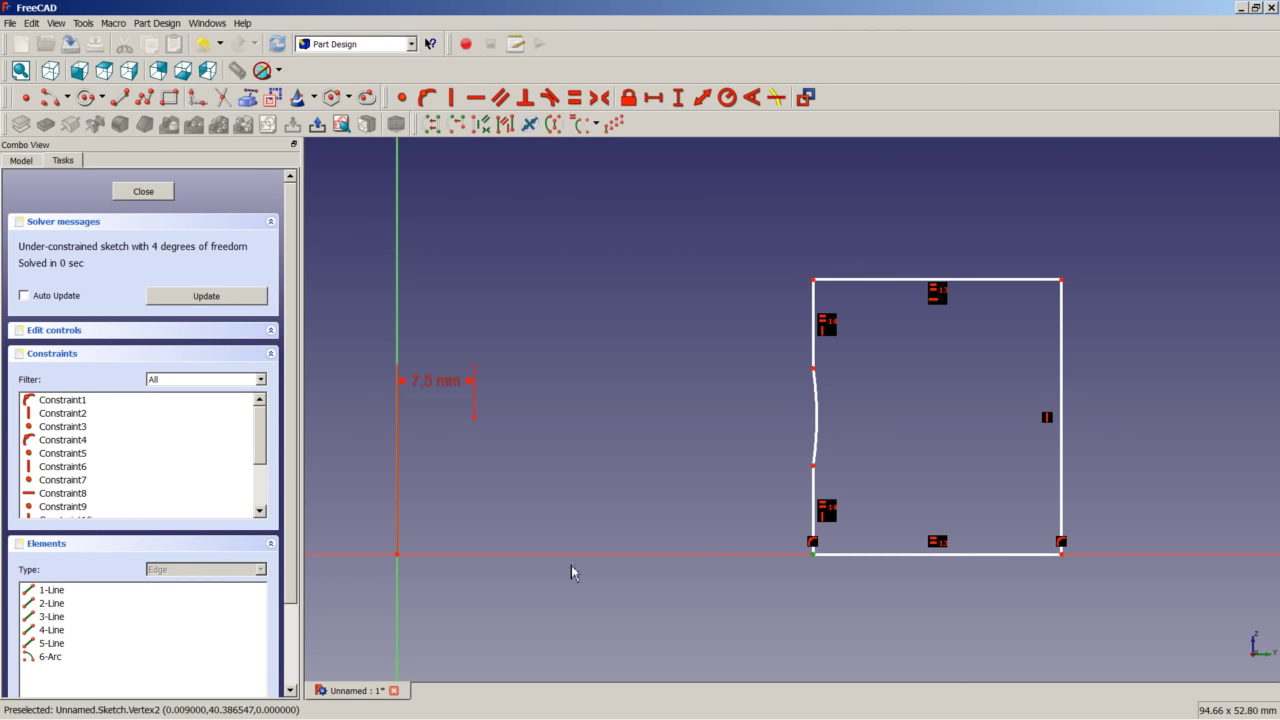
left_click(398, 555)
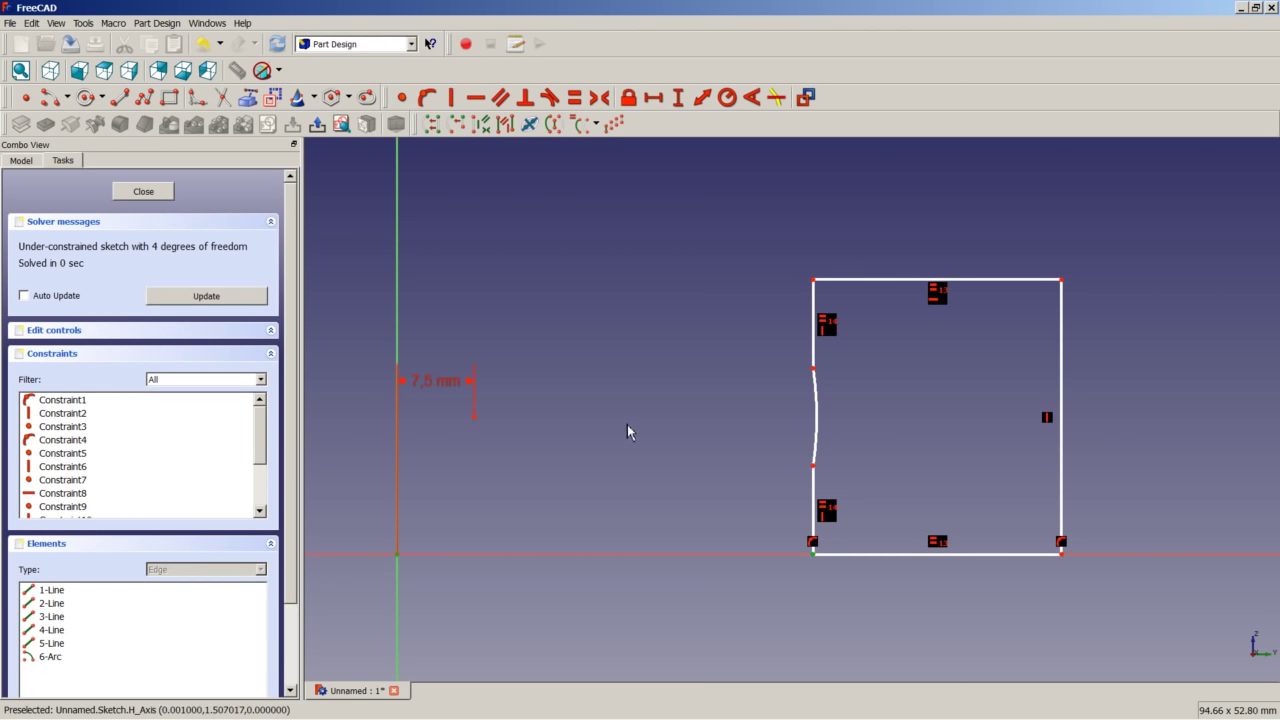
left_click(653, 97)
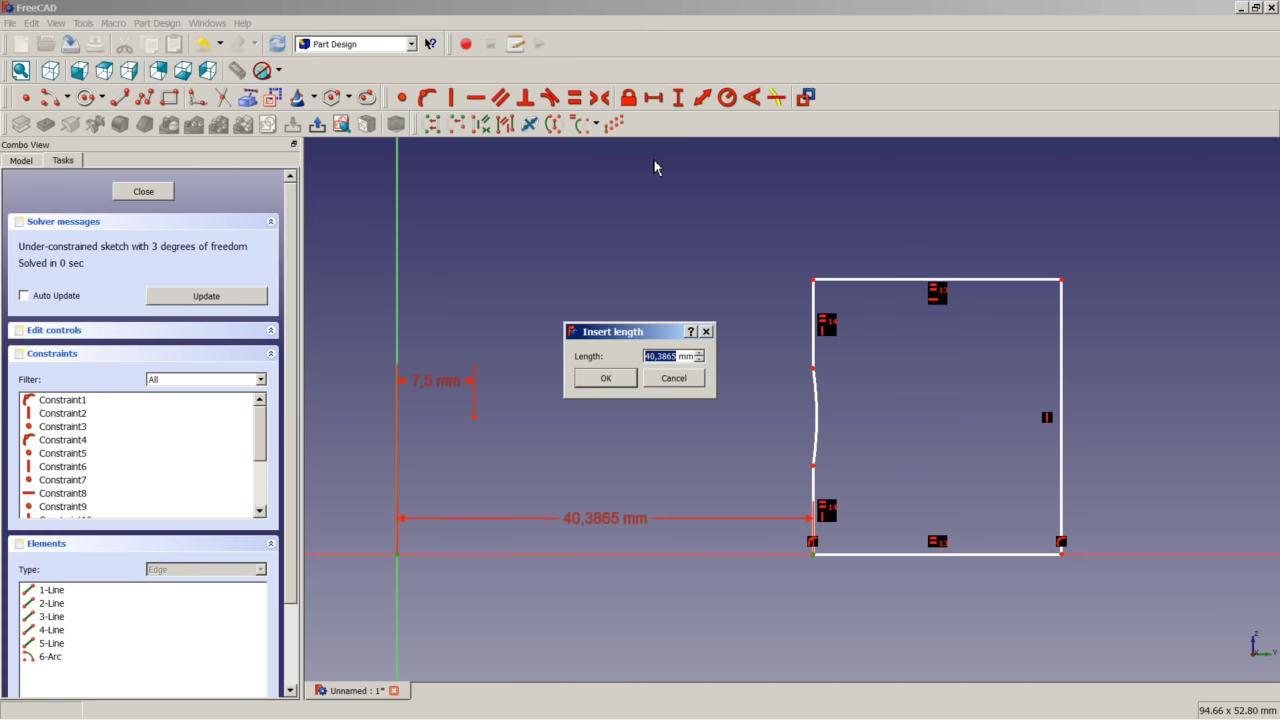
type("9")
key("Return")
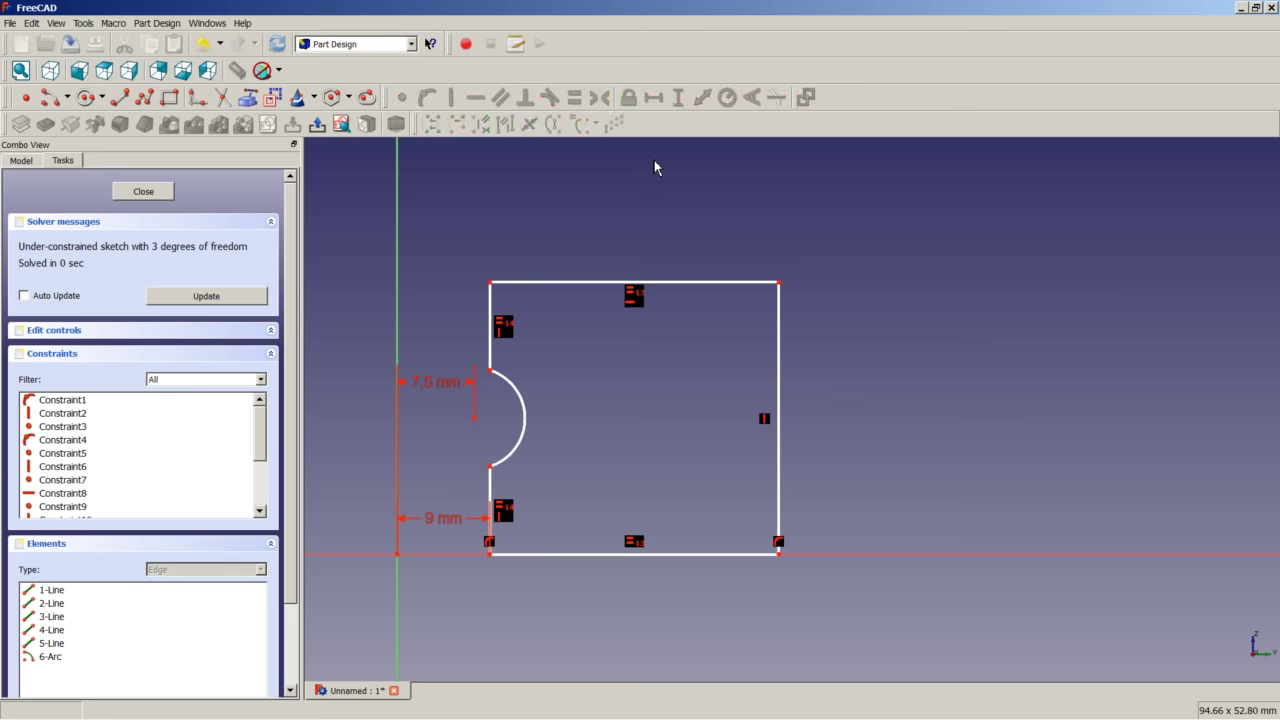
left_click_drag(437, 521, 434, 585)
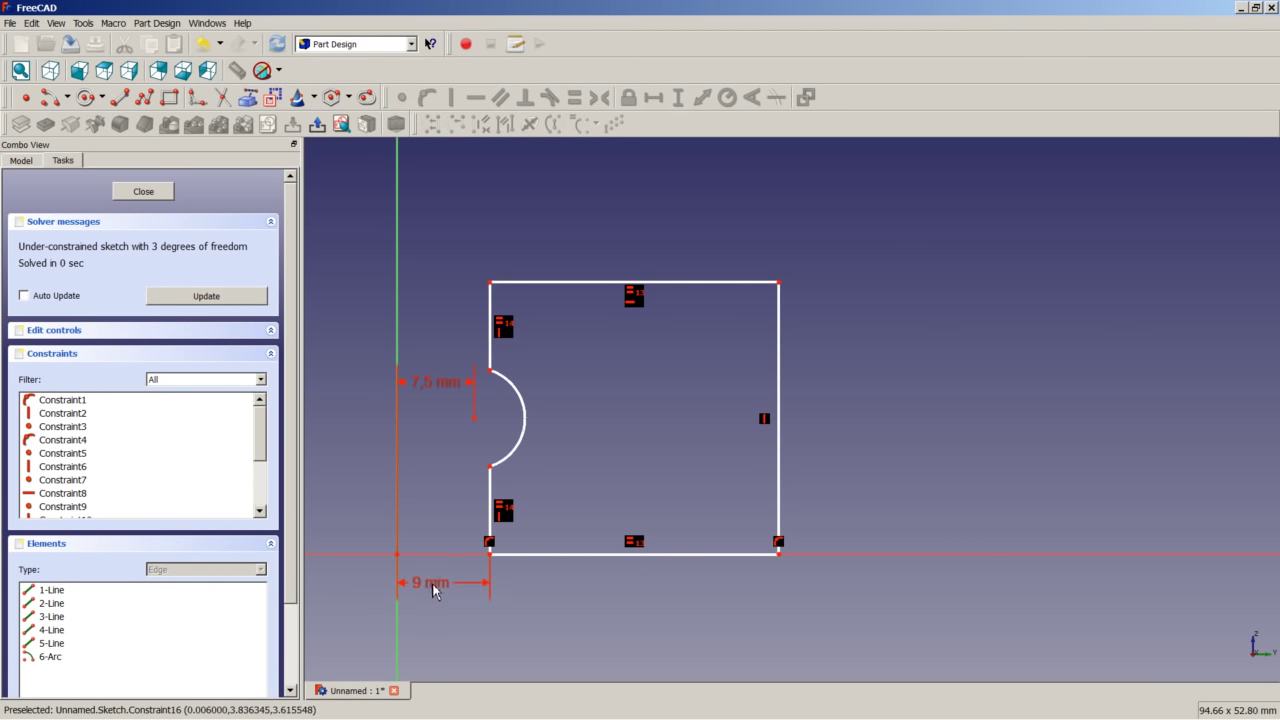
- Set the horizontal distance from the origin to the profile's outer lower corner to 11 mm and place its dimension below the 9 mm one
left_click(400, 562)
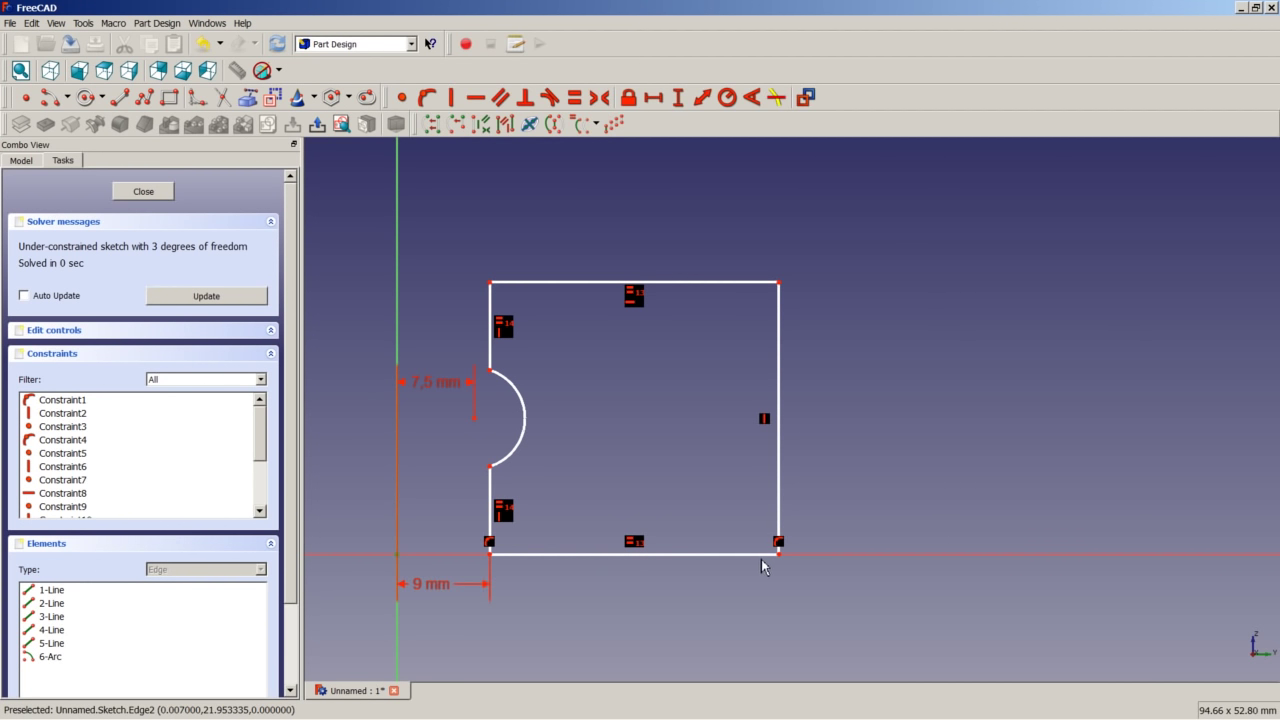
left_click(653, 97)
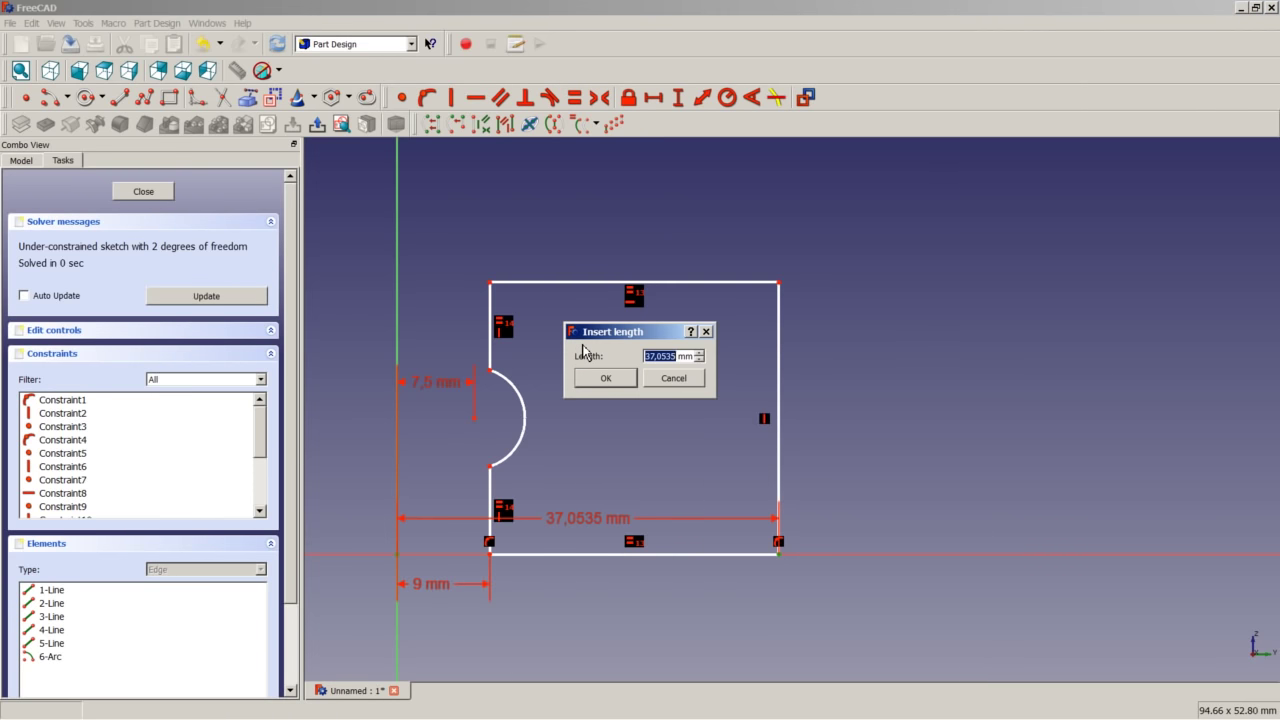
type("11")
key("Return")
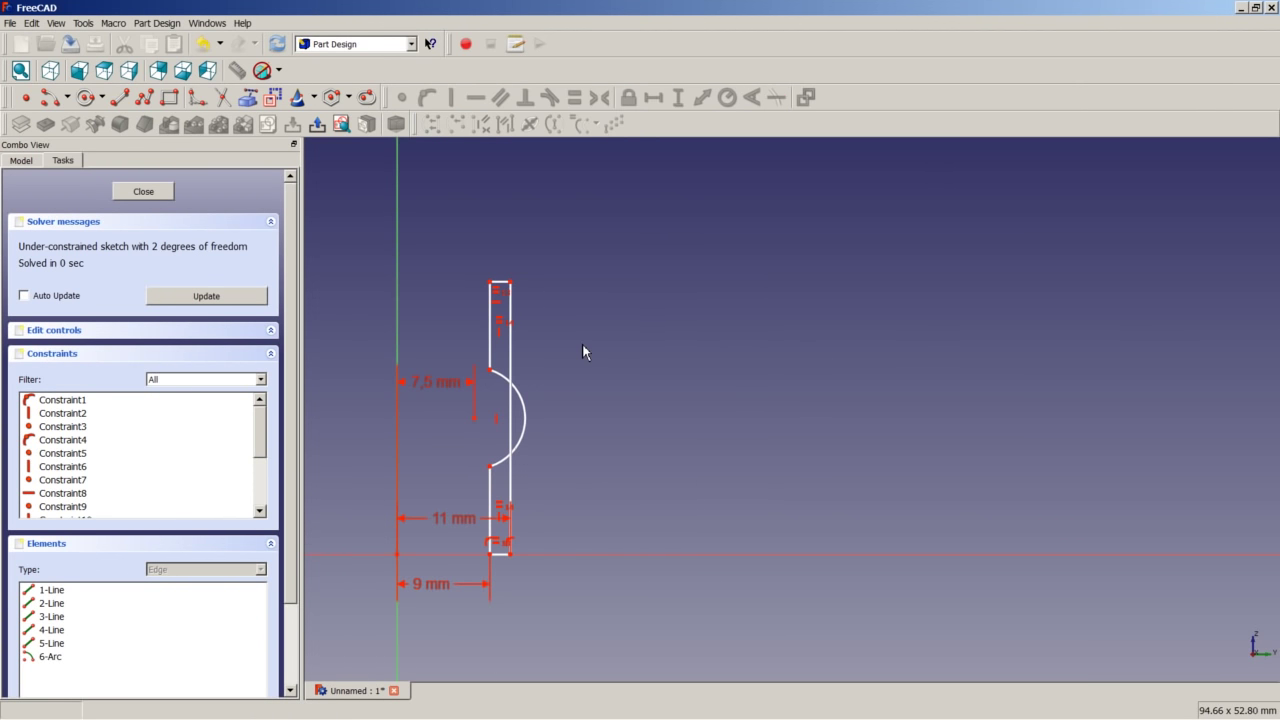
left_click_drag(465, 518, 464, 620)
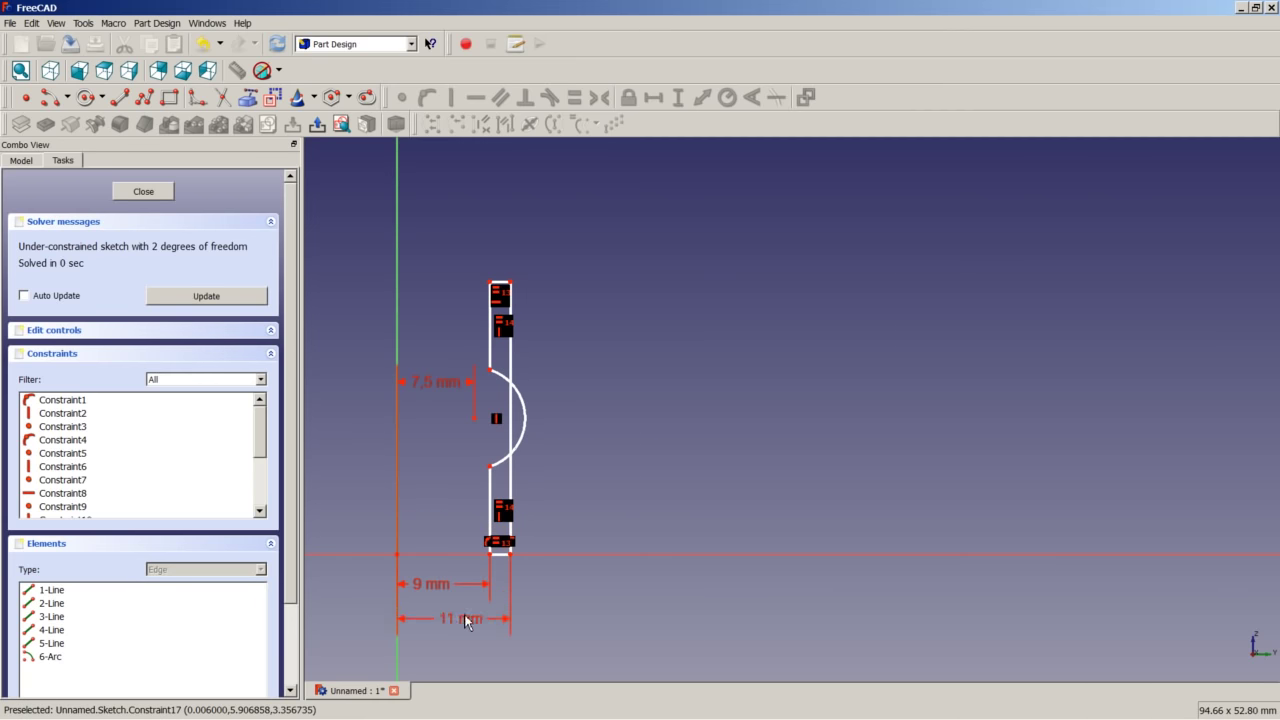
- Constrain the groove arc's radius to 2.25 mm
left_click(525, 420)
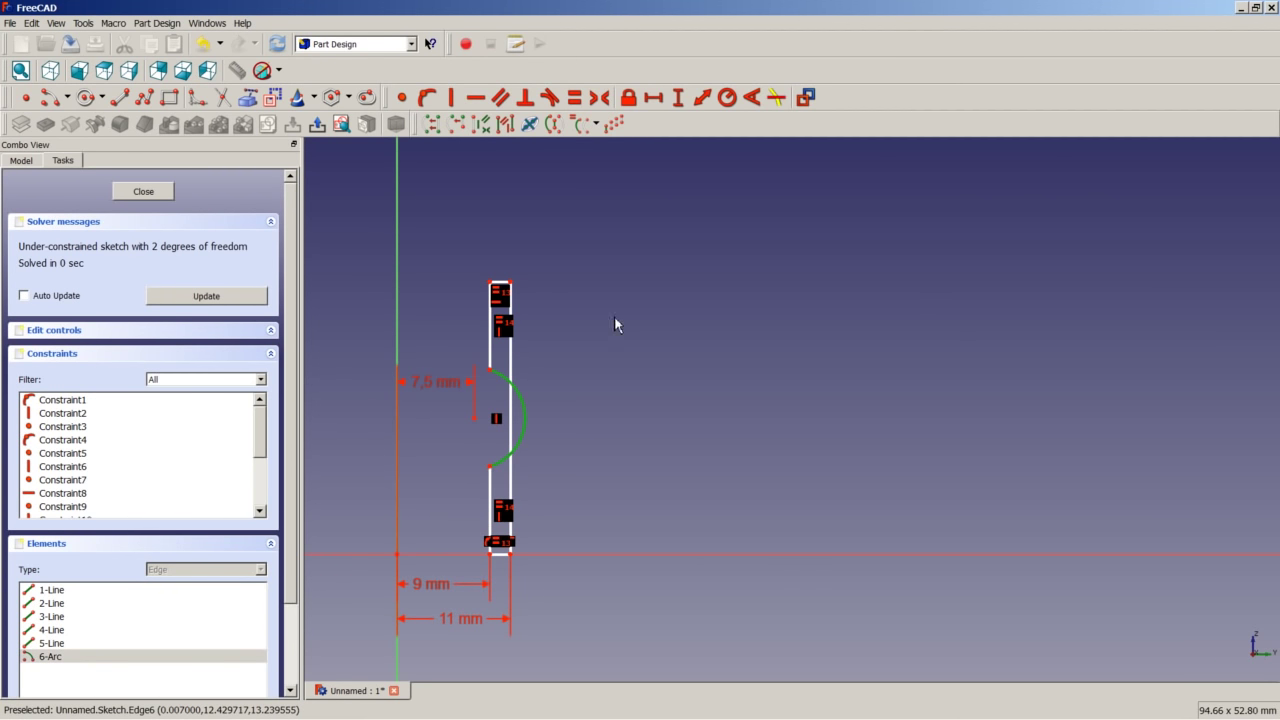
left_click(727, 97)
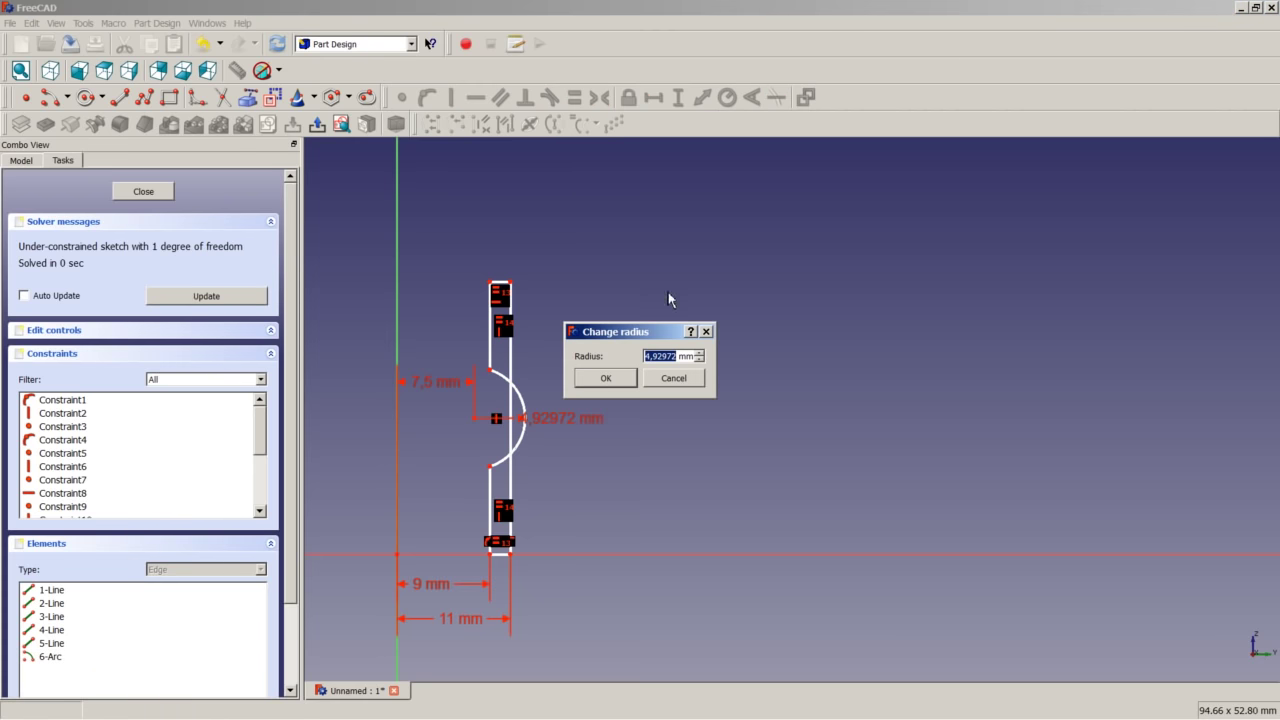
type("2,25")
key("Return")
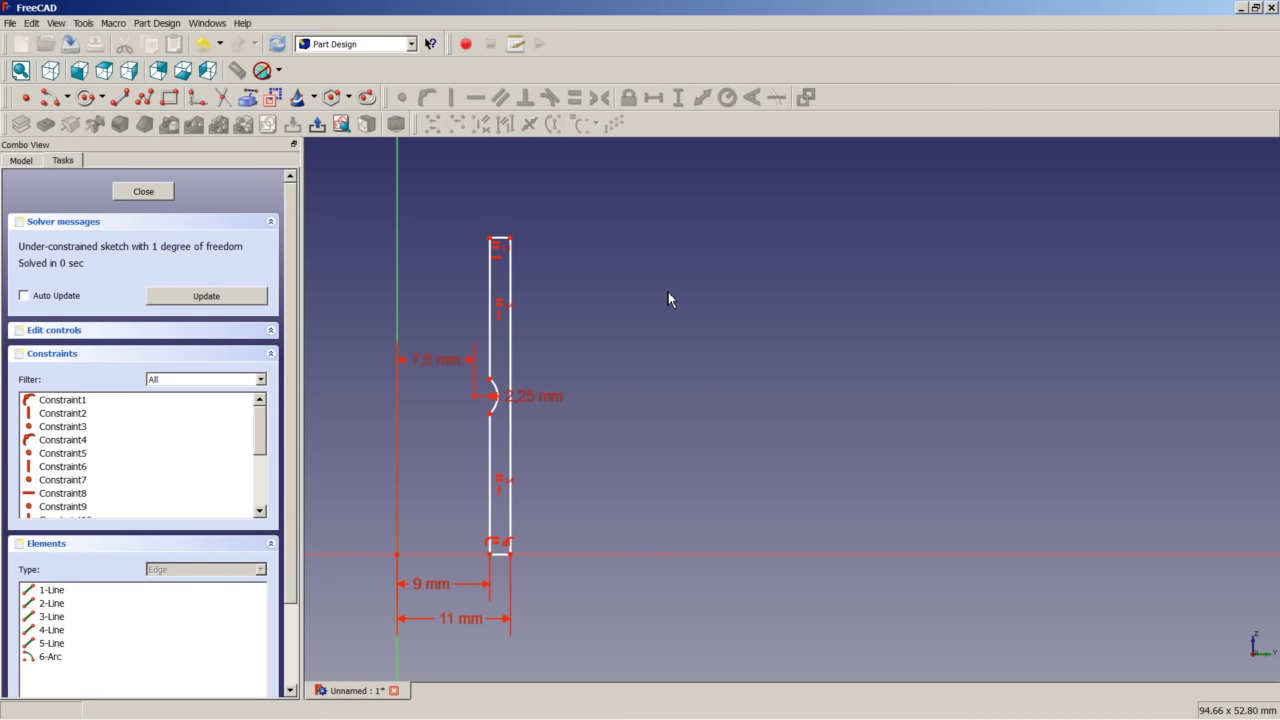
- Try to constrain the outer vertical edge's length directly to 5 mm, and undo that constraint
left_click(512, 366)
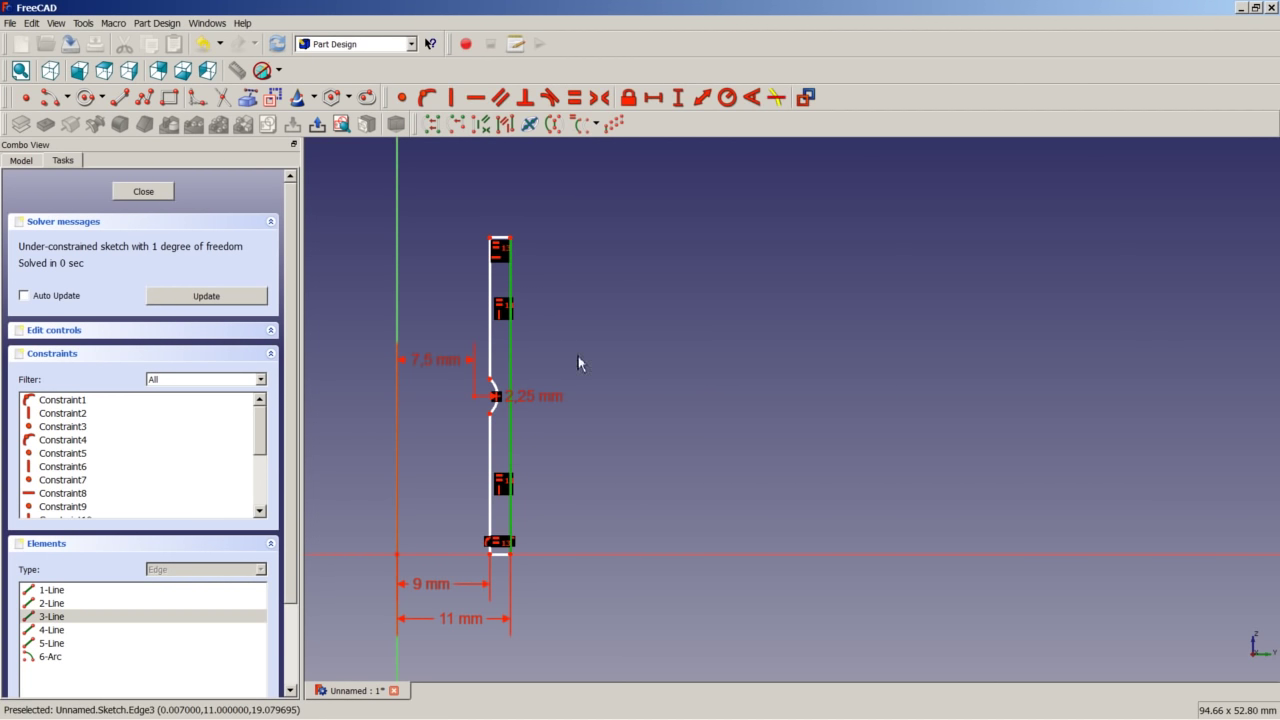
left_click(678, 97)
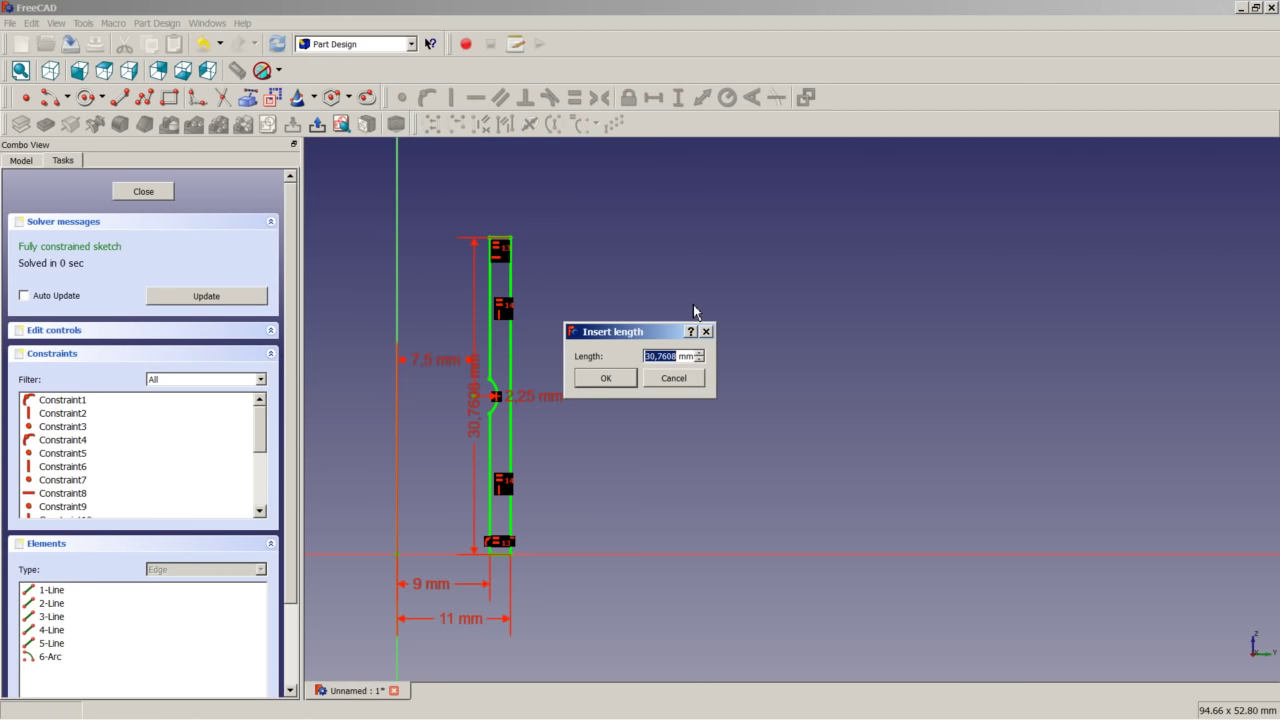
type("5")
key("Return")
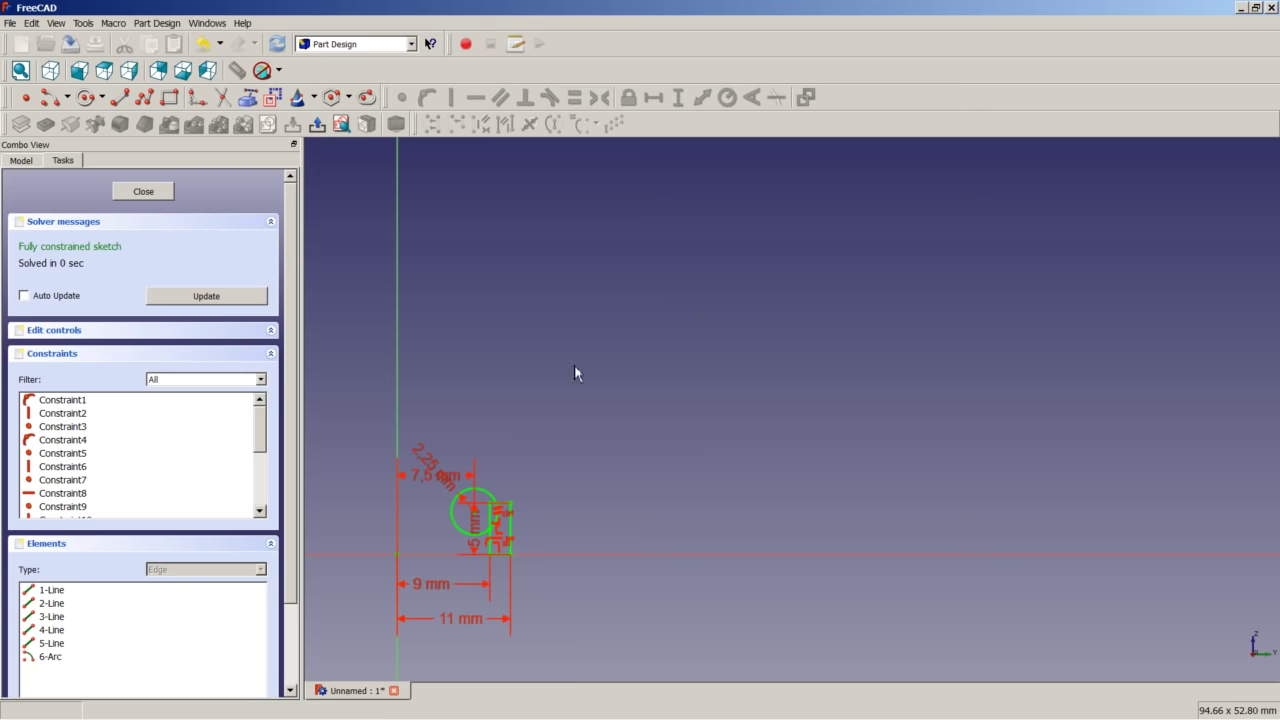
scroll(494, 520, "up", 5)
scroll(484, 551, "down", 2)
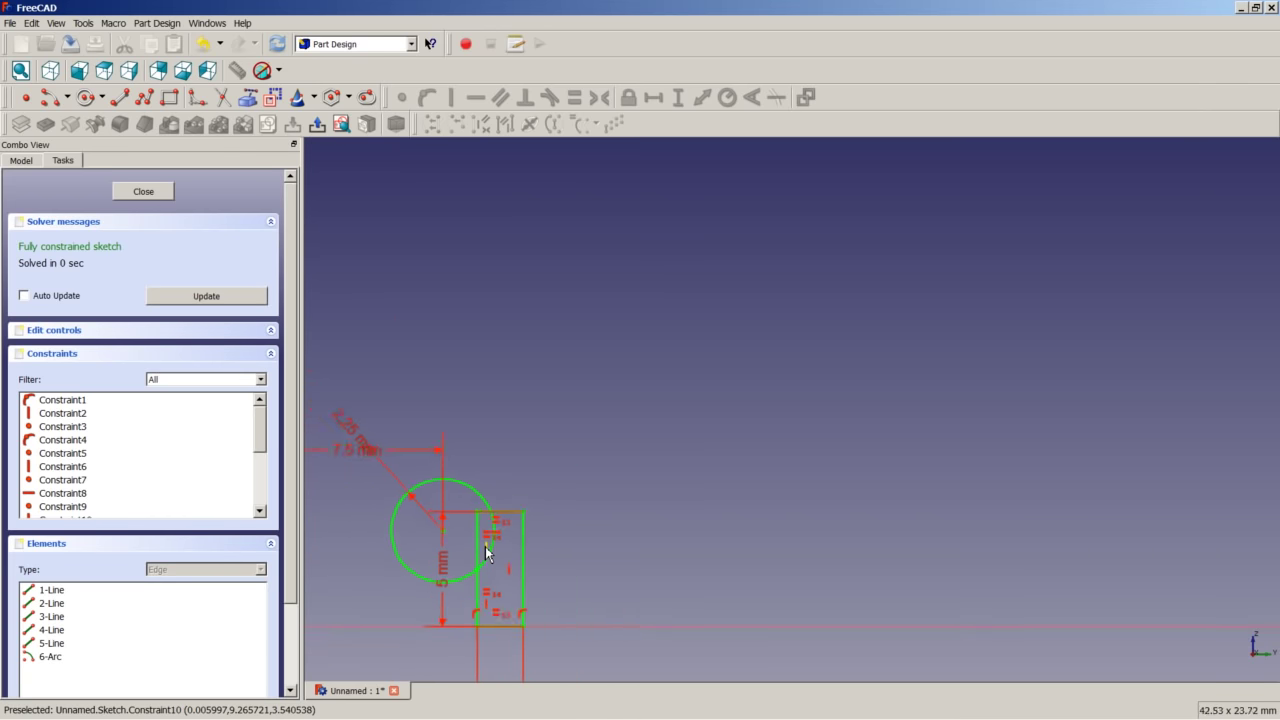
scroll(486, 548, "down", 3)
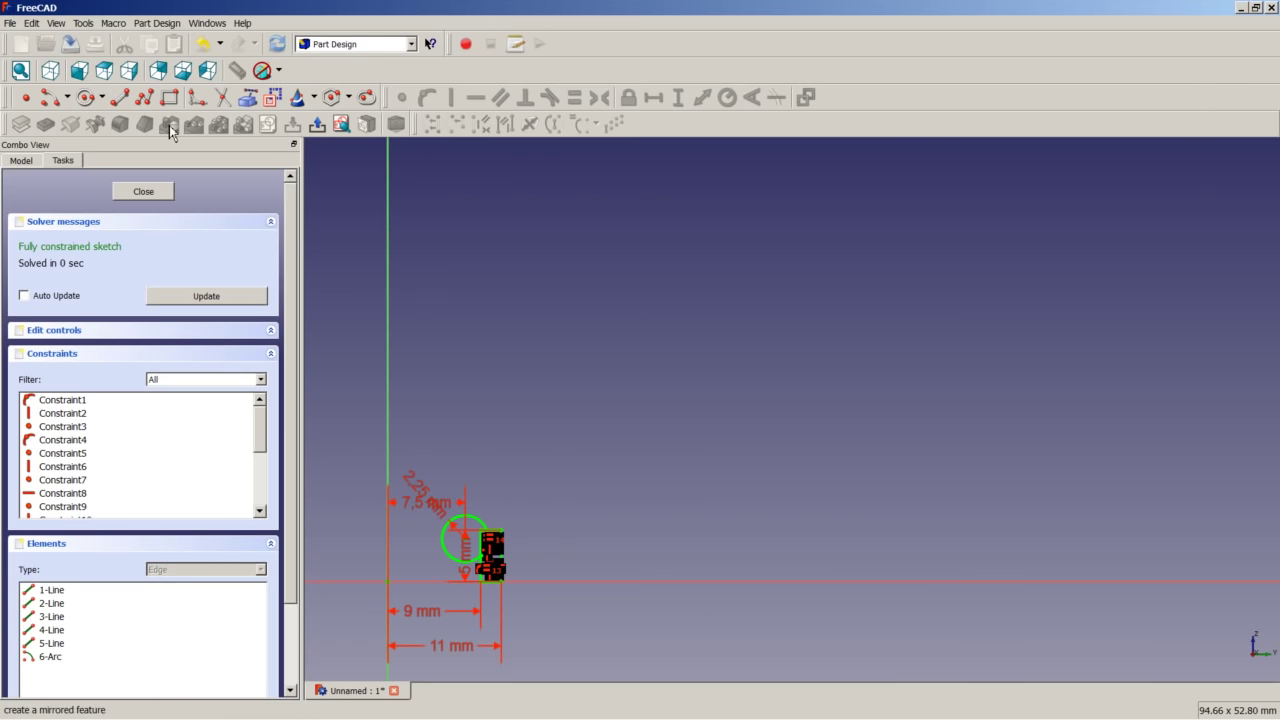
left_click(206, 47)
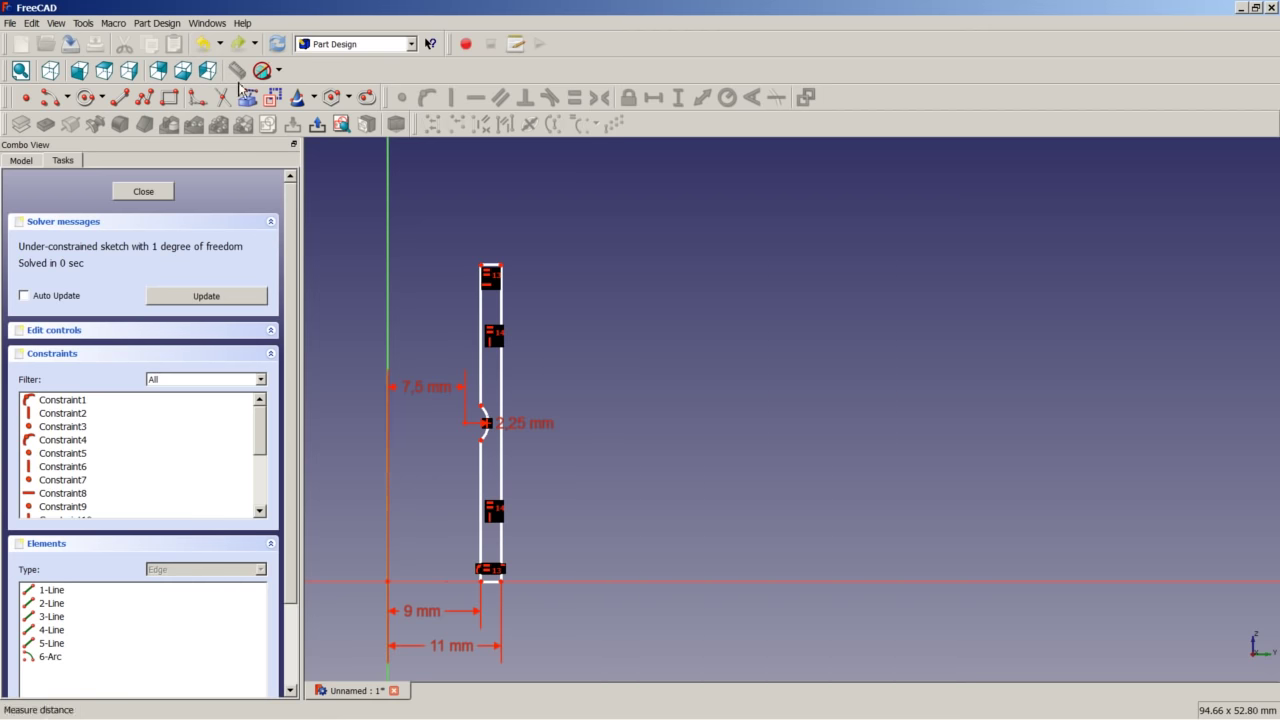
- Constrain the outer vertical edge's length to 20 mm and place its dimension beside the profile's outer side
left_click(503, 457)
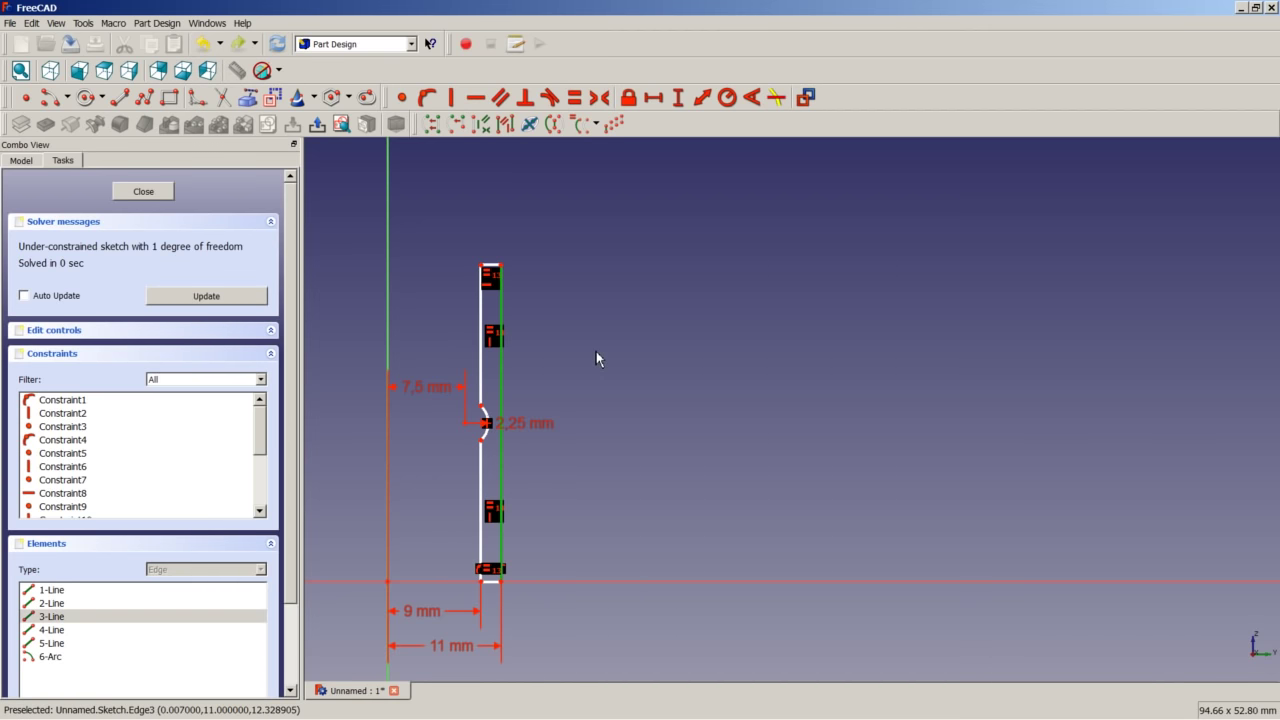
left_click(678, 97)
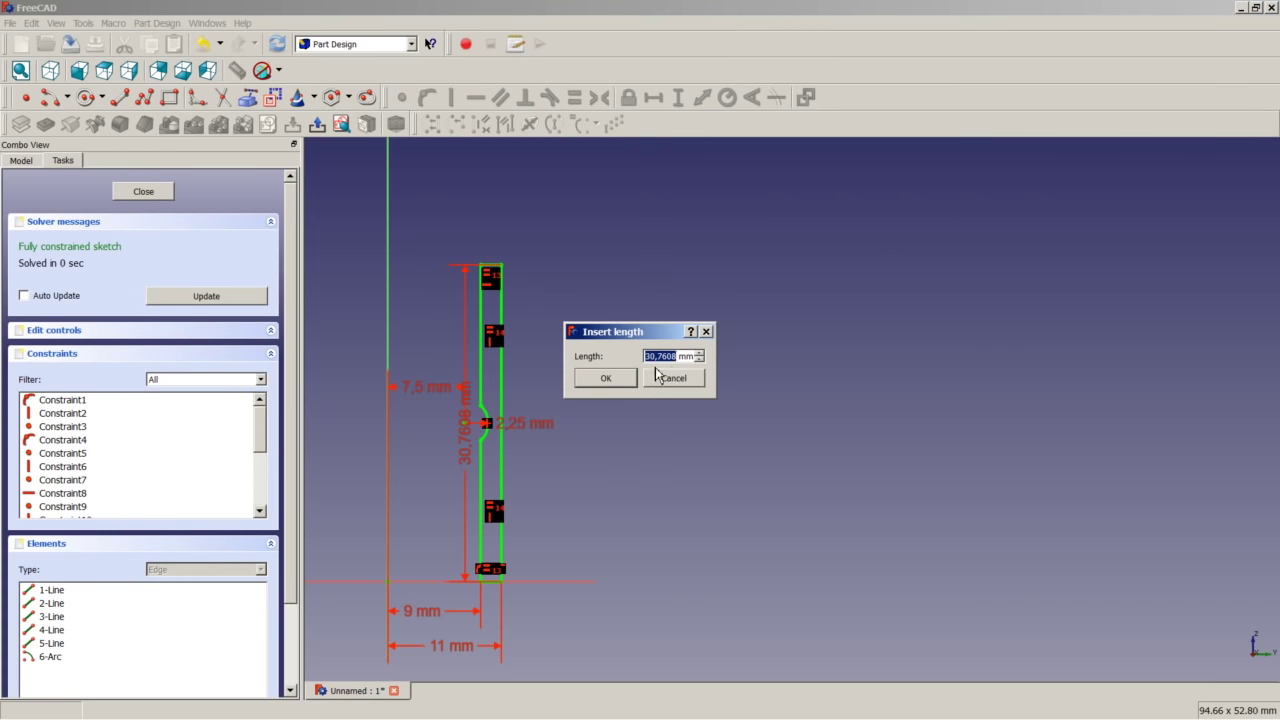
type("20")
key("Return")
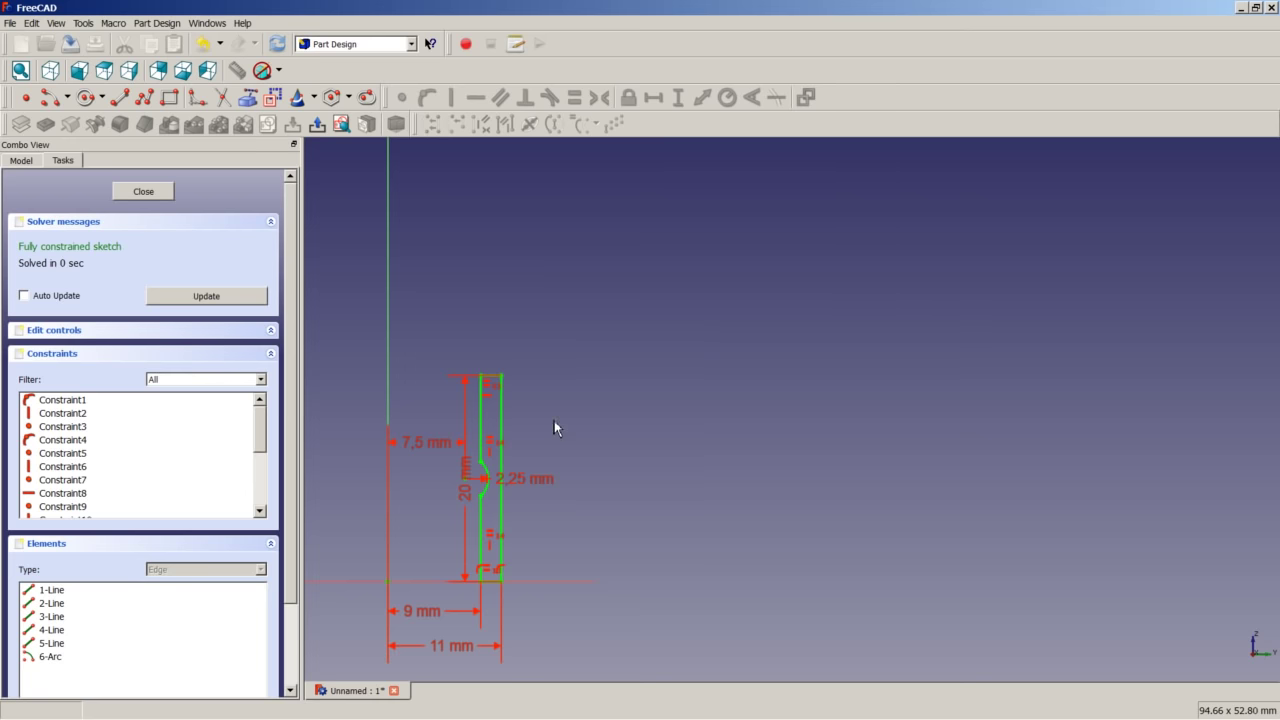
scroll(521, 458, "up", 3)
left_click_drag(426, 492, 569, 494)
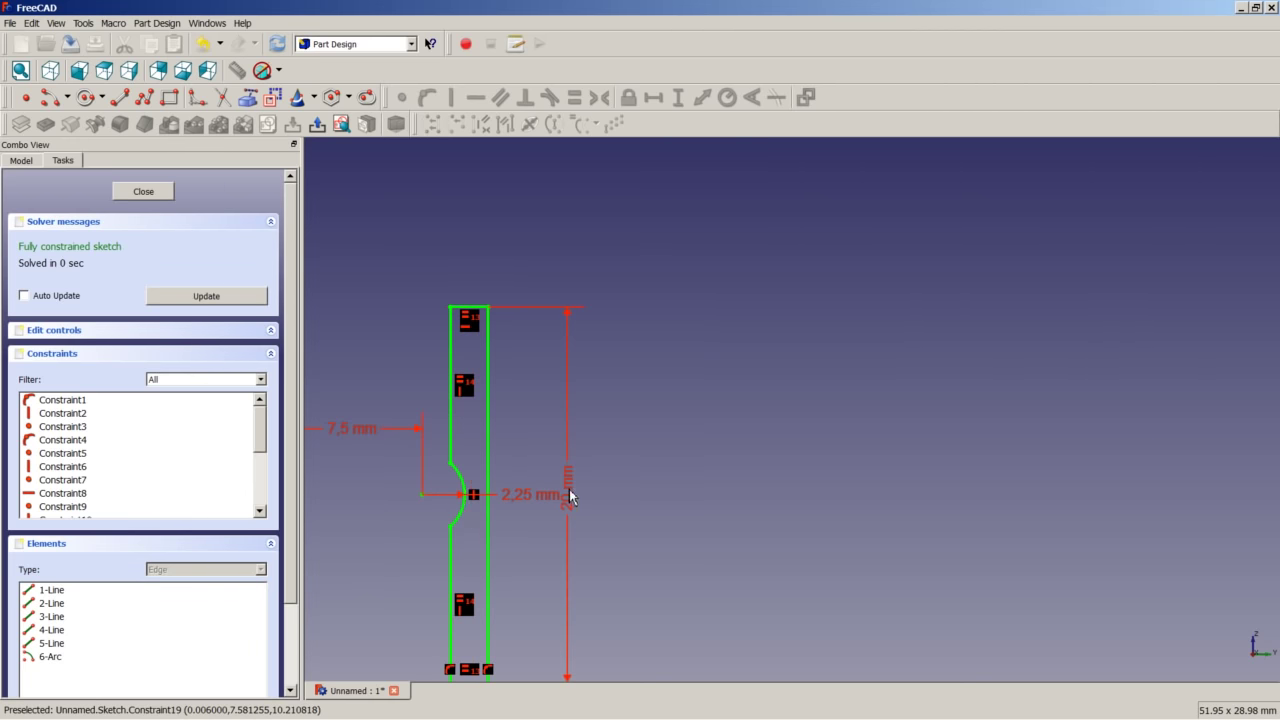
- Reduce the outer vertical edge's length in stages to 15 mm, 10 mm and finally 5 mm
double_click(568, 490)
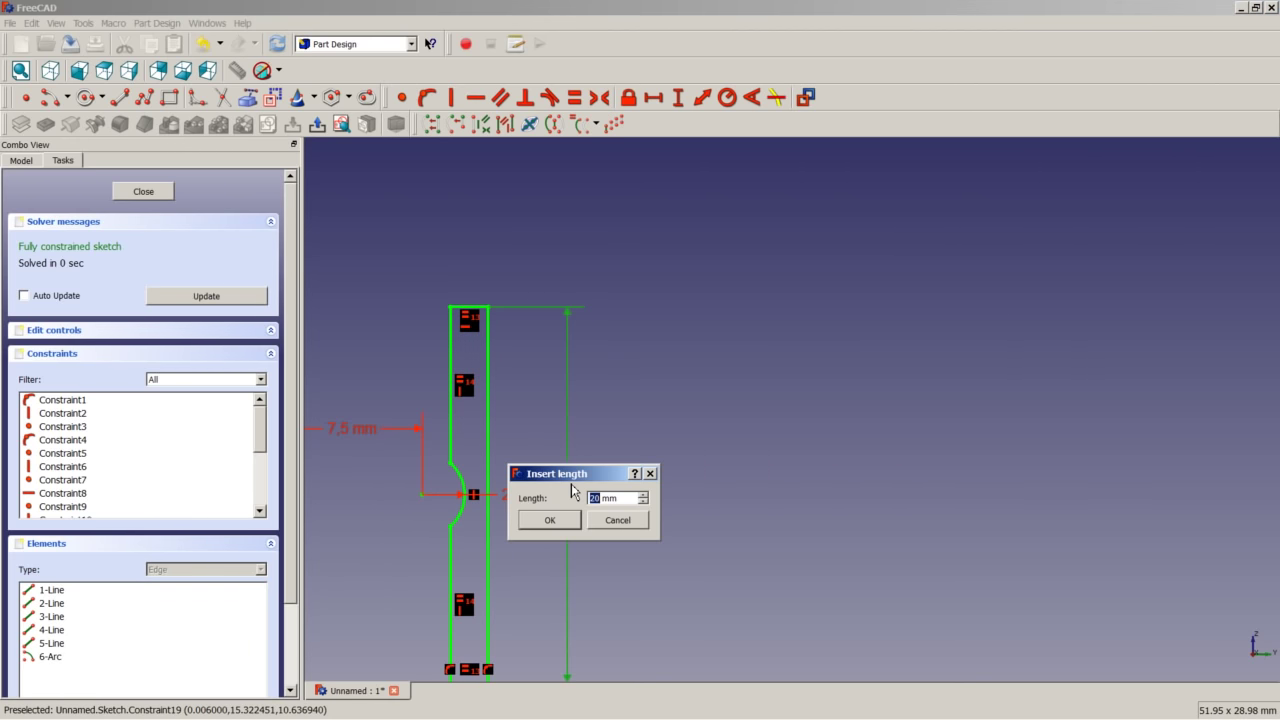
key("Return")
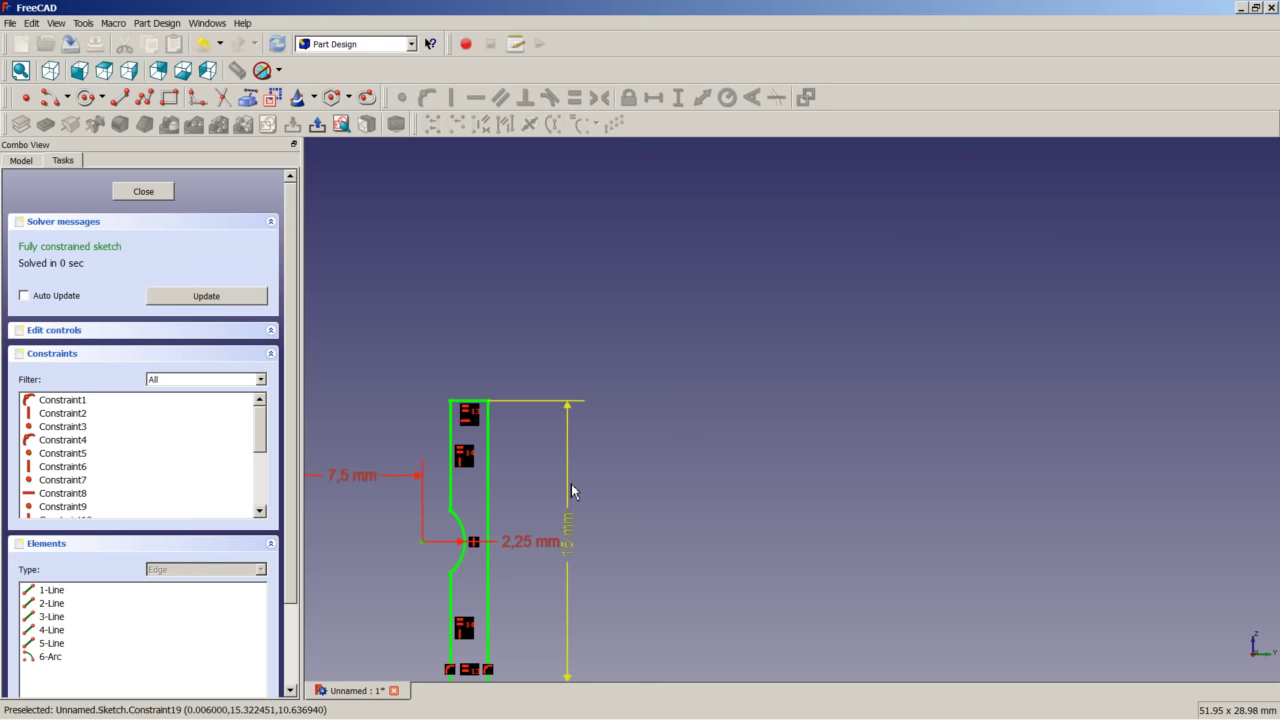
double_click(572, 545)
type("10")
key("Return")
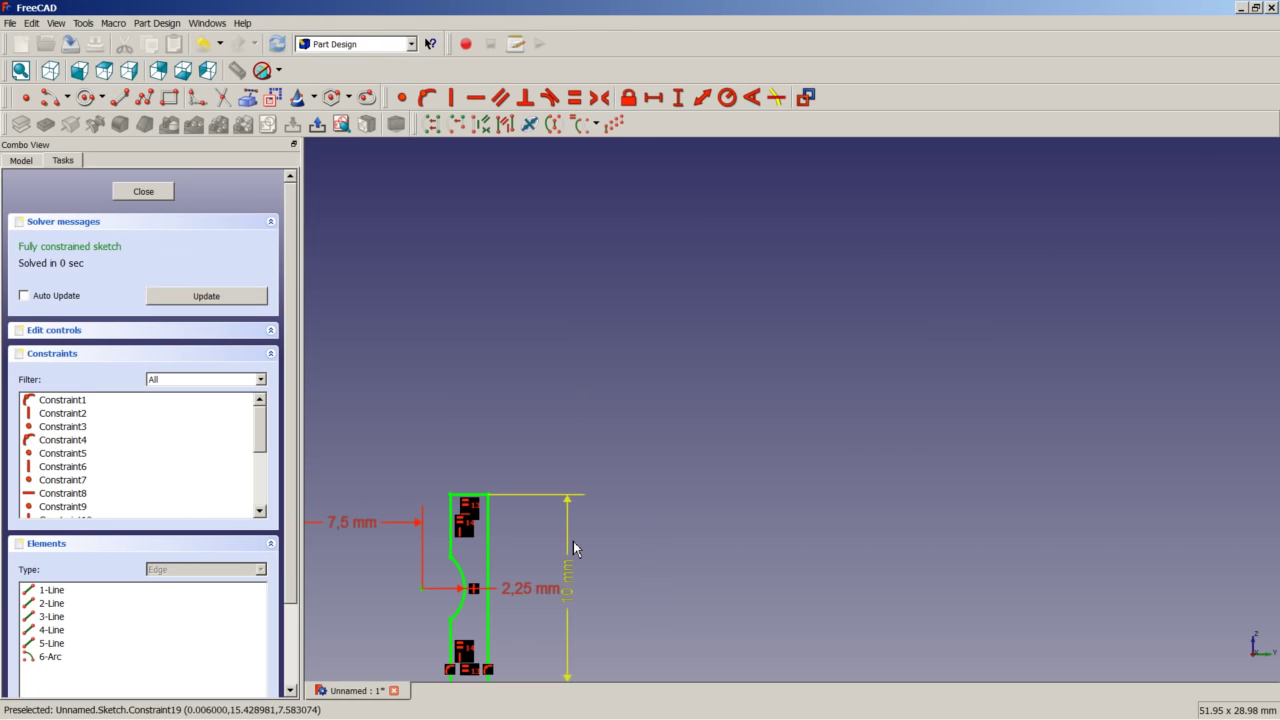
double_click(571, 568)
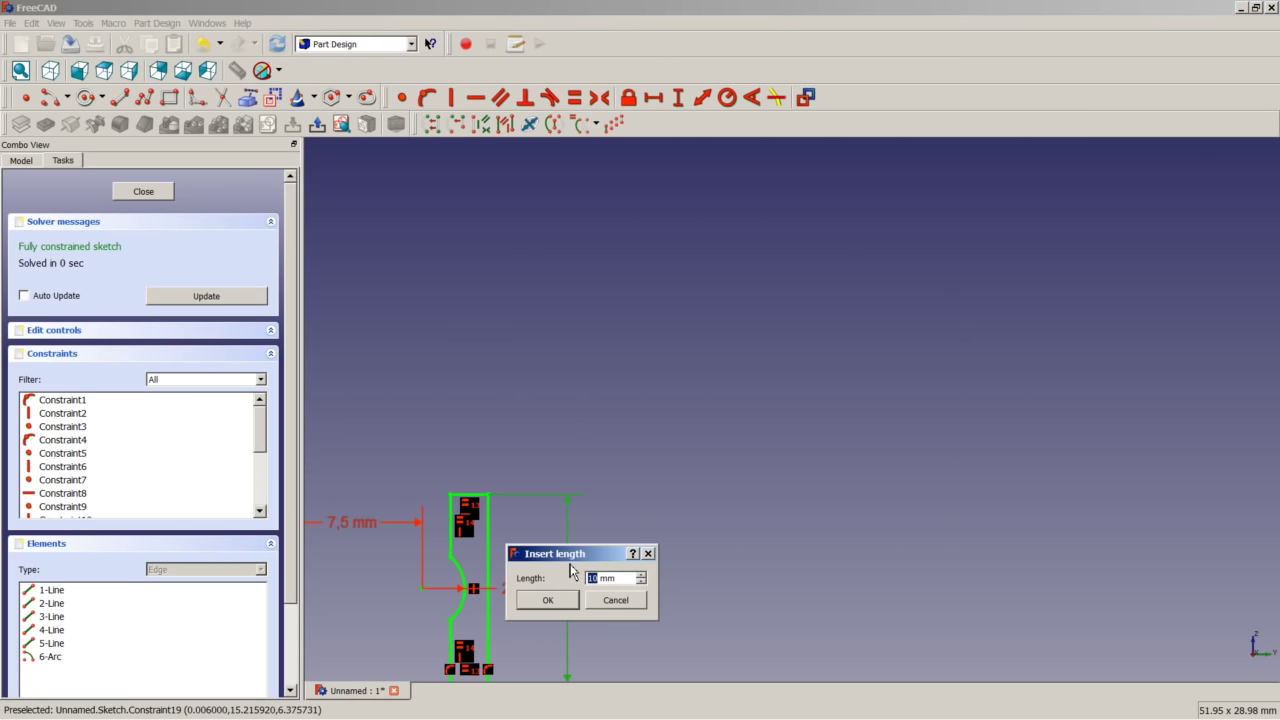
type("5")
key("Return")
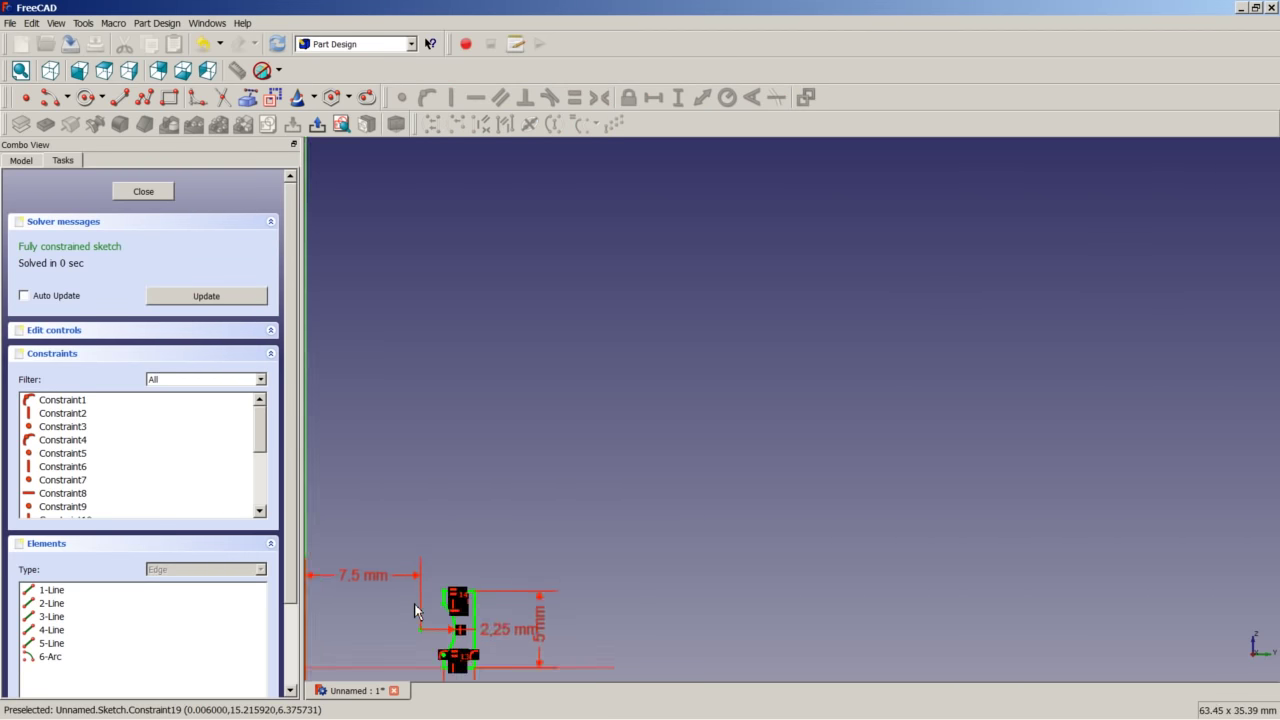
scroll(415, 610, "down", 2)
scroll(399, 622, "up", 4)
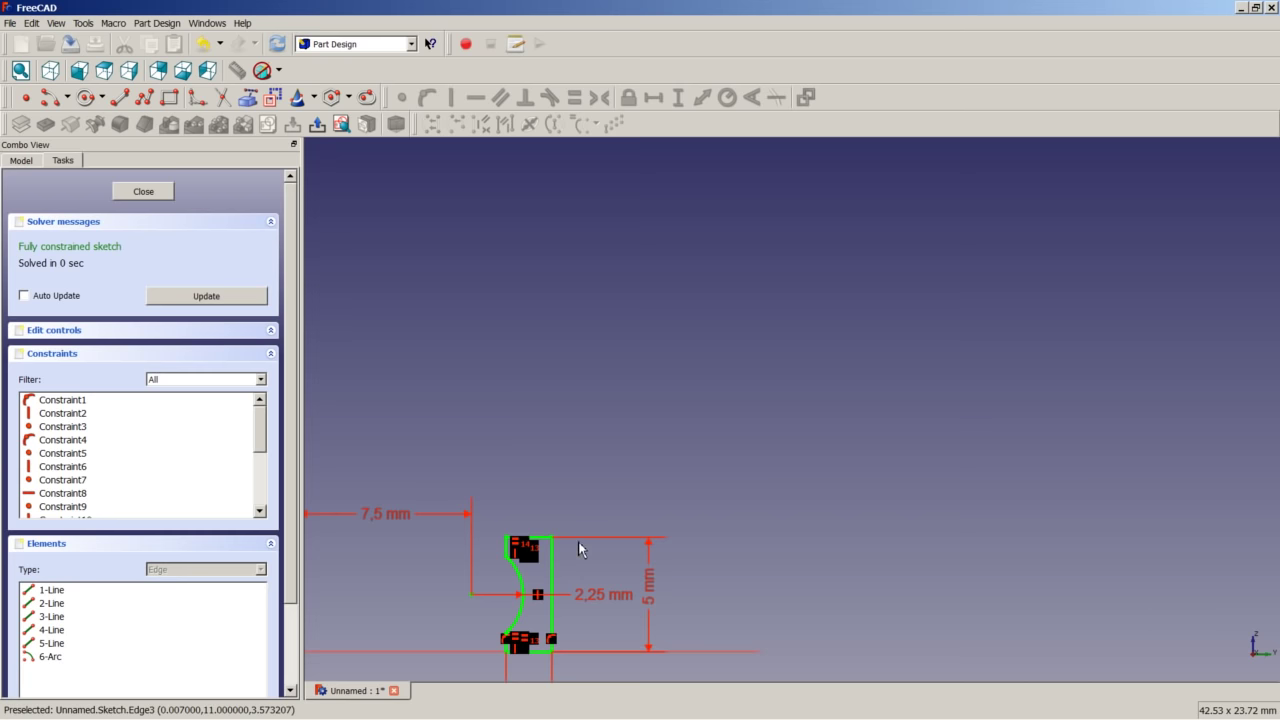
scroll(529, 528, "down", 3)
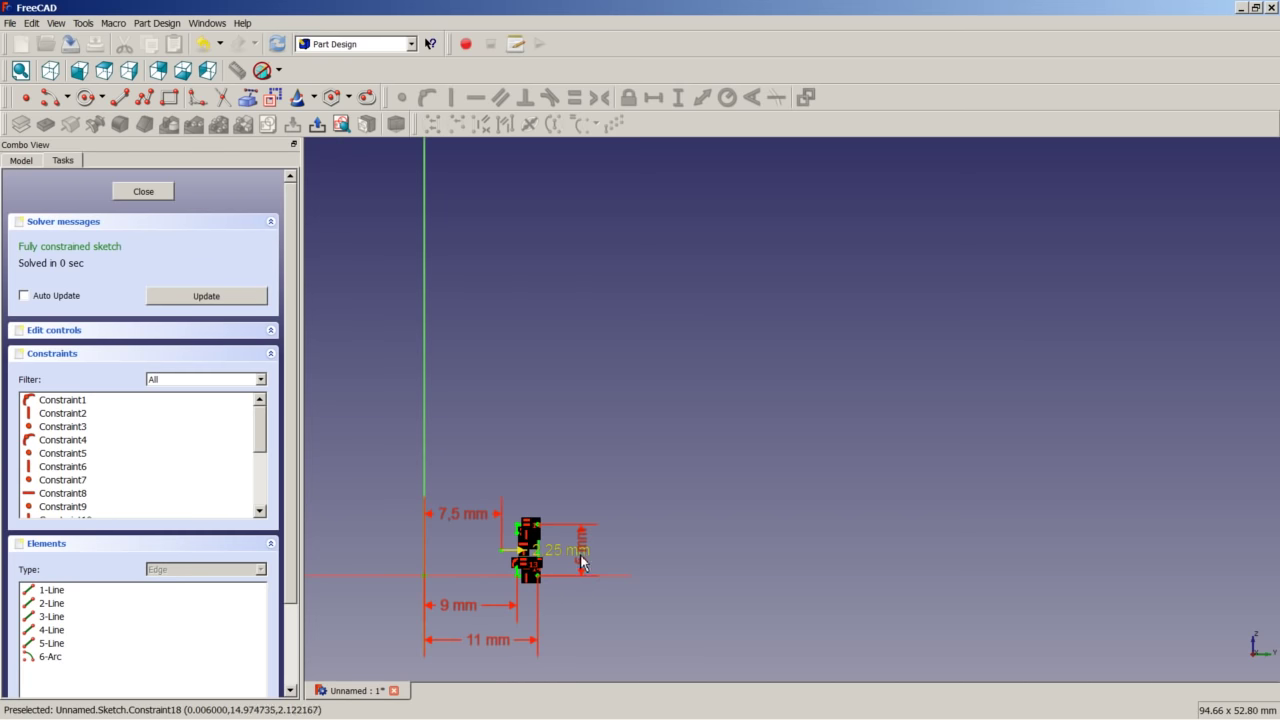
scroll(582, 562, "up", 2)
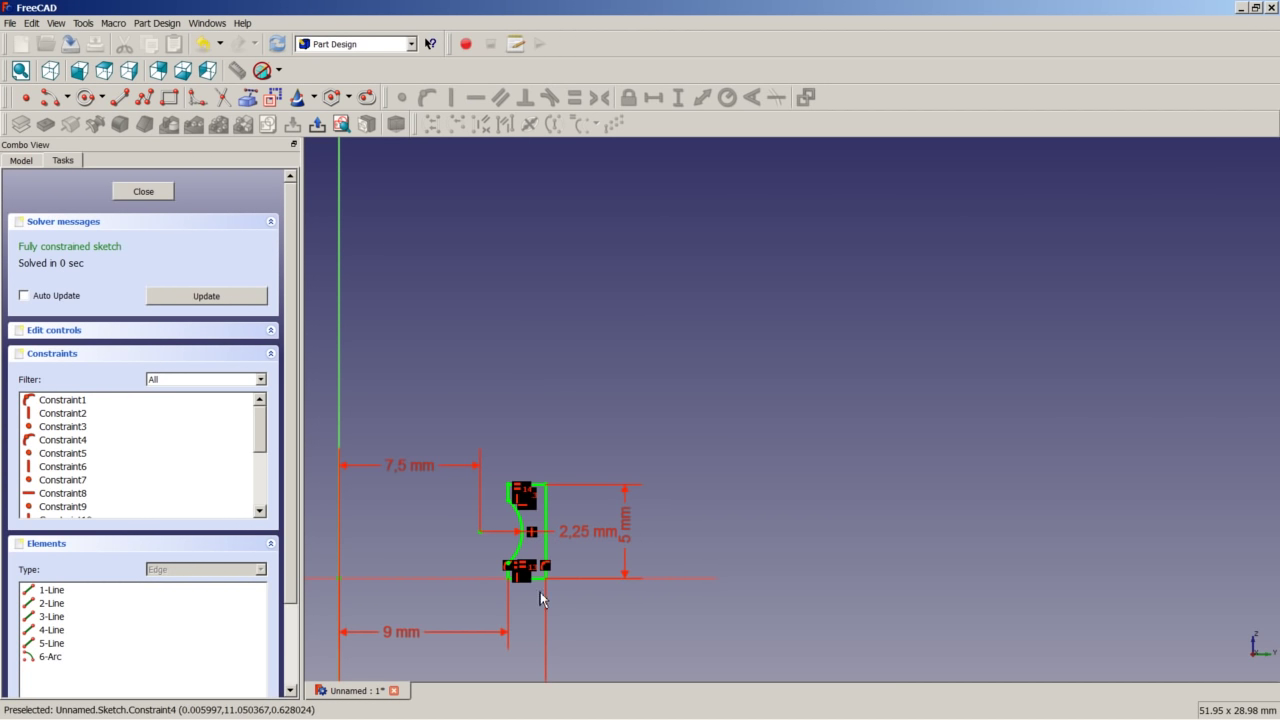
- Close the sketch and revolve the profile 360° about the vertical sketch axis with the reversed direction, and save the document
left_click(141, 189)
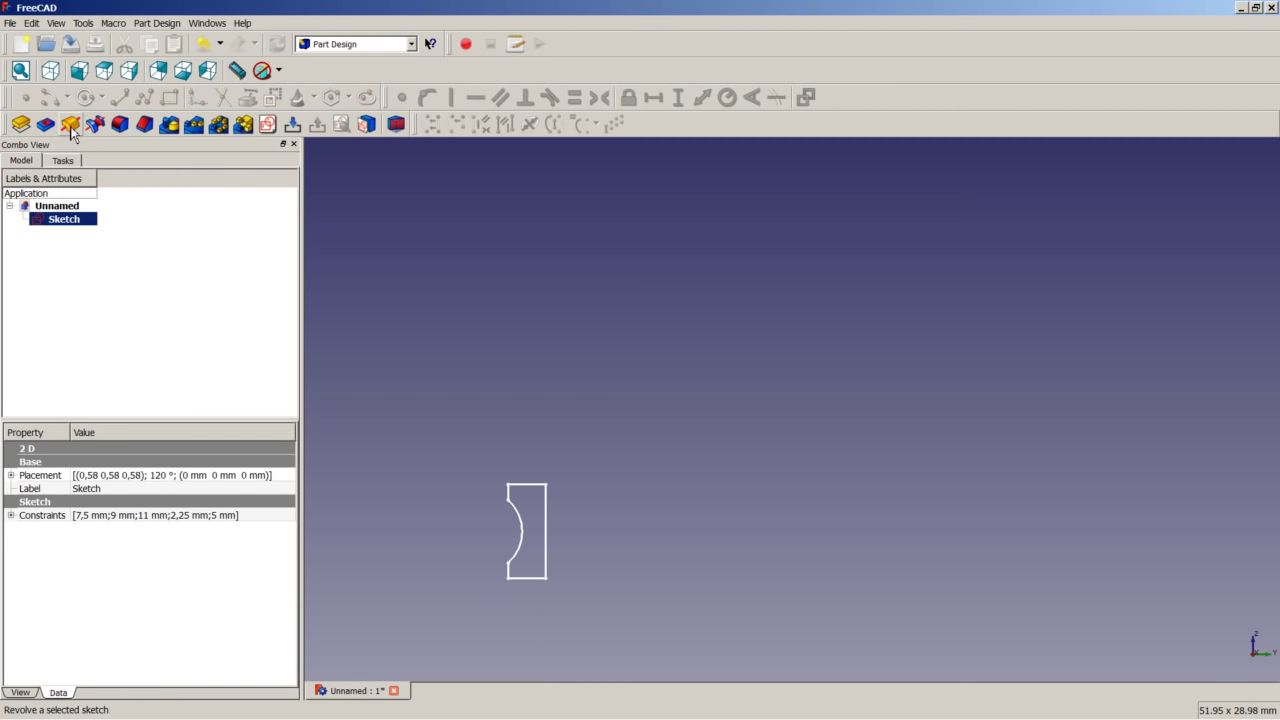
left_click(72, 126)
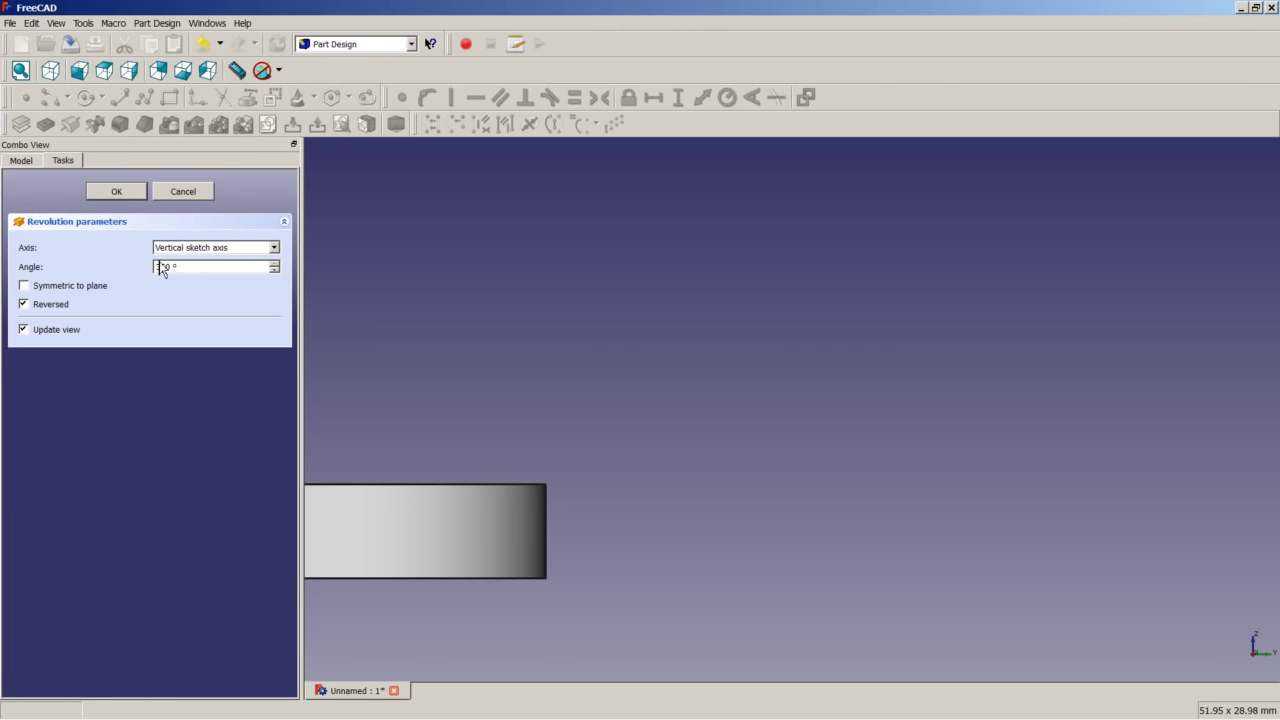
left_click(113, 191)
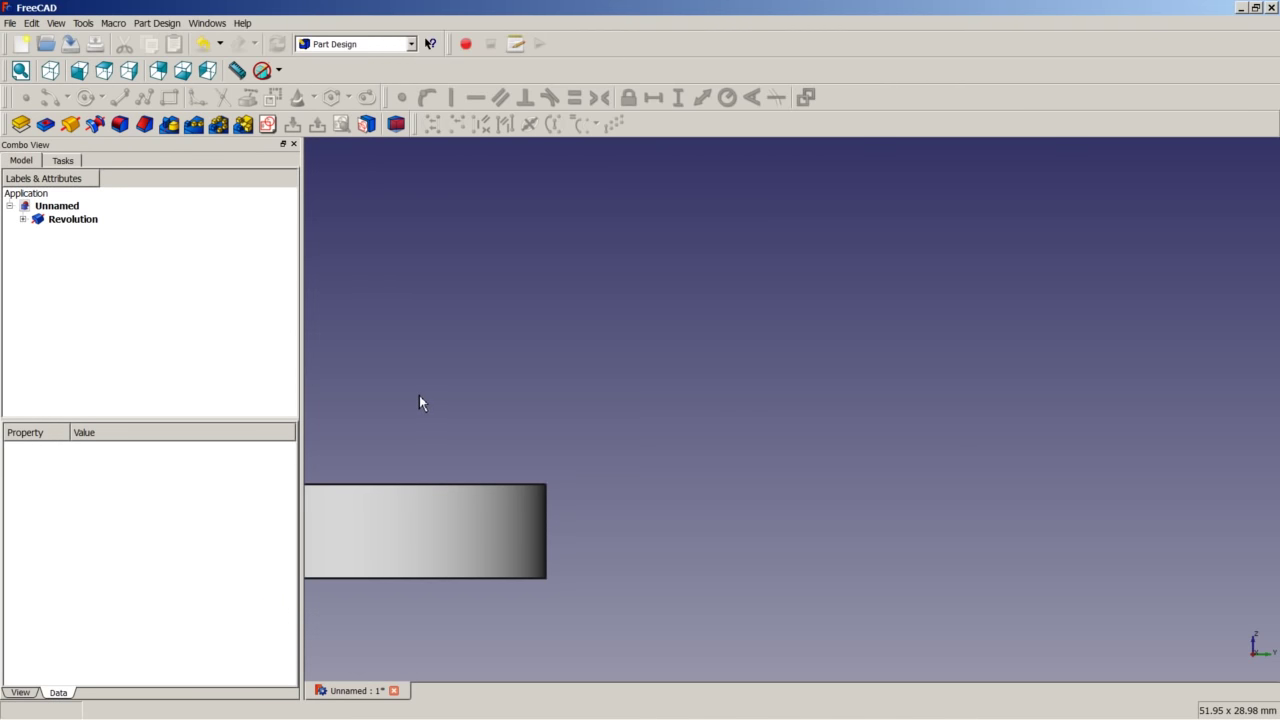
scroll(416, 397, "up", 2)
scroll(414, 399, "down", 6)
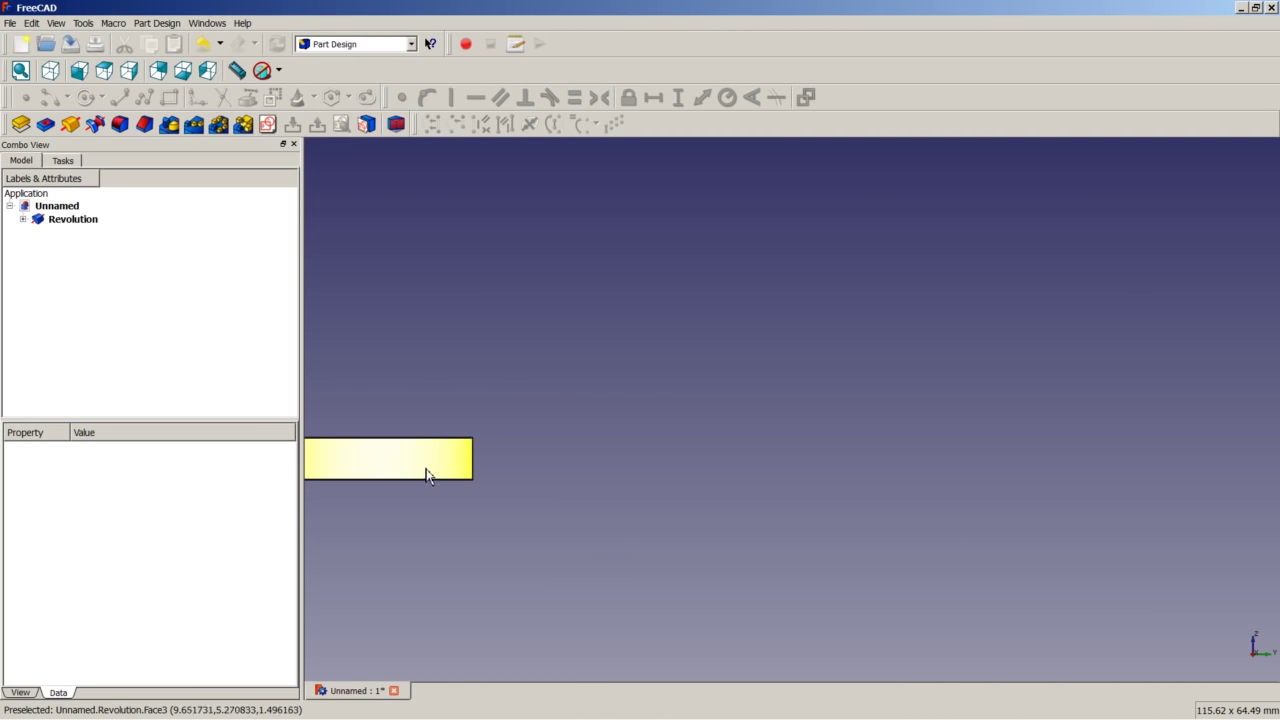
left_click(426, 470)
left_click(425, 381)
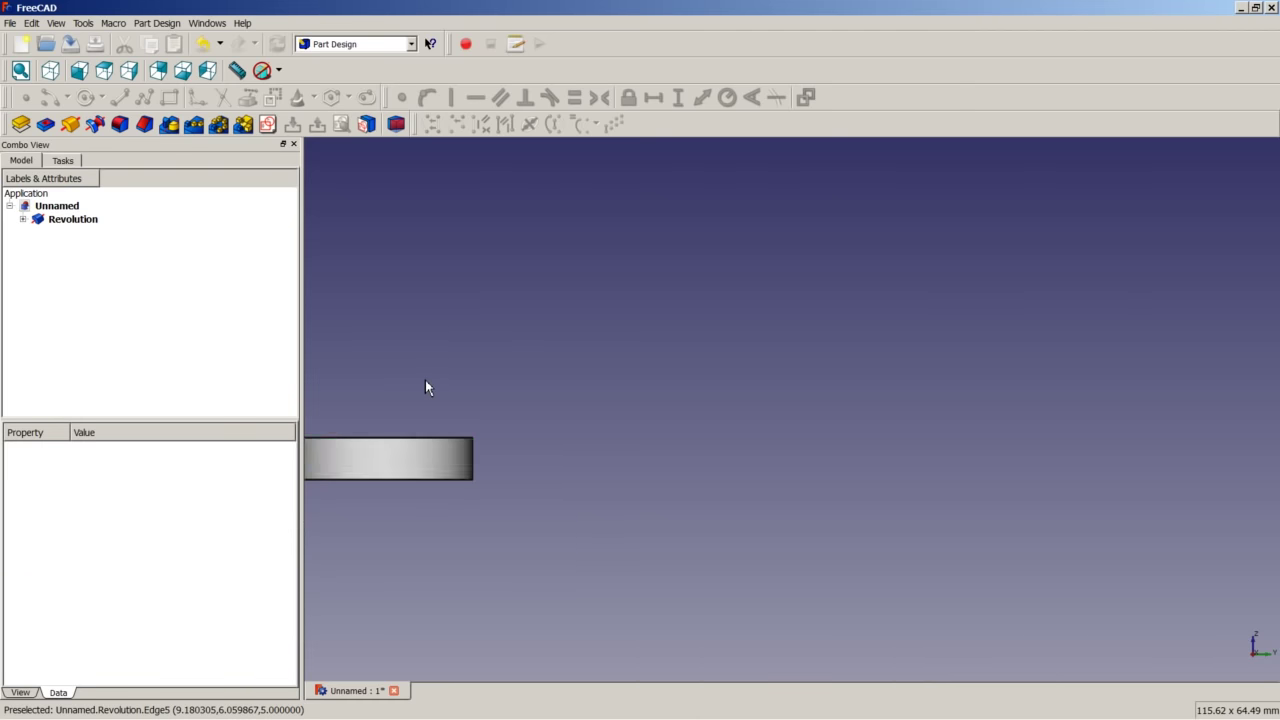
scroll(424, 395, "up", 2)
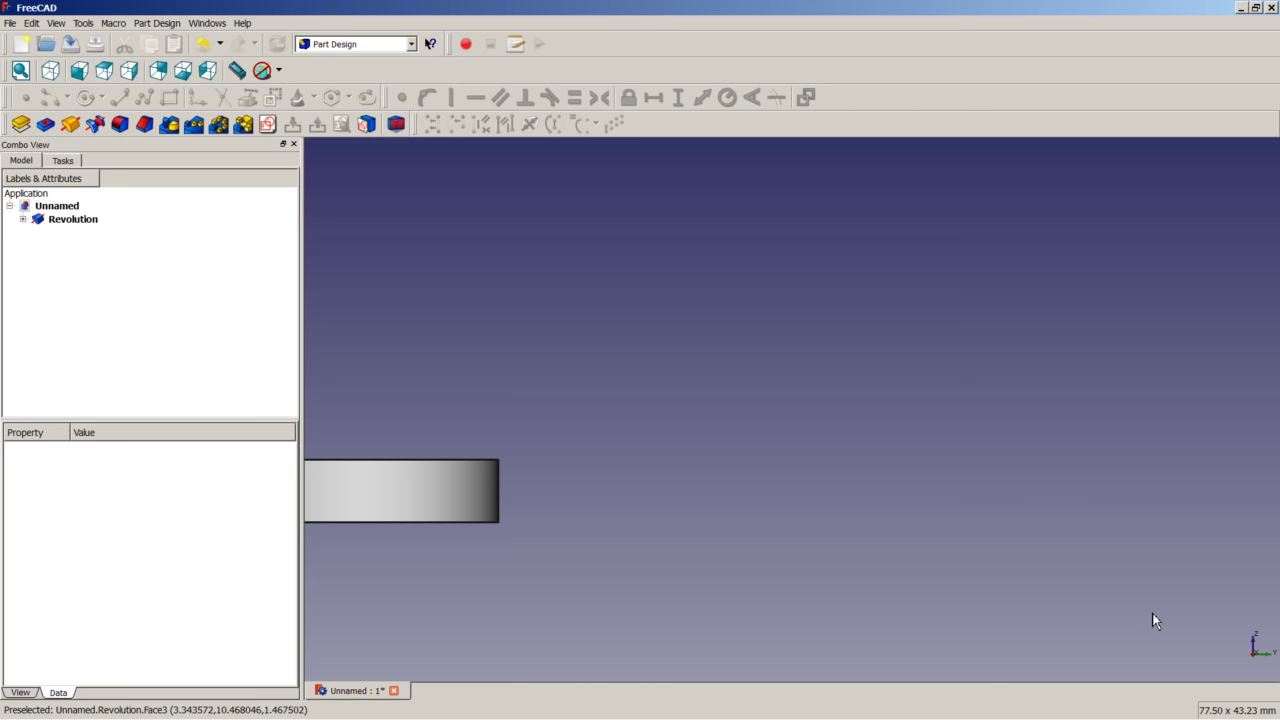
key("ctrl+s")
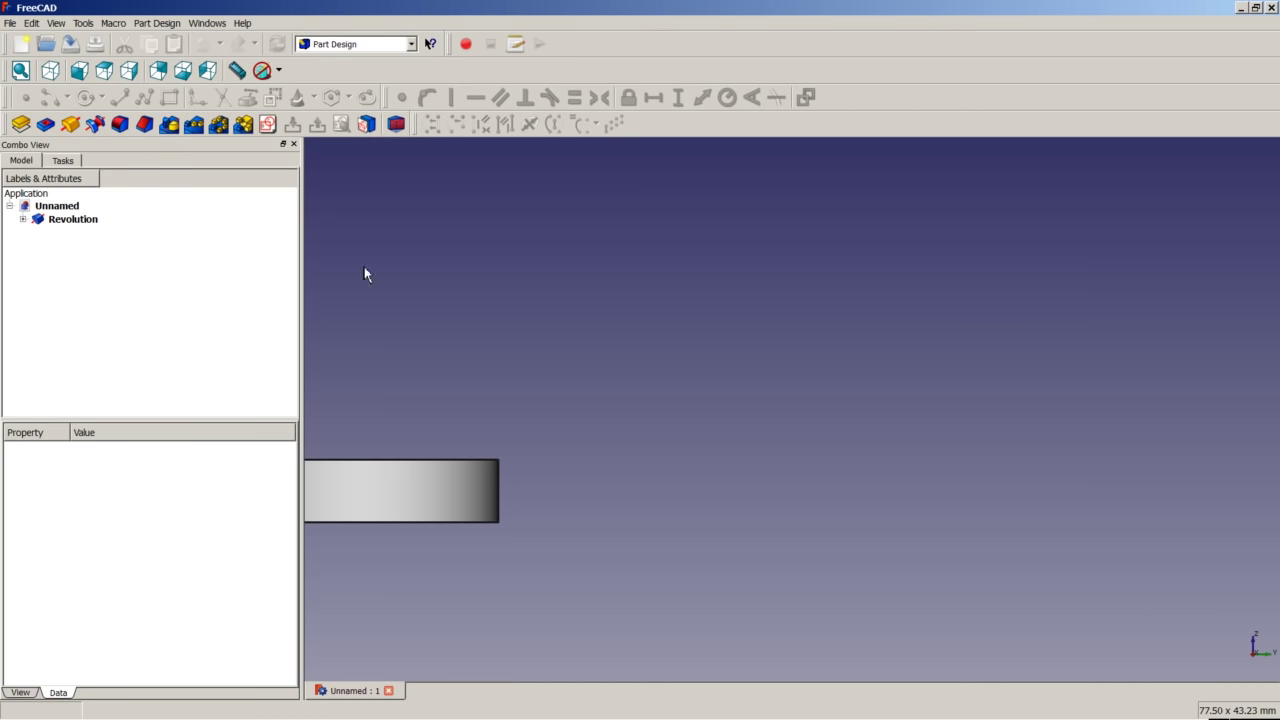
- Hide the revolved ring and create a new sketch on the YZ-plane
right_click(67, 222)
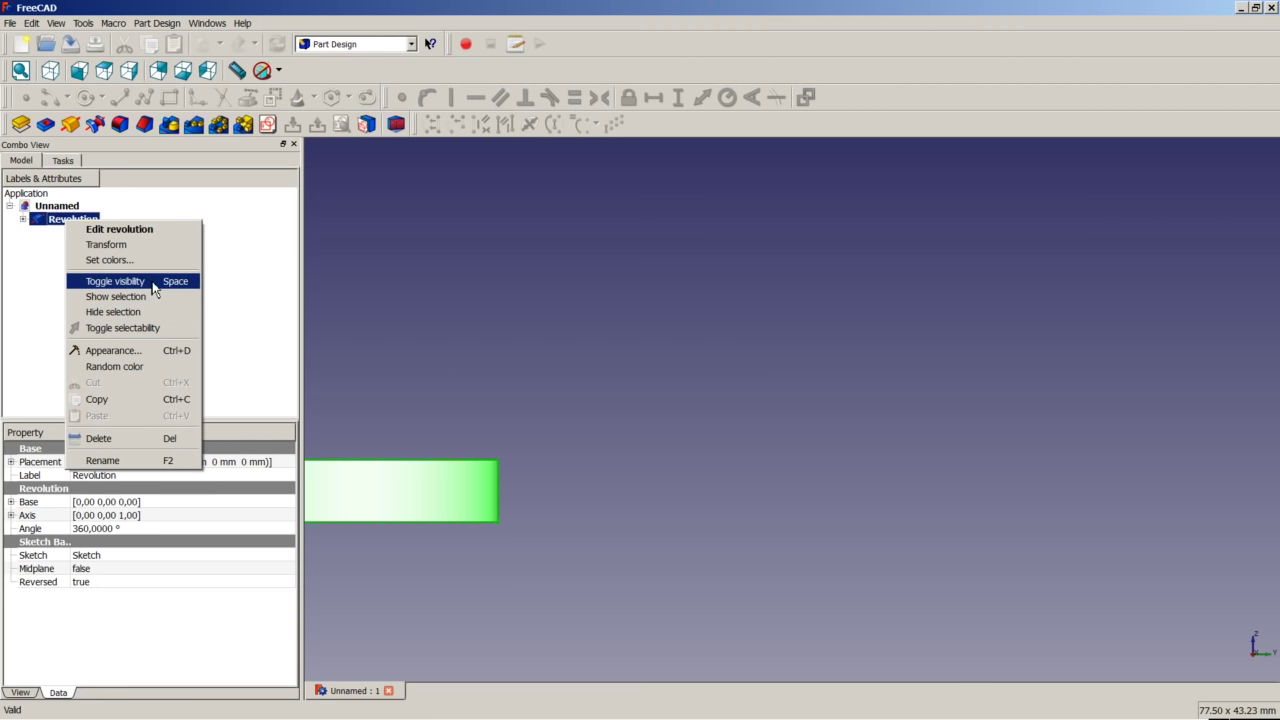
left_click(140, 312)
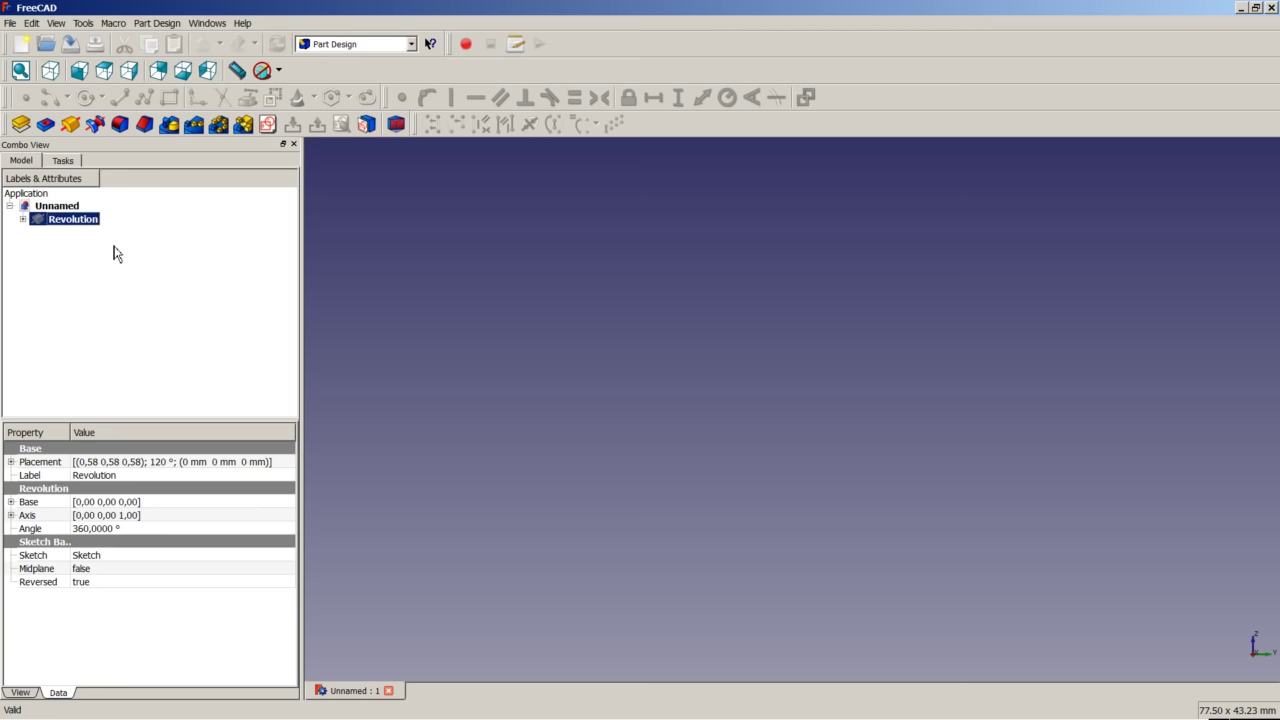
left_click(268, 126)
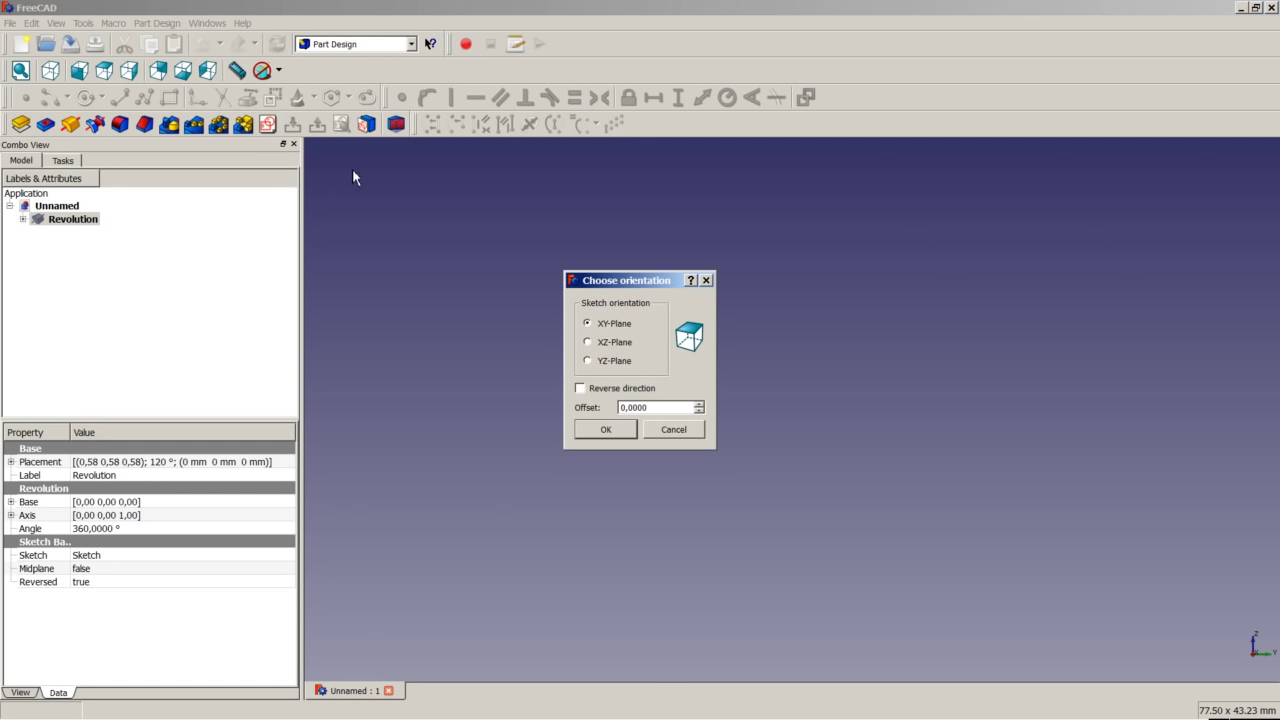
left_click(618, 362)
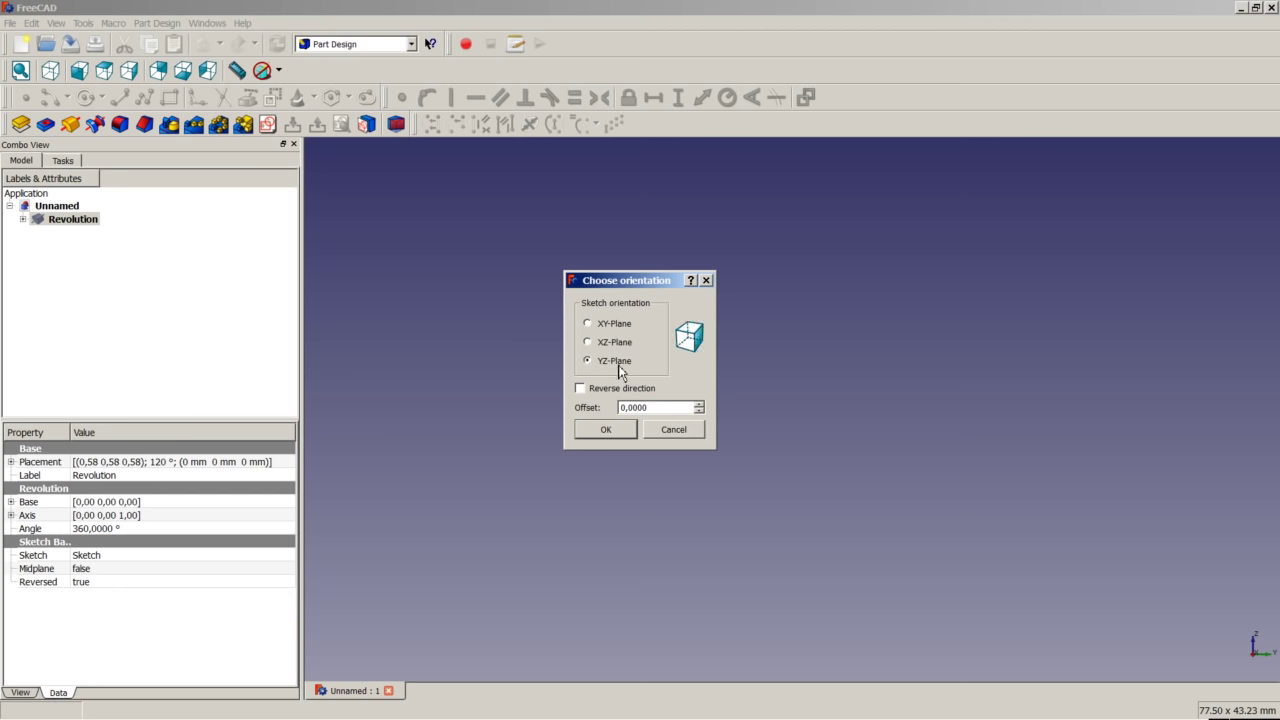
left_click(605, 430)
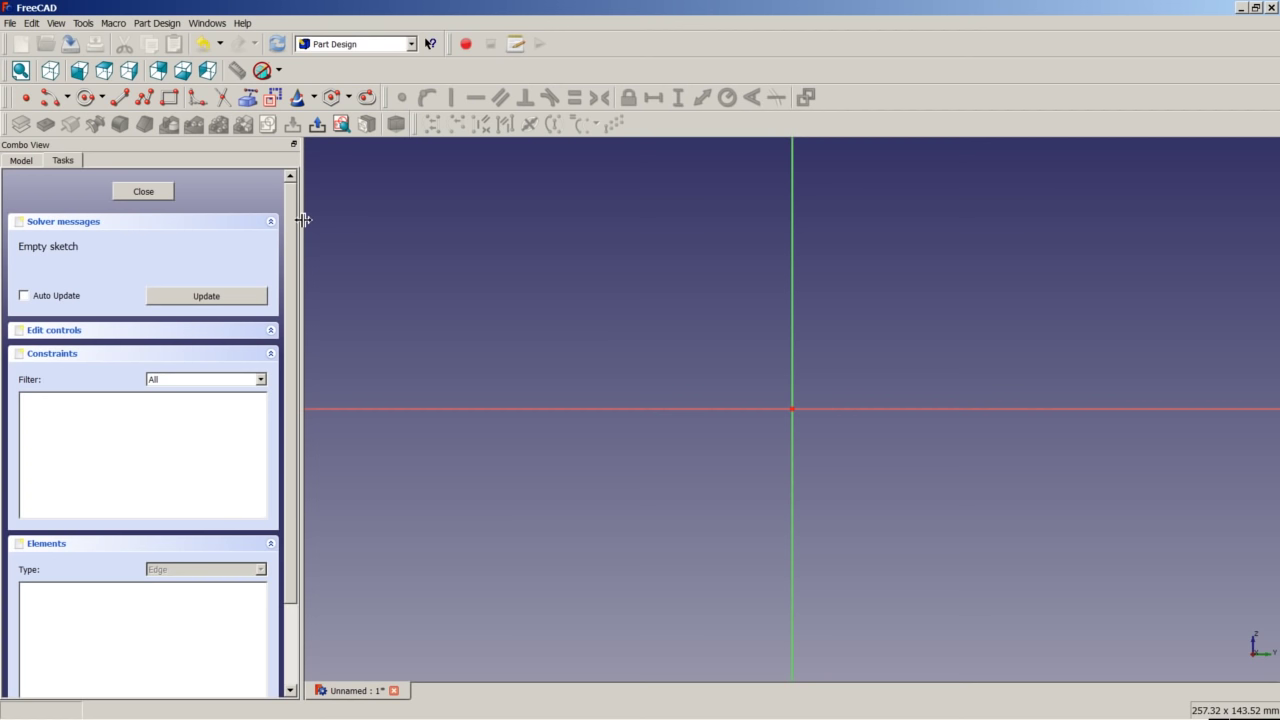
- Draw a rectangular polyline profile about 14 by 16 mm on the horizontal axis, leaving a gap midway along its outer vertical side
left_click(145, 97)
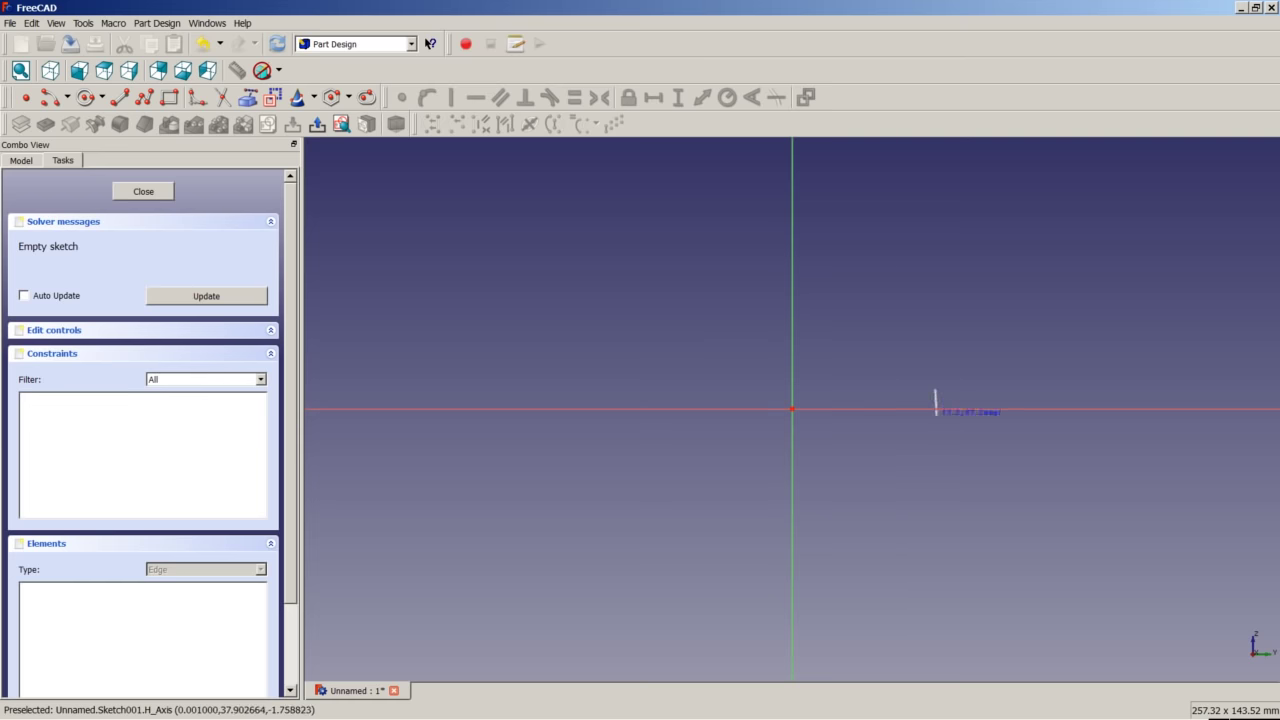
double_click(935, 405)
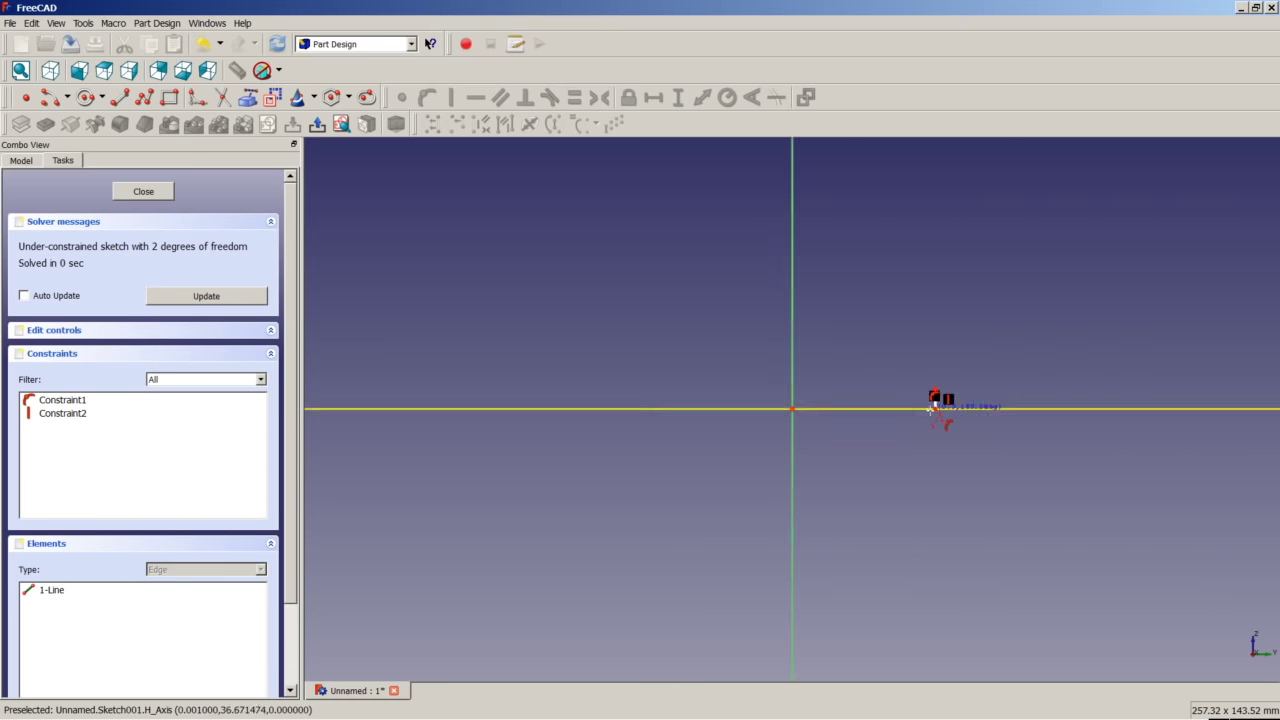
left_click(879, 409)
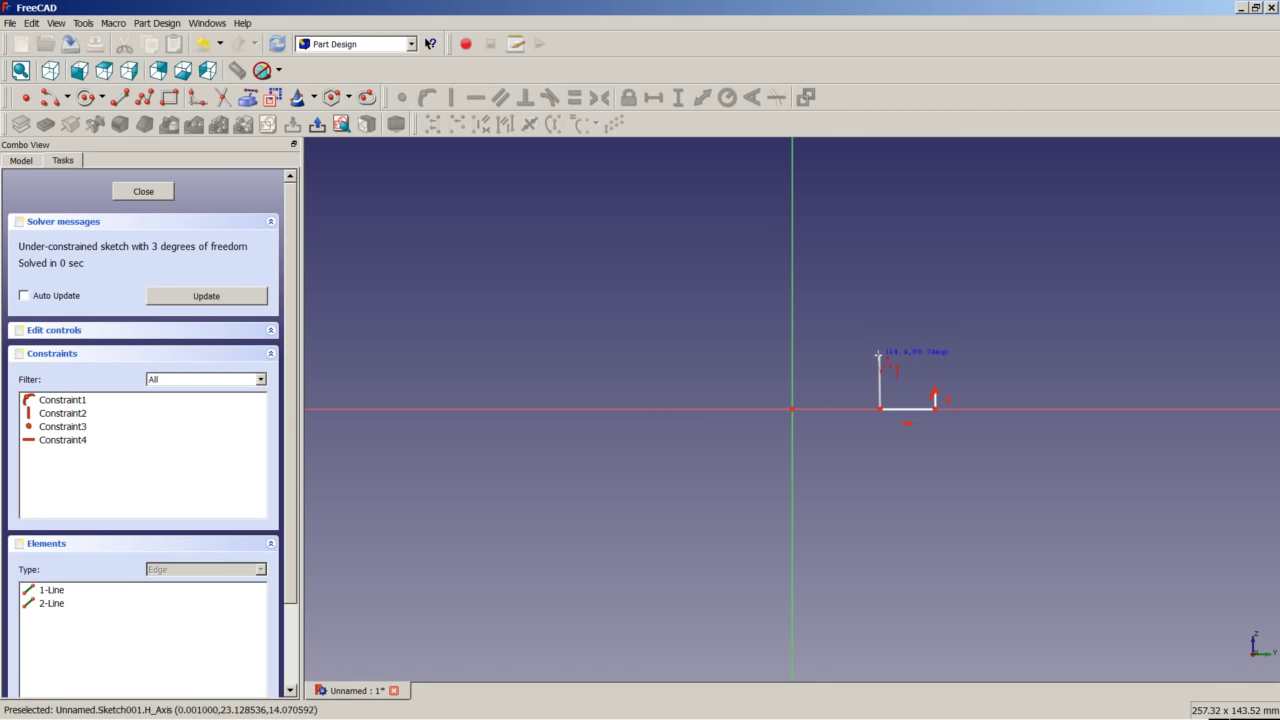
left_click(880, 348)
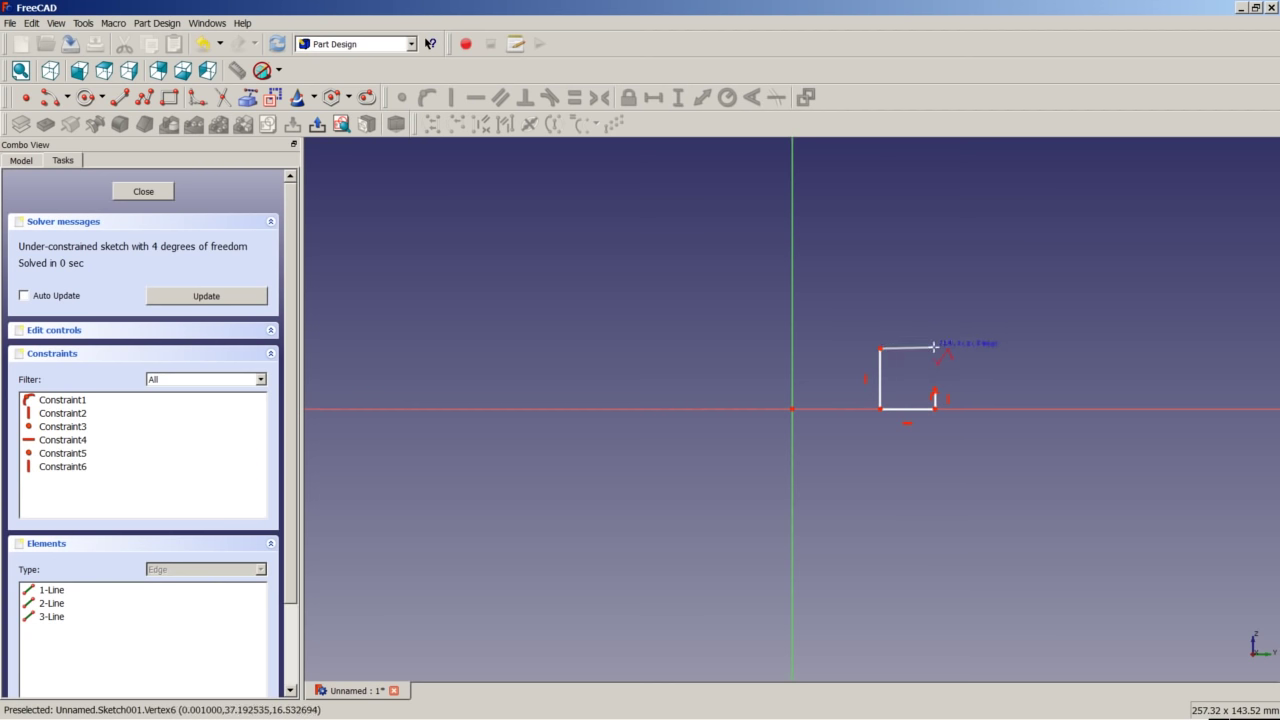
left_click(935, 348)
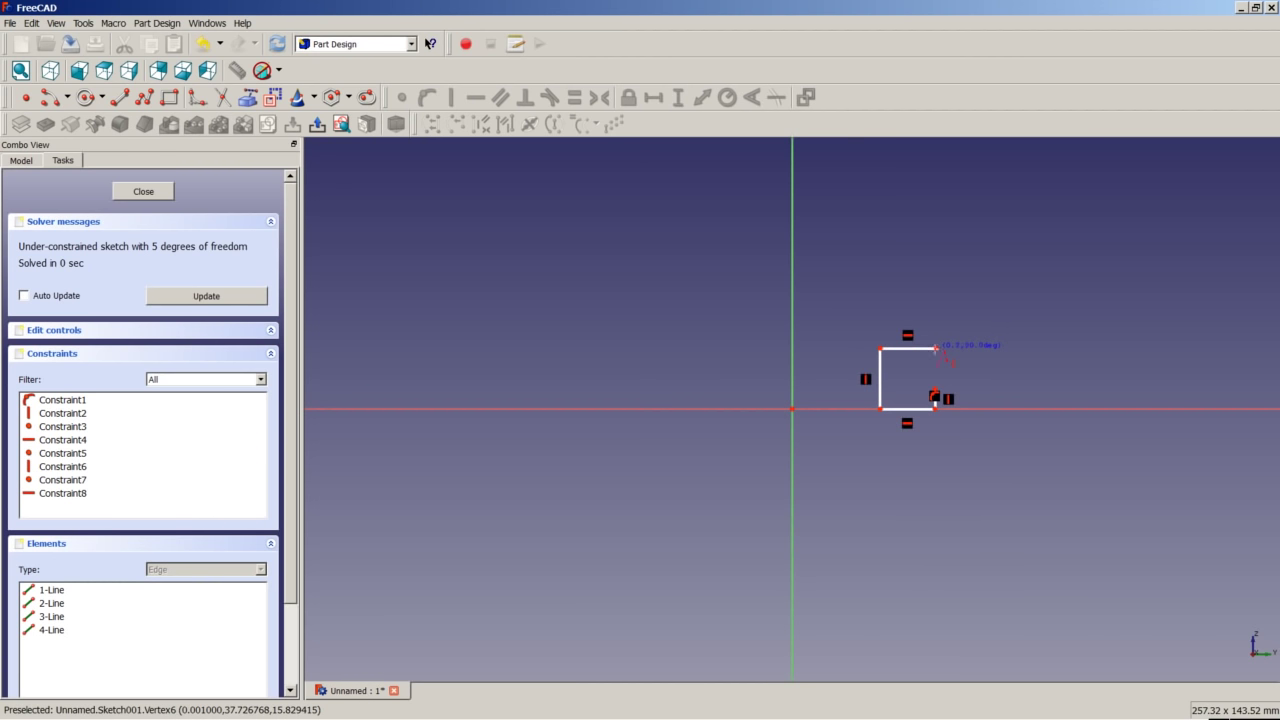
scroll(935, 348, "up", 2)
scroll(935, 352, "up", 1)
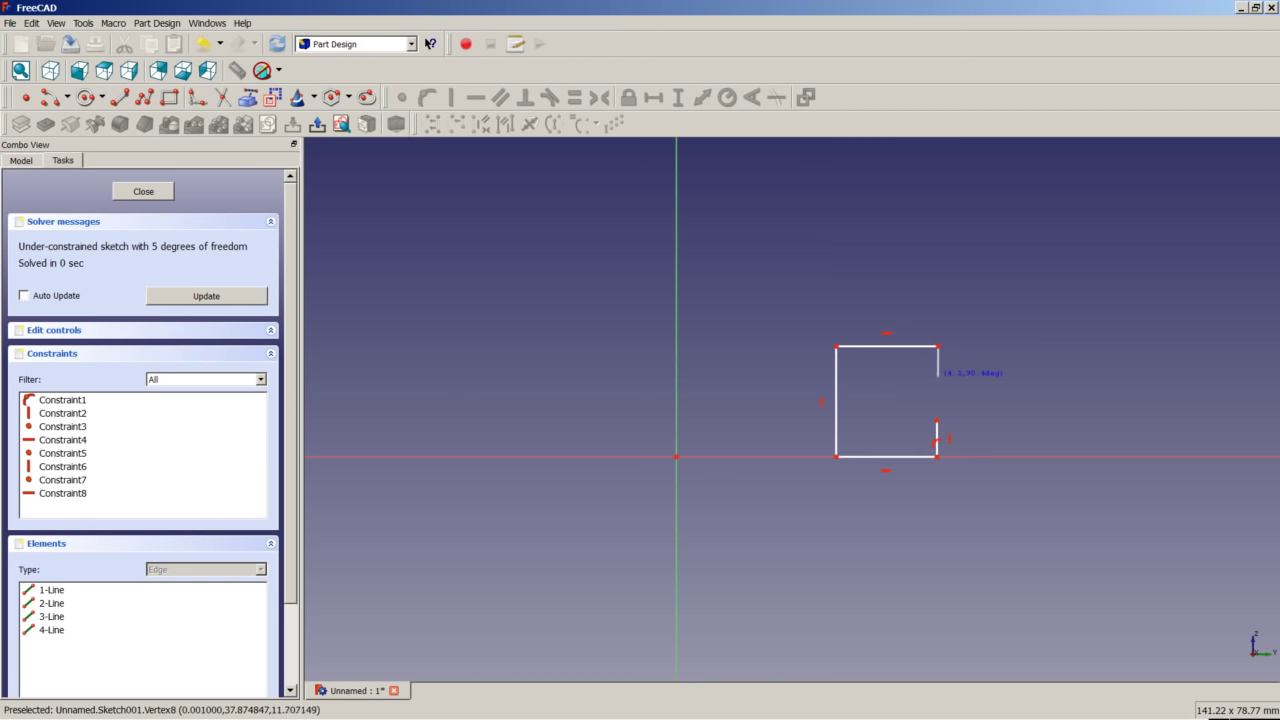
left_click(937, 378)
right_click(982, 375)
- Close the gap in the outer side with an inward-bulging arc of about 4.4 mm radius, centred outside the profile
scroll(982, 375, "up", 3)
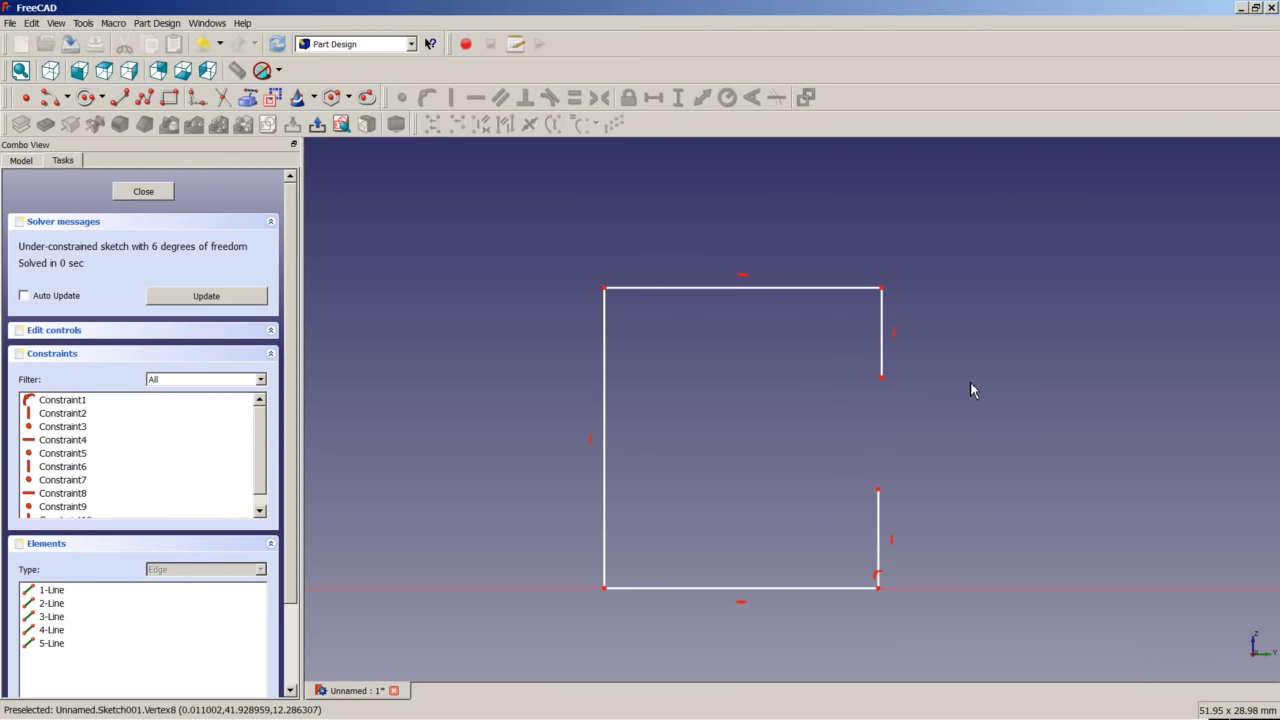
left_click(50, 97)
left_click(937, 439)
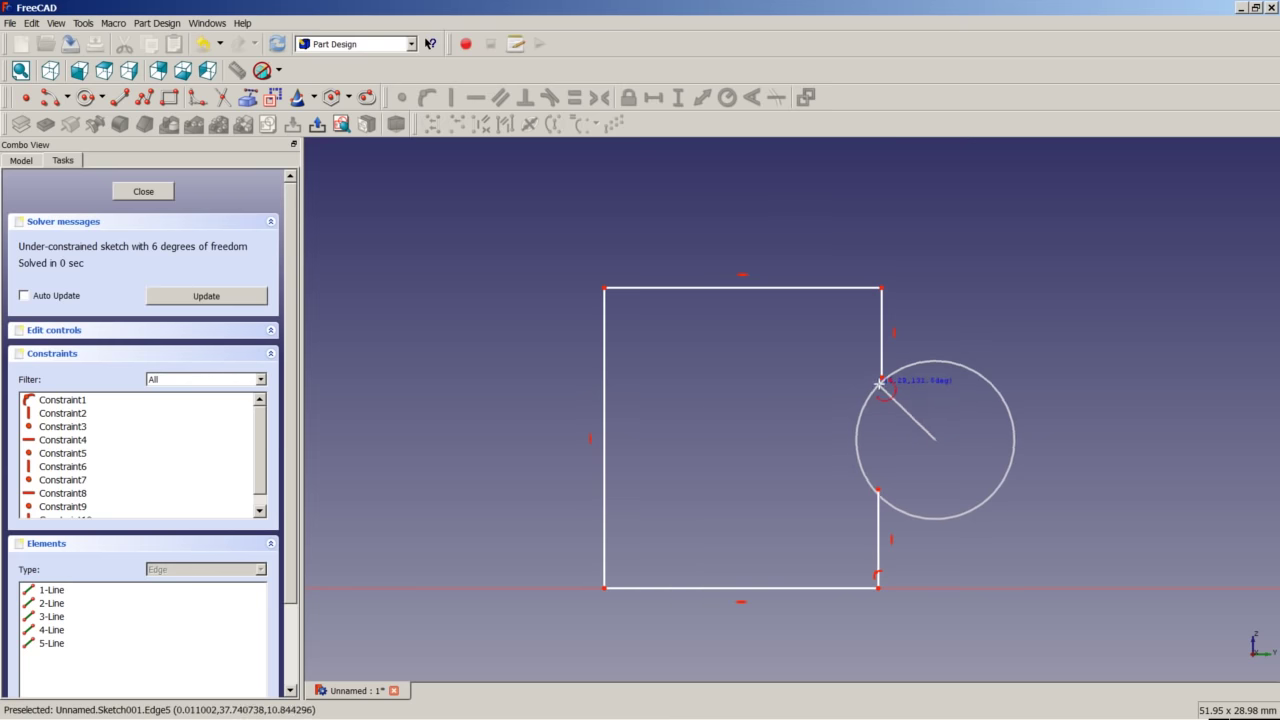
left_click(880, 384)
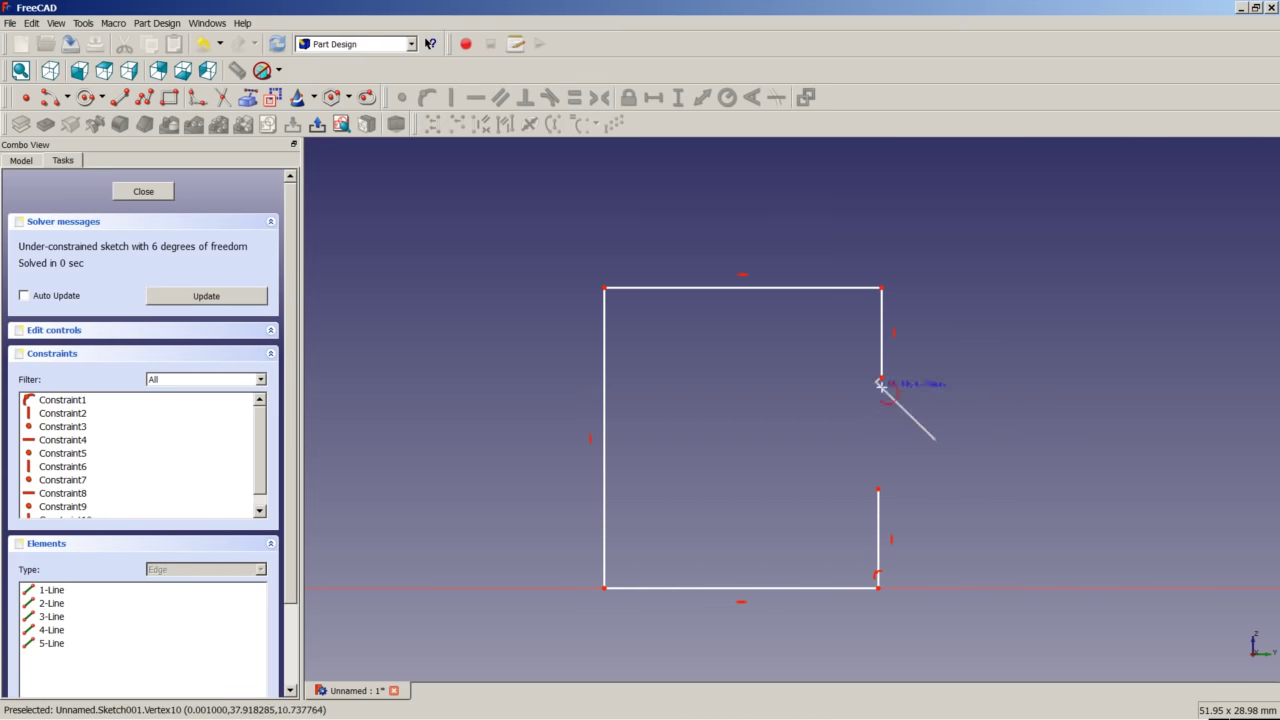
left_click(878, 490)
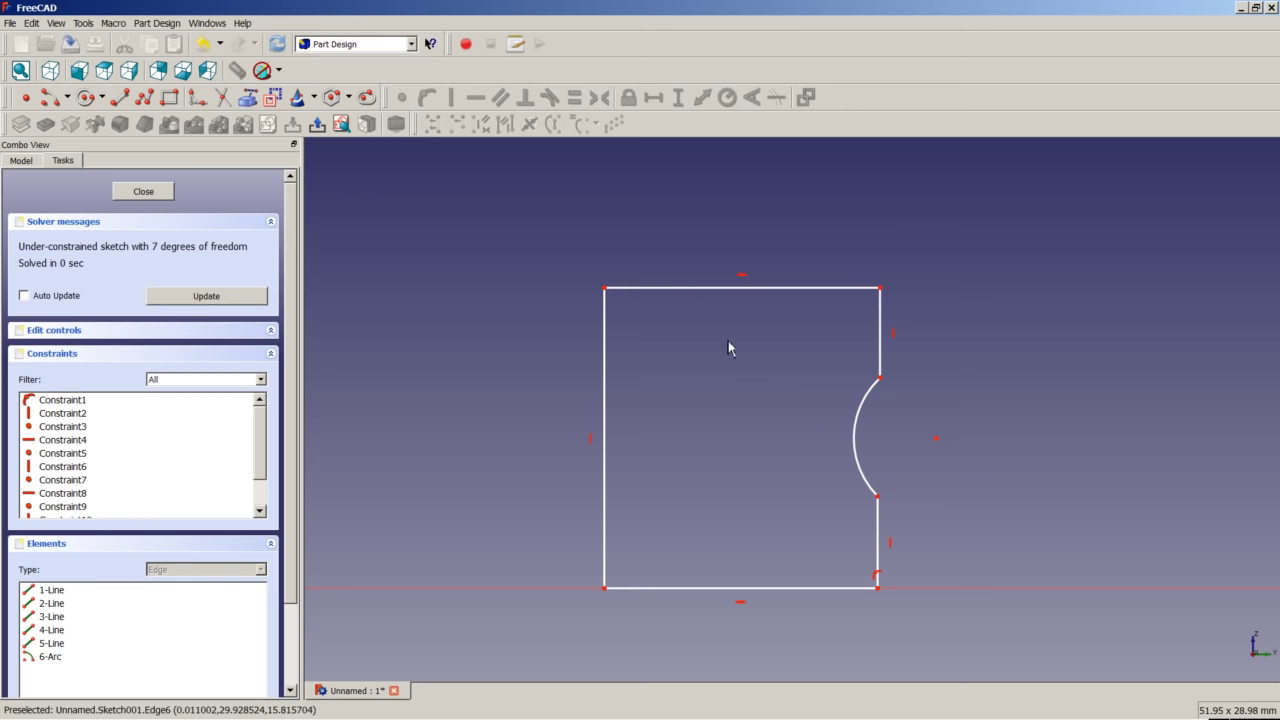
- Constrain the two horizontal edges to equal length, and likewise the two short vertical edges above and below the arc
left_click(718, 288)
left_click(718, 588)
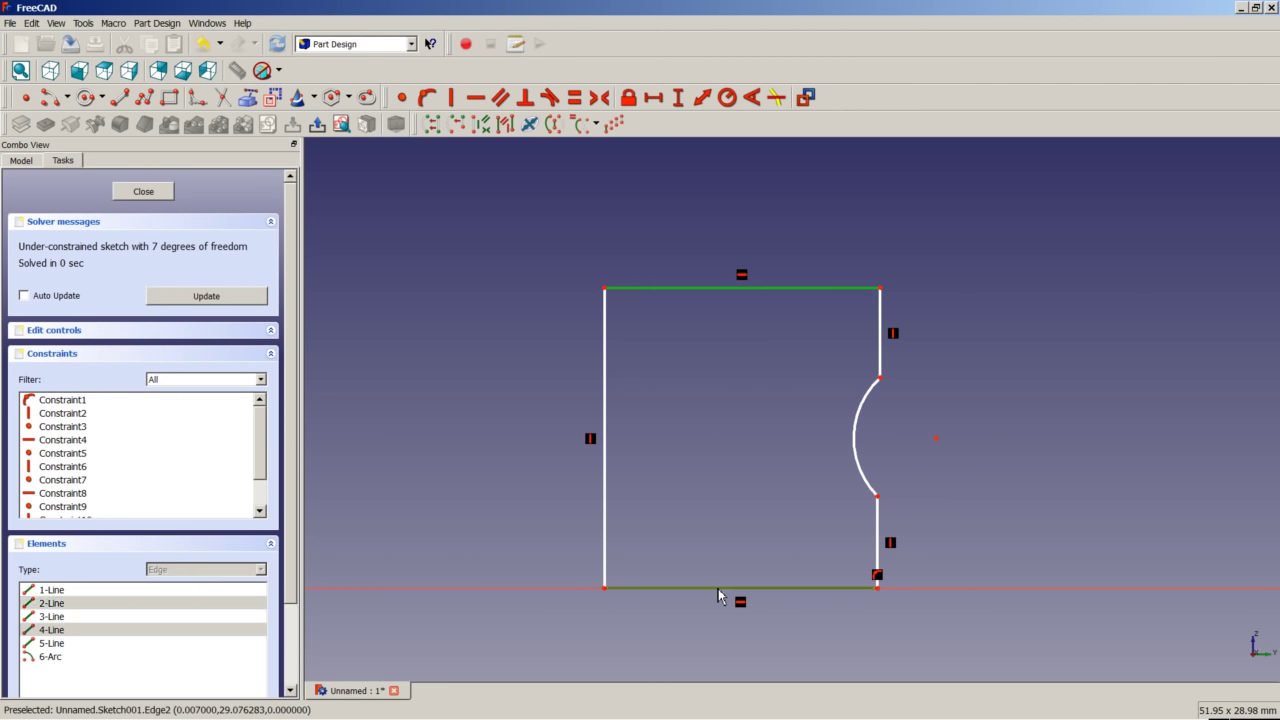
left_click(574, 97)
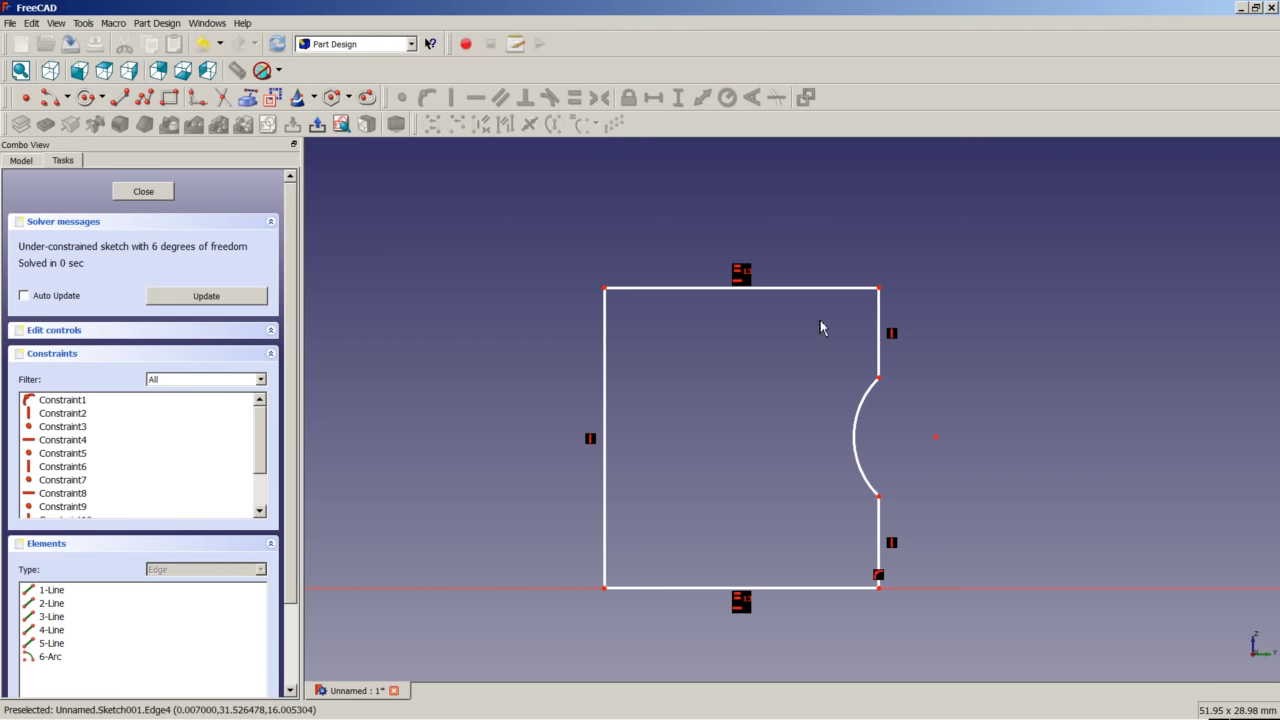
left_click(880, 352)
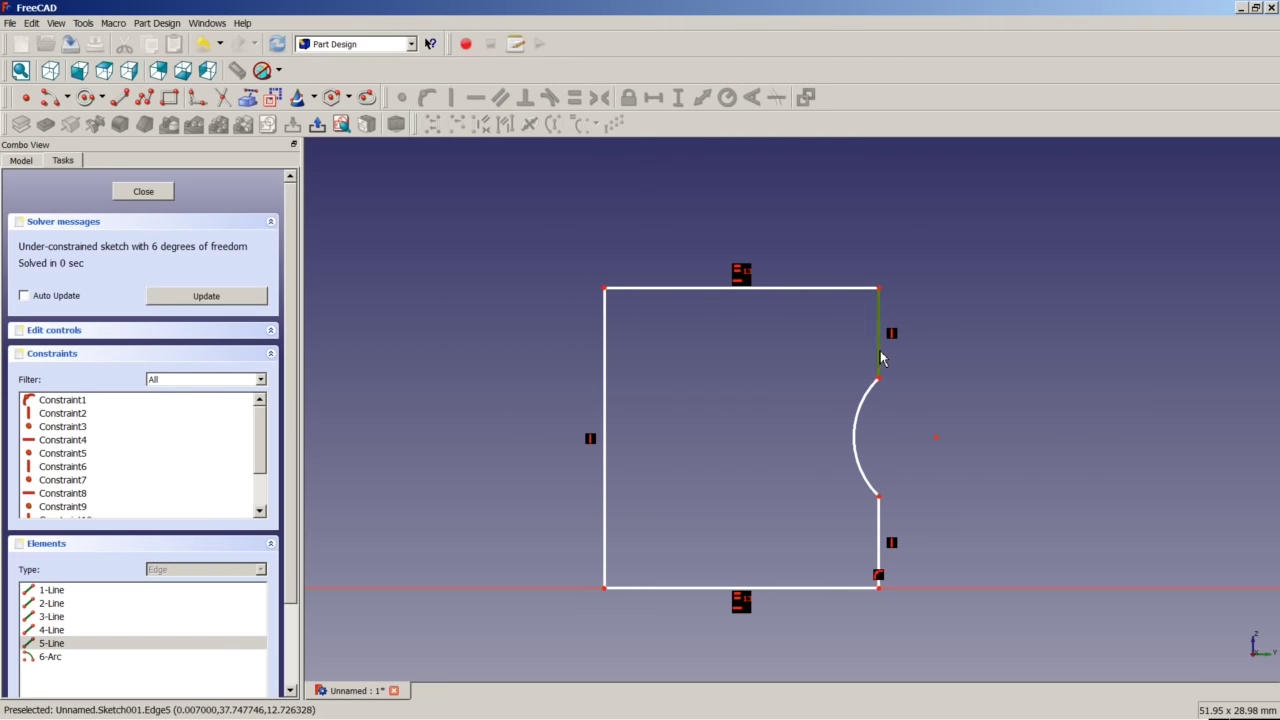
left_click(879, 548)
left_click(574, 97)
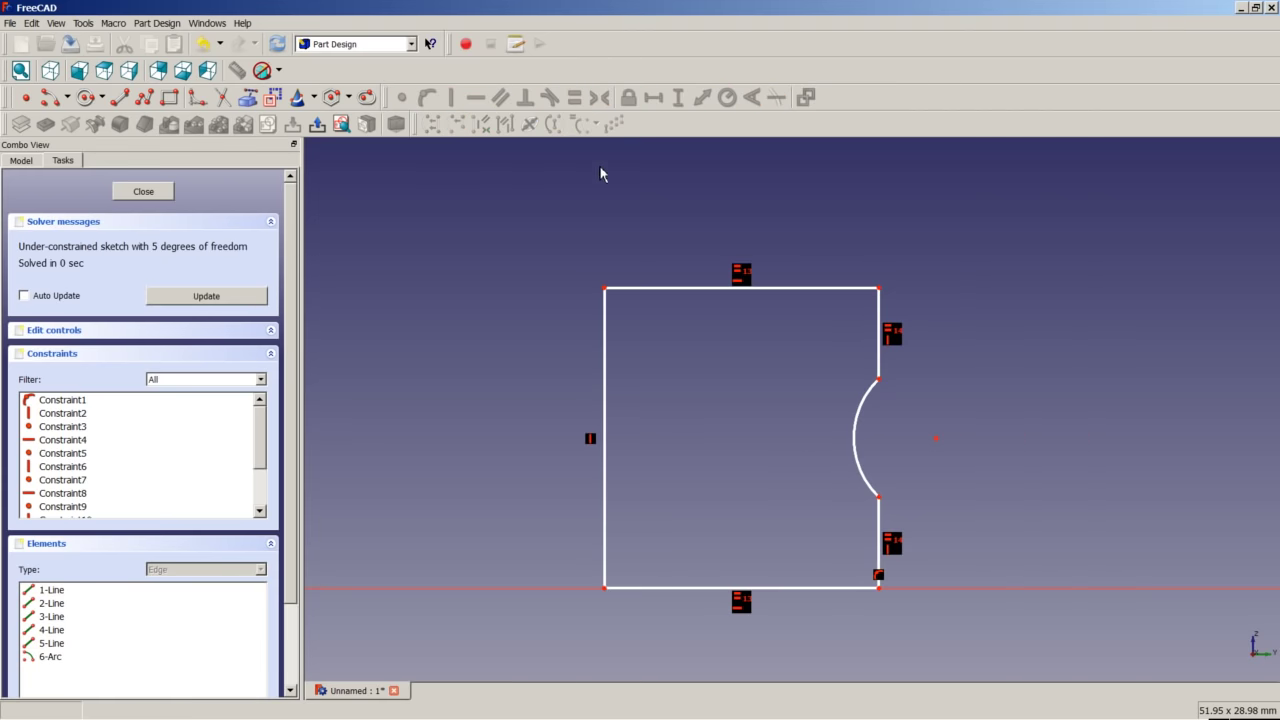
- Constrain the groove arc's radius to 2.25 mm
left_click(859, 432)
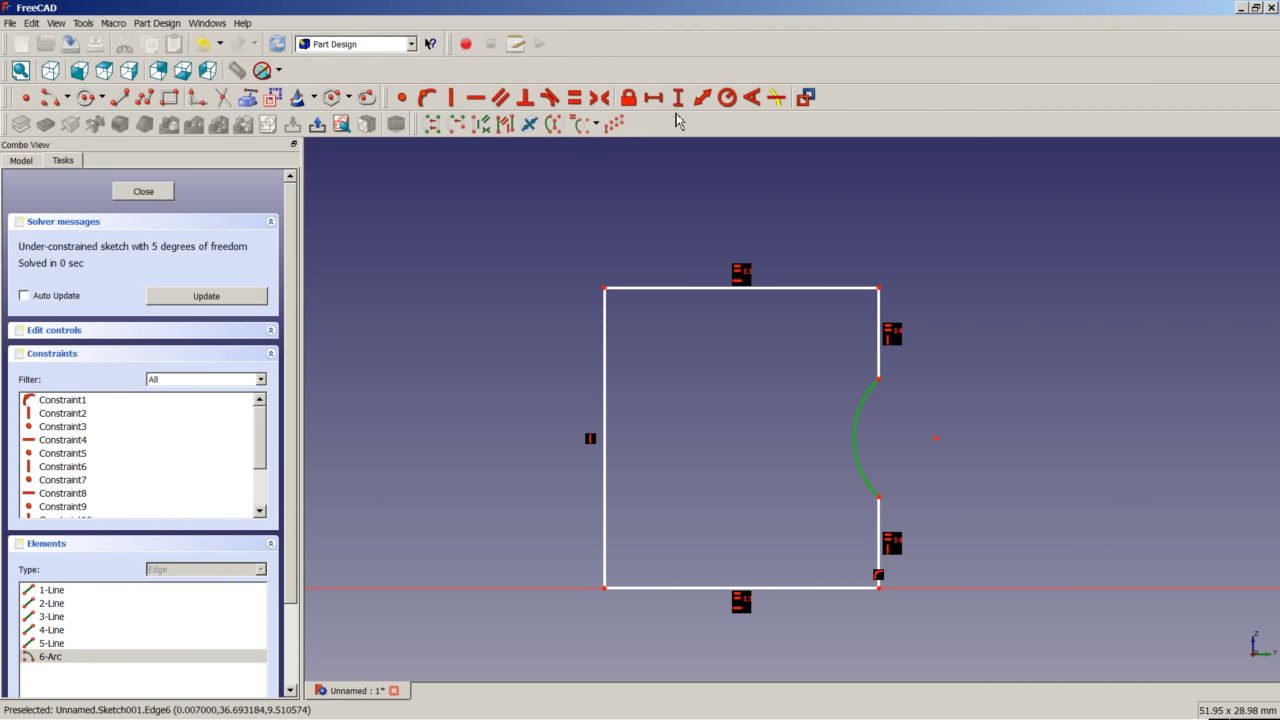
left_click(727, 97)
type("2,25")
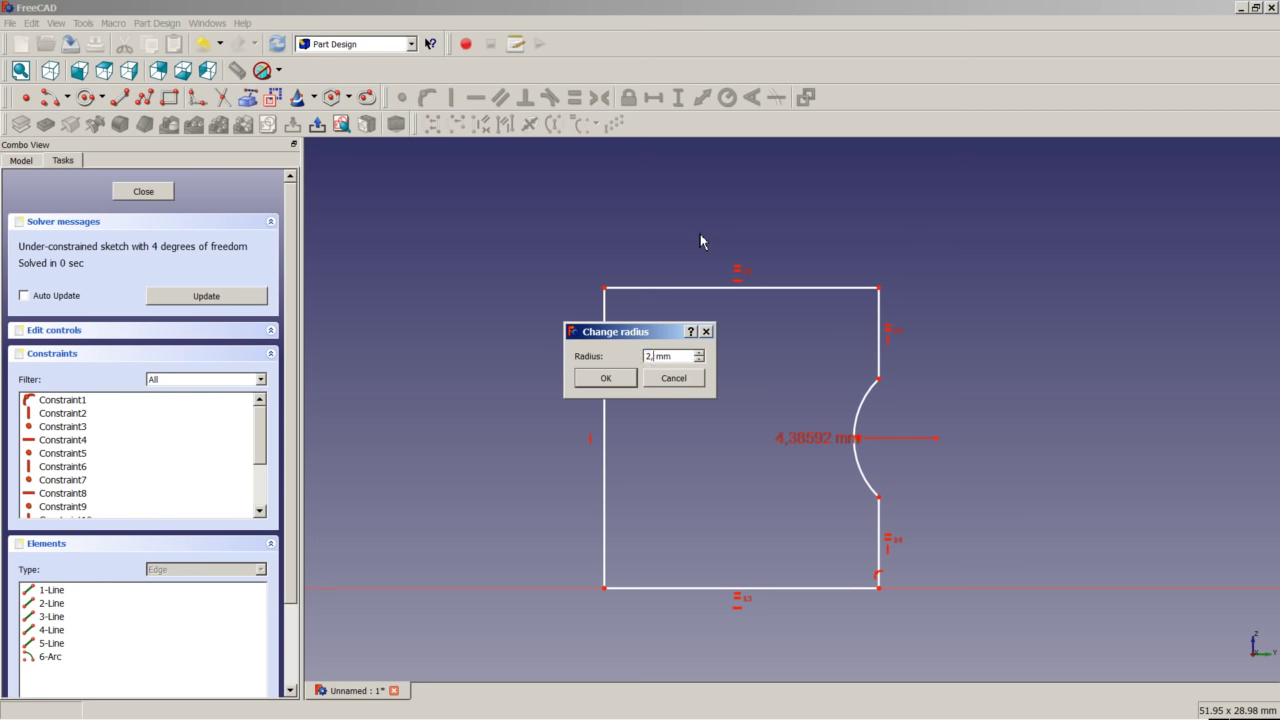
key("Return")
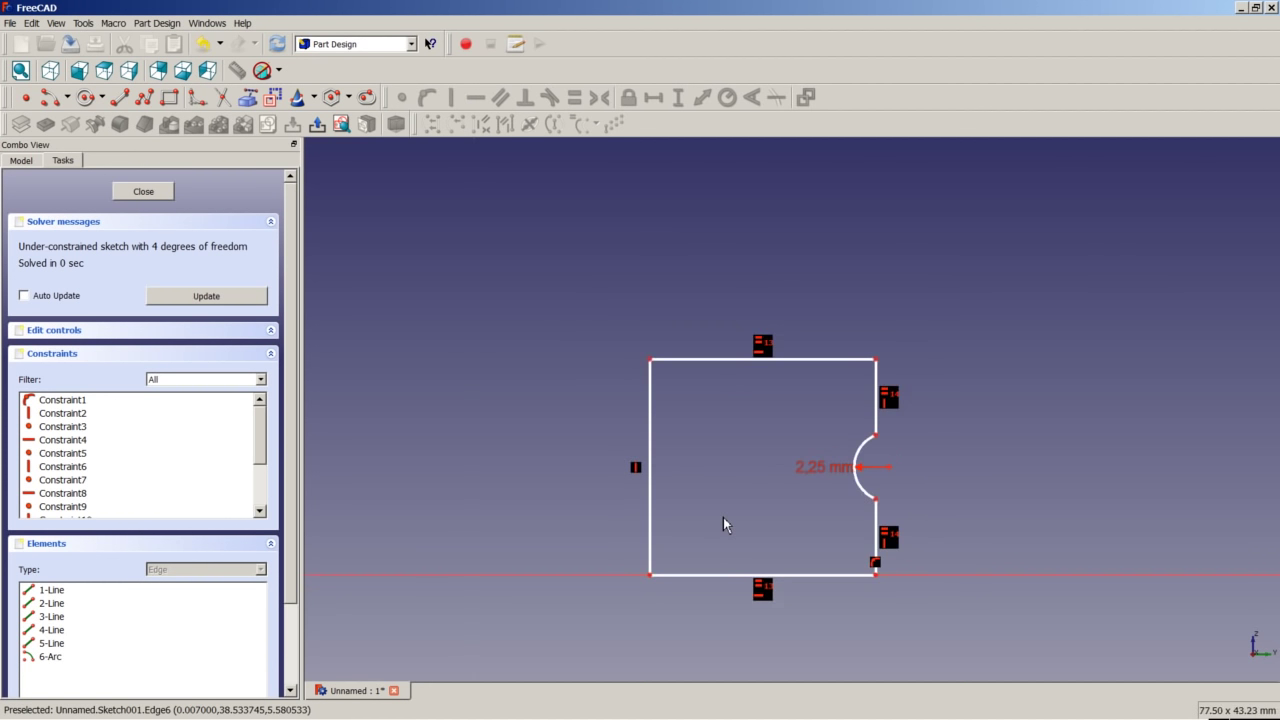
- Constrain the profile's inner lower corner to 4 mm horizontally from the origin and place the dimension below the horizontal axis
scroll(720, 515, "down", 5)
scroll(690, 540, "up", 3)
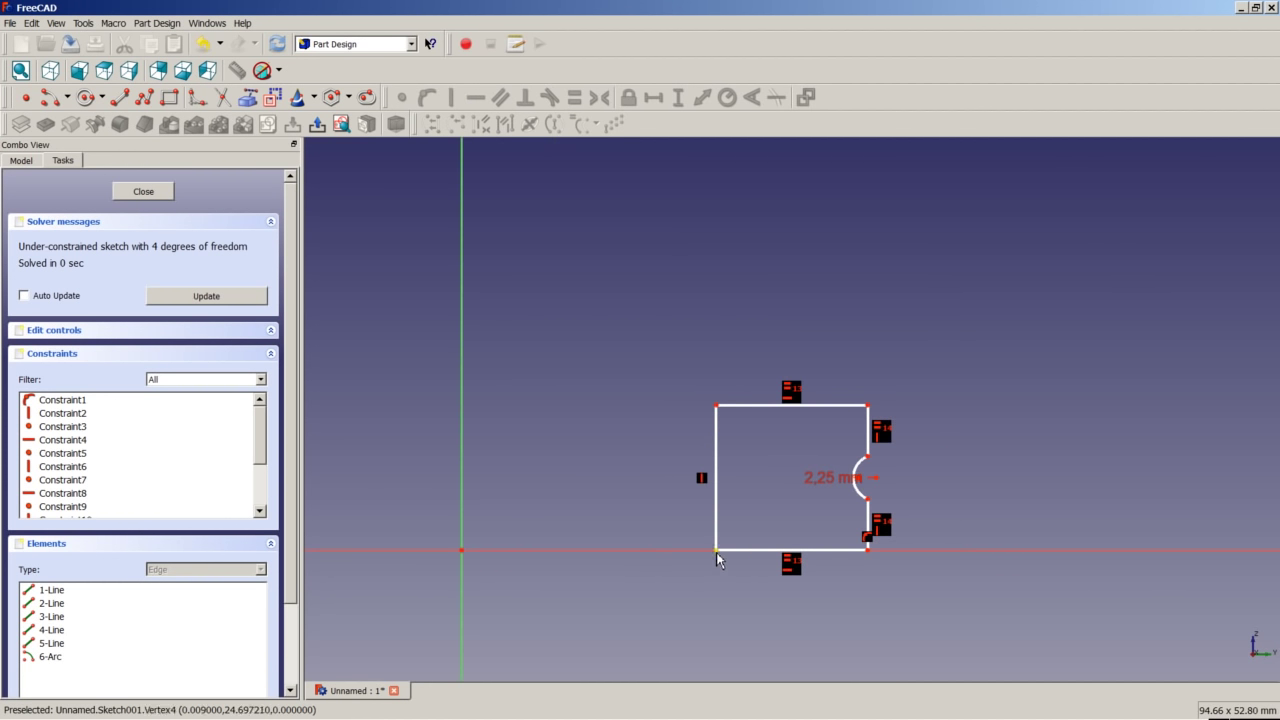
left_click(716, 550)
left_click(462, 551)
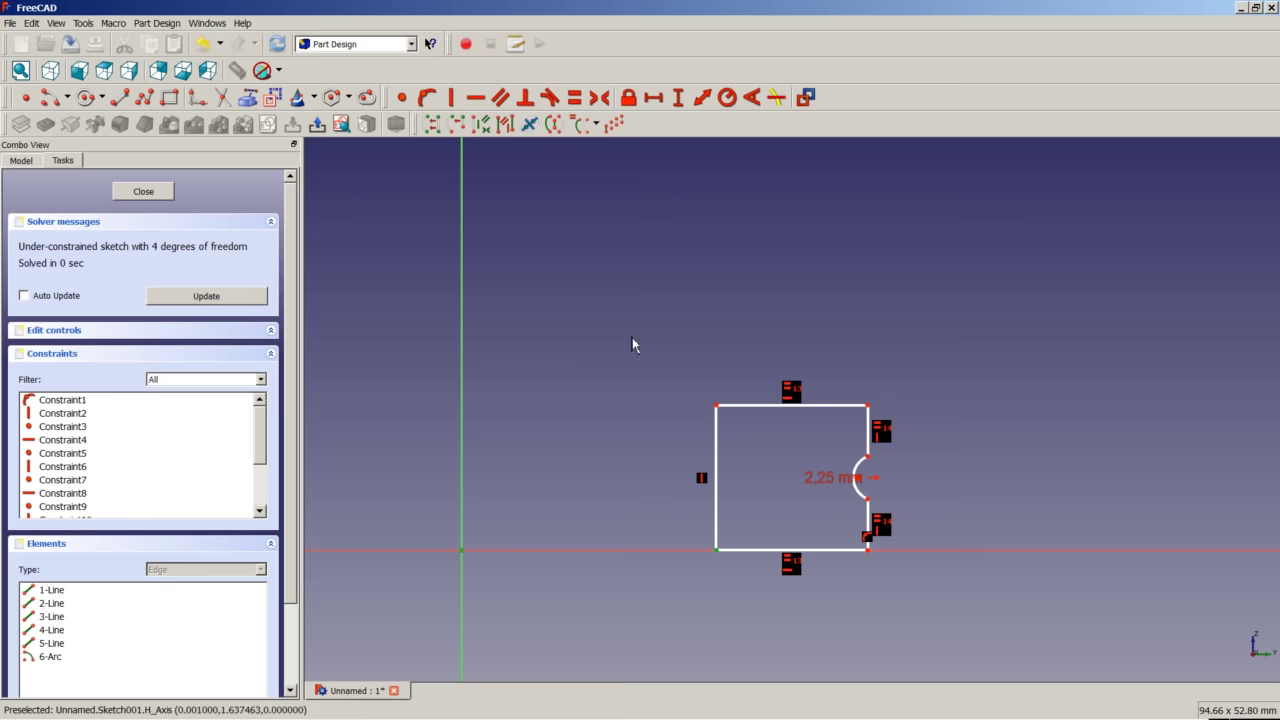
left_click(655, 98)
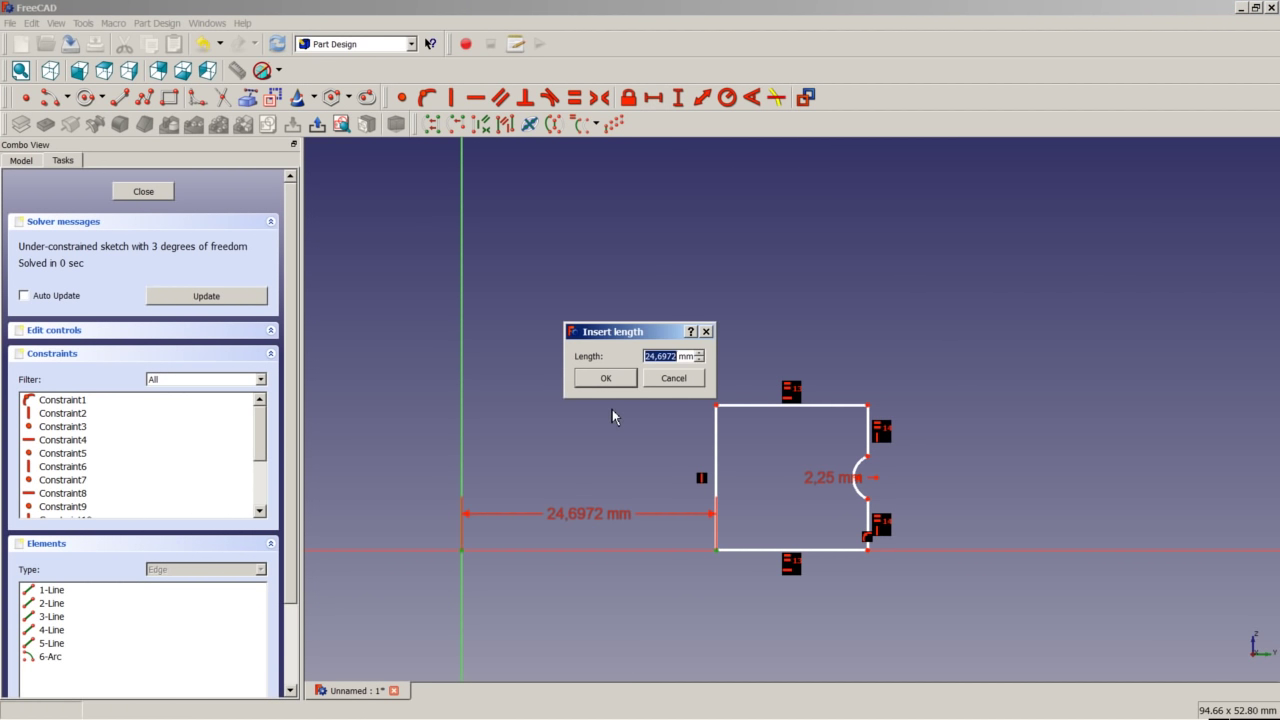
type("4")
key("Return")
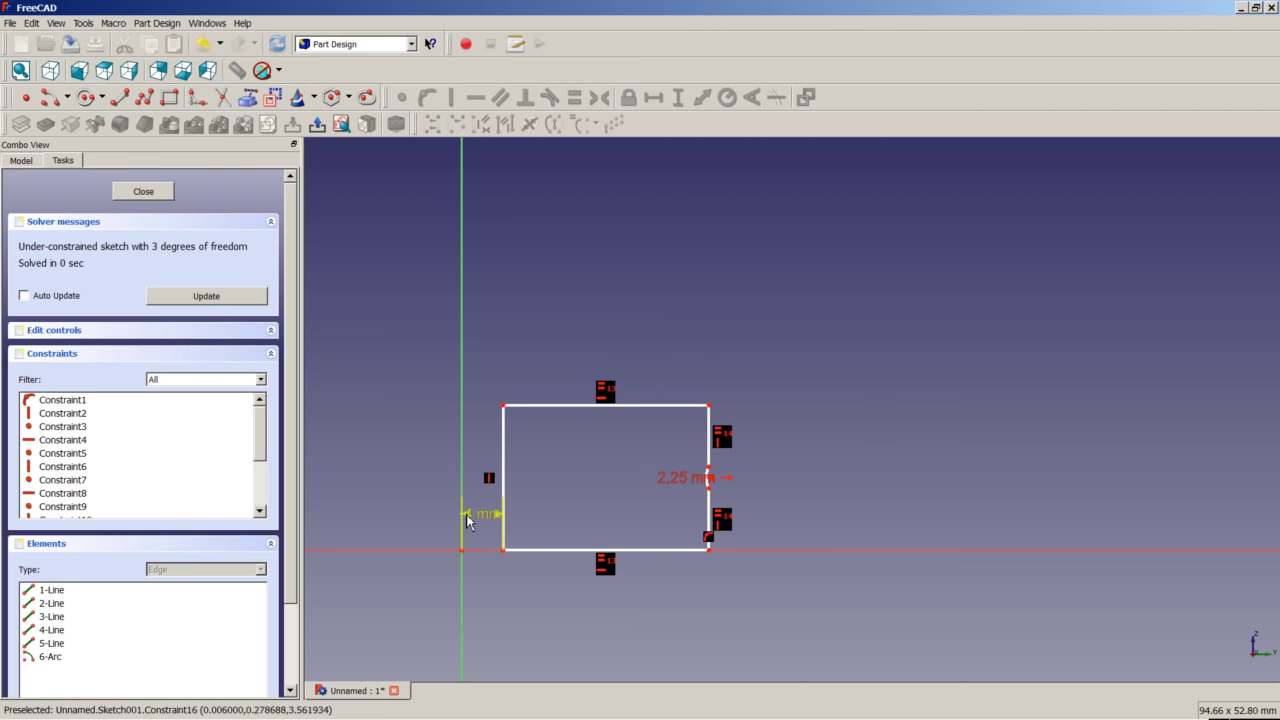
mouse_move(470, 514)
left_mouse_down()
mouse_move(478, 576)
mouse_move(473, 566)
left_mouse_up()
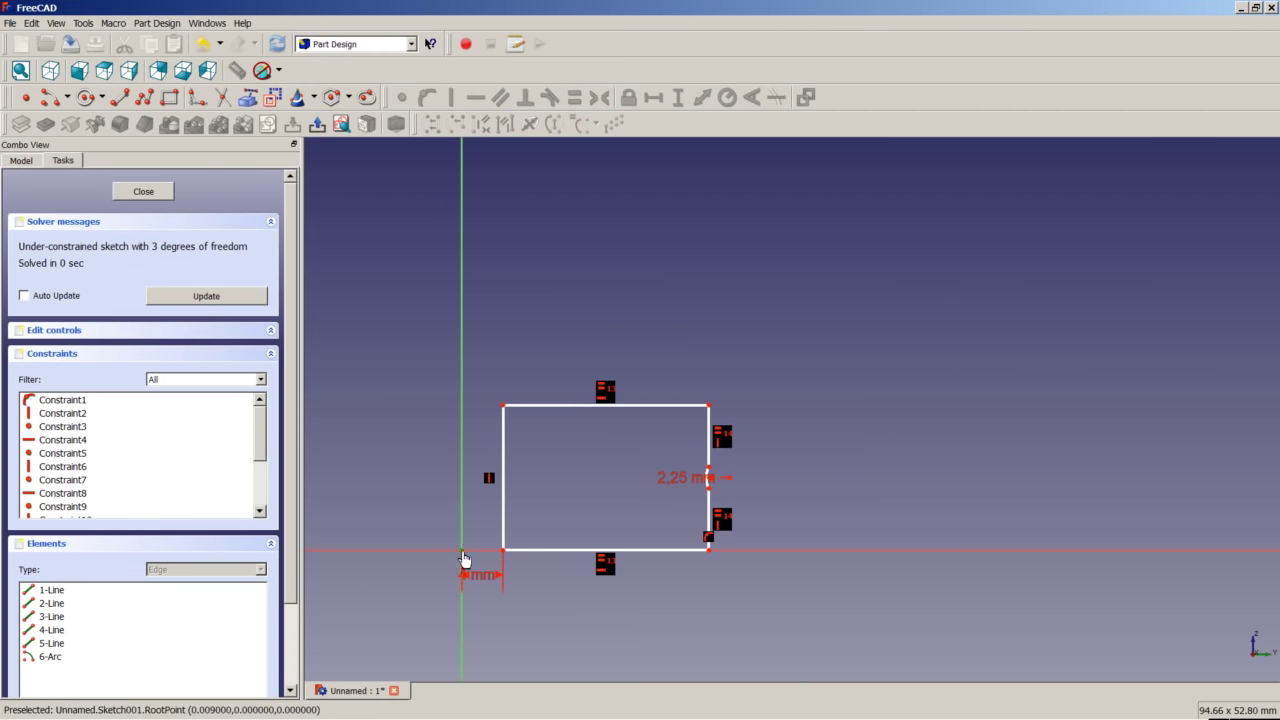
- Constrain the profile's outer lower corner to 6 mm horizontally from the origin and move that dimension below the 4 mm one
left_click(708, 549)
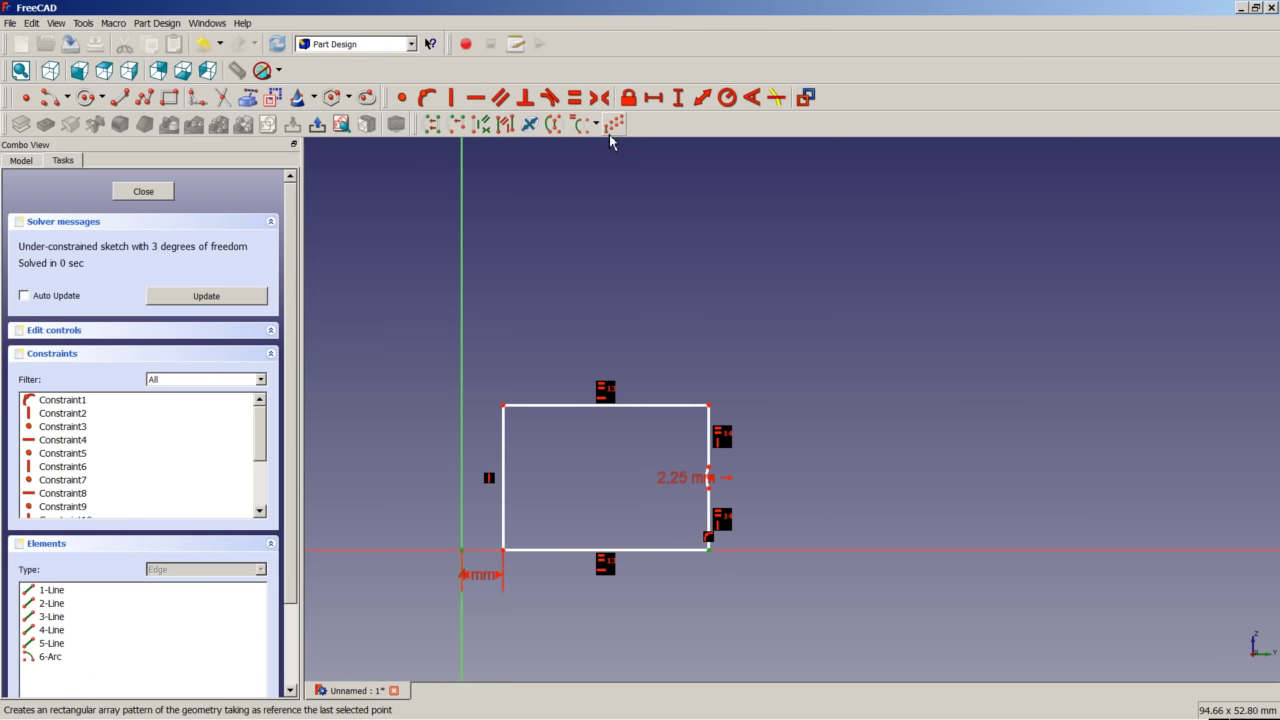
left_click(653, 97)
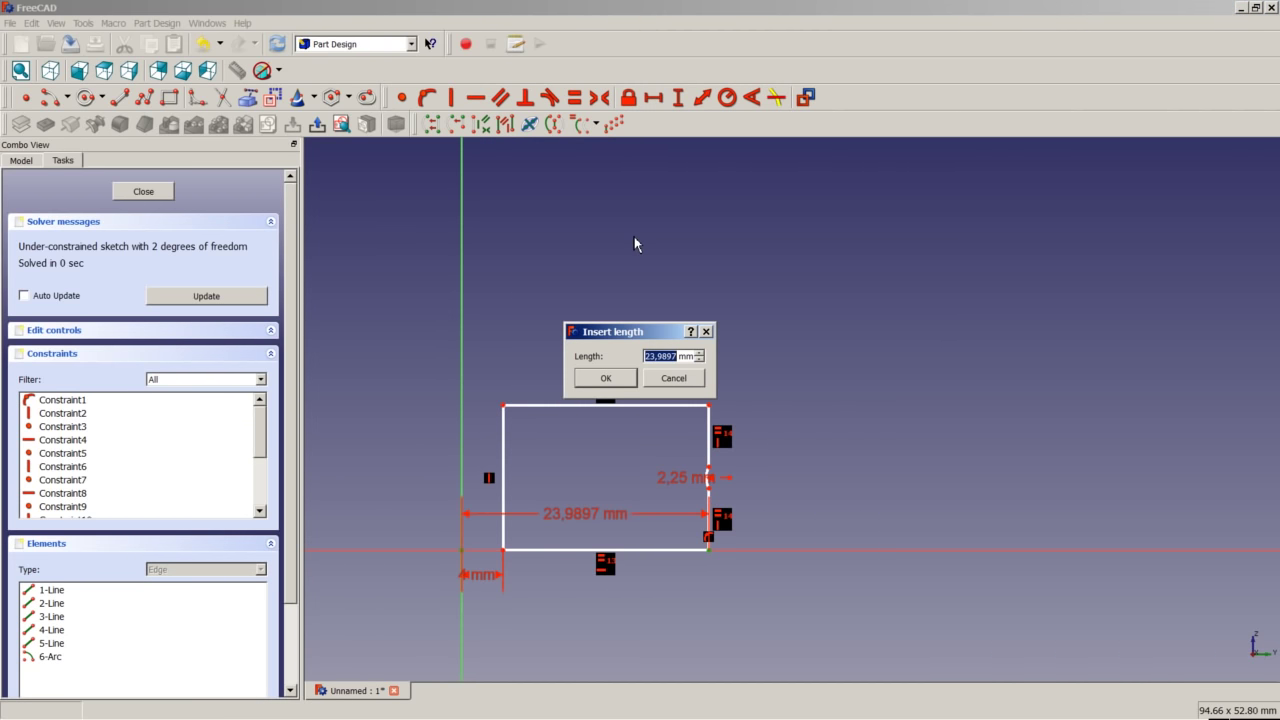
type("6")
key("Return")
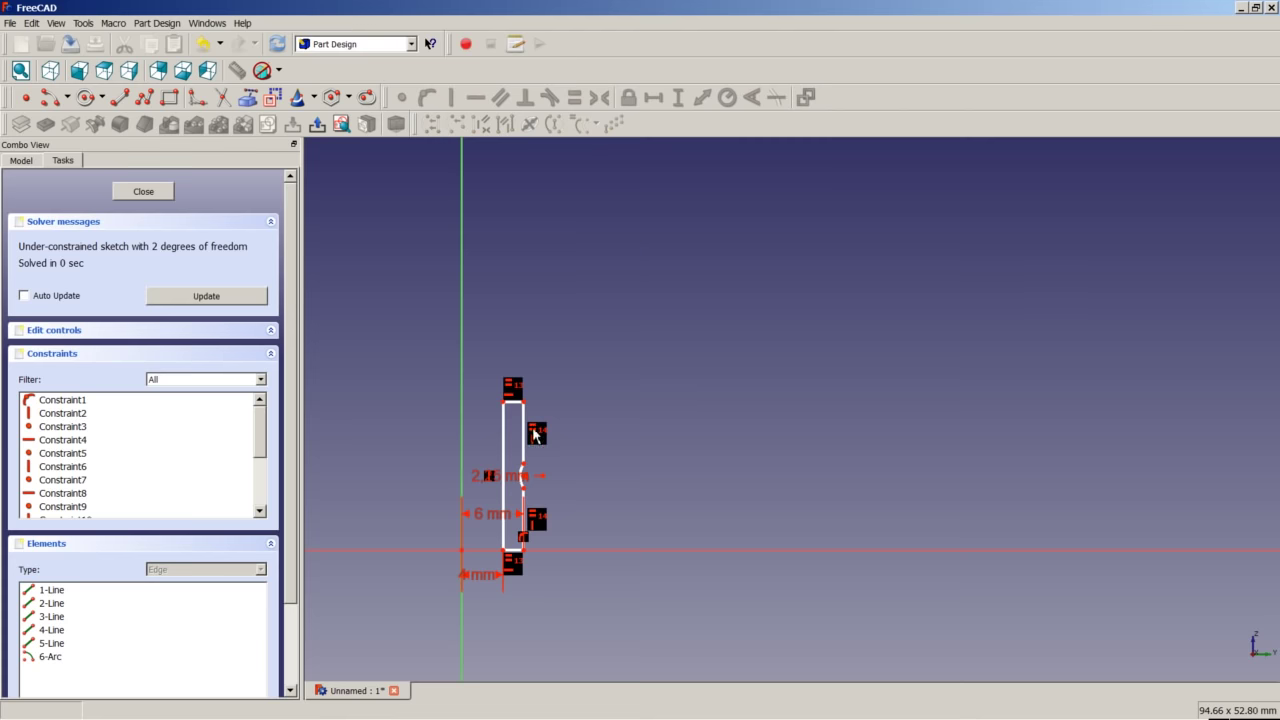
scroll(495, 575, "up", 5)
left_click_drag(500, 412, 504, 626)
- Constrain the groove arc's centre to 7.5 mm horizontally from the origin
scroll(488, 380, "down", 5)
scroll(486, 378, "up", 1)
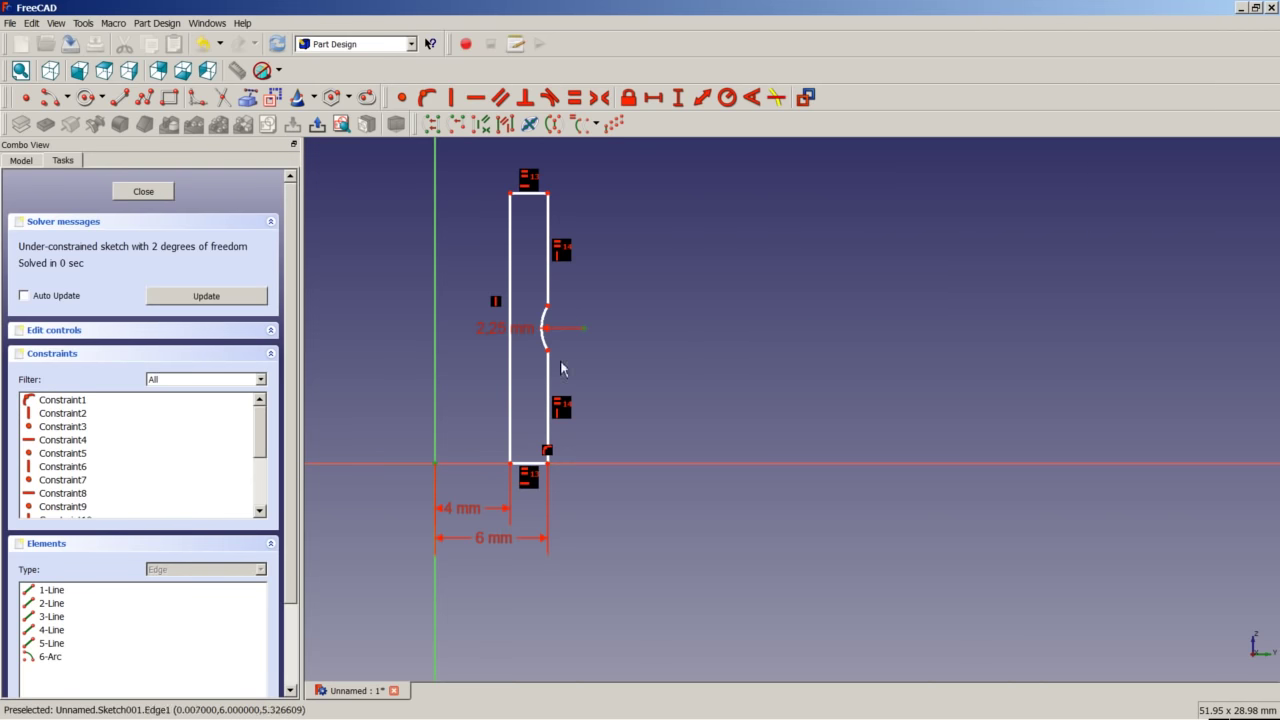
key("shift+h")
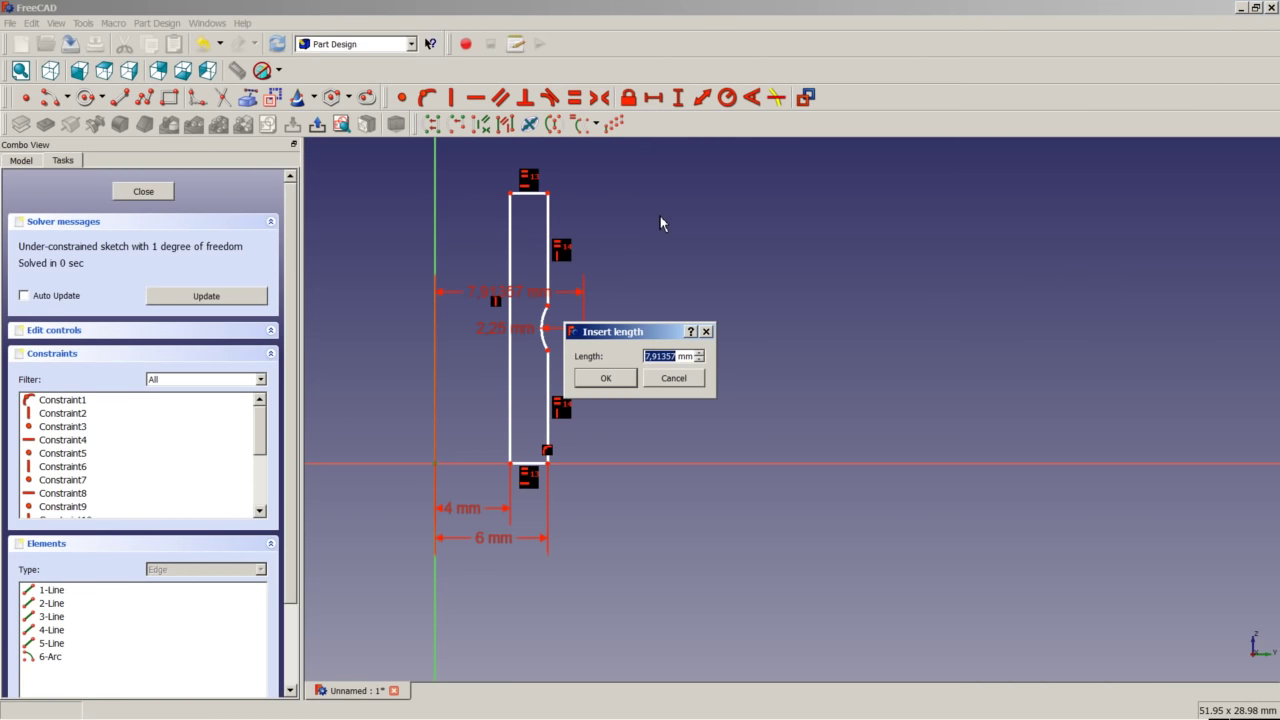
type("7.5")
key("Return")
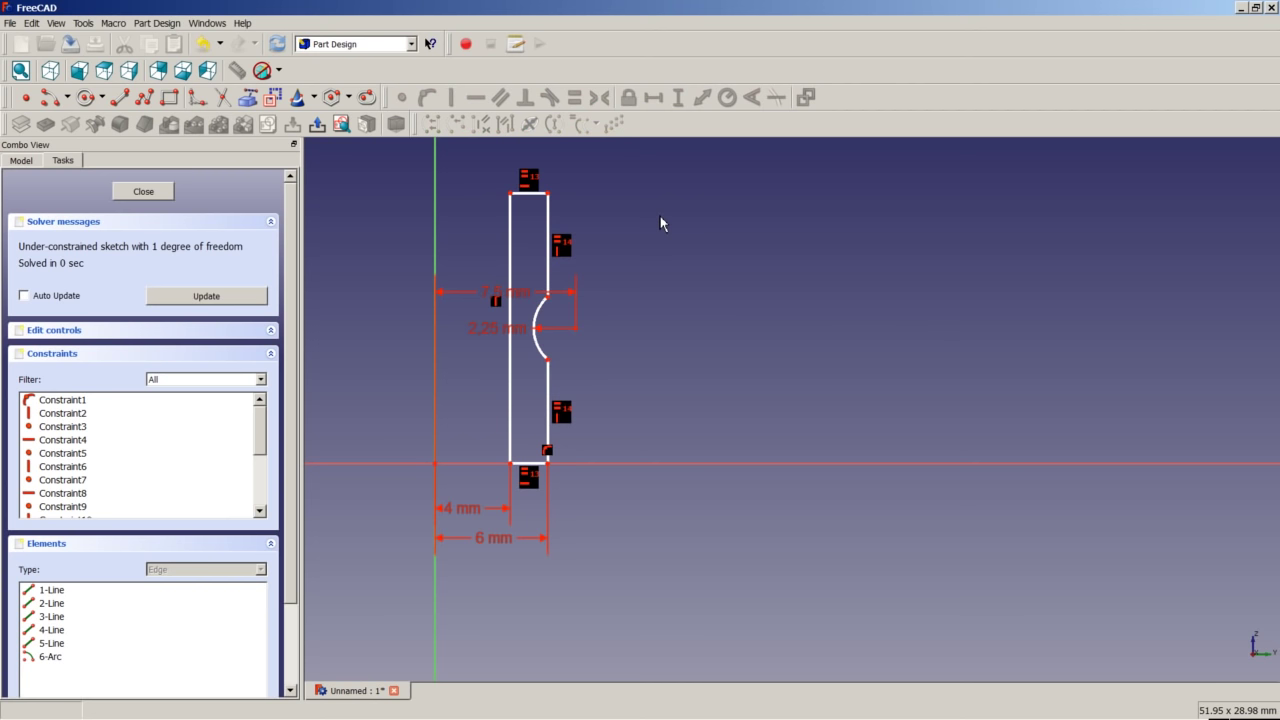
- Constrain the inner ring profile's straight inner edge to a vertical length of 5 mm
left_click(511, 360)
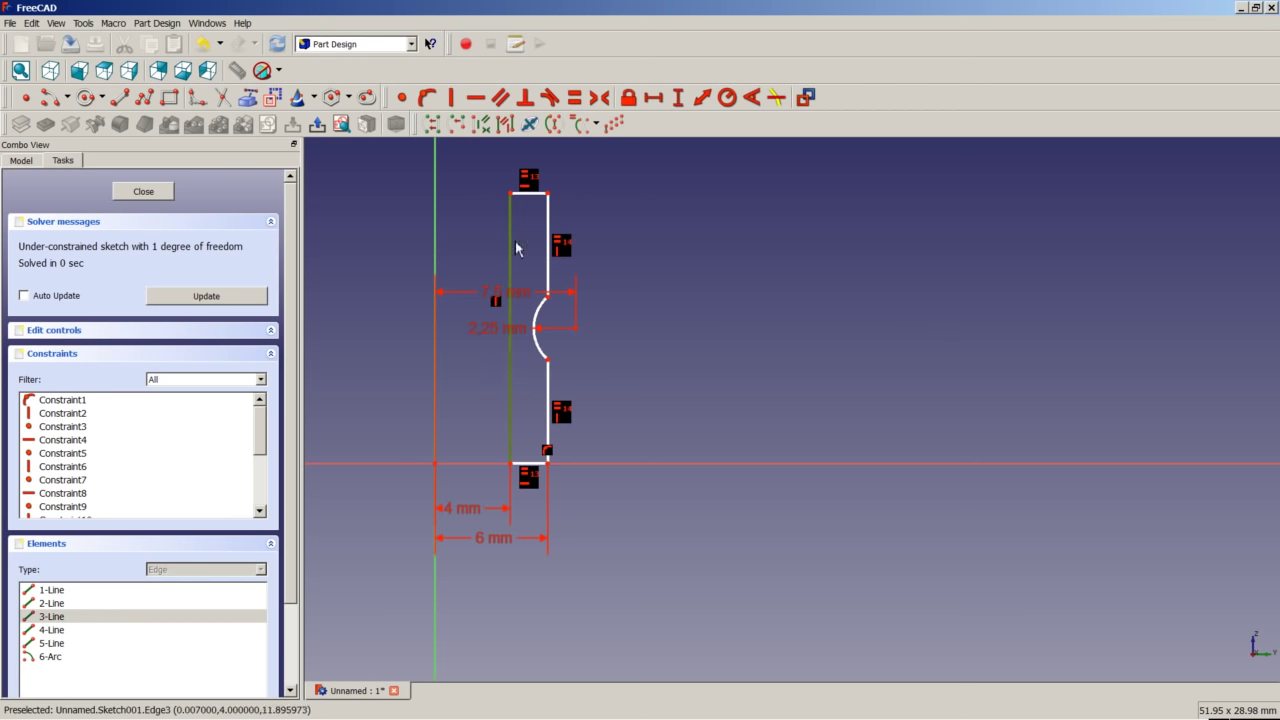
left_click(678, 97)
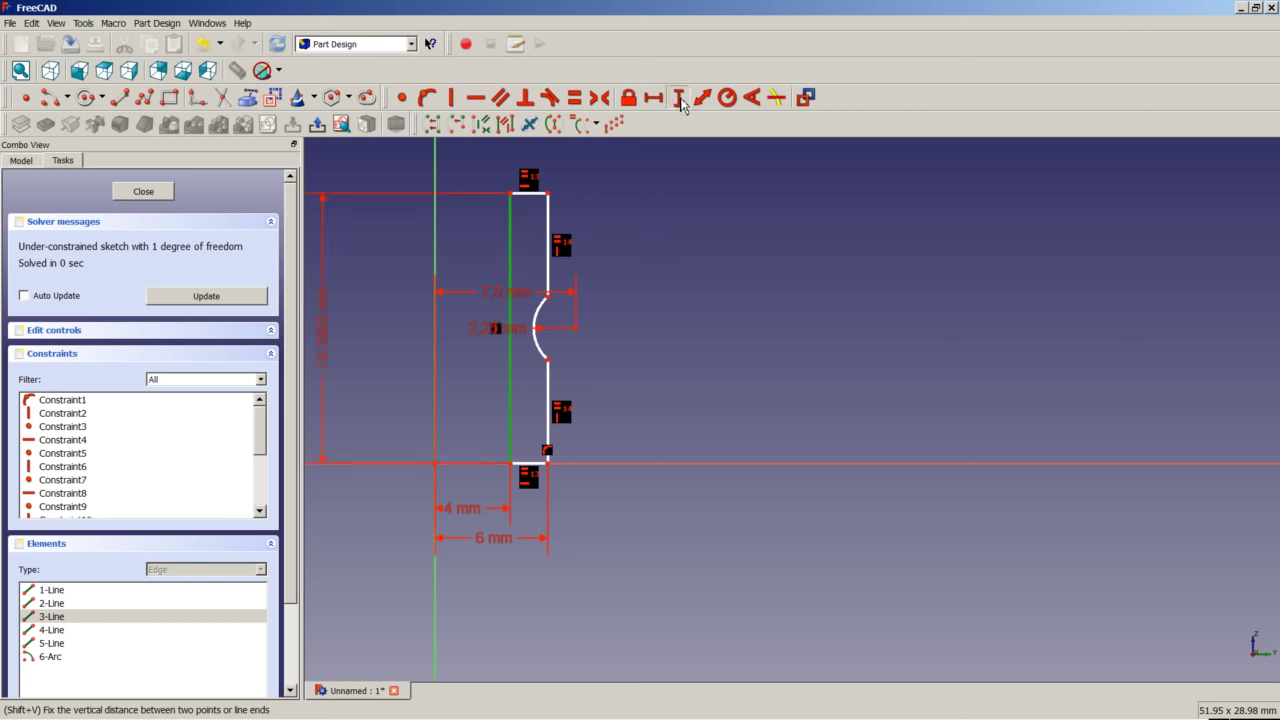
type("5")
key("Return")
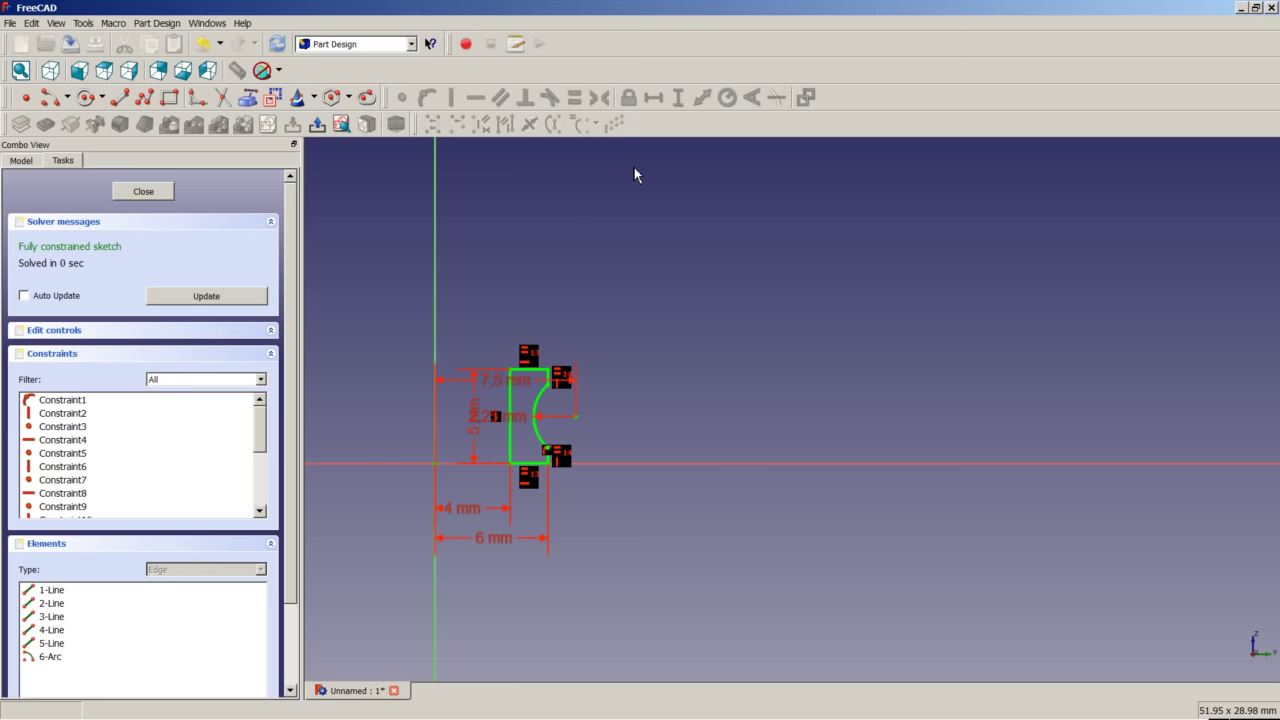
scroll(548, 420, "up", 3)
scroll(548, 420, "up", 2)
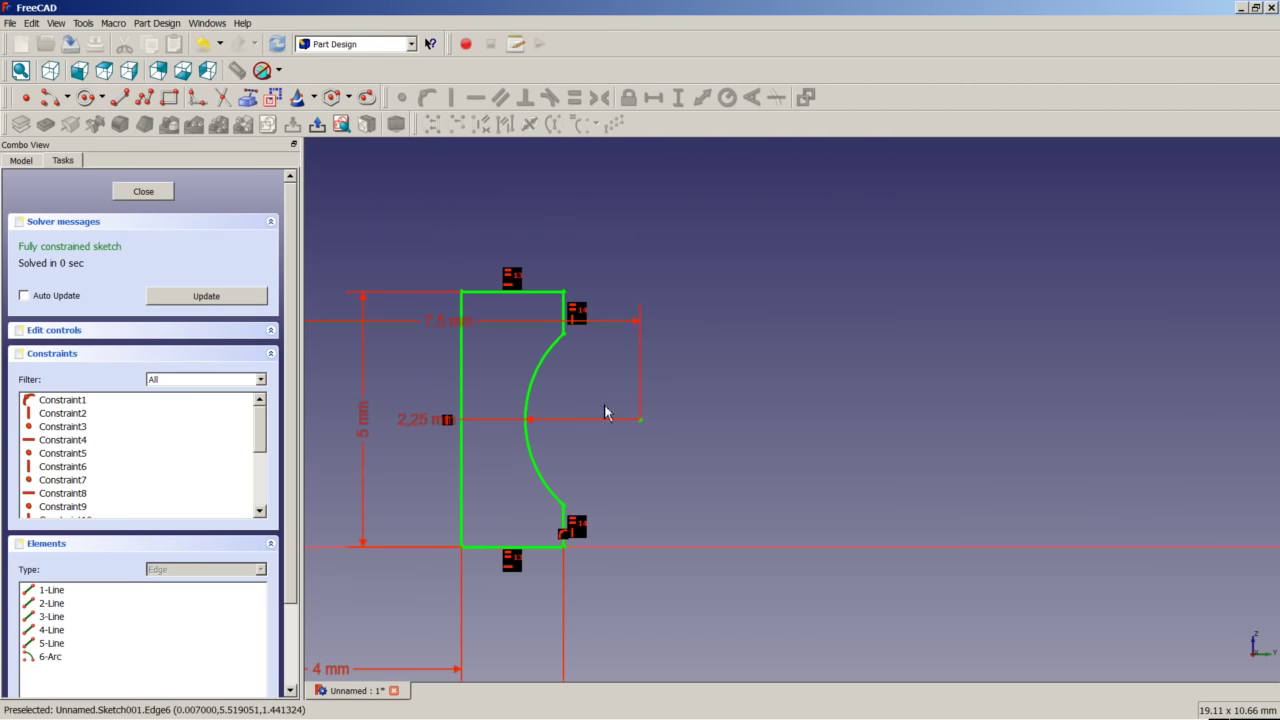
scroll(584, 435, "down", 5)
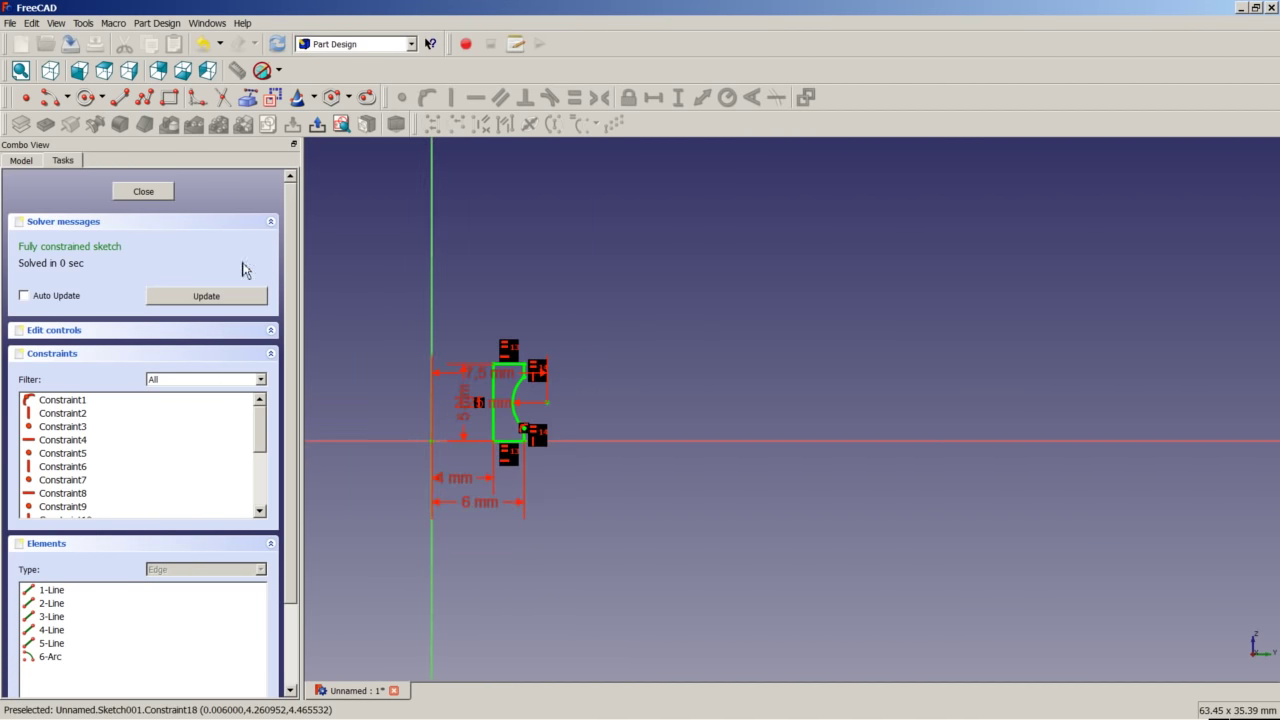
- Finish the inner ring sketch and revolve it 360° around the vertical sketch axis, with the direction reversed
left_click(143, 193)
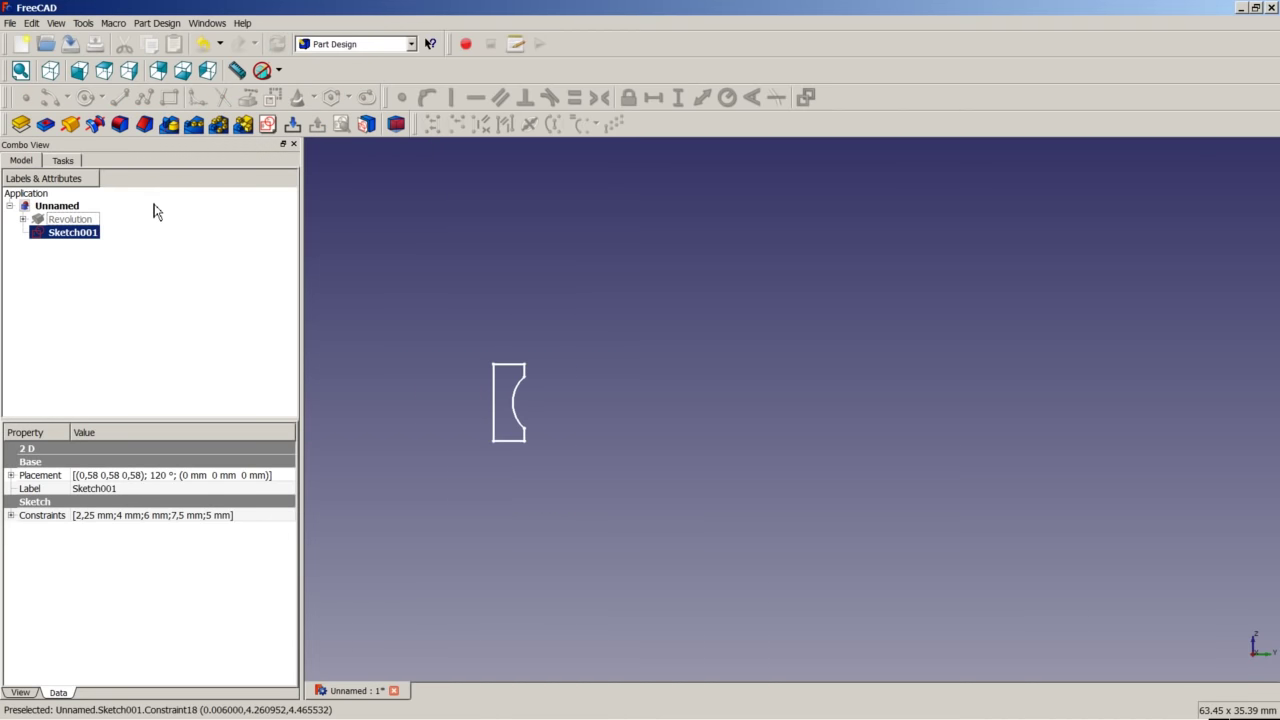
left_click(72, 123)
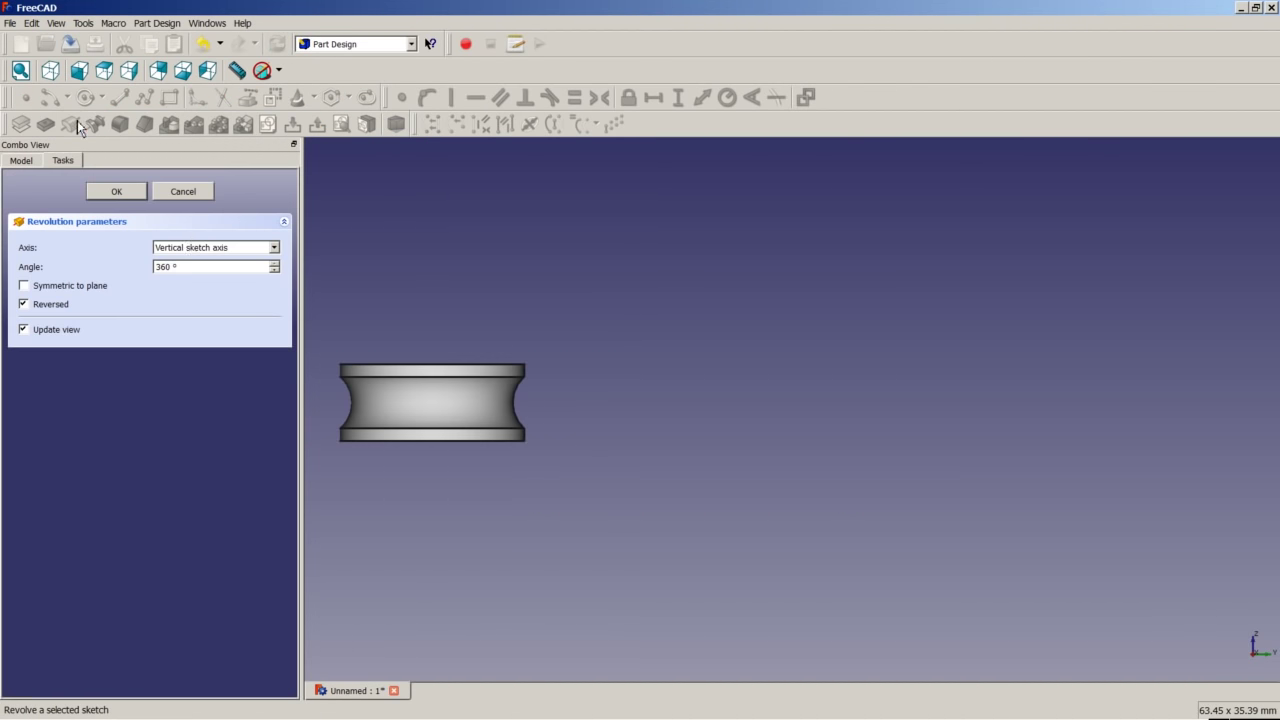
left_click(131, 192)
- Show the hidden outer ring and fit both rings in an axonometric view
left_click(90, 222)
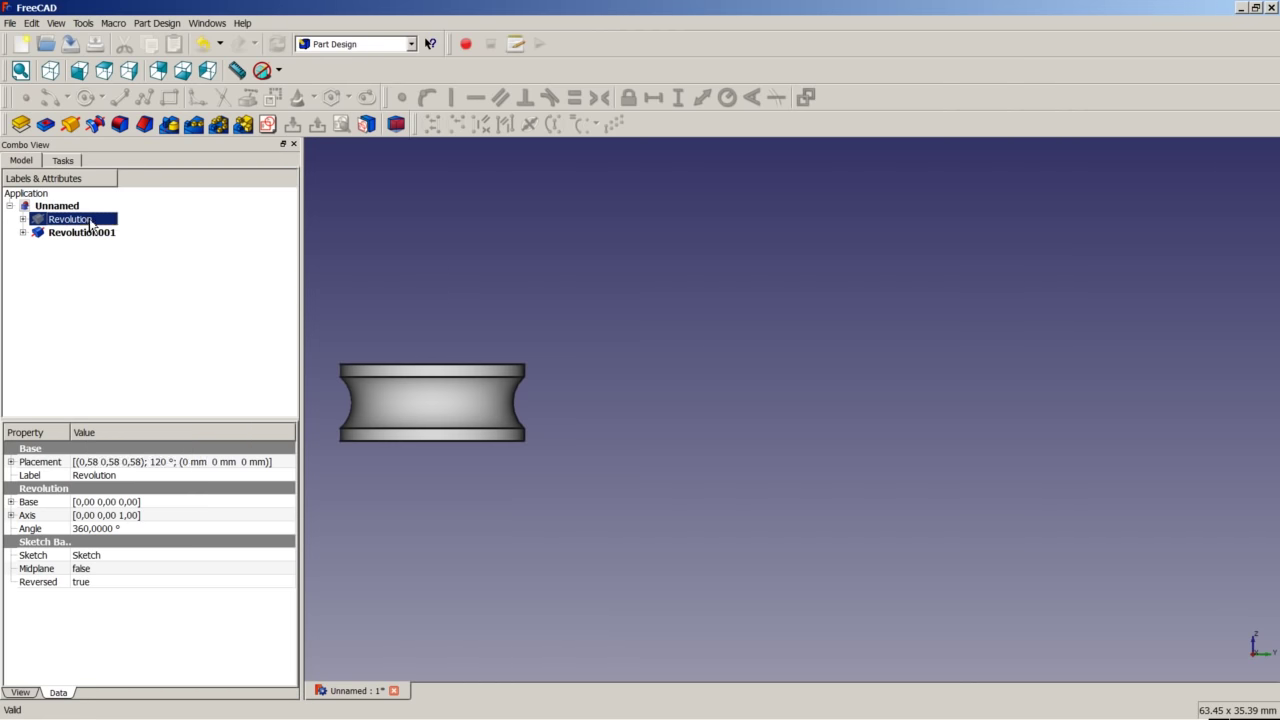
right_click(90, 222)
left_click(137, 279)
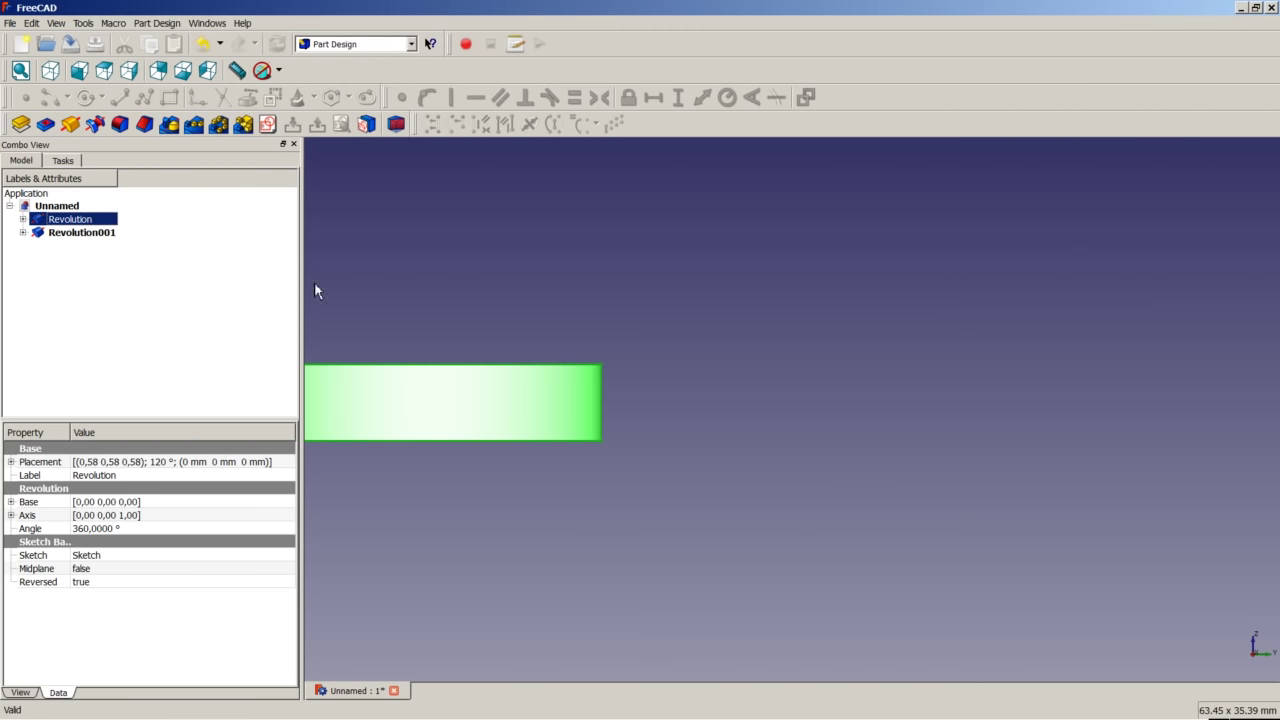
left_click(429, 289)
middle_click_drag(429, 289, 524, 373)
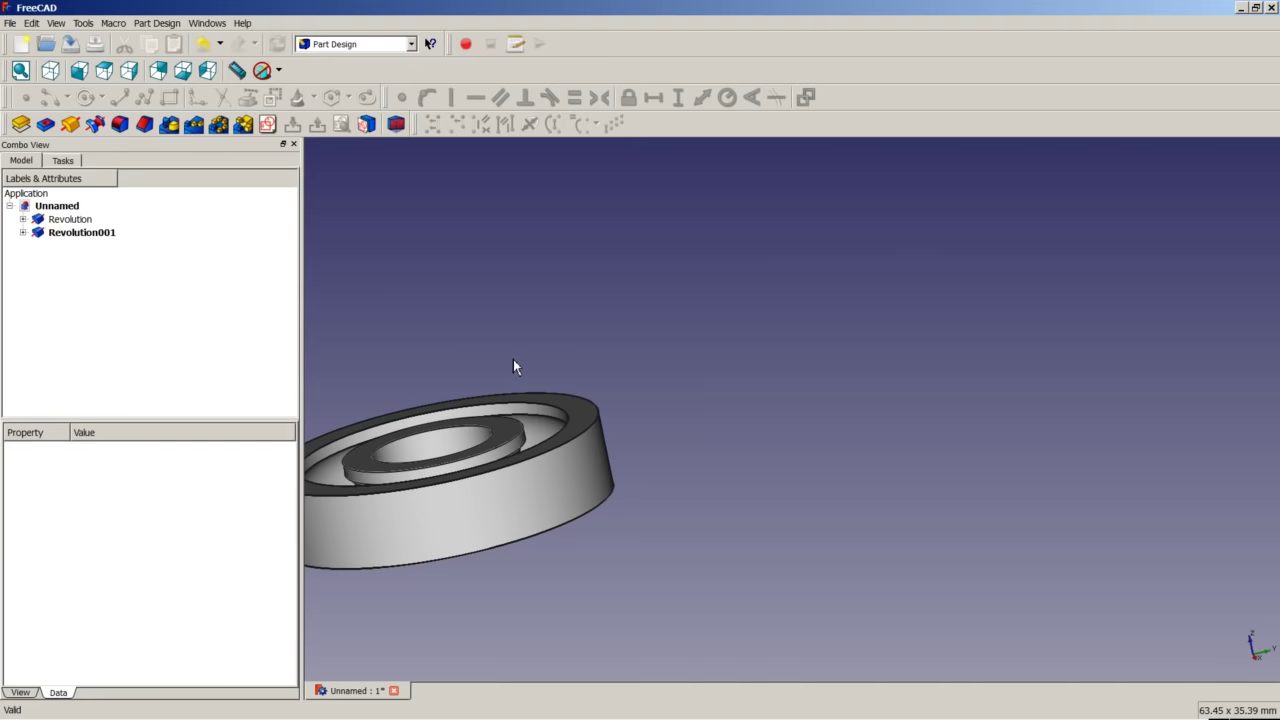
left_click(50, 70)
right_click(586, 282)
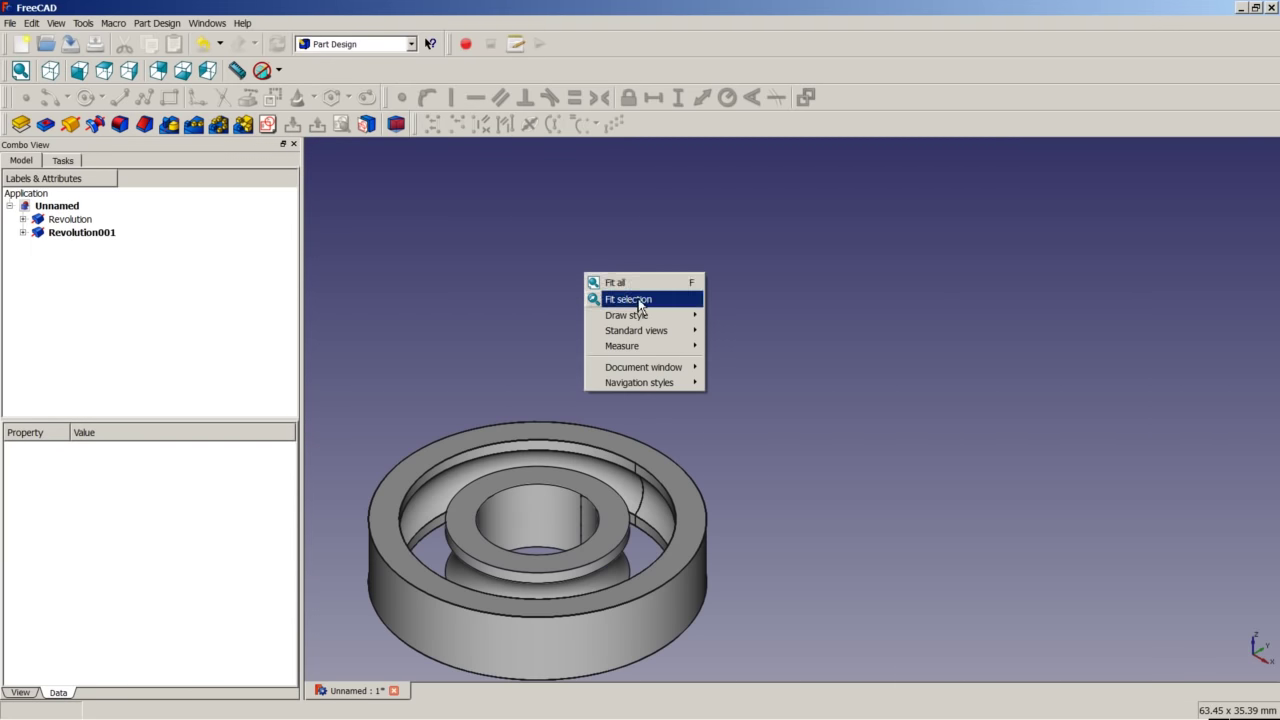
left_click(625, 279)
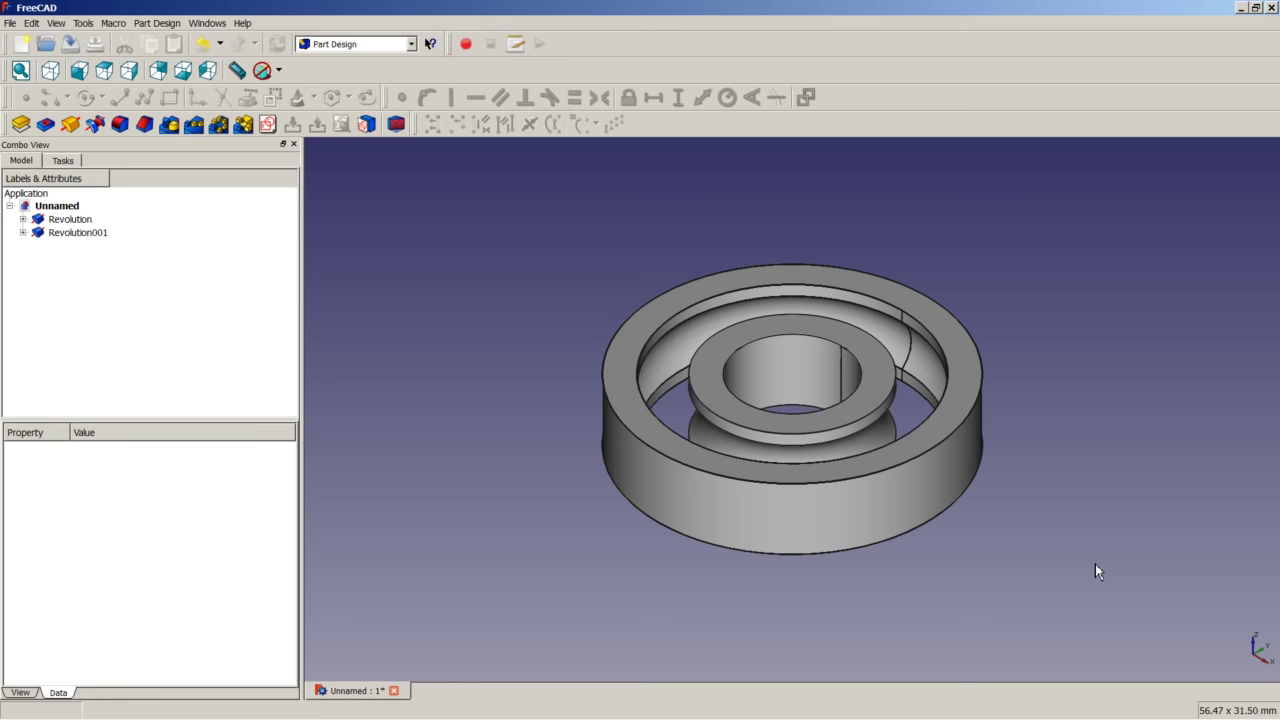
- Hide both the outer and inner ring revolutions
left_click(74, 222)
left_click(78, 232, "ctrl")
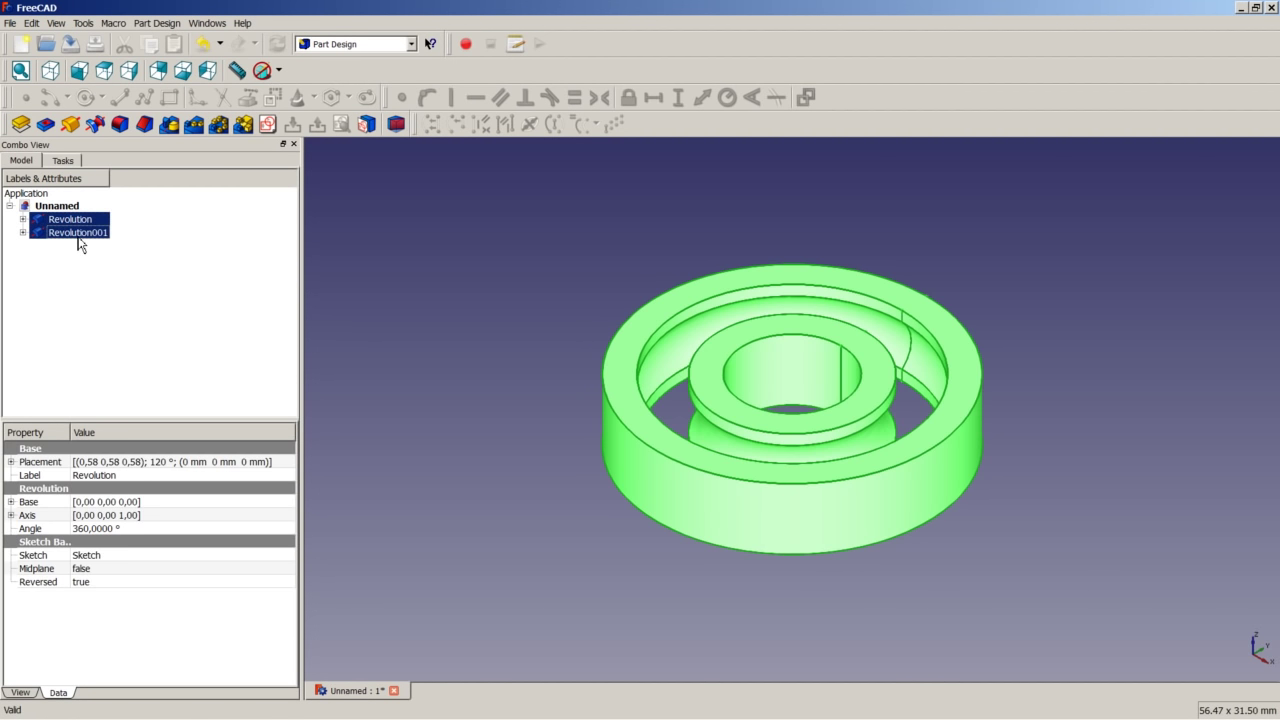
right_click(78, 237)
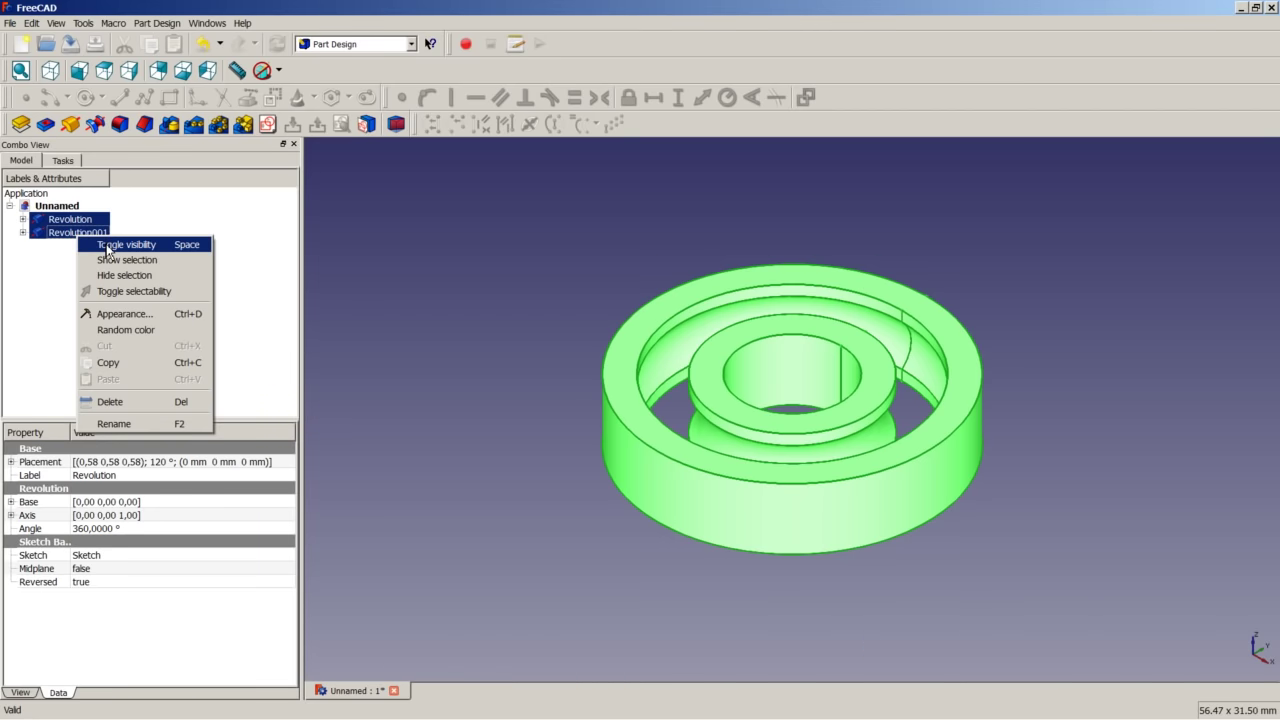
left_click(108, 246)
left_click(393, 316)
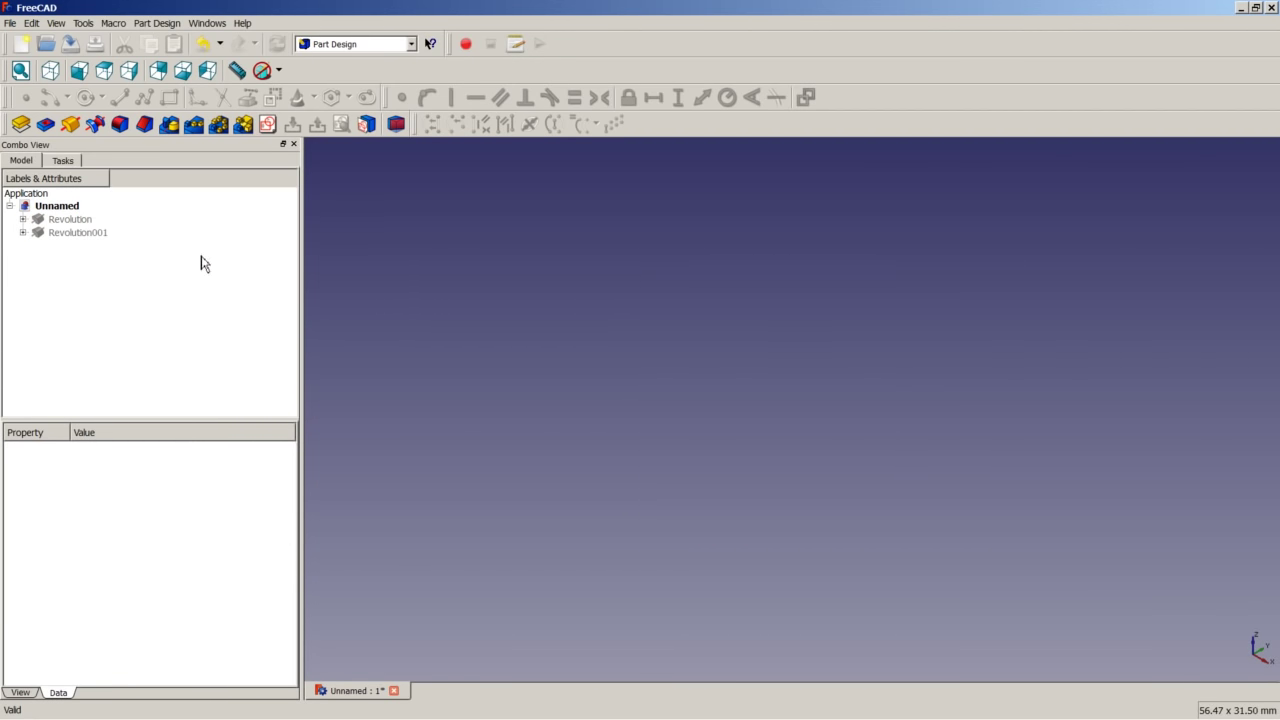
- Create a new sketch on the YZ plane with zero offset
left_click(267, 124)
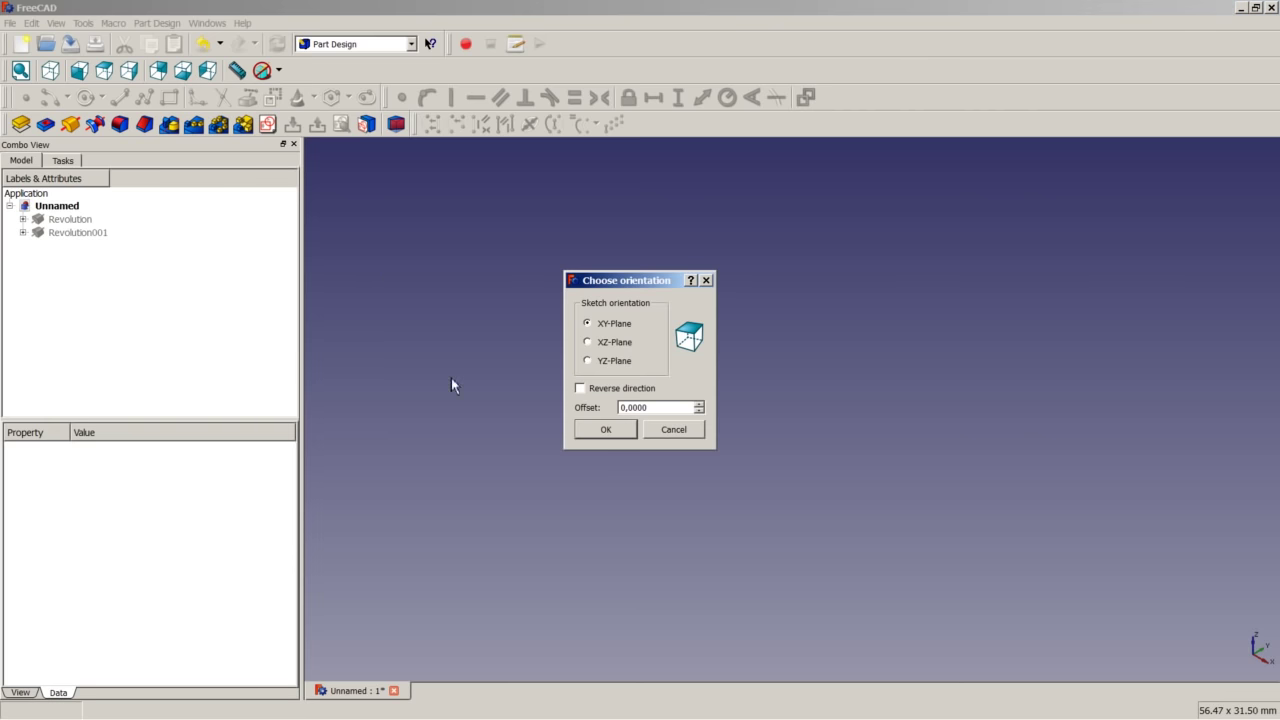
left_click(611, 360)
left_click(605, 430)
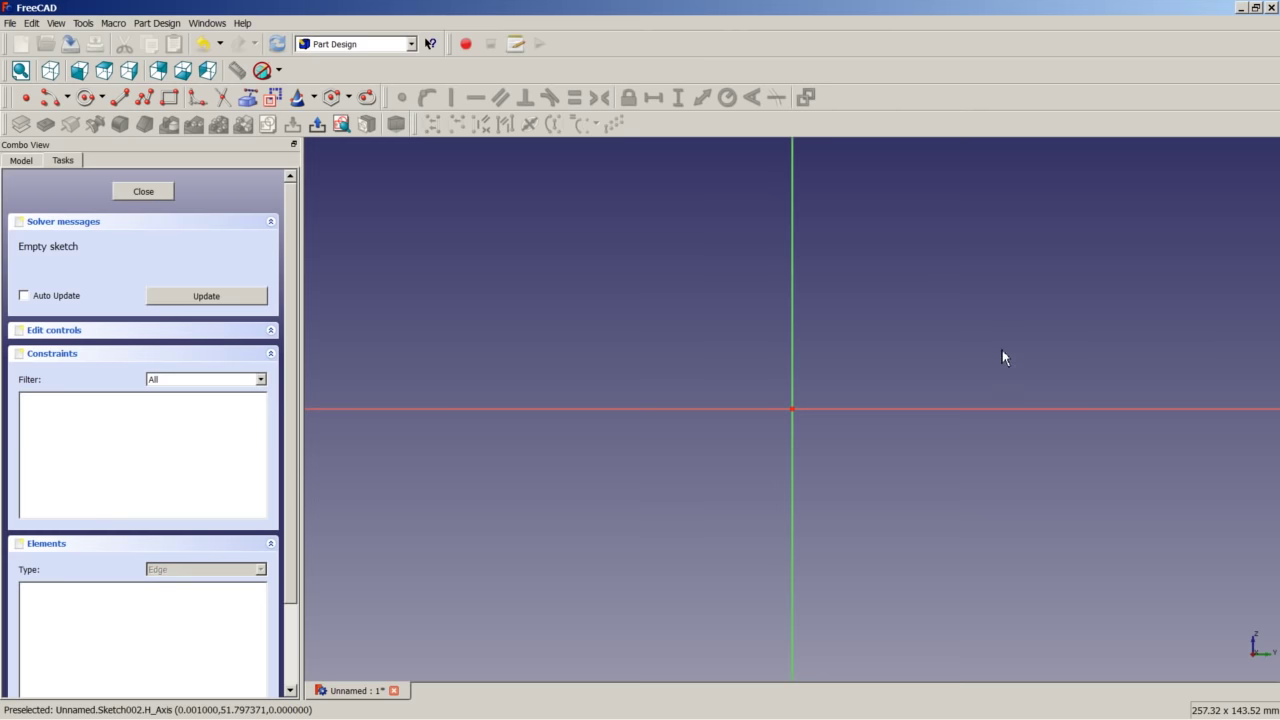
scroll(780, 462, "up", 5)
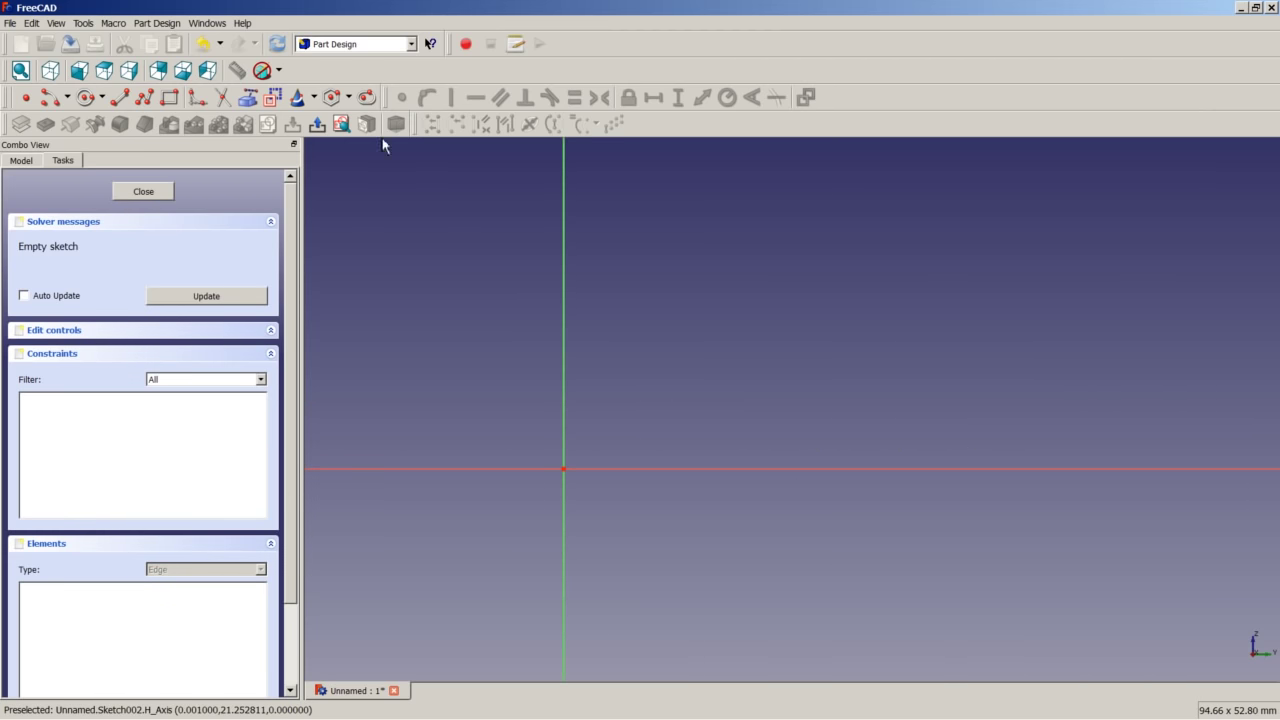
- Sketch a roughly half-circle arc beside the vertical axis, bulging away from it, and close it with a vertical line joining its endpoints
left_click(58, 104)
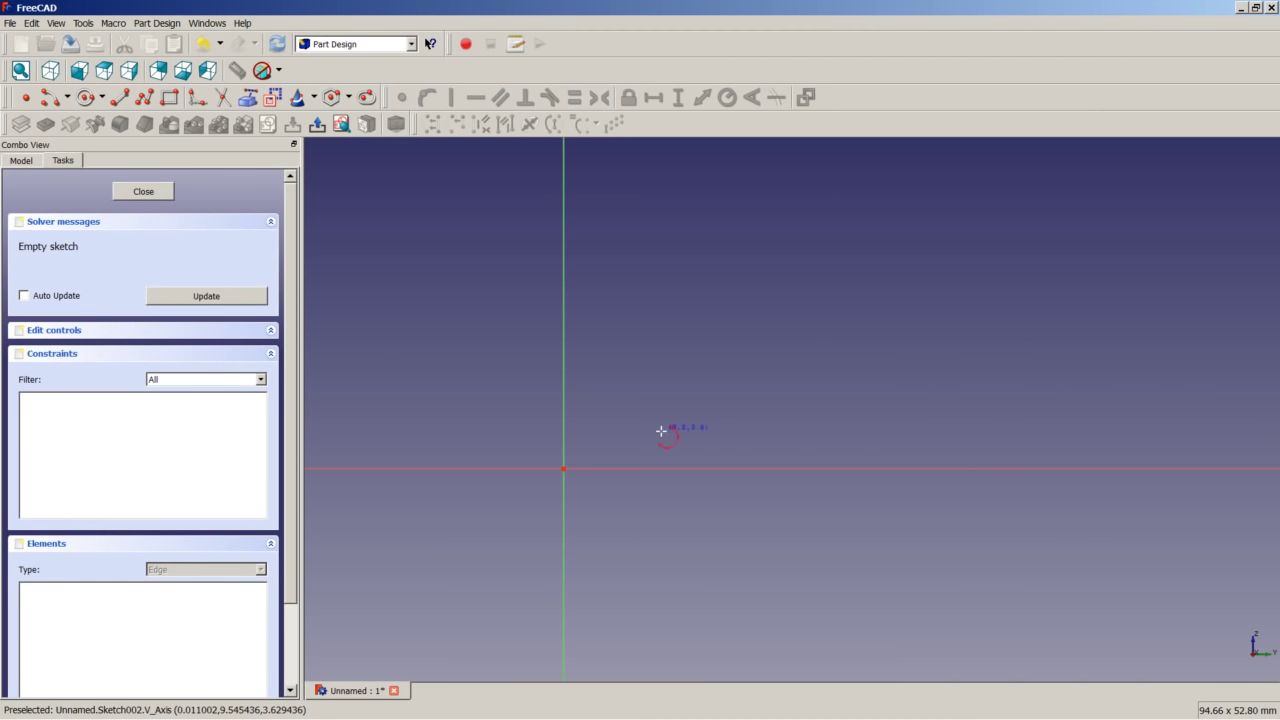
left_click(636, 431)
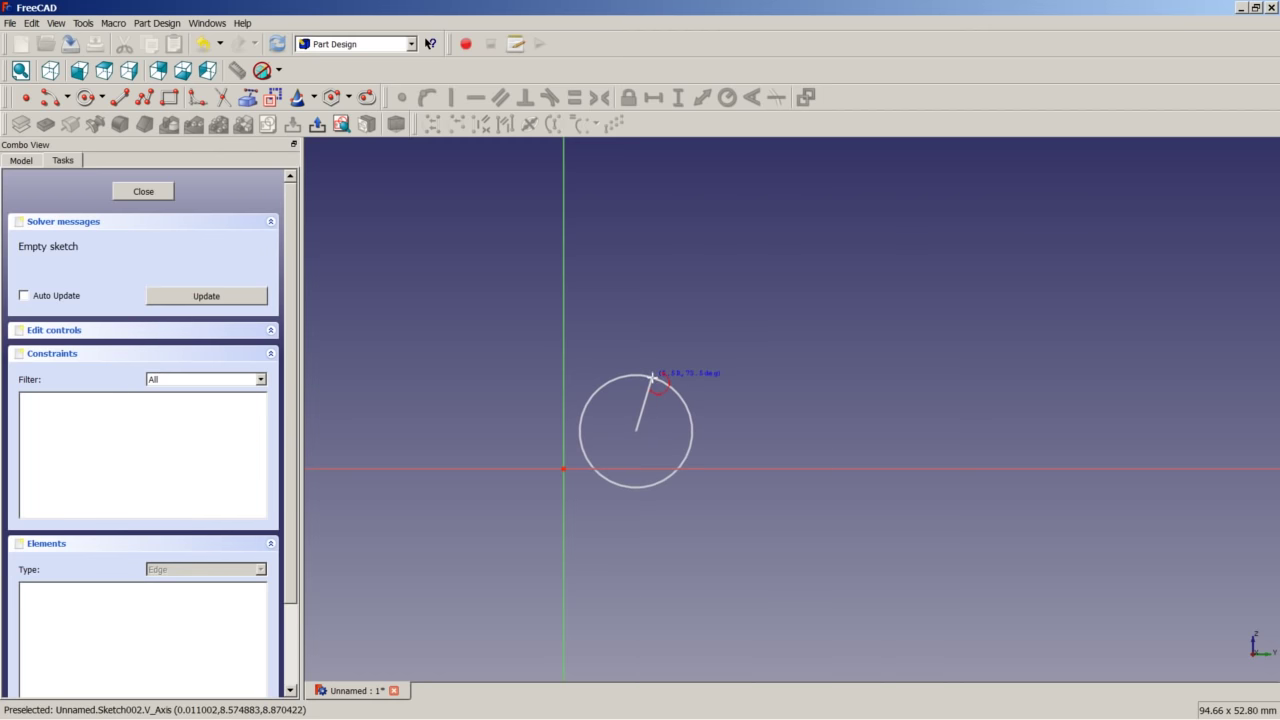
left_click(645, 386)
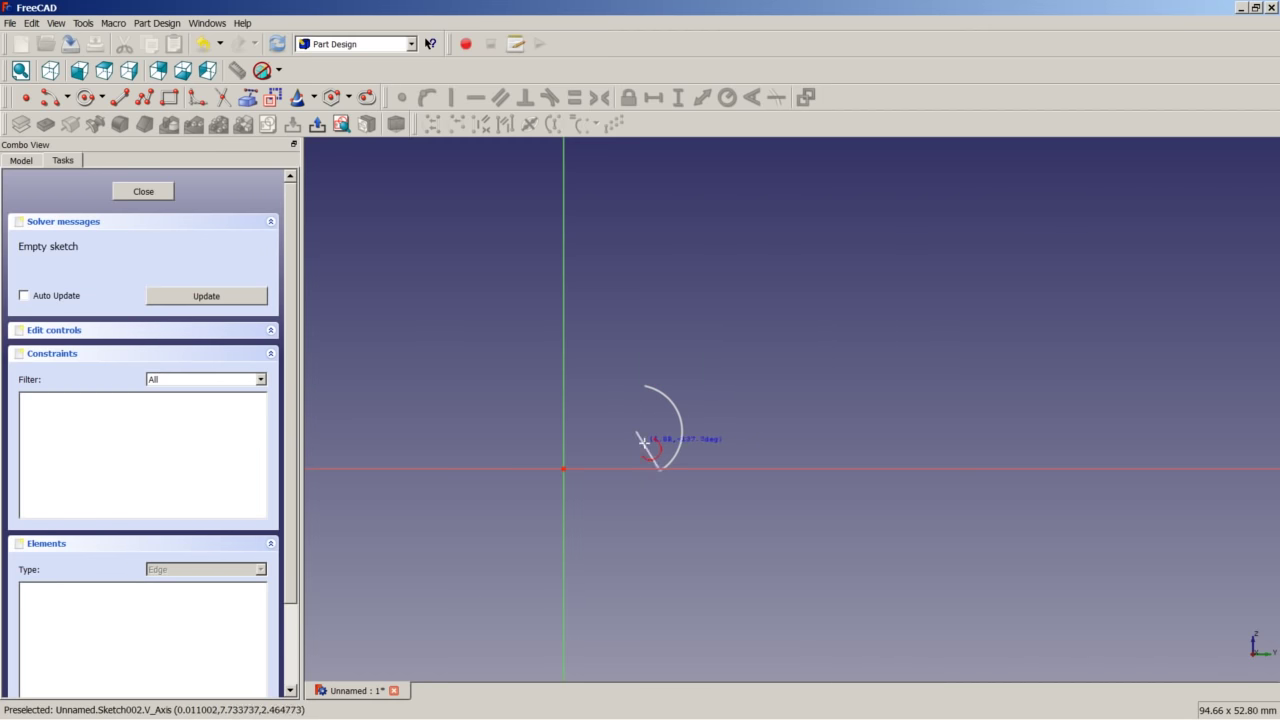
left_click(641, 450)
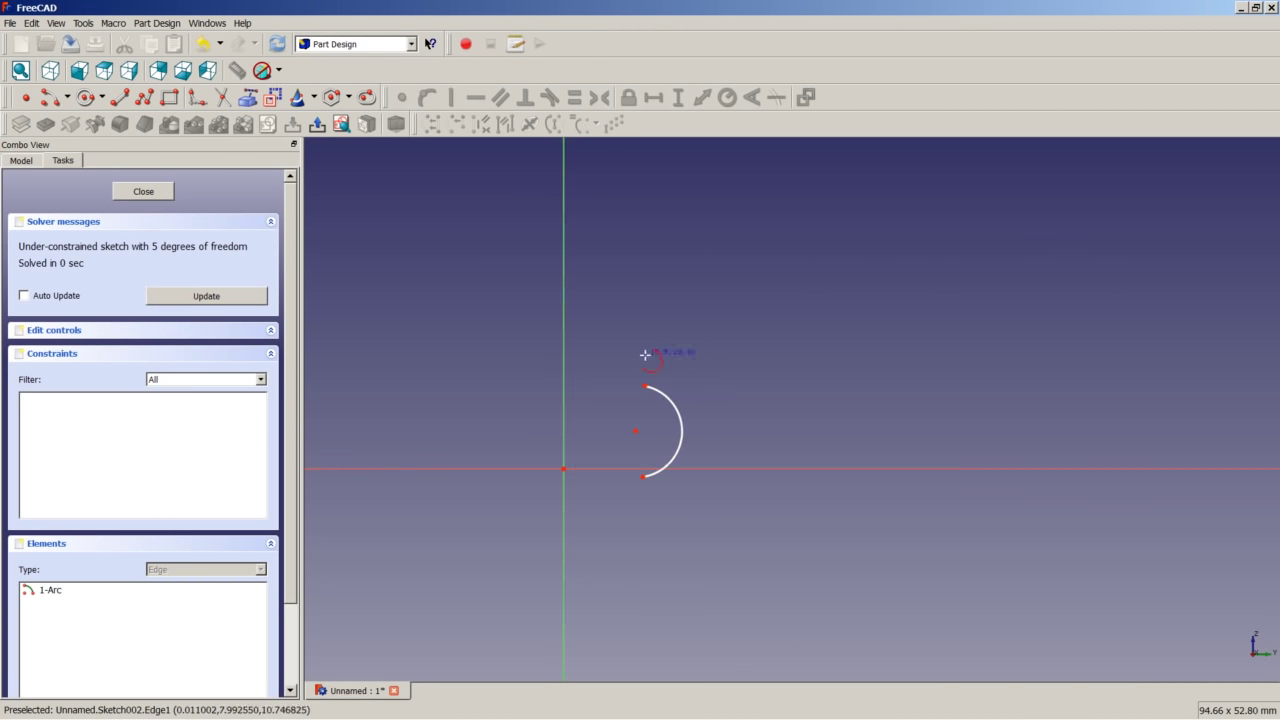
left_click(120, 99)
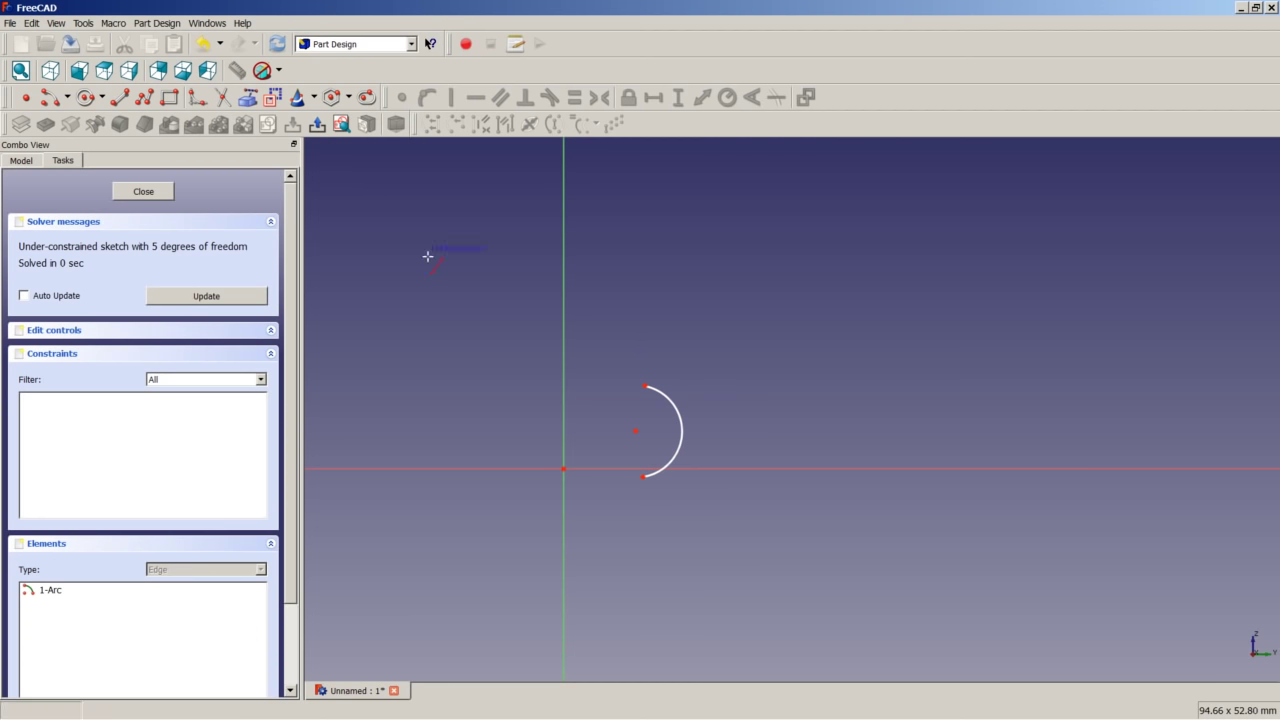
left_click(645, 384)
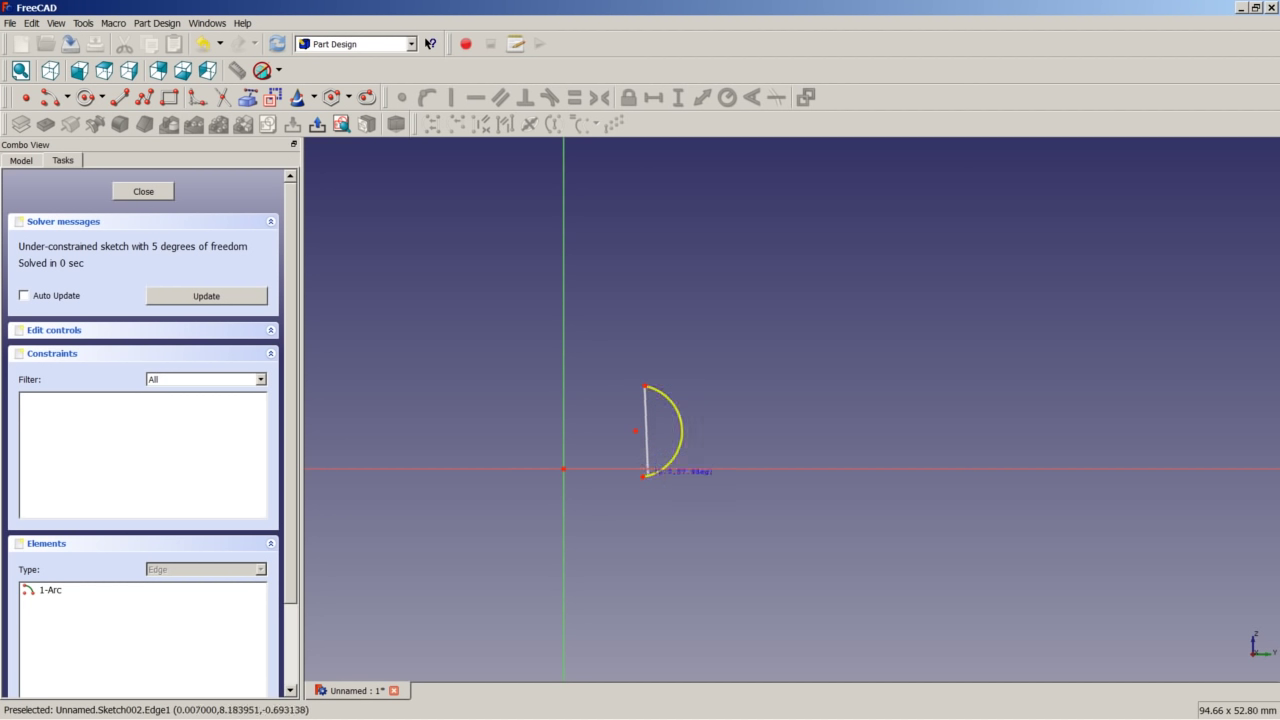
left_click(644, 476)
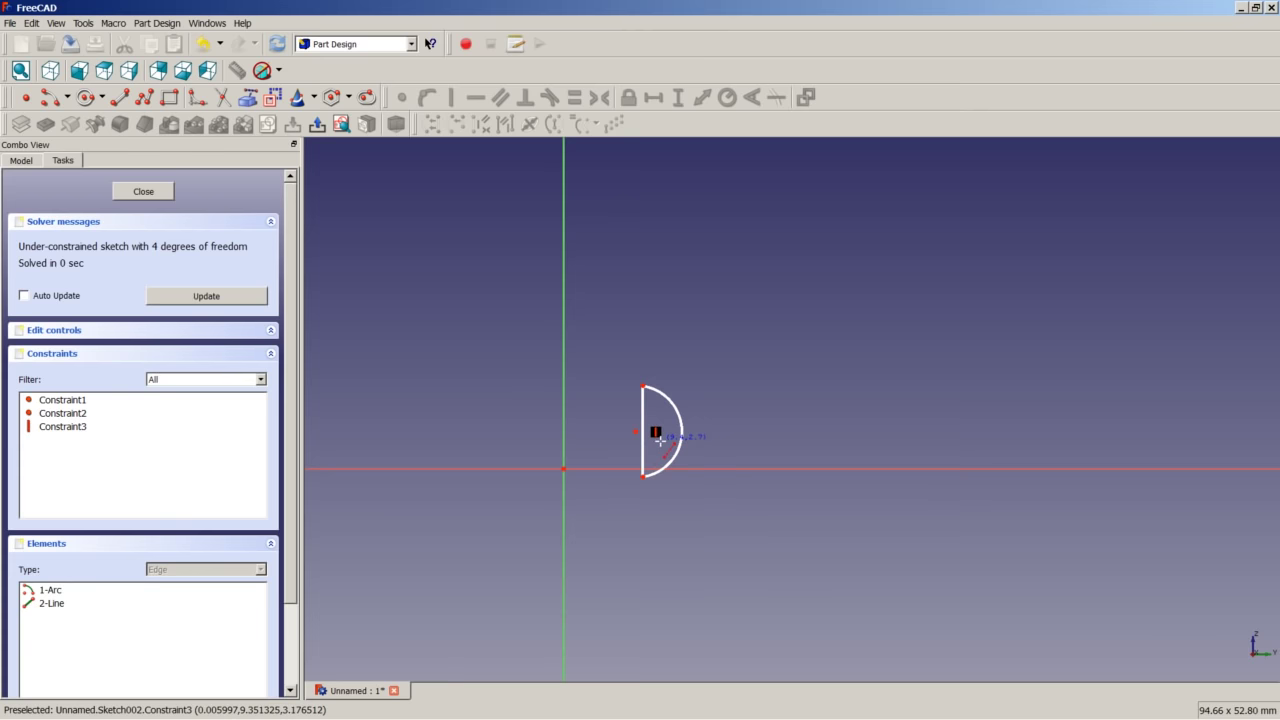
- Enlarge the arc slightly and move its lower endpoint up so the closed profile sits above the horizontal axis
scroll(680, 405, "up", 1)
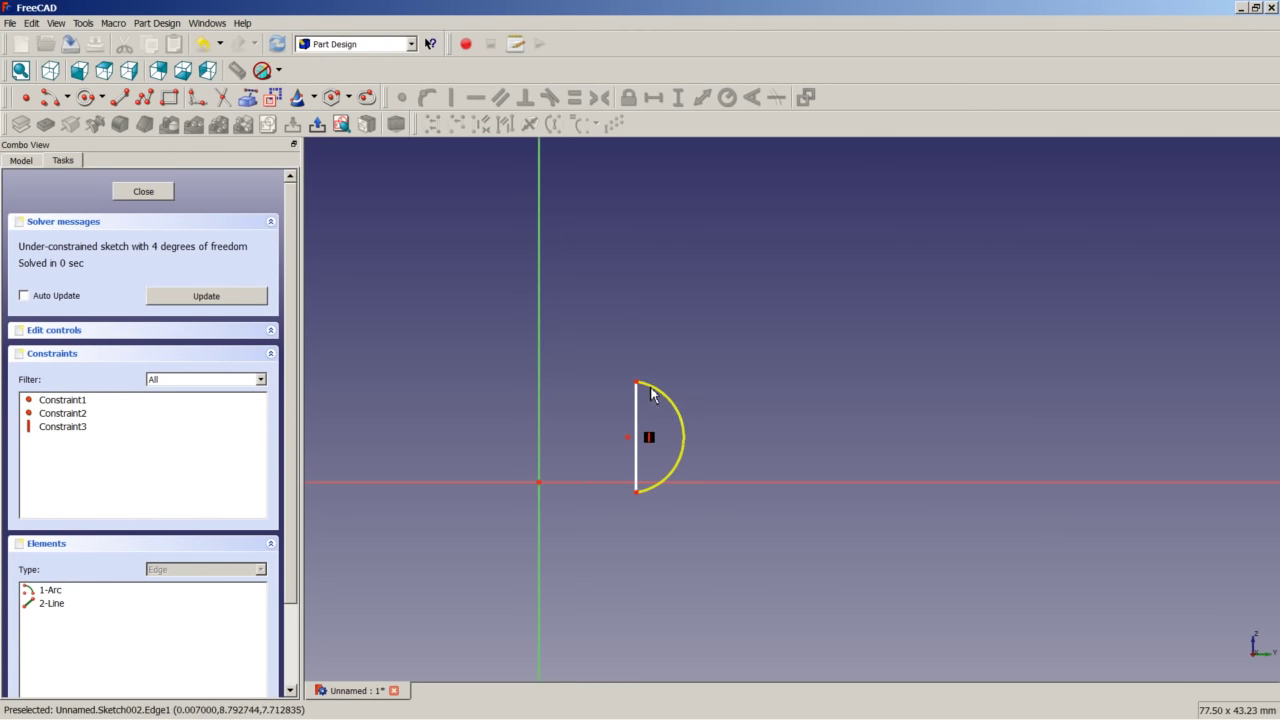
left_click_drag(650, 392, 652, 386)
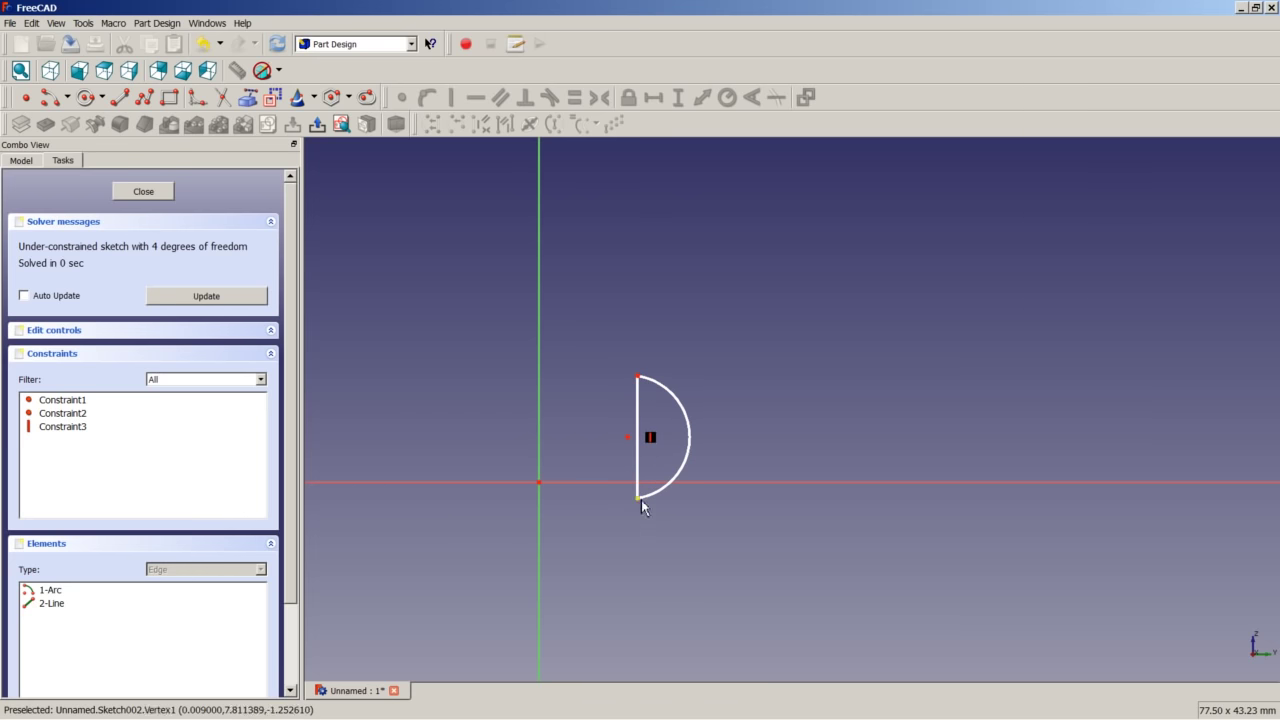
left_click_drag(641, 500, 639, 475)
scroll(642, 472, "up", 4)
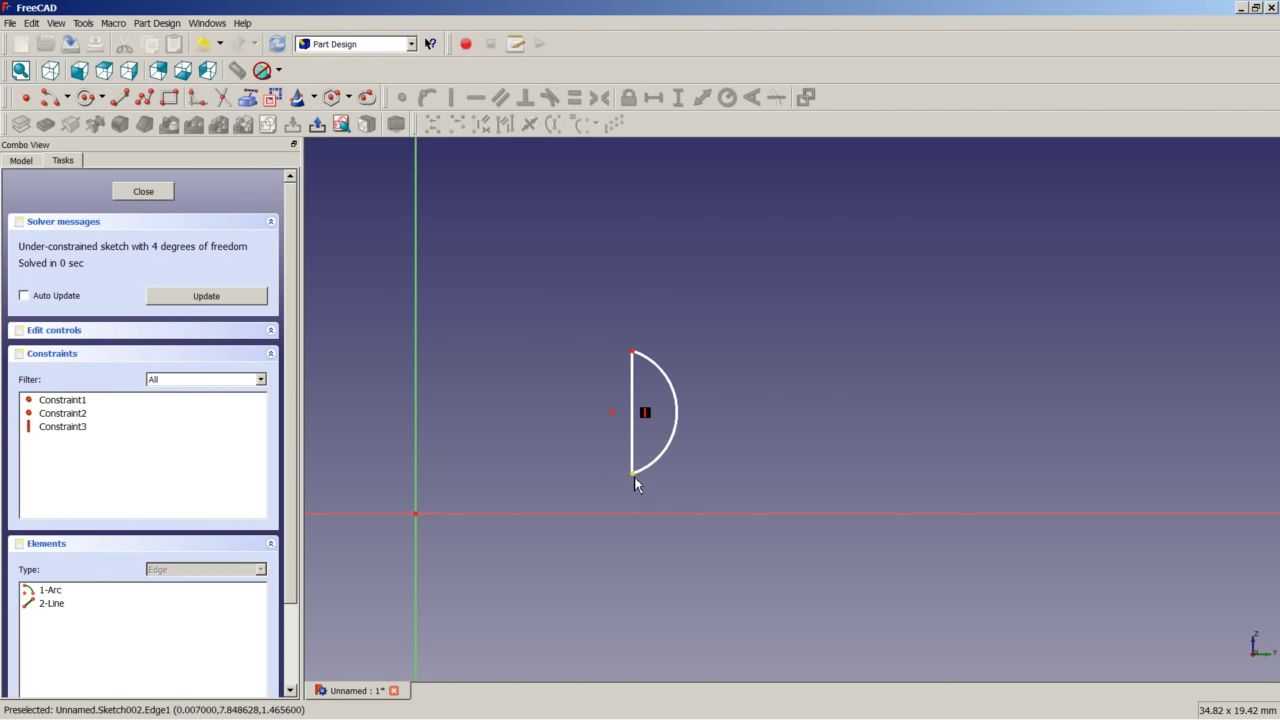
- Draw a vertical line about 1,4 mm long from the profile's lower corner to the horizontal axis and make it construction geometry
left_click(119, 97)
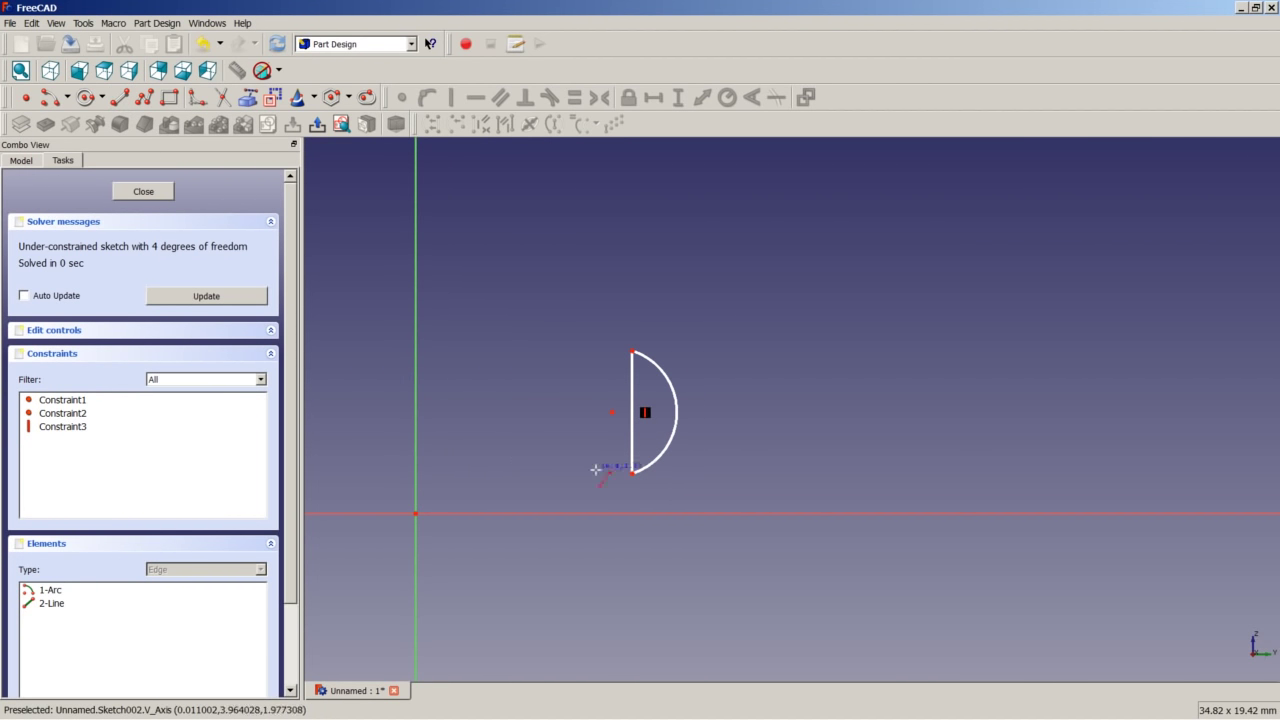
left_click(632, 473)
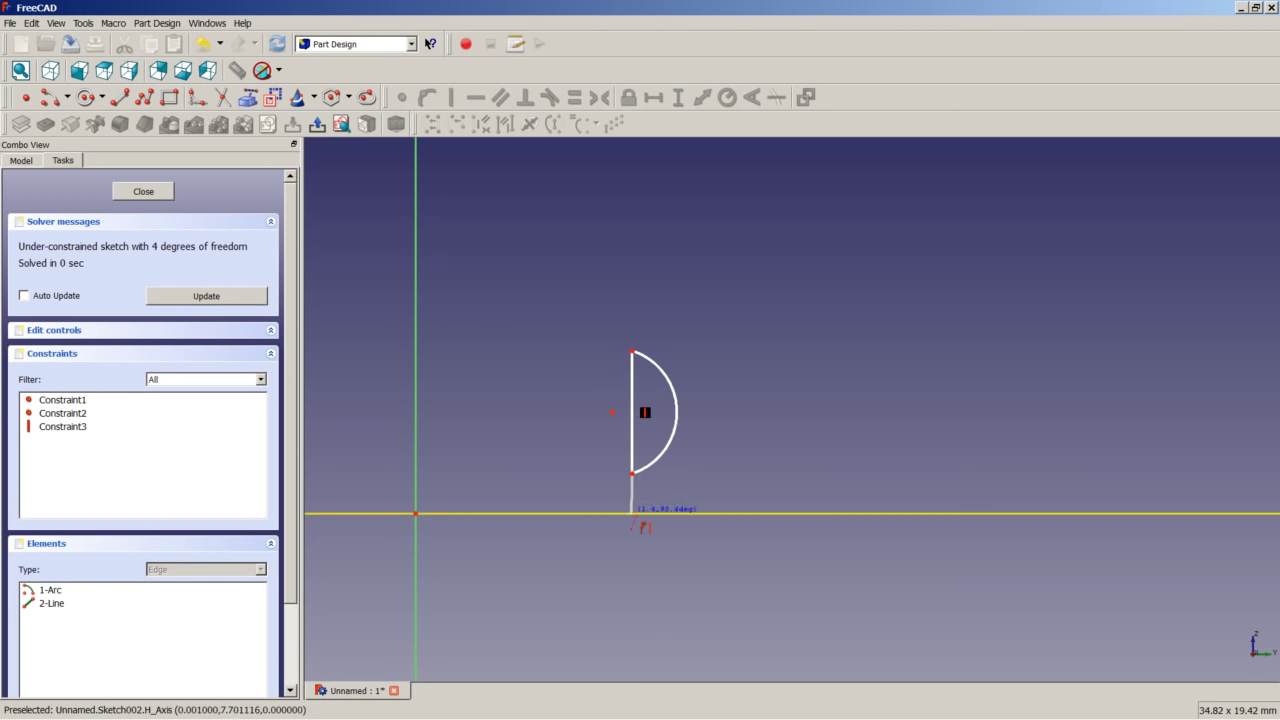
left_click(632, 514)
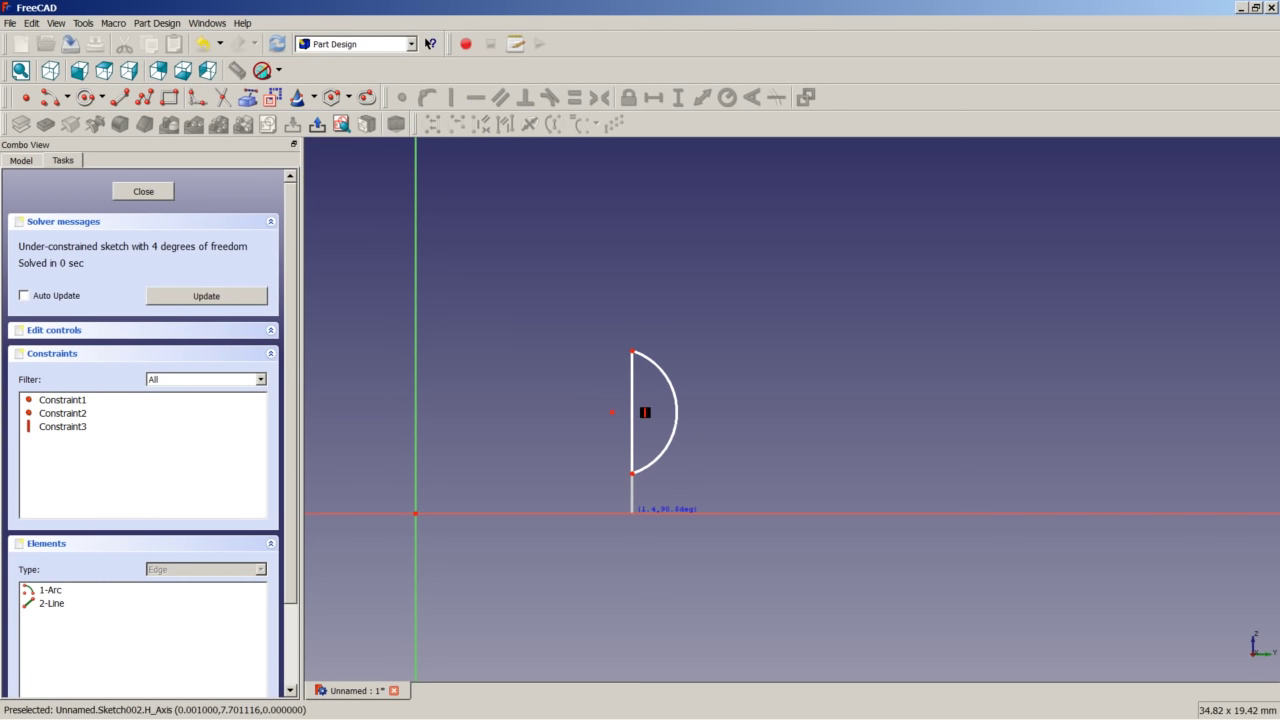
right_click(632, 505)
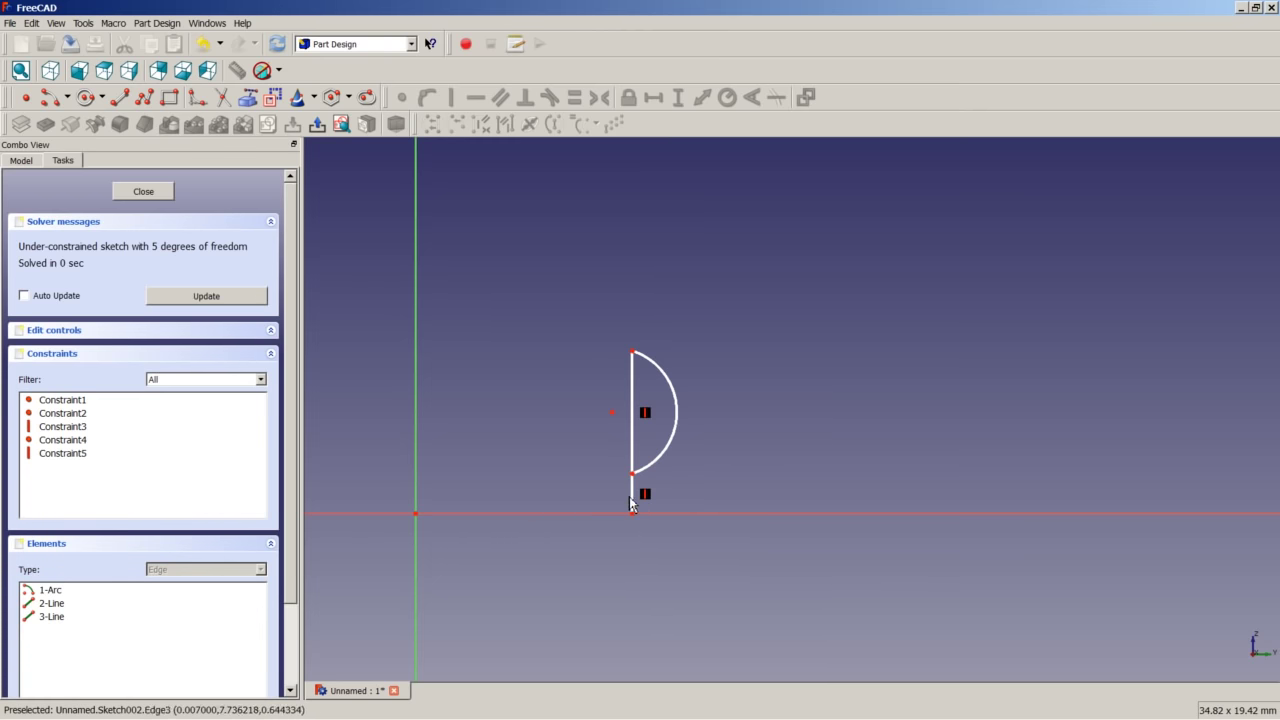
left_click(631, 500)
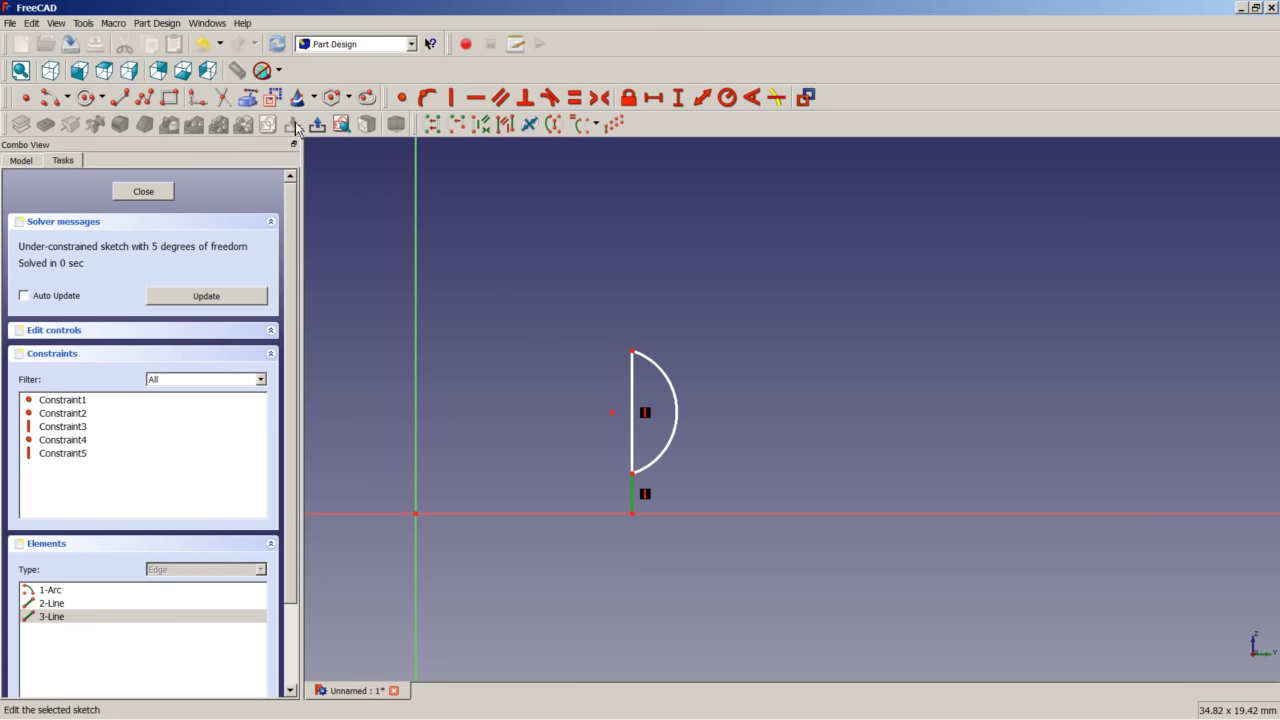
left_click(806, 97)
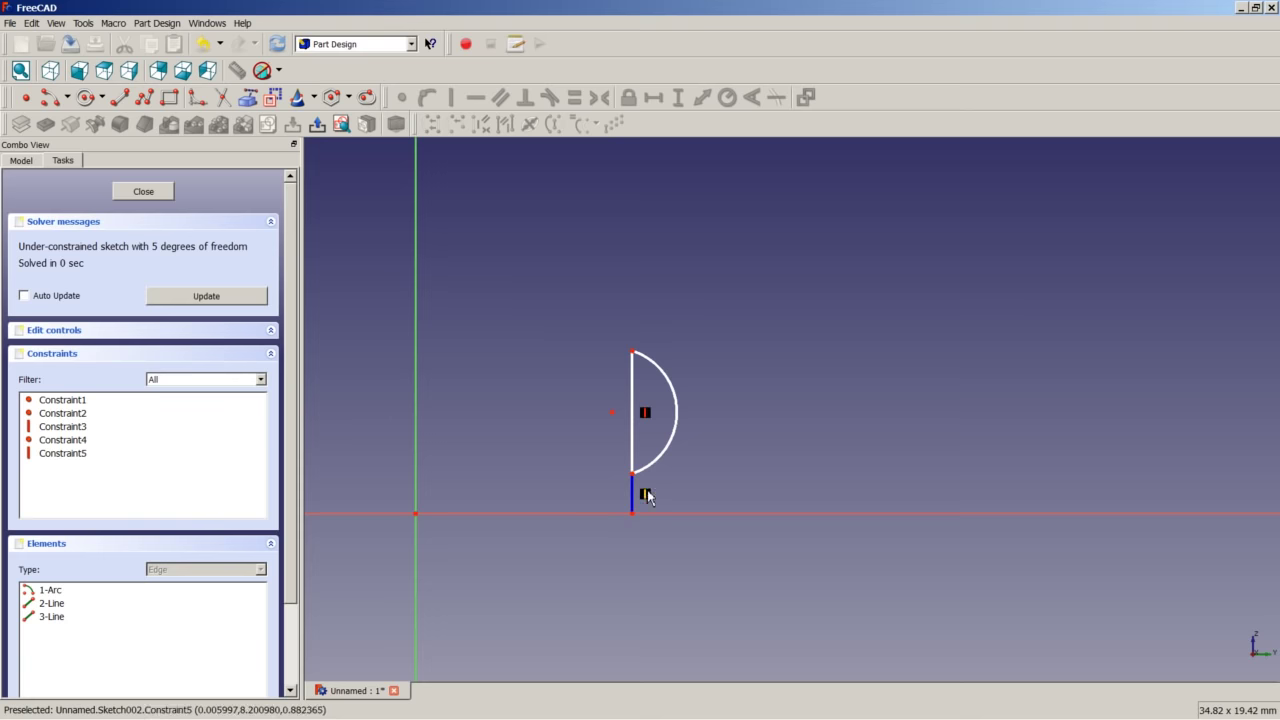
- Constrain the profile's vertical line to be symmetric about the arc's centre point
left_click(616, 415)
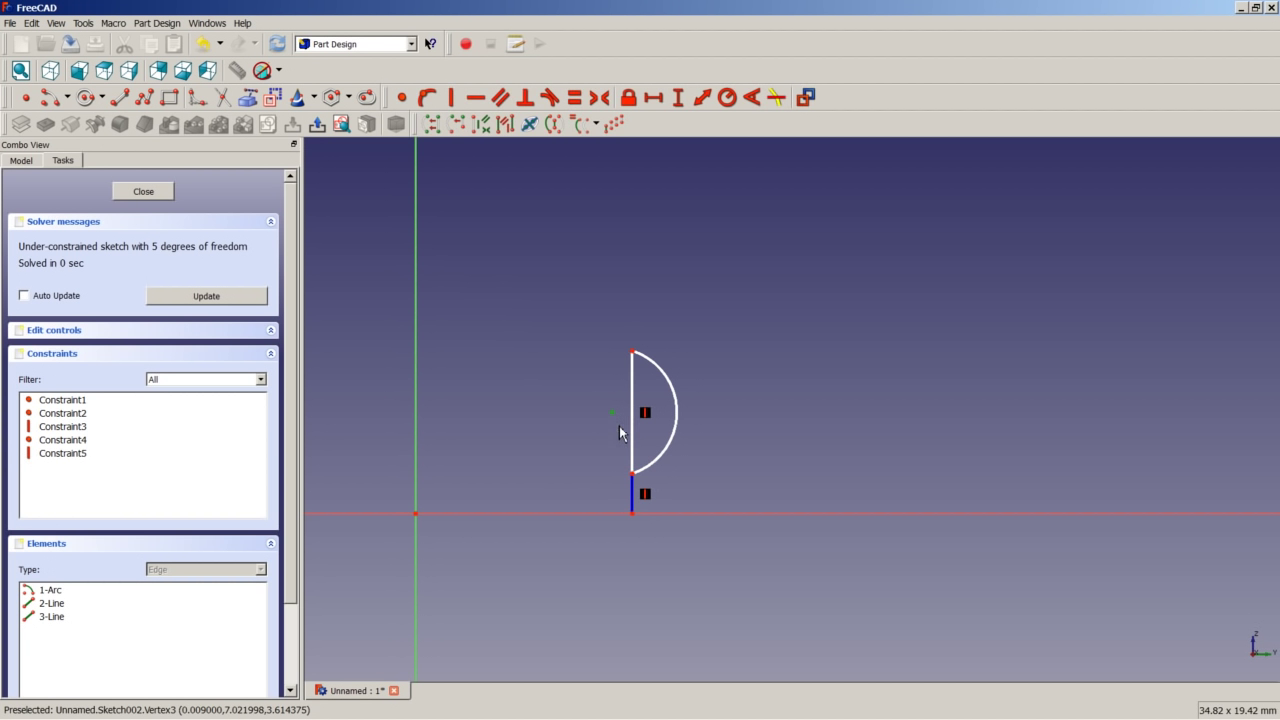
left_click(631, 445)
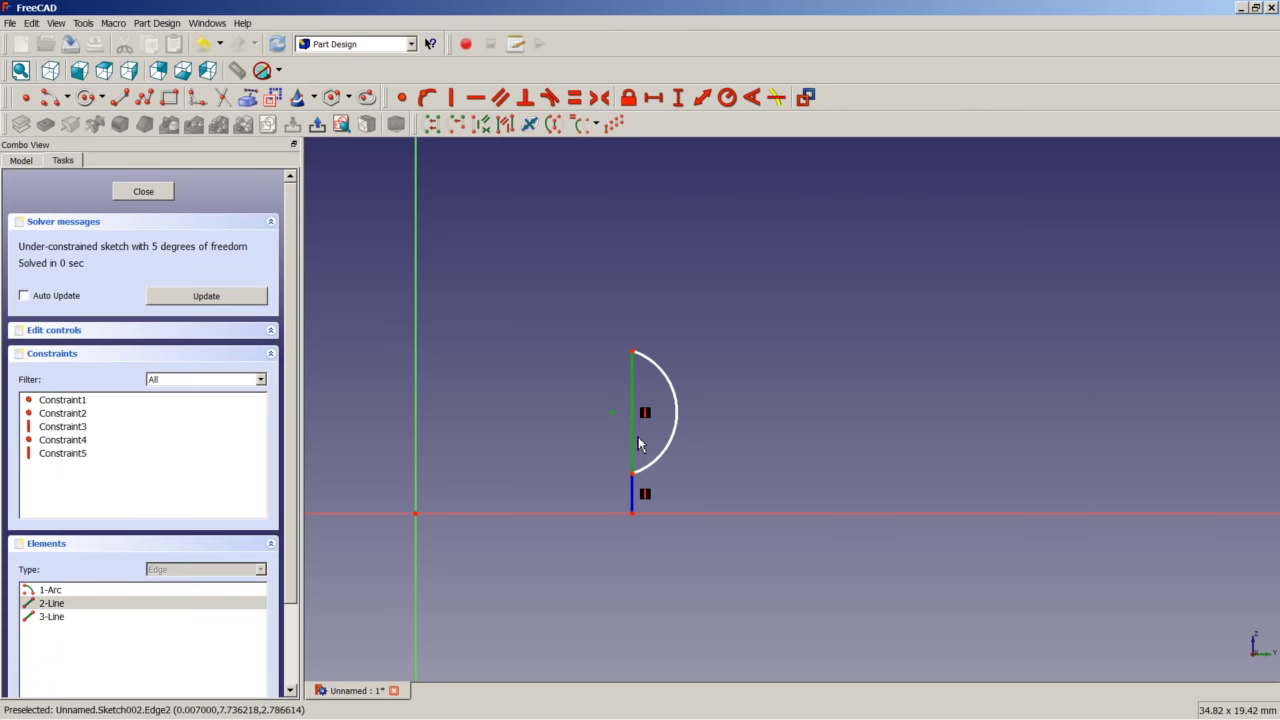
left_click(599, 97)
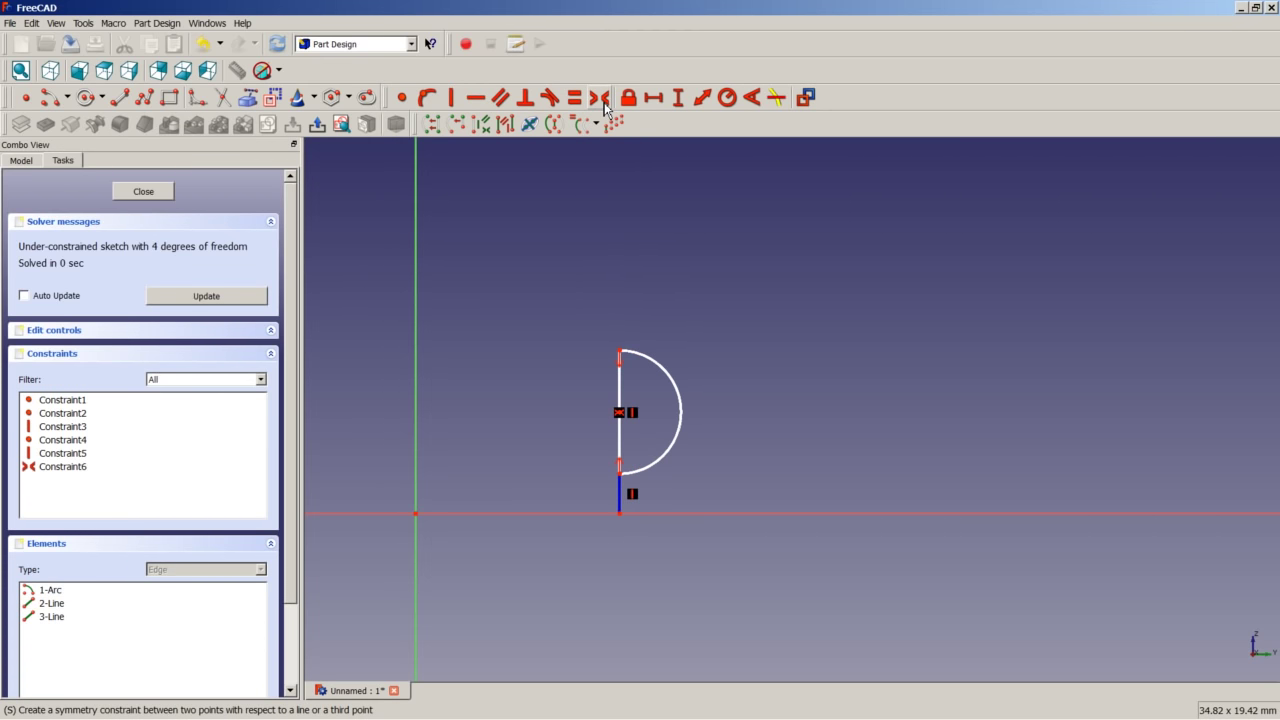
- Constrain the arc's radius to 2,25 mm
left_click(676, 449)
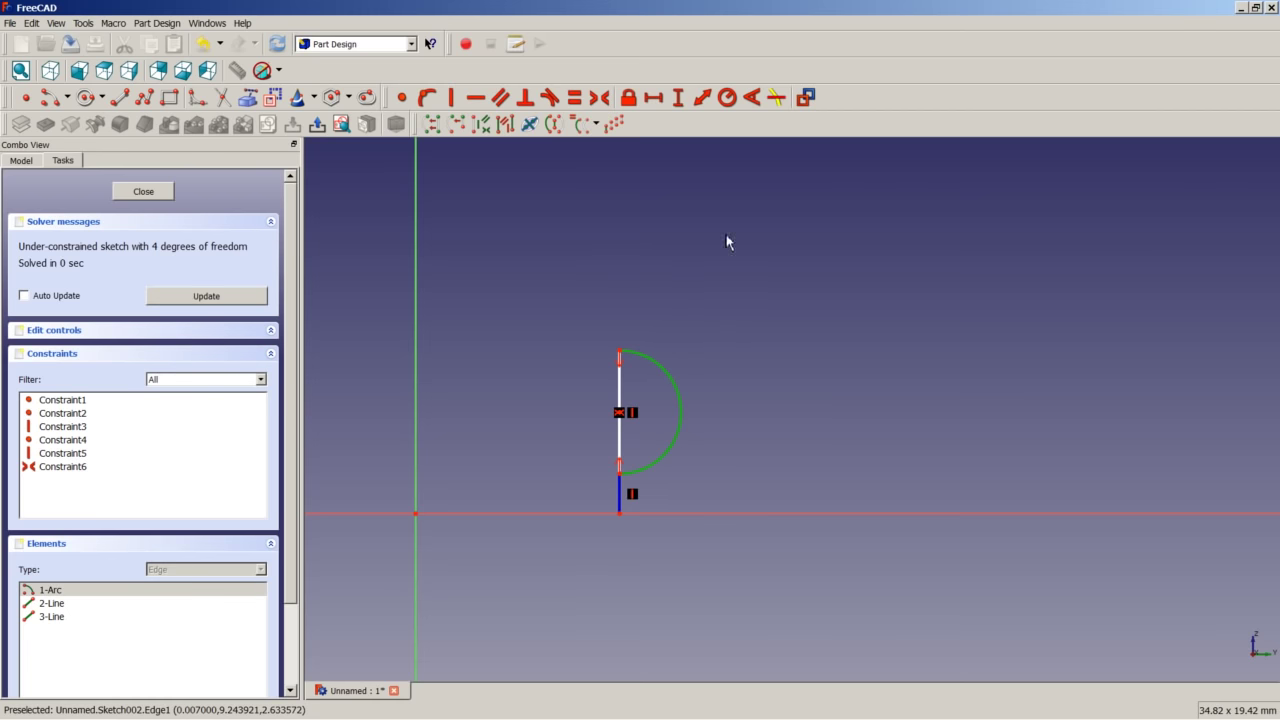
left_click(727, 97)
type("2")
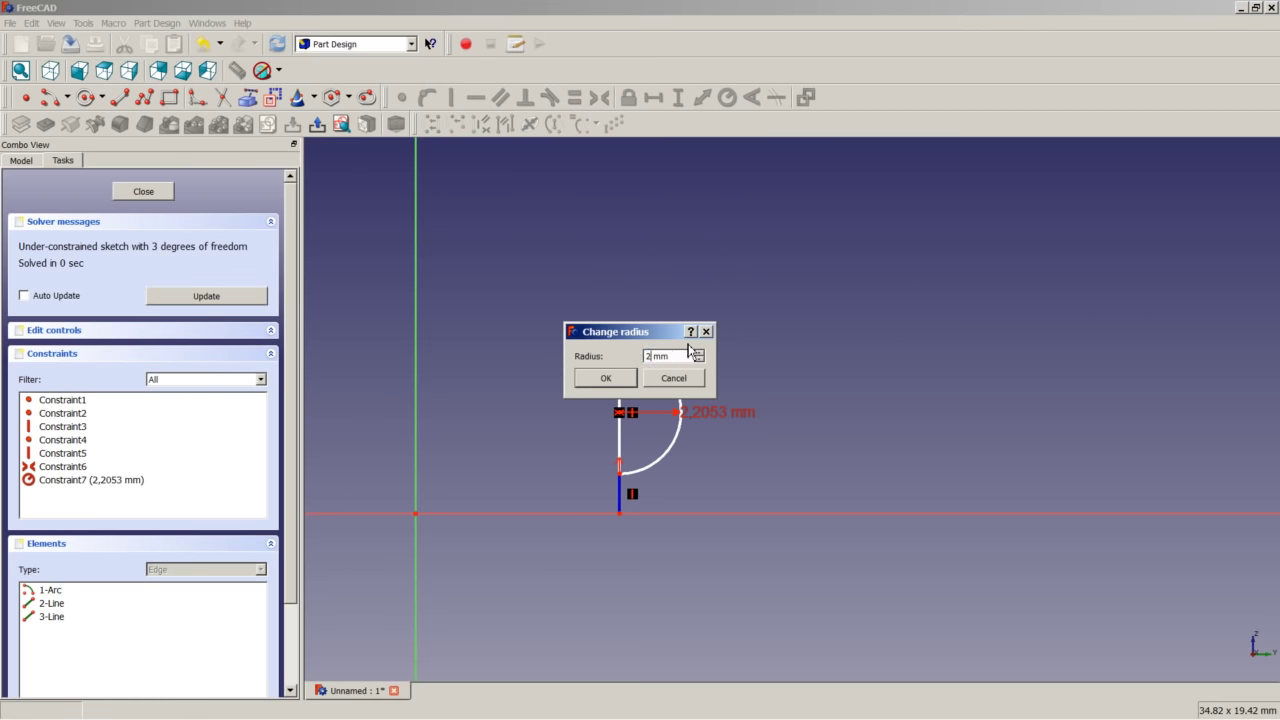
type(",25")
key("Return")
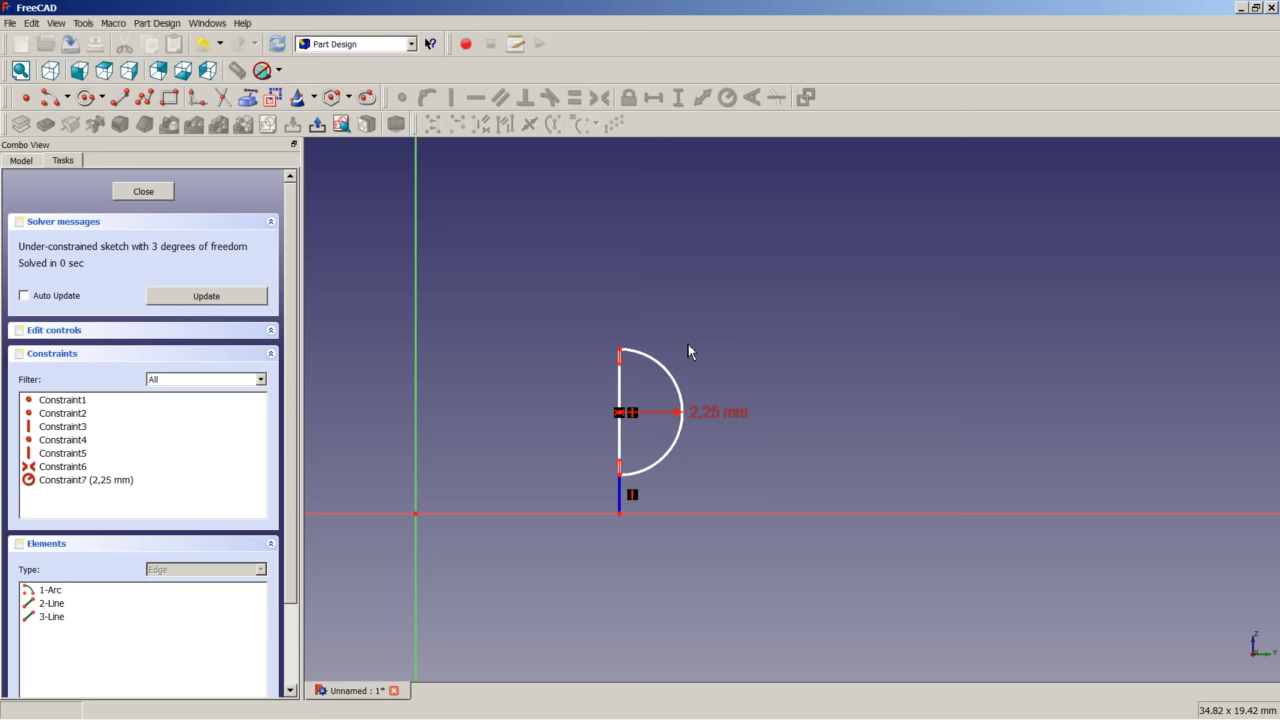
- Set the horizontal distance from the origin to the construction line's lower endpoint to 7,5 mm and place the dimension below the horizontal axis
left_click(619, 515)
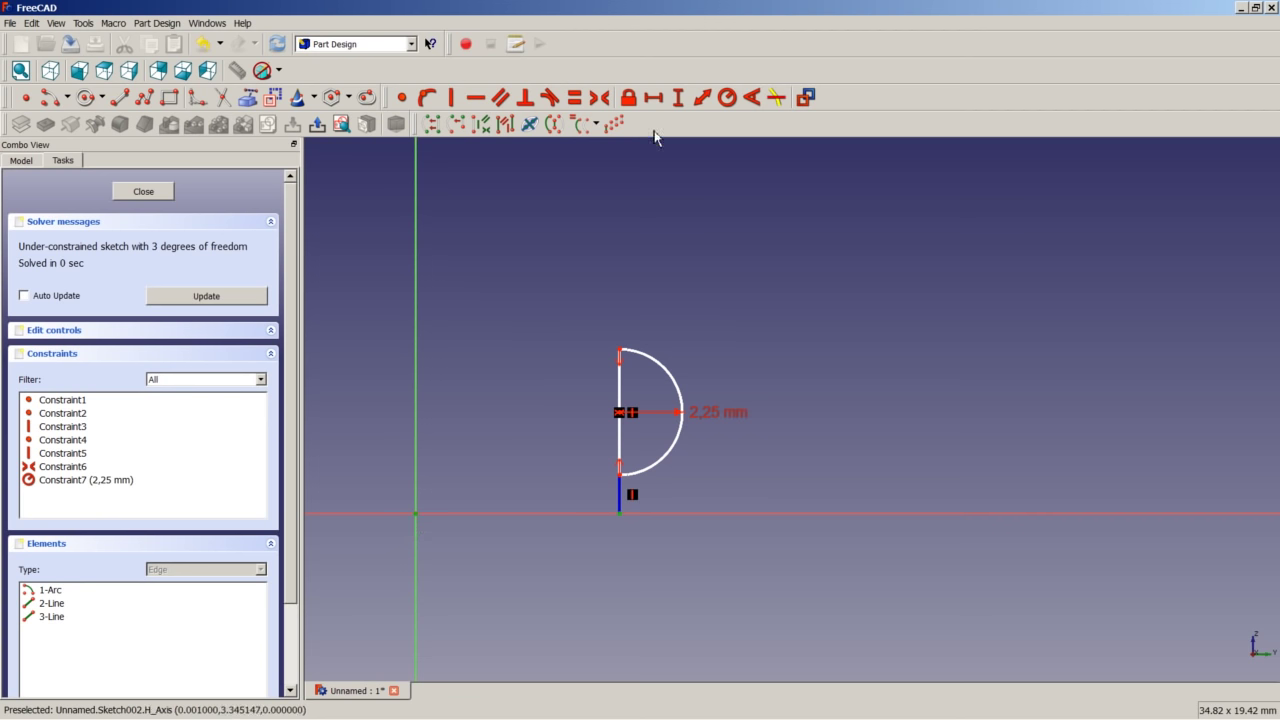
left_click(654, 97)
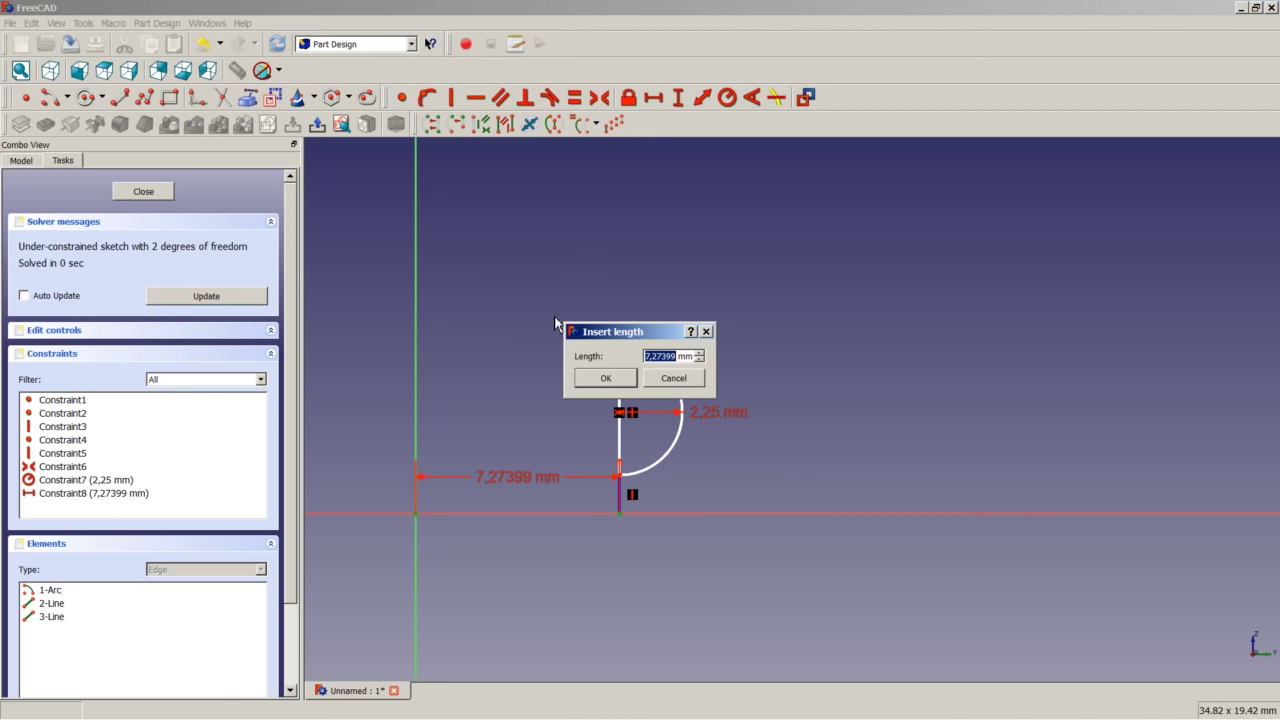
type("7")
key("Return")
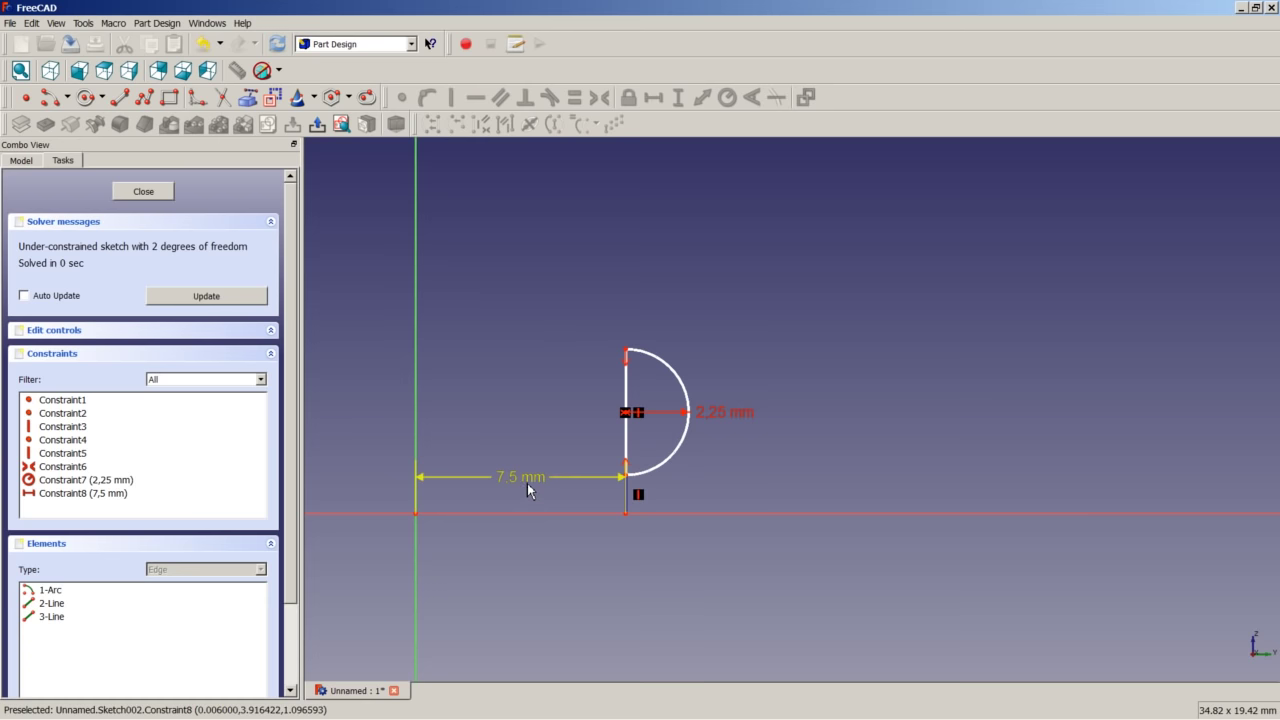
left_click_drag(527, 483, 528, 557)
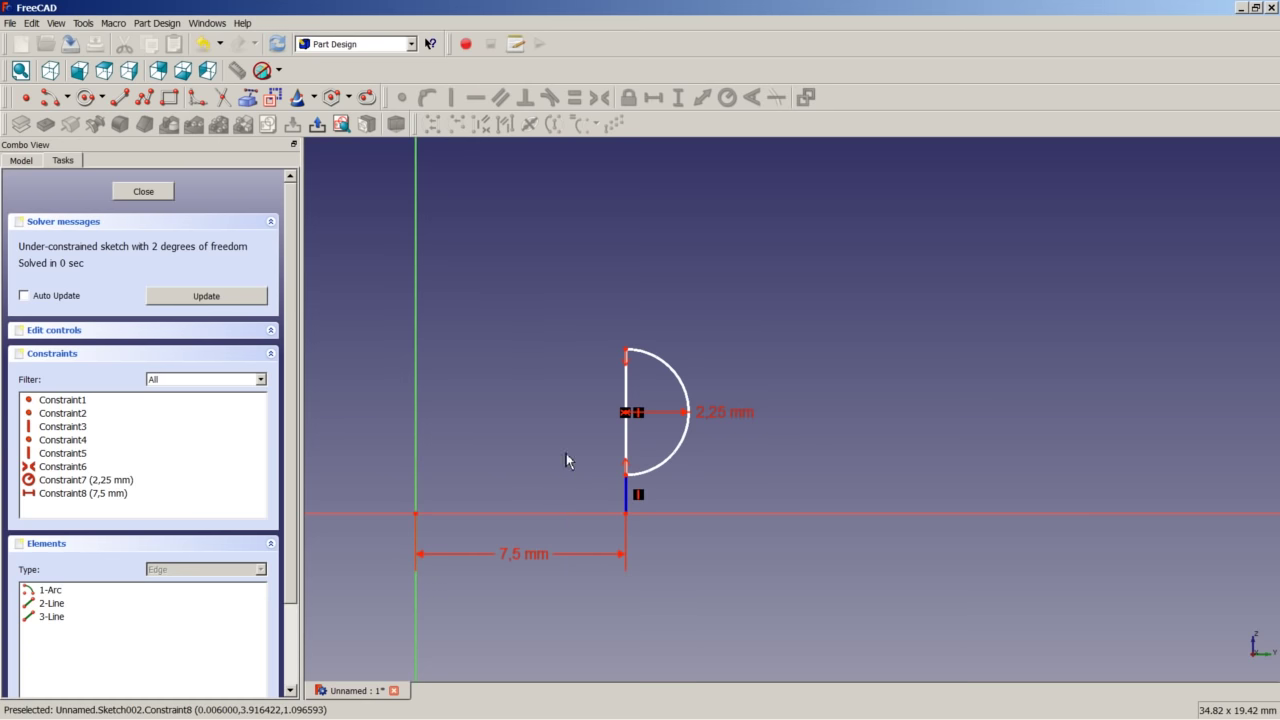
- Set the vertical distance between the construction line's lower endpoint and the arc's centre to 2,5 mm and place the dimension beside the profile
scroll(584, 447, "up", 2)
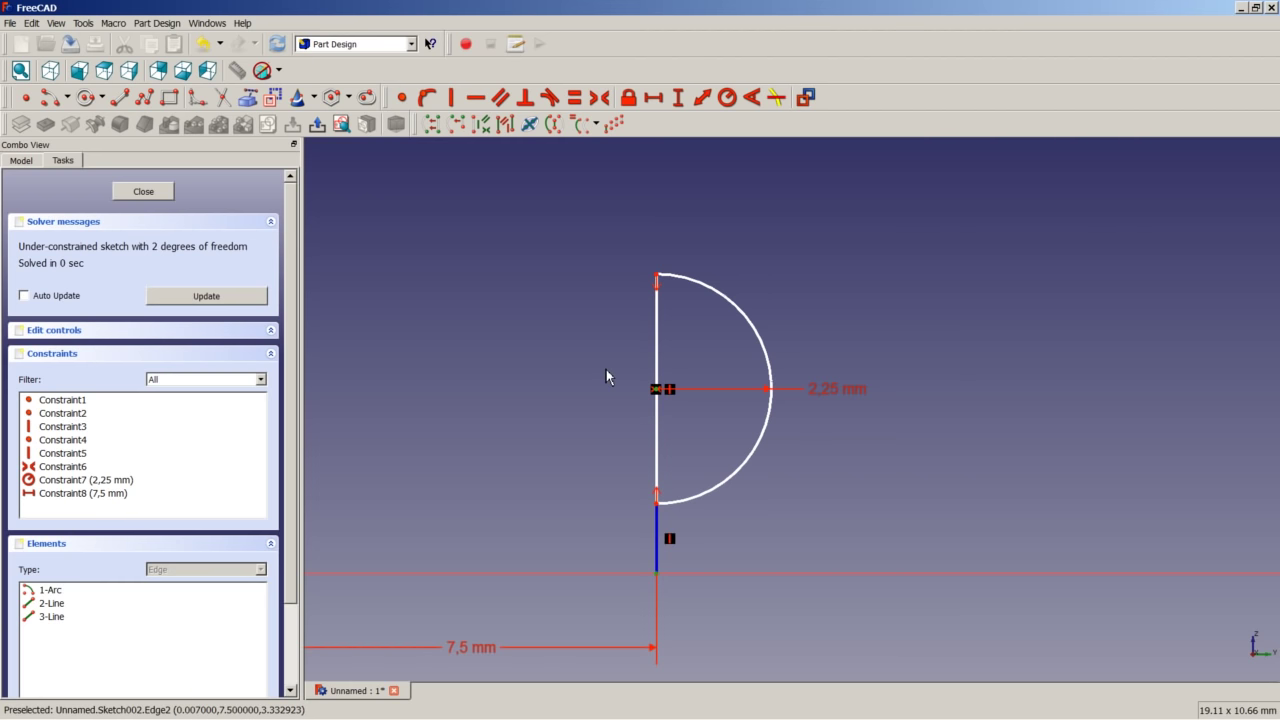
scroll(606, 369, "down", 2)
left_click(679, 100)
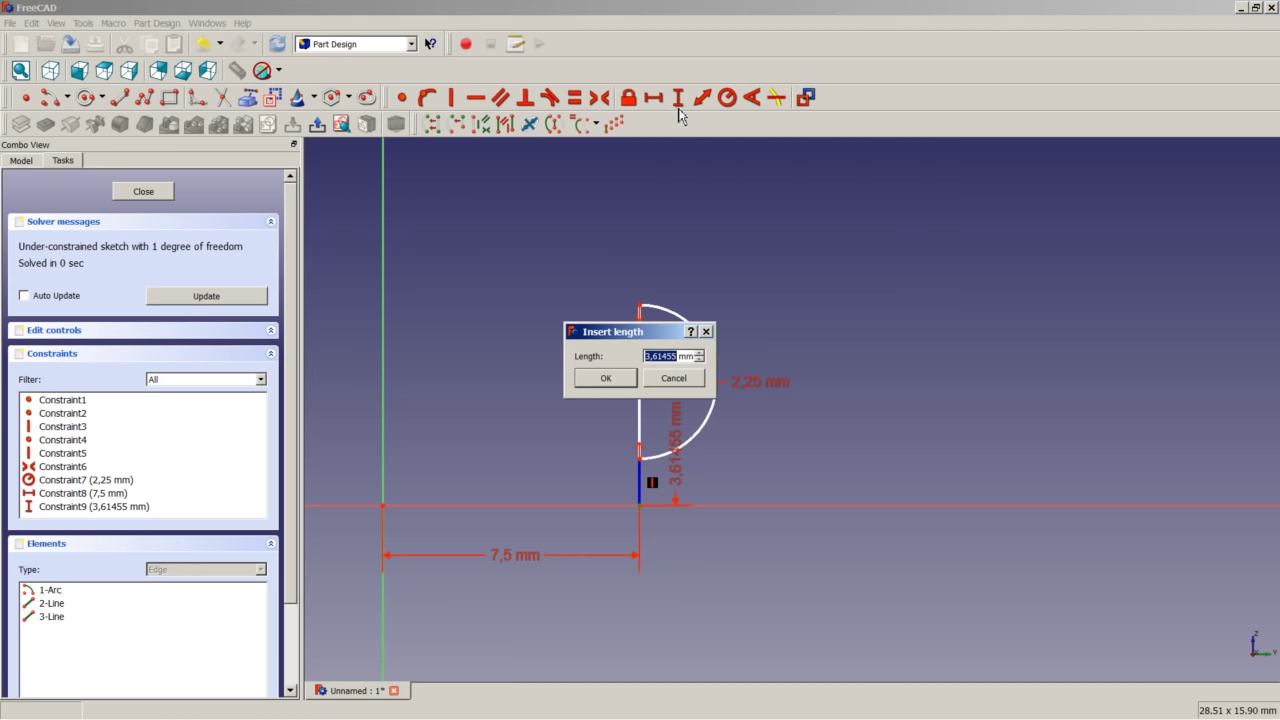
type("2,5")
key("Return")
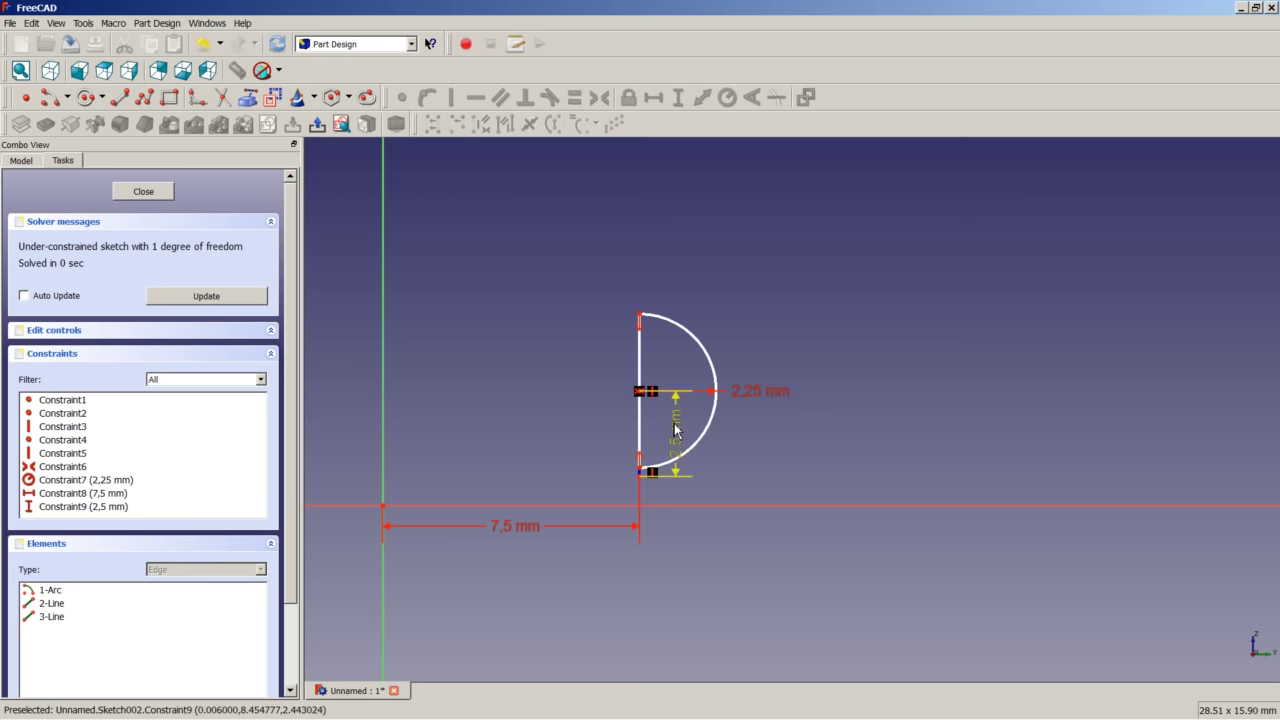
left_click_drag(678, 432, 588, 453)
- Constrain the construction line's lower endpoint to lie on the horizontal axis
scroll(594, 485, "up", 5)
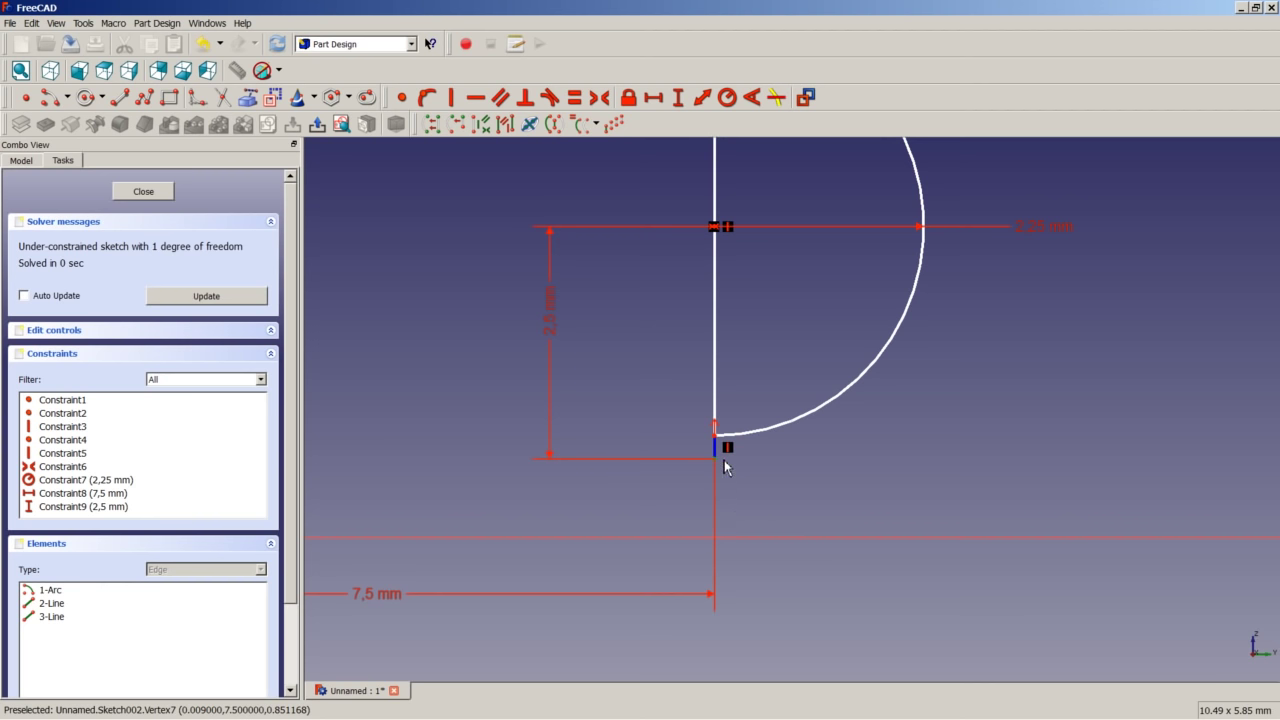
left_click(745, 538)
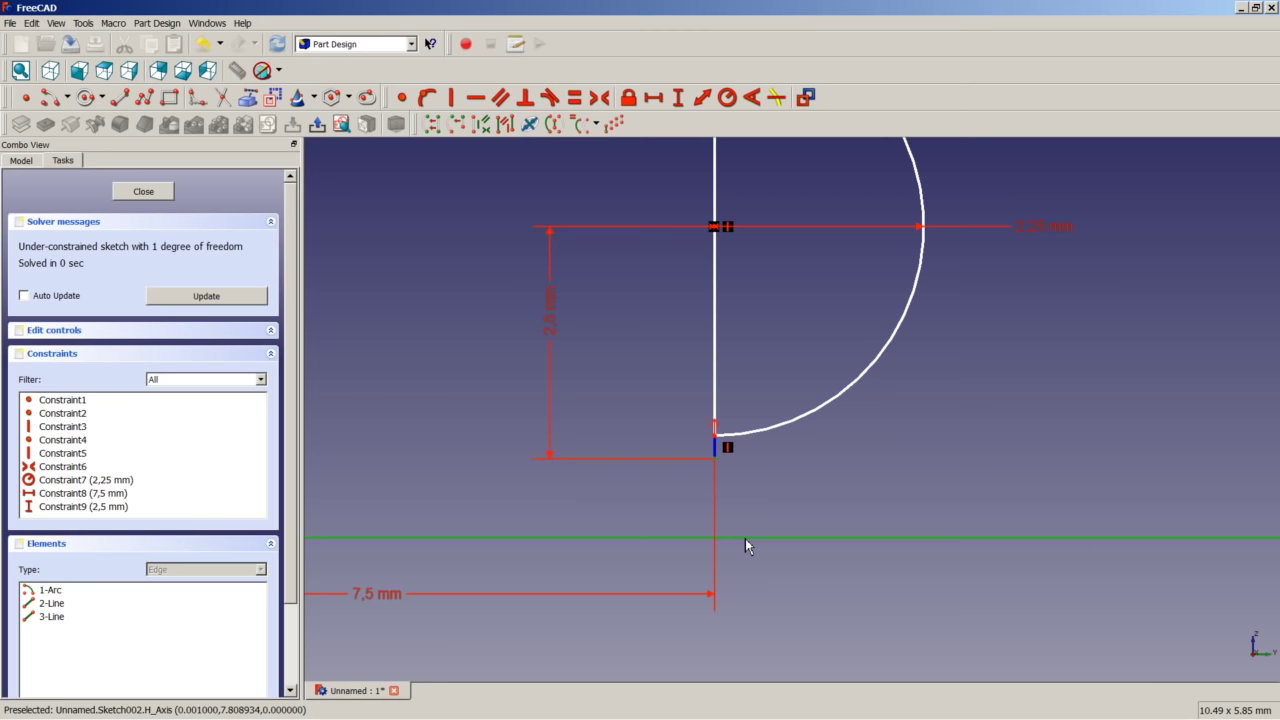
left_click(428, 100)
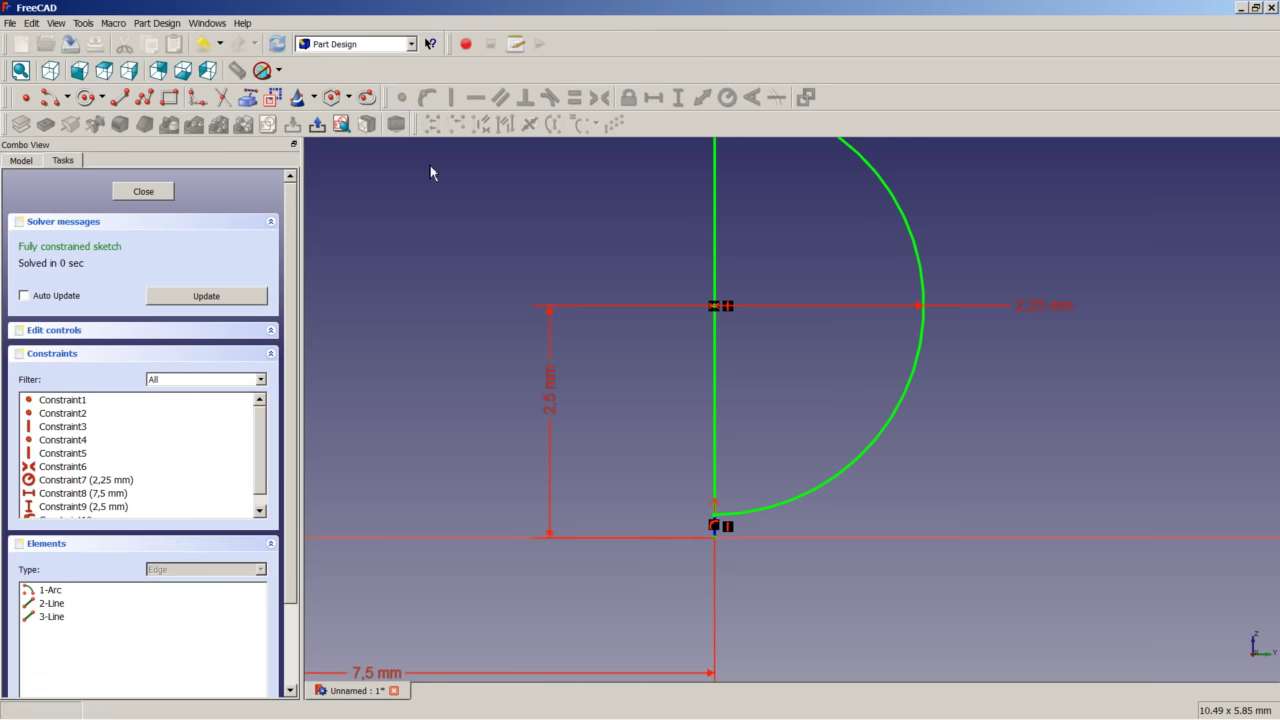
- Finish the half-circle sketch and revolve it 360° around Sketch axis 0 to form a solid ball
scroll(460, 345, "down", 5)
scroll(371, 337, "up", 2)
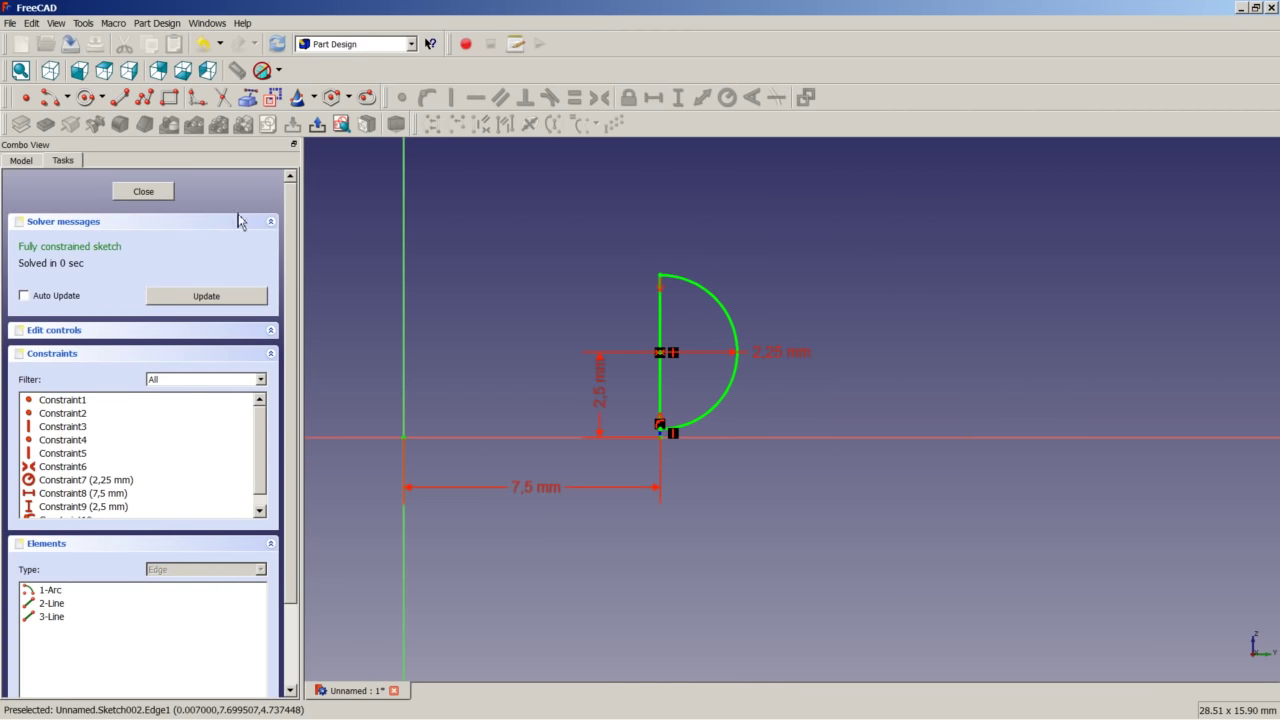
left_click(143, 191)
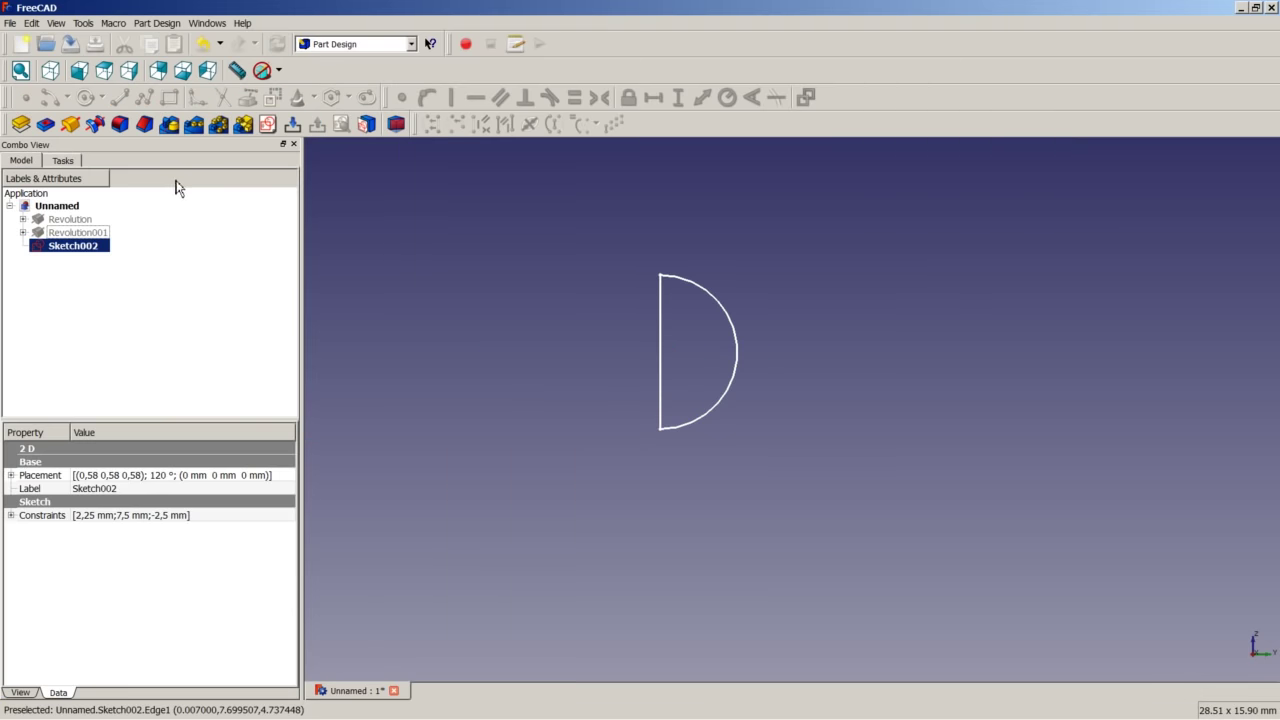
left_click(71, 130)
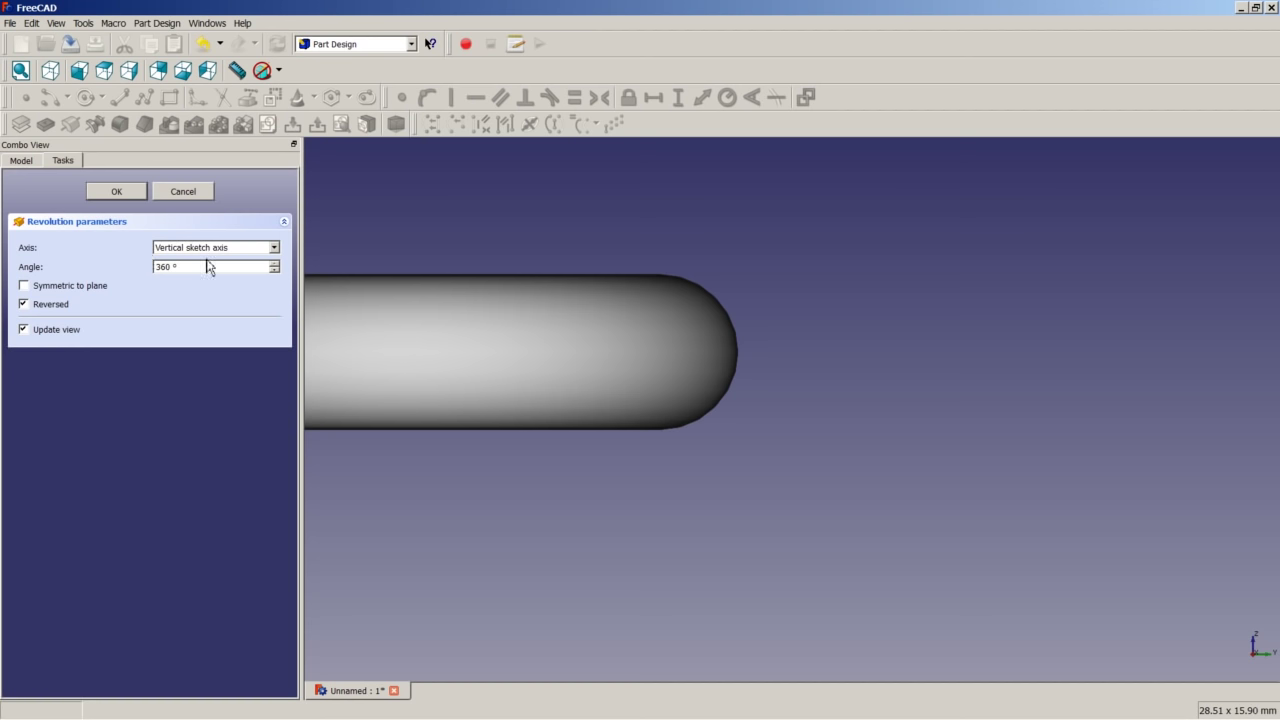
left_click(273, 247)
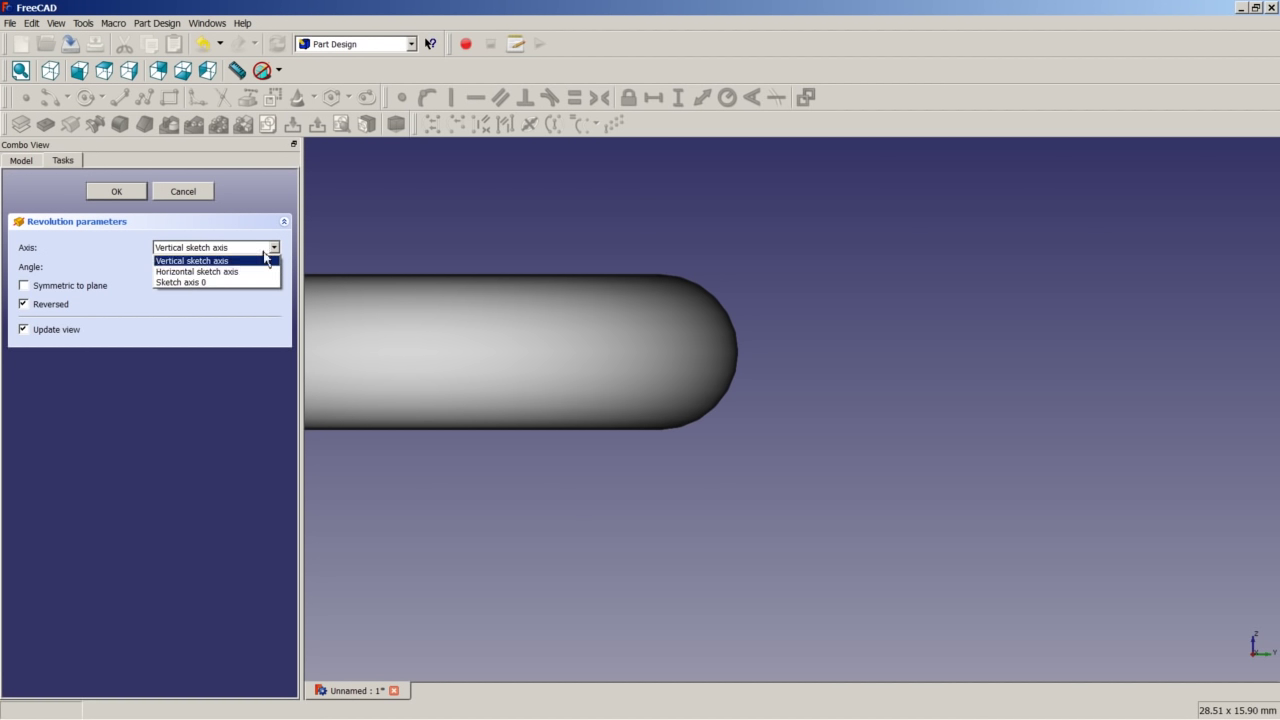
left_click(185, 283)
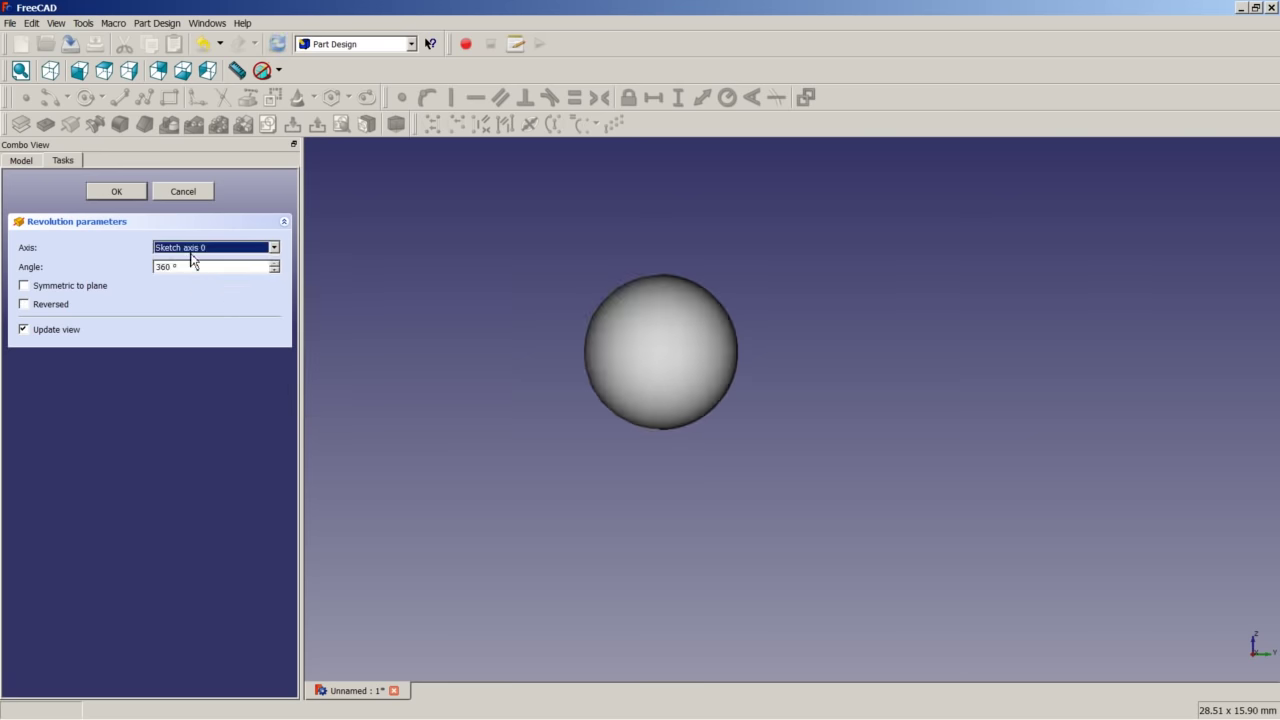
left_click(117, 191)
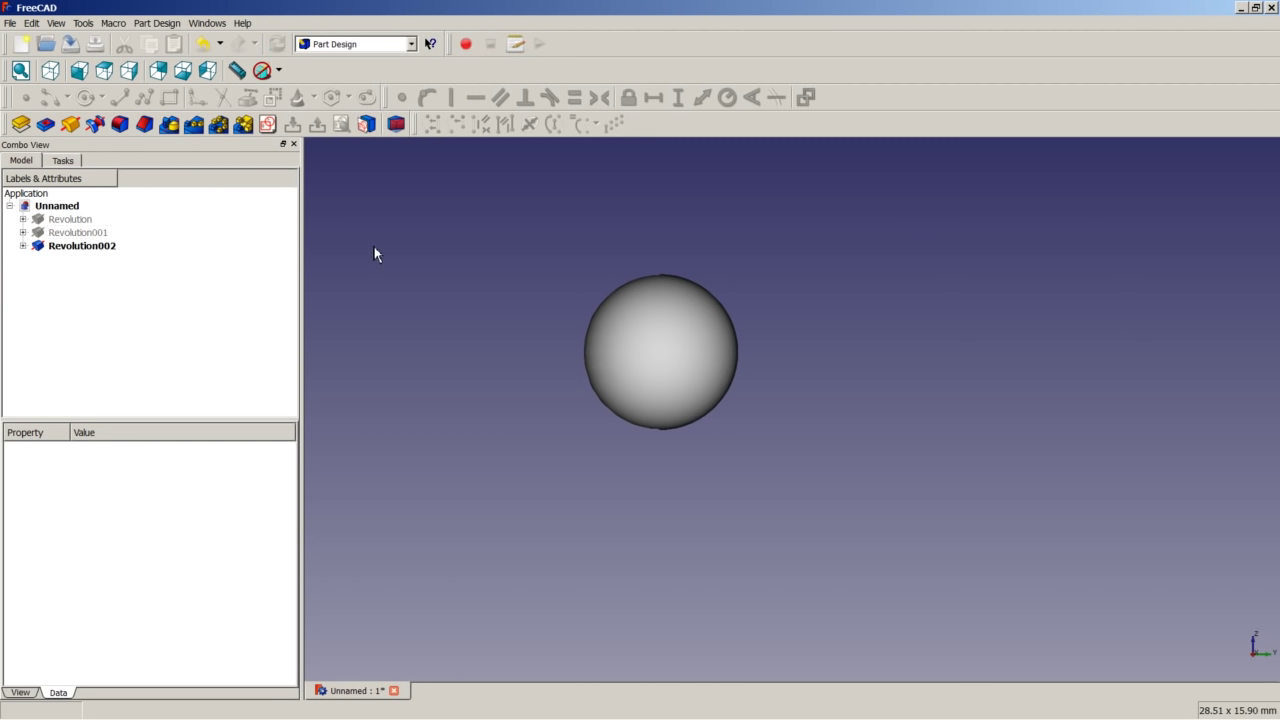
- Switch to the Draft workbench and create an array from the revolved ball
scroll(566, 300, "down", 2)
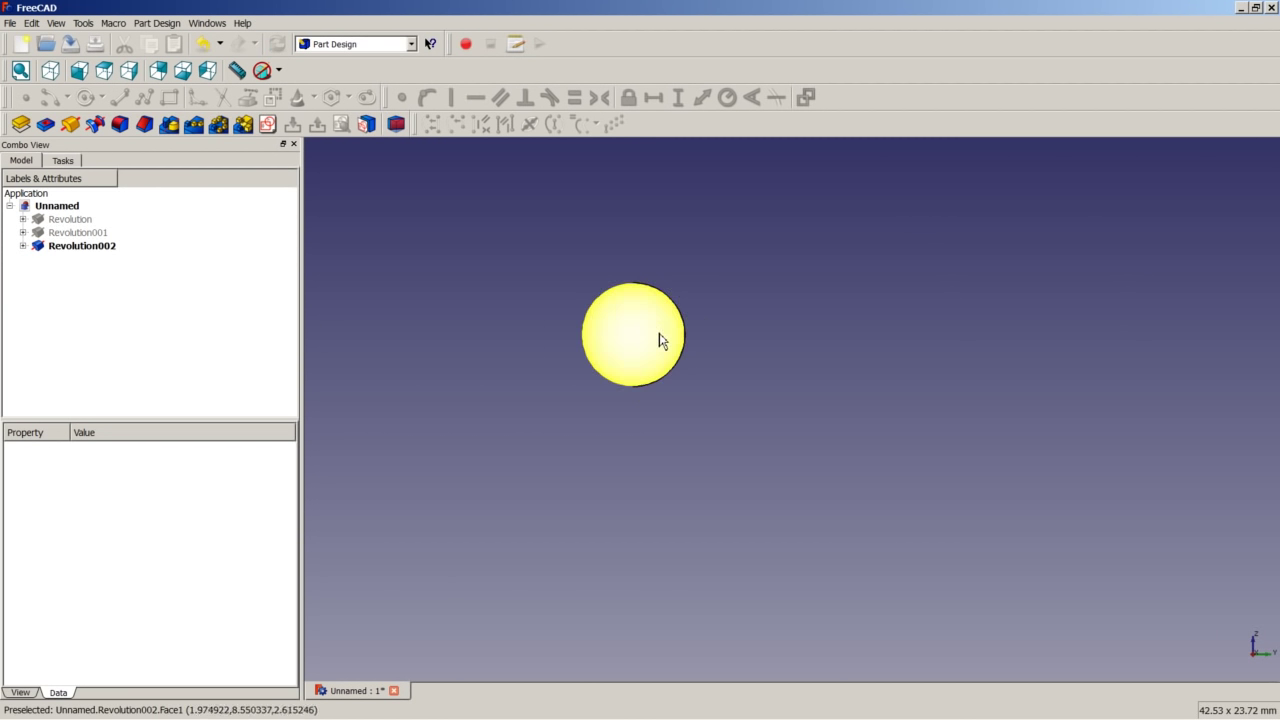
left_click(98, 247)
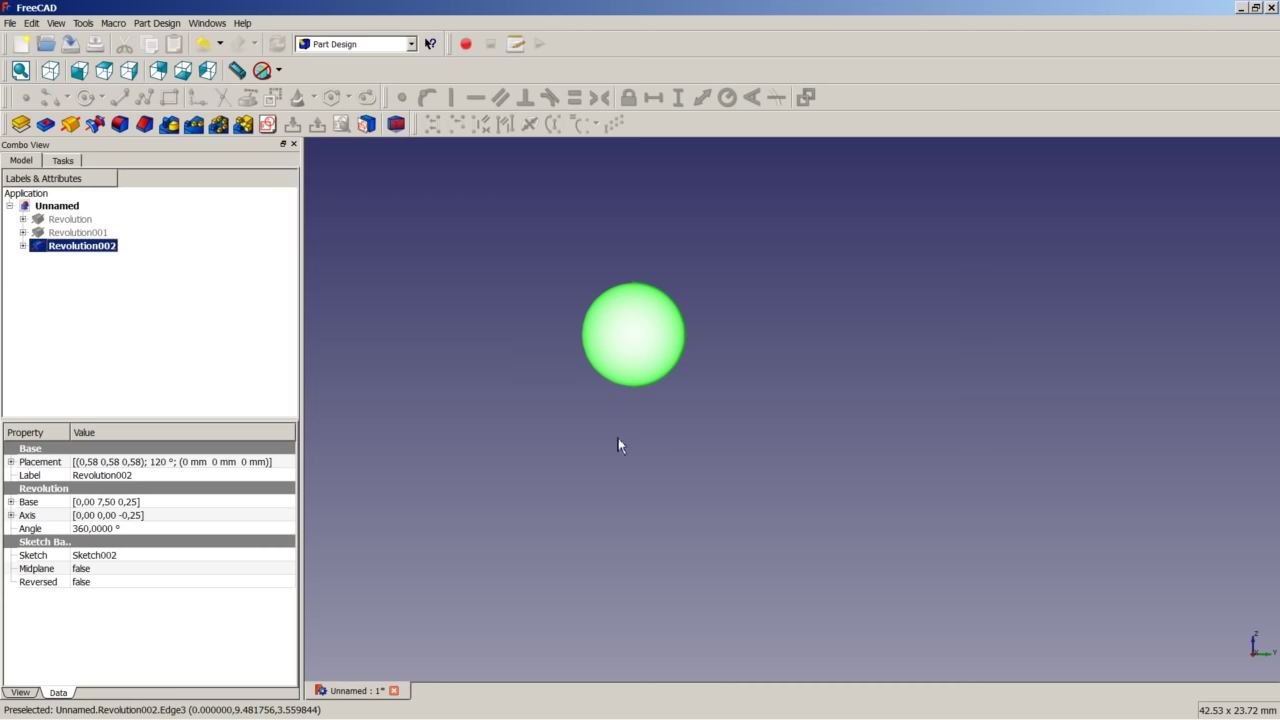
left_click(435, 290)
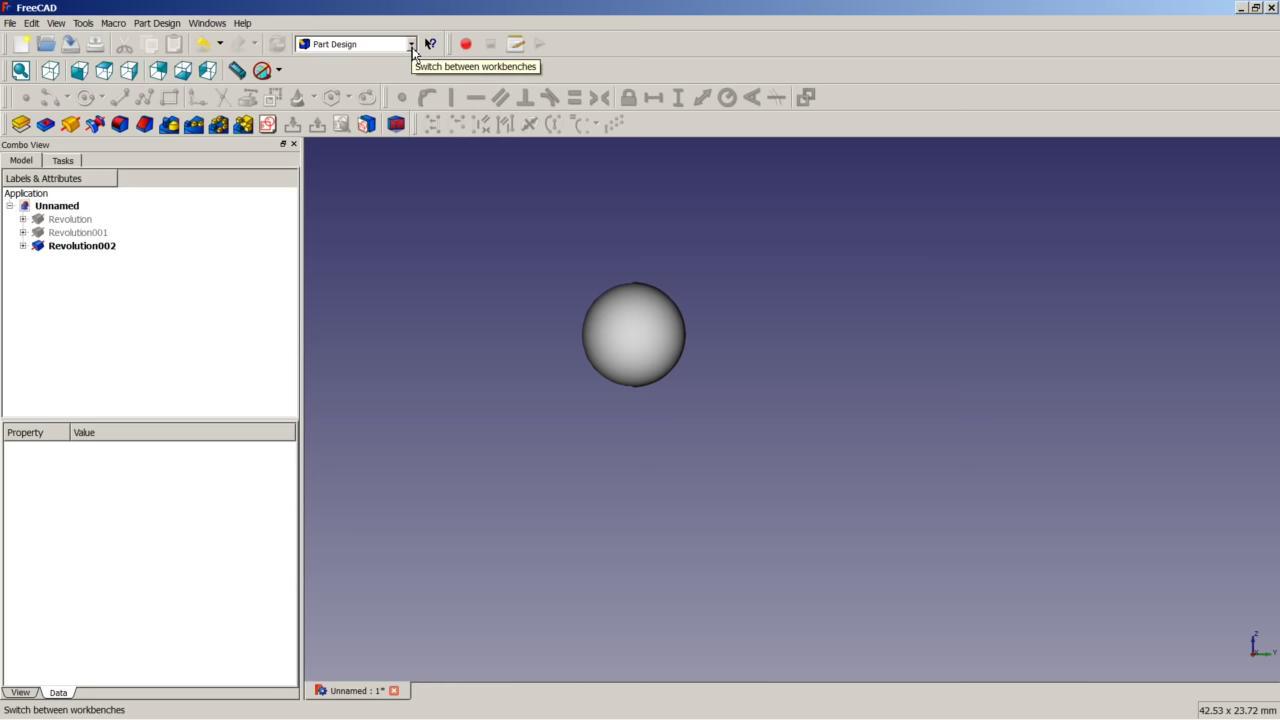
left_click(88, 246)
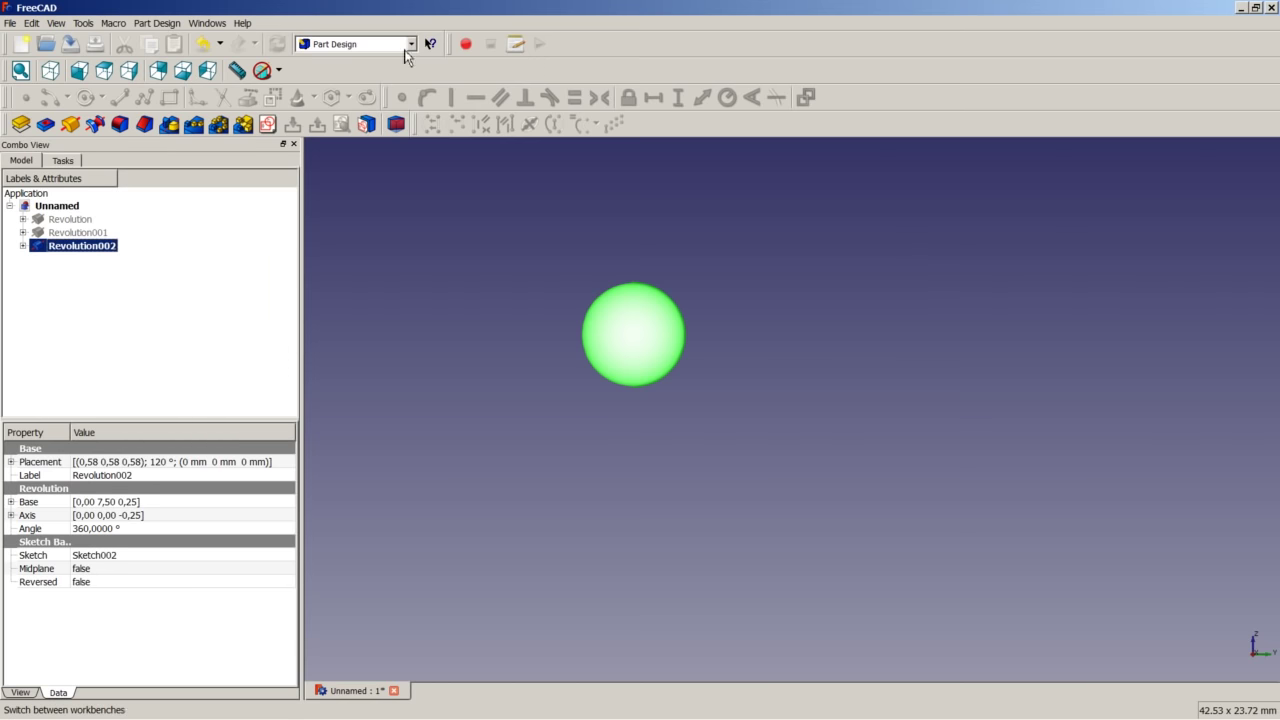
left_click(410, 47)
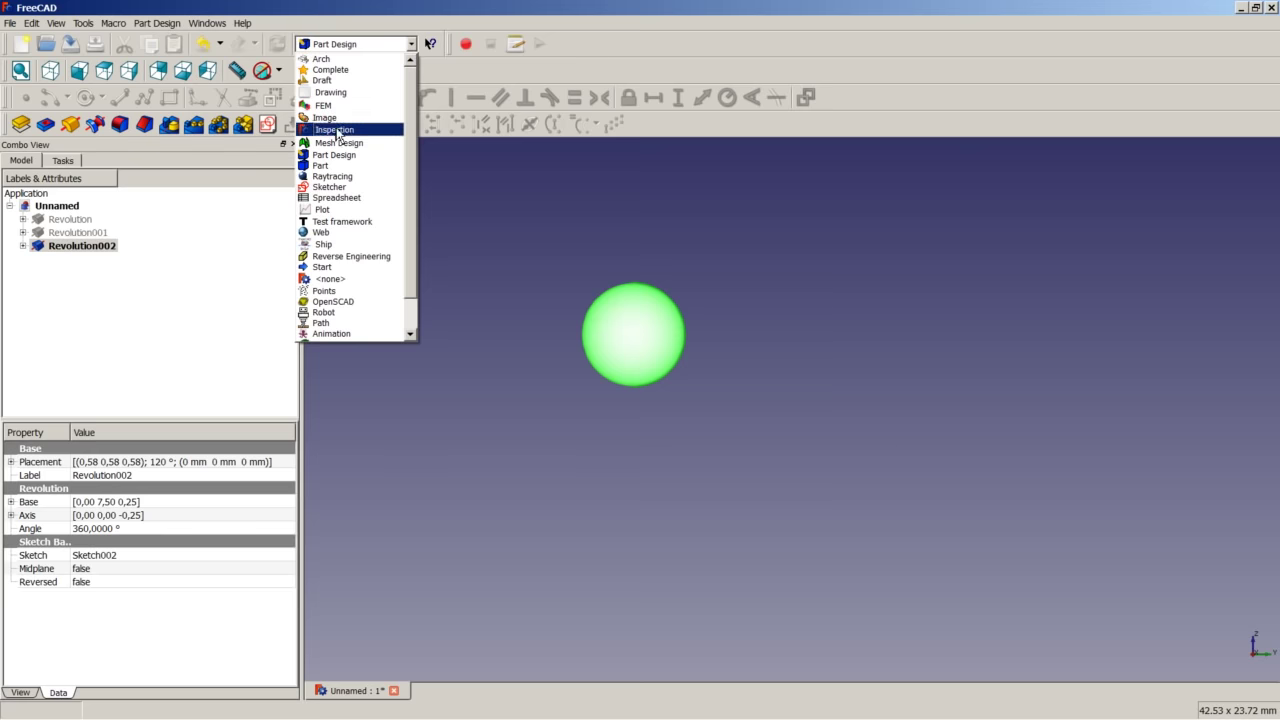
left_click(330, 80)
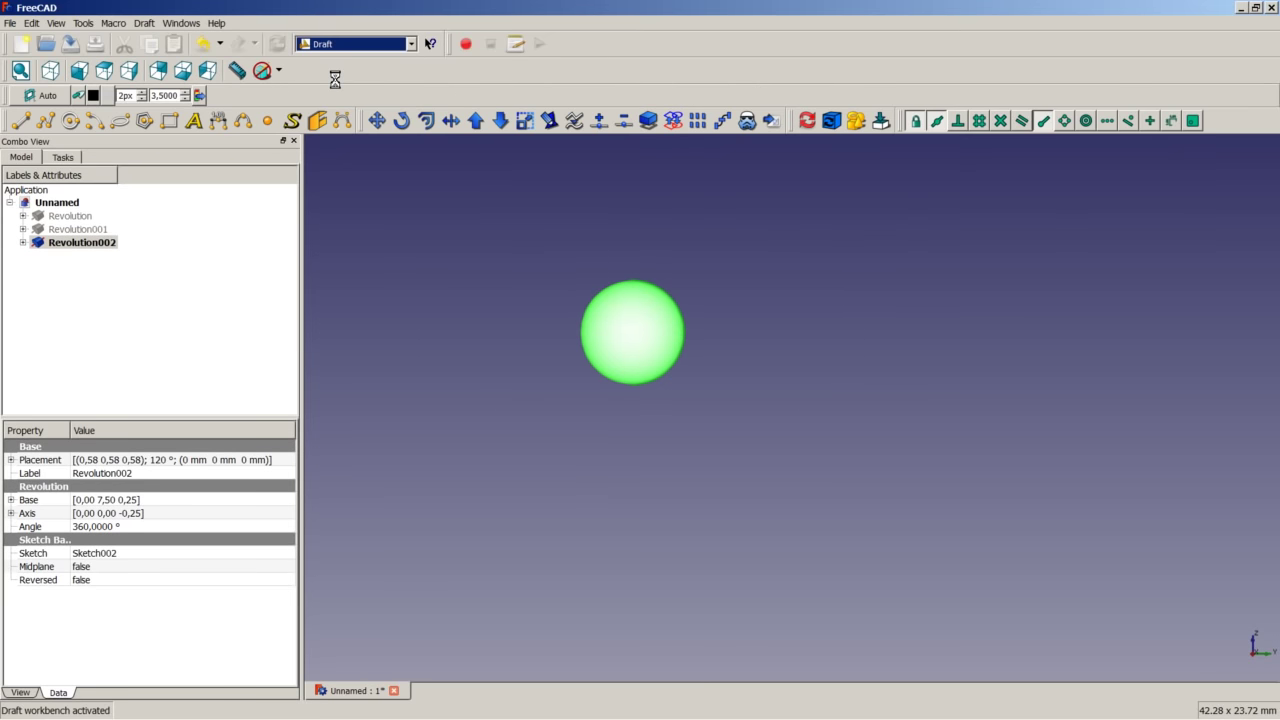
left_click(697, 121)
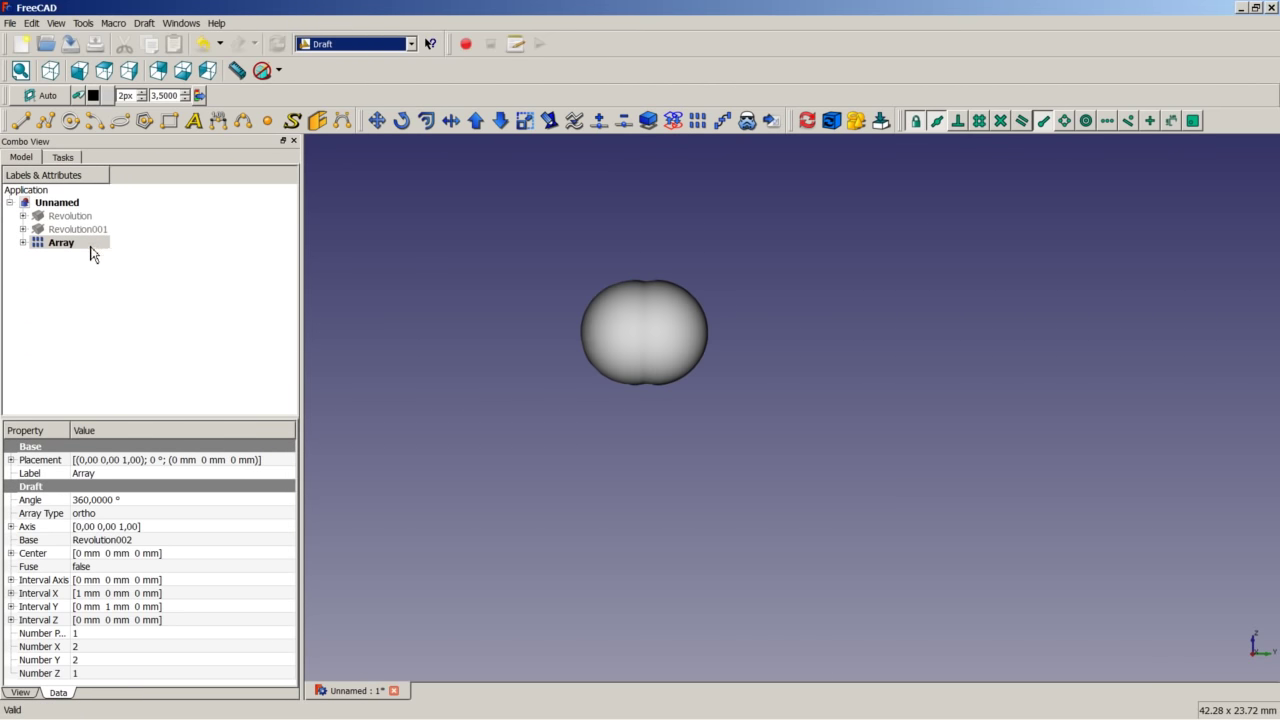
- Set the ball array's type to polar and its number of polar copies to 10
left_click(97, 514)
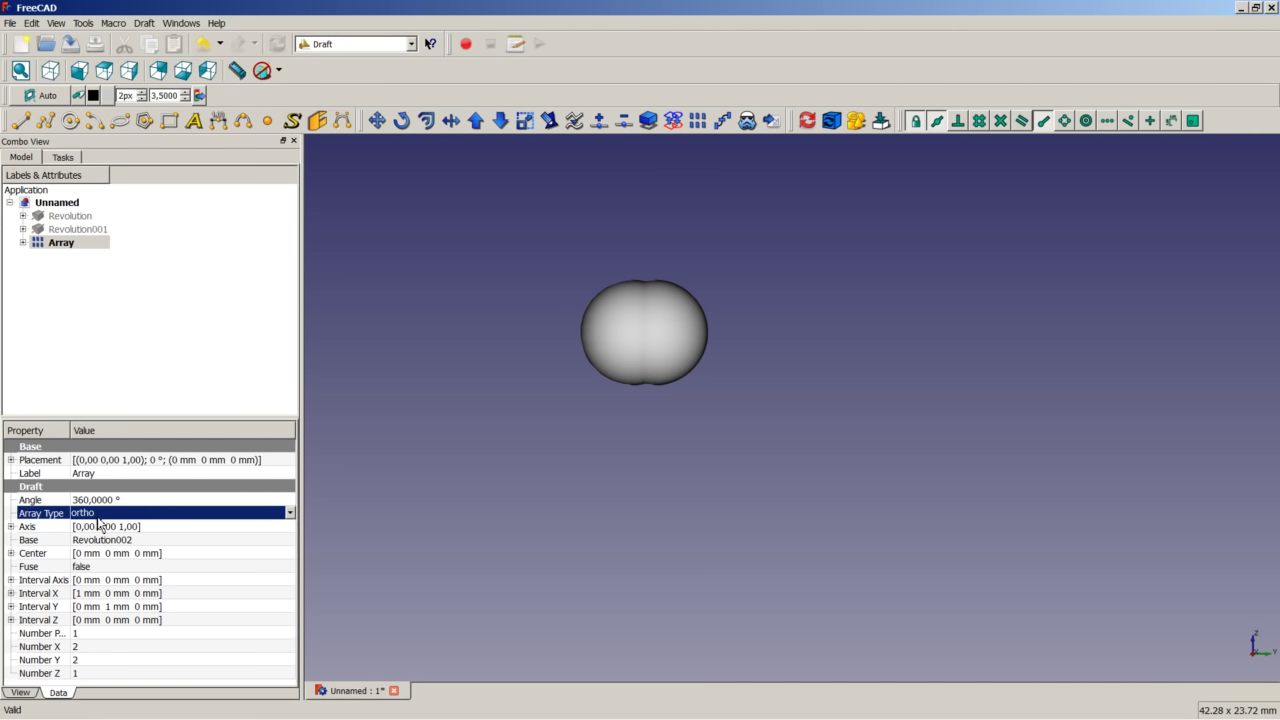
left_click(100, 513)
left_click(100, 540)
left_click(88, 636)
type("10")
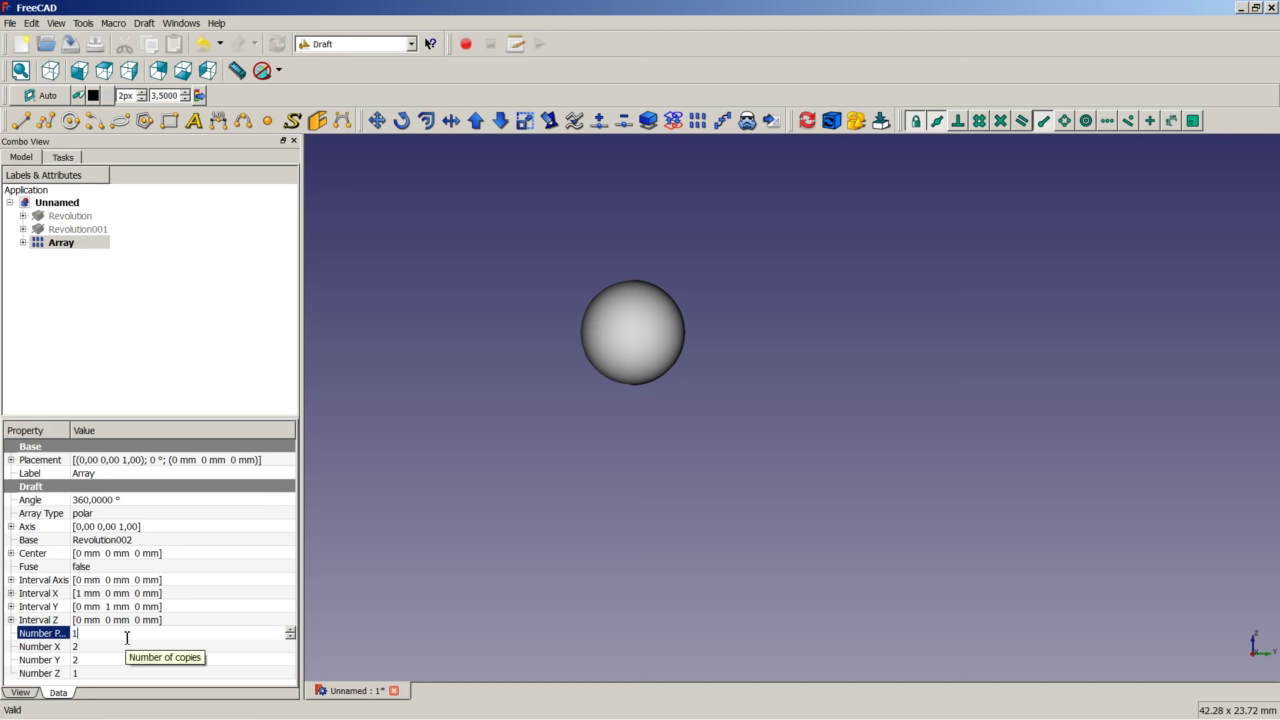
left_click(462, 464)
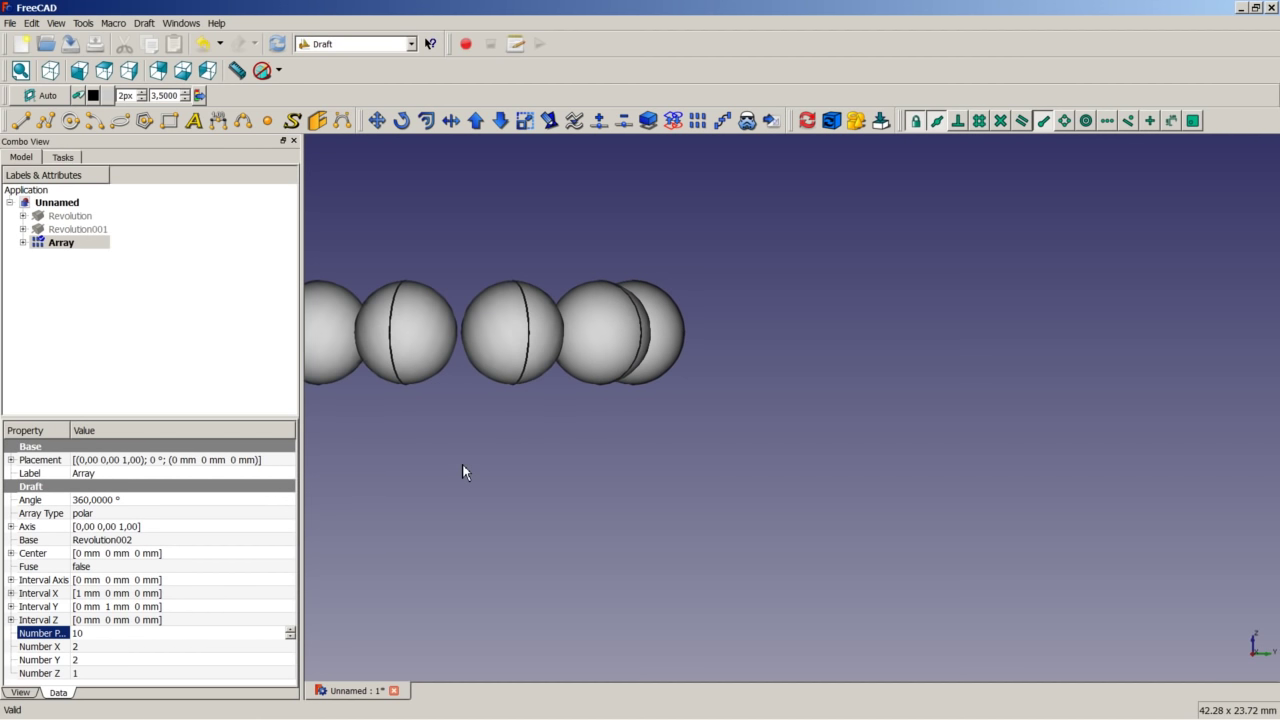
- Make the two hidden bearing rings, Revolution and Revolution001, visible together with the ball array
scroll(467, 444, "down", 5)
mouse_move(465, 432)
middle_mouse_down()
mouse_move(469, 483)
mouse_move(464, 418)
middle_mouse_up()
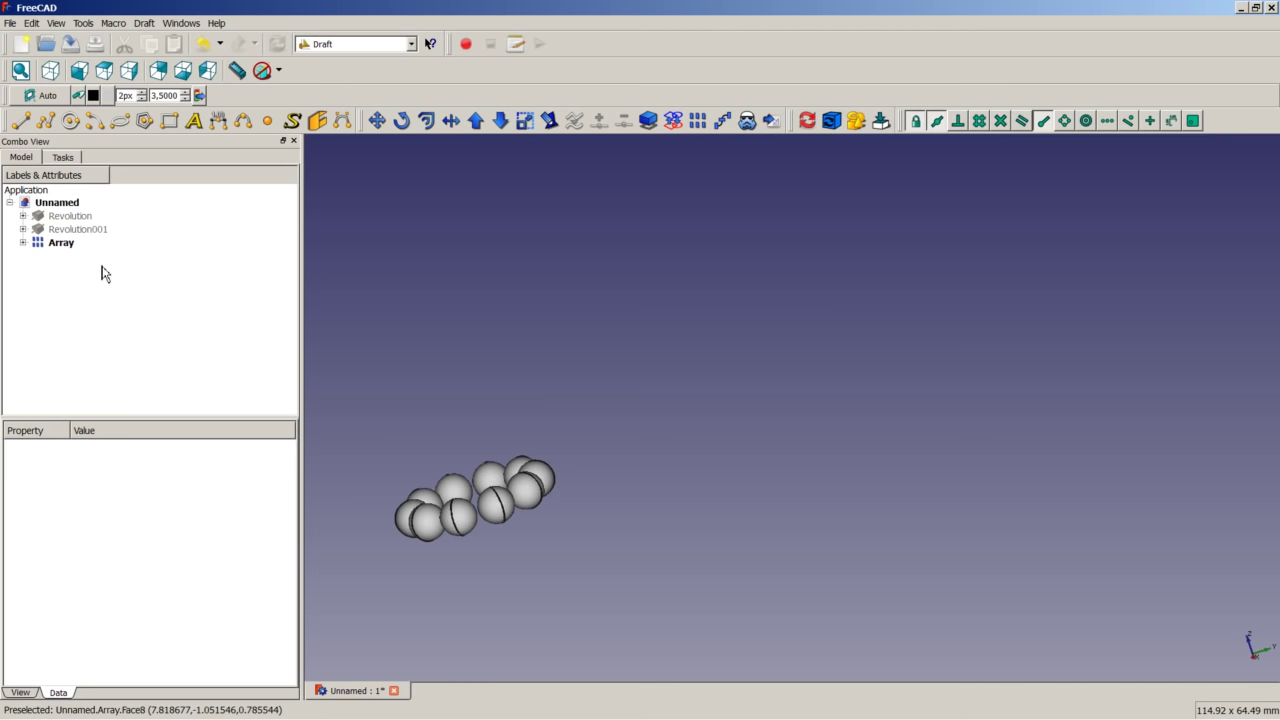
left_click(52, 216)
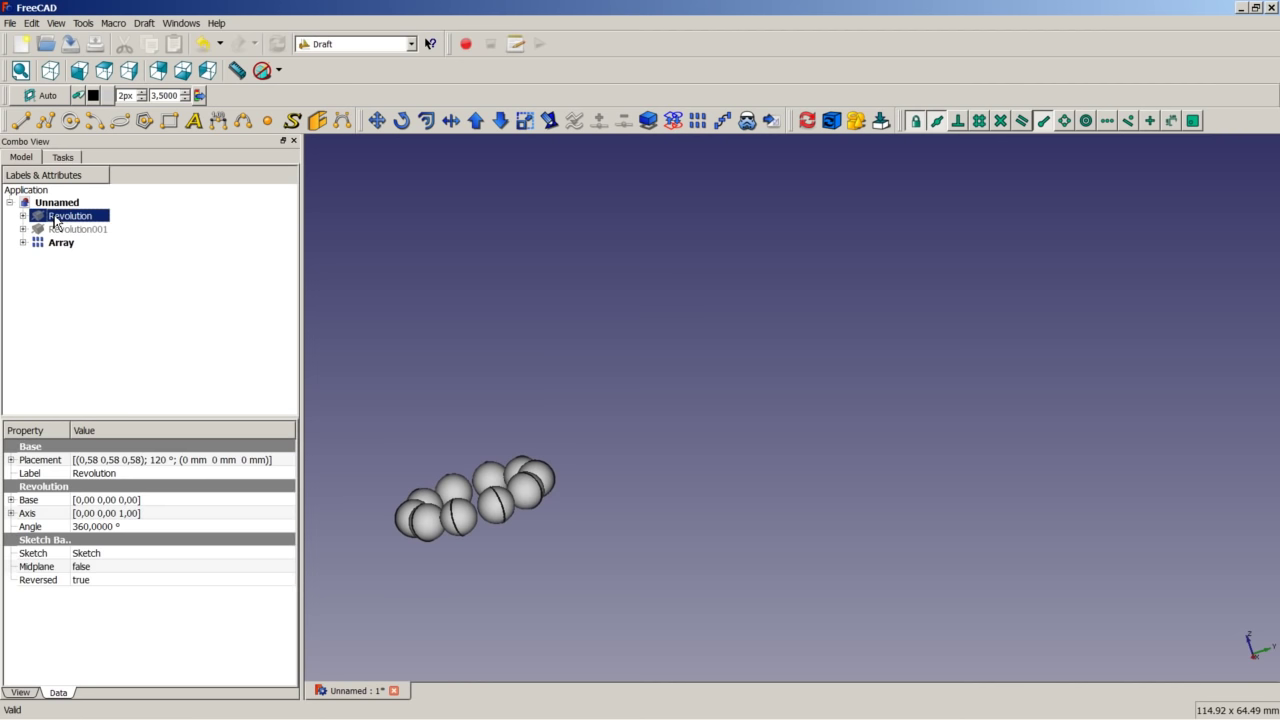
left_click(67, 230, "ctrl")
right_click(76, 231)
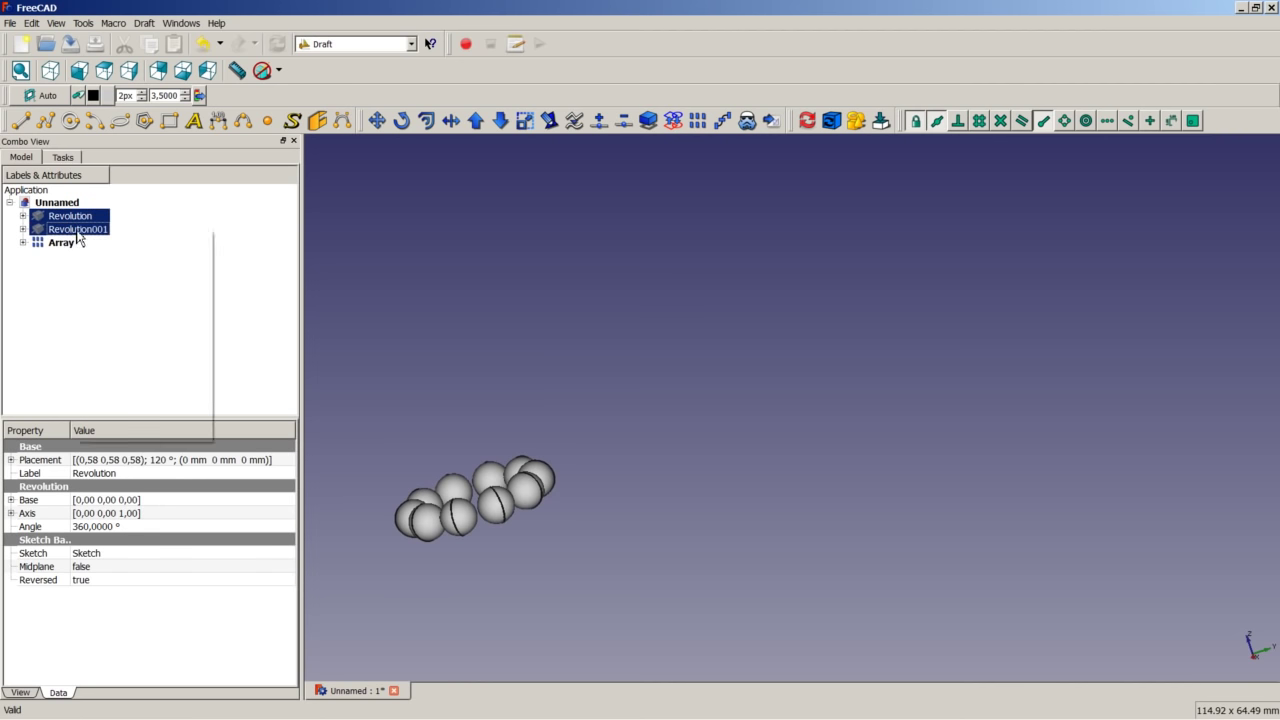
left_click(112, 240)
left_click(580, 297)
middle_click_drag(580, 297, 651, 354)
- Fuse Revolution, Revolution001 and the ball array into one solid in the Part workbench
left_click(76, 217)
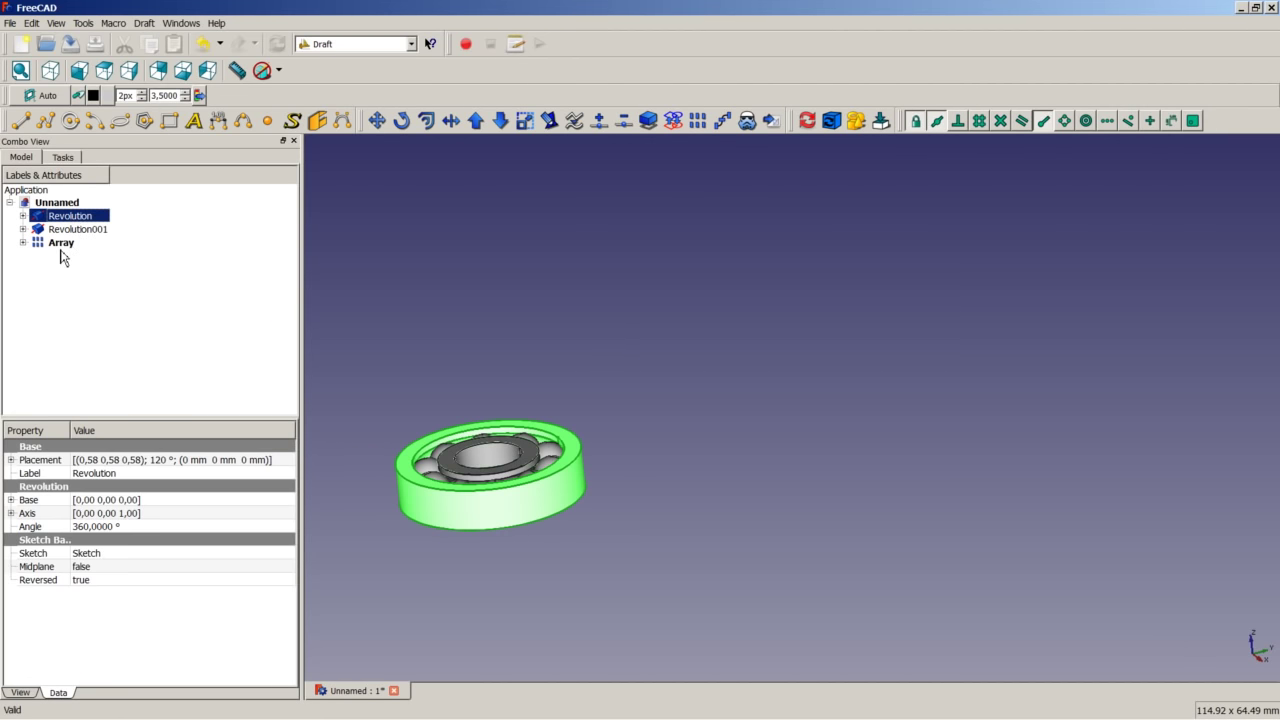
left_click(66, 230, "ctrl")
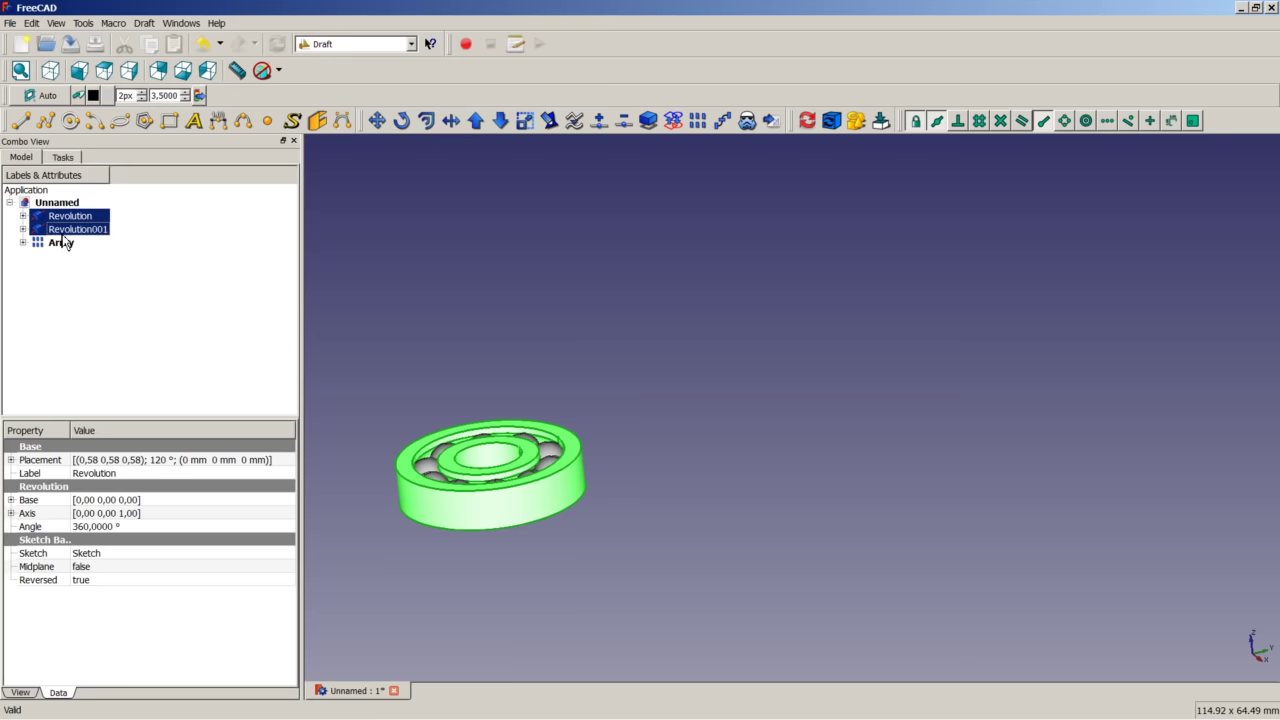
left_click(62, 245, "ctrl")
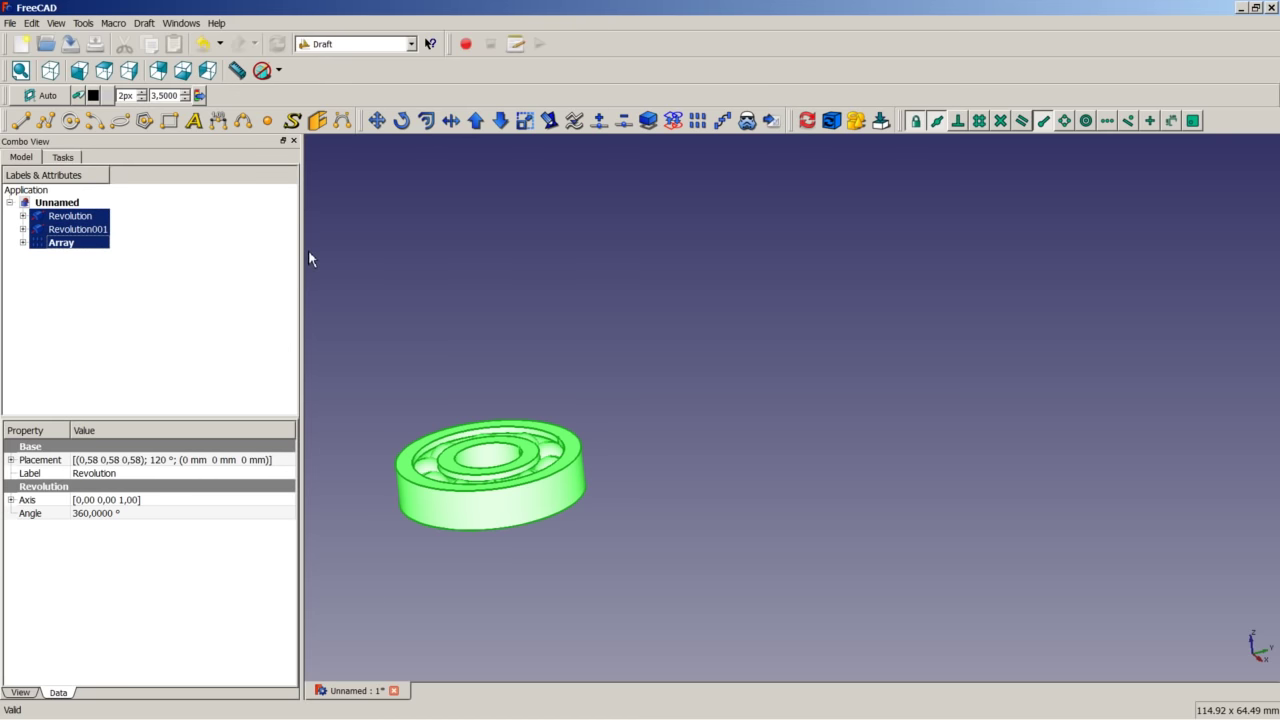
left_click(405, 44)
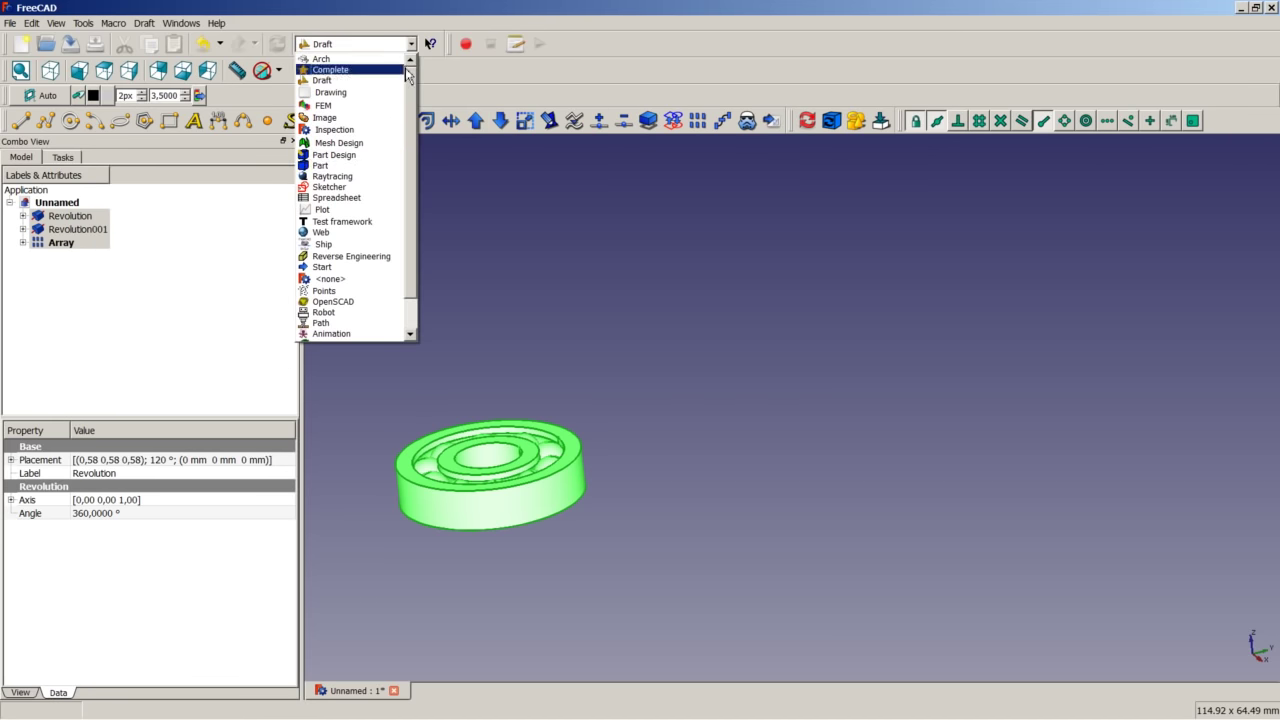
left_click(345, 166)
left_click(511, 96)
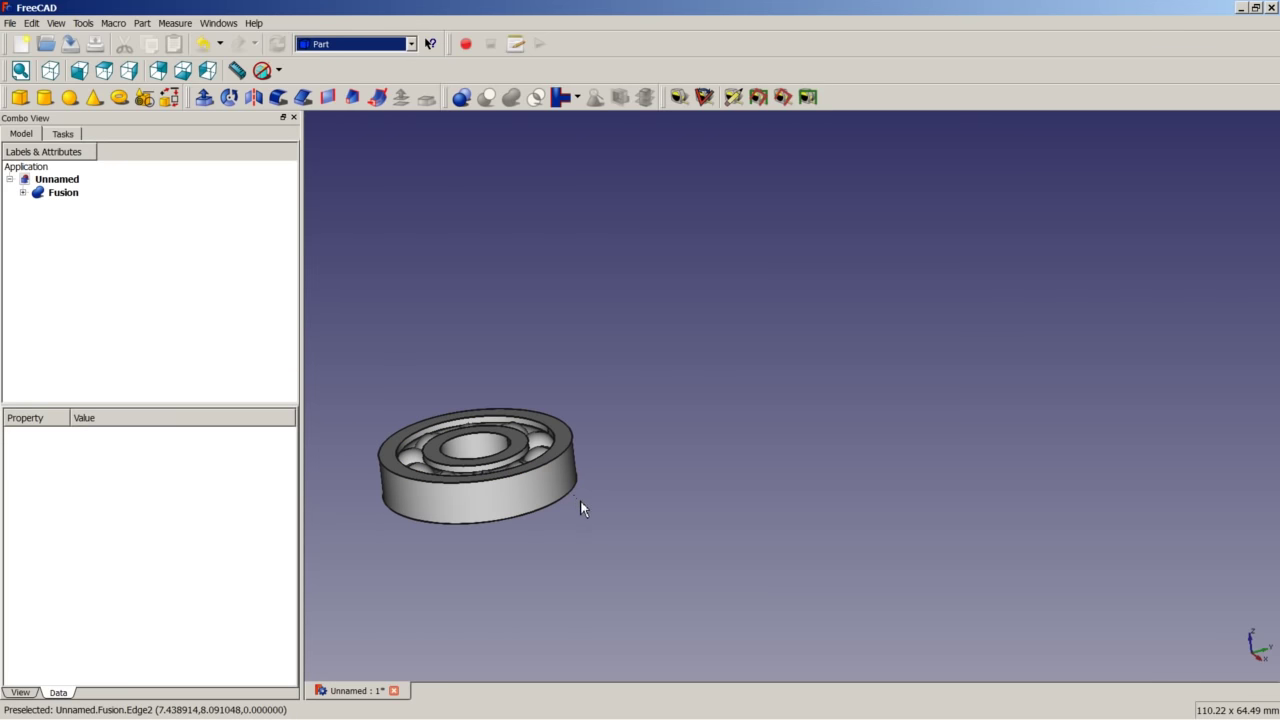
- Show the whole fused bearing in axonometric view, fitted to the window, and save the document
middle_click_drag(580, 499, 565, 465)
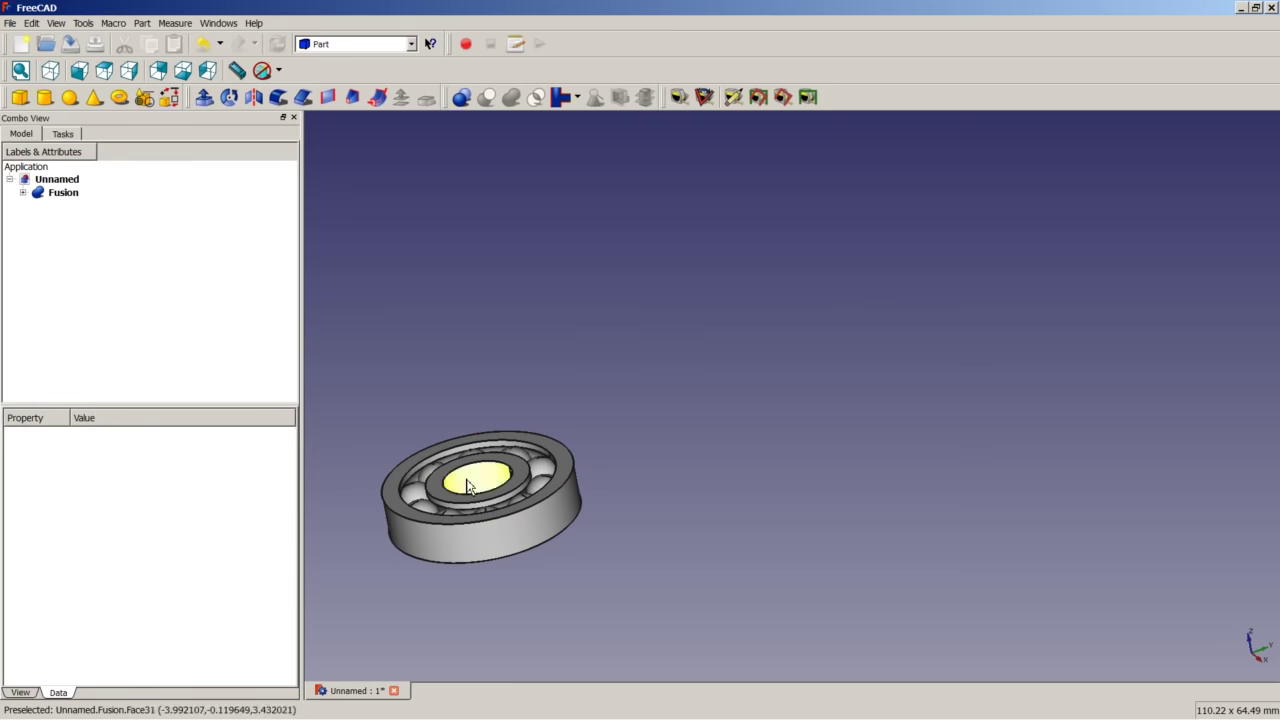
left_click(51, 71)
right_click(452, 300)
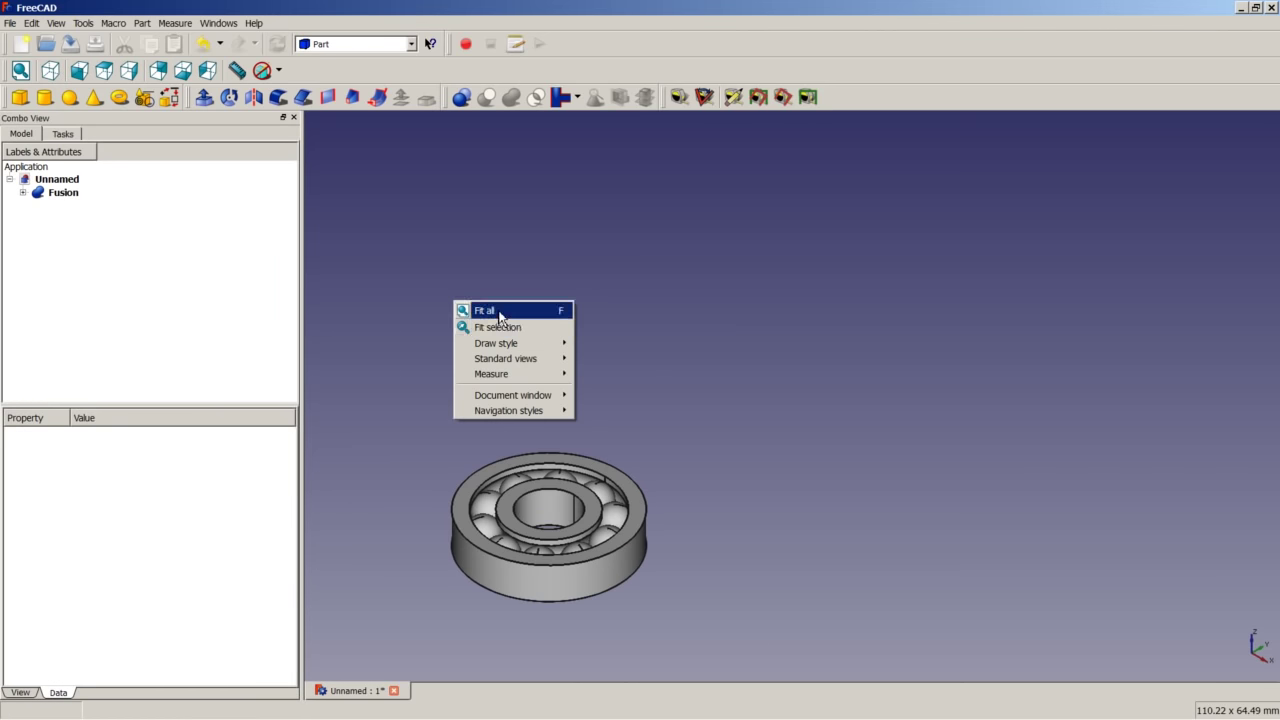
left_click(470, 307)
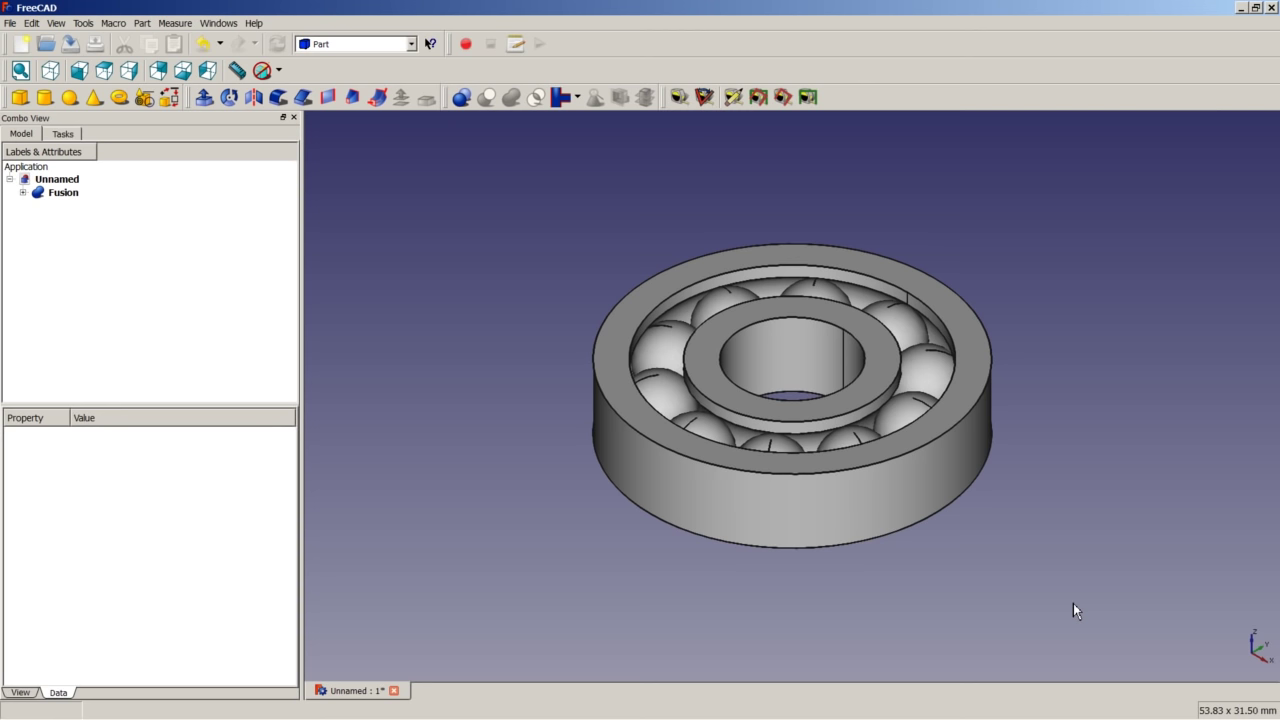
key("ctrl+s")
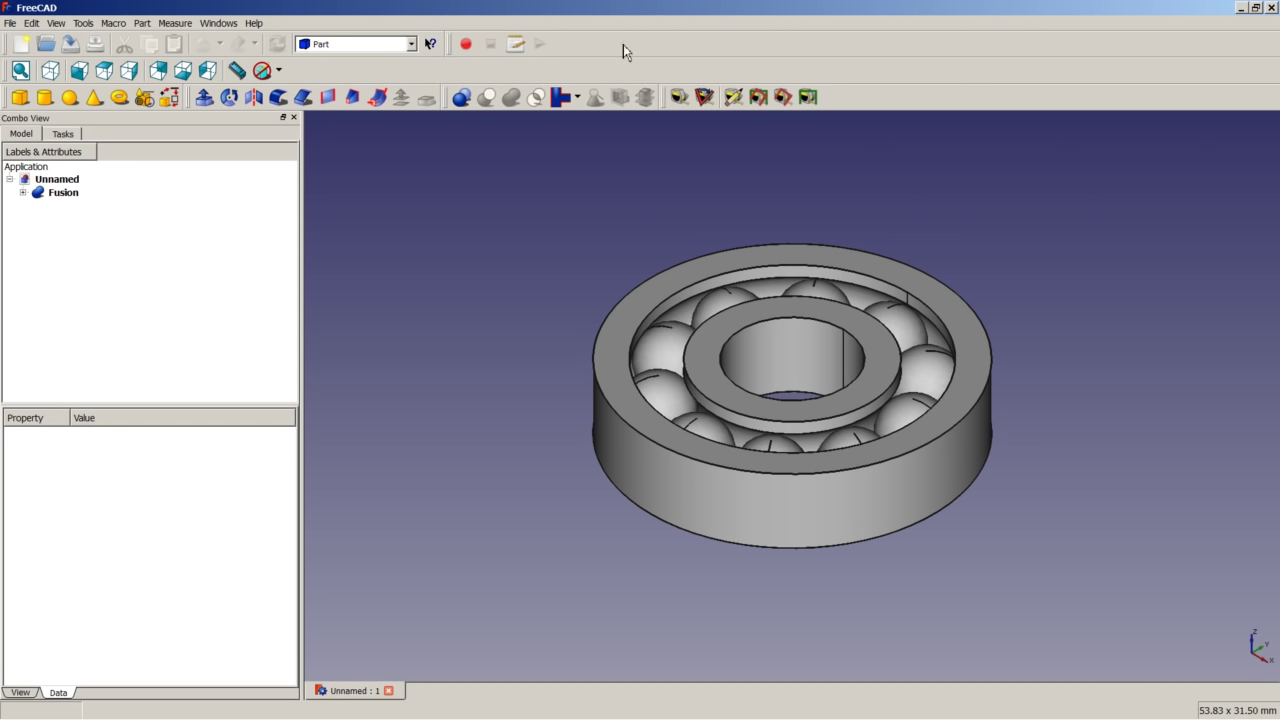
left_click(384, 47)
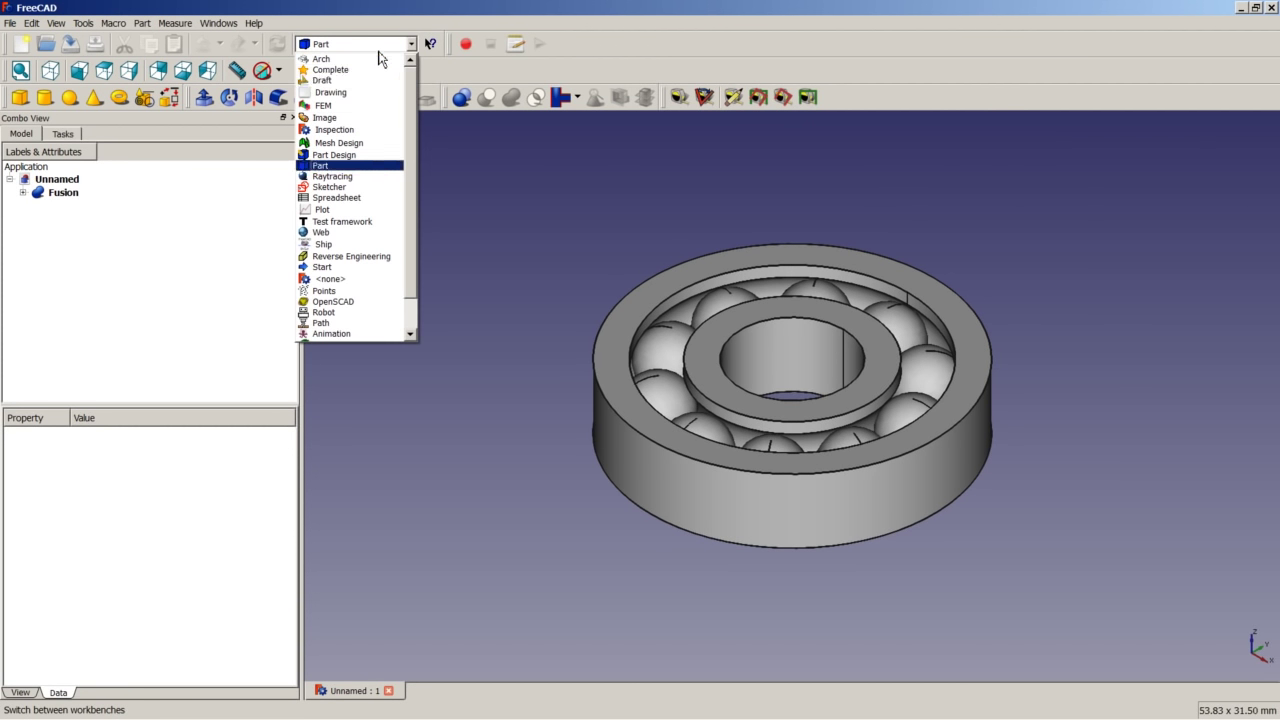
left_click(459, 150)
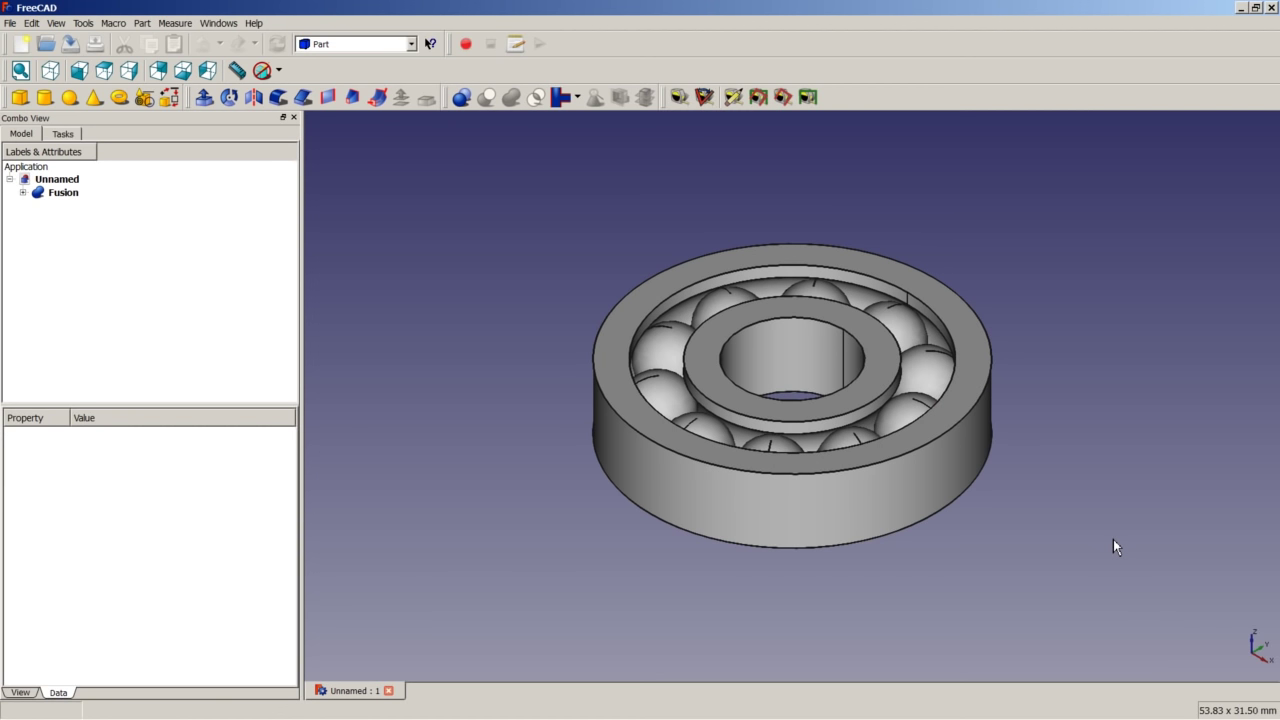
- Display the Python console below the 3D view
left_click(40, 26)
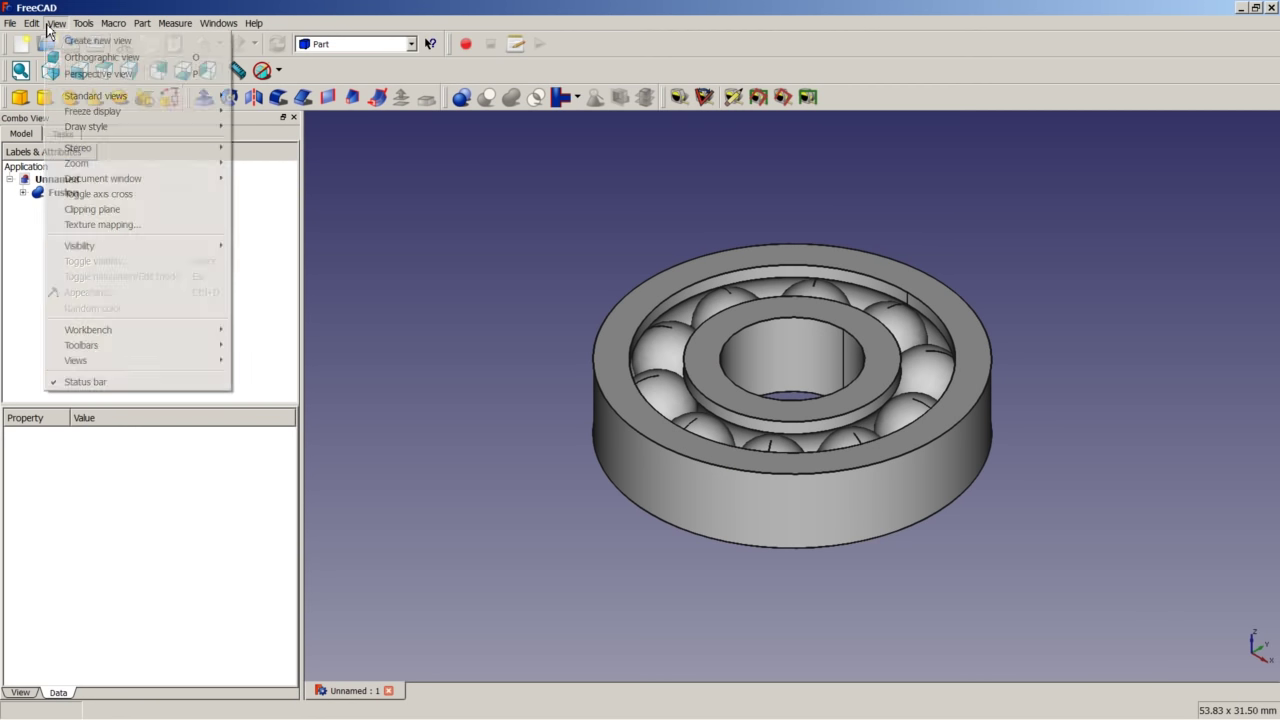
mouse_move(145, 362)
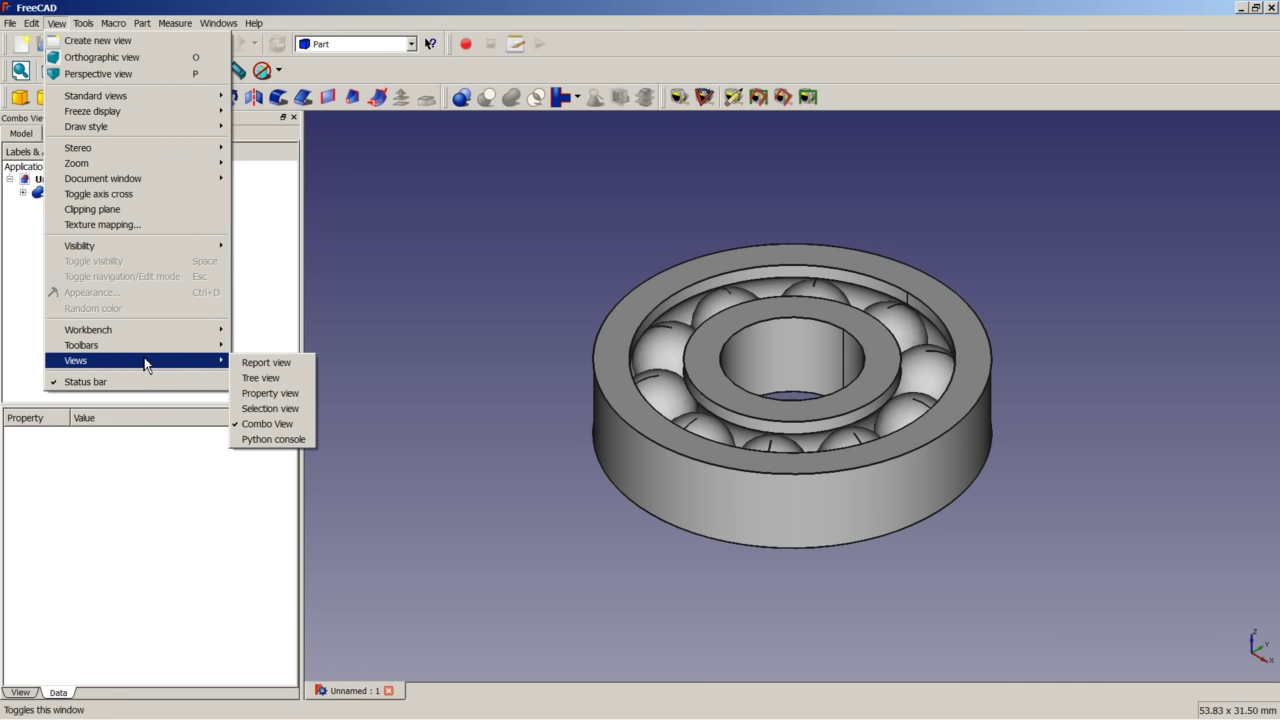
left_click(272, 439)
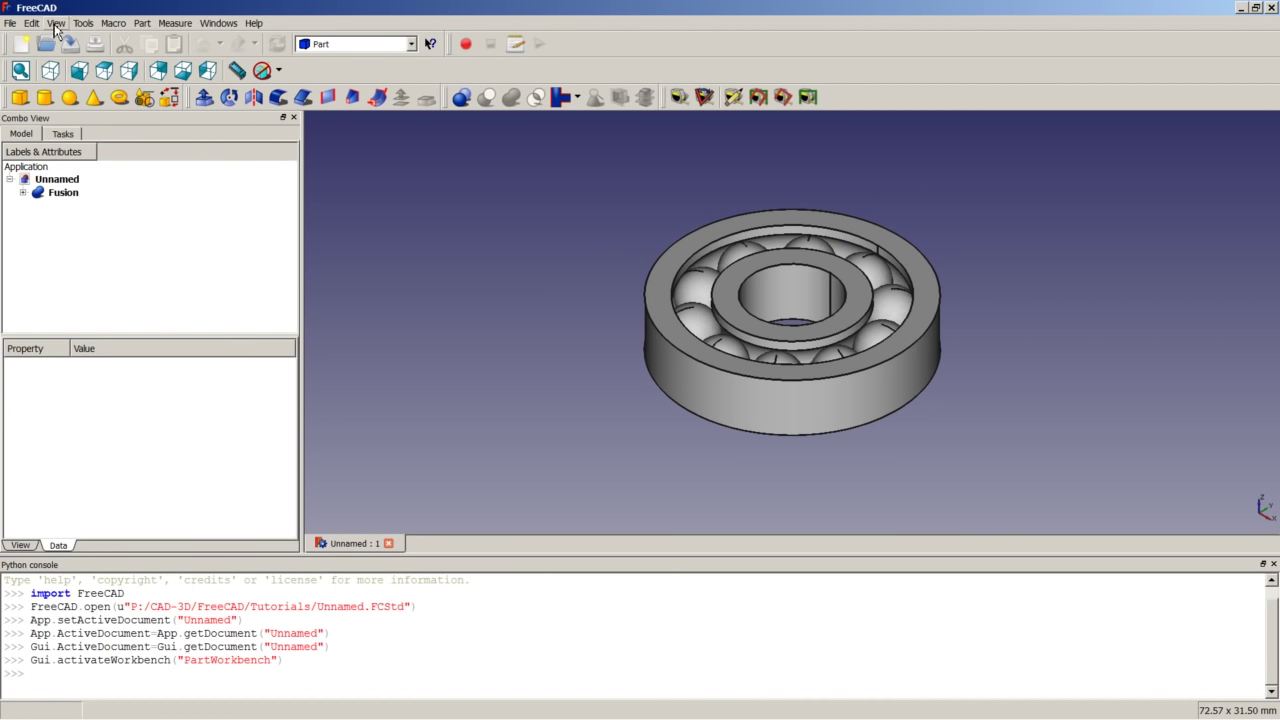
left_click(56, 24)
mouse_move(145, 362)
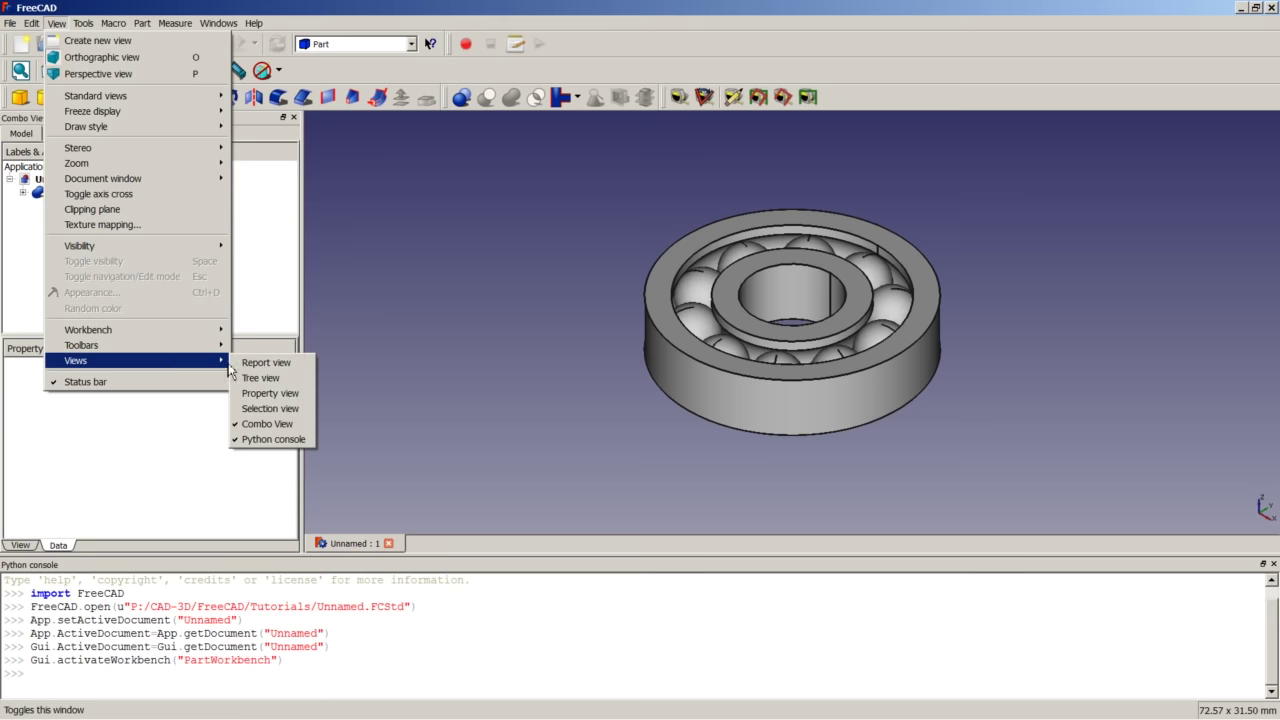
left_click(400, 414)
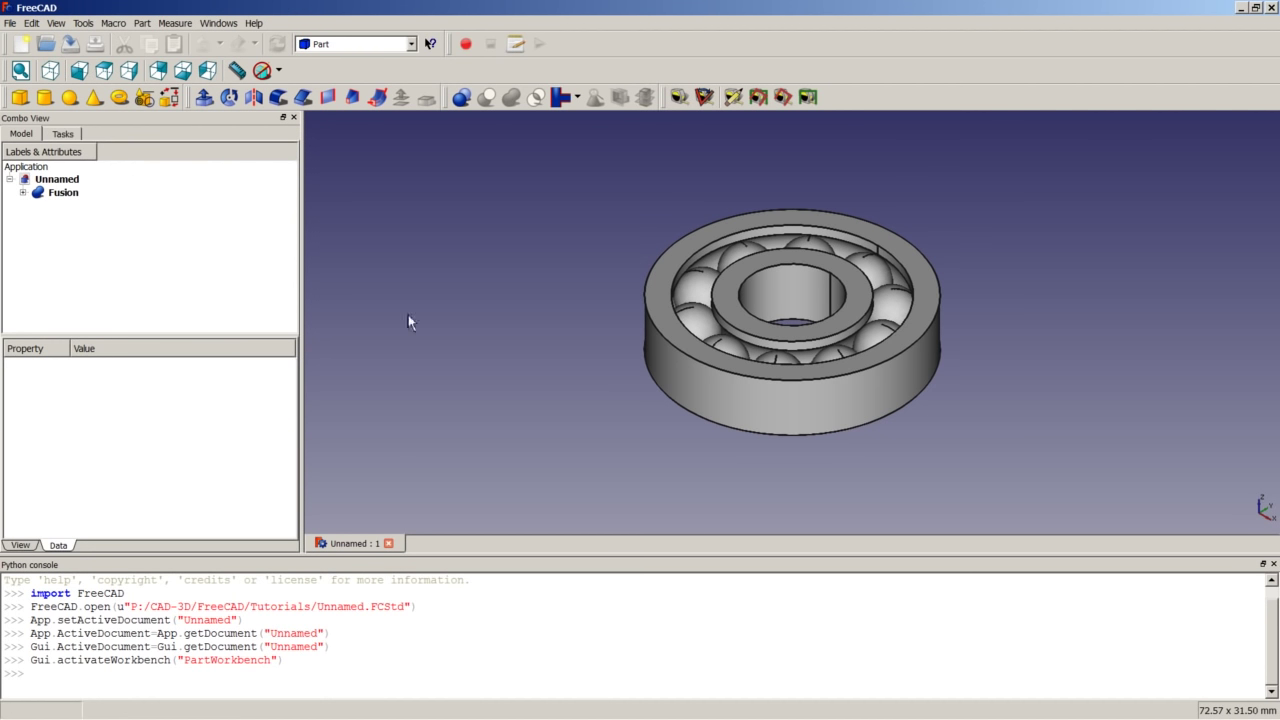
- Switch to the Part Design workbench
left_click(408, 45)
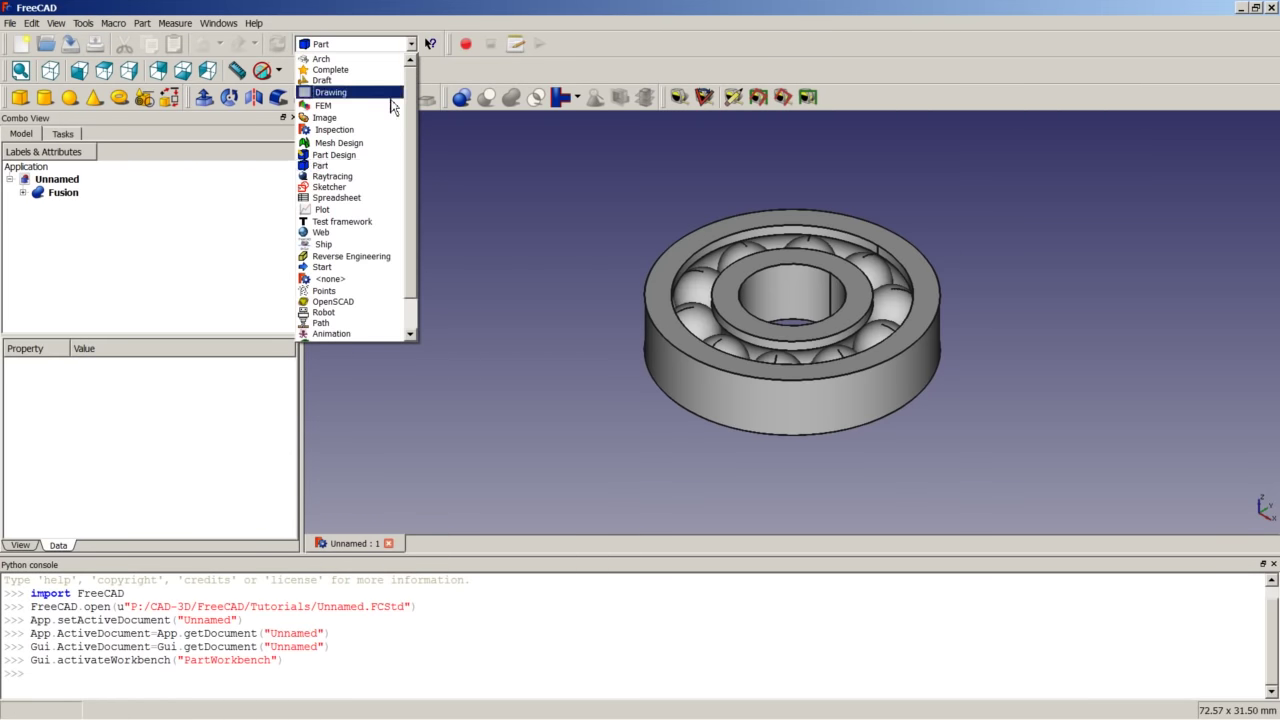
left_click(340, 155)
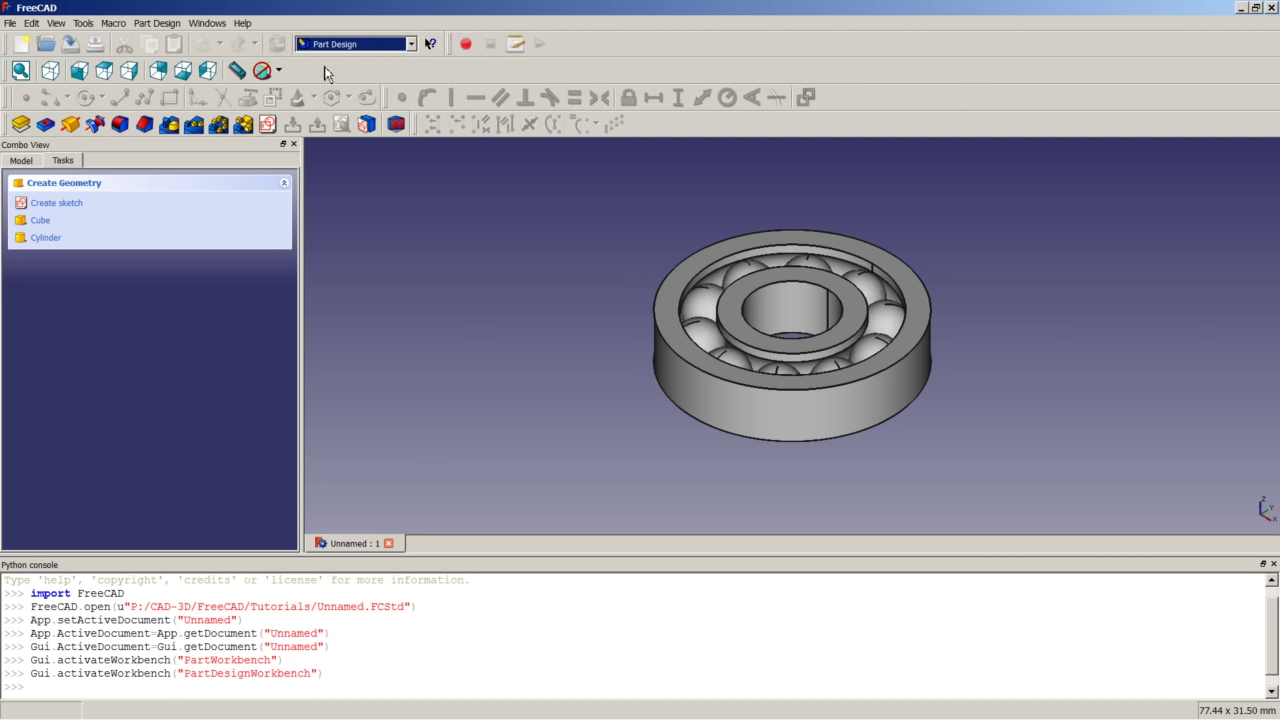
- Examine the code of the WB_Sketcher.FCMacro macro in the macro editor and close it again
left_click(515, 45)
left_click_drag(668, 342, 672, 396)
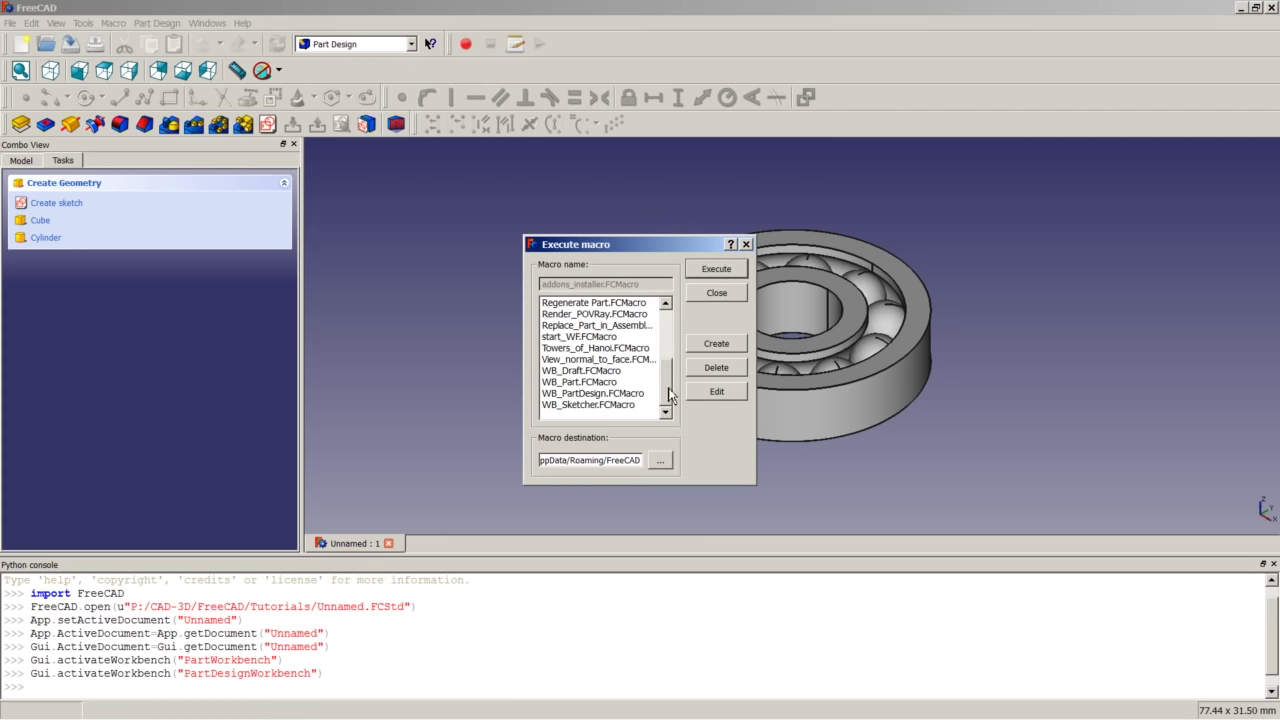
left_click(610, 405)
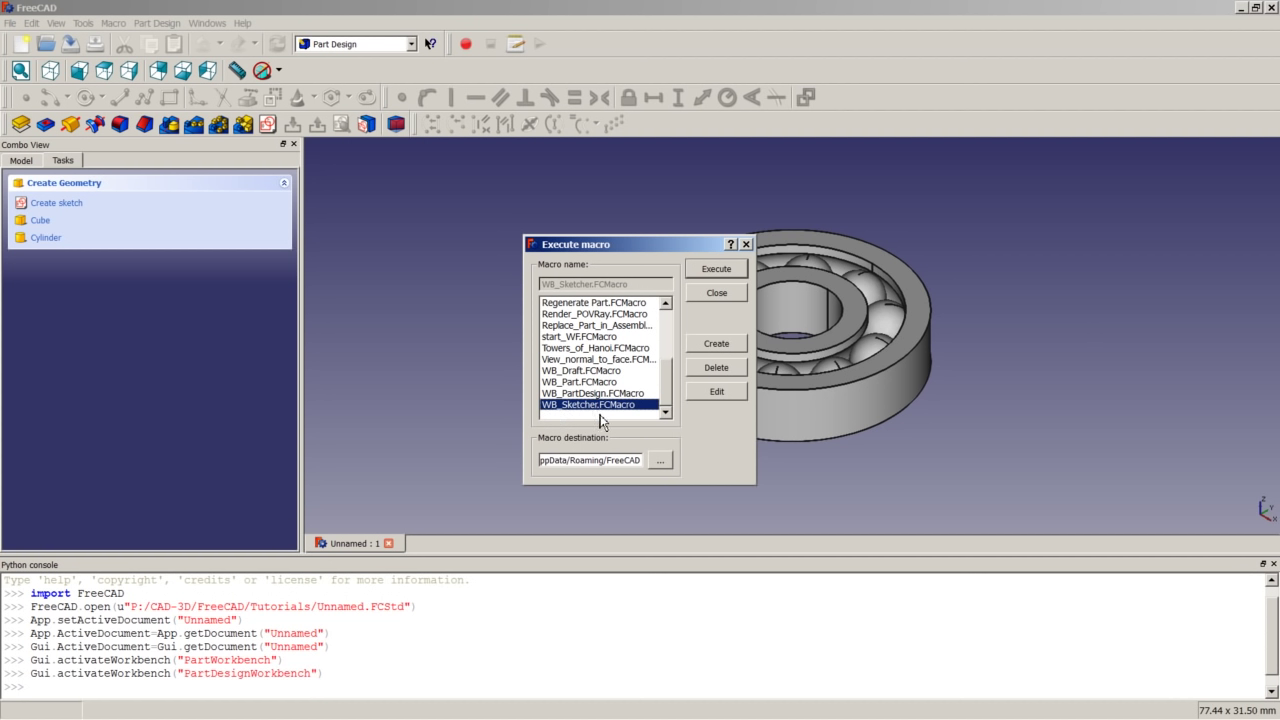
left_click(716, 393)
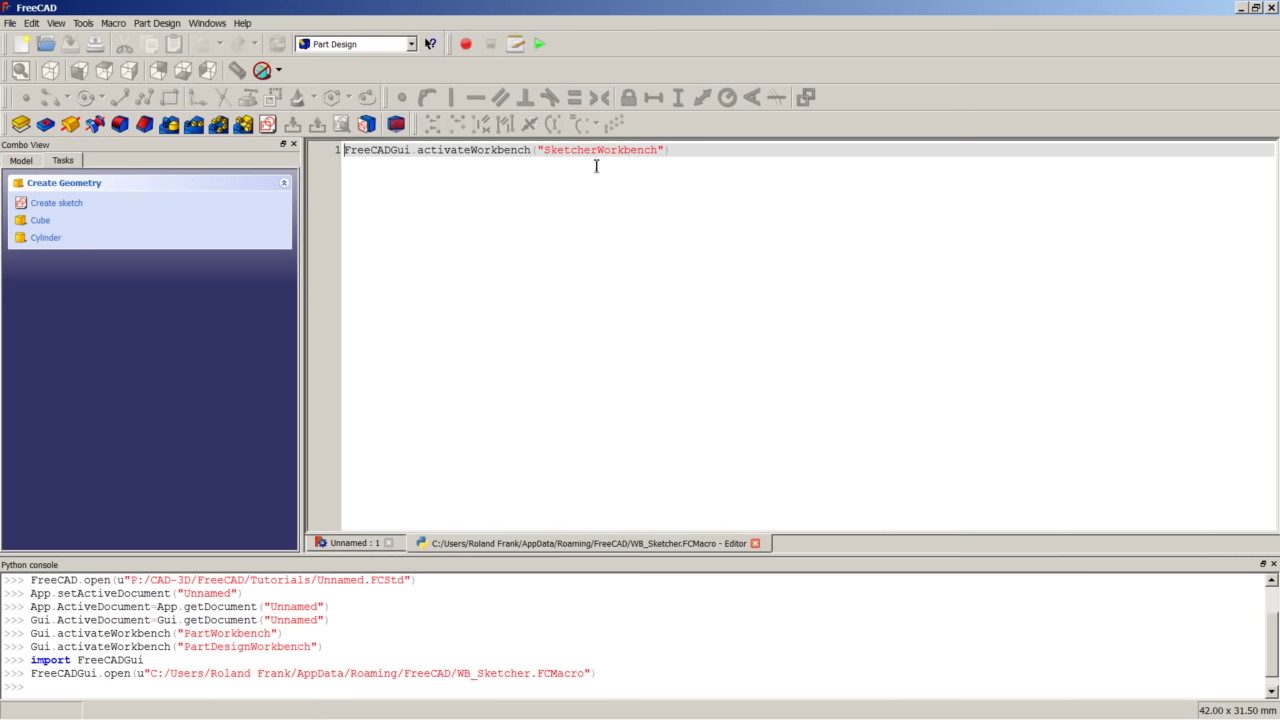
left_click(755, 543)
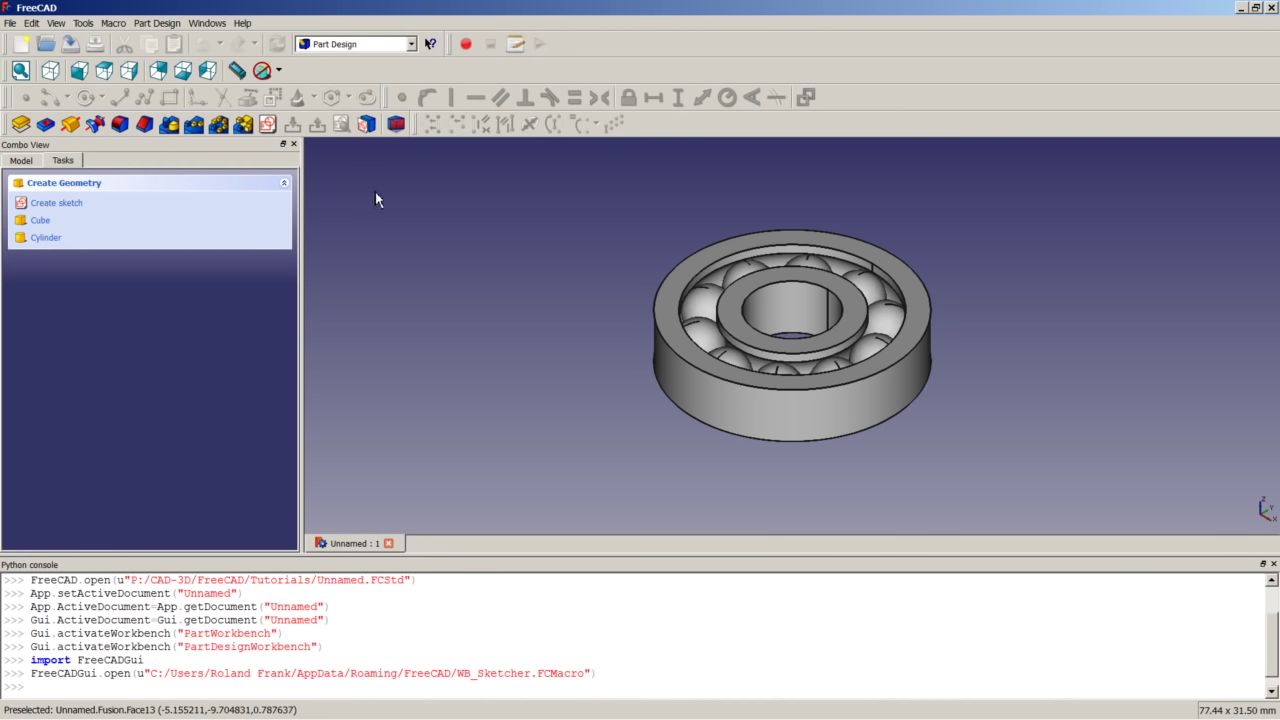
- Review the custom macro setup of WB_Sketcher.FCMacro and the other registered macros in the customization dialog
left_click(82, 24)
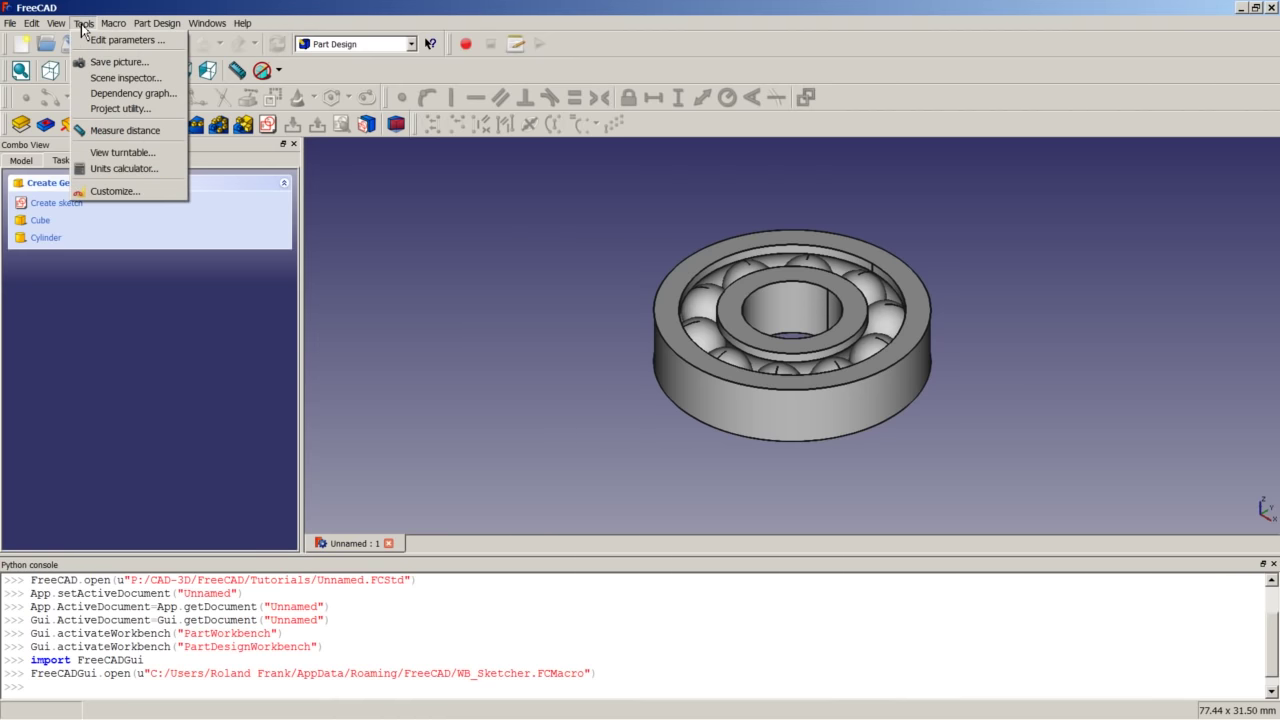
left_click(115, 192)
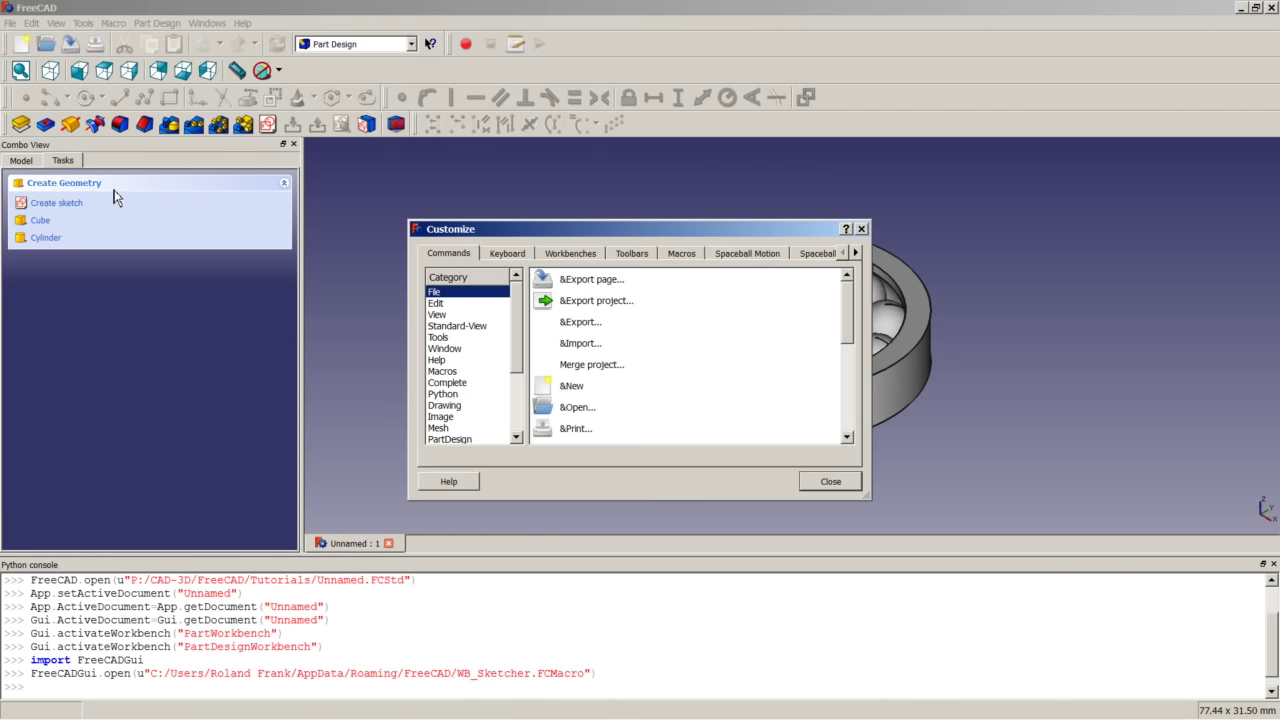
left_click(684, 256)
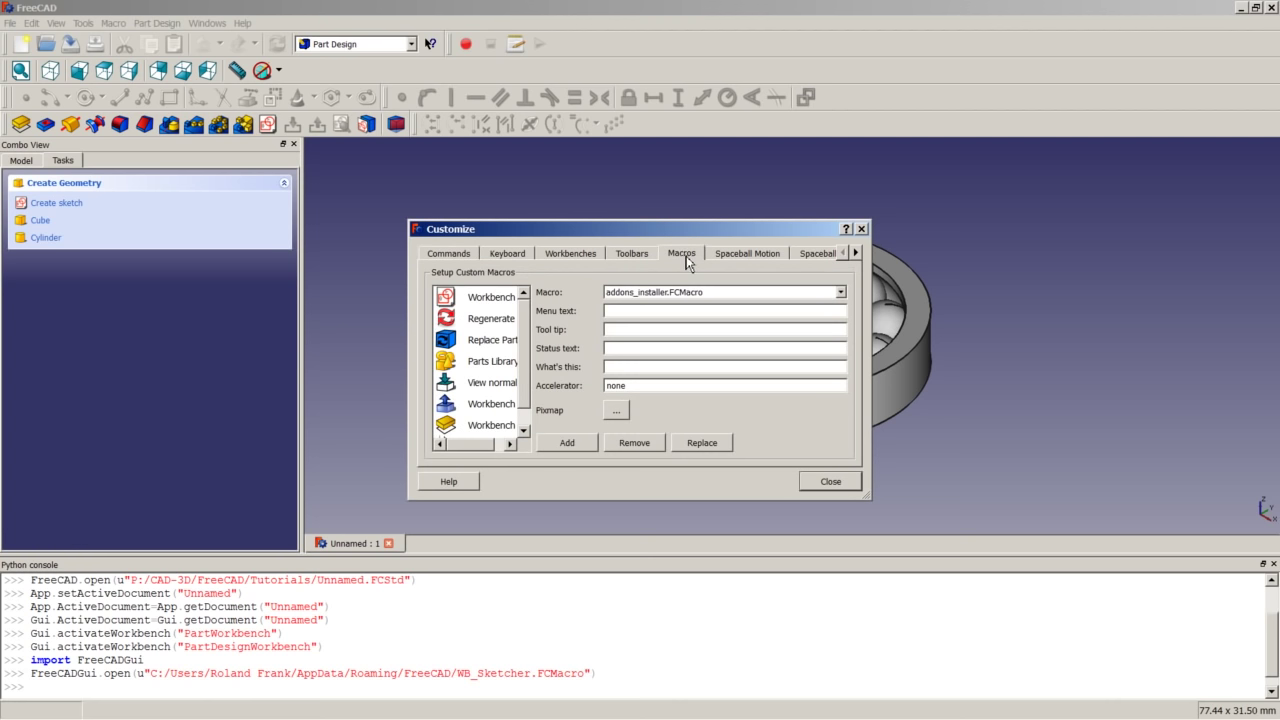
left_click(482, 300)
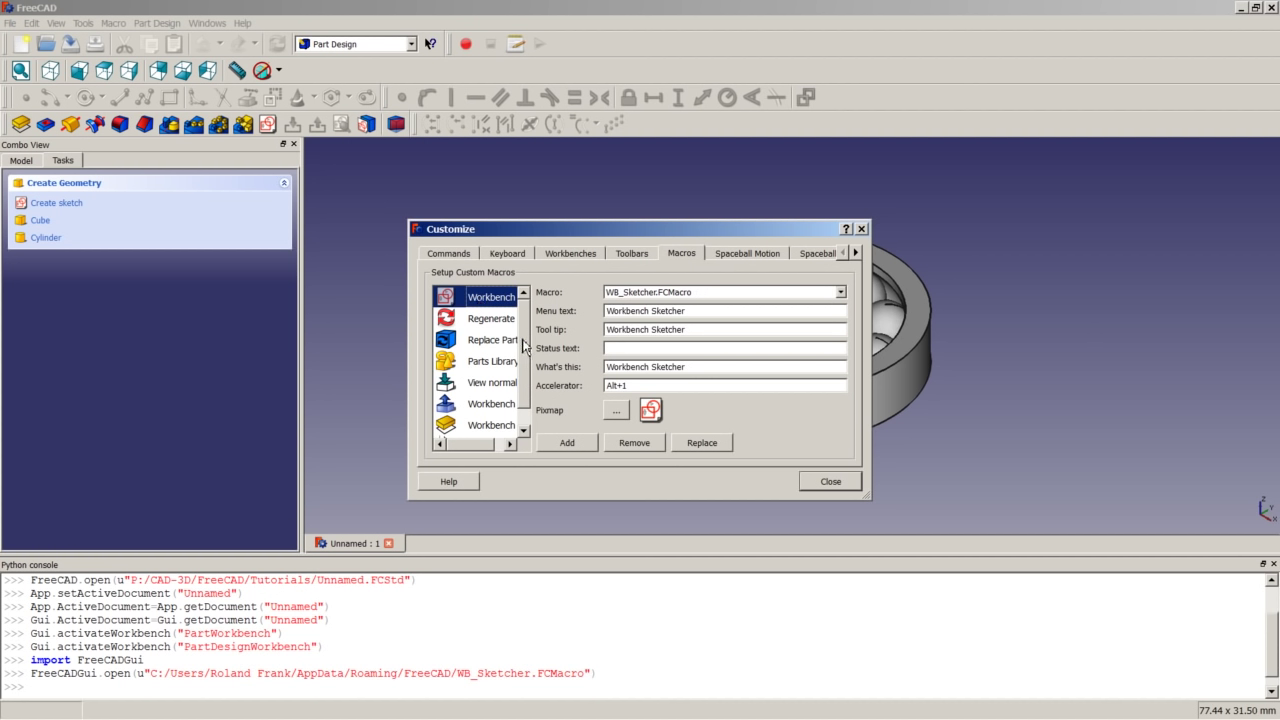
left_click_drag(524, 340, 524, 364)
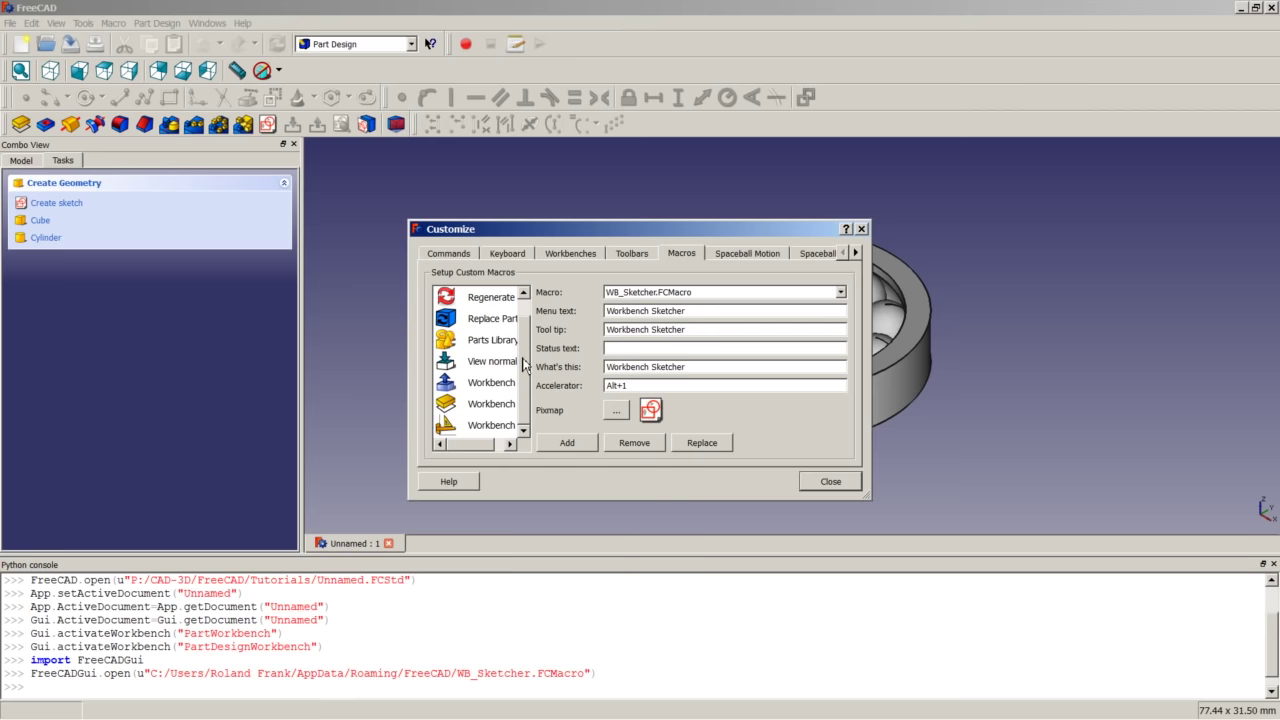
scroll(524, 368, "up", 1)
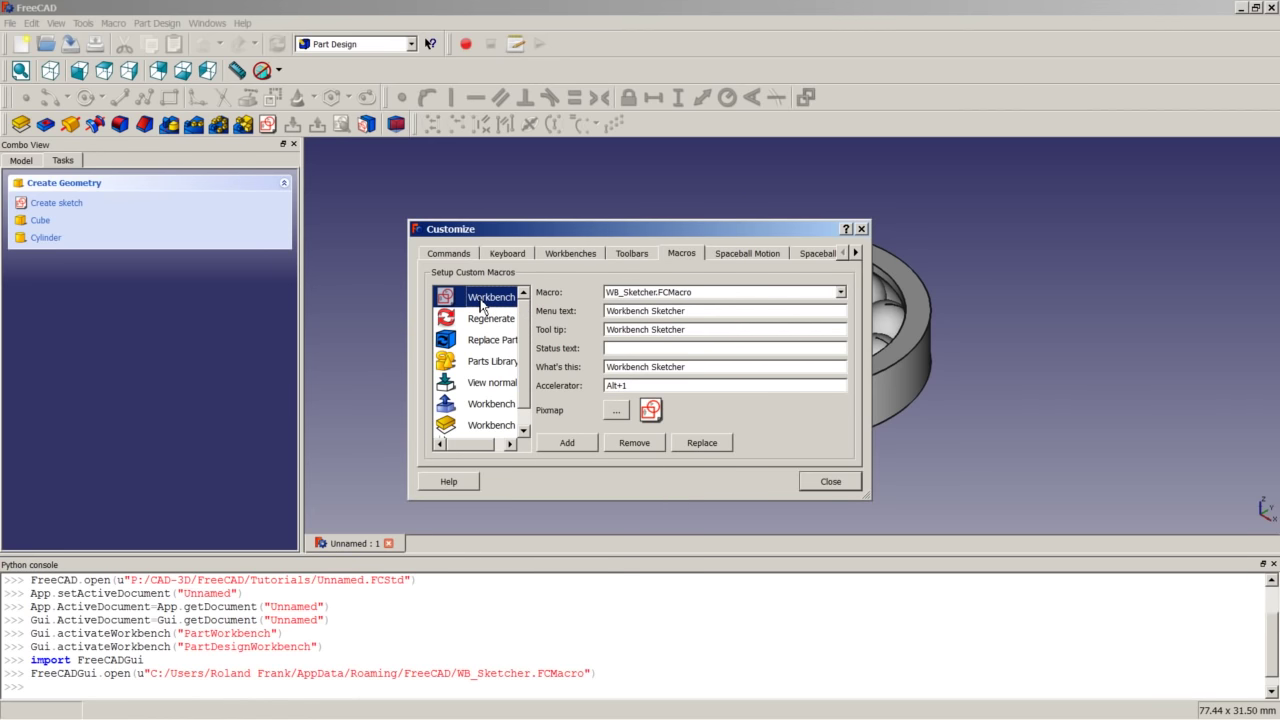
scroll(527, 404, "down", 1)
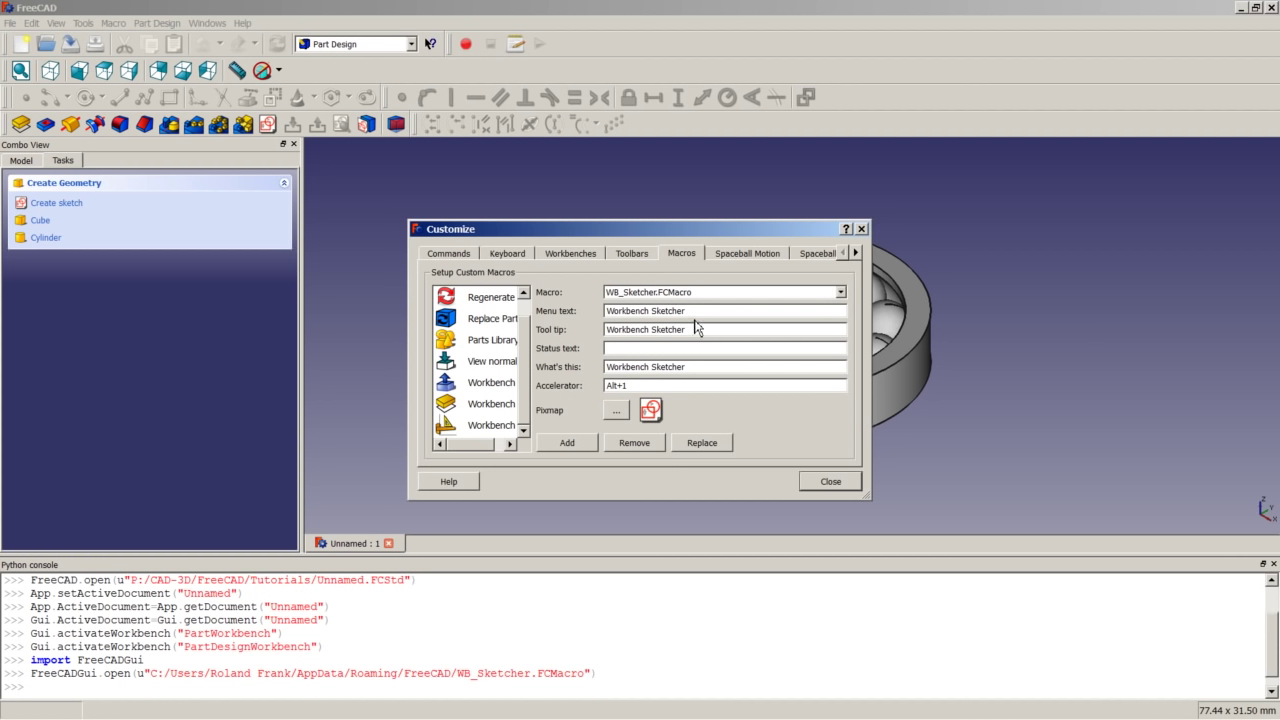
- Enable the Custom1 toolbar with the four workbench macros for the Global scope and close the customization dialog
left_click(632, 256)
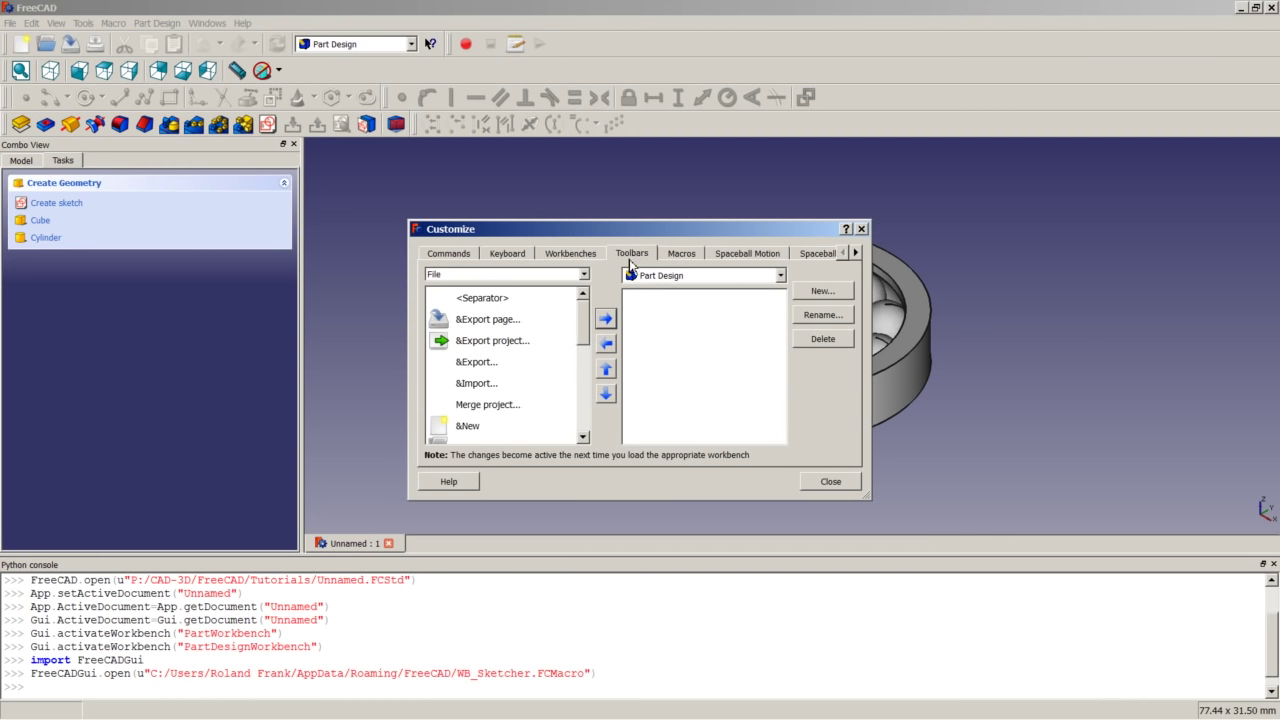
left_click(780, 275)
scroll(785, 324, "up", 1)
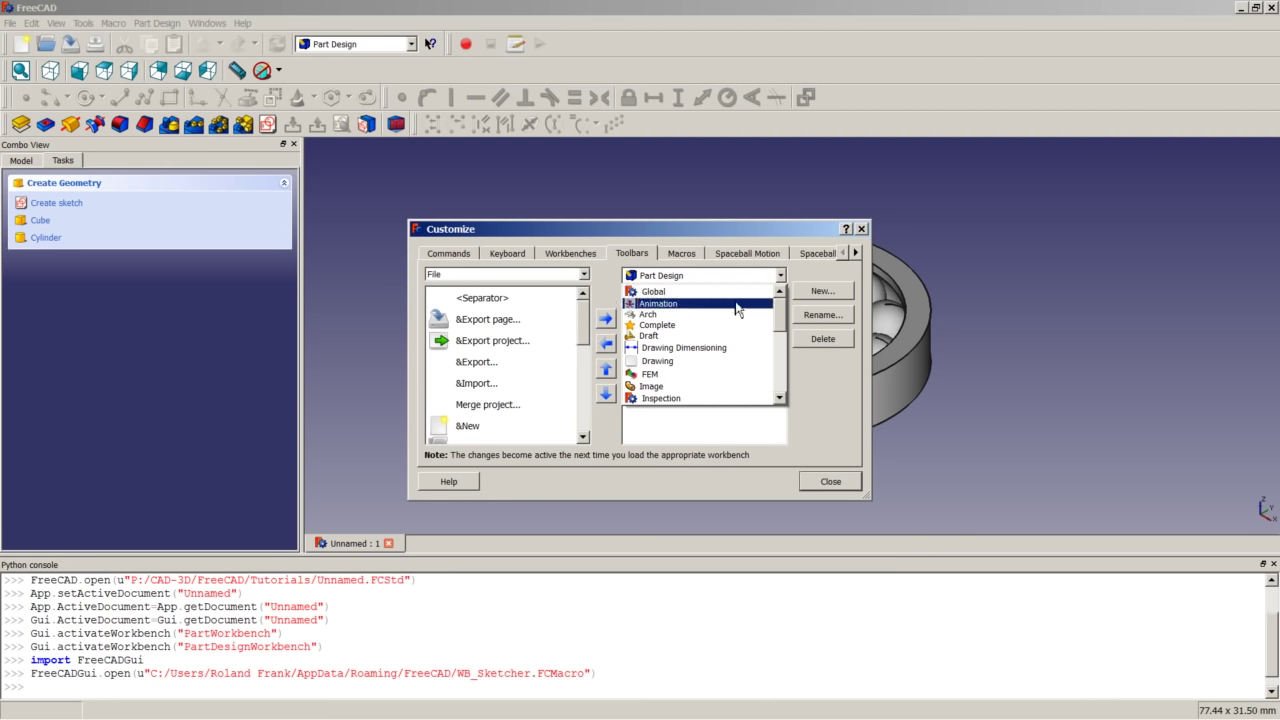
left_click(674, 298)
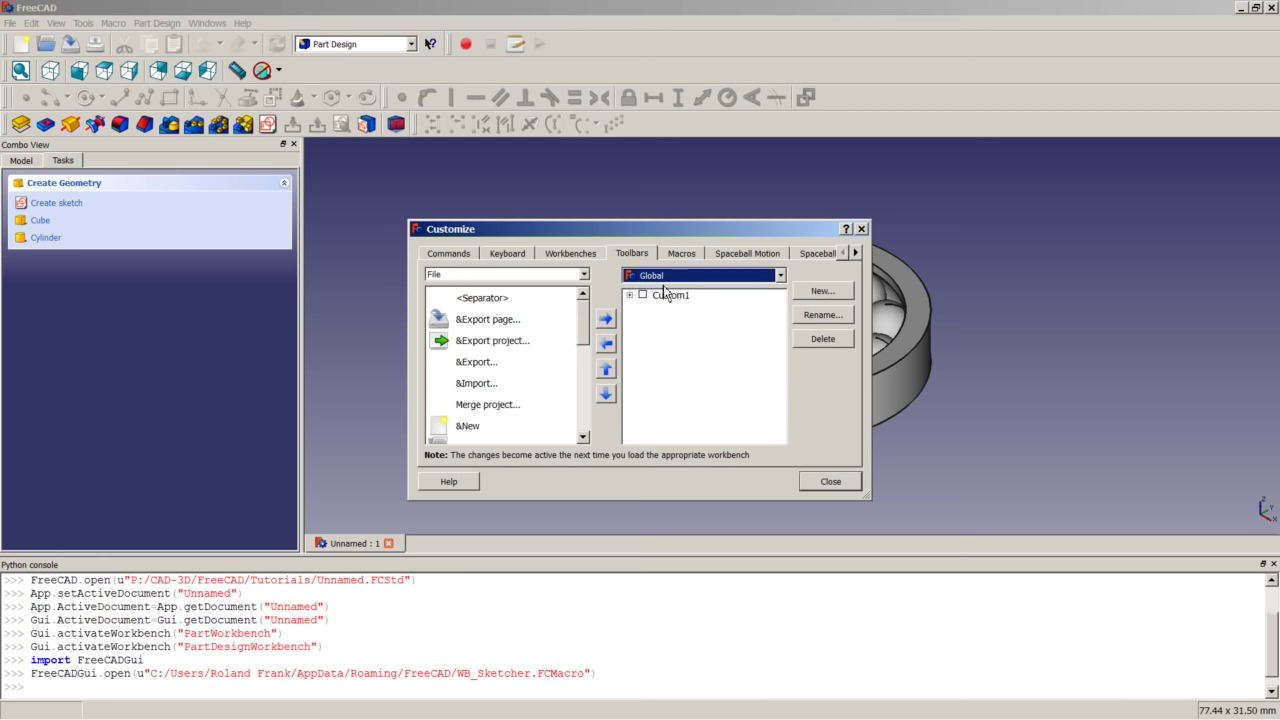
left_click(630, 296)
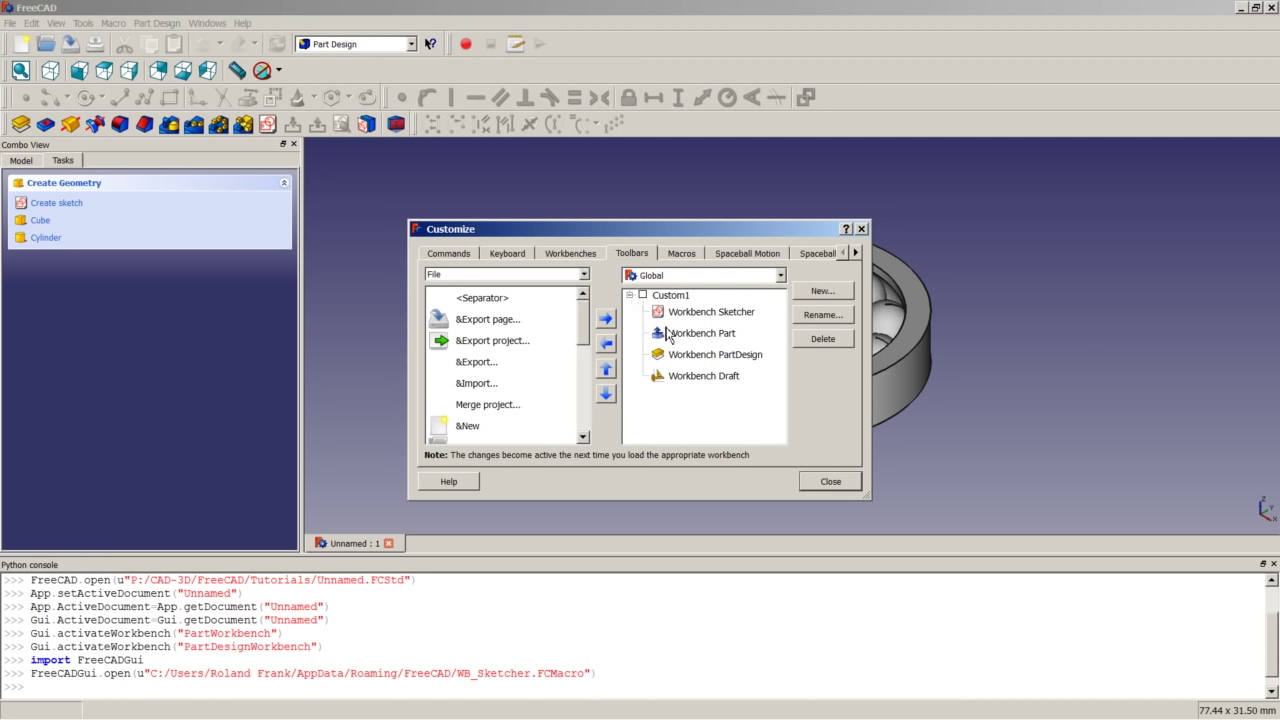
left_click(671, 299)
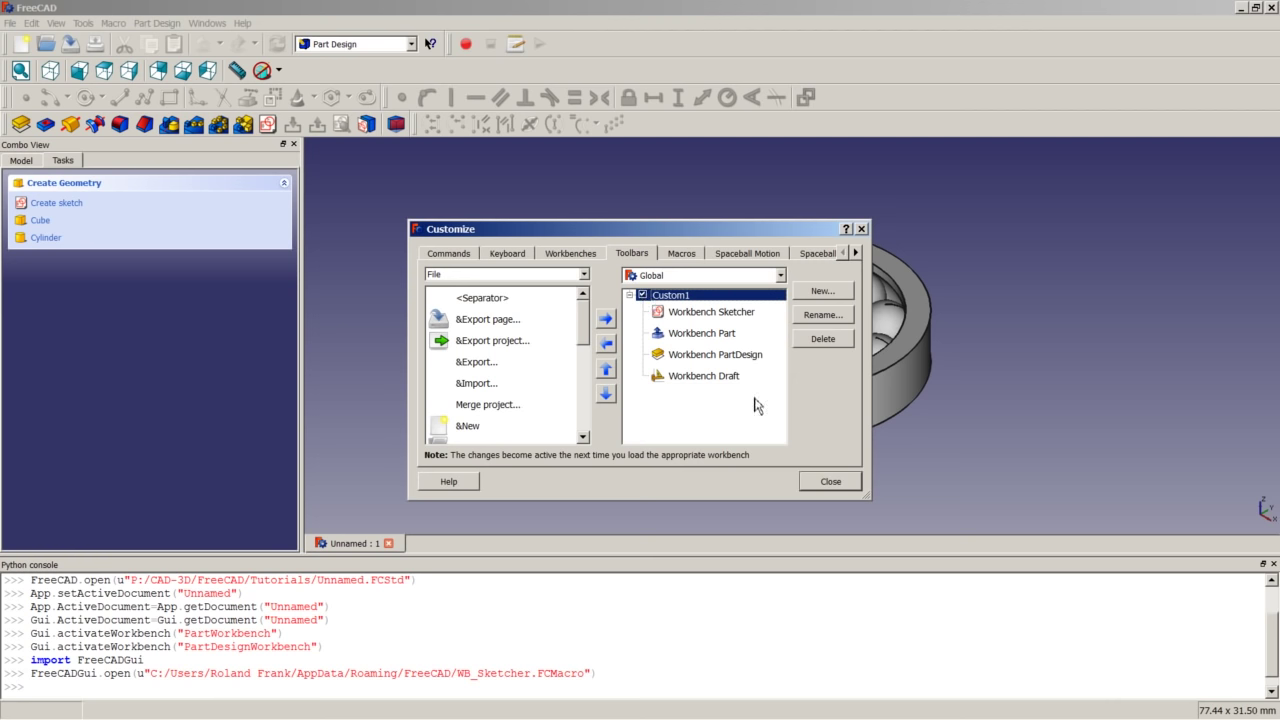
left_click(829, 481)
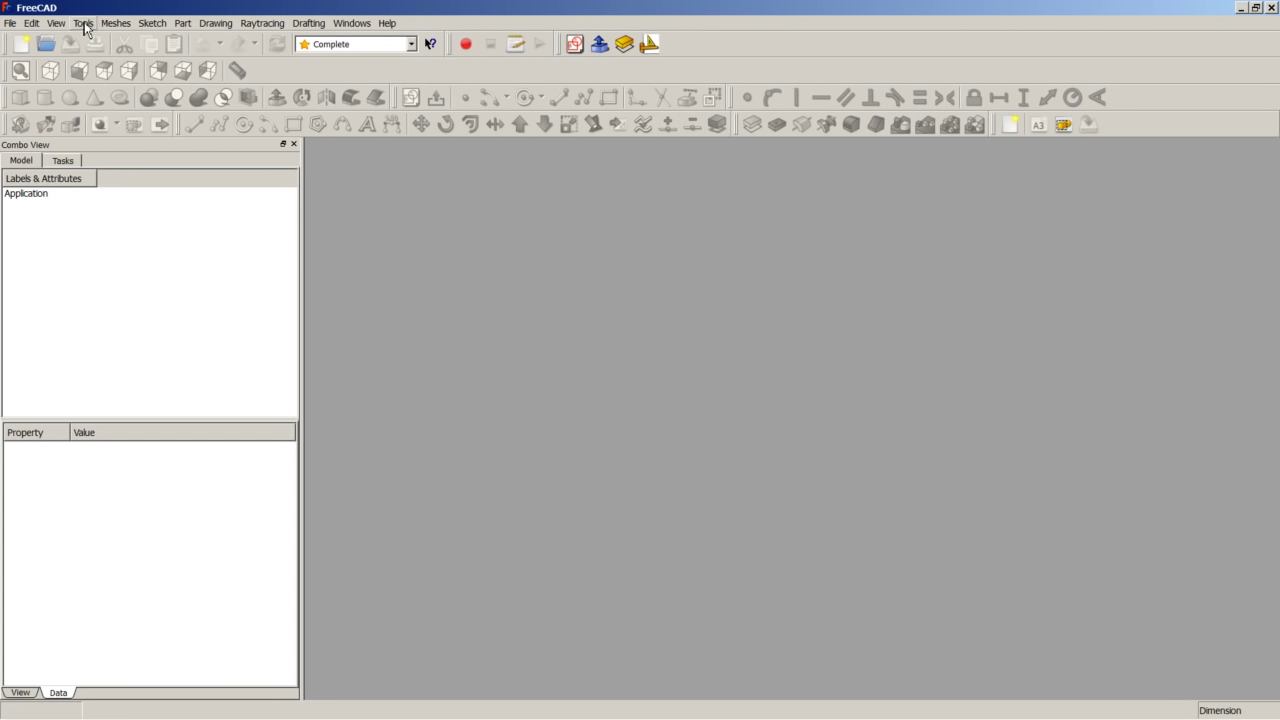
- Accept the general preferences with the tiled background enabled and Complete as the module loaded at start-up
left_click(32, 23)
left_click(95, 256)
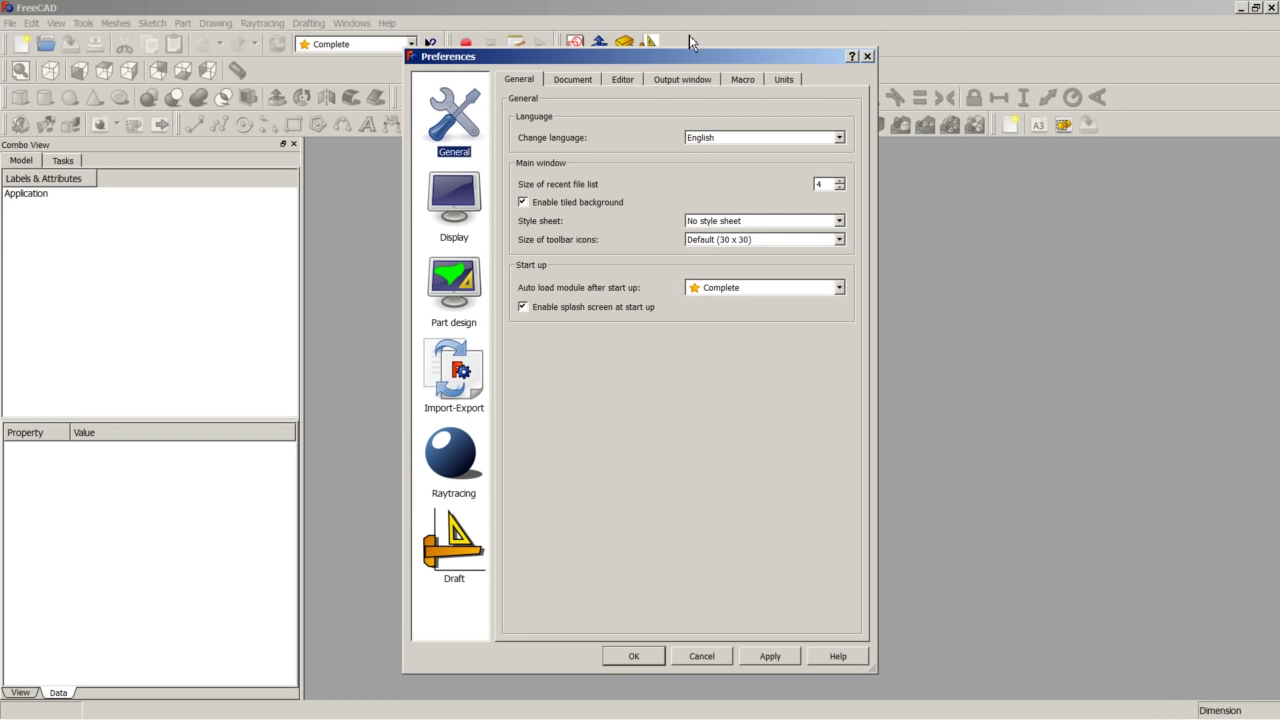
mouse_move(751, 62)
left_mouse_down()
mouse_move(746, 99)
mouse_move(753, 59)
left_mouse_up()
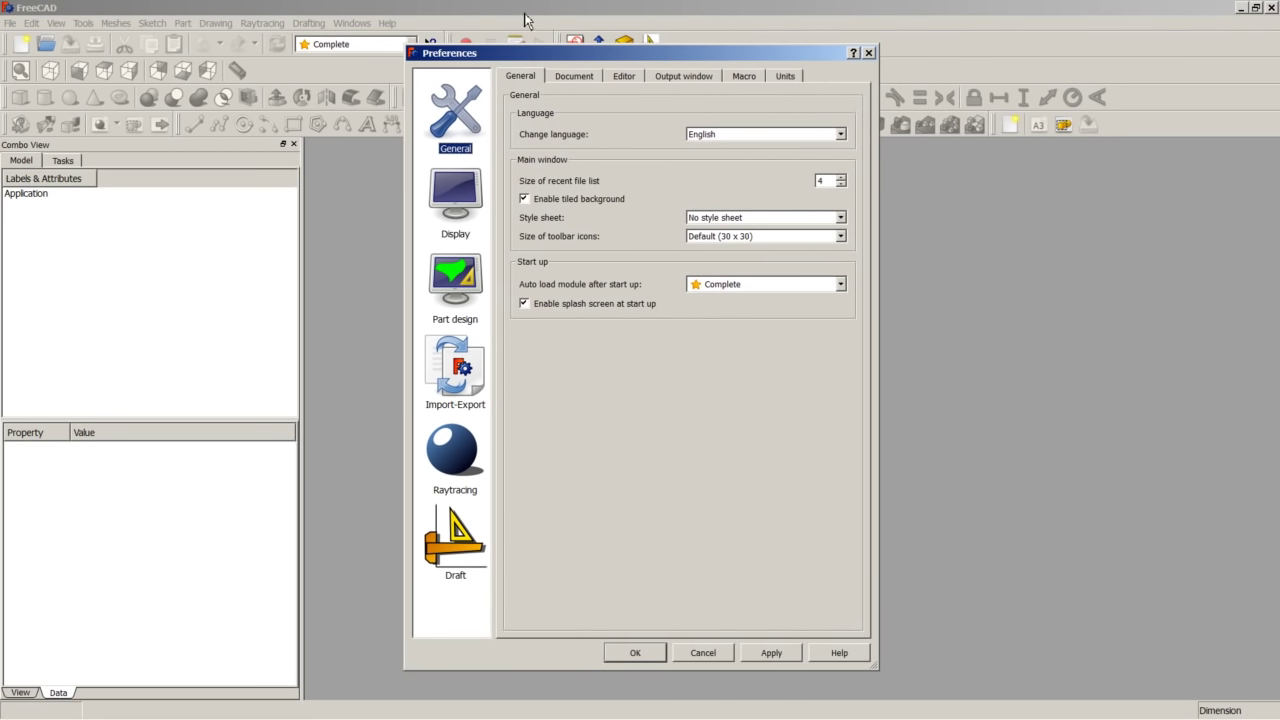
left_click(635, 652)
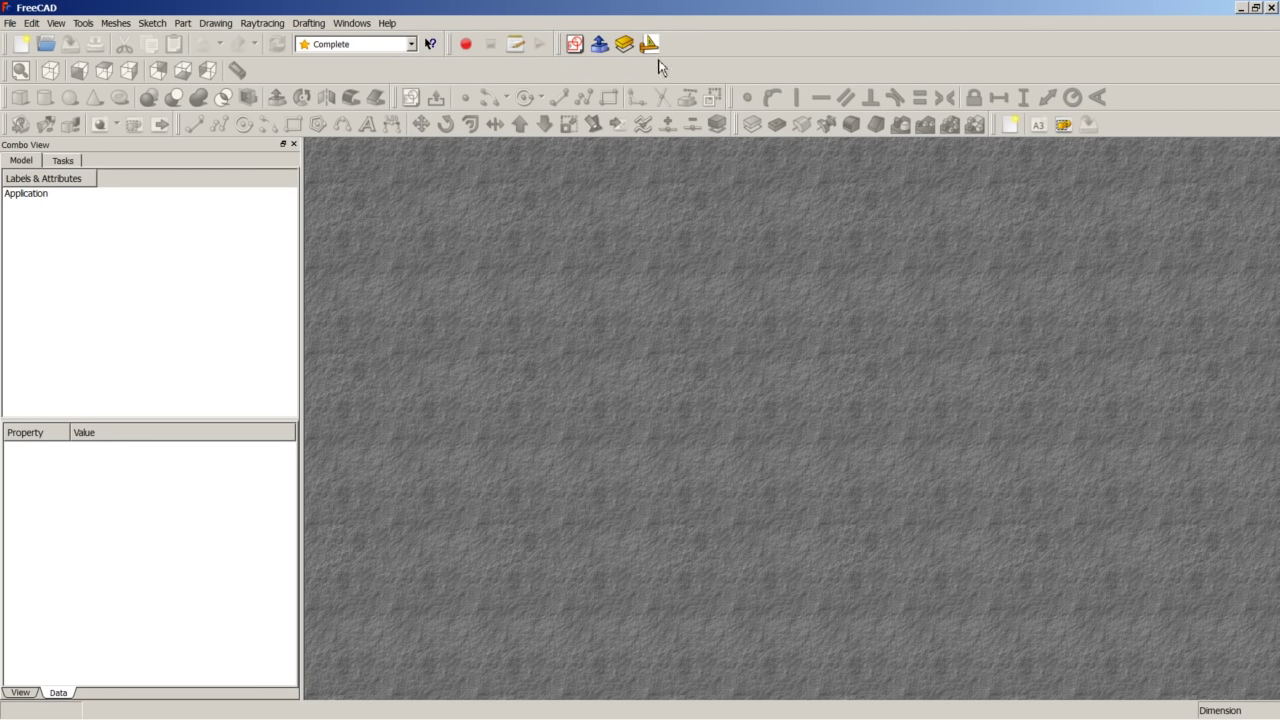
- Activate the Sketcher workbench through its custom macro and open the recent file T01_Turners_Cube.FCStd for viewing
left_click(576, 47)
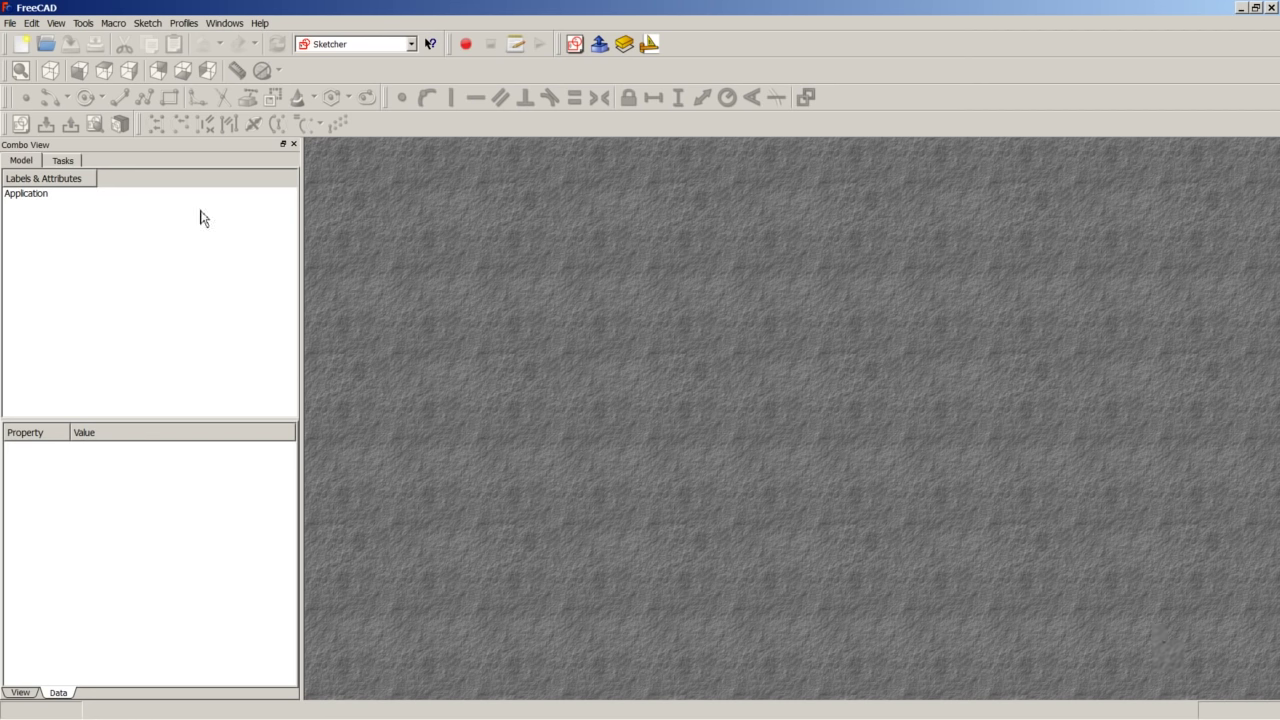
left_click(10, 23)
mouse_move(32, 23)
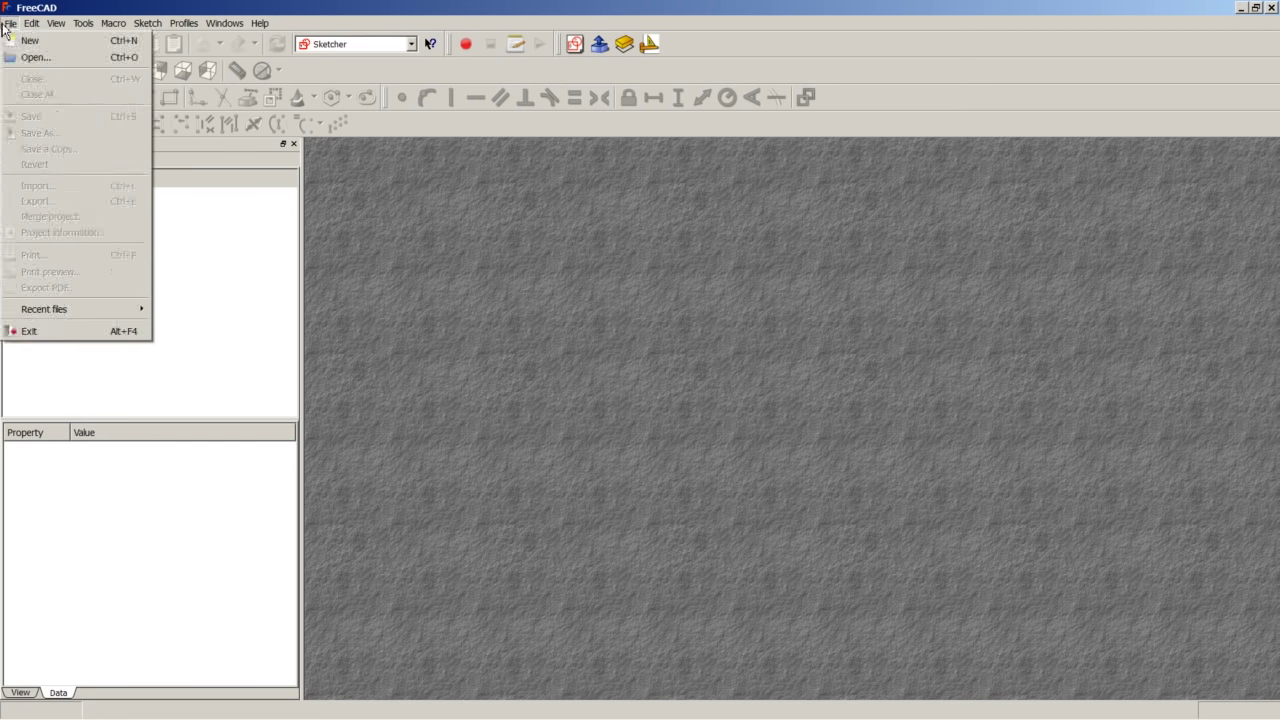
mouse_move(128, 316)
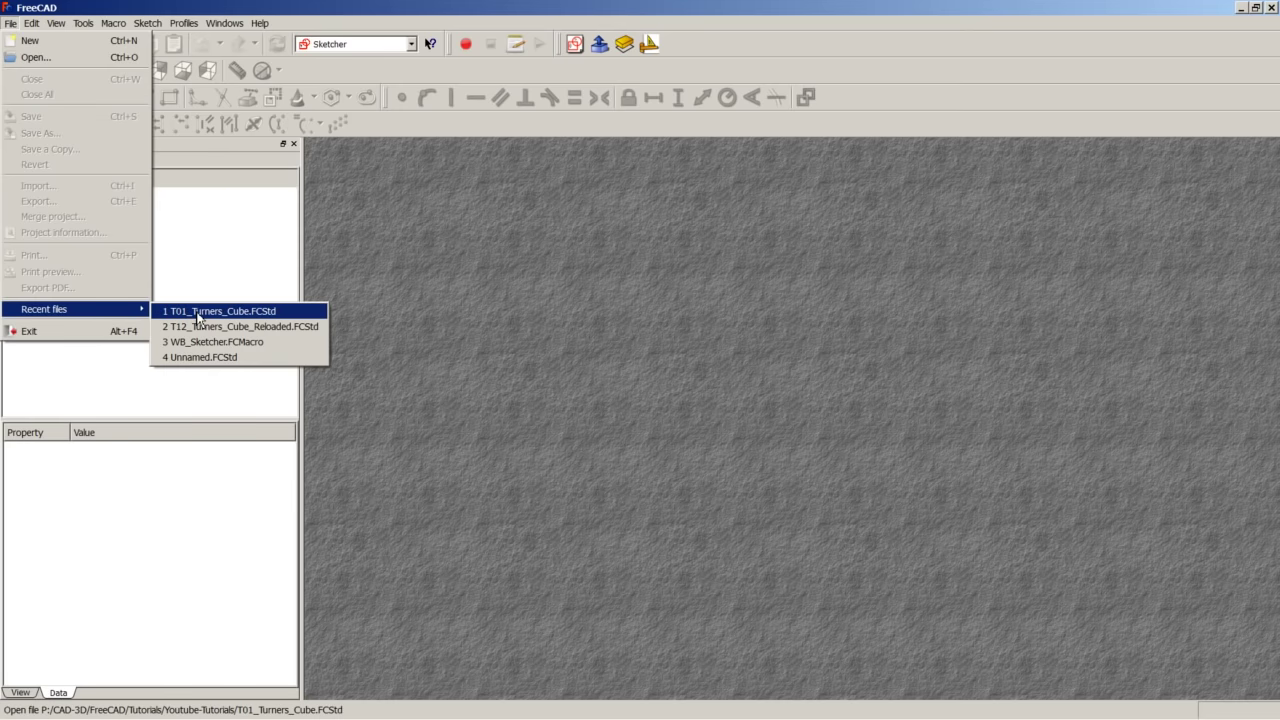
left_click(177, 310)
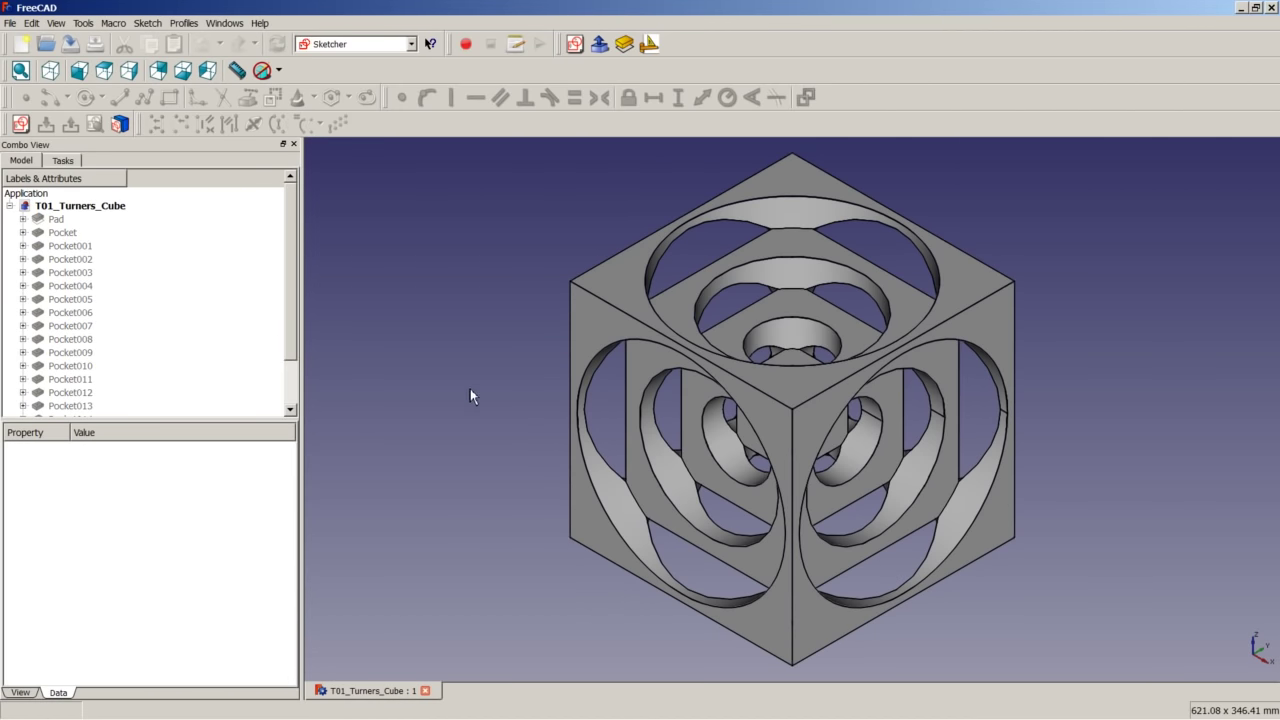
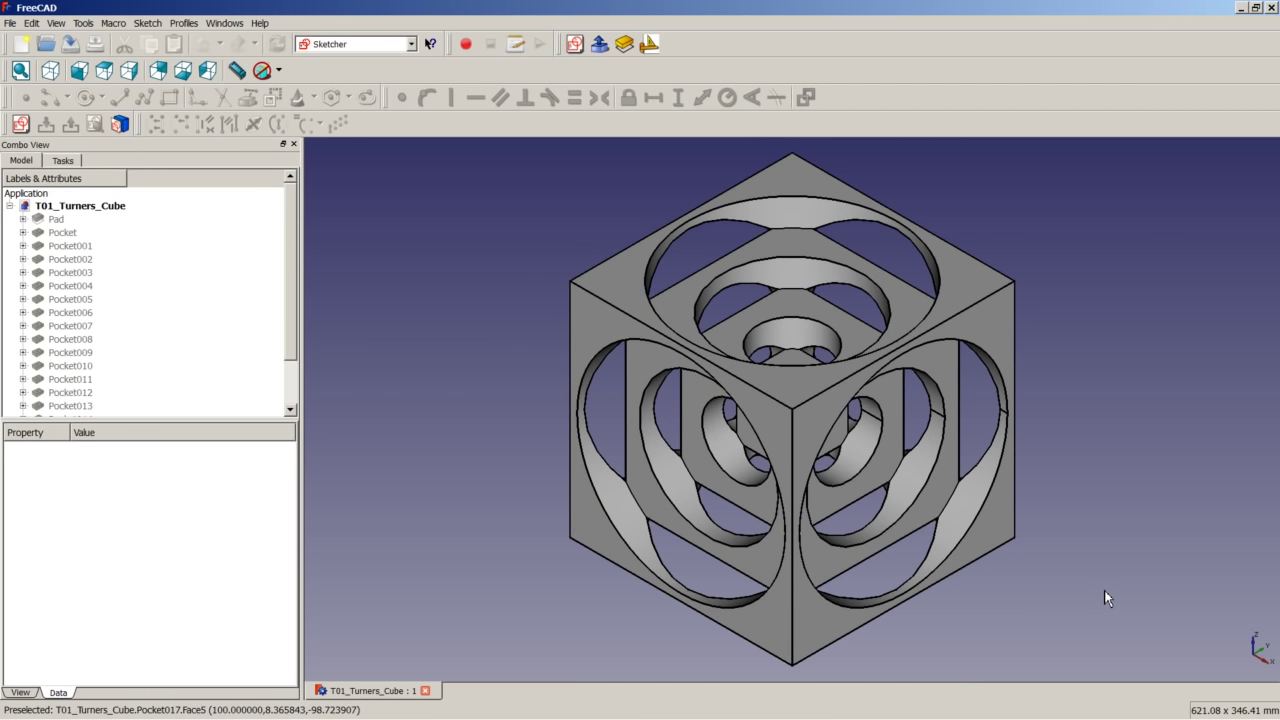
- Close the Turners cube document and create a new document in the Part Design workbench, with the model tree shown
left_click(426, 691)
left_click(21, 44)
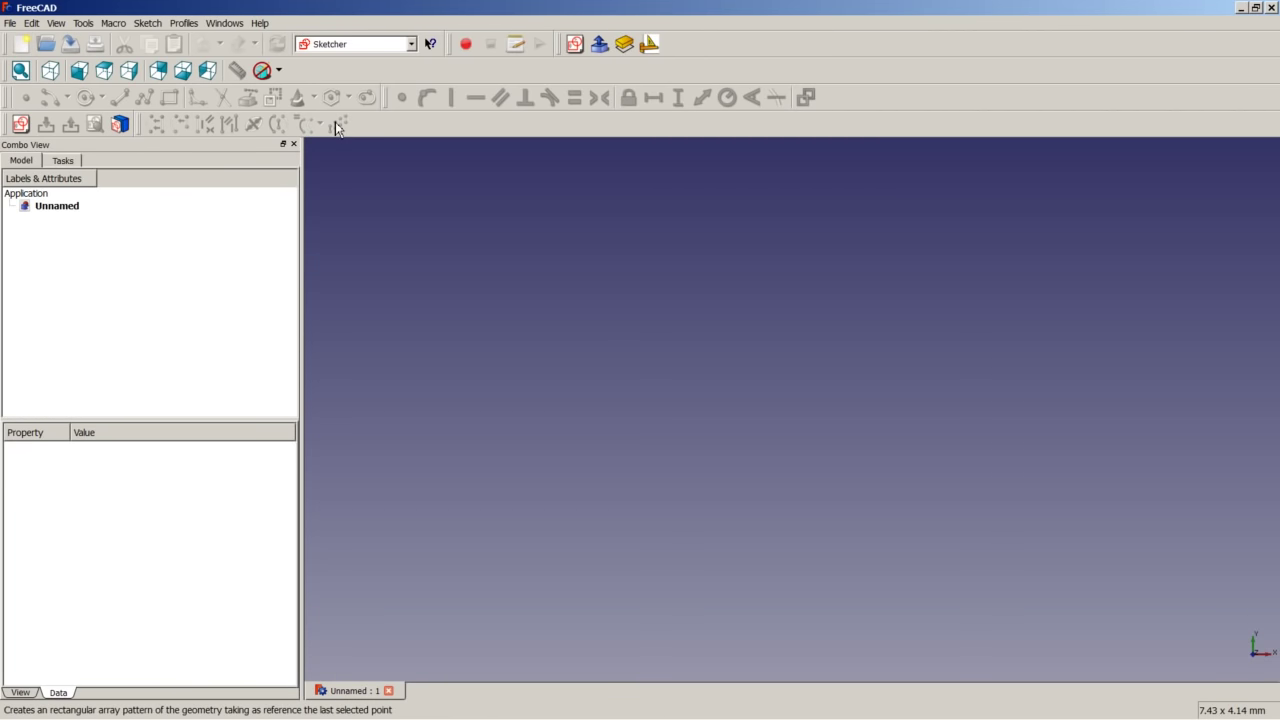
left_click(345, 45)
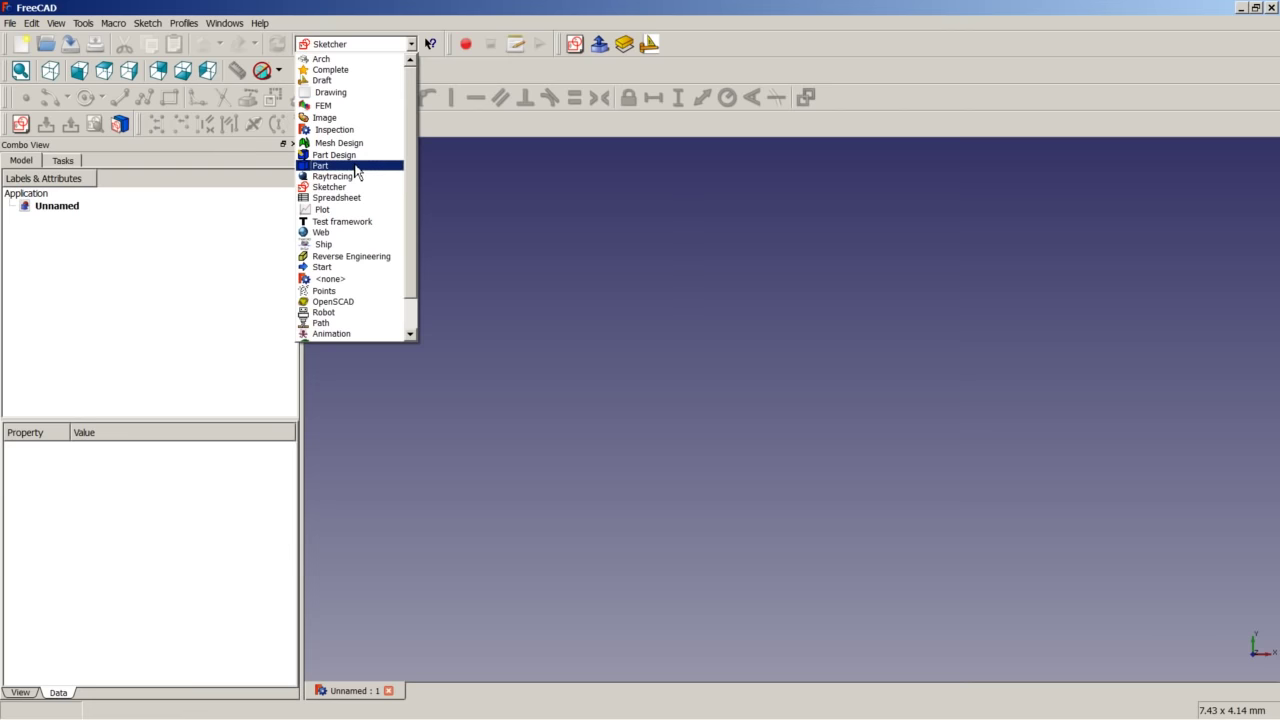
left_click(360, 156)
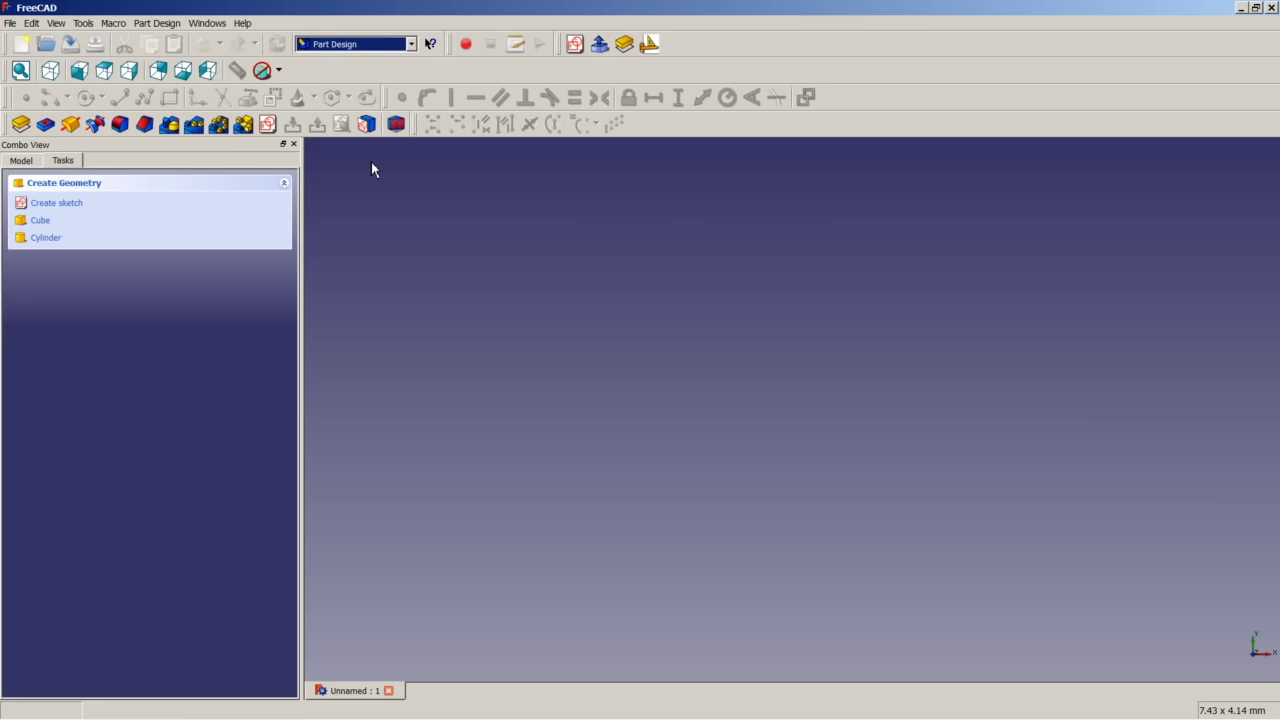
left_click(33, 162)
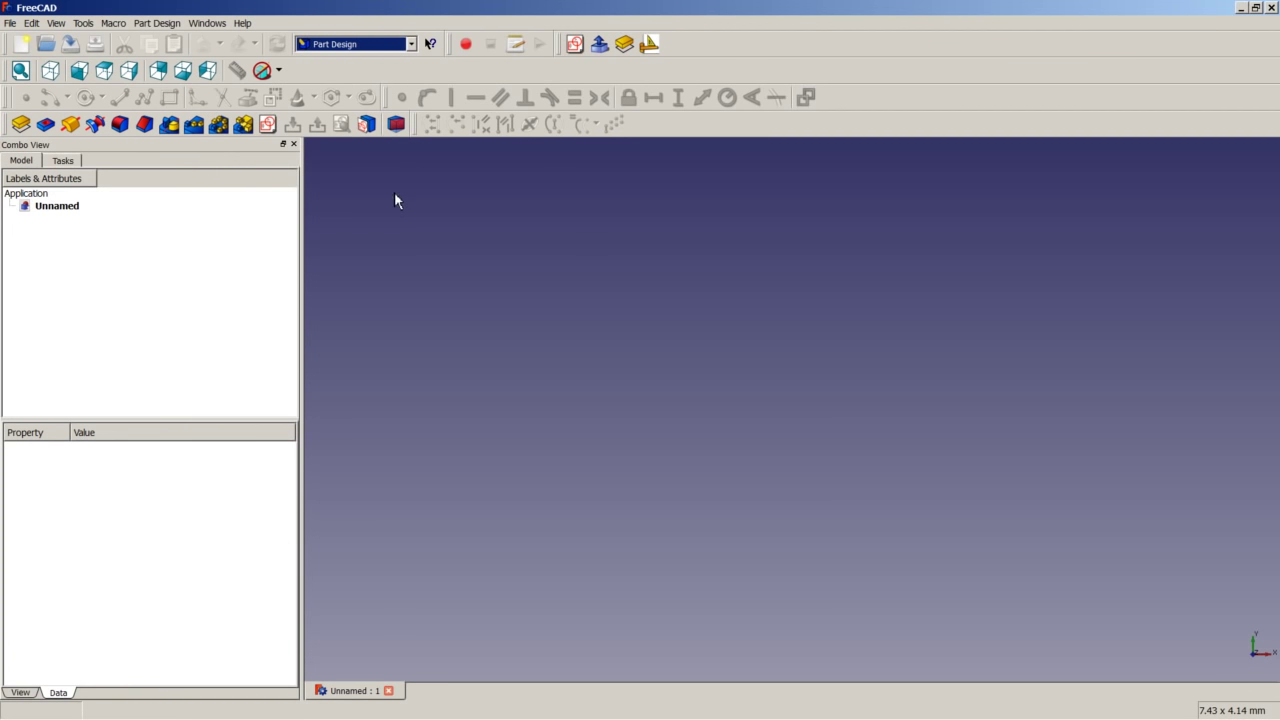
- Create a sketch on the XY-Plane and draw a rectangle of about 60 × 62 mm around the origin
left_click(267, 123)
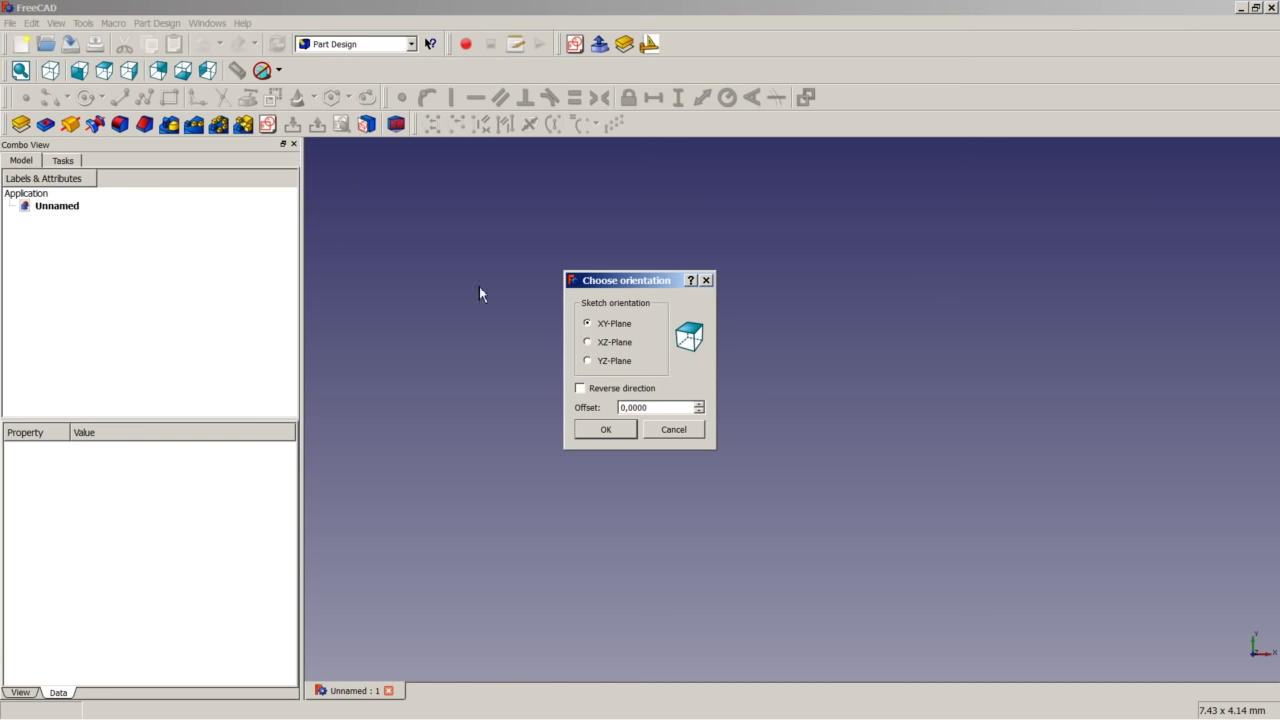
left_click(606, 429)
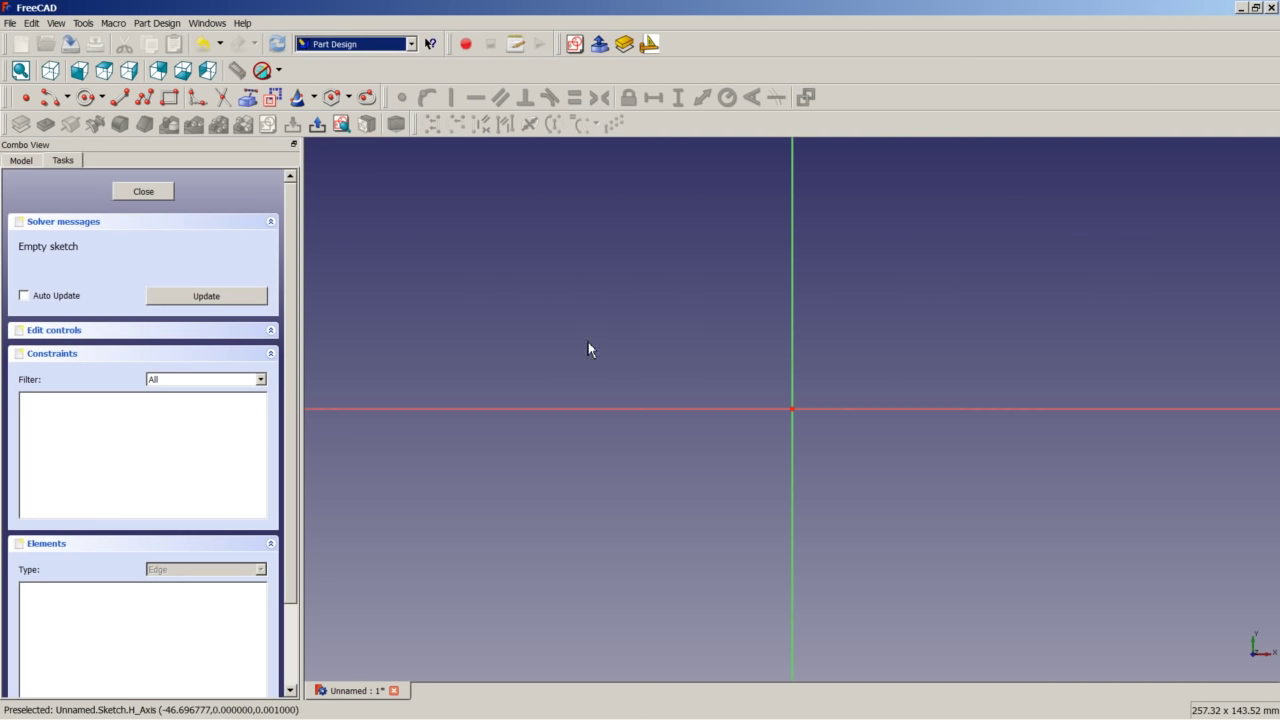
left_click(169, 97)
left_click(697, 533)
left_click(922, 297)
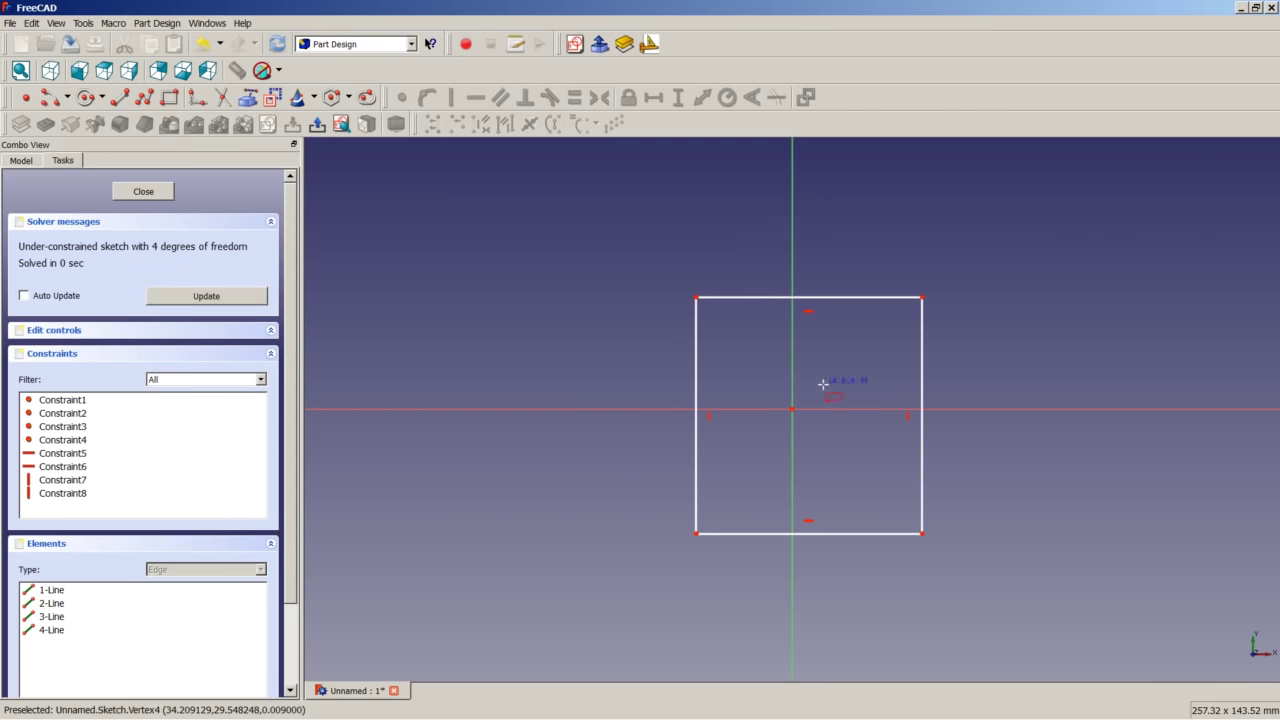
right_click(731, 373)
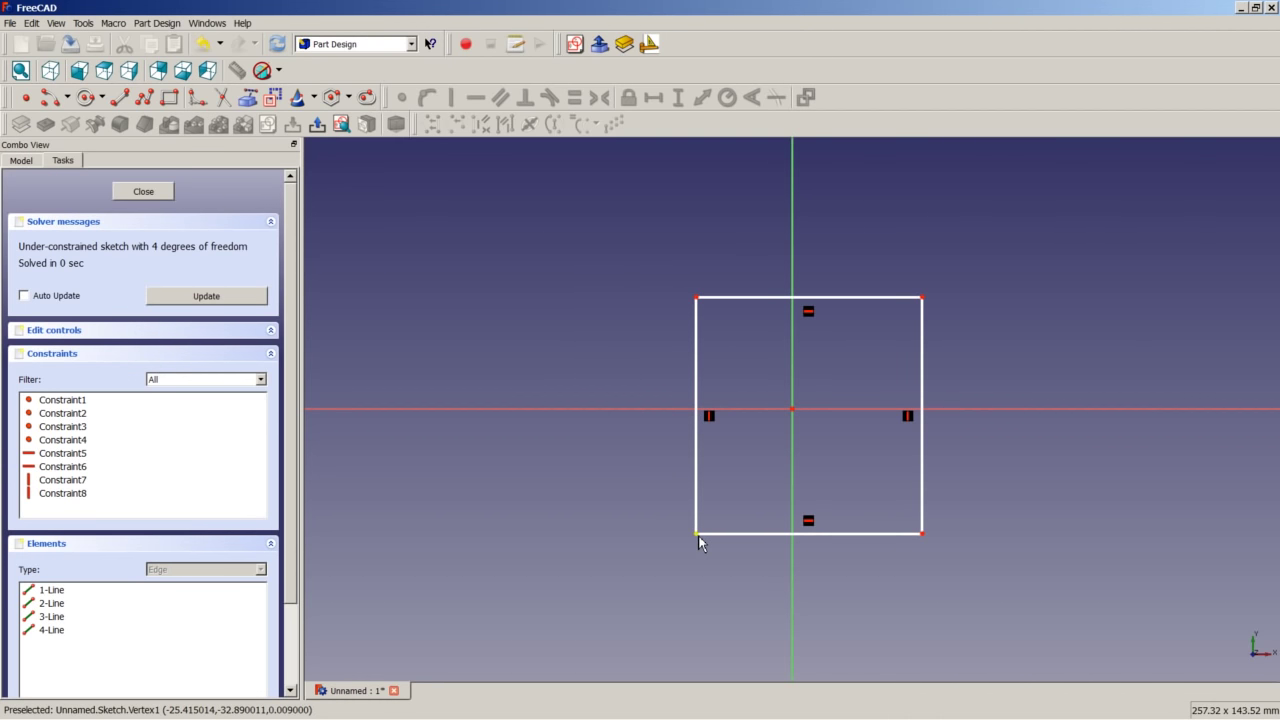
- Constrain the rectangle's two lower corners symmetric about the vertical axis and its two right-hand corners symmetric about the horizontal axis
left_click(697, 534)
left_click(922, 534)
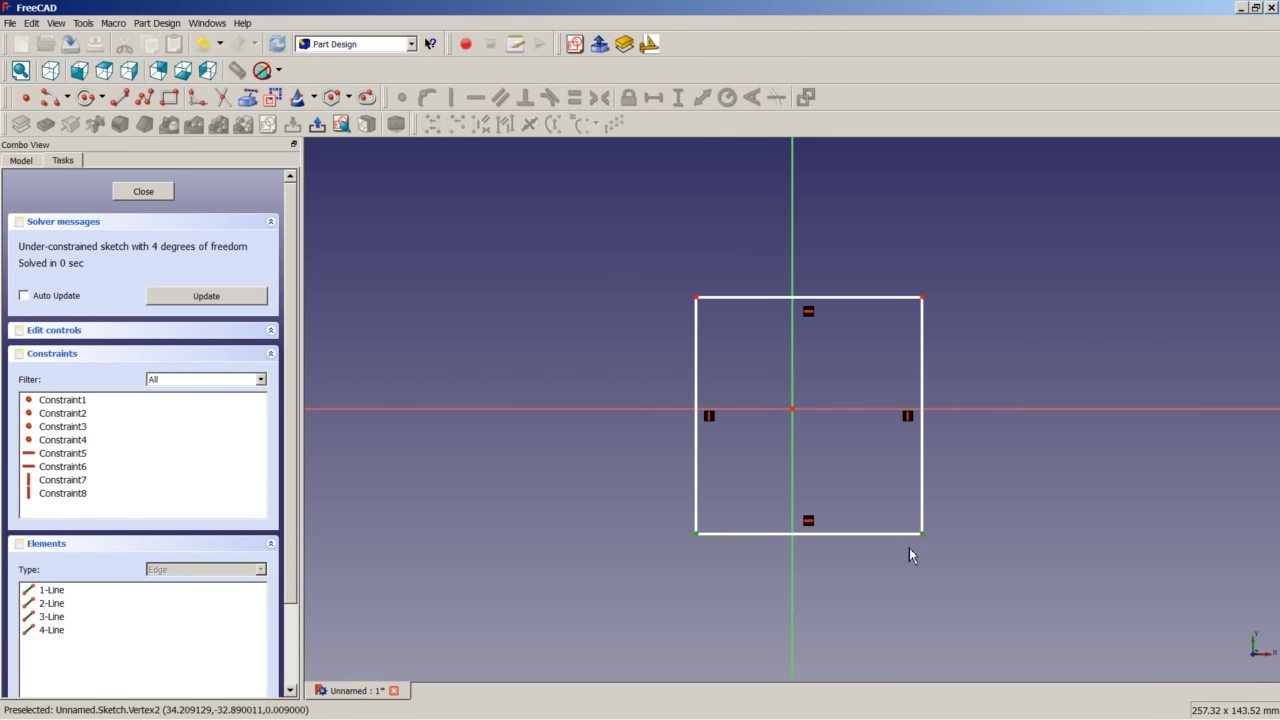
left_click(793, 576)
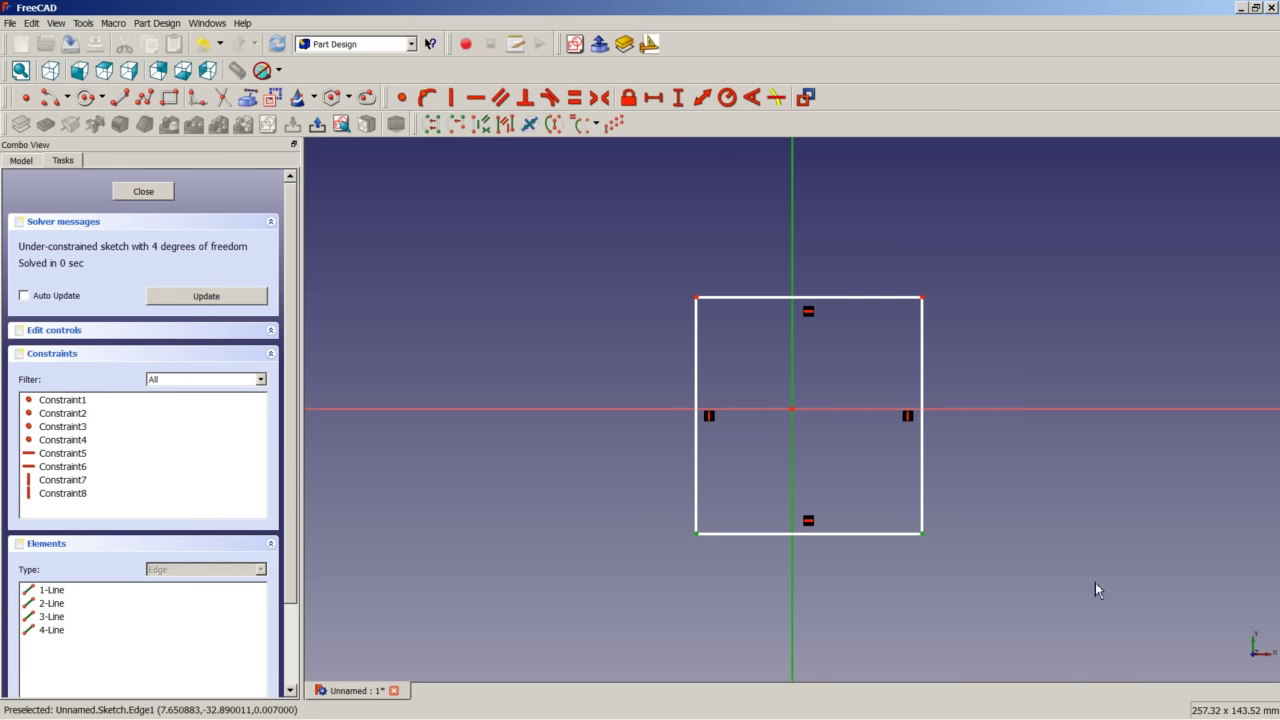
left_click(597, 99)
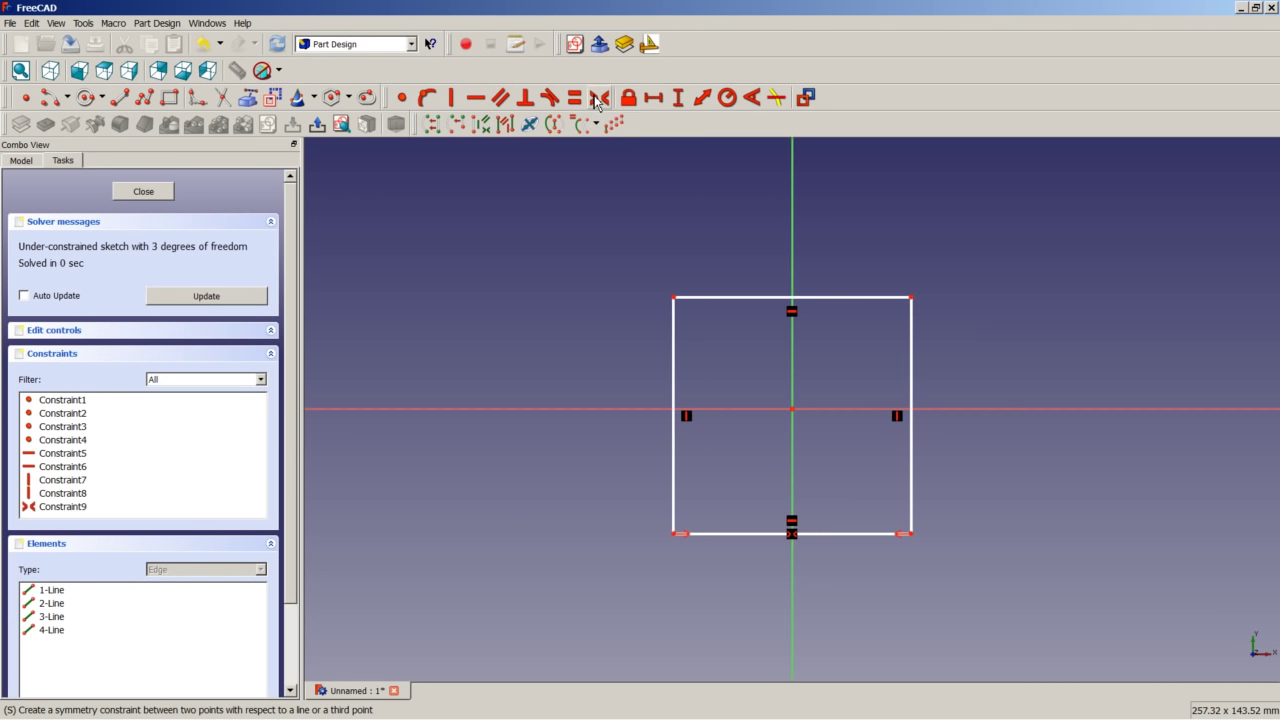
left_click(911, 534)
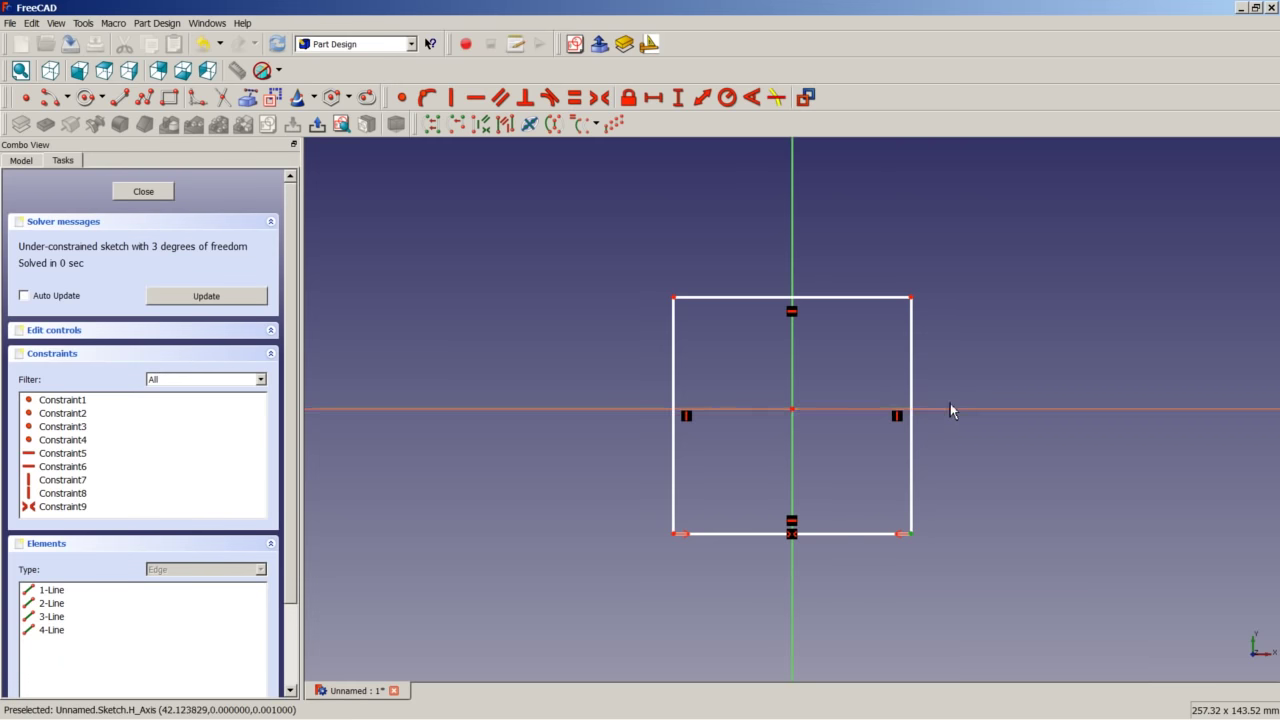
left_click(947, 410)
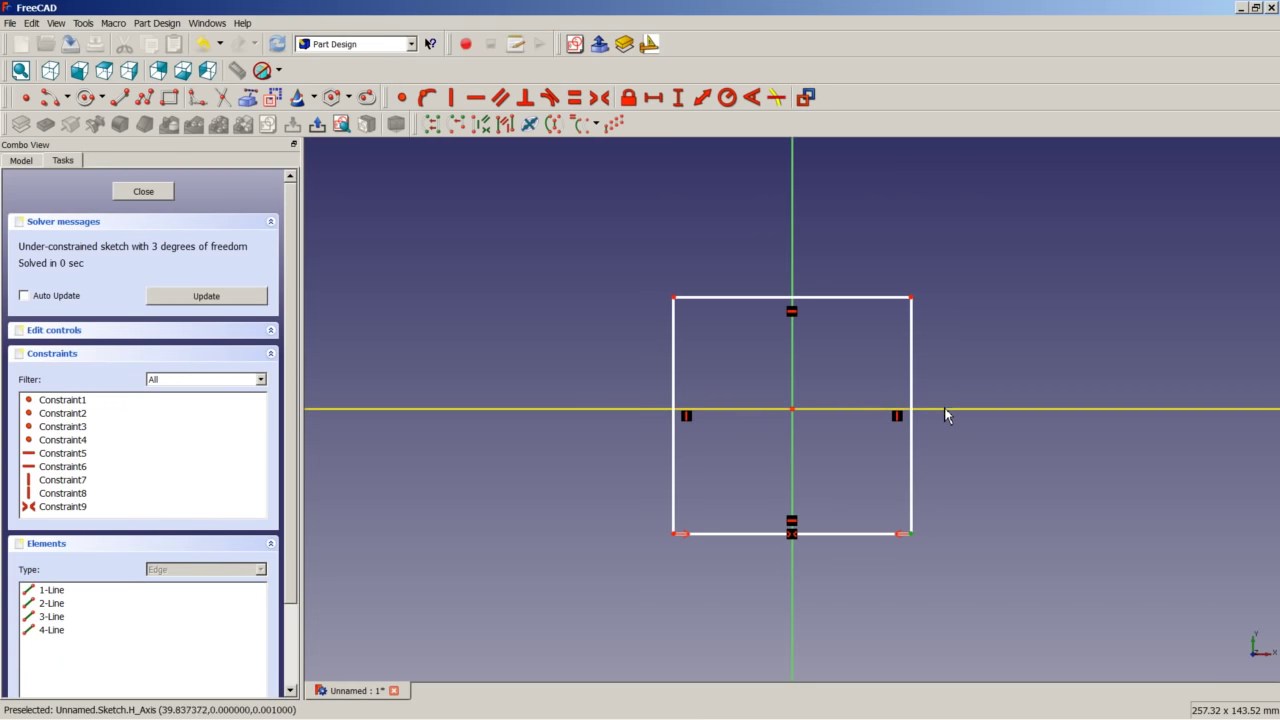
left_click(911, 297)
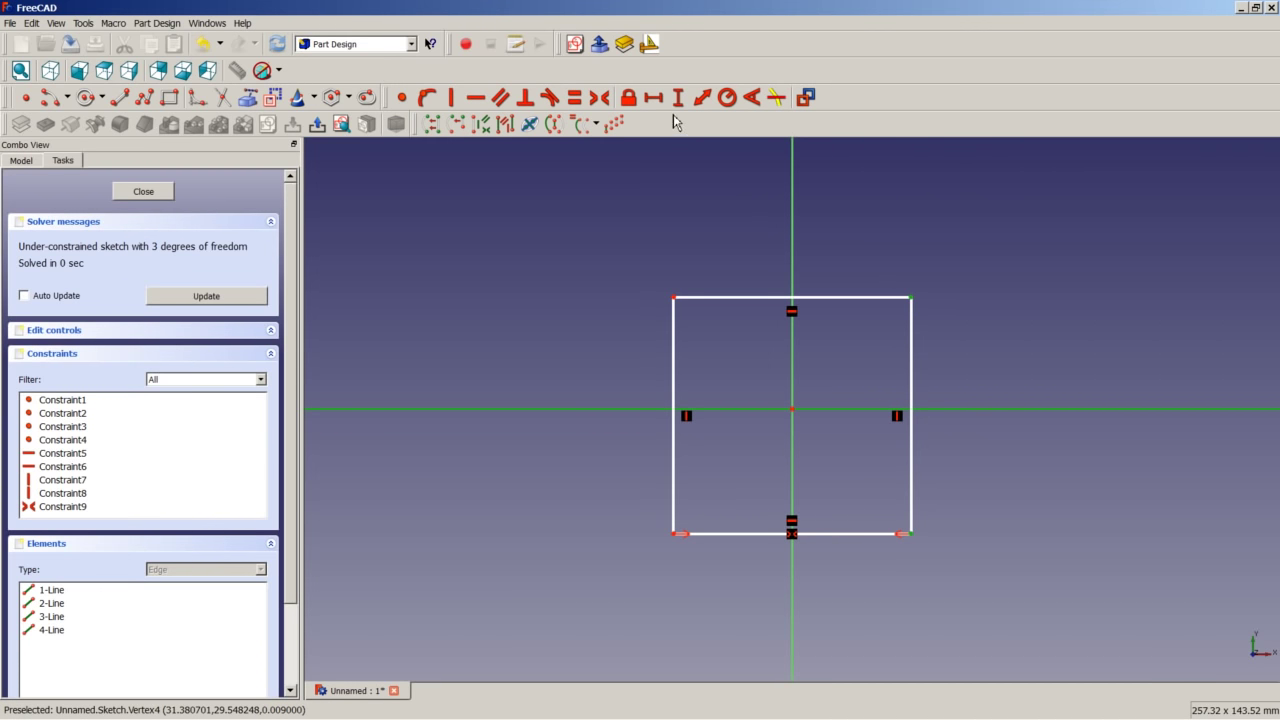
left_click(599, 97)
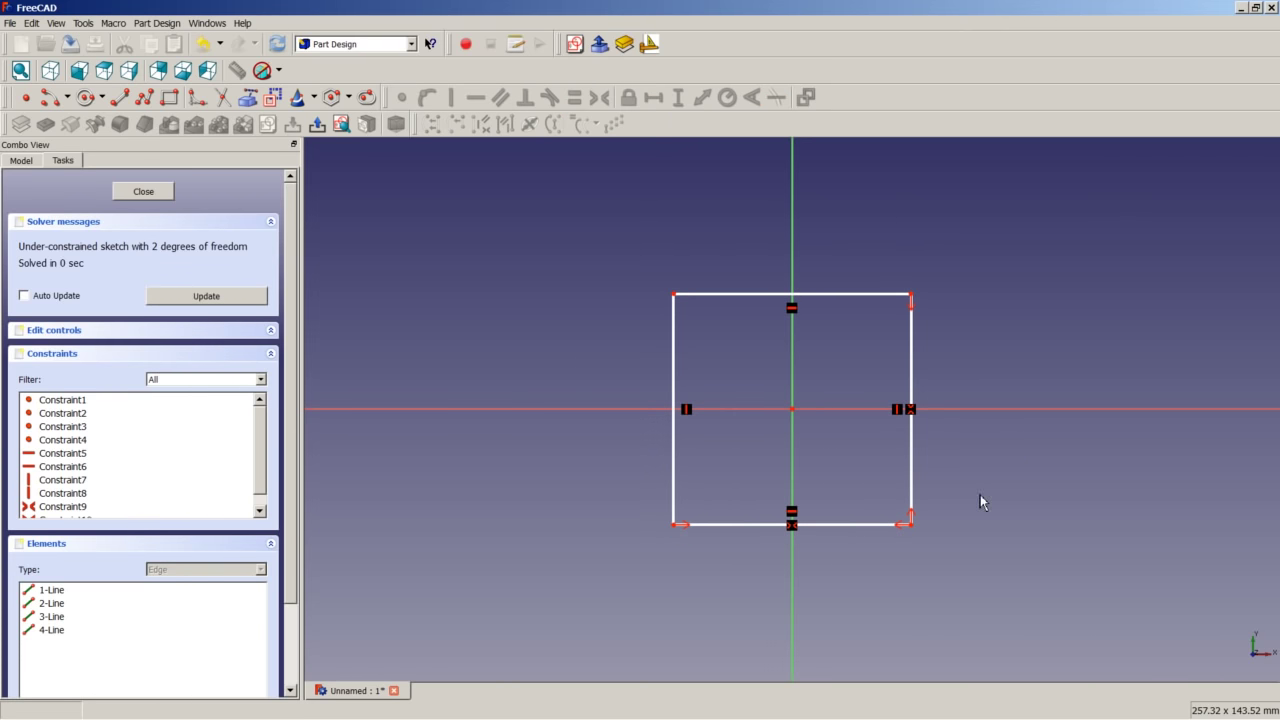
- Make the rectangle's upper and right-hand edges equal in length
left_click(875, 300)
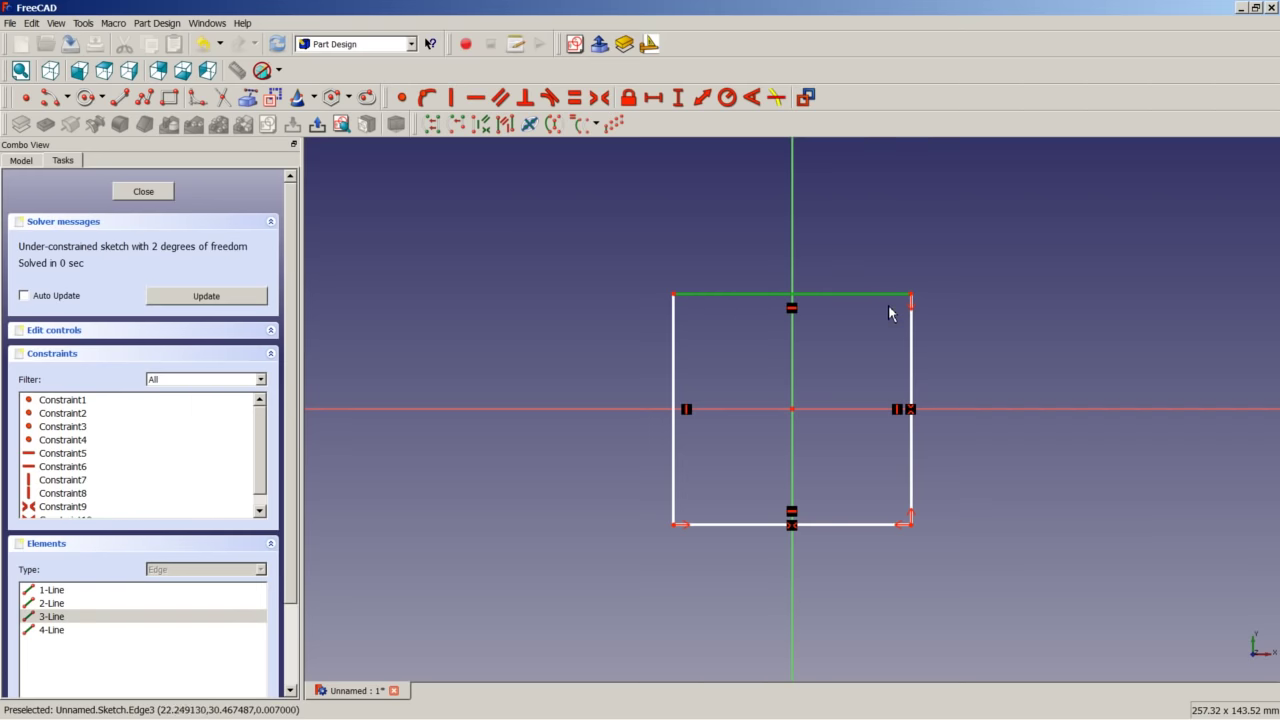
left_click(913, 343)
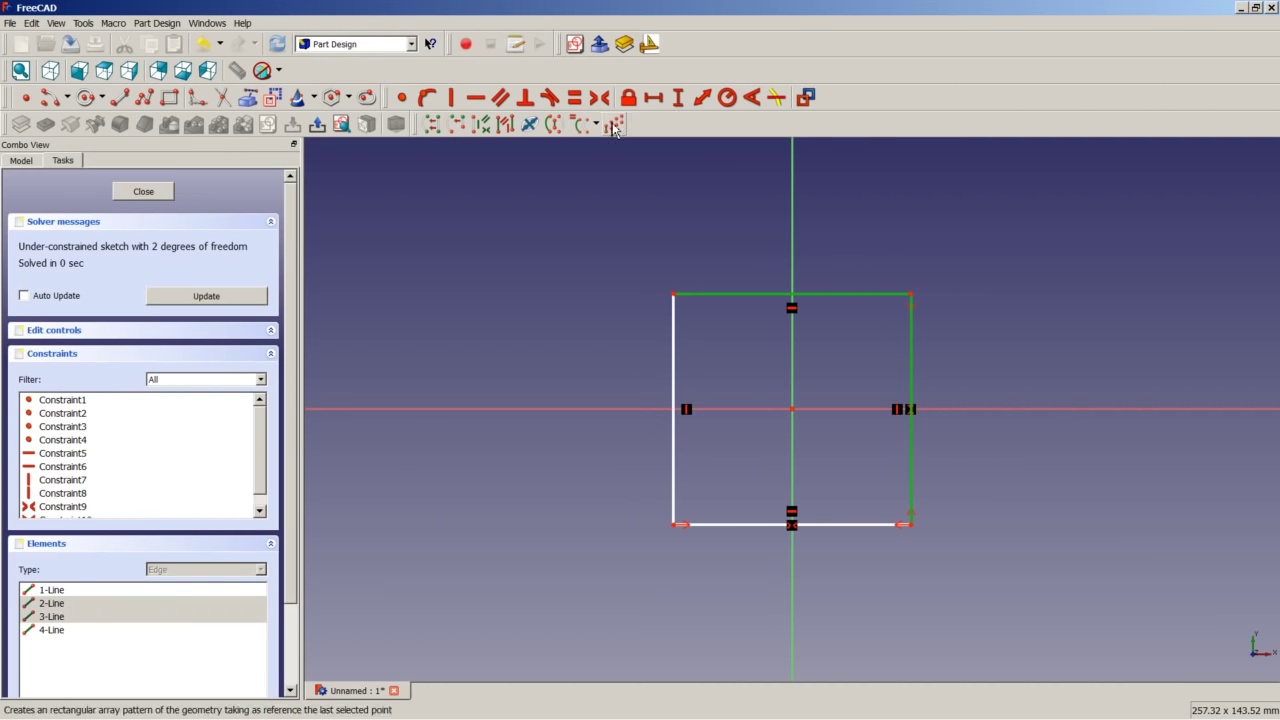
left_click(574, 97)
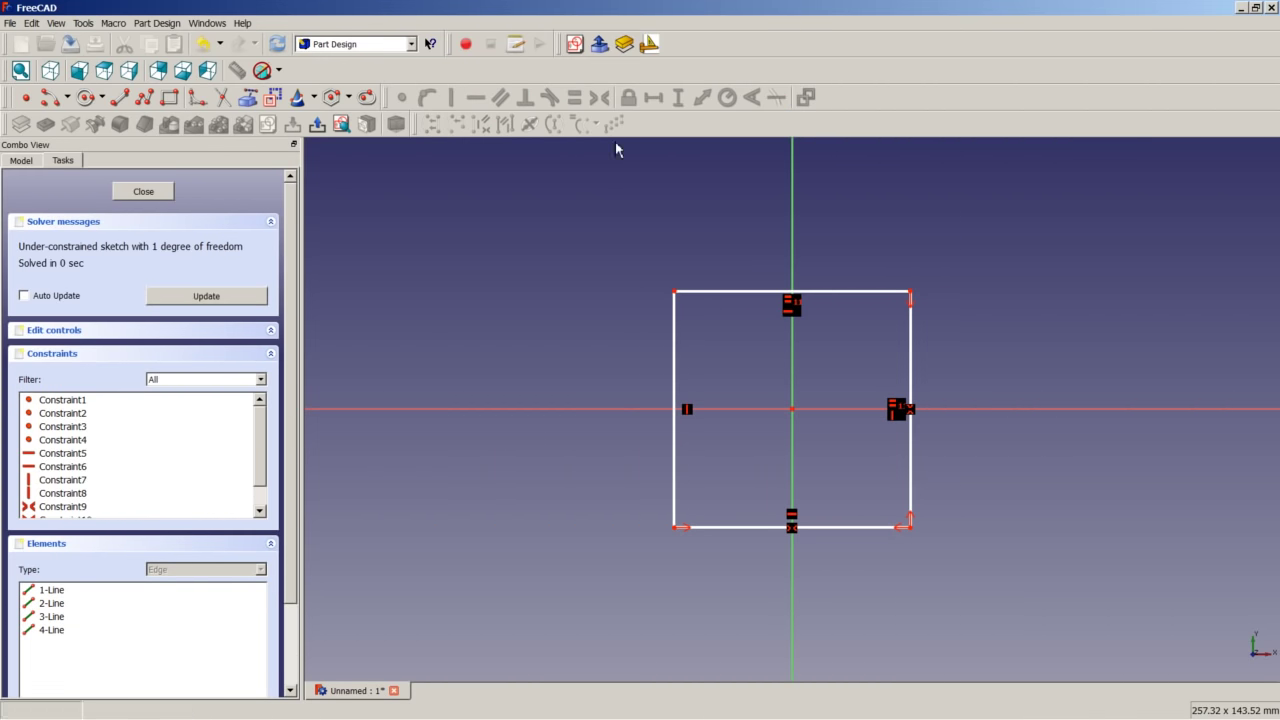
- Set the upper edge's horizontal length to 200 mm, place the dimension above the square and finish the sketch
left_click(852, 296)
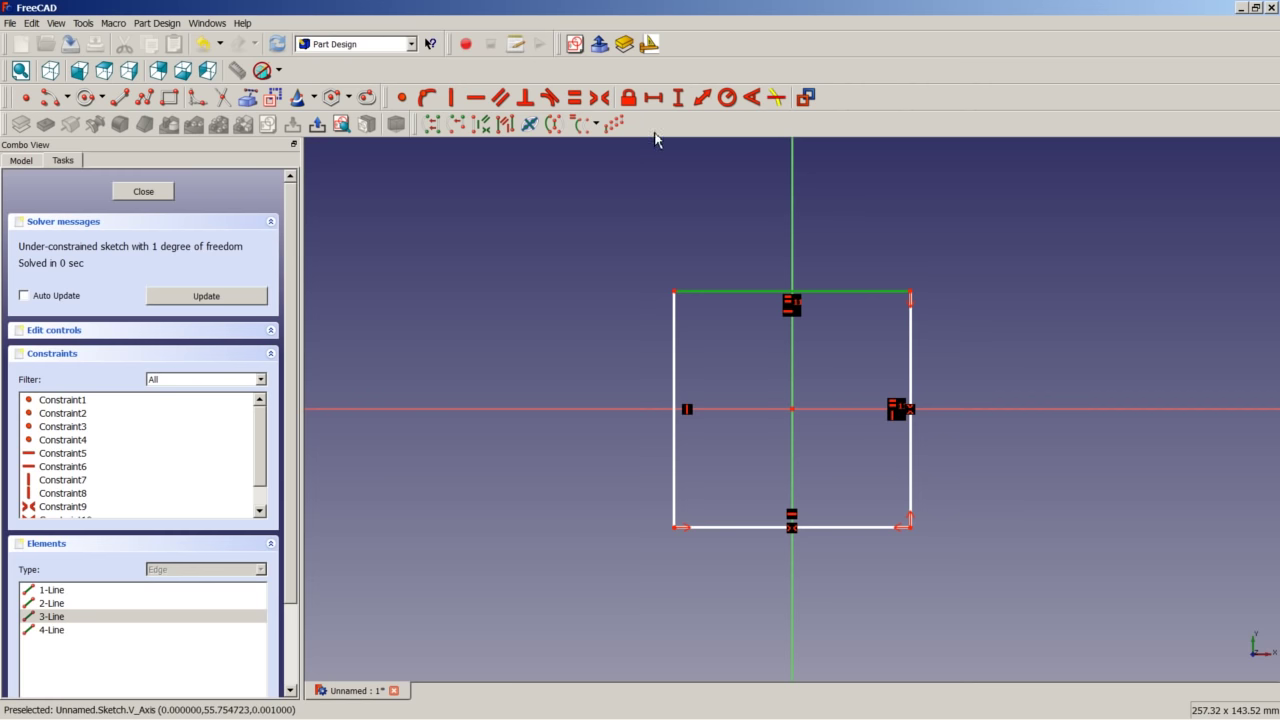
left_click(653, 97)
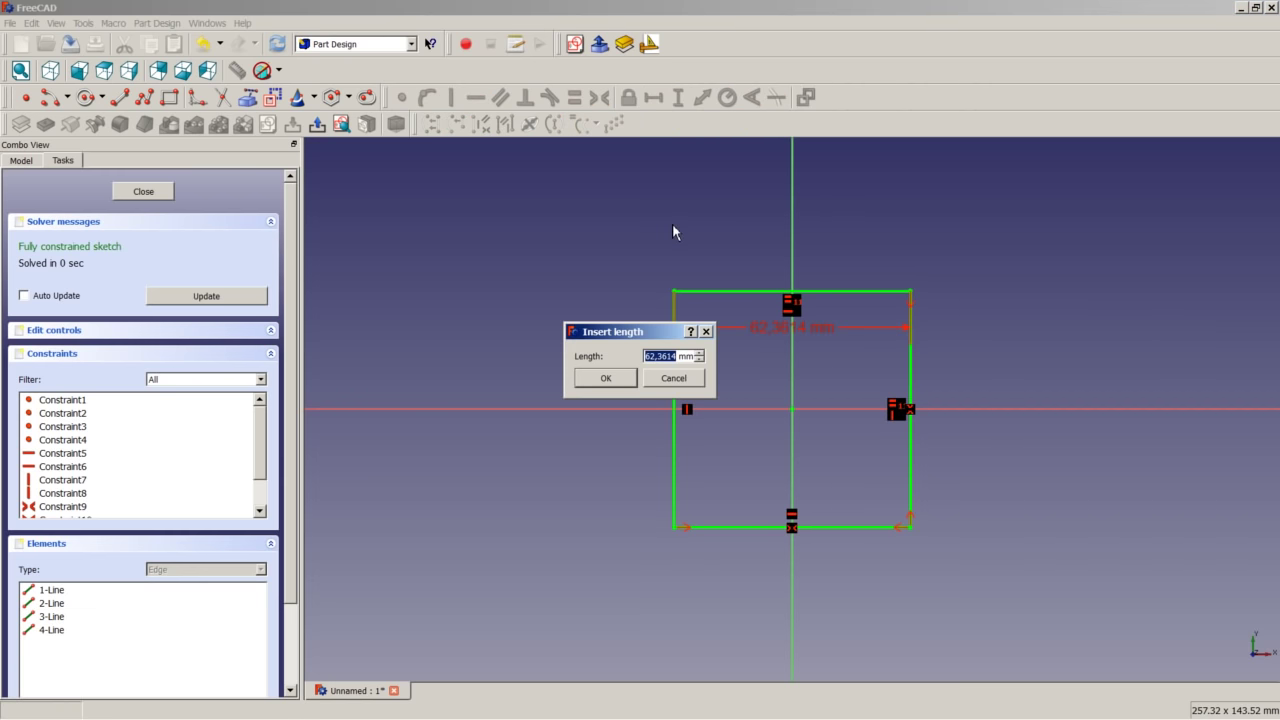
type("200")
key("Return")
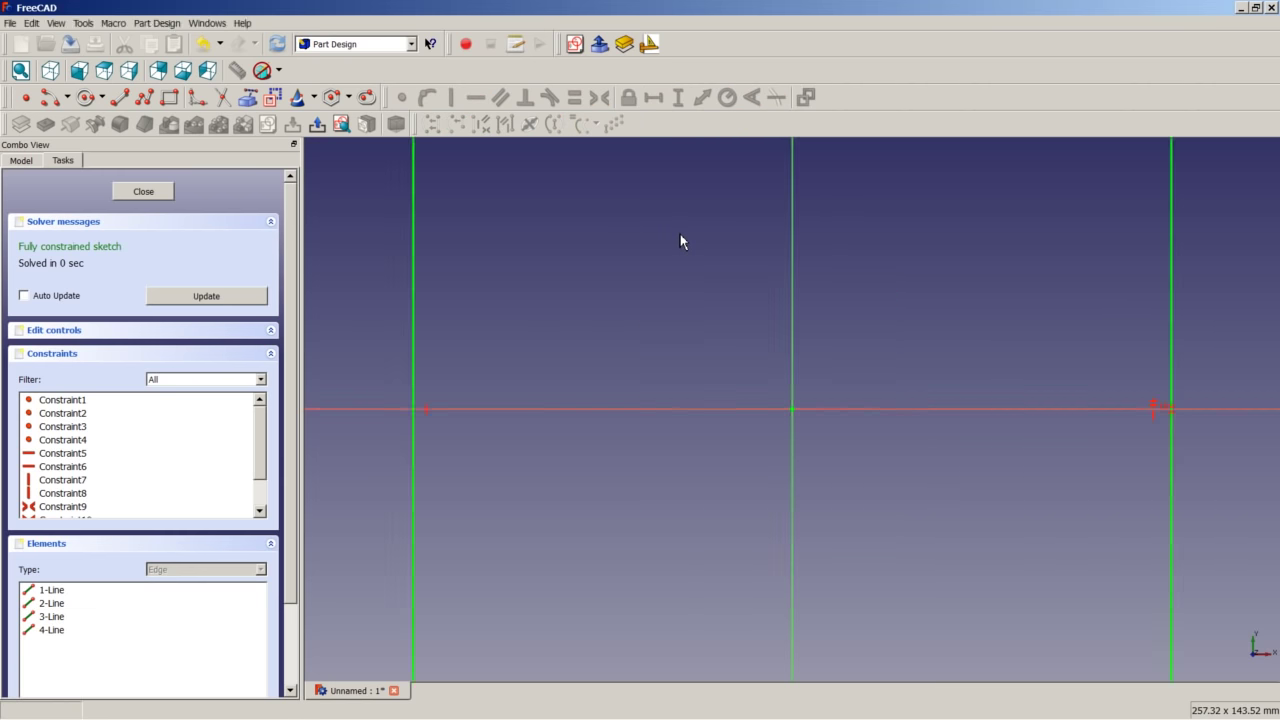
scroll(680, 240, "down", 10)
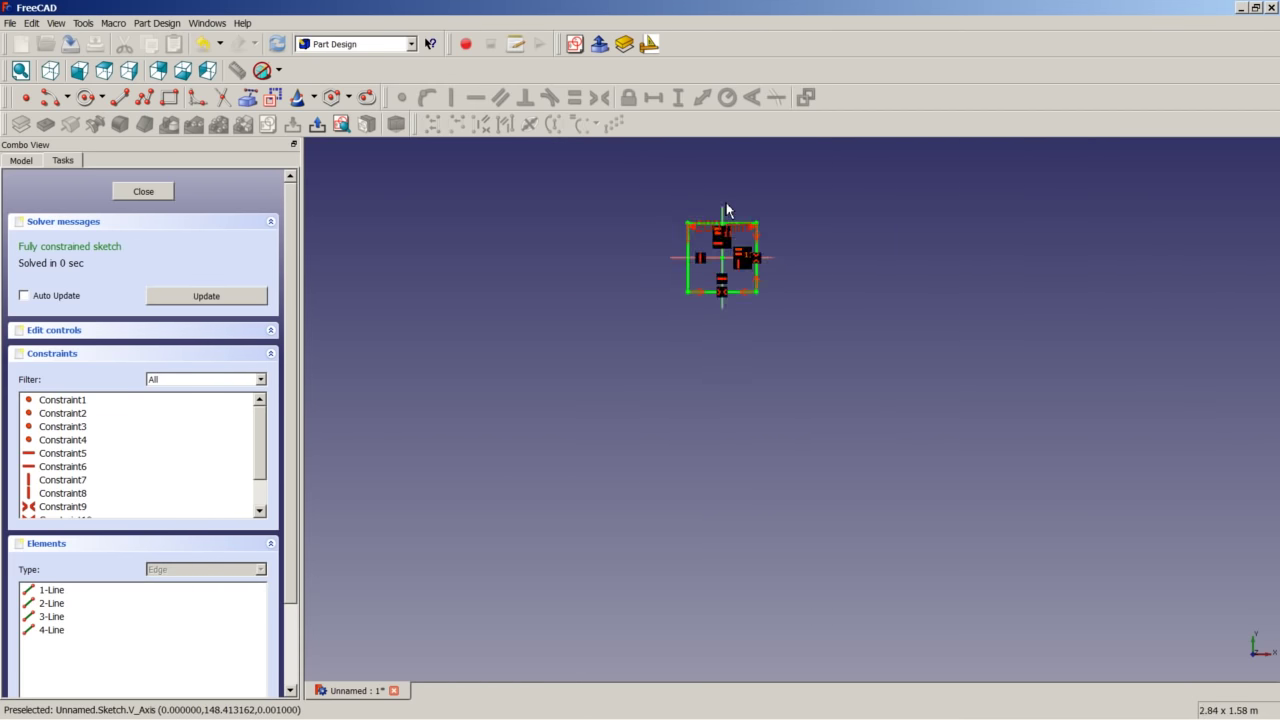
scroll(725, 205, "up", 5)
mouse_move(714, 289)
left_mouse_down()
mouse_move(706, 229)
mouse_move(720, 230)
left_mouse_up()
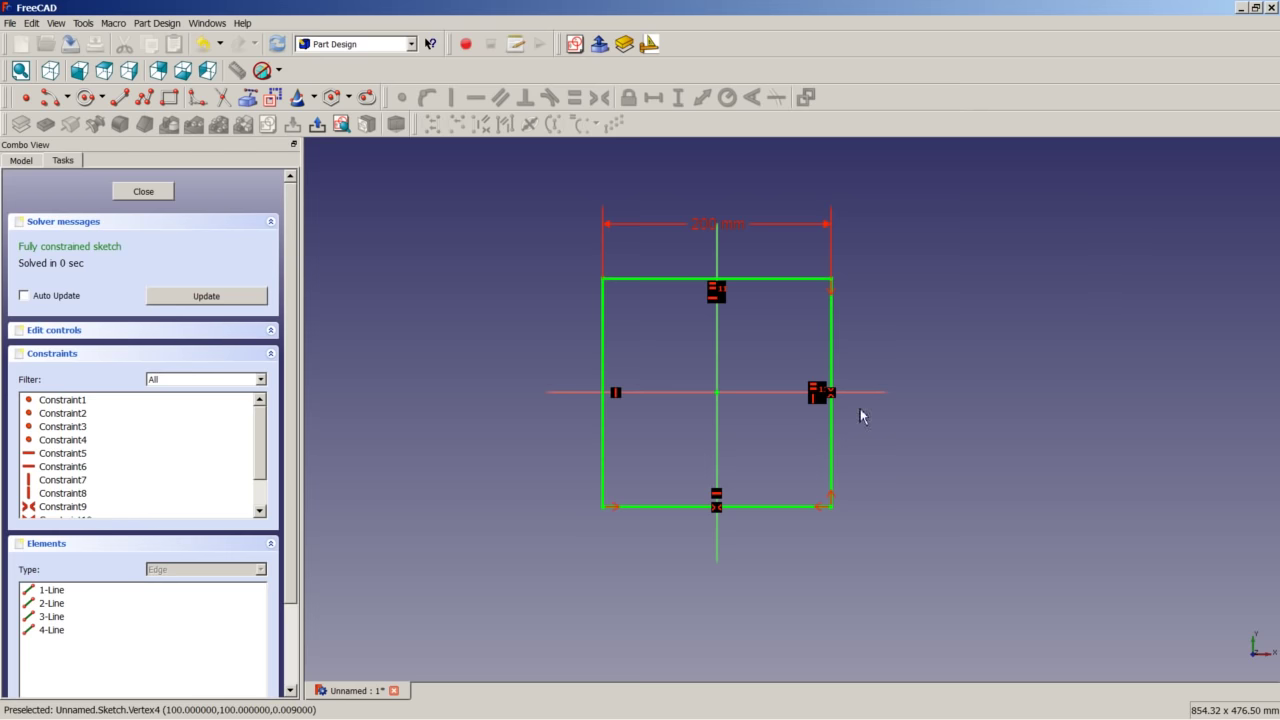
left_click(127, 196)
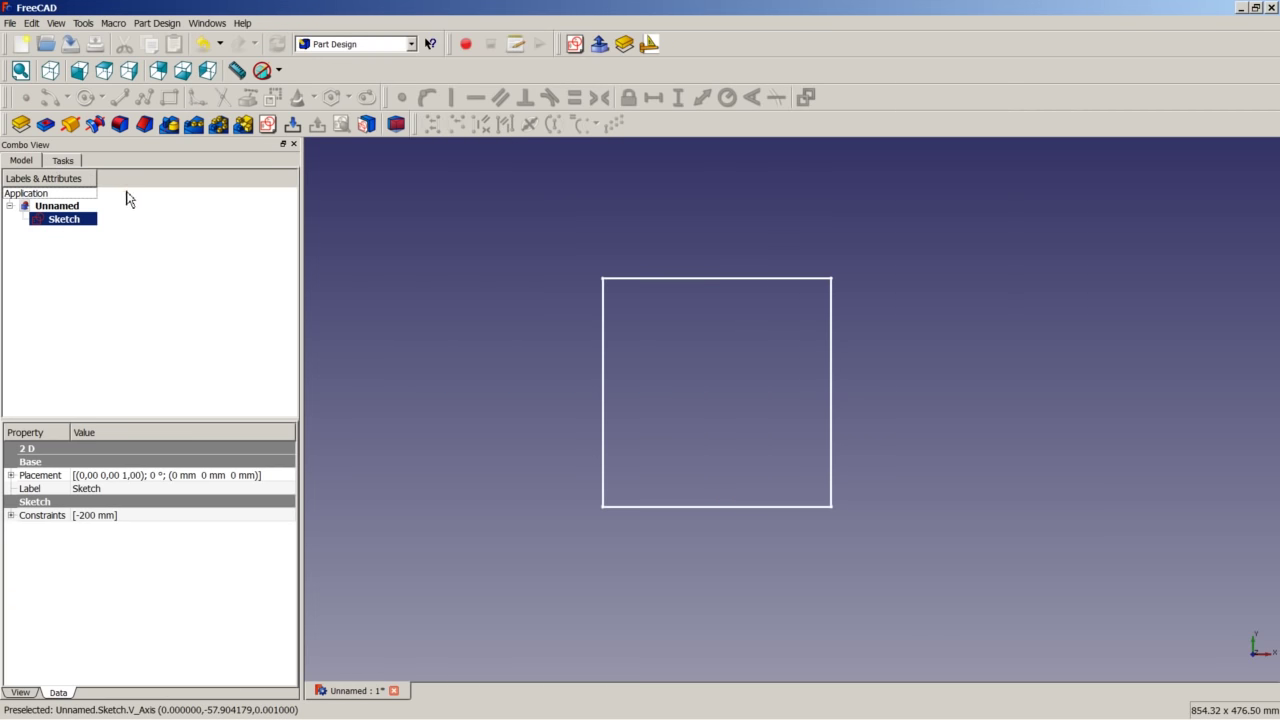
- Pad the square sketch by 200 mm, symmetric to the sketch plane
left_click(21, 124)
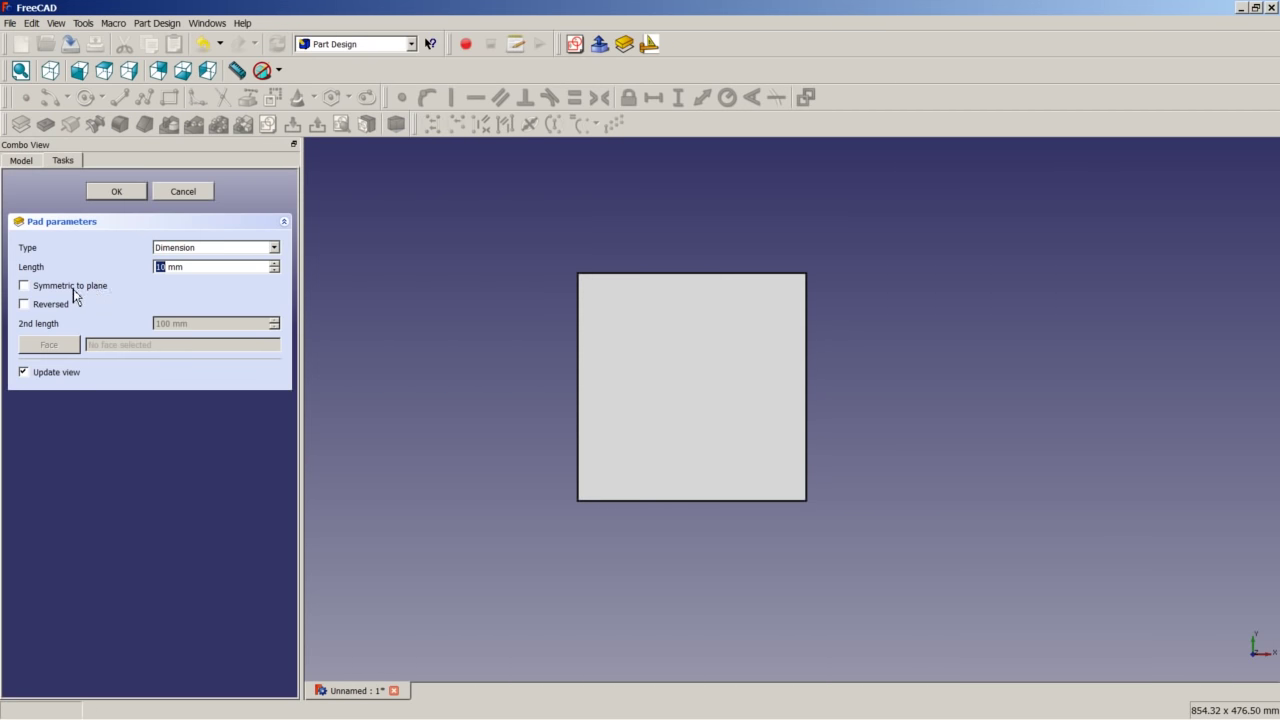
left_click(73, 287)
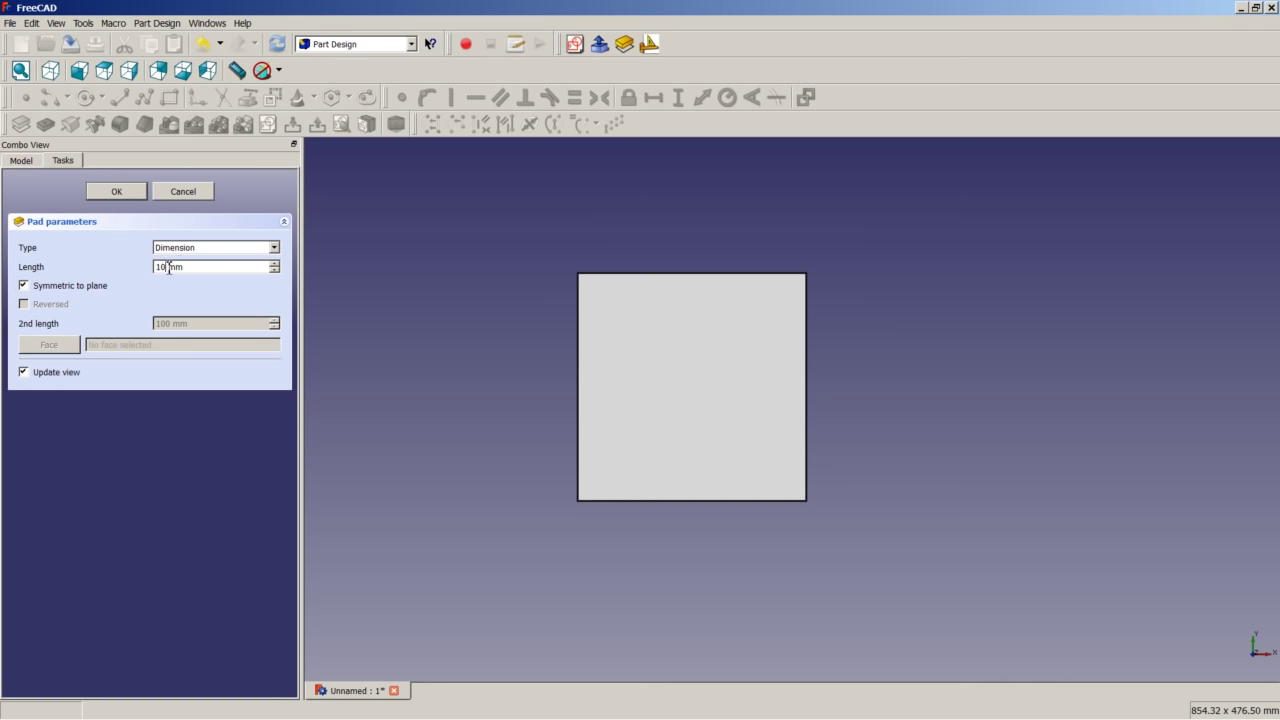
type("200")
left_click(121, 197)
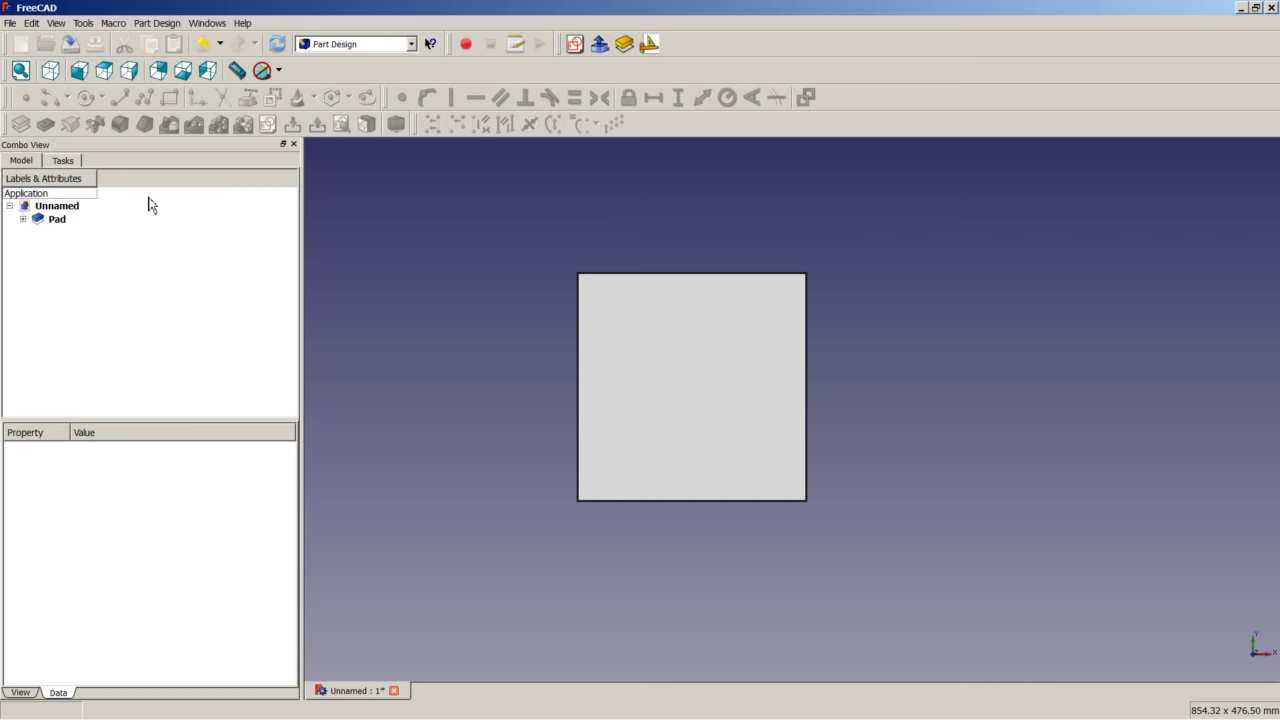
- Show the cube in isometric view and save the document
left_click(45, 72)
right_click(414, 361)
left_click(449, 374)
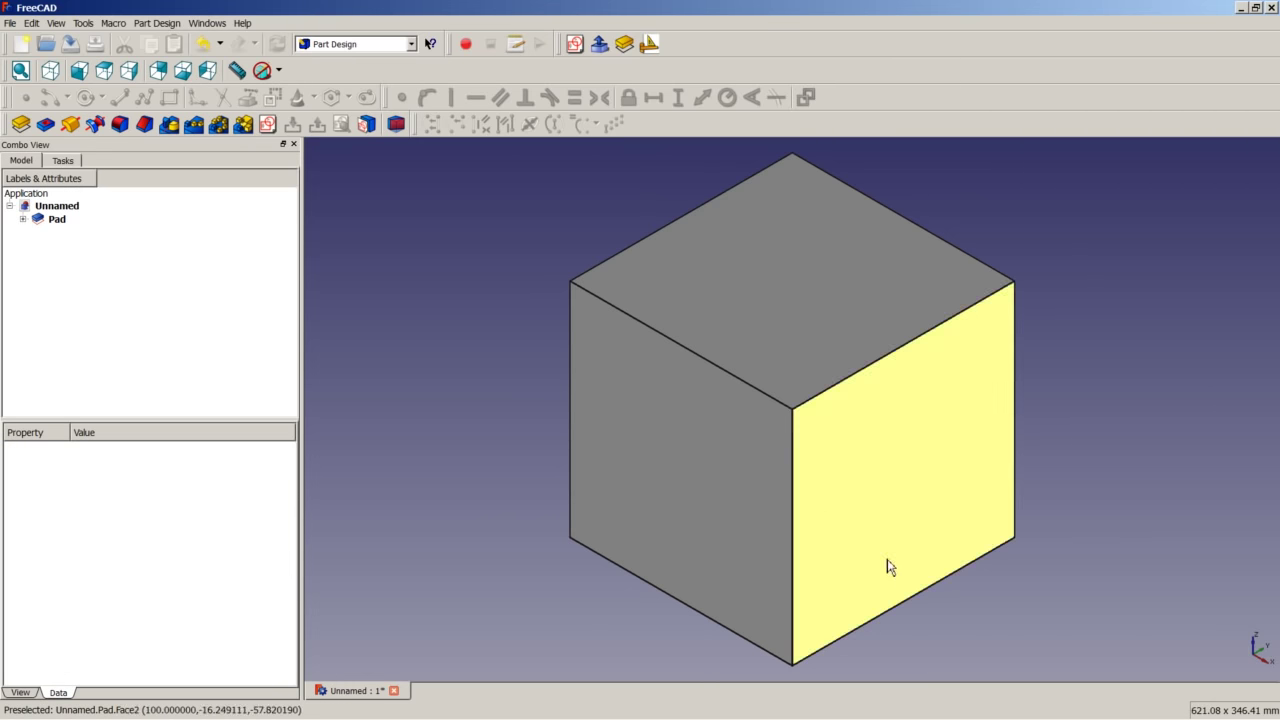
key("ctrl+s")
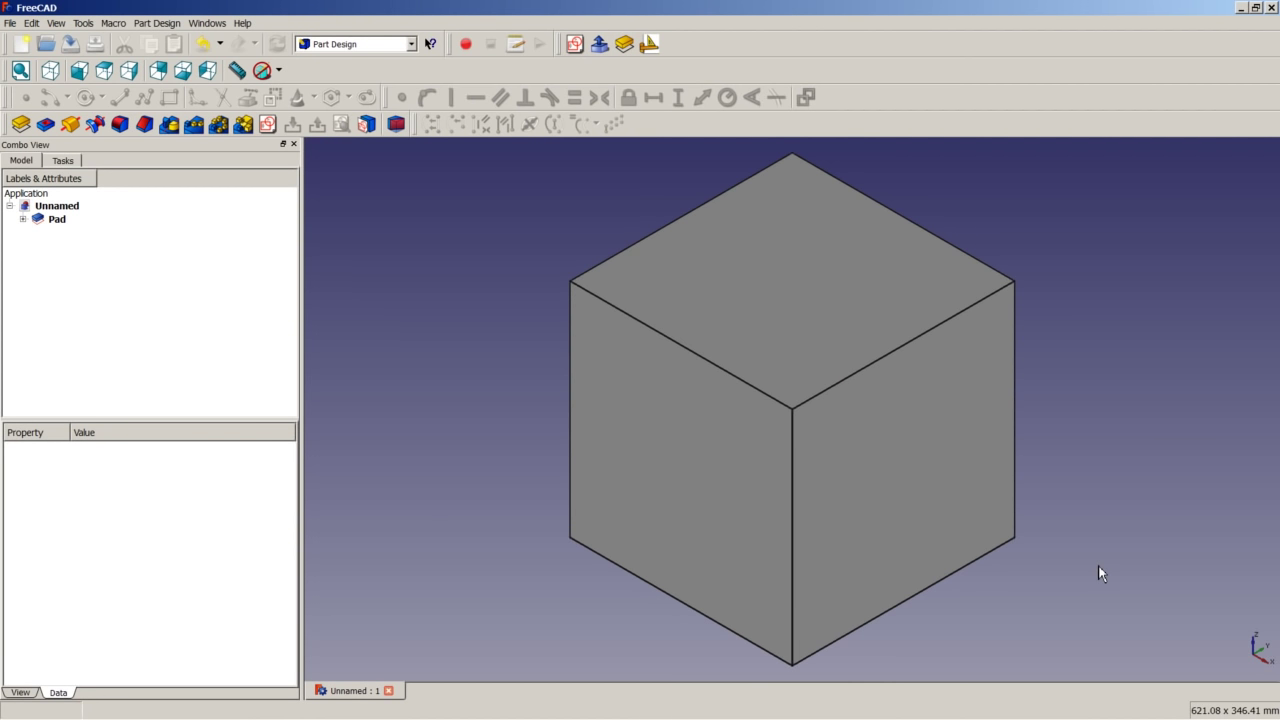
- Hide the pad and create a new sketch on the YZ-Plane with zero offset
right_click(57, 219)
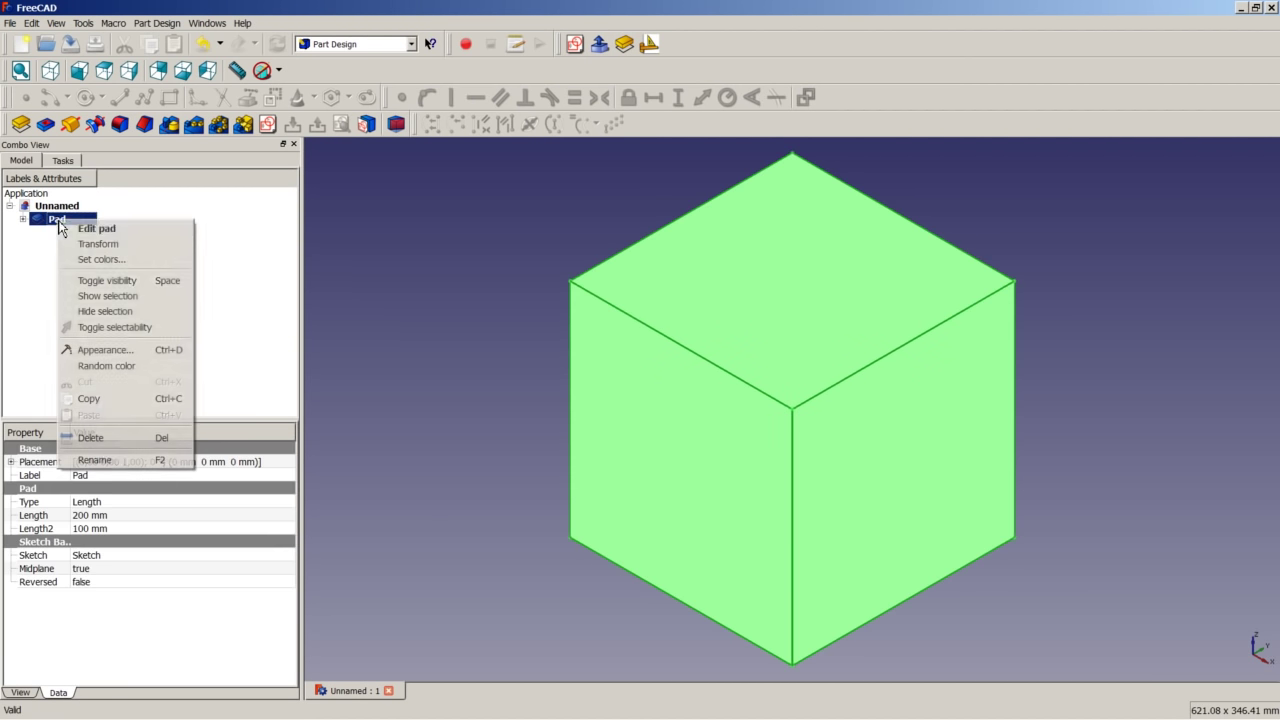
left_click(102, 281)
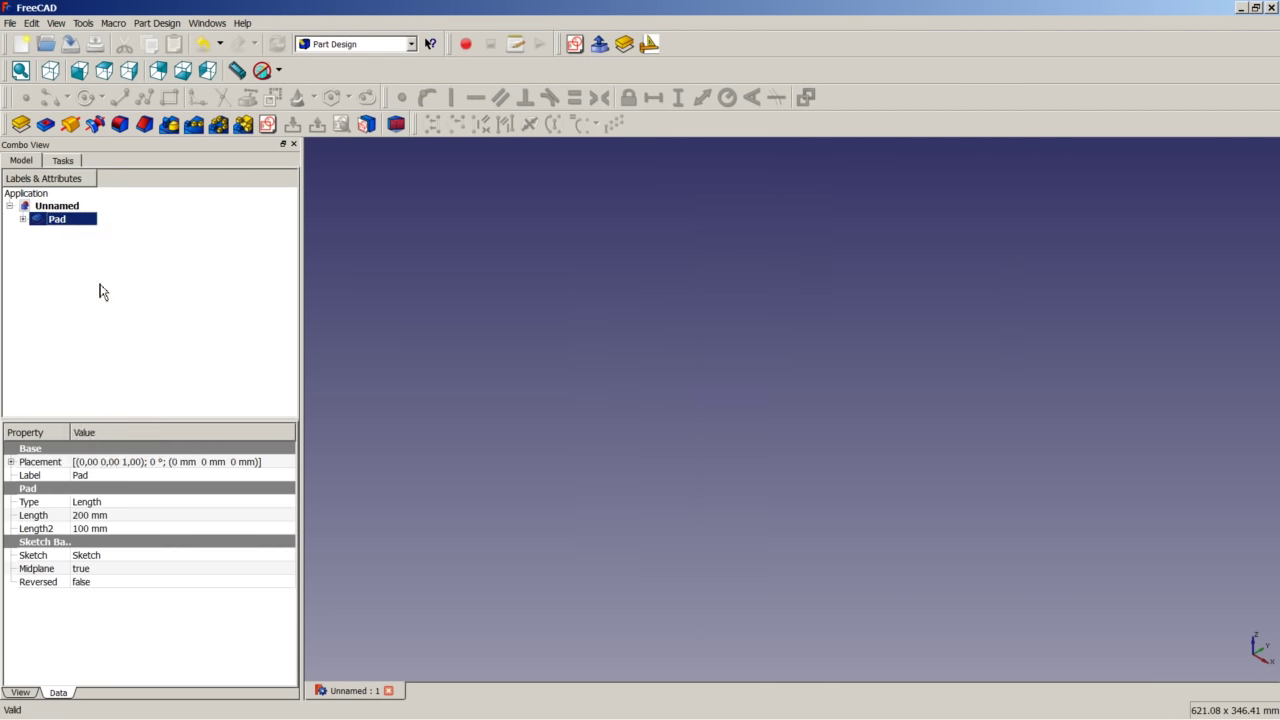
left_click(267, 123)
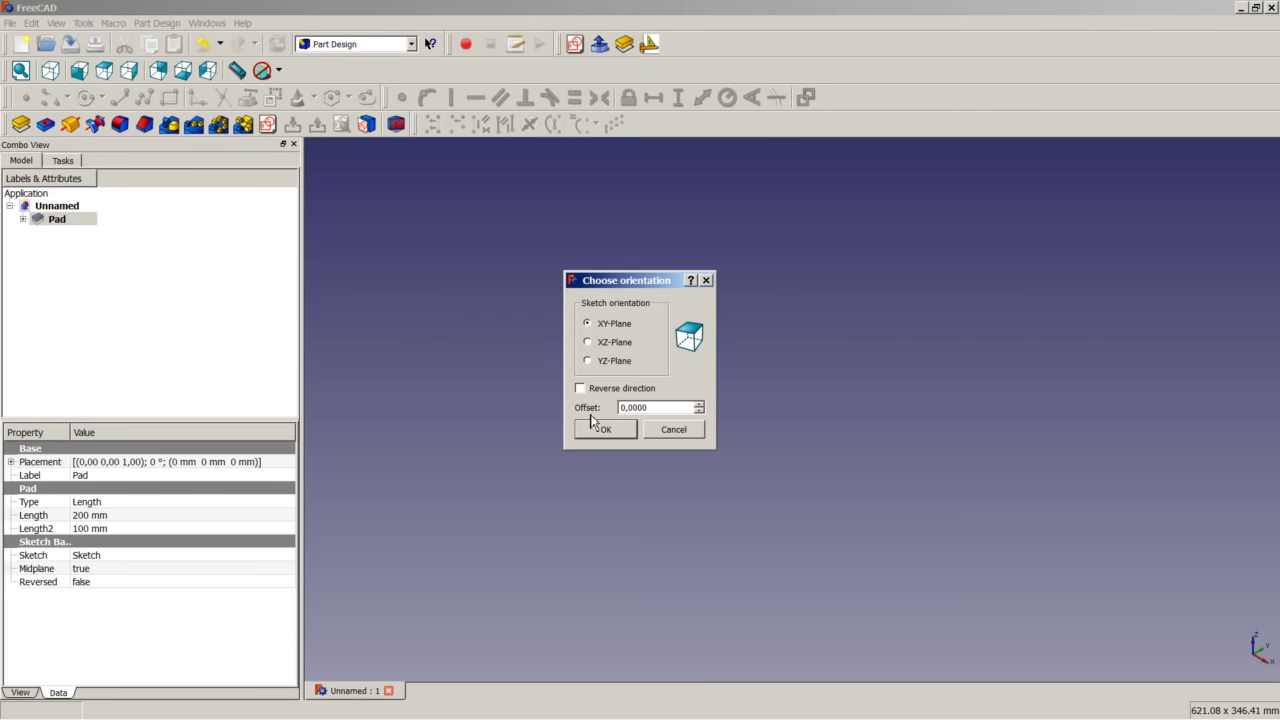
left_click(609, 362)
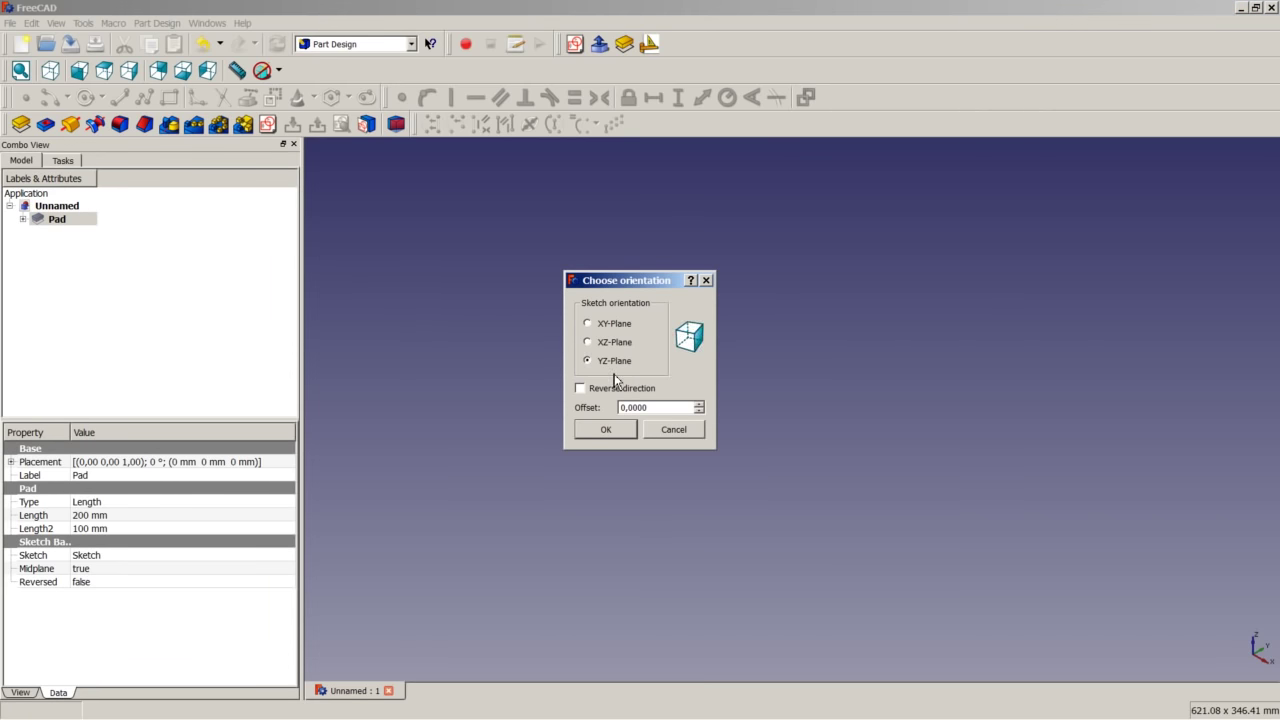
left_click(612, 430)
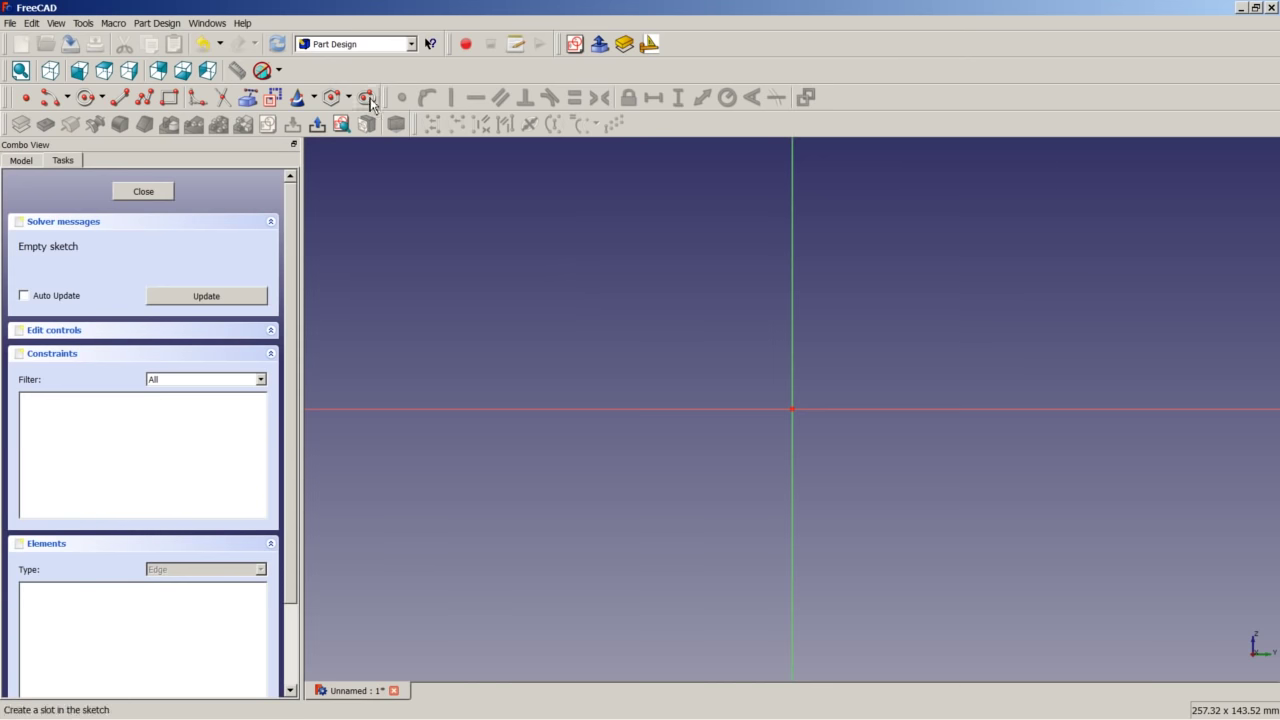
- Draw a closed eight-line stepped profile, about 23 mm wide and 23 mm high, with its straight side on the vertical axis above the origin
left_click(144, 97)
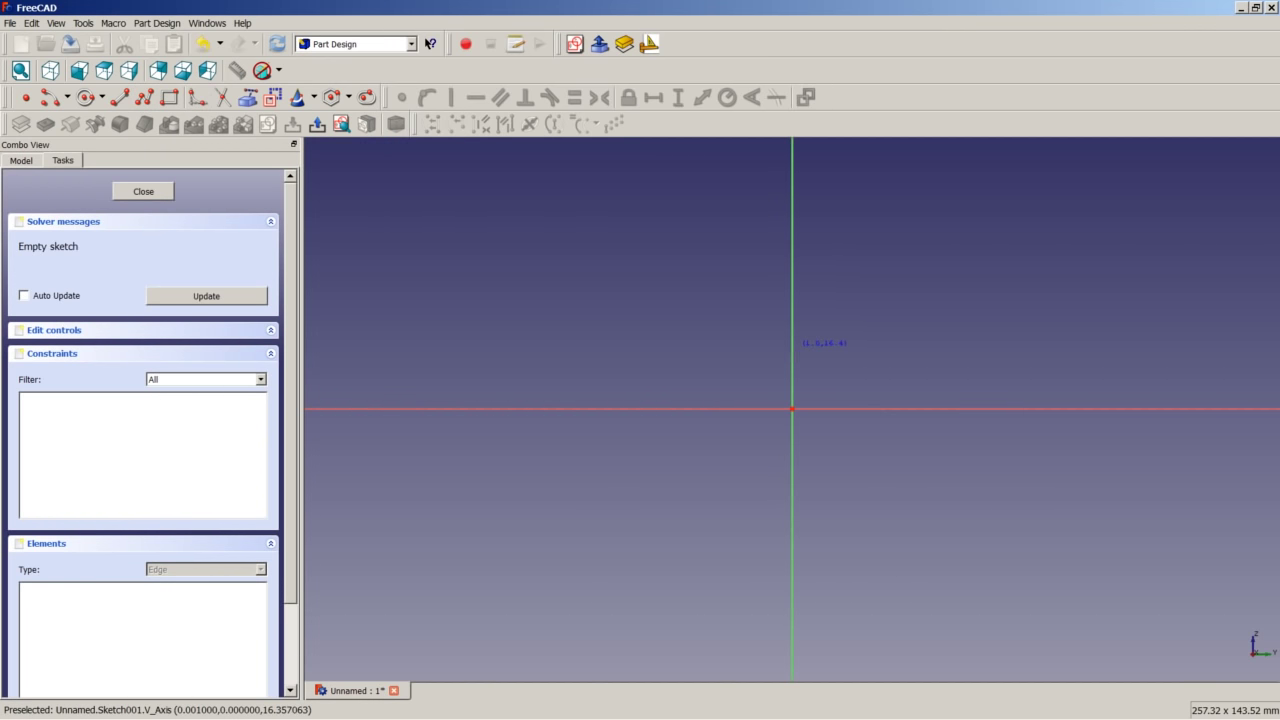
left_click(792, 347)
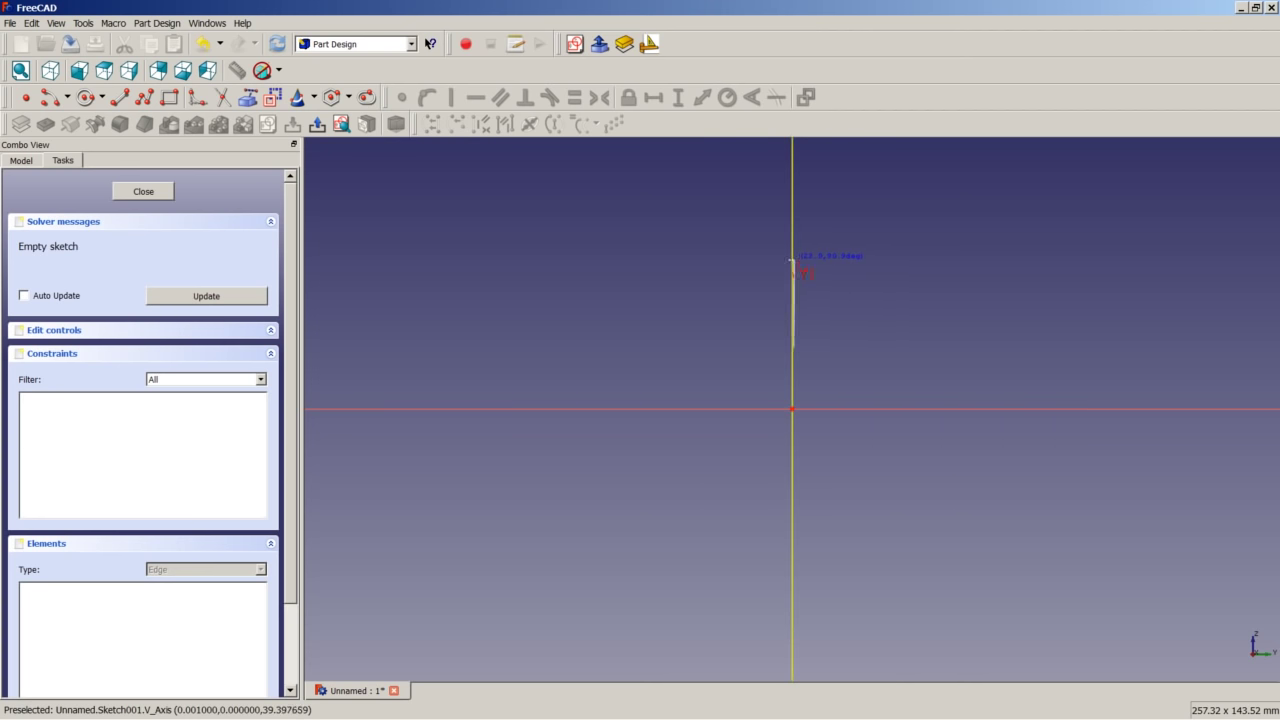
left_click(792, 260)
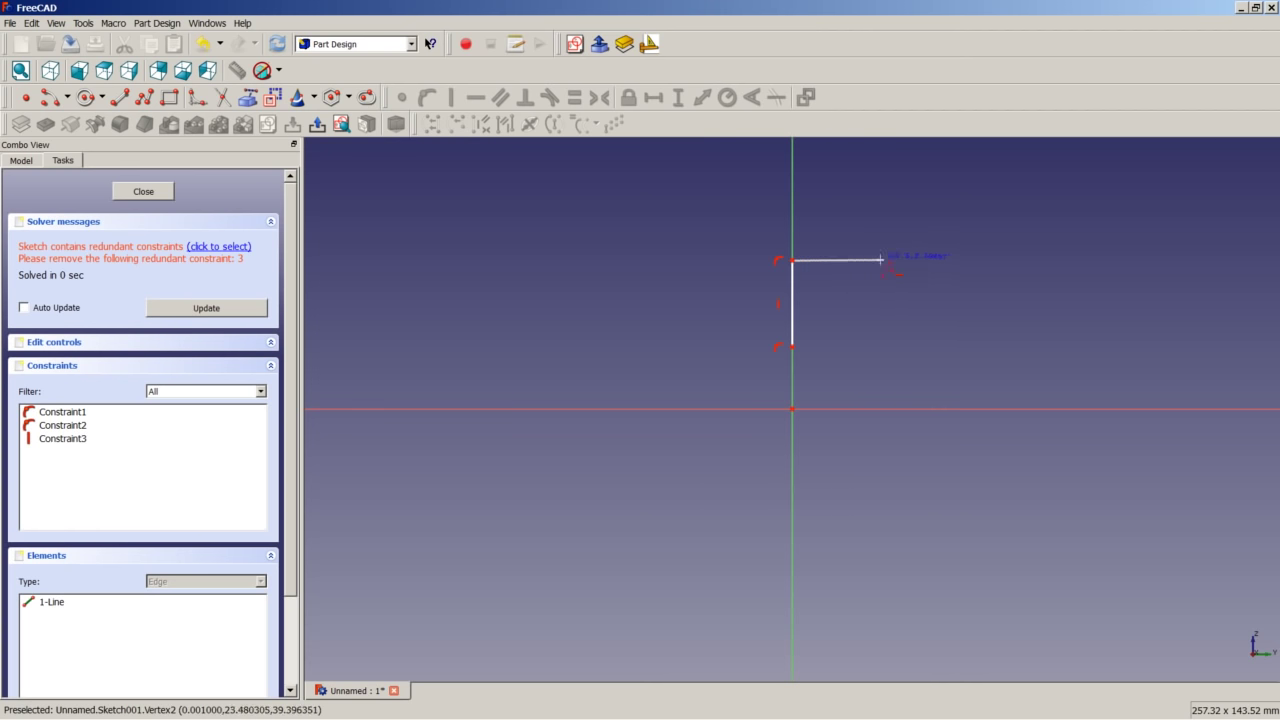
left_click(878, 261)
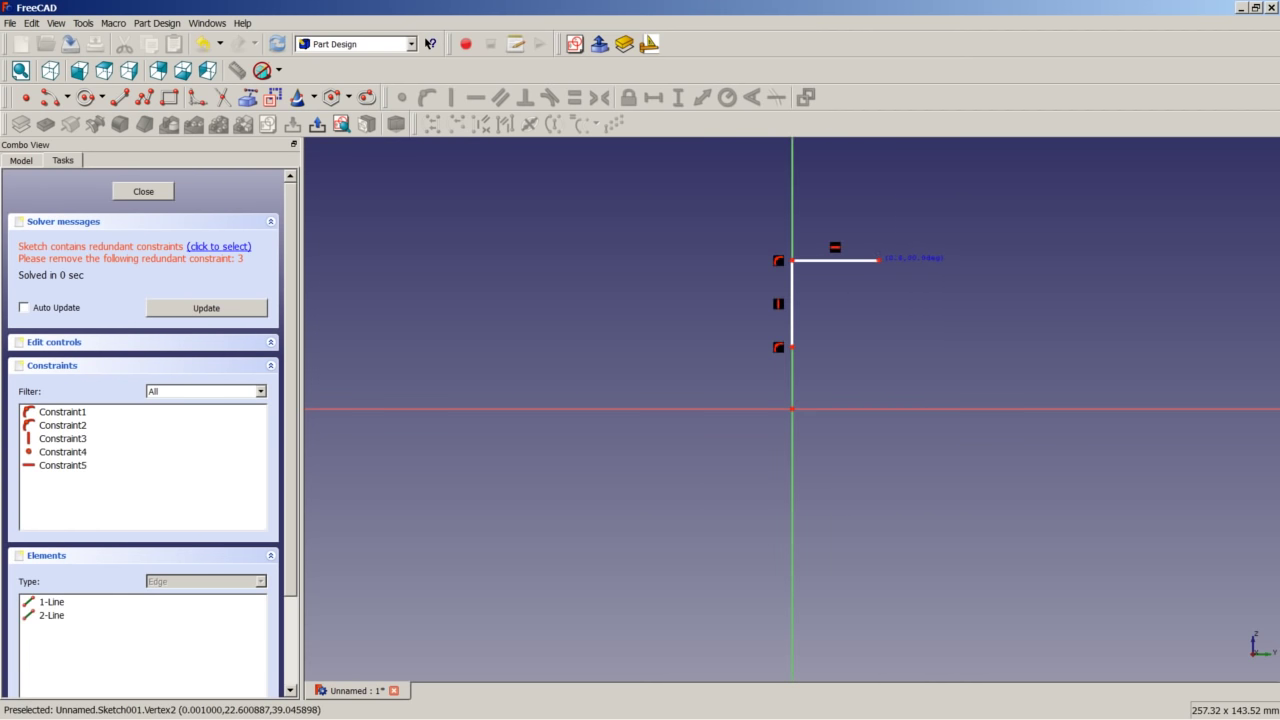
left_click(878, 283)
left_click(848, 284)
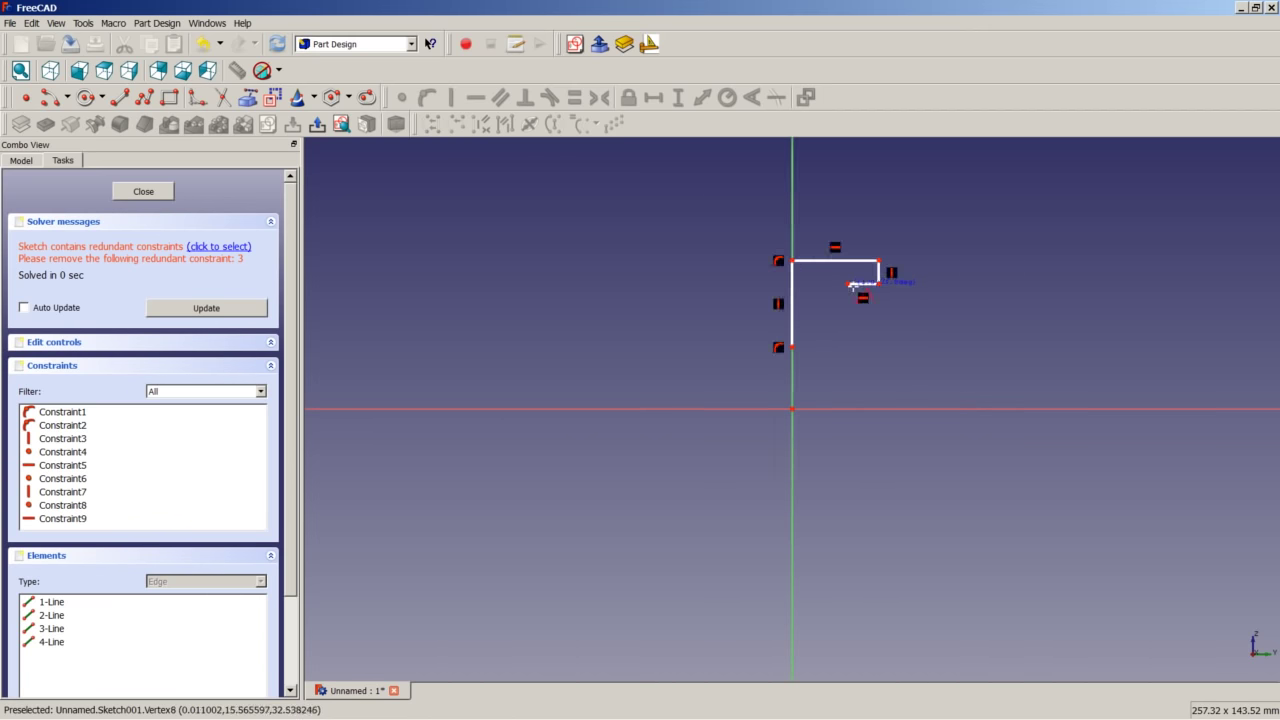
left_click(848, 307)
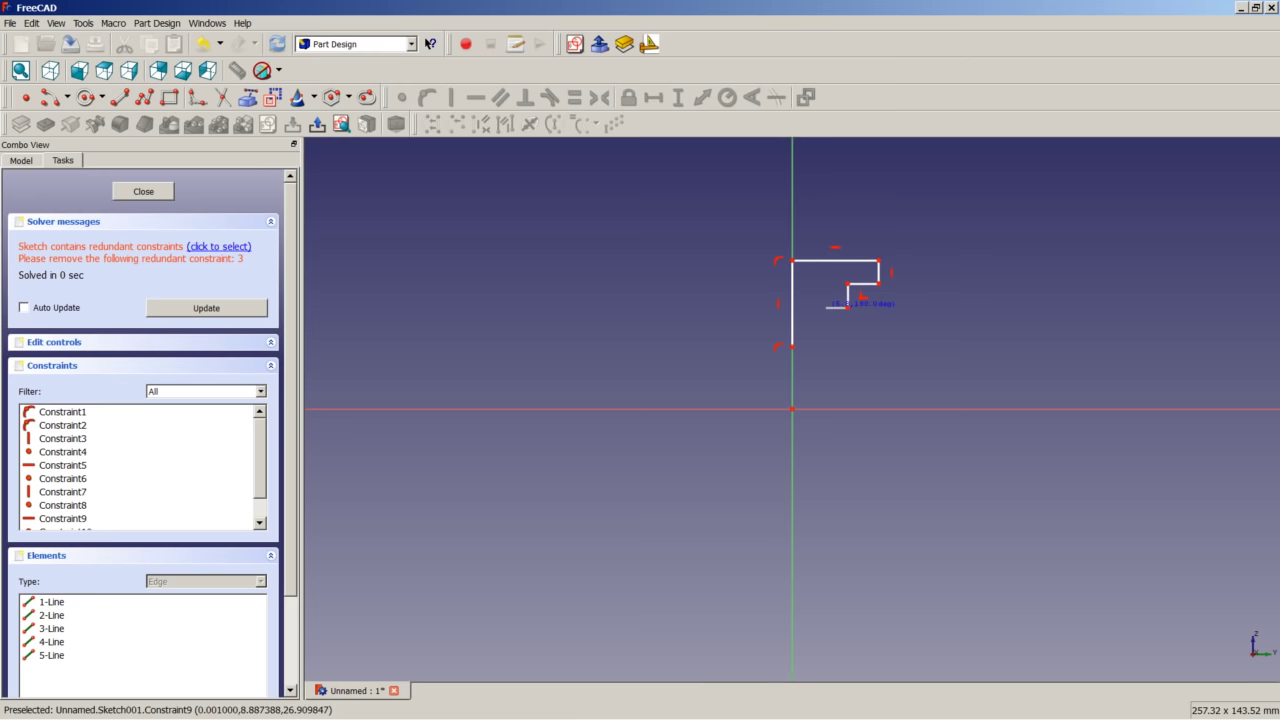
left_click(826, 307)
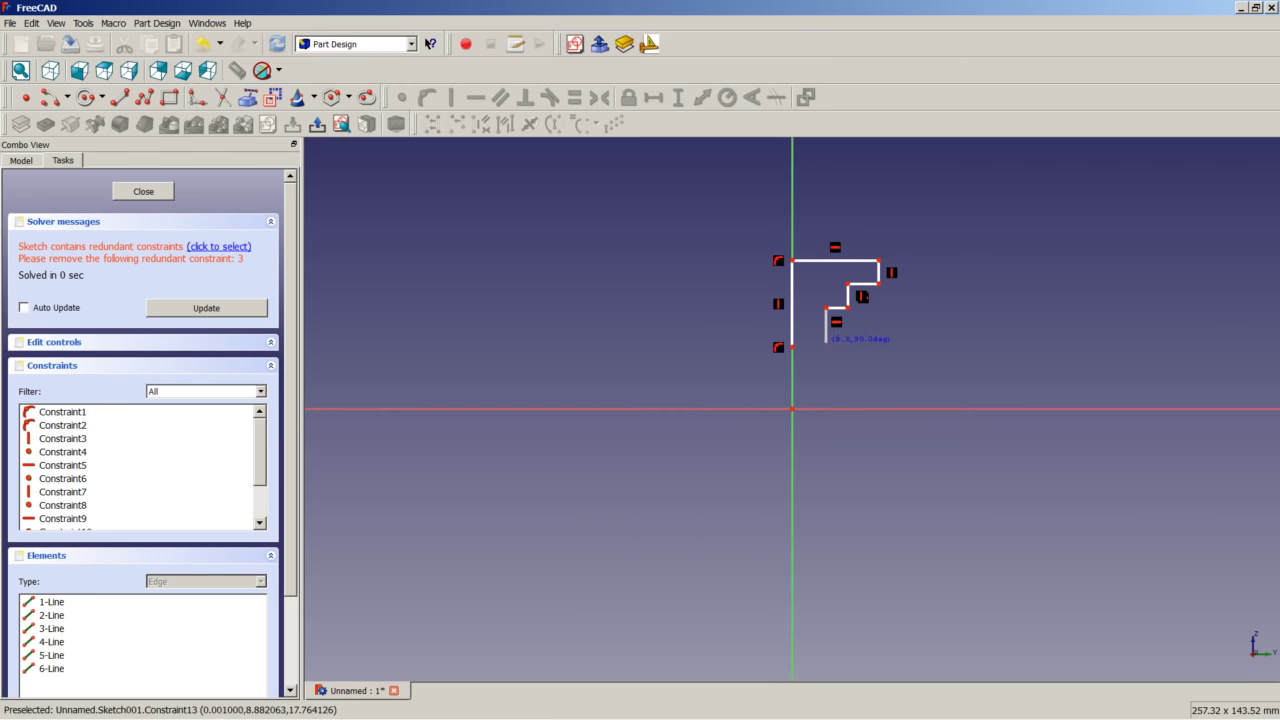
left_click(826, 347)
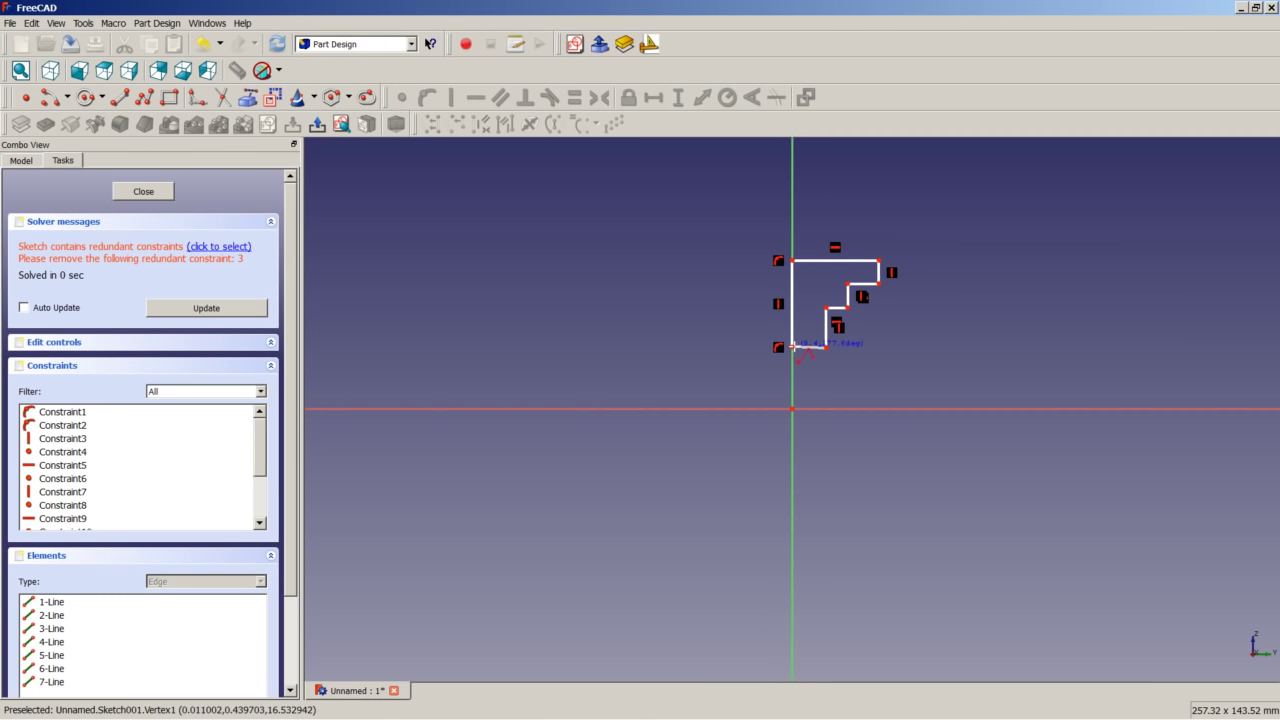
left_click(792, 347)
scroll(900, 337, "up", 3)
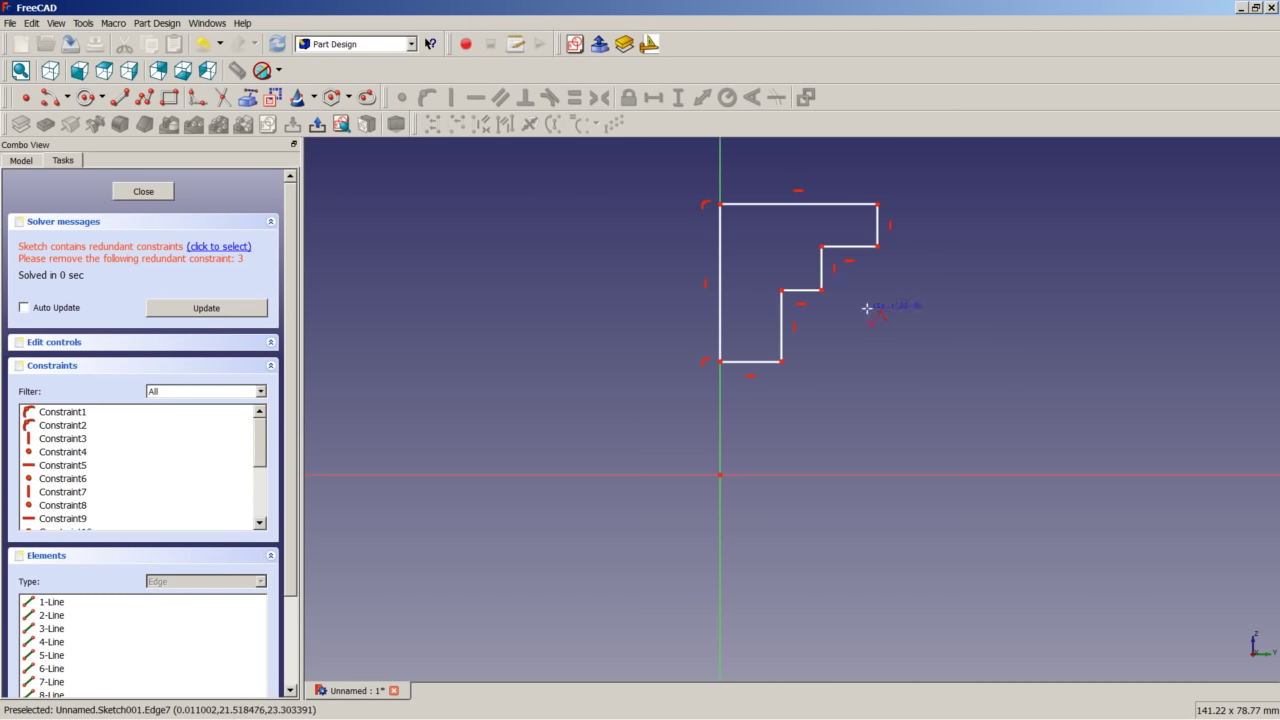
- Delete the redundant vertical constraint on the line along the vertical axis and make the profile's three short vertical step lines equal
left_click(706, 283)
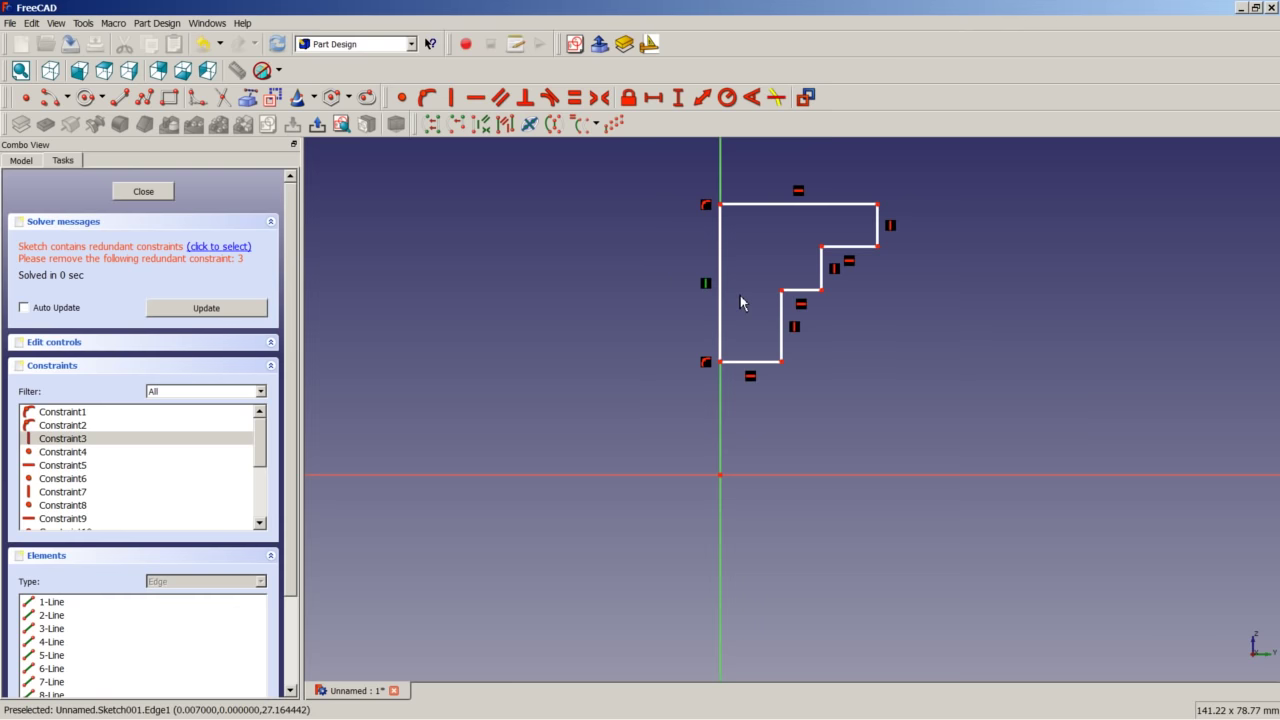
key("Delete")
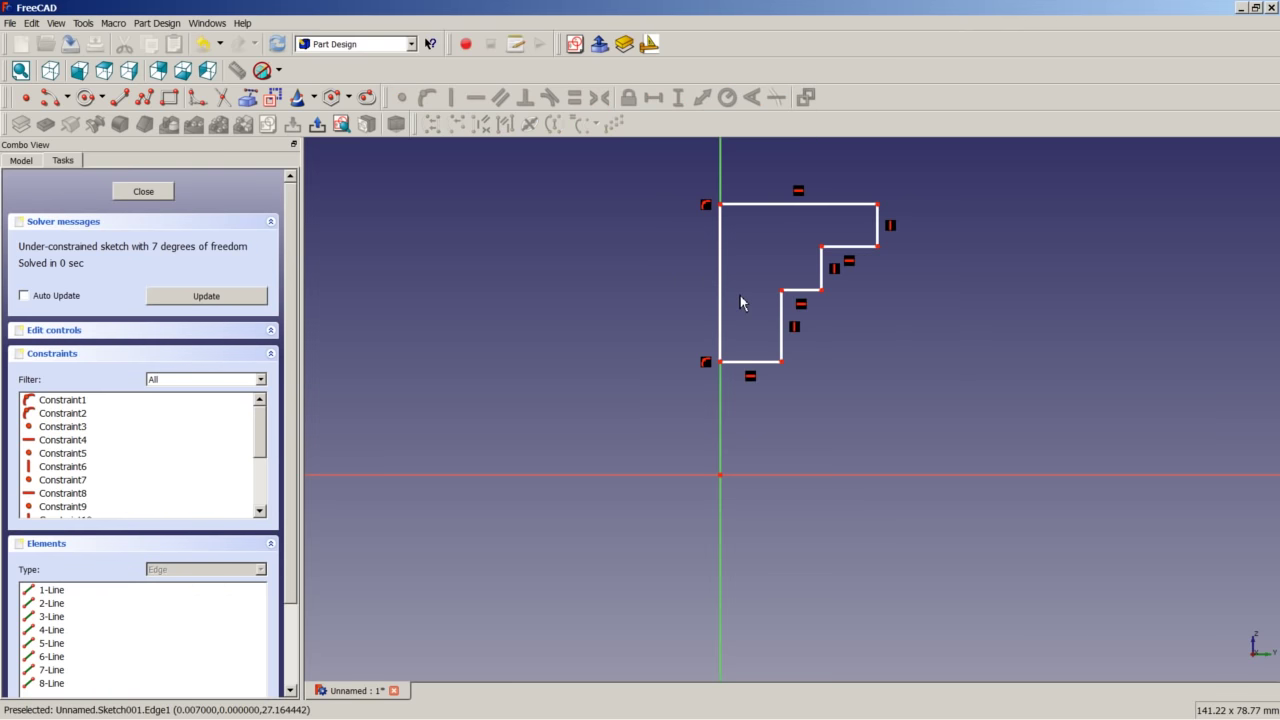
left_click(782, 328)
left_click(822, 268)
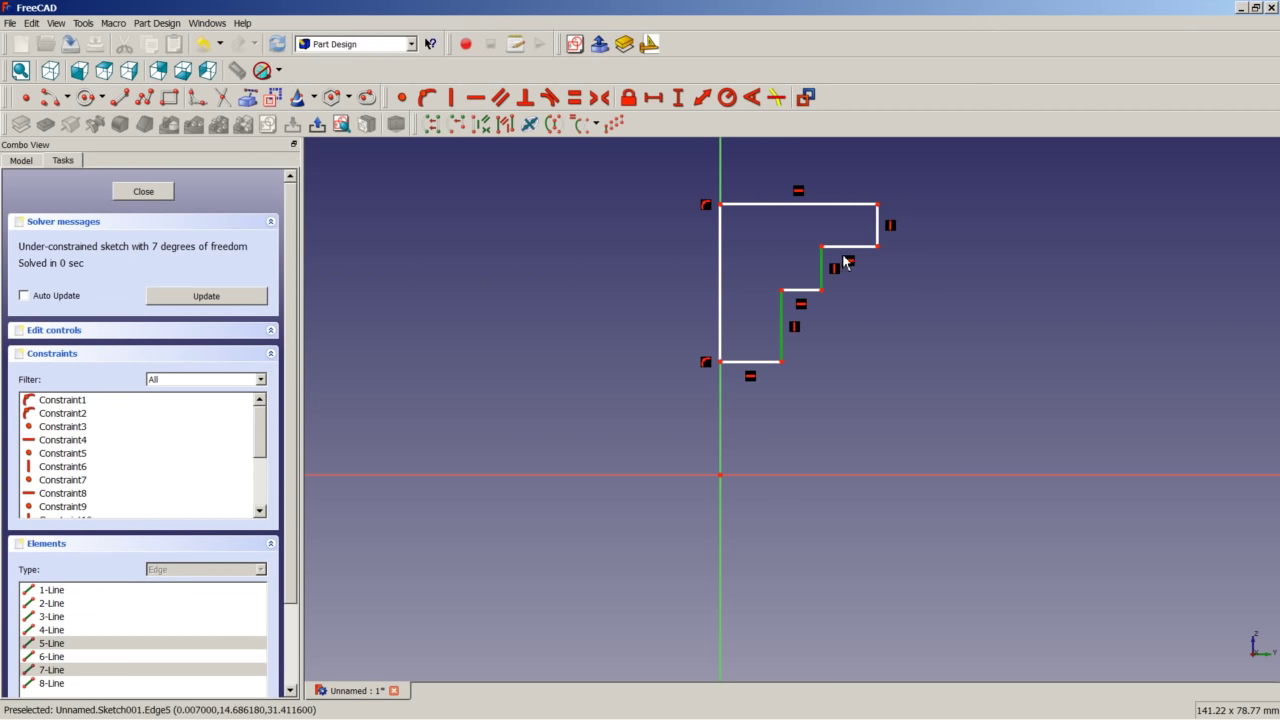
left_click(879, 234)
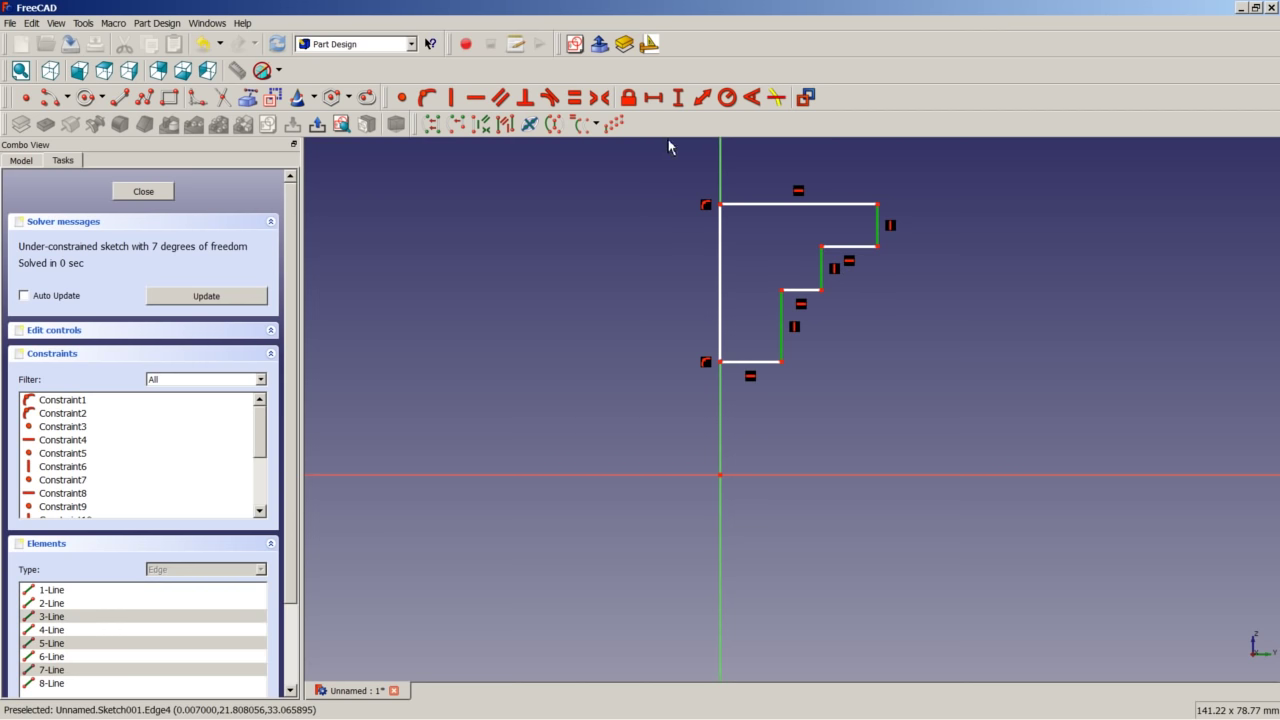
left_click(574, 97)
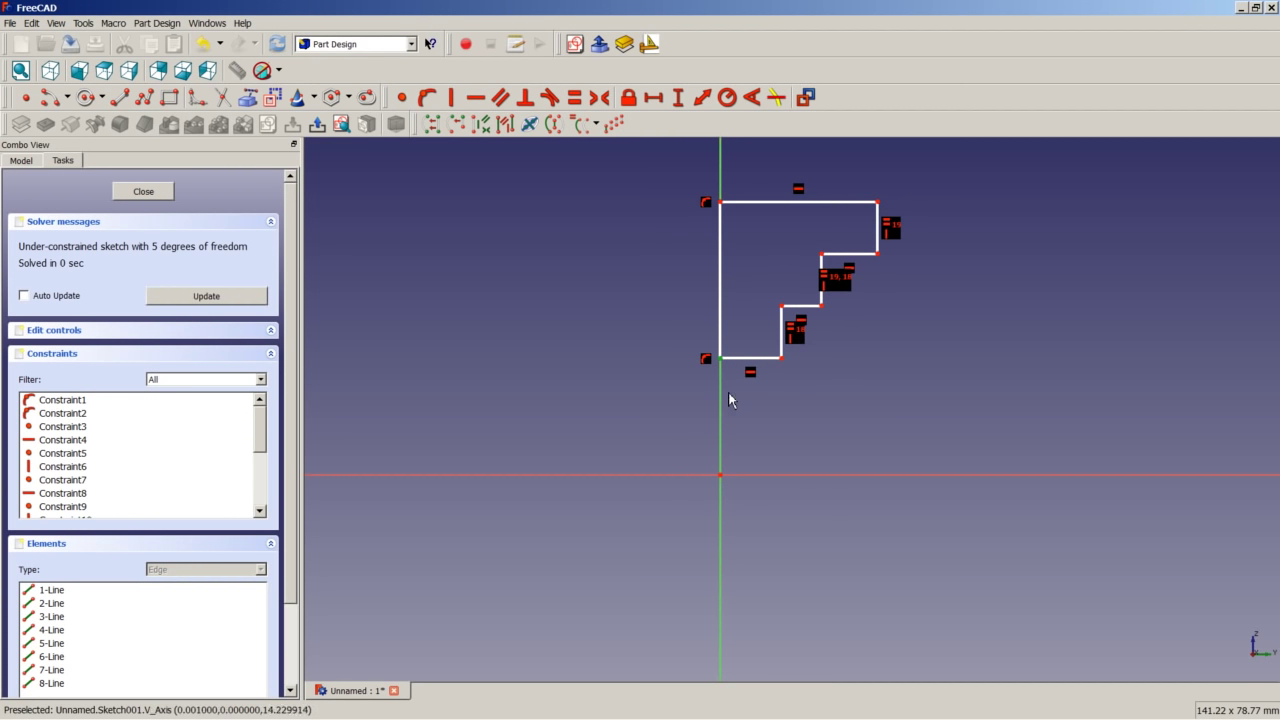
- Set the vertical distance from the origin to the profile's lowest corner on the axis to 25 mm
left_click(721, 477)
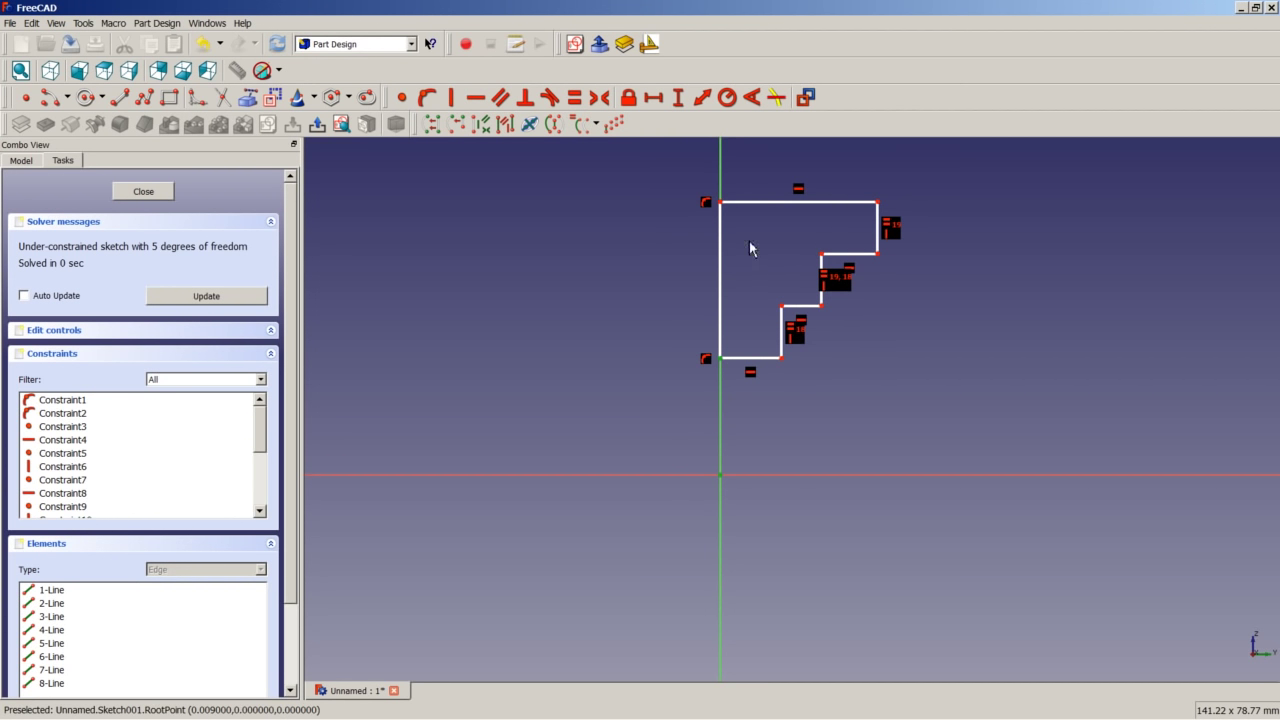
left_click(677, 99)
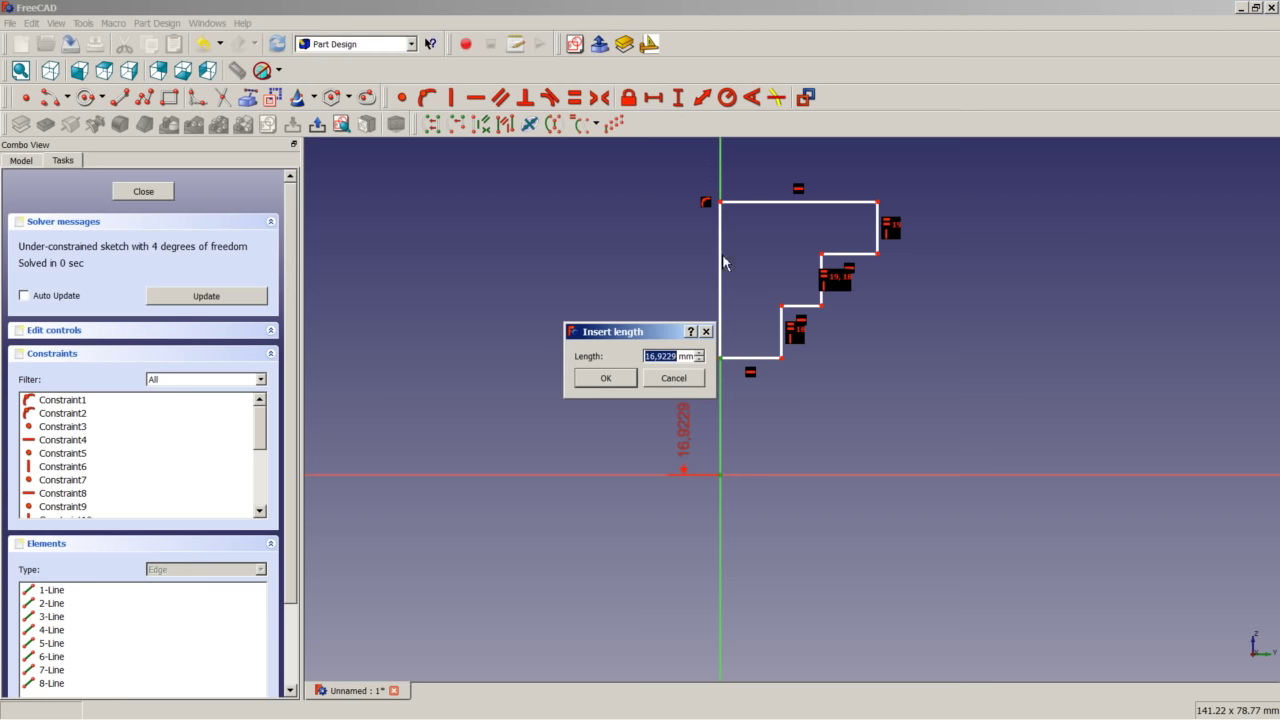
type("25")
key("Return")
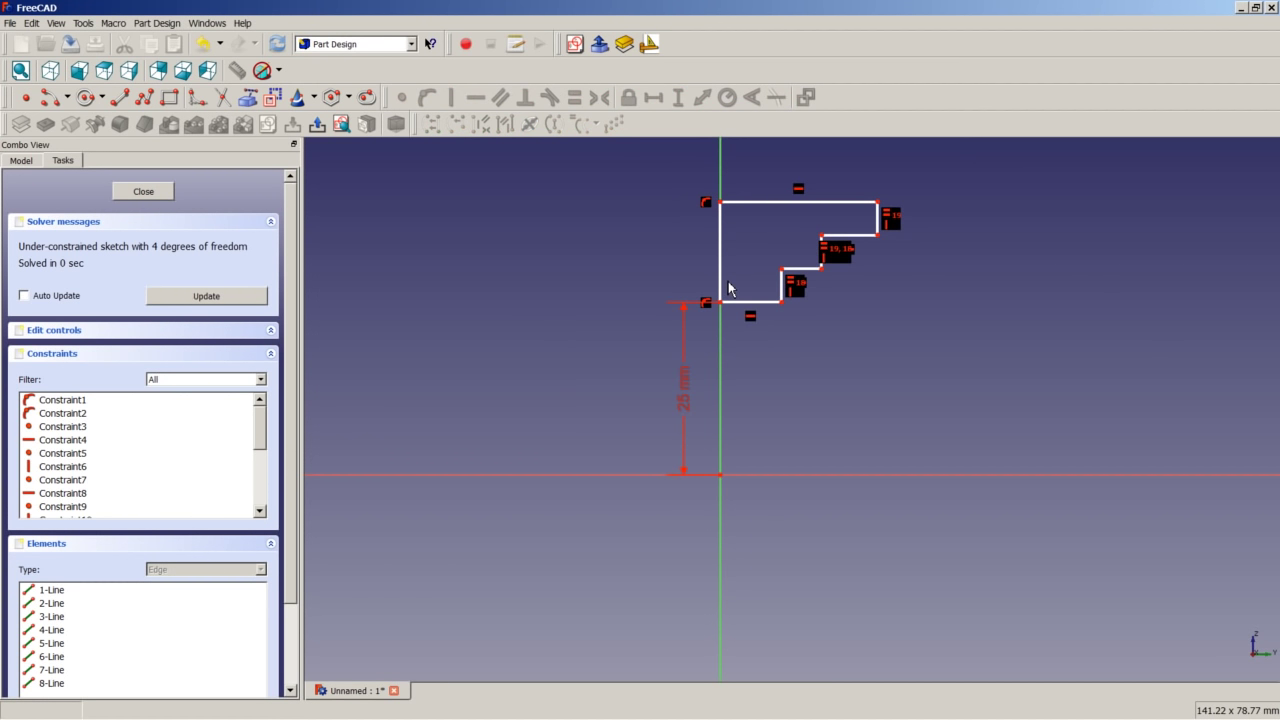
- Set the height of the profile's outermost vertical step line to 25 mm
left_click(878, 220)
left_click(678, 97)
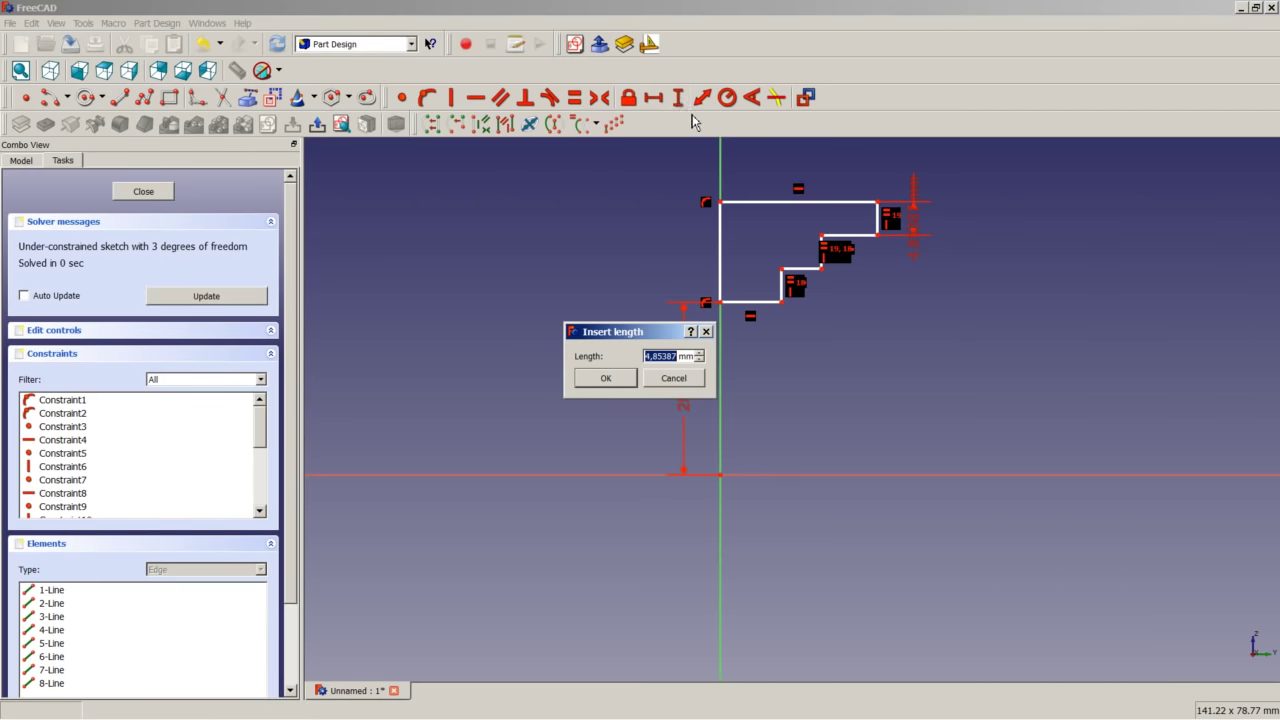
type("2")
key("Return")
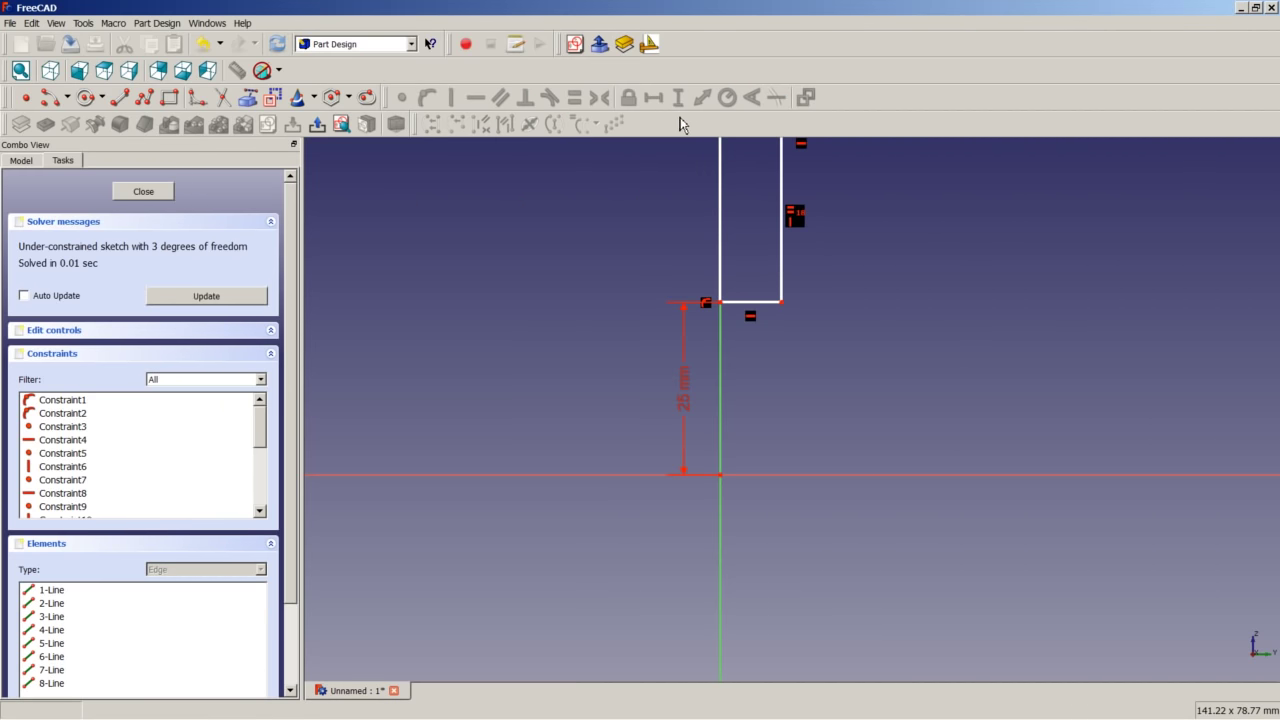
scroll(752, 243, "down", 10)
scroll(760, 230, "up", 8)
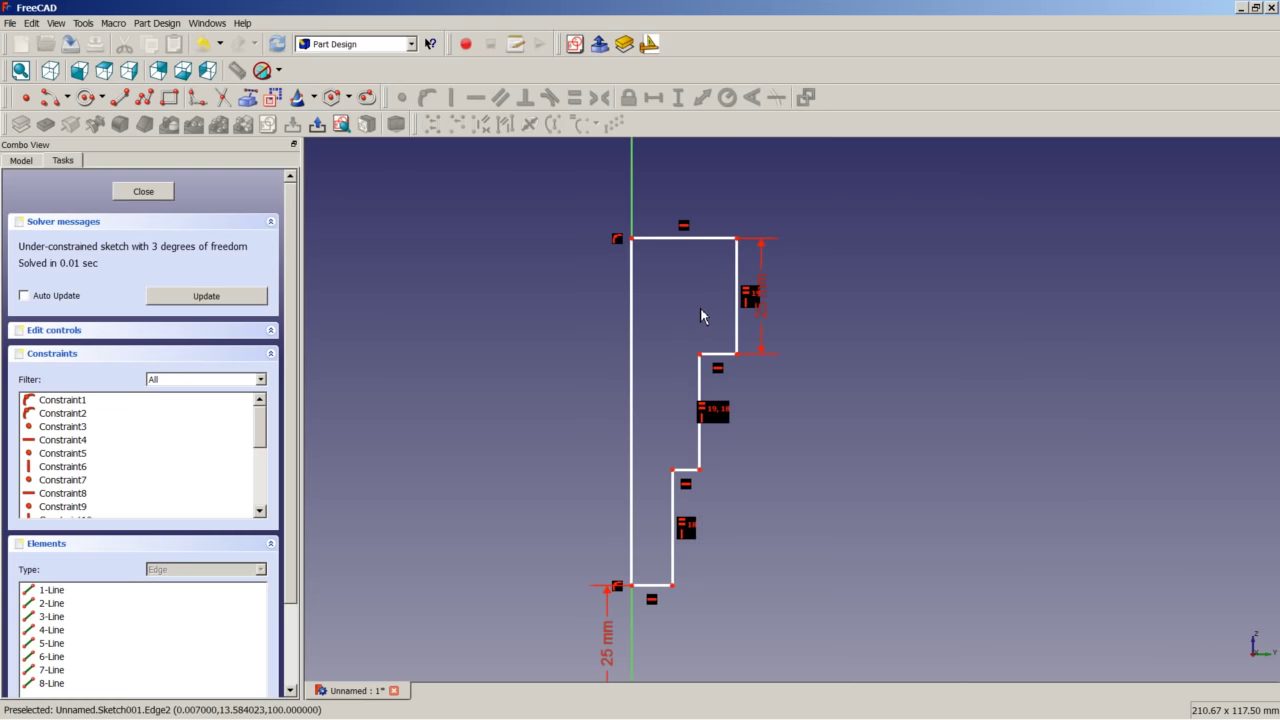
- Set the length of the profile's upper horizontal line to 93.75 mm
left_click(710, 238)
left_click(655, 97)
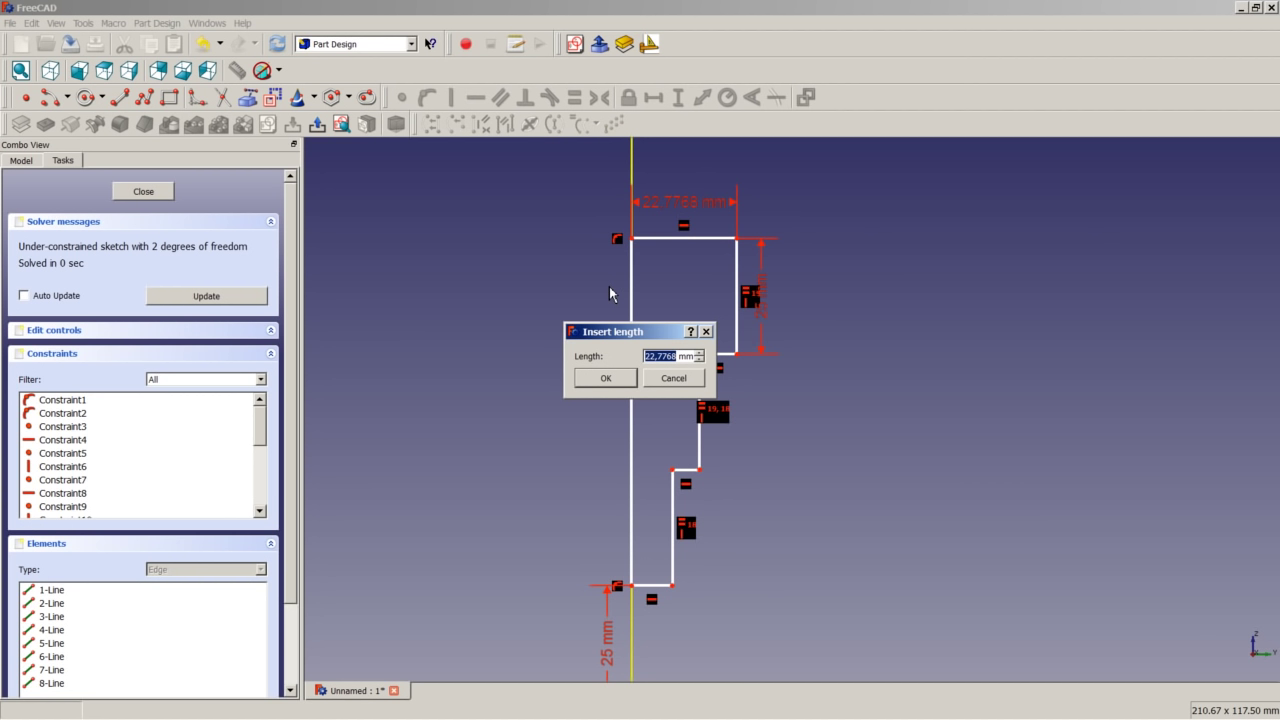
type("93,")
key("Return")
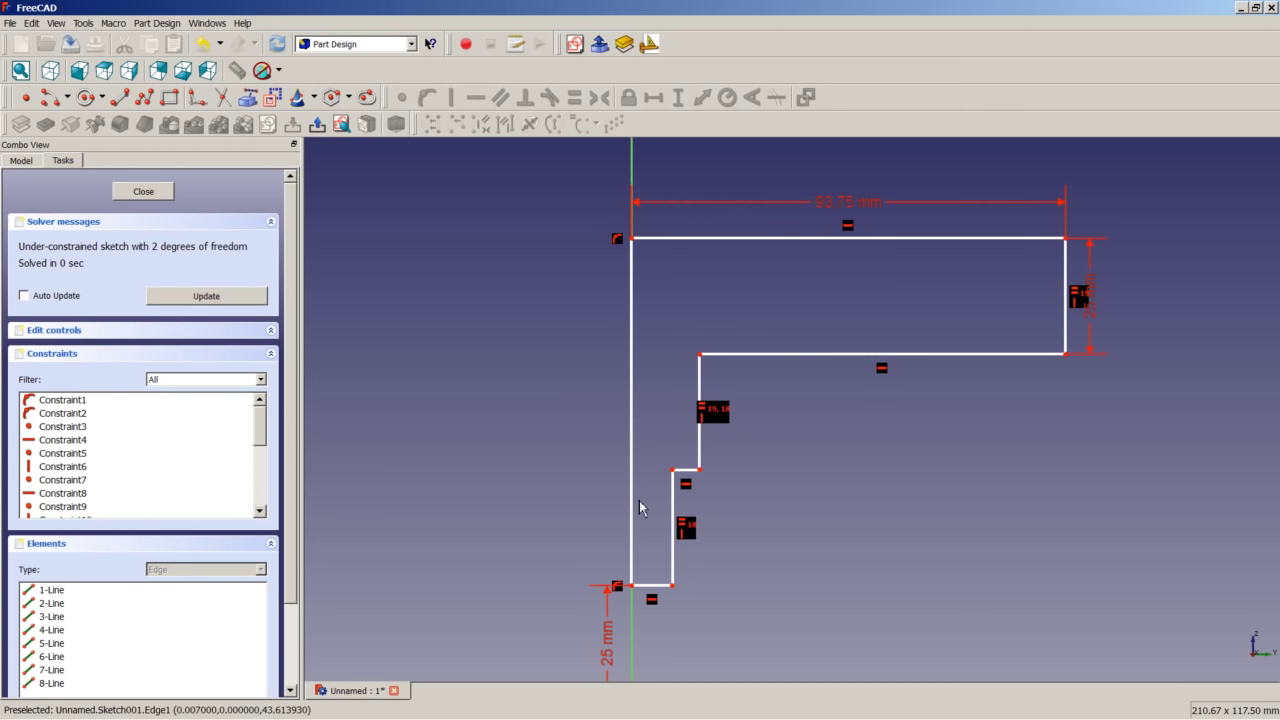
left_click(700, 471)
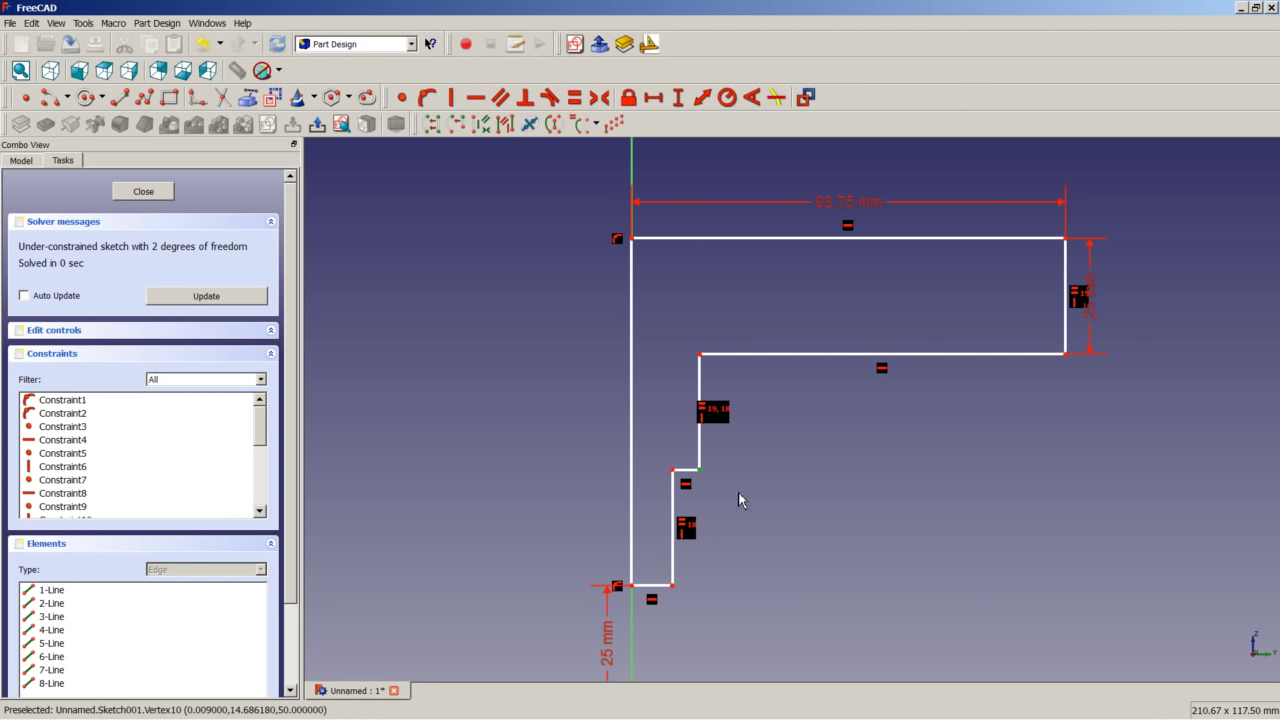
left_click(700, 354)
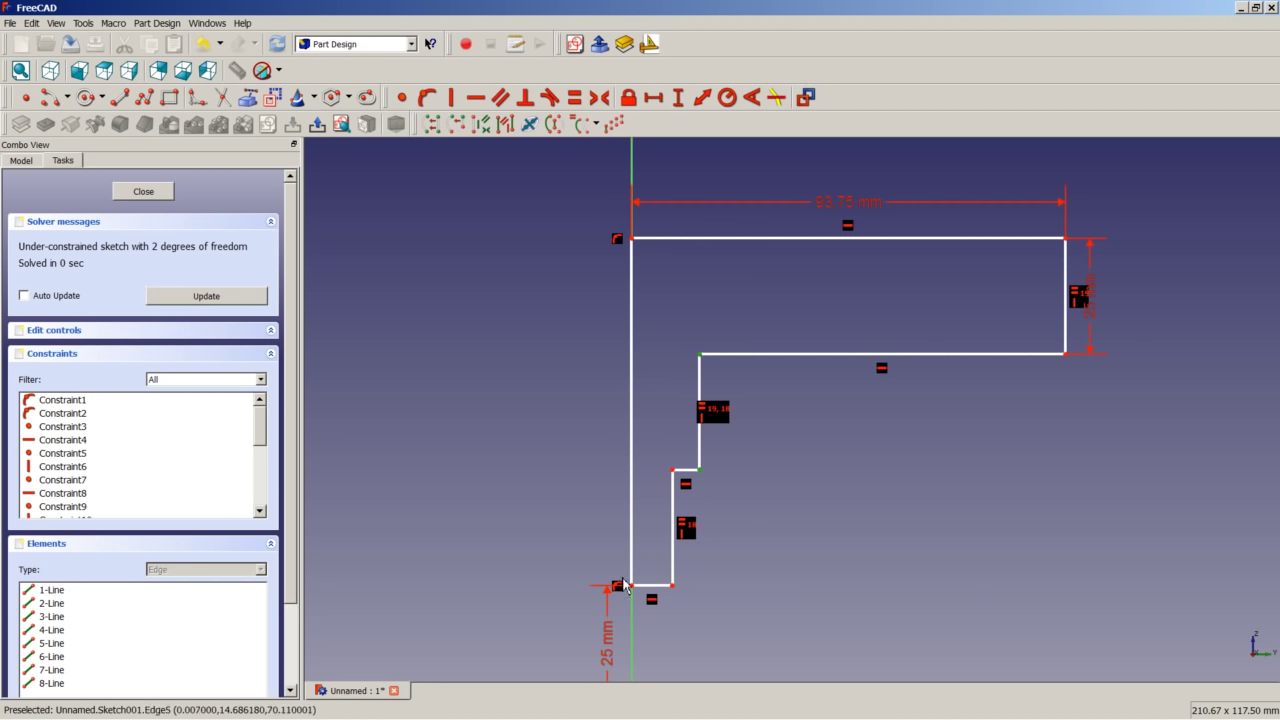
left_click(659, 100)
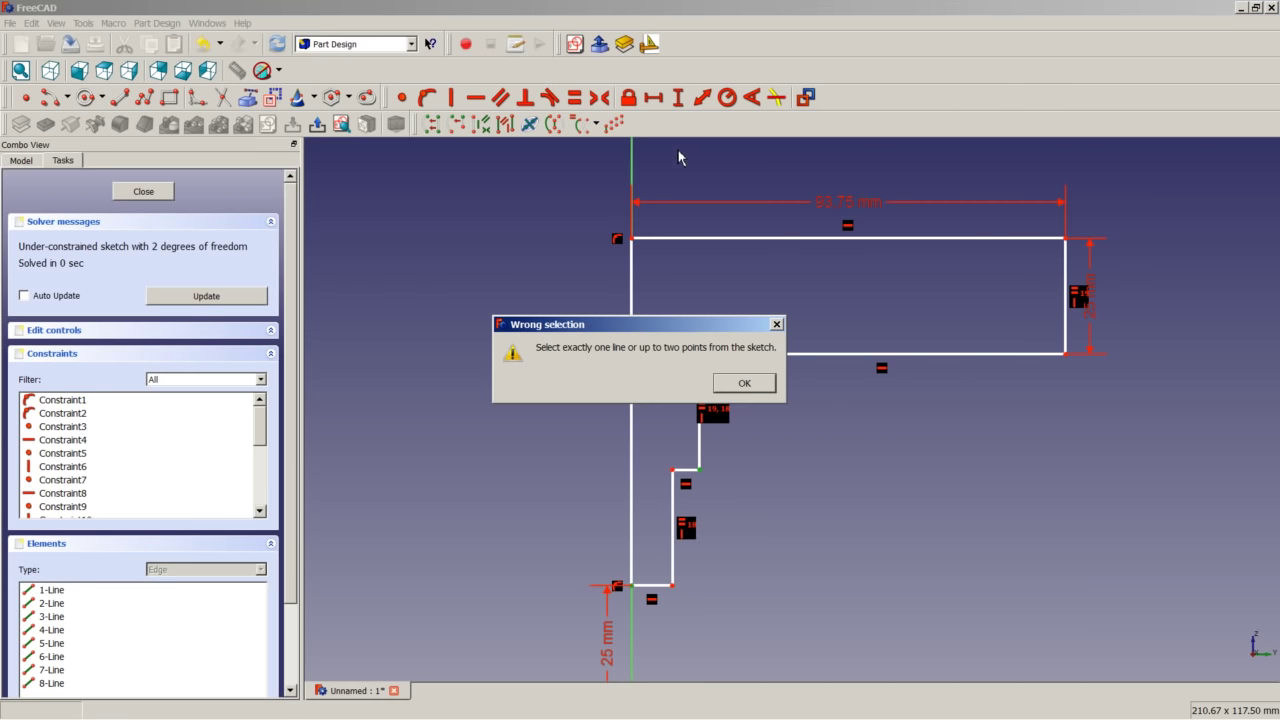
left_click(745, 385)
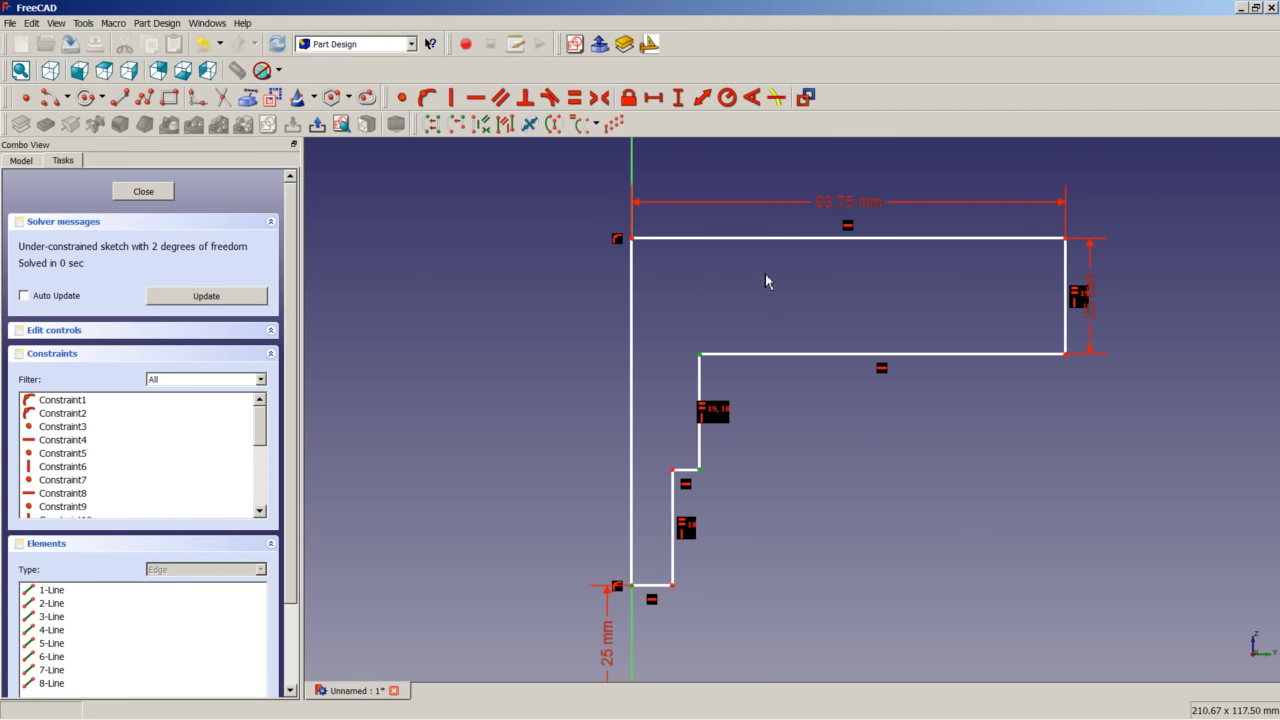
- Set the horizontal distance from the vertical axis to the middle step's vertical line to 62.5 mm
left_click(700, 358)
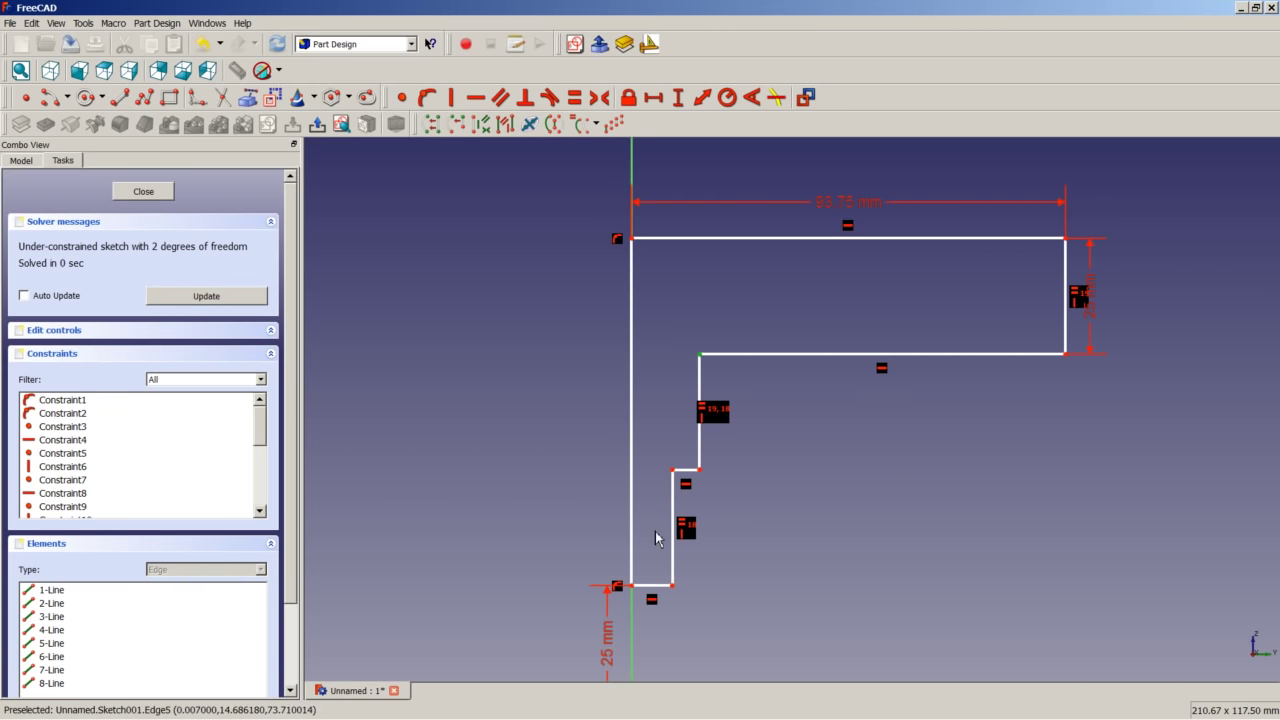
left_click(634, 590)
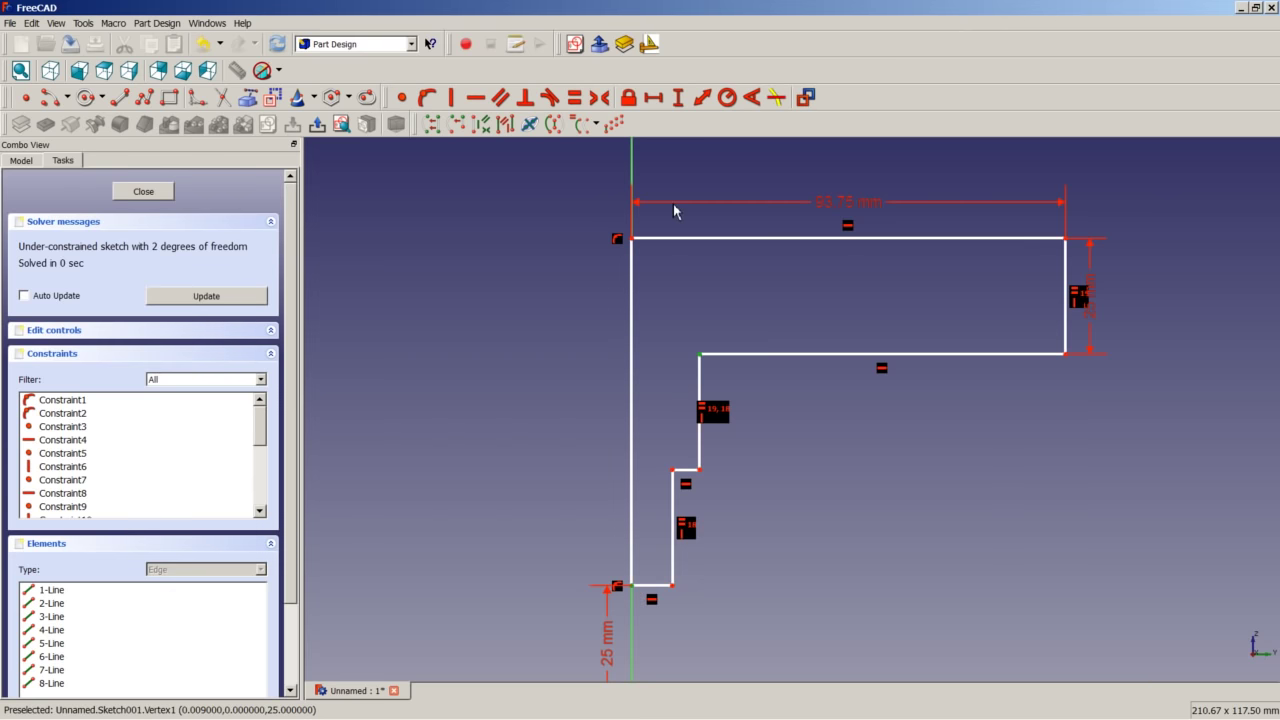
left_click(654, 97)
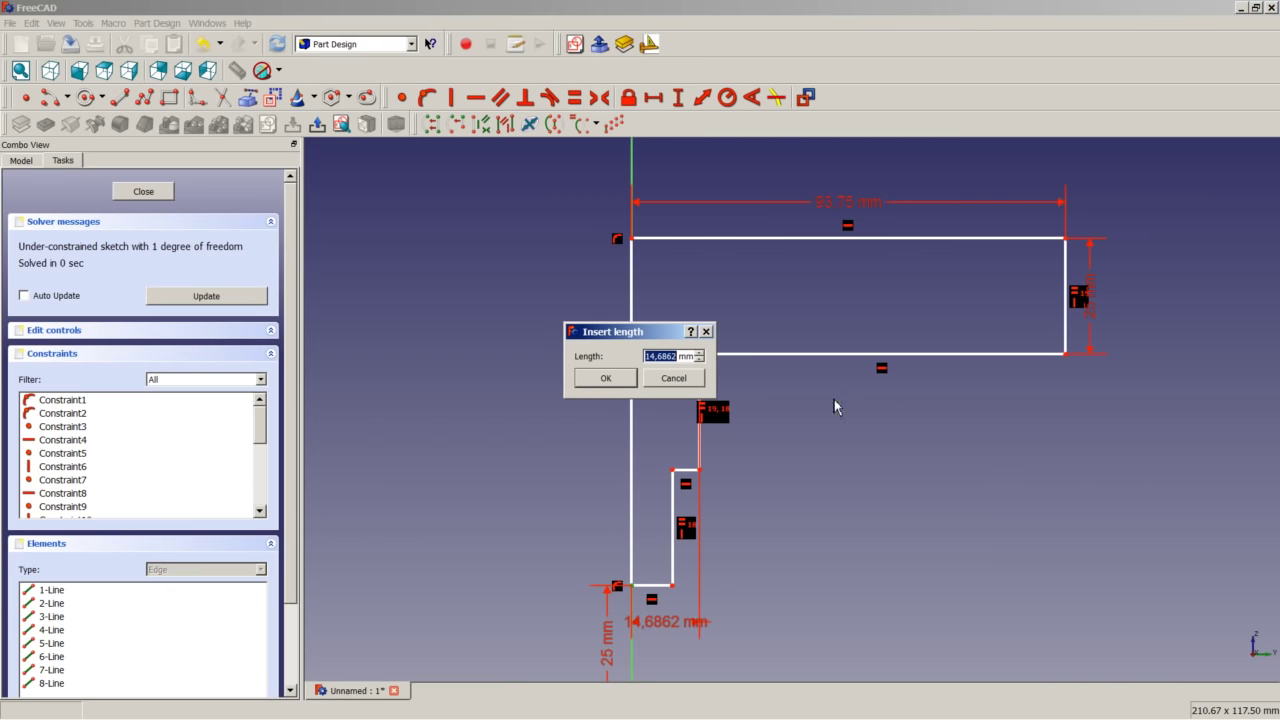
type("62,5")
key("Return")
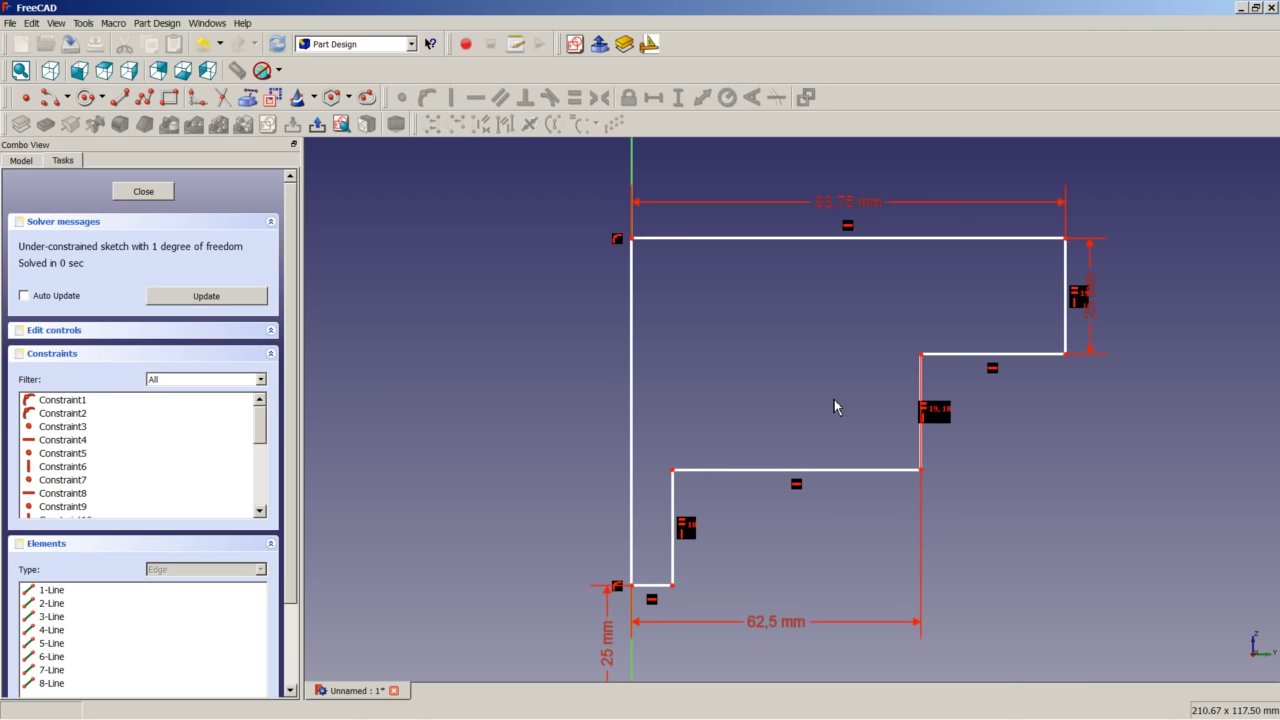
- Set the horizontal distance from the vertical axis to the innermost step's vertical line to 31.25 mm
left_click(634, 592)
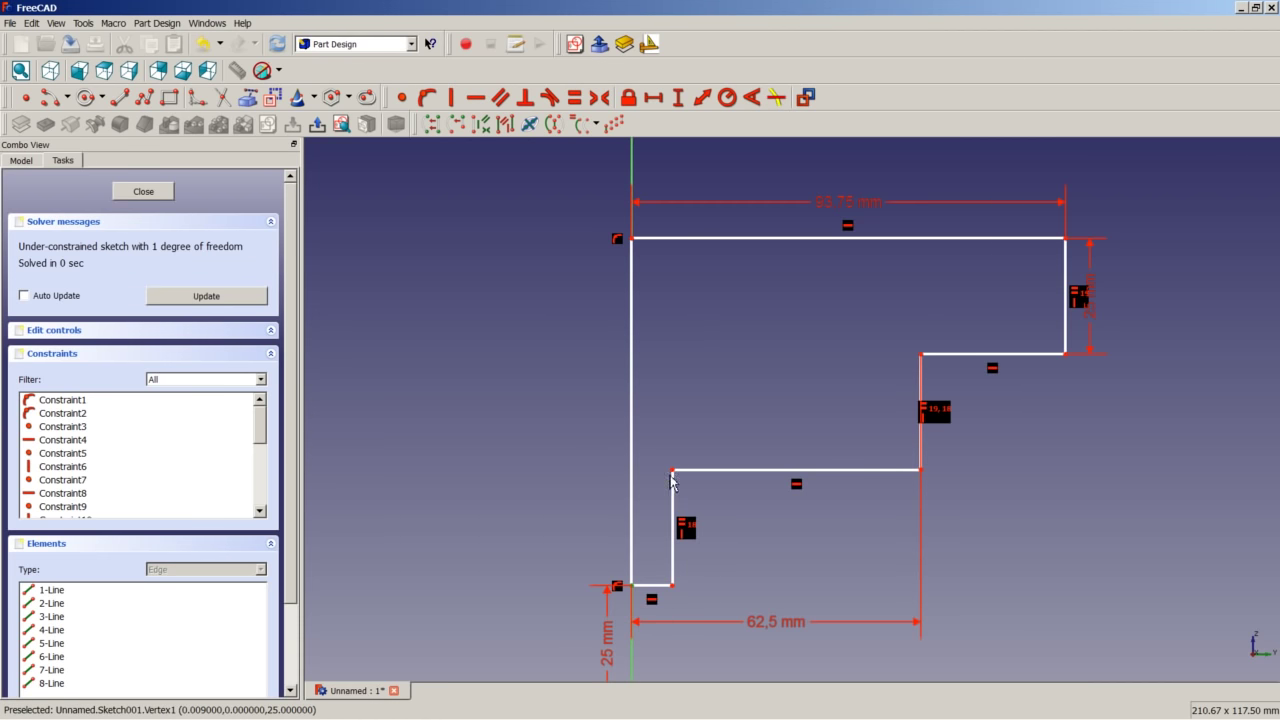
left_click(673, 471)
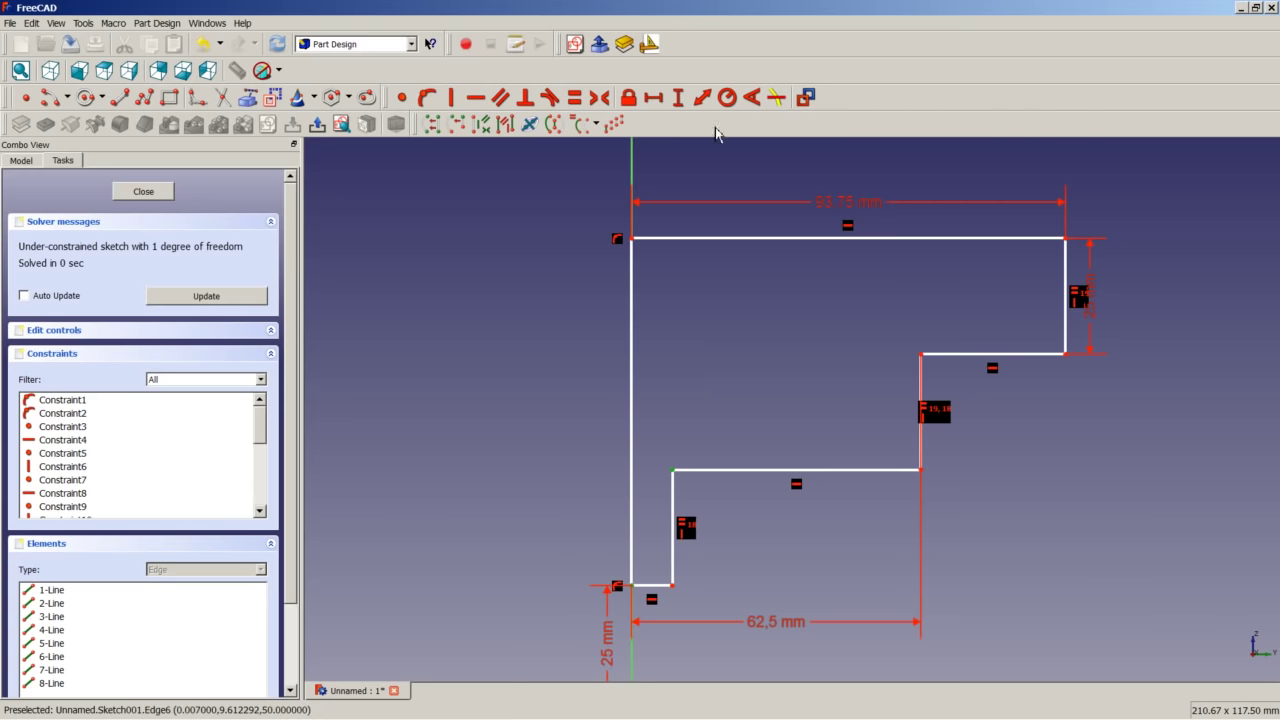
left_click(653, 97)
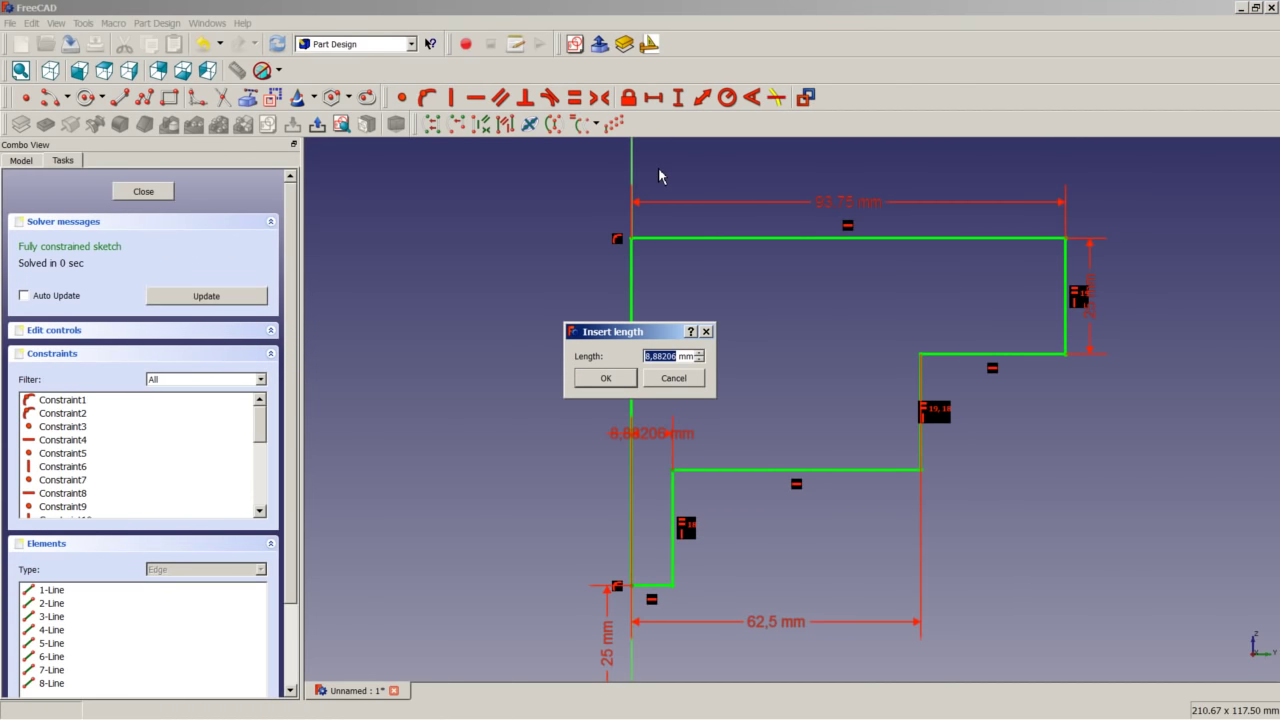
type("31")
key("Return")
scroll(697, 160, "down", 3)
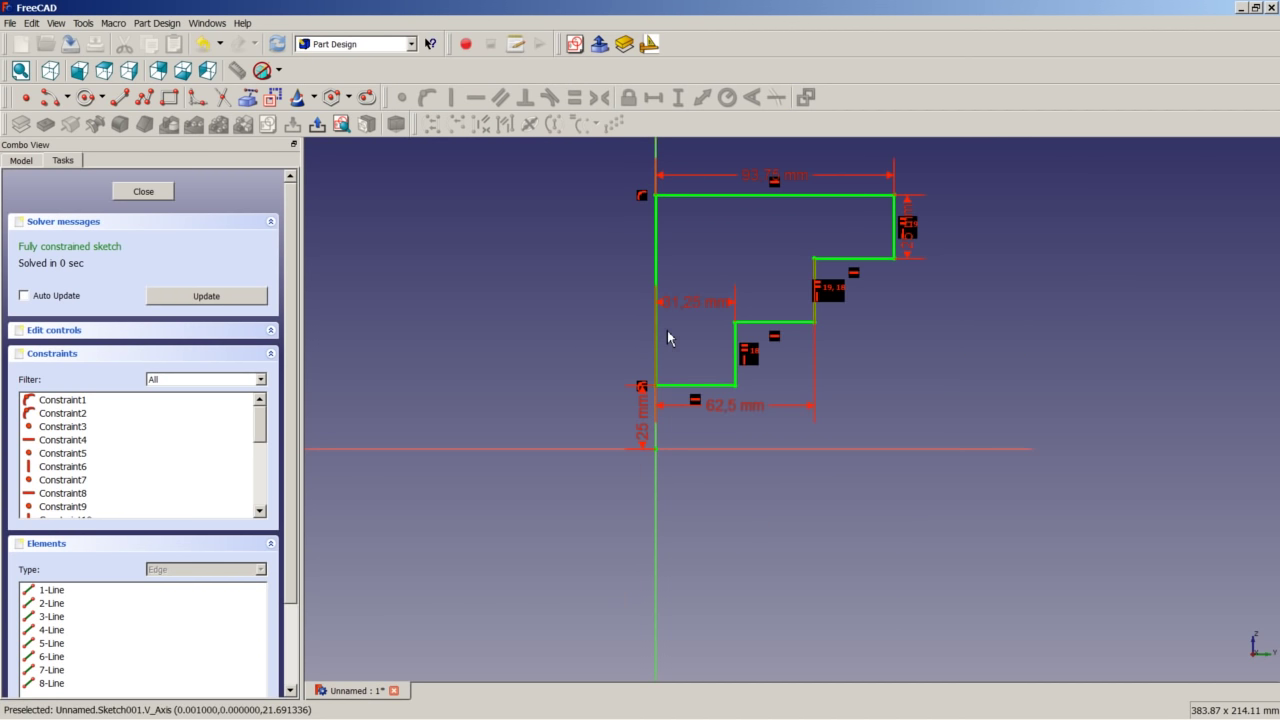
scroll(671, 293, "up", 3)
scroll(670, 294, "down", 2)
scroll(670, 294, "down", 1)
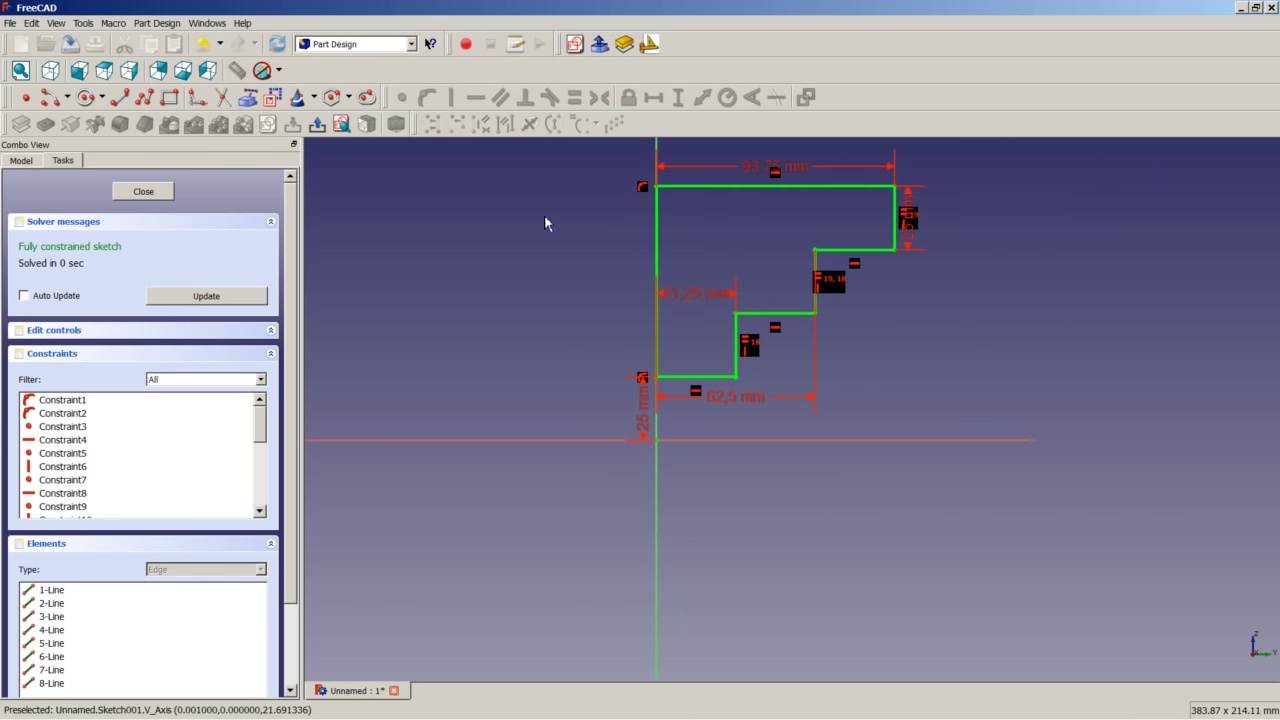
- Close the sketch and revolve the stepped profile 360° around the vertical sketch axis, reversed
left_click(168, 192)
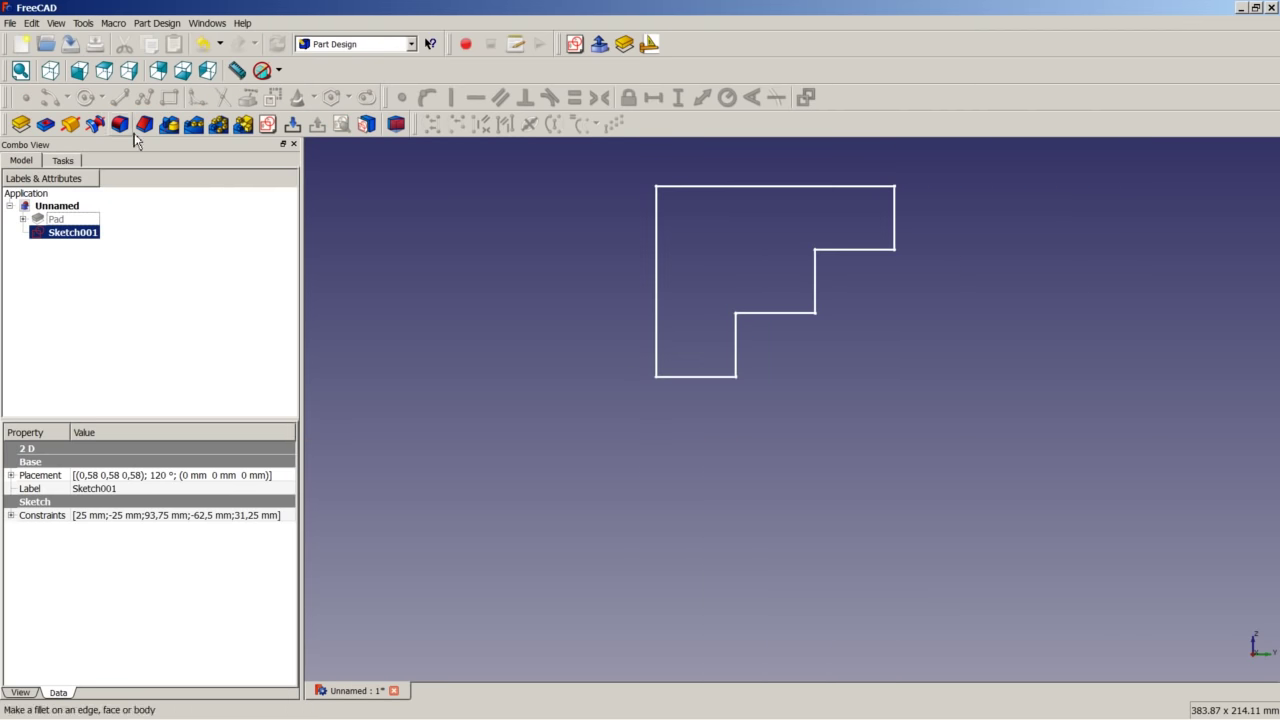
left_click(70, 123)
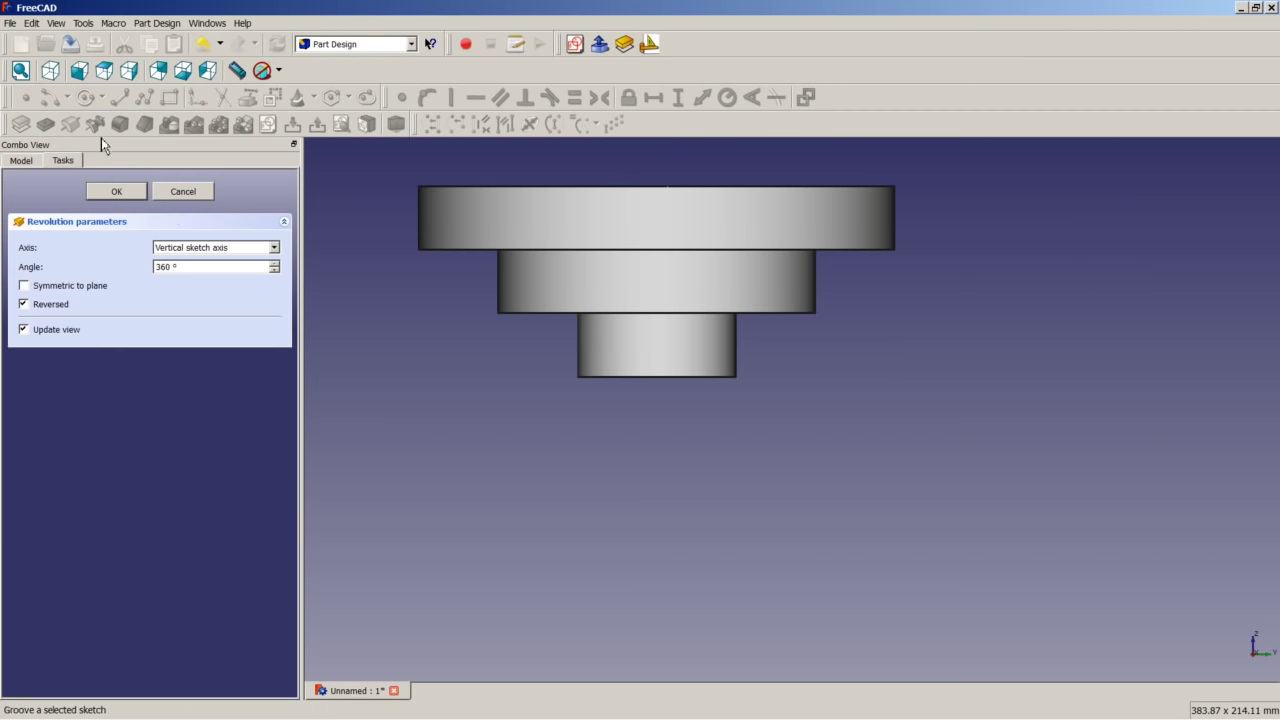
left_click(118, 193)
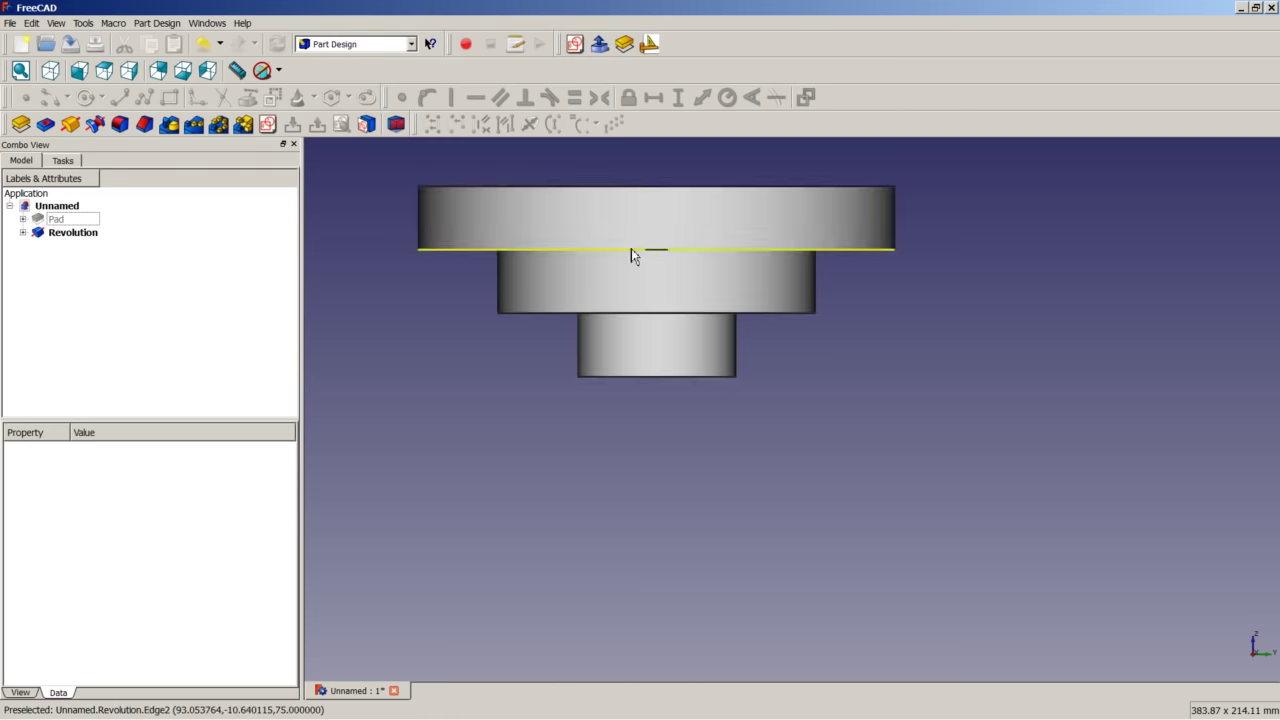
middle_click_drag(634, 251, 686, 289)
scroll(666, 274, "down", 5)
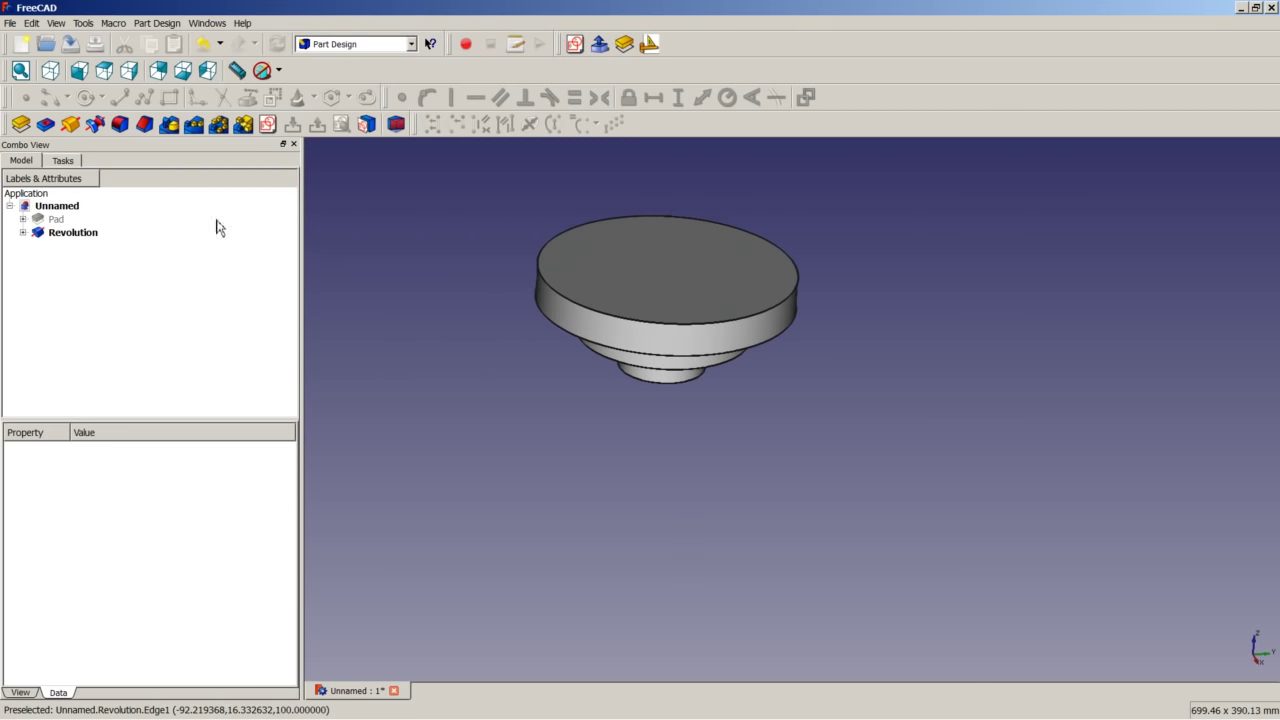
- Create a Draft array from the revolved stepped body and select the new array
left_click(70, 232)
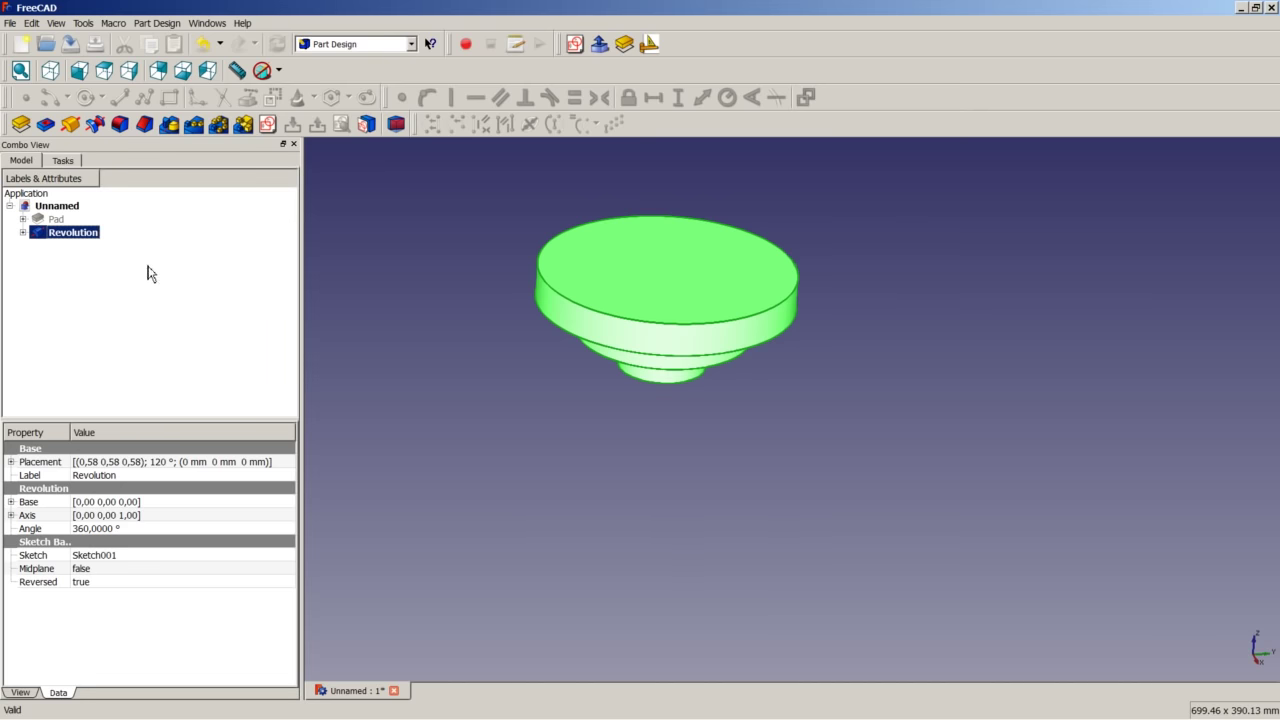
left_click(340, 44)
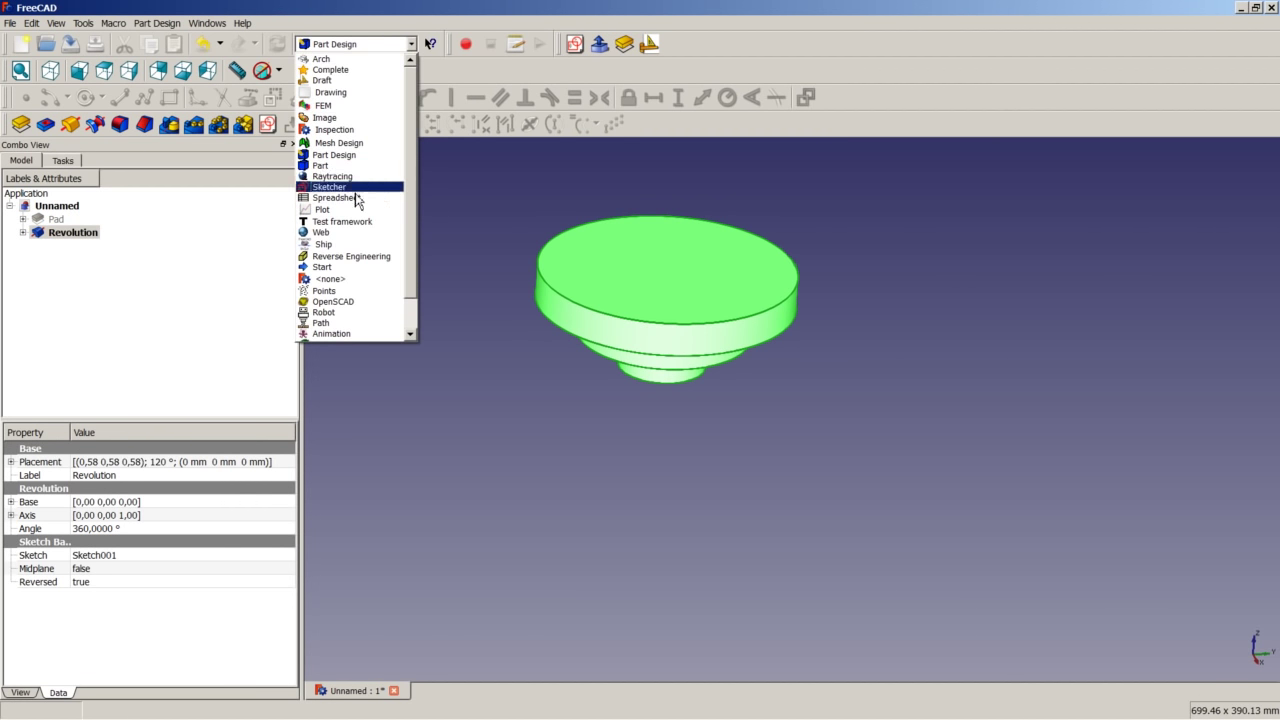
left_click(323, 80)
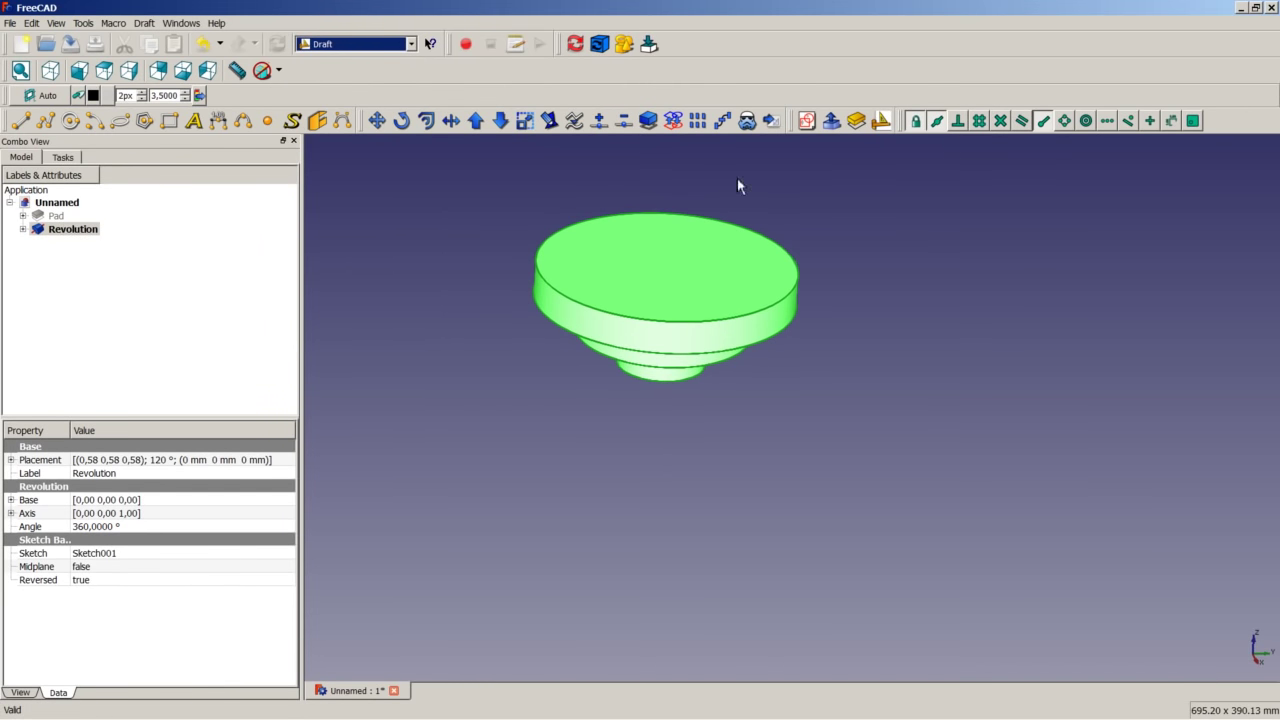
left_click(697, 120)
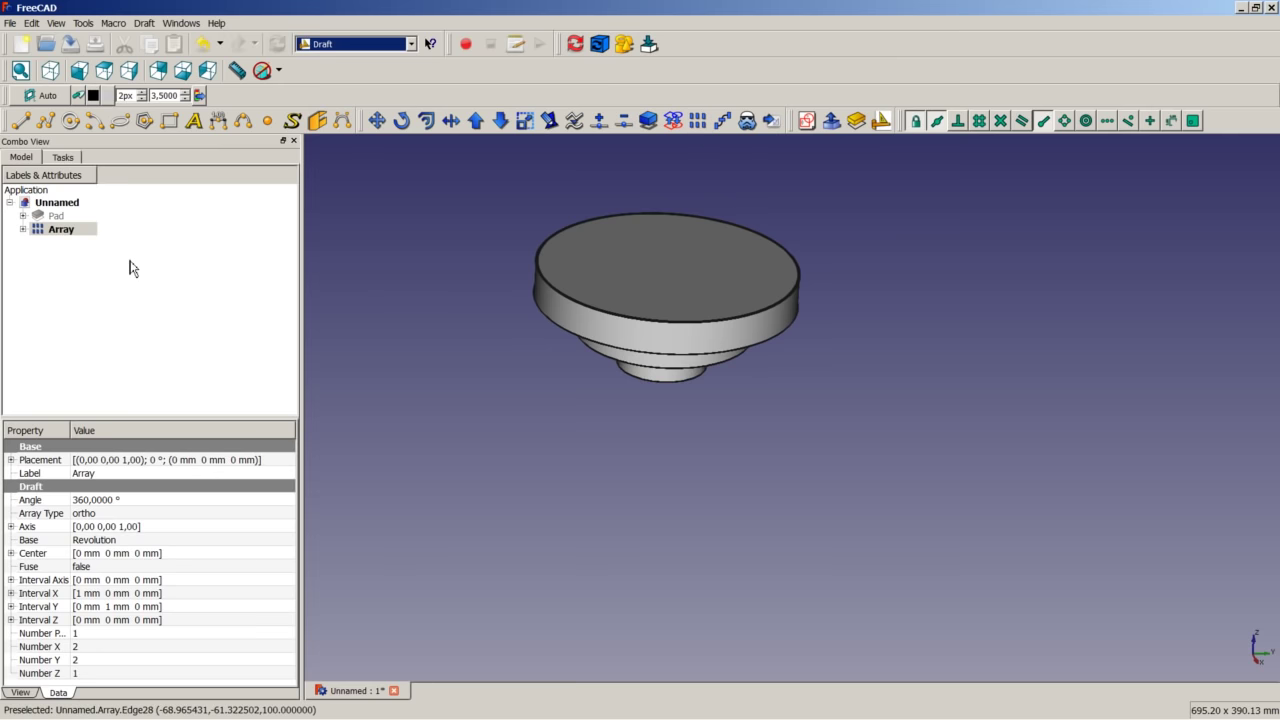
left_click(62, 229)
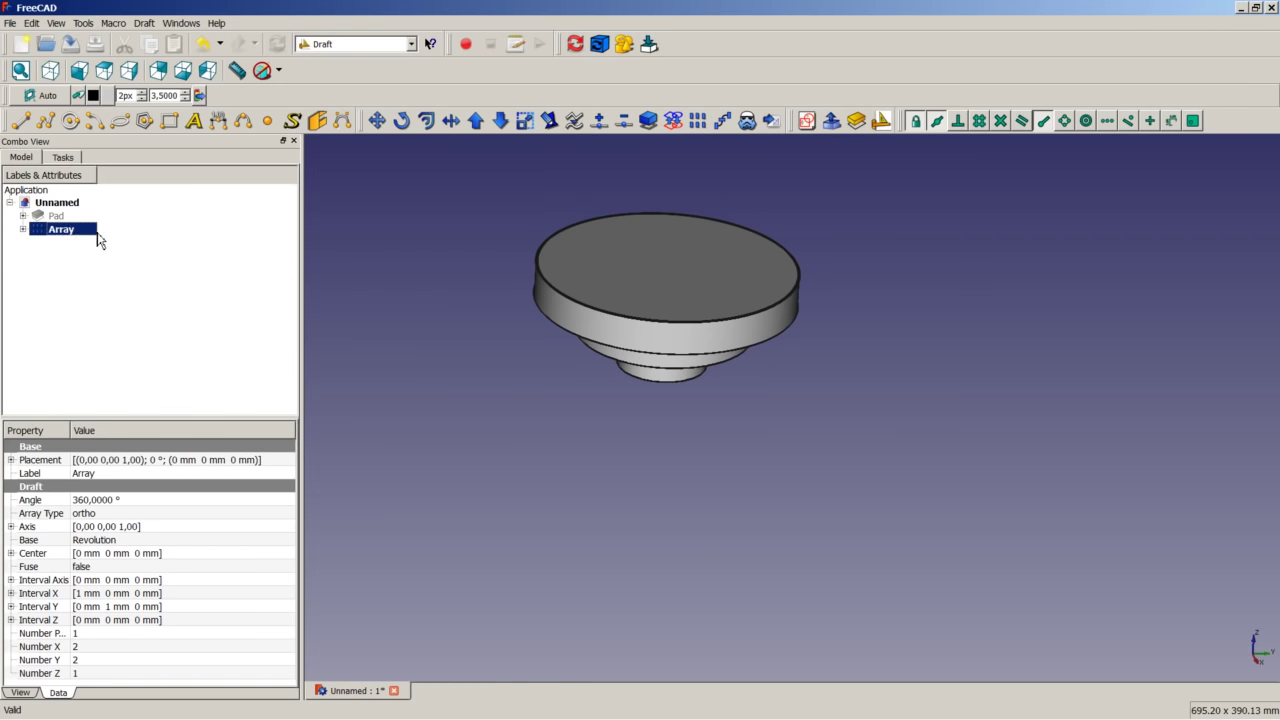
- Change the array type to polar and set the number of polar copies to 4
left_click(110, 518)
left_click(118, 514)
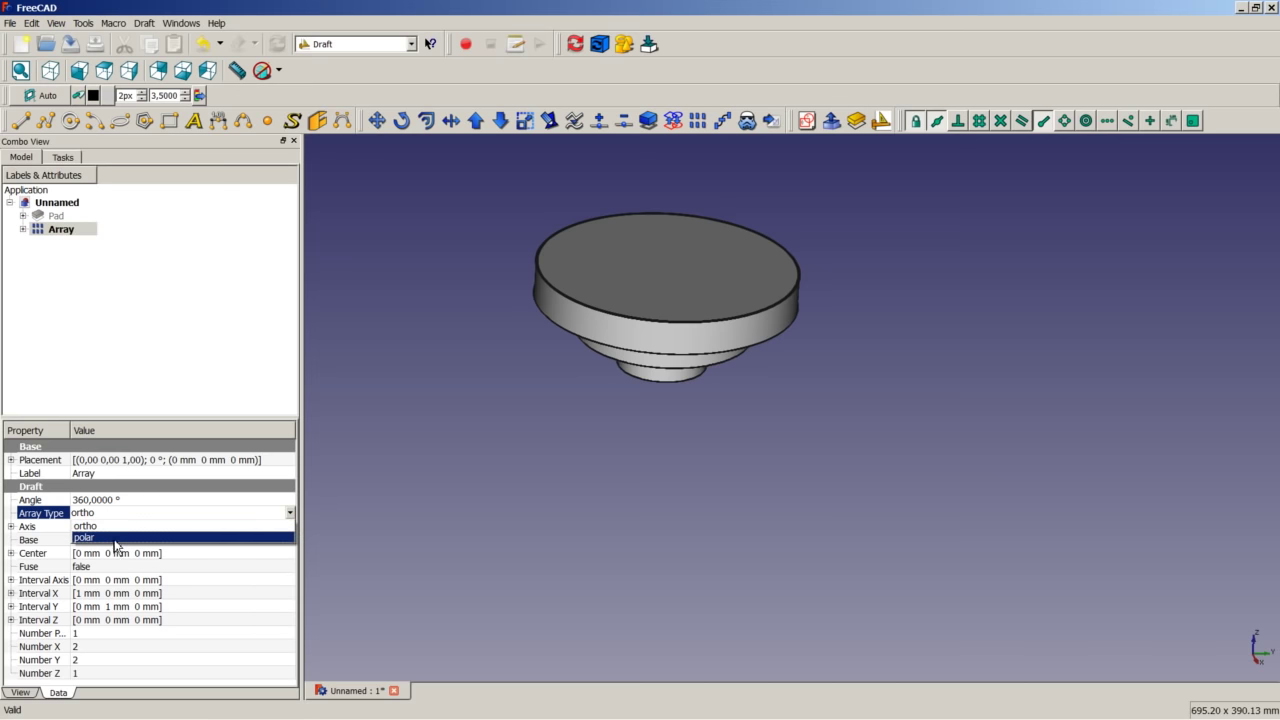
left_click(112, 539)
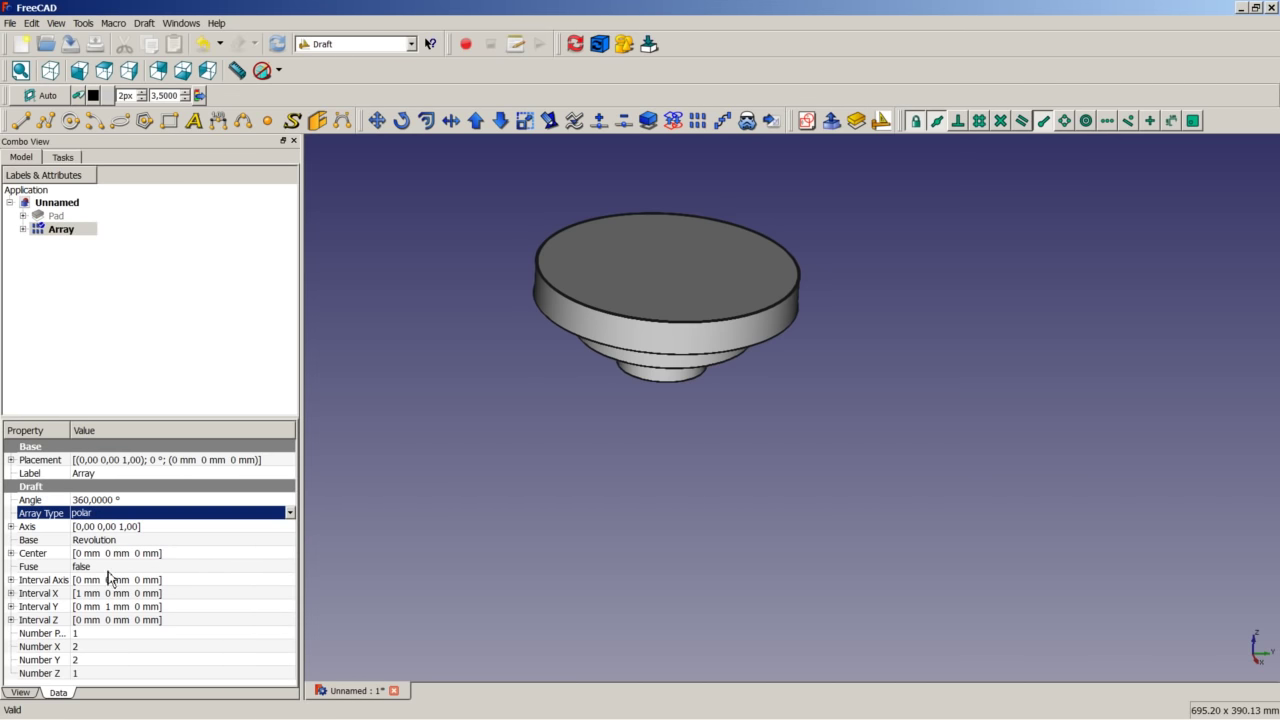
left_click(91, 634)
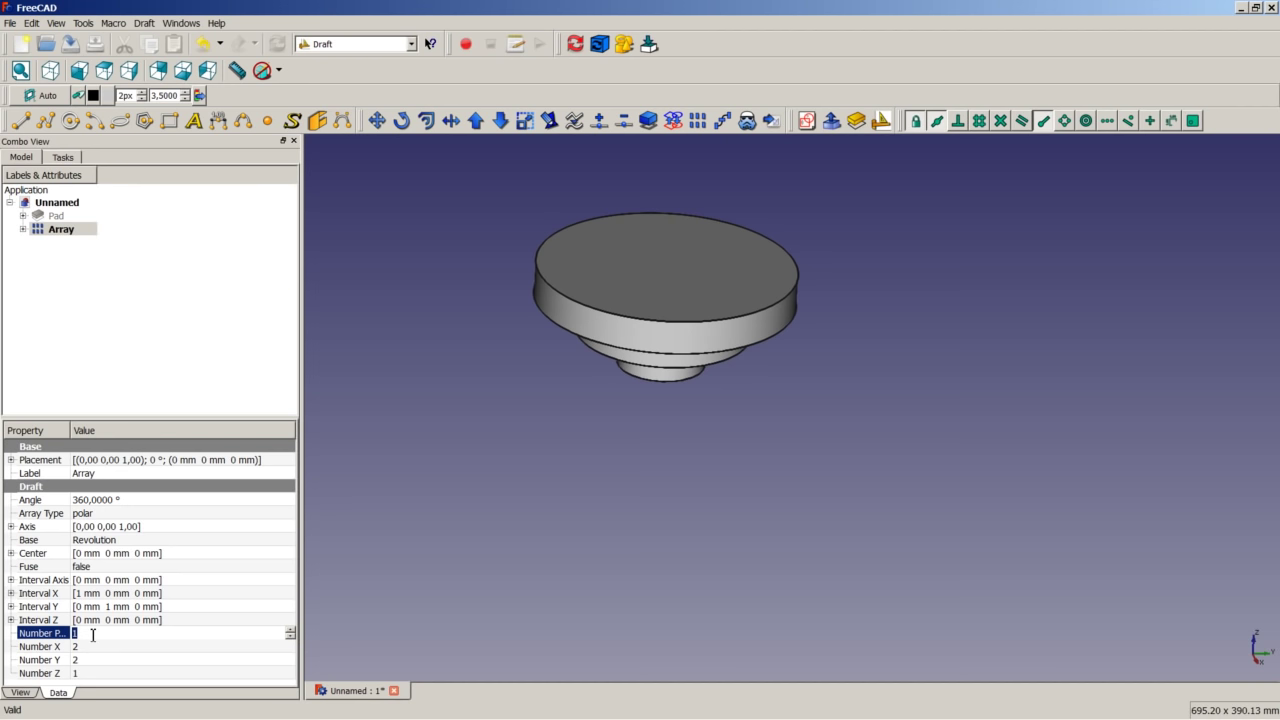
type("4")
- Set the polar array's axis to the X direction, with x 1 and z 0
left_click(11, 526)
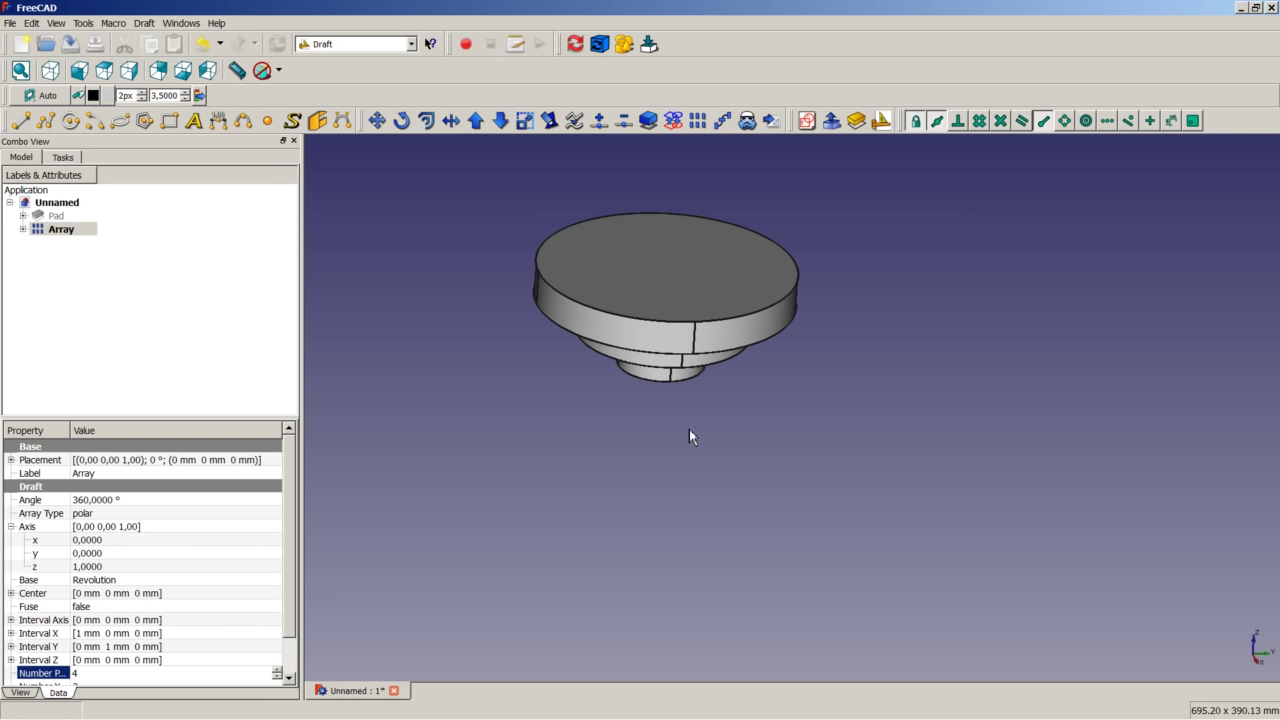
left_click(109, 541)
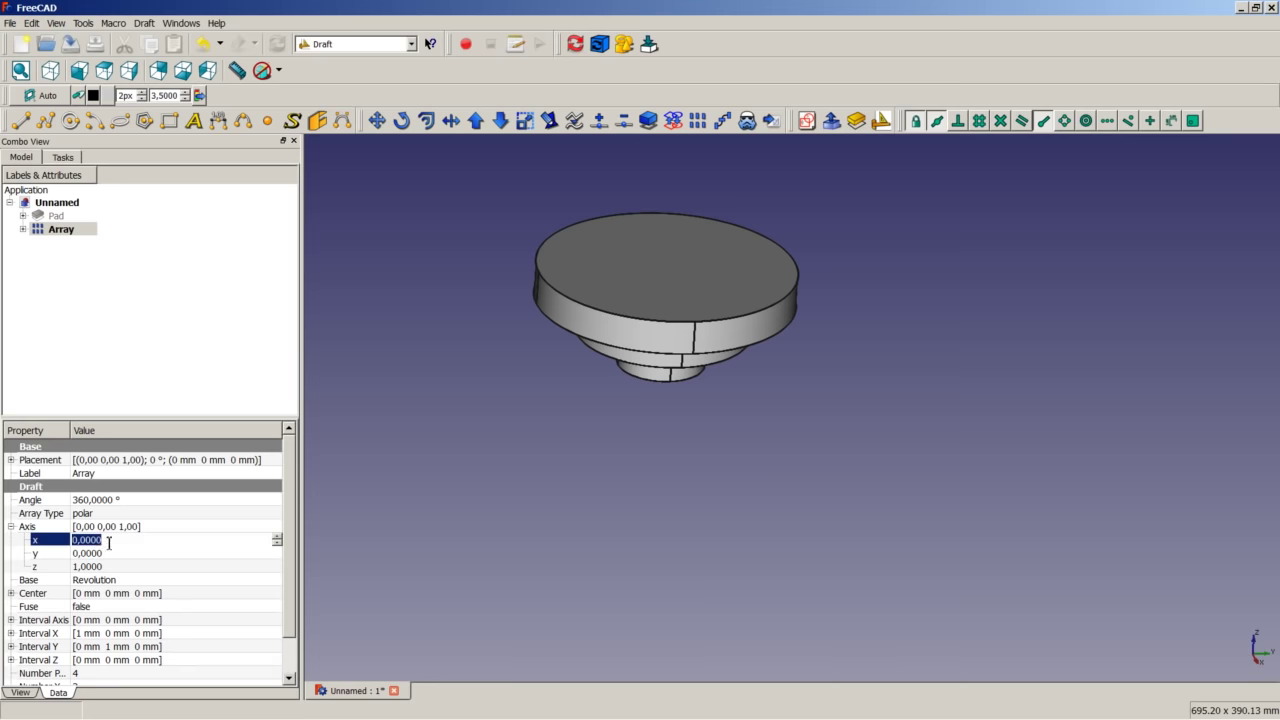
type("1")
left_click(110, 566)
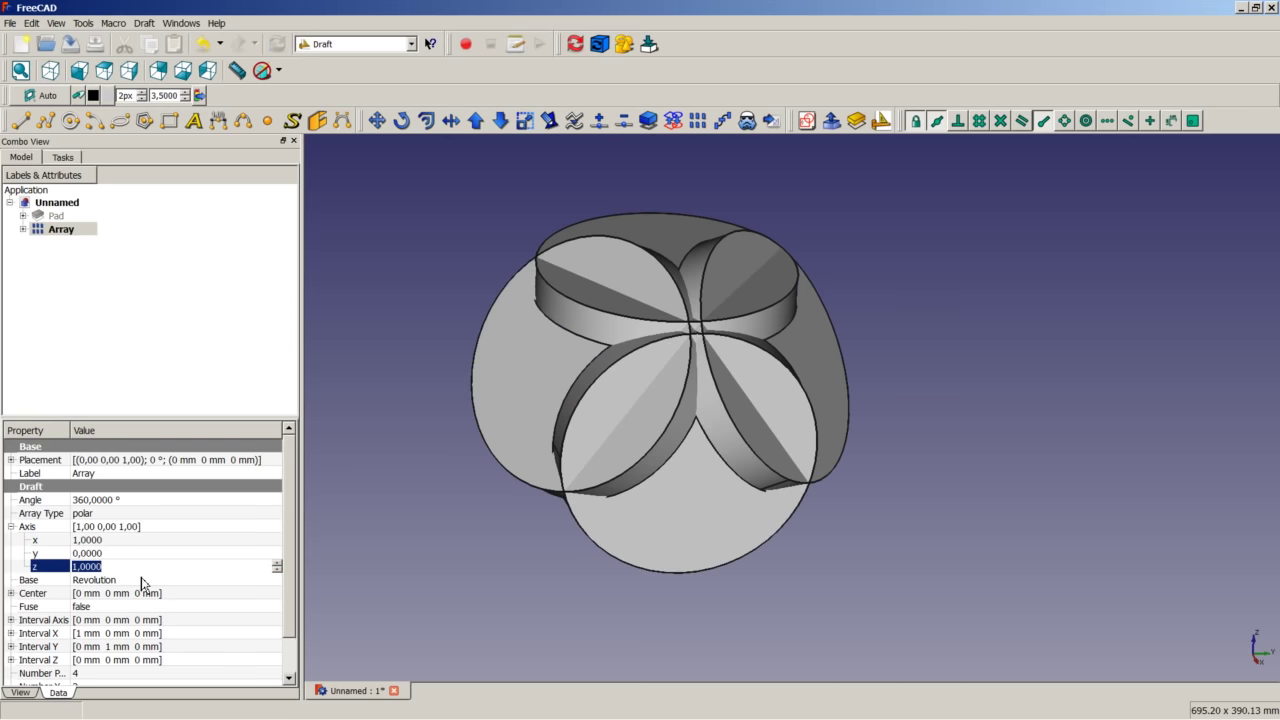
type("0")
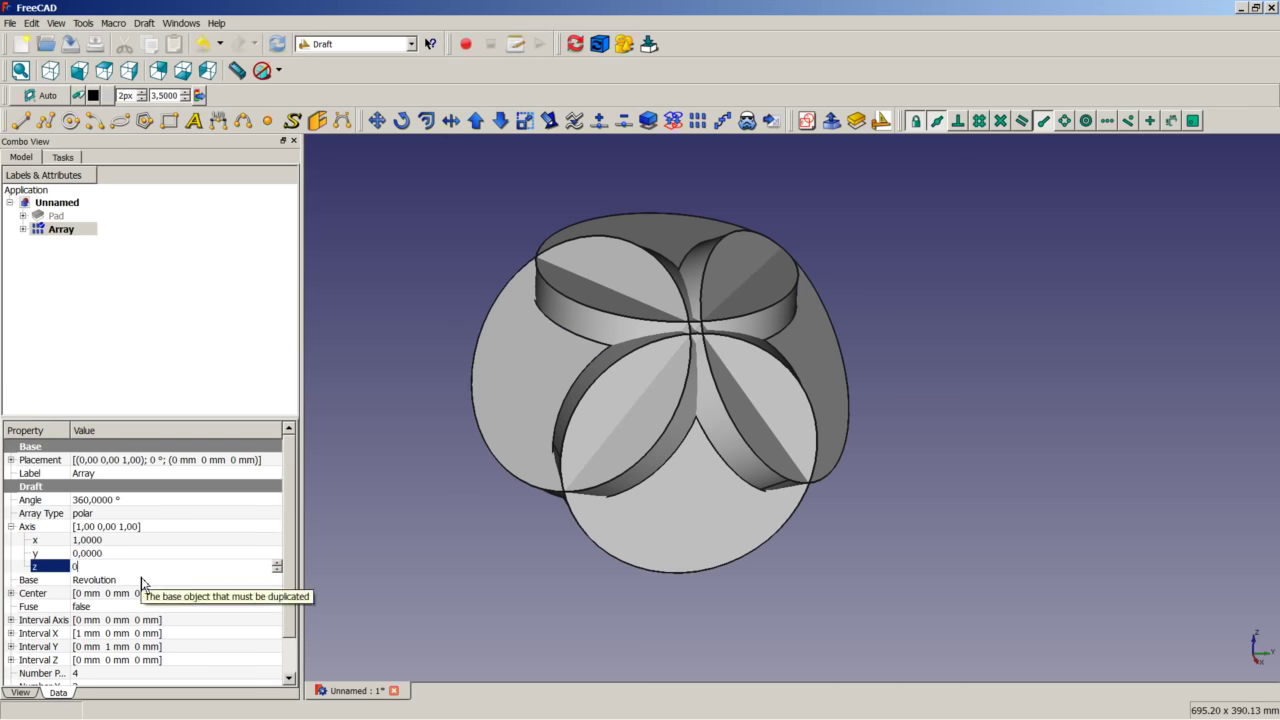
left_click(123, 555)
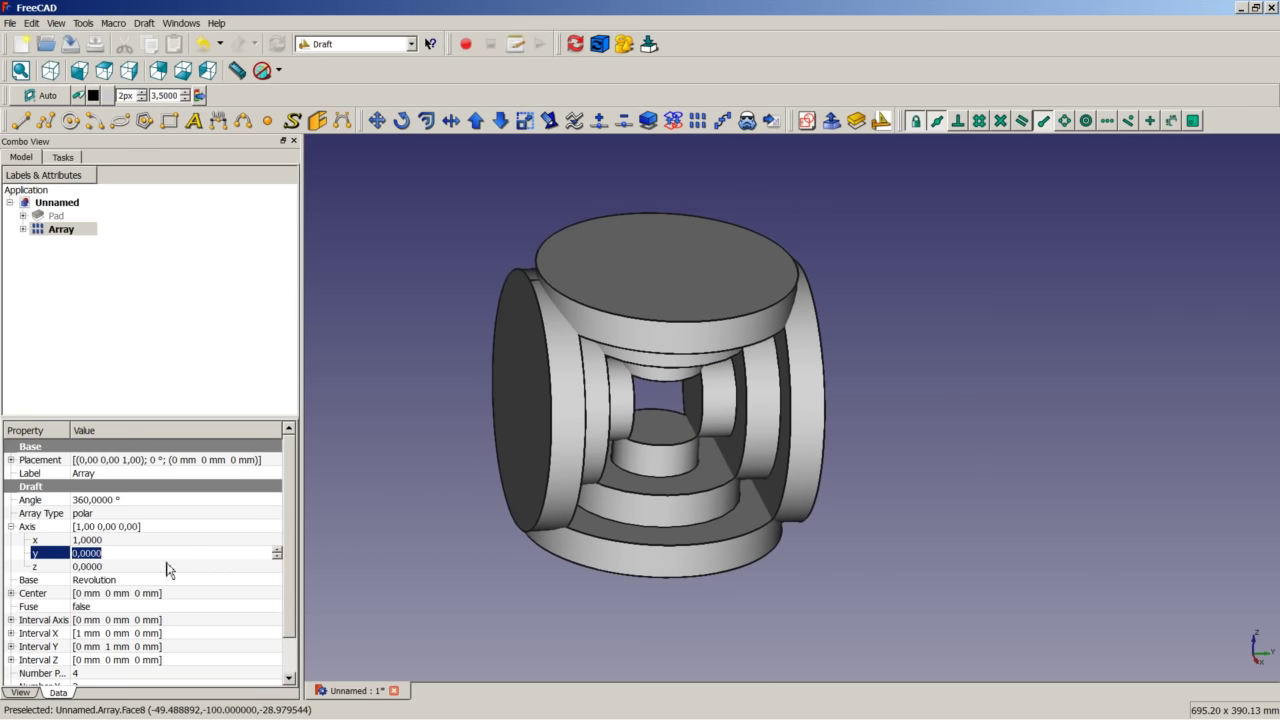
- Set the array's Fuse property to true
scroll(294, 568, "down", 1)
scroll(294, 575, "down", 2)
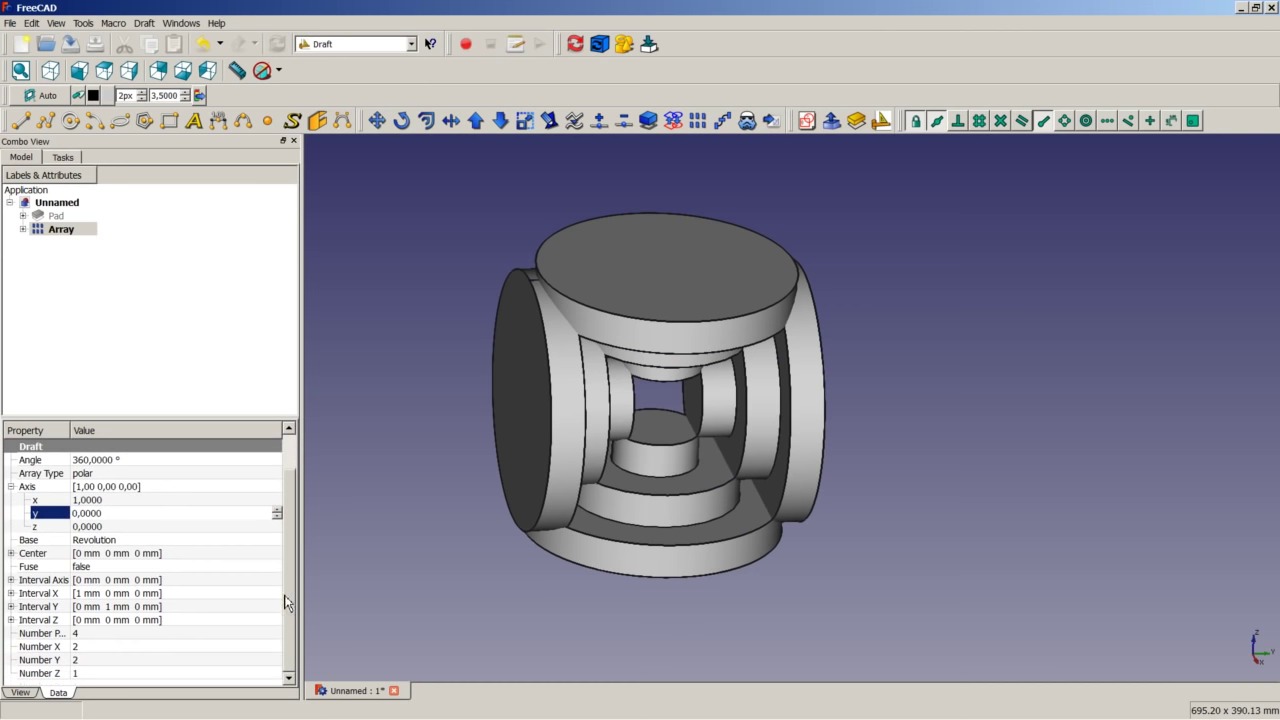
left_click(86, 568)
left_click(88, 568)
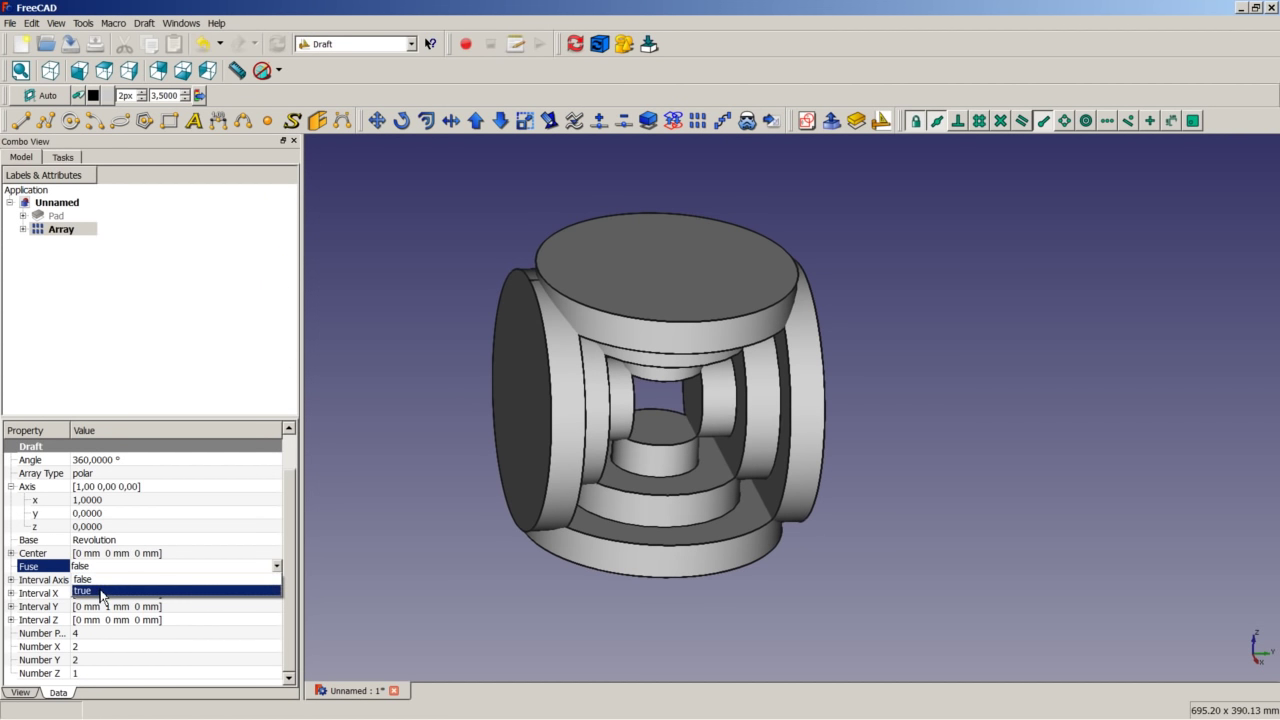
left_click(103, 591)
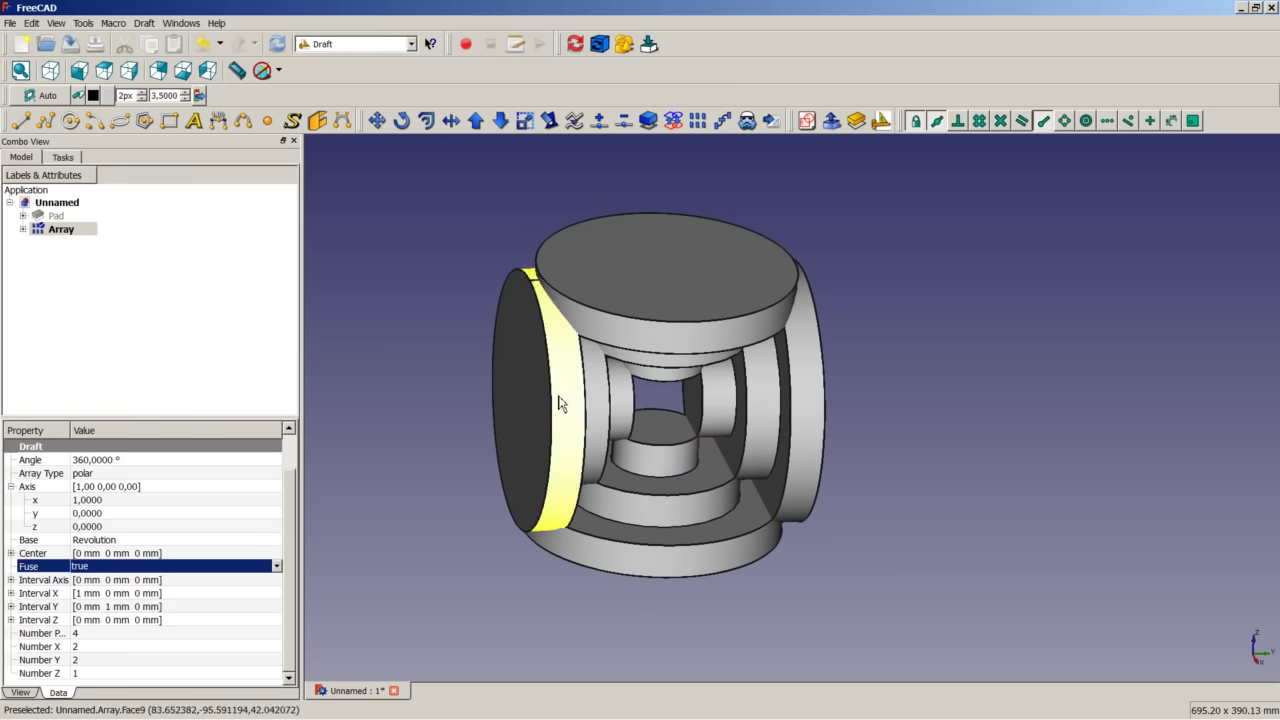
key("Return")
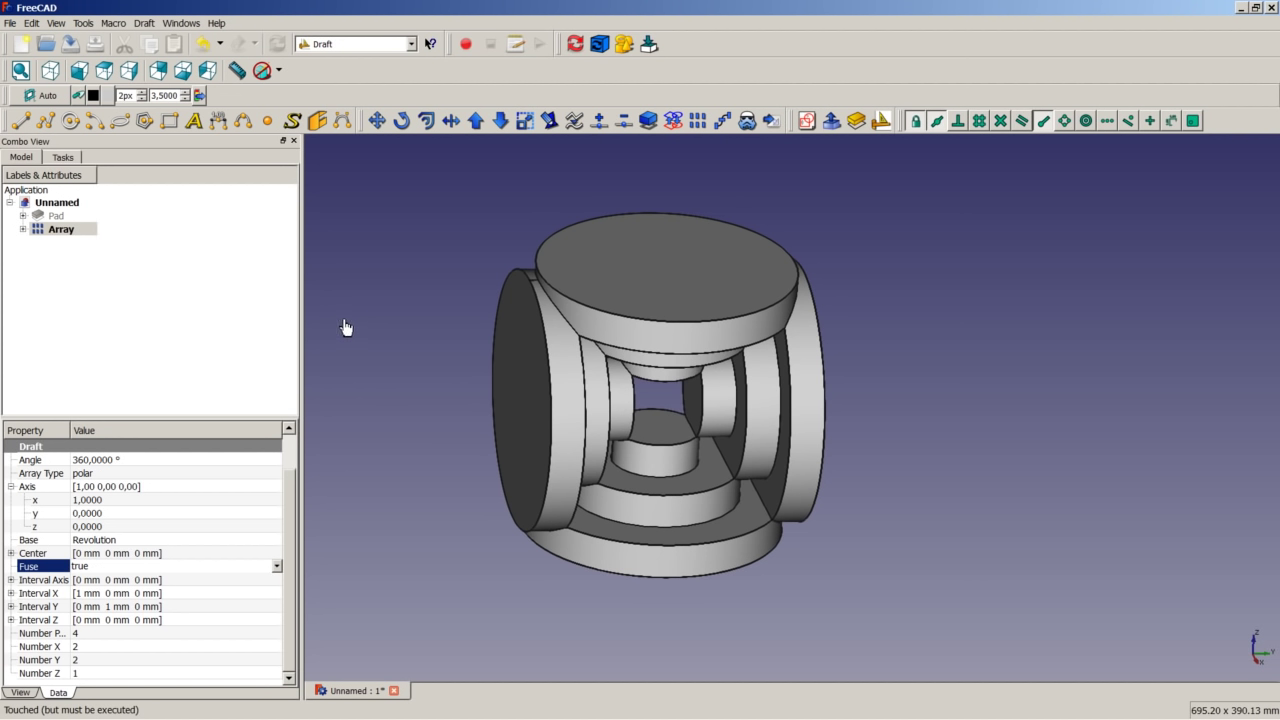
- Create a Draft clone of the revolved stepped body nested inside the array
left_click(23, 230)
left_click(78, 243)
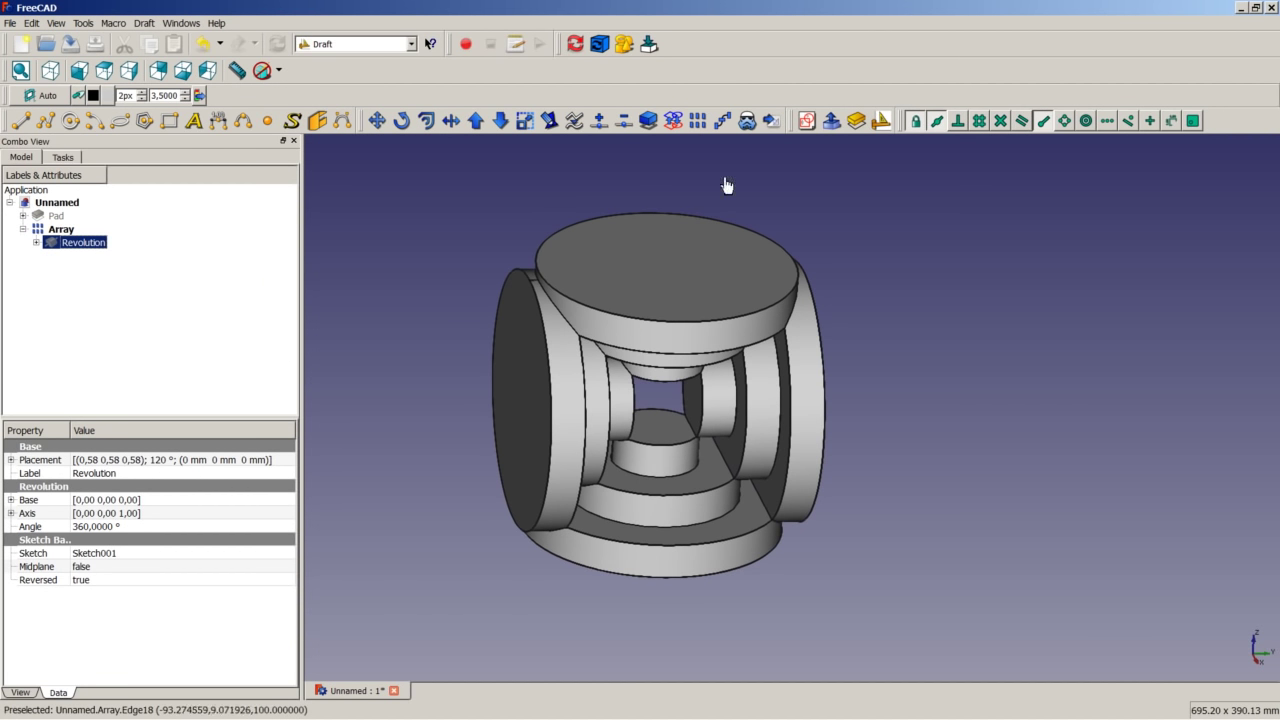
left_click(748, 121)
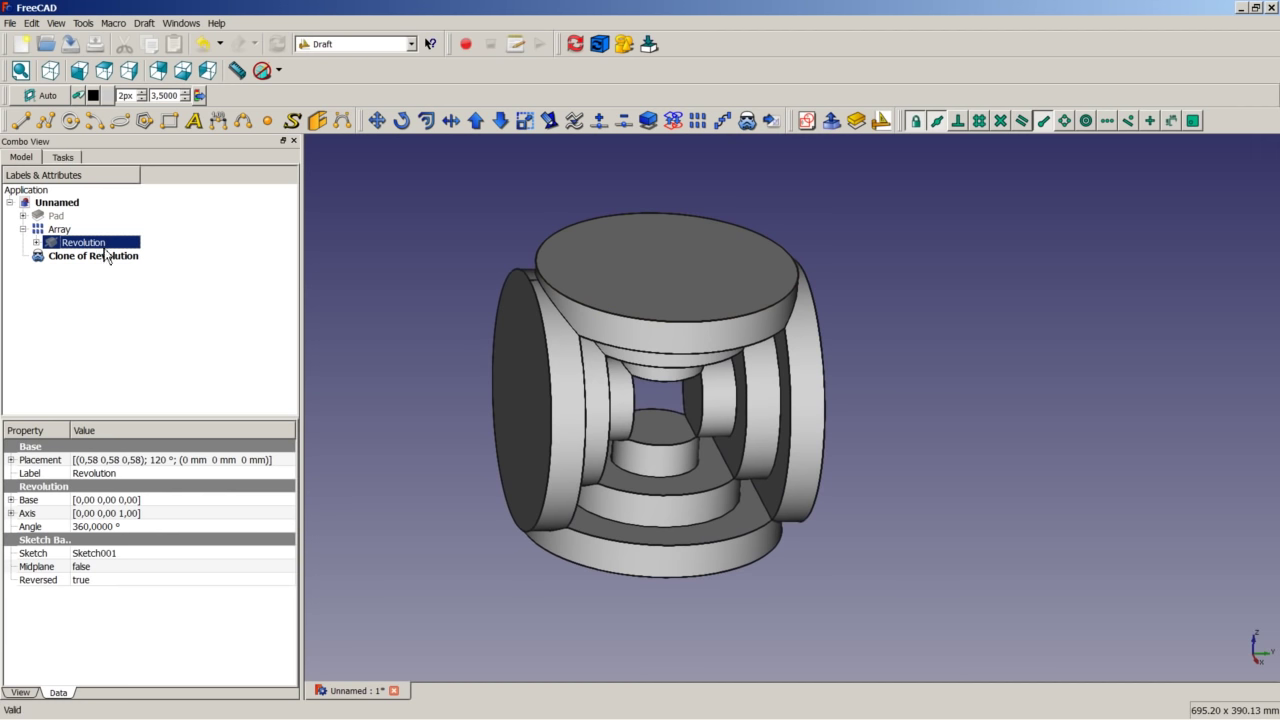
- Rotate the clone 90° about the Y axis as an incremental change to its placement
left_click(66, 257)
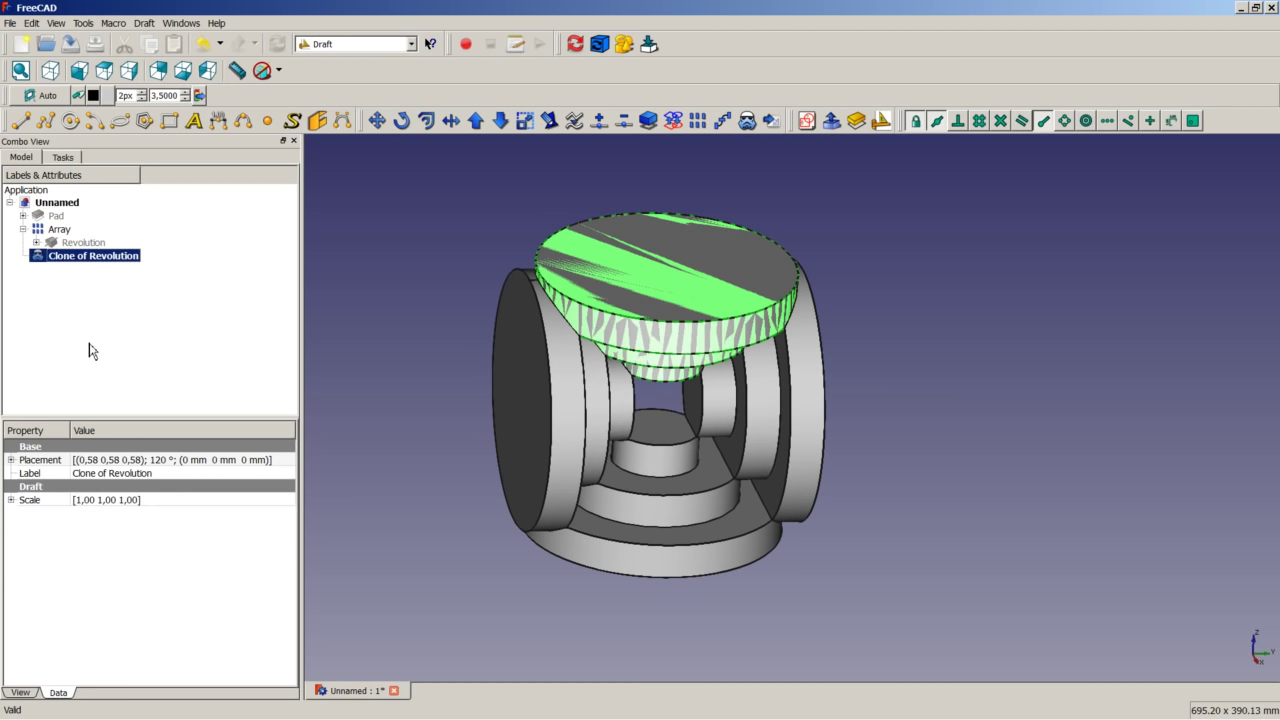
left_click(138, 461)
left_click(288, 460)
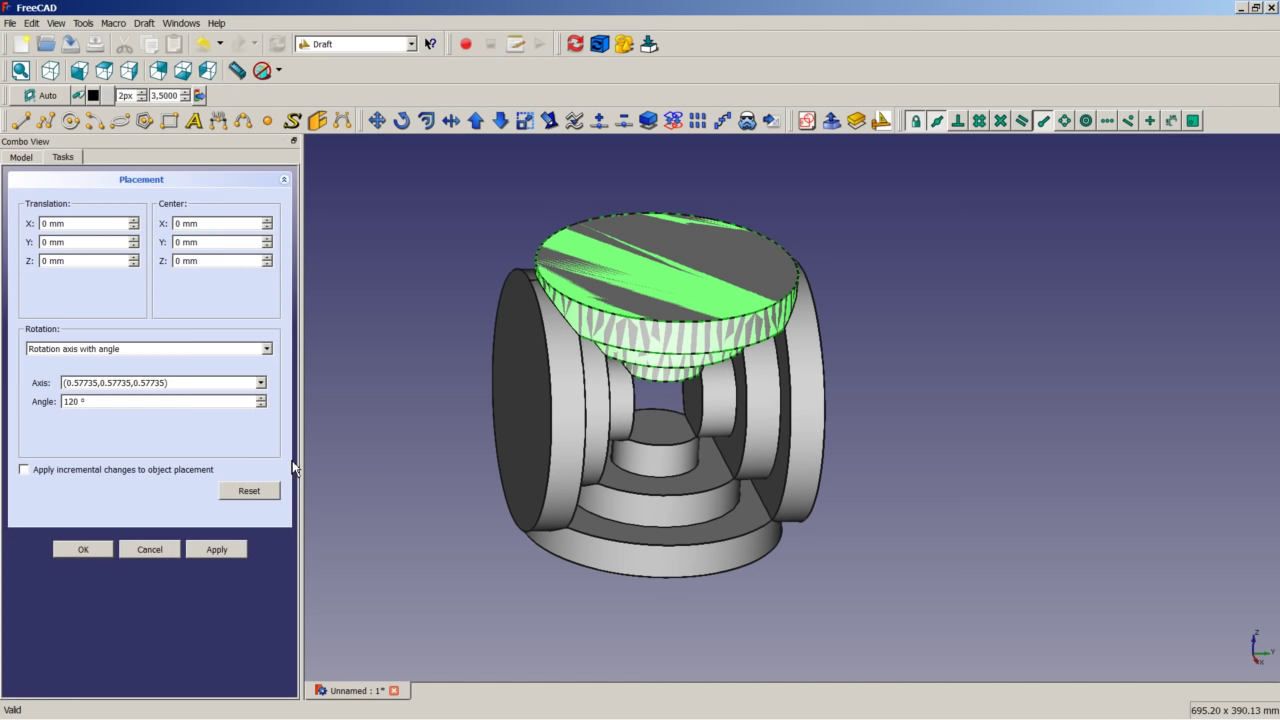
left_click(66, 470)
left_click(100, 384)
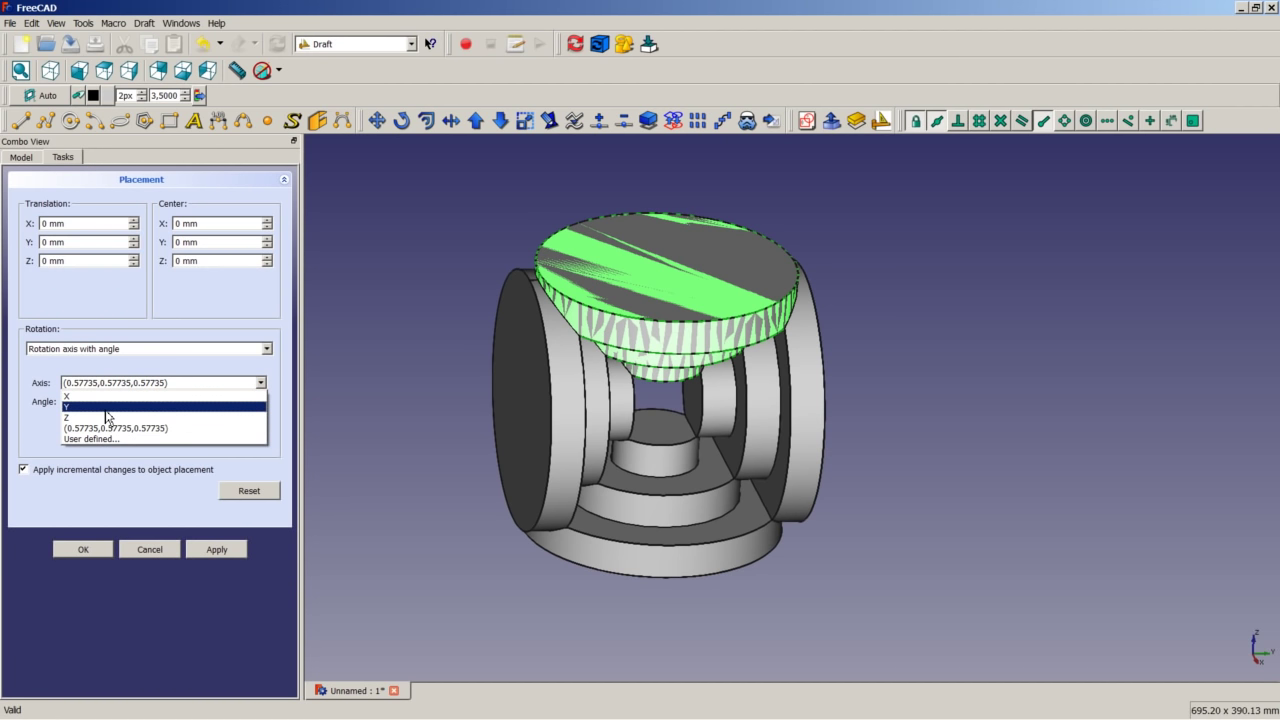
left_click(106, 407)
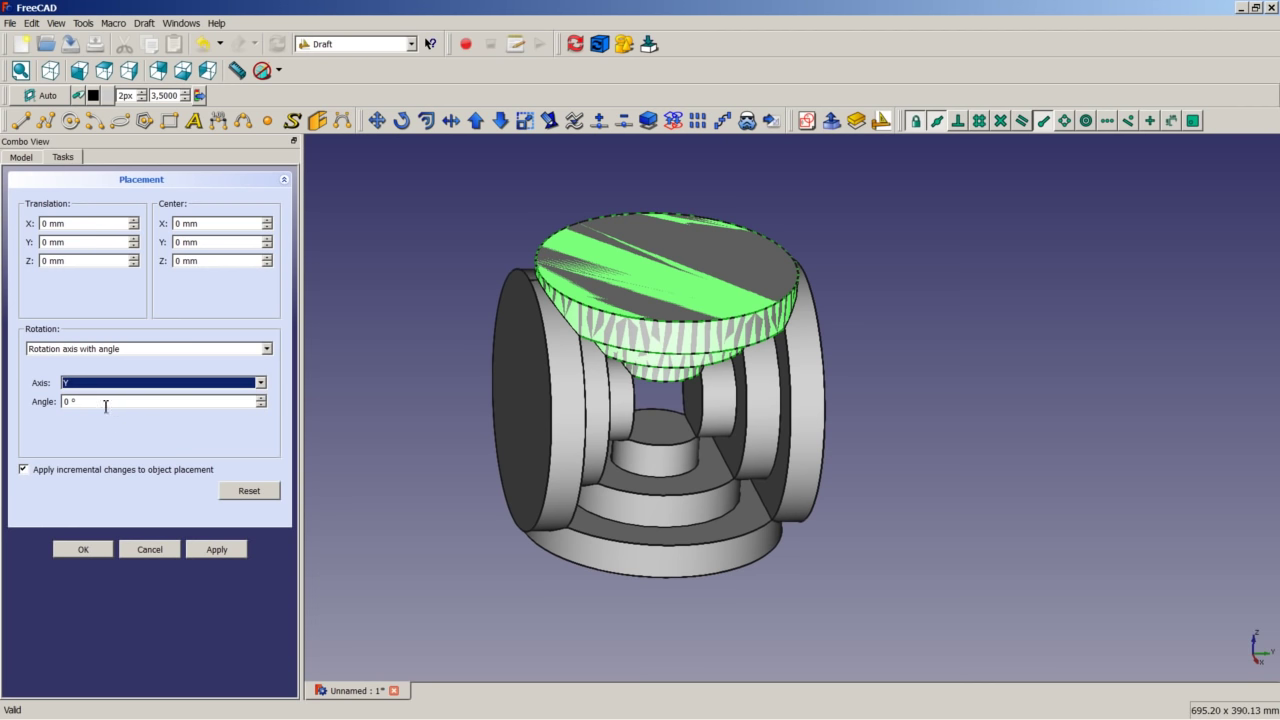
left_click(105, 406)
type("90")
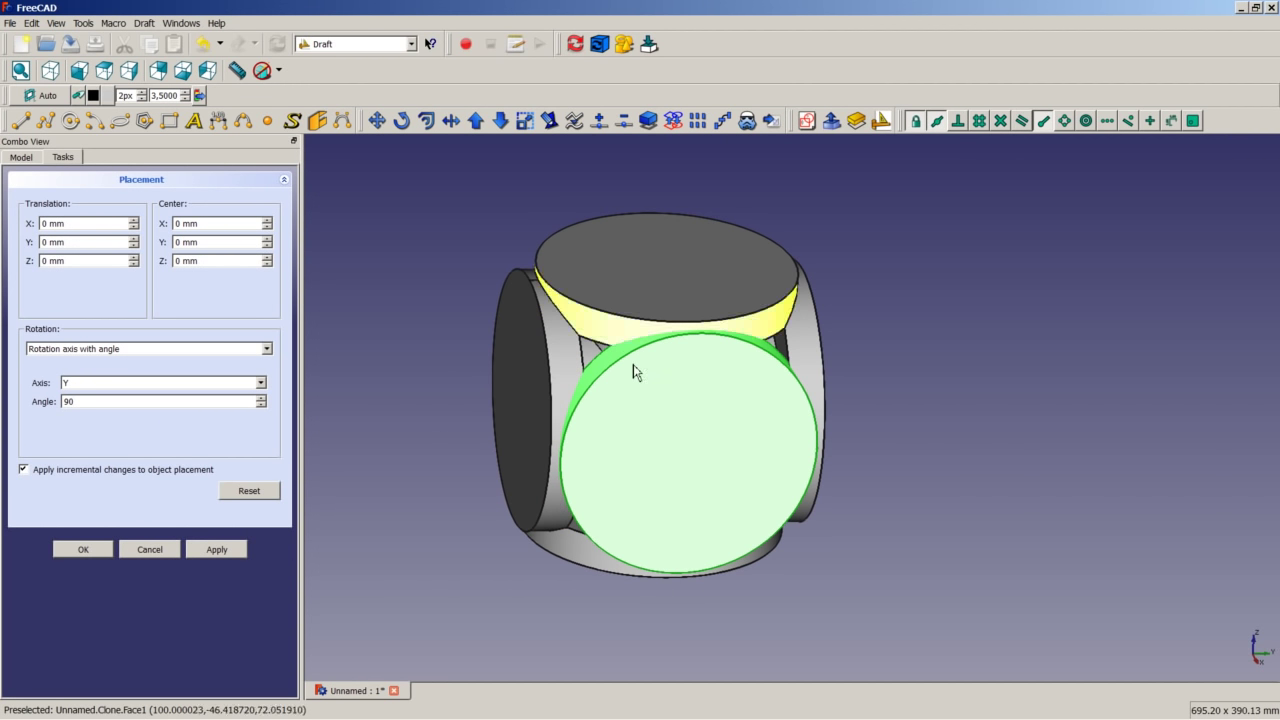
left_click(97, 551)
left_click(414, 388)
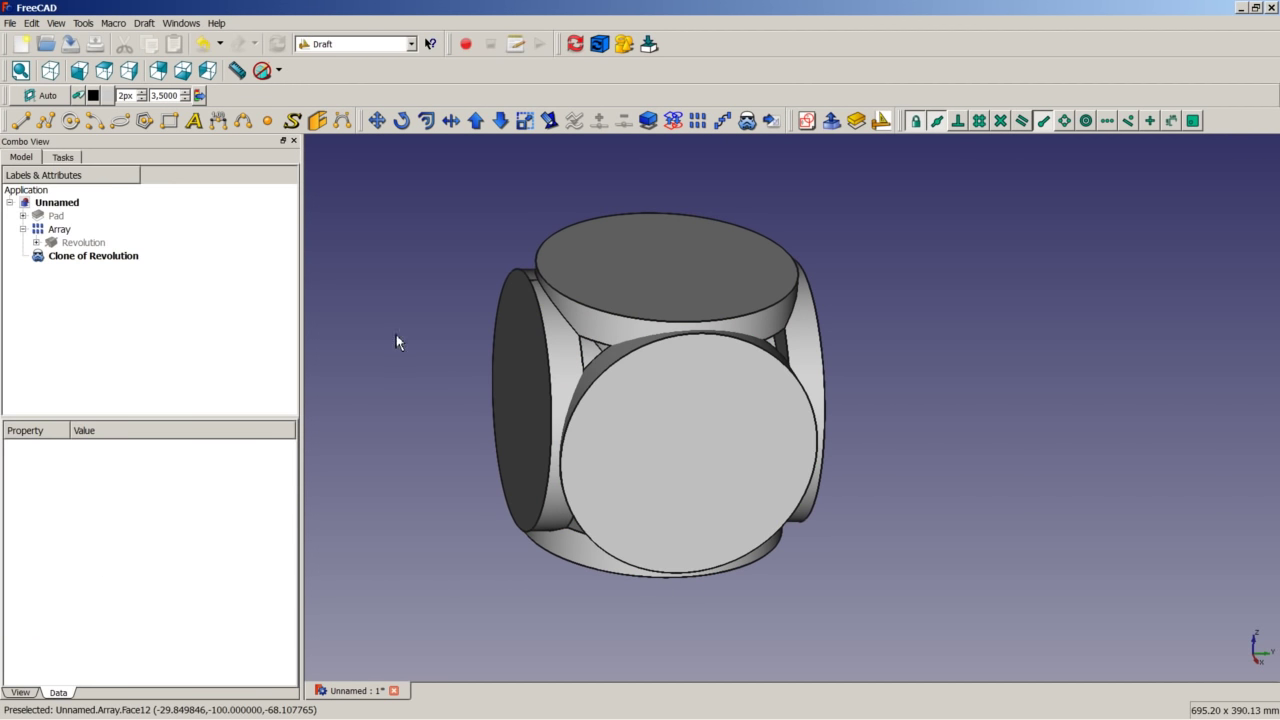
- Create a second clone of the revolved body and incrementally rotate it -90° about the Y axis
left_click(61, 244)
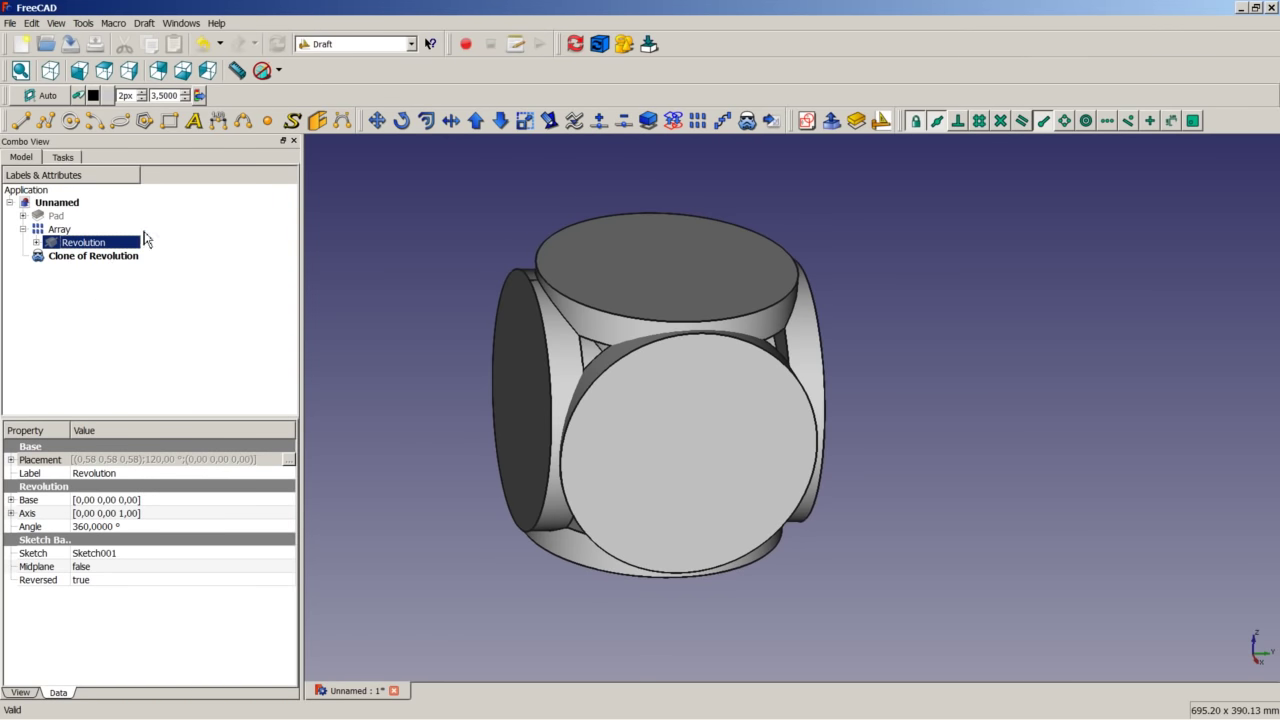
left_click(747, 120)
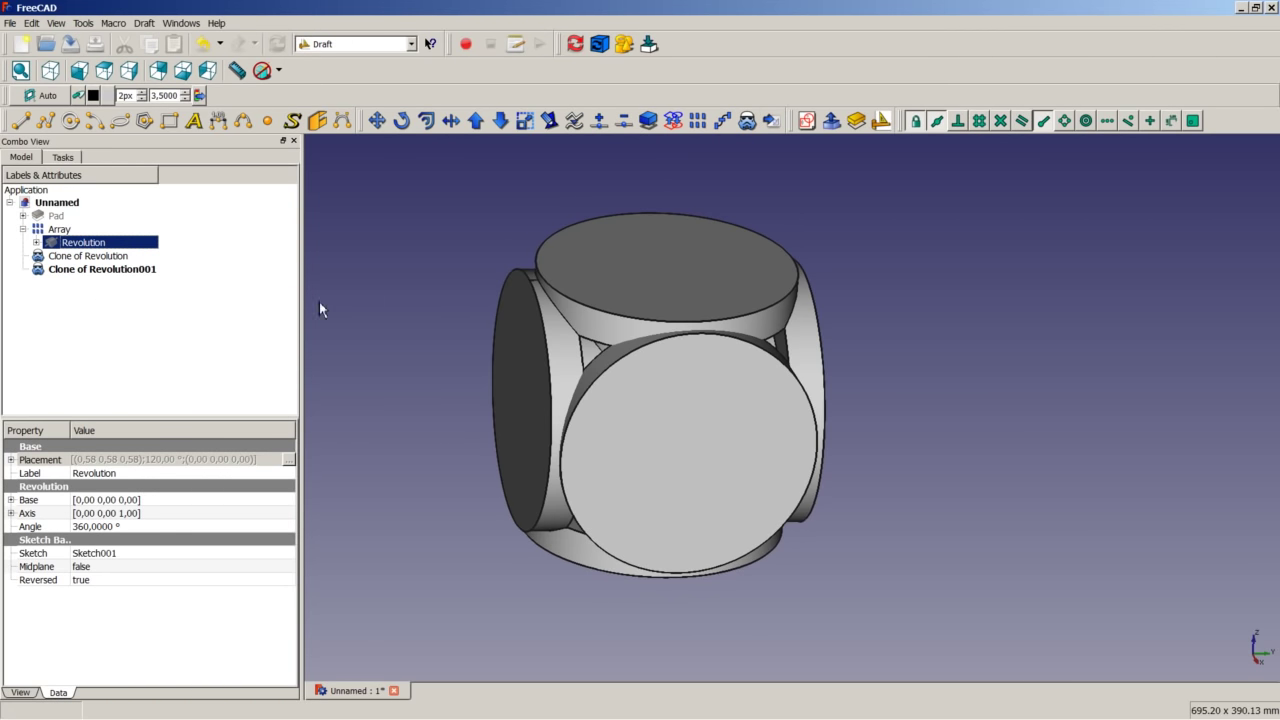
left_click(105, 270)
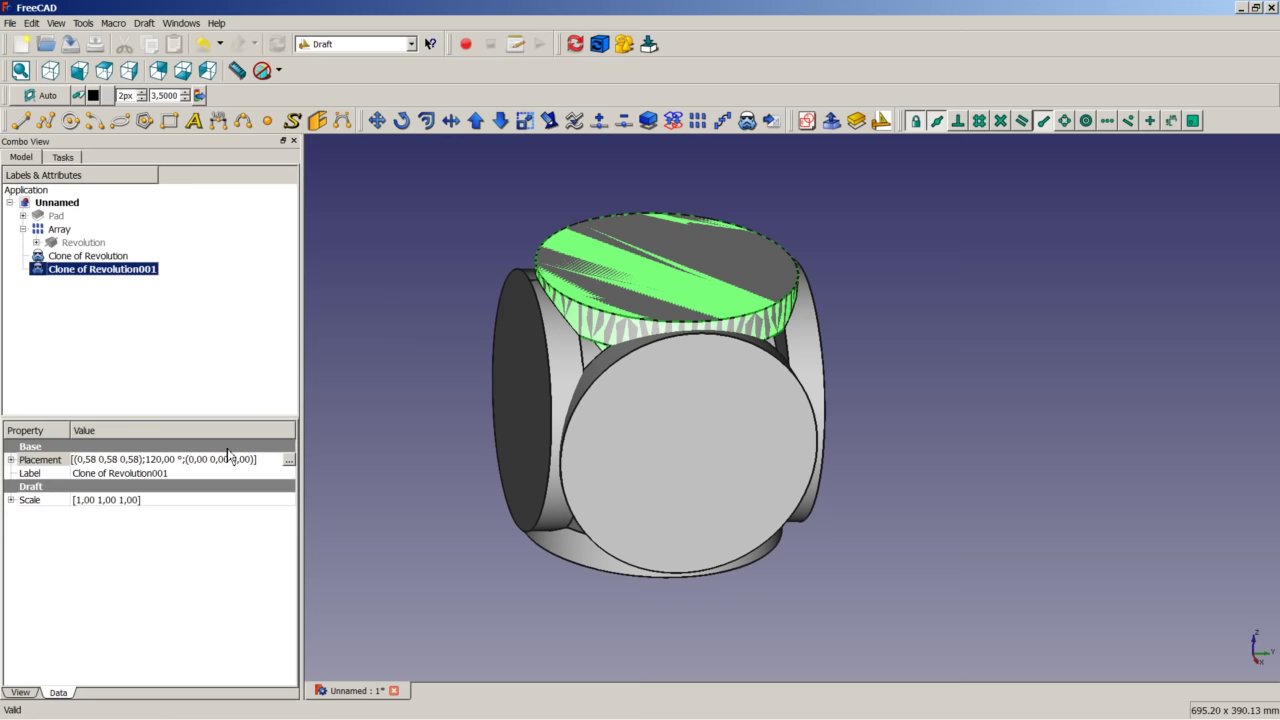
left_click(288, 461)
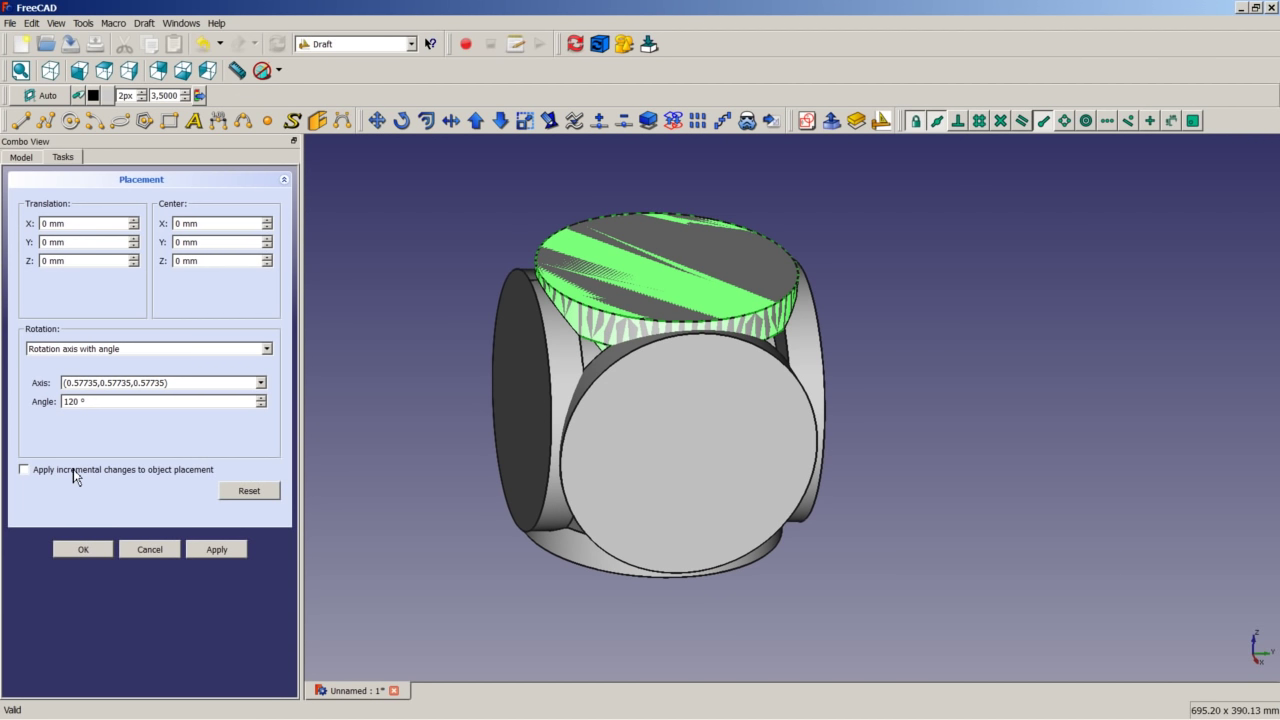
left_click(96, 390)
left_click(88, 418)
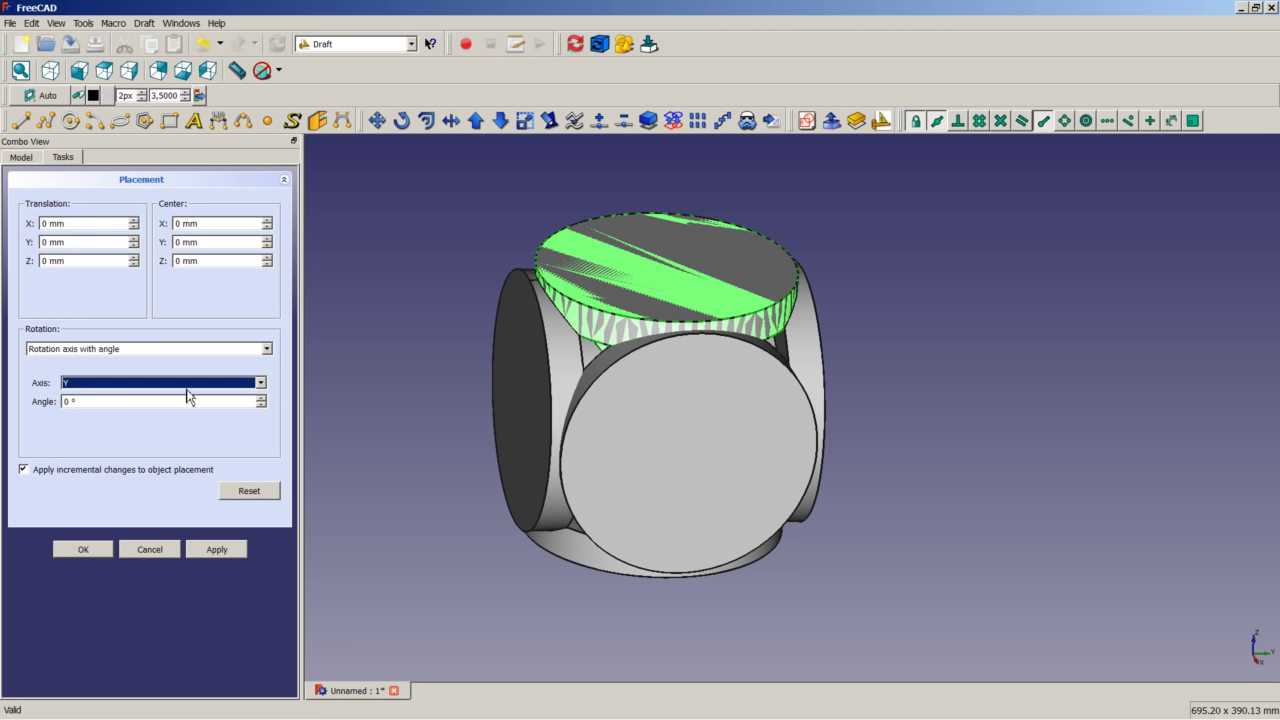
left_click(105, 402)
left_click_drag(105, 404, 52, 410)
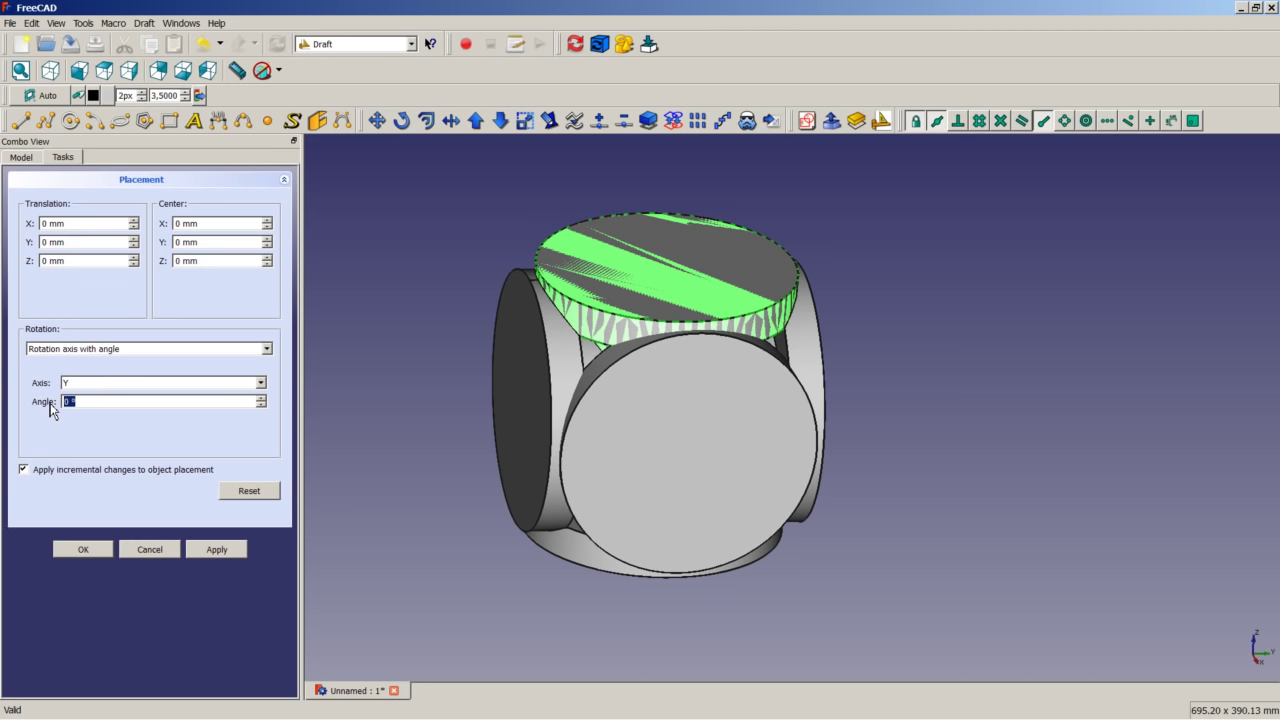
type("-9")
type("0")
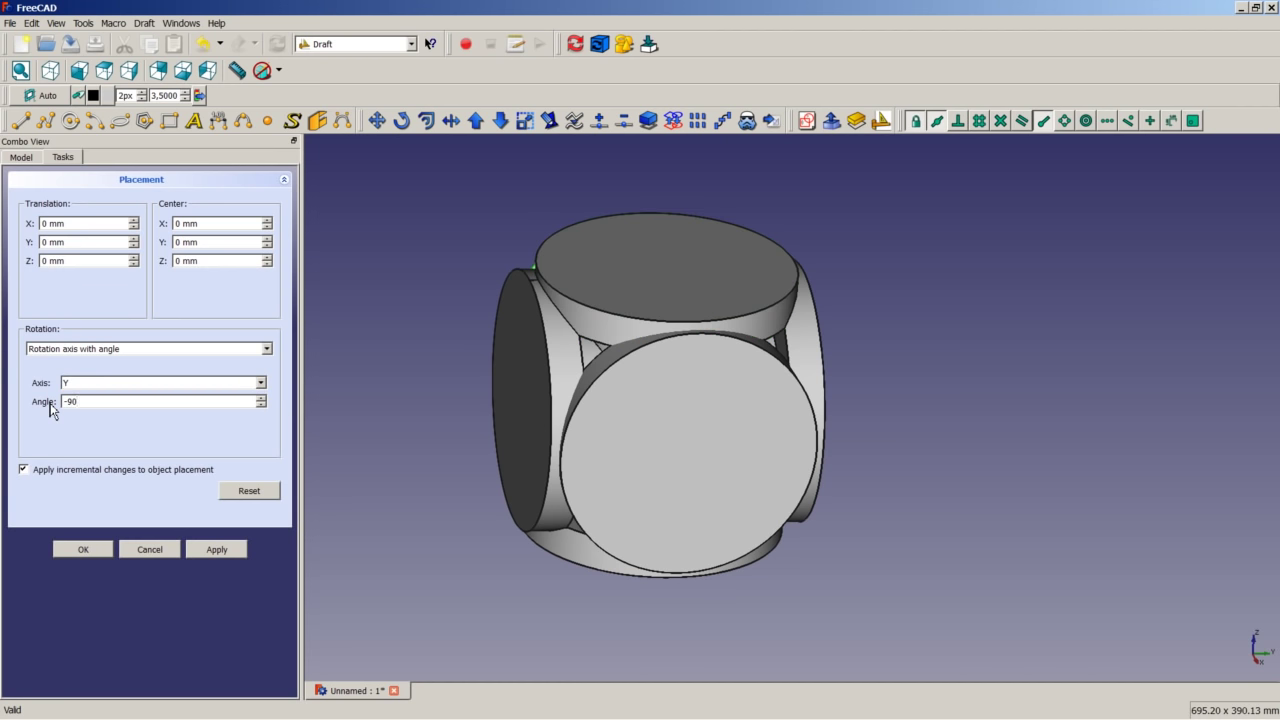
left_click(108, 551)
left_click(364, 431)
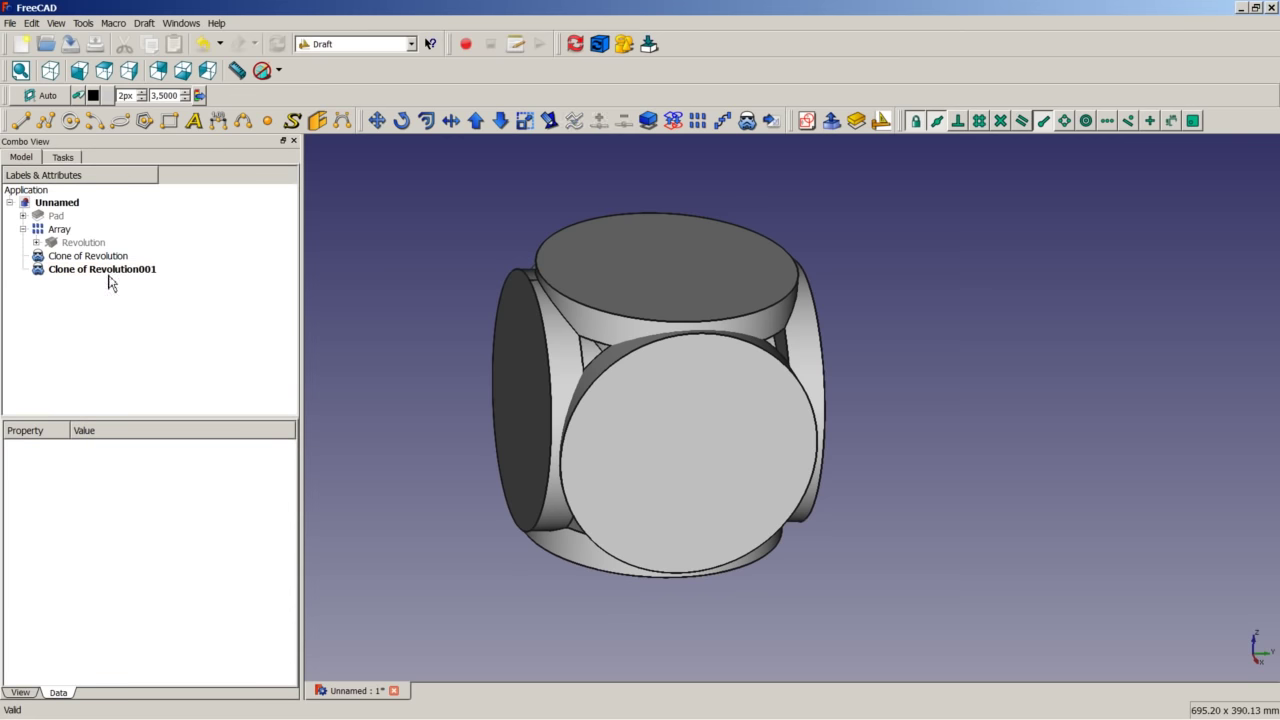
left_click(24, 229)
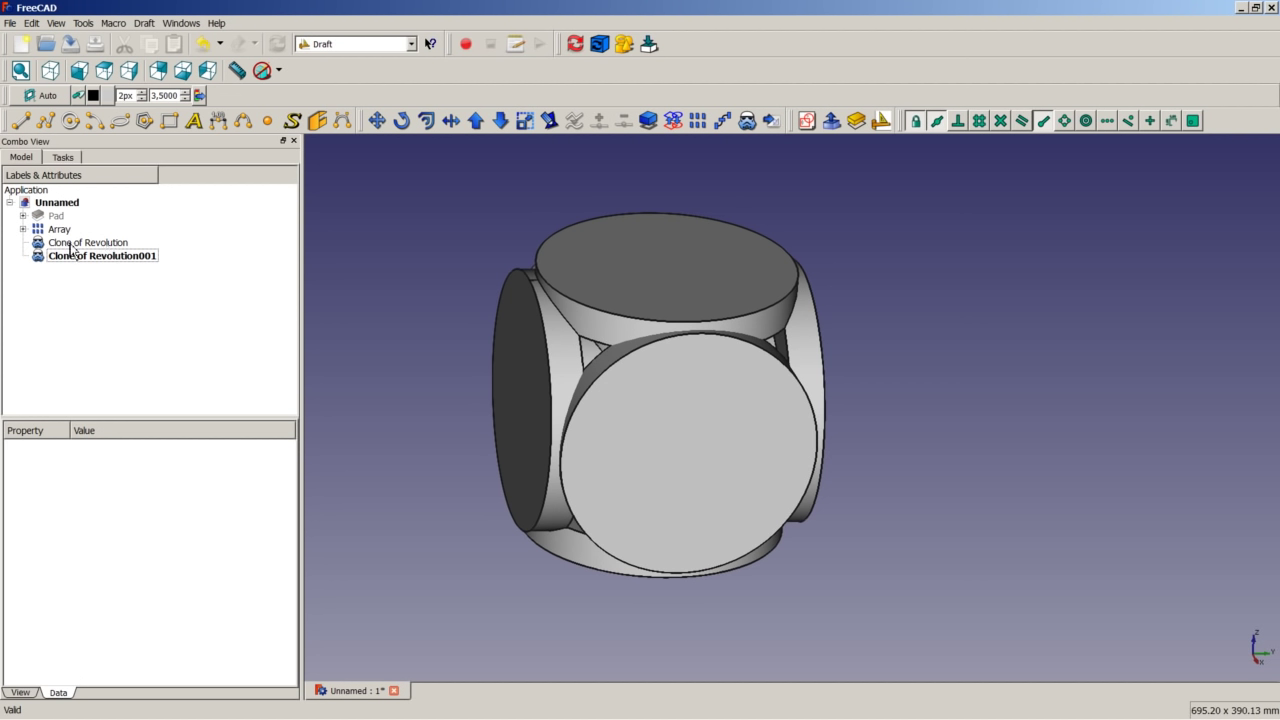
left_click(22, 229)
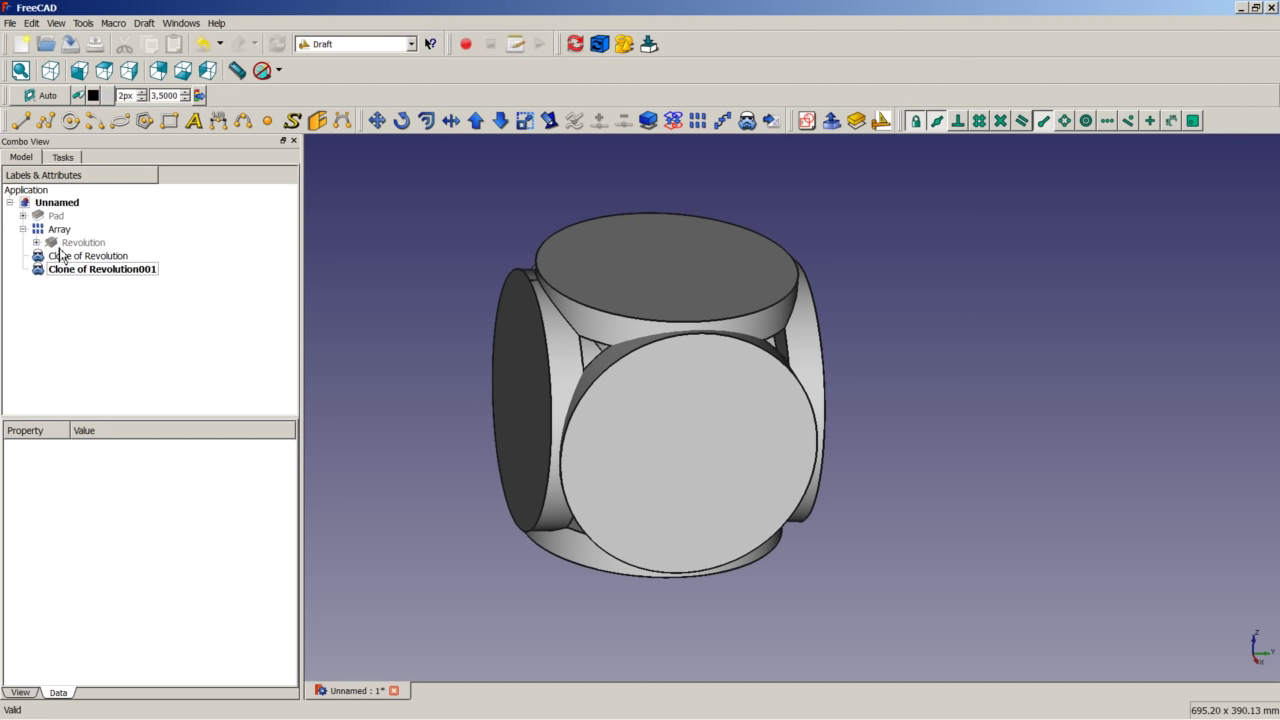
left_click(37, 243)
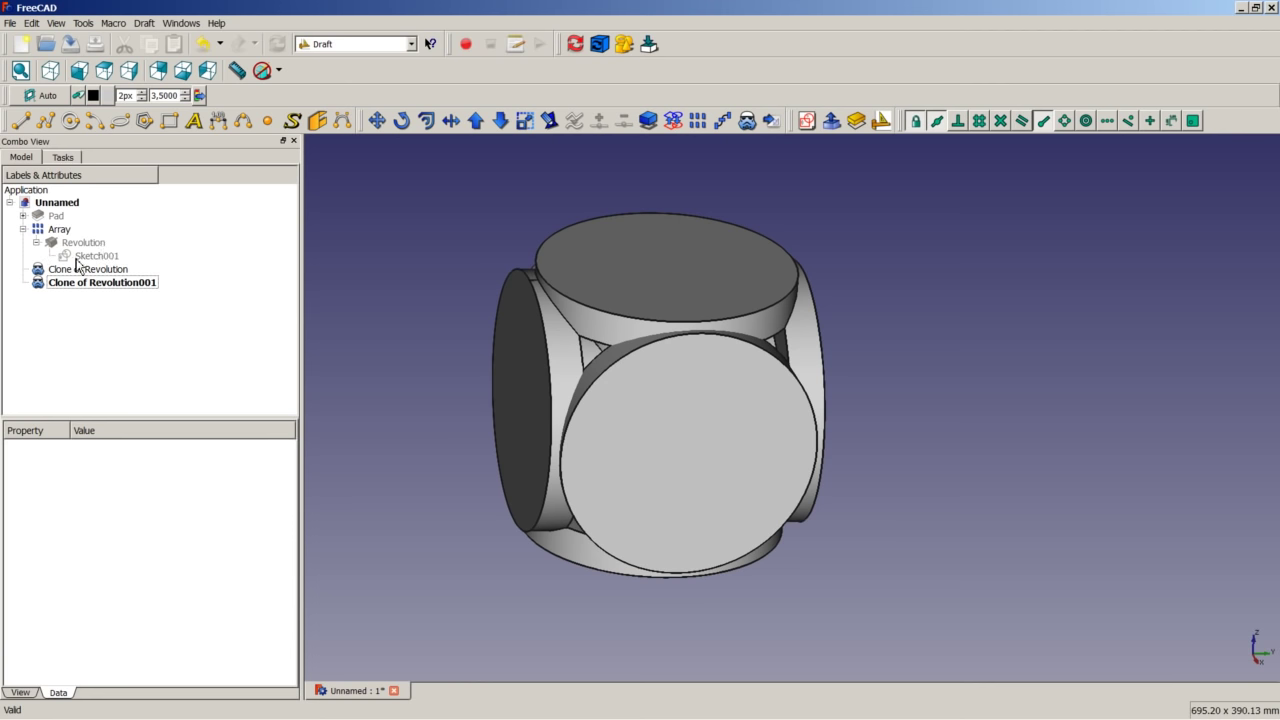
left_click(36, 242)
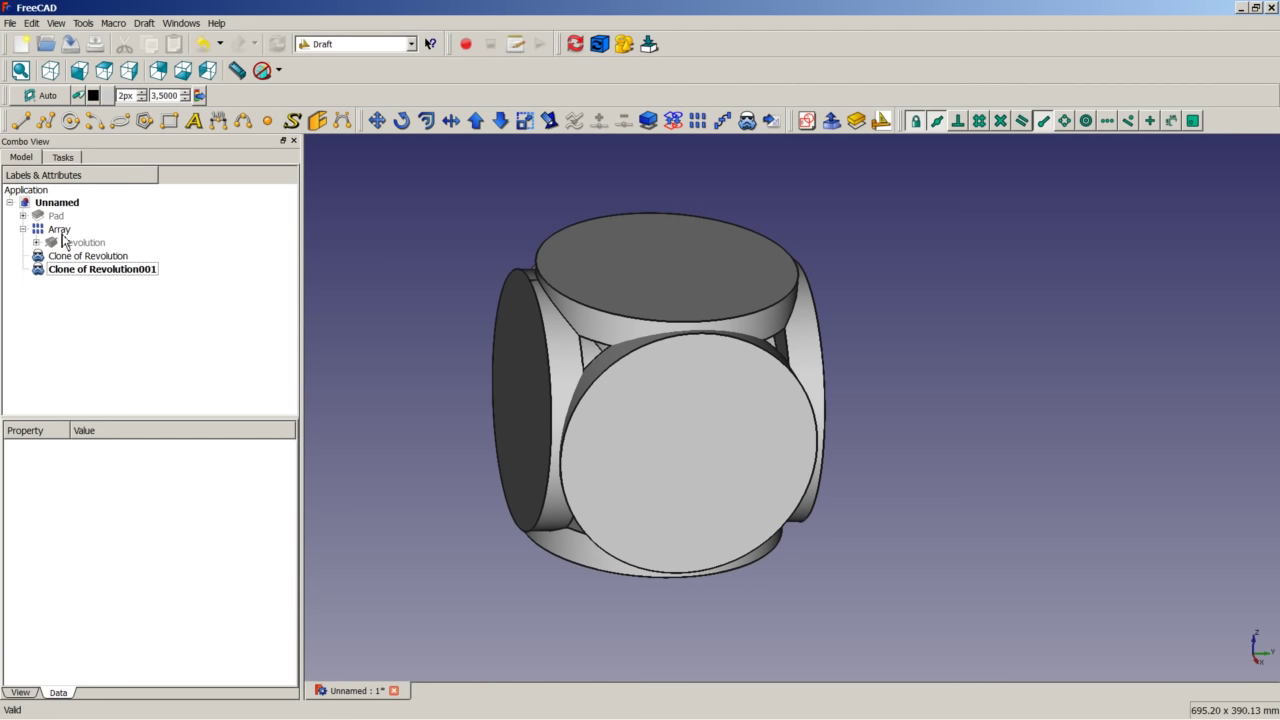
- Switch to the Part workbench and fuse the array with both clones of the revolved body into one solid
left_click(60, 231)
left_click(62, 257, "ctrl")
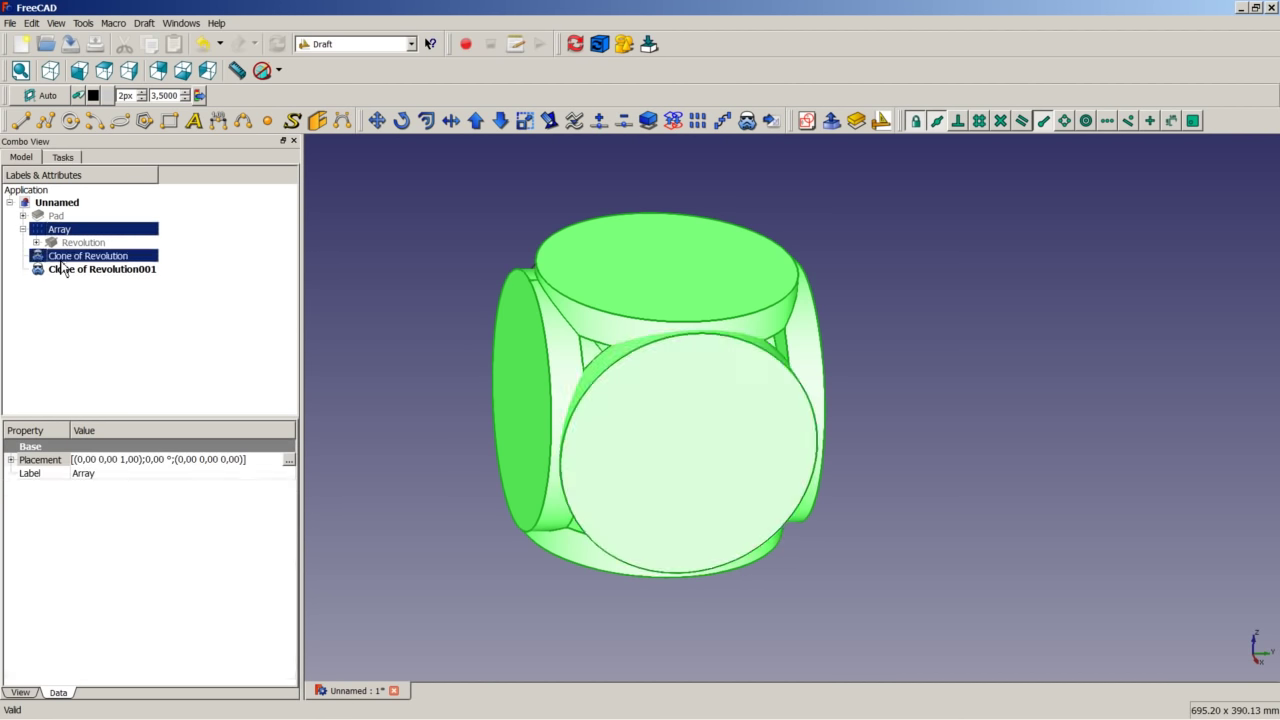
left_click(64, 270, "ctrl")
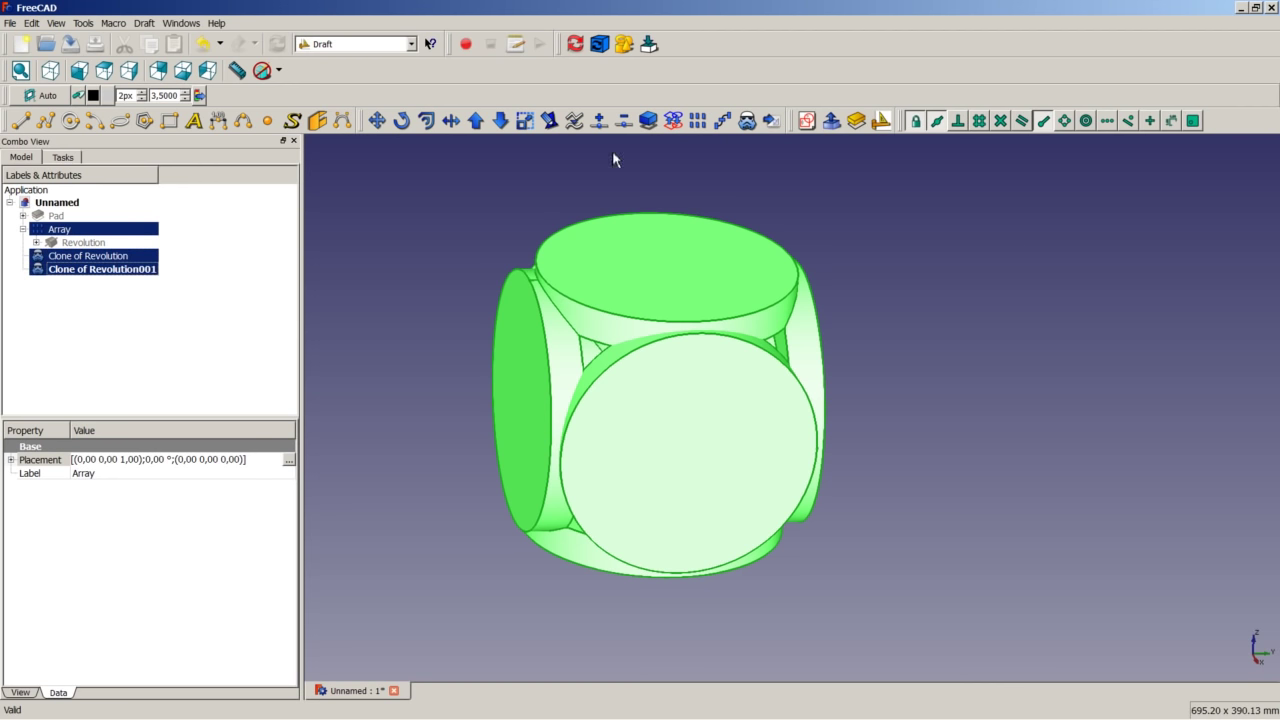
left_click(381, 52)
left_click(357, 168)
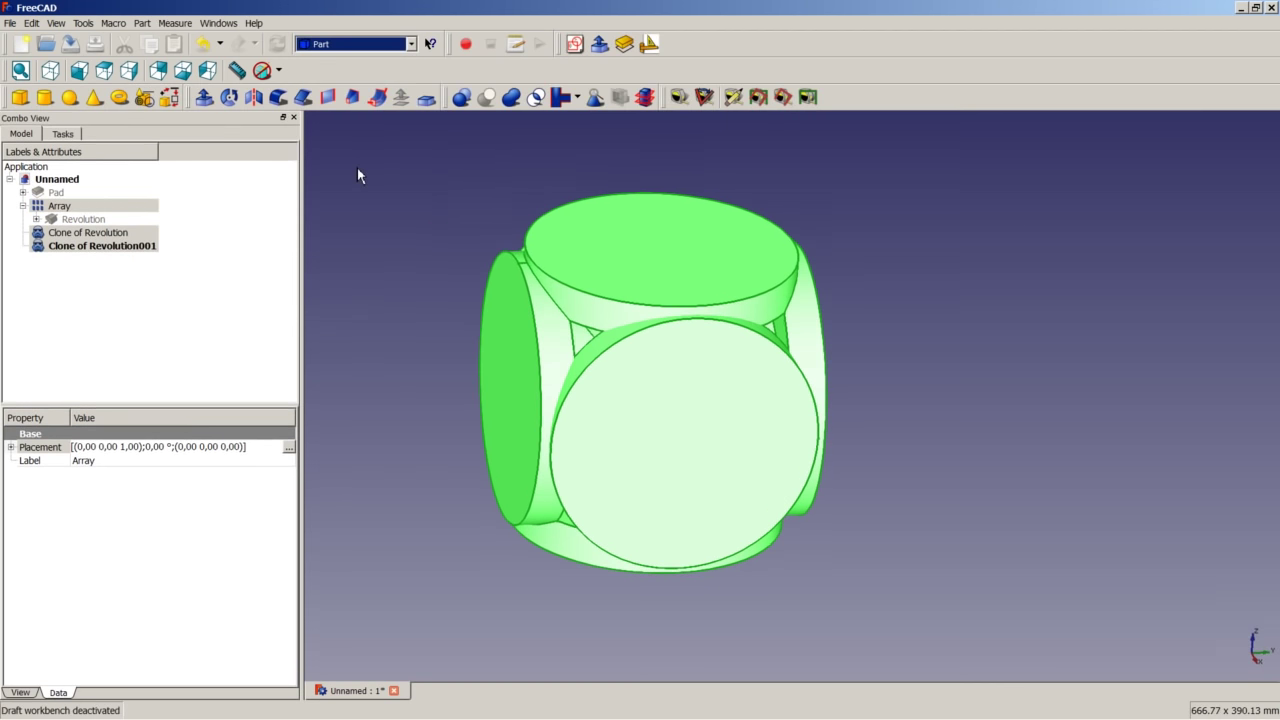
left_click(512, 97)
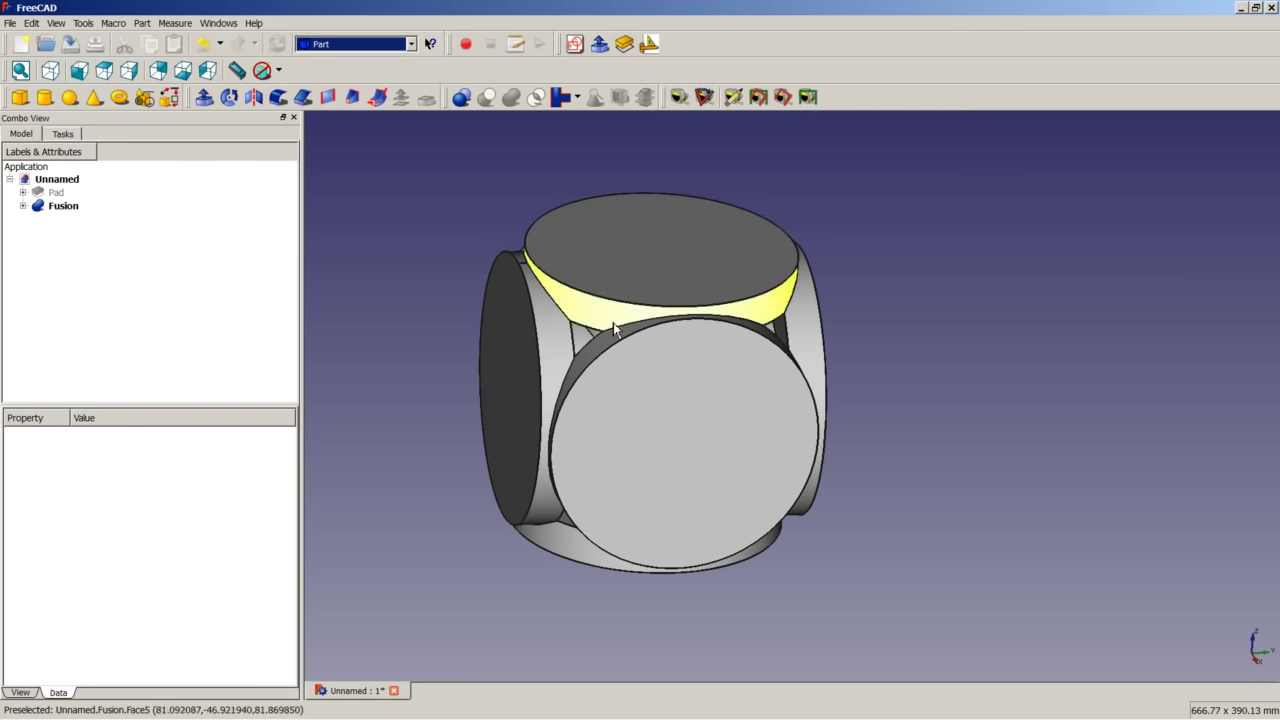
- Make the hidden 200 mm pad visible and subtract the fused body from it with a Boolean cut
left_click(58, 194)
right_click(58, 194)
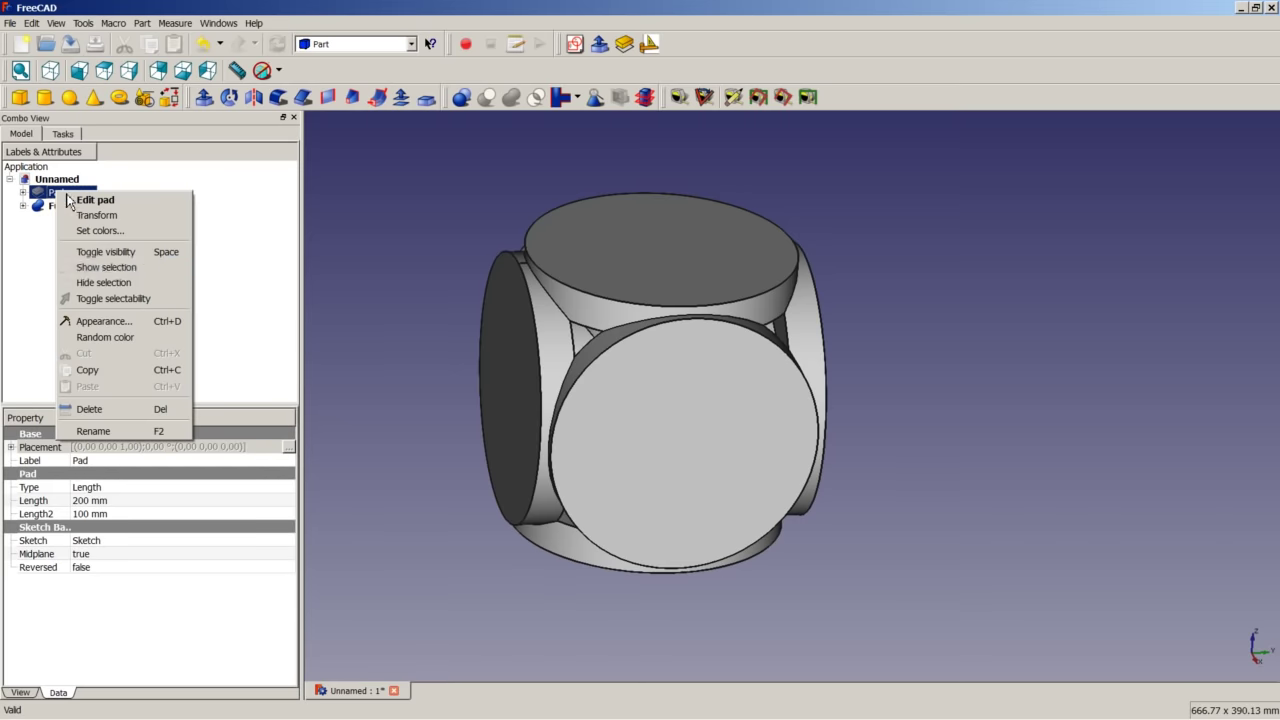
left_click(131, 252)
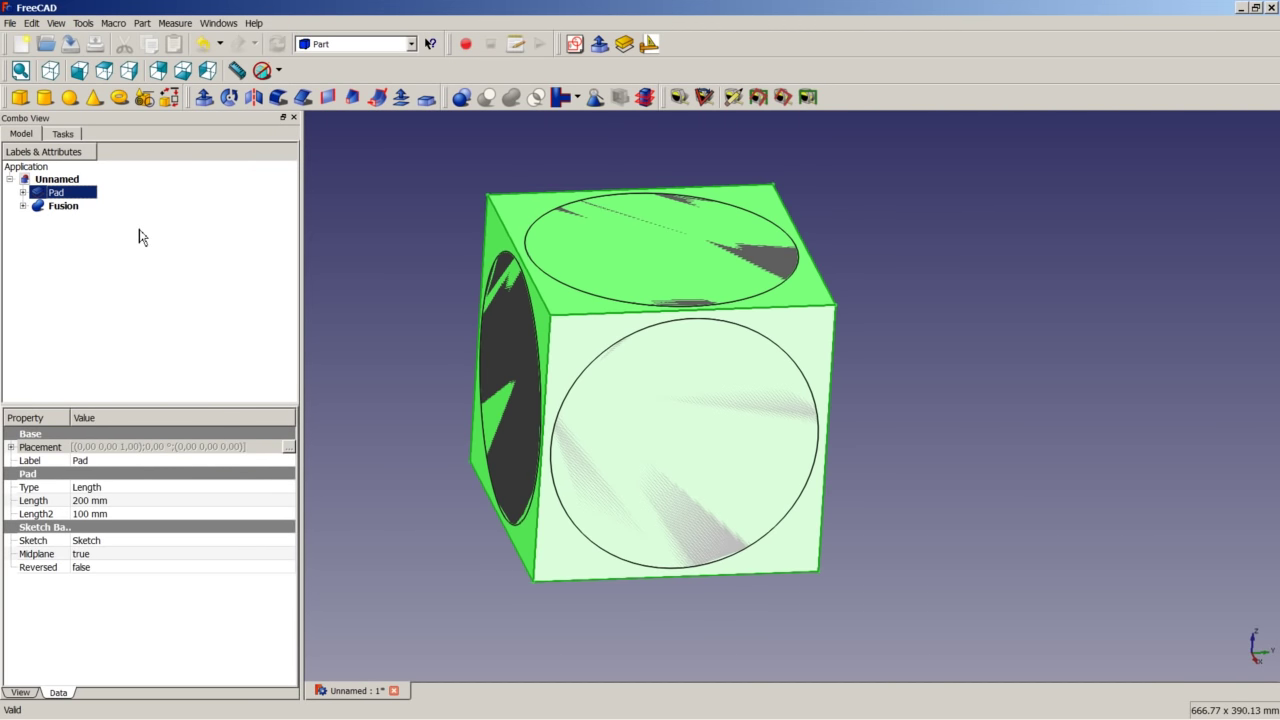
left_click(139, 236)
left_click(62, 193)
left_click(64, 207, "ctrl")
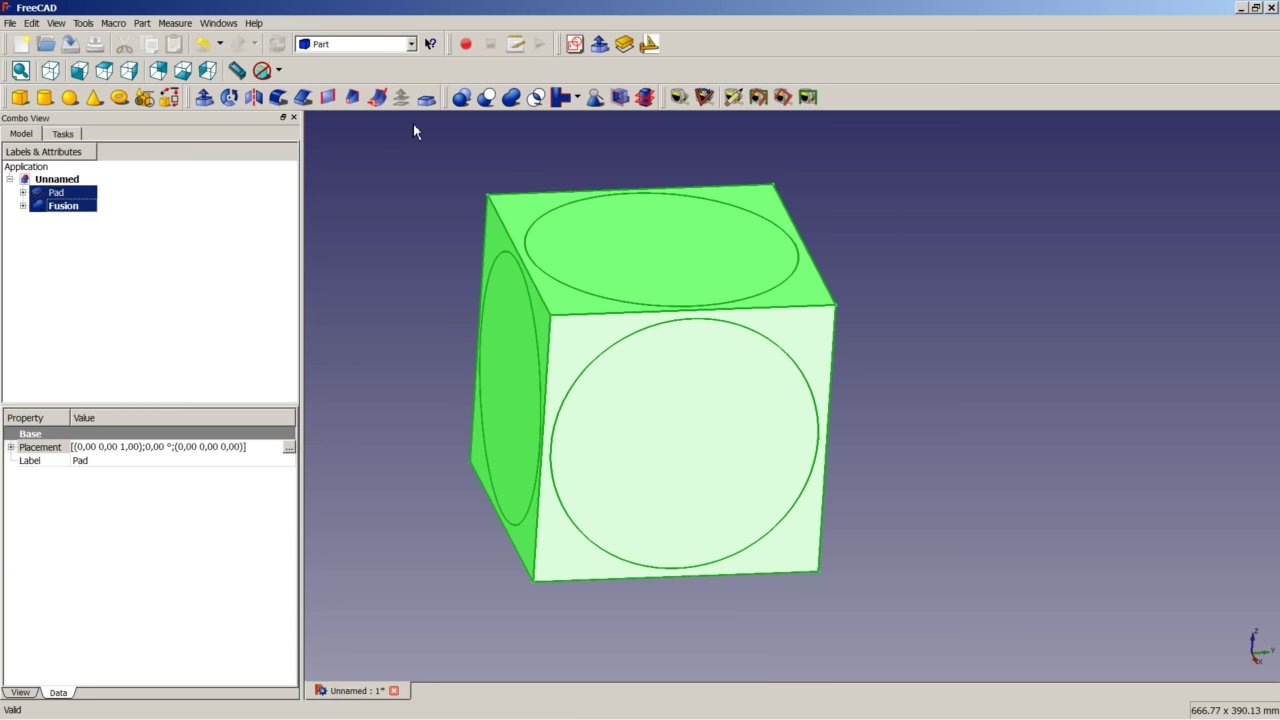
left_click(489, 98)
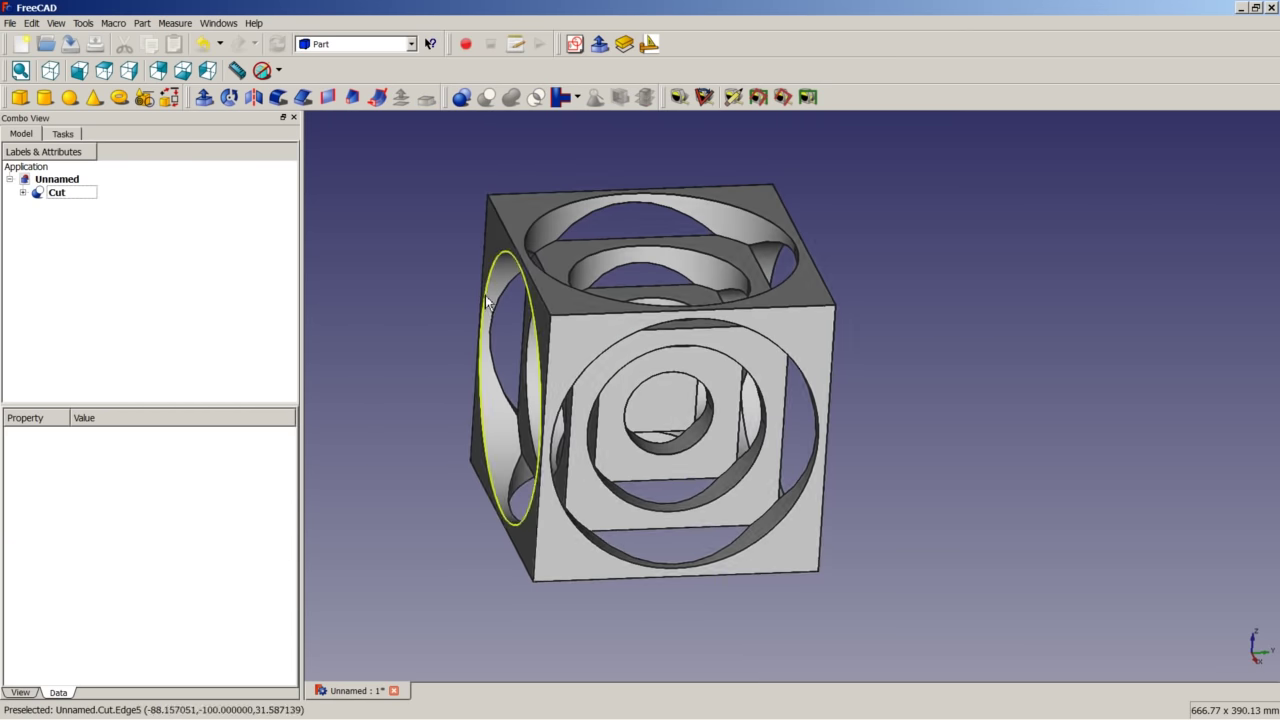
- Inspect the cut cube and its source objects, and show the whole model fitted in isometric view
middle_click_drag(505, 300, 548, 339)
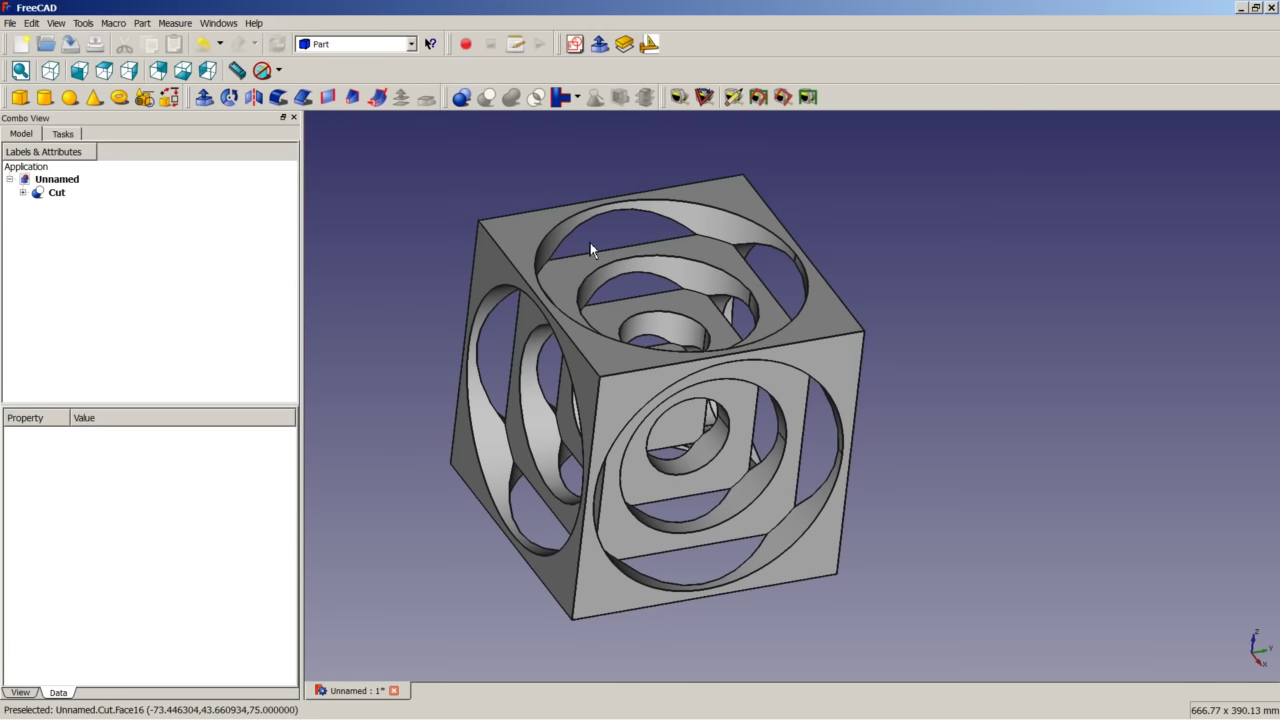
left_click(23, 193)
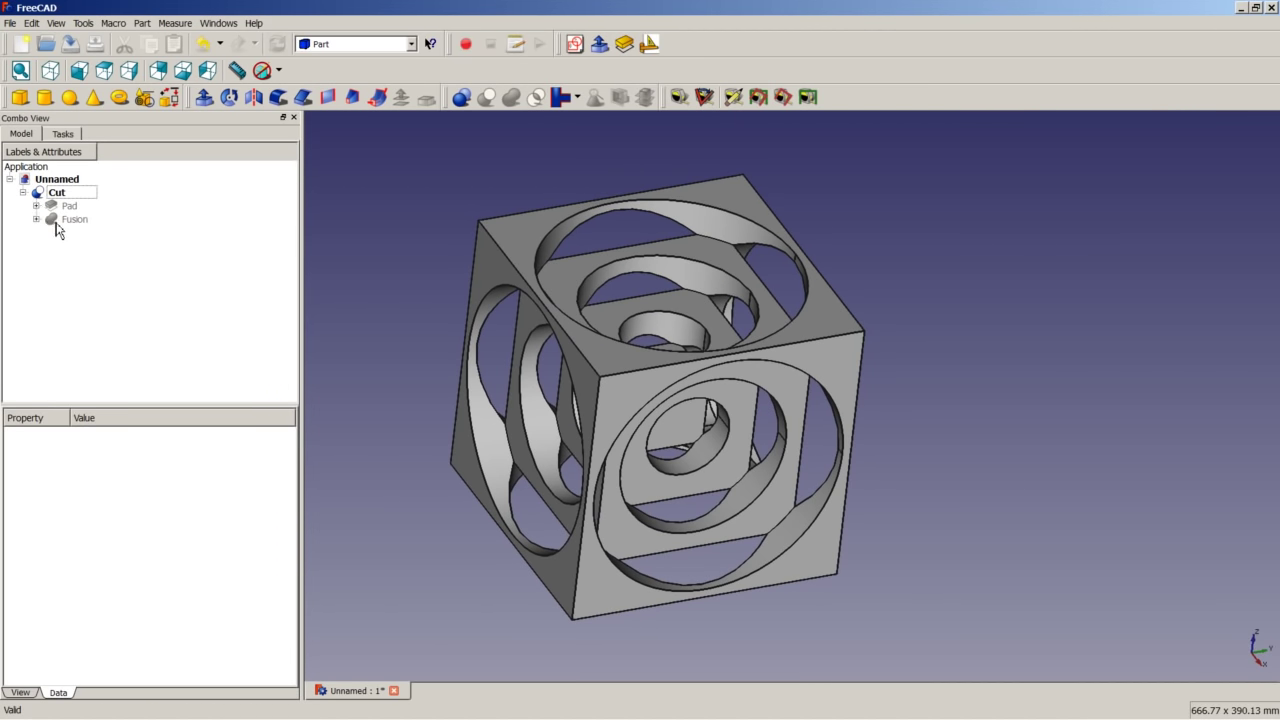
left_click(23, 193)
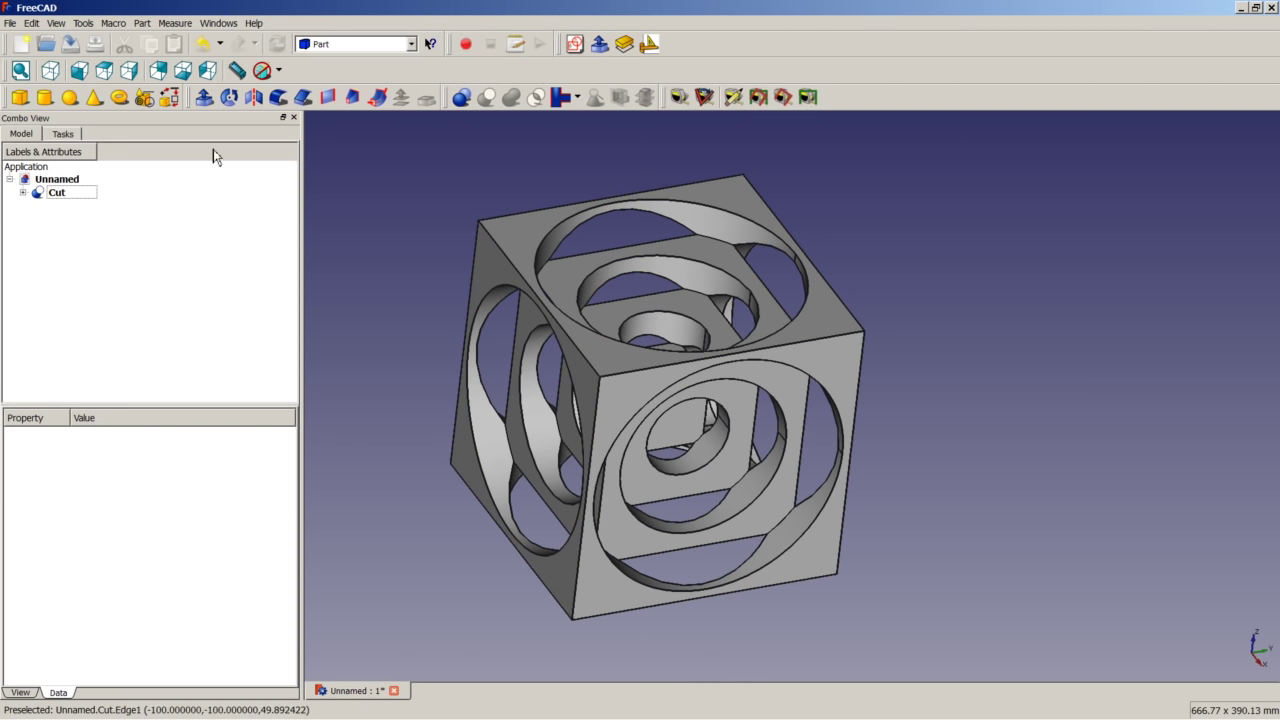
left_click(50, 70)
right_click(421, 214)
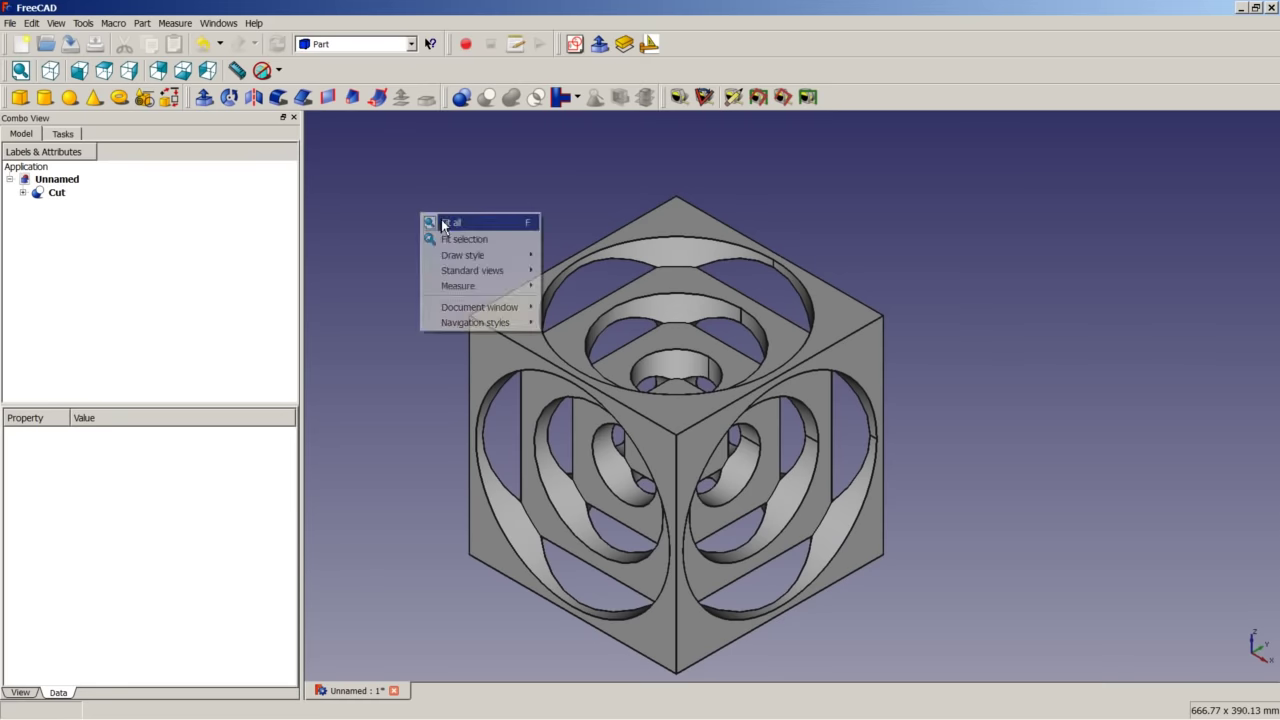
left_click(450, 222)
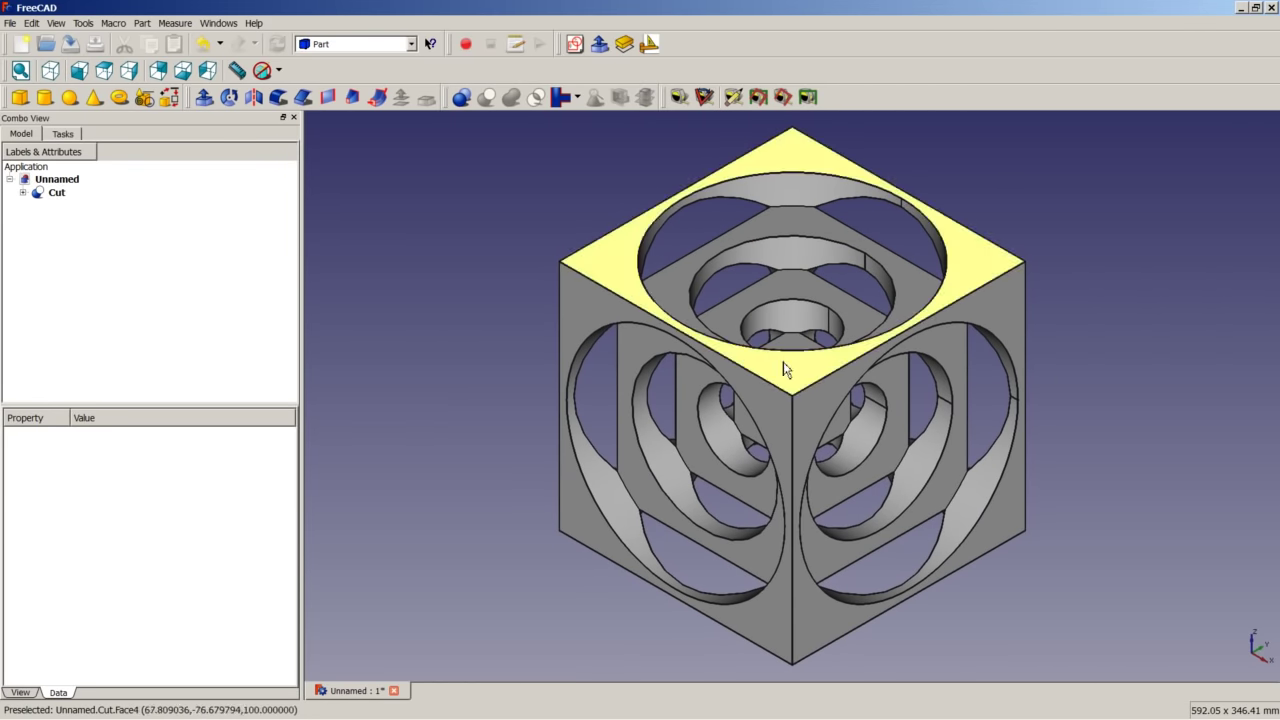